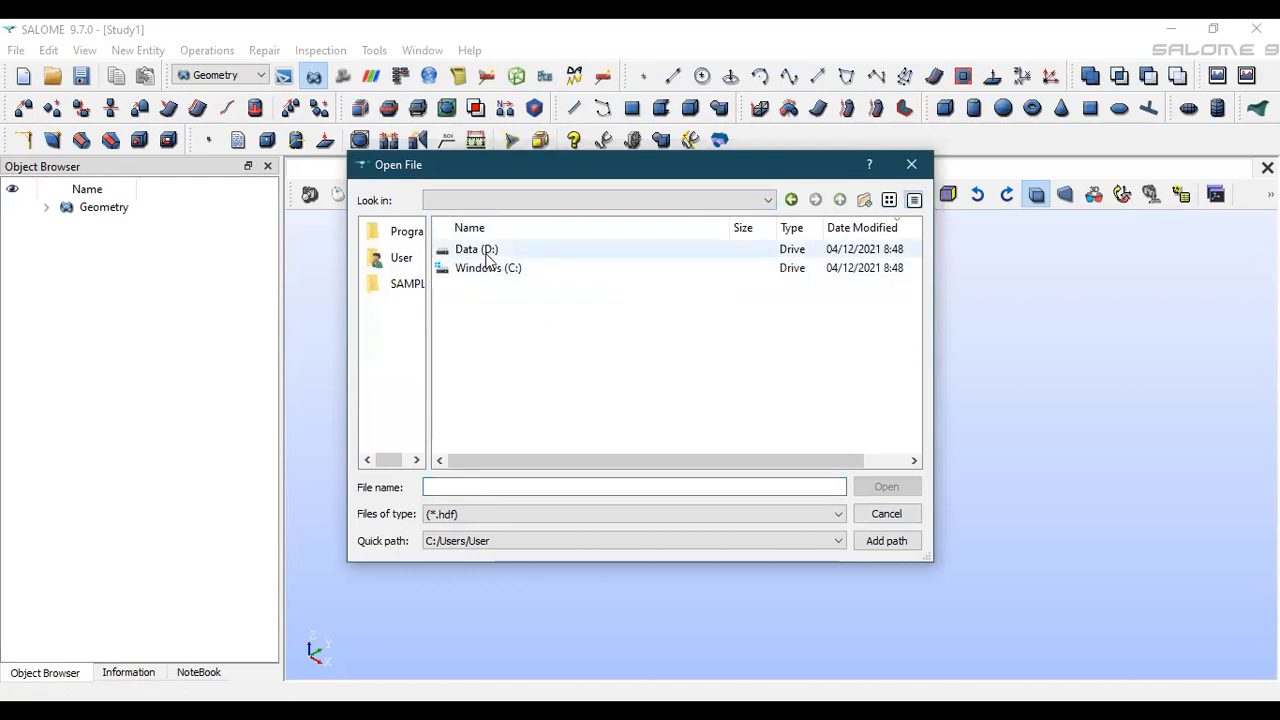
Open the study beam_pipe.hdf from the folder D:\pipe_solid
double_click(486, 250)
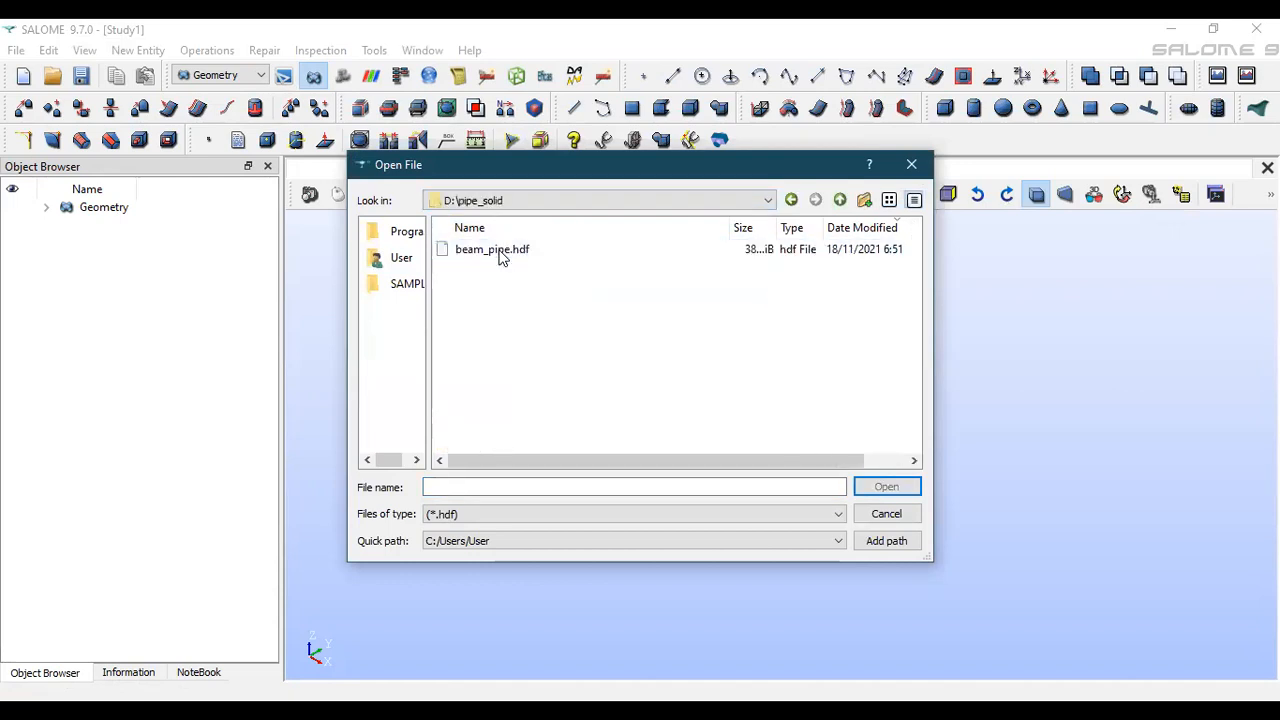
click(497, 254)
key(Return)
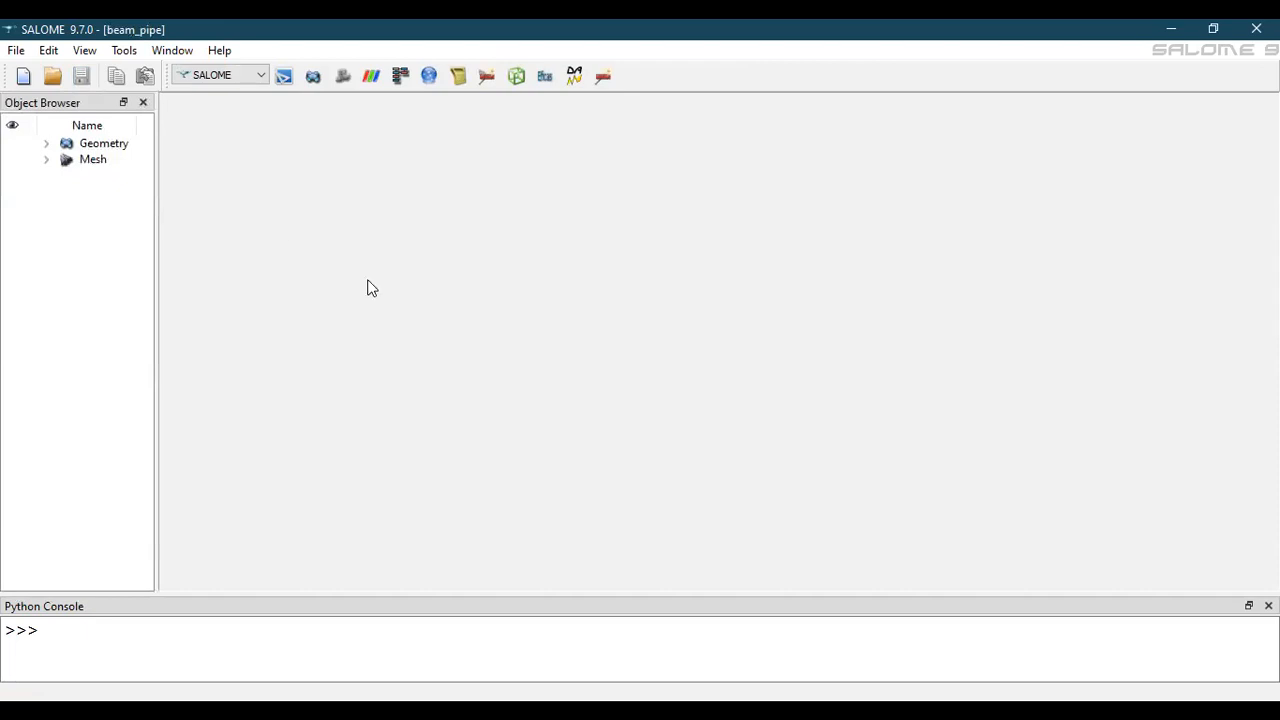
Activate the Geometry module and display Partition_1 in the 3D view
click(197, 79)
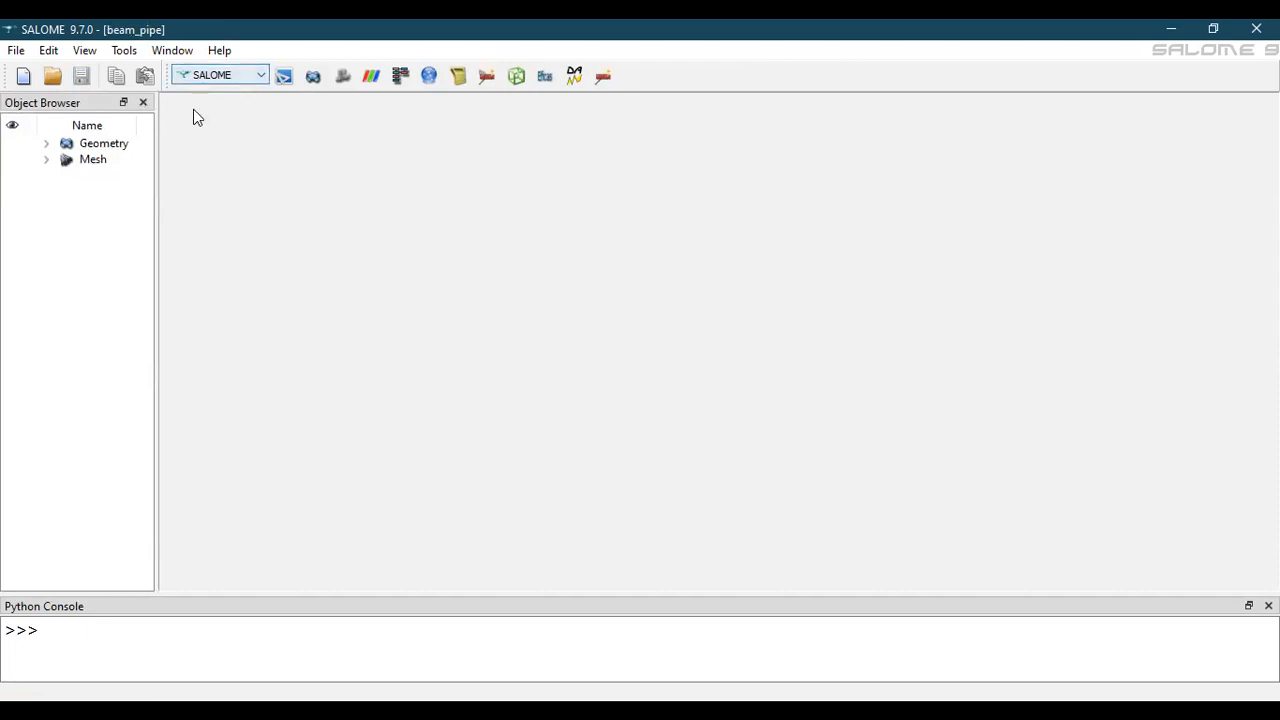
click(194, 120)
click(48, 208)
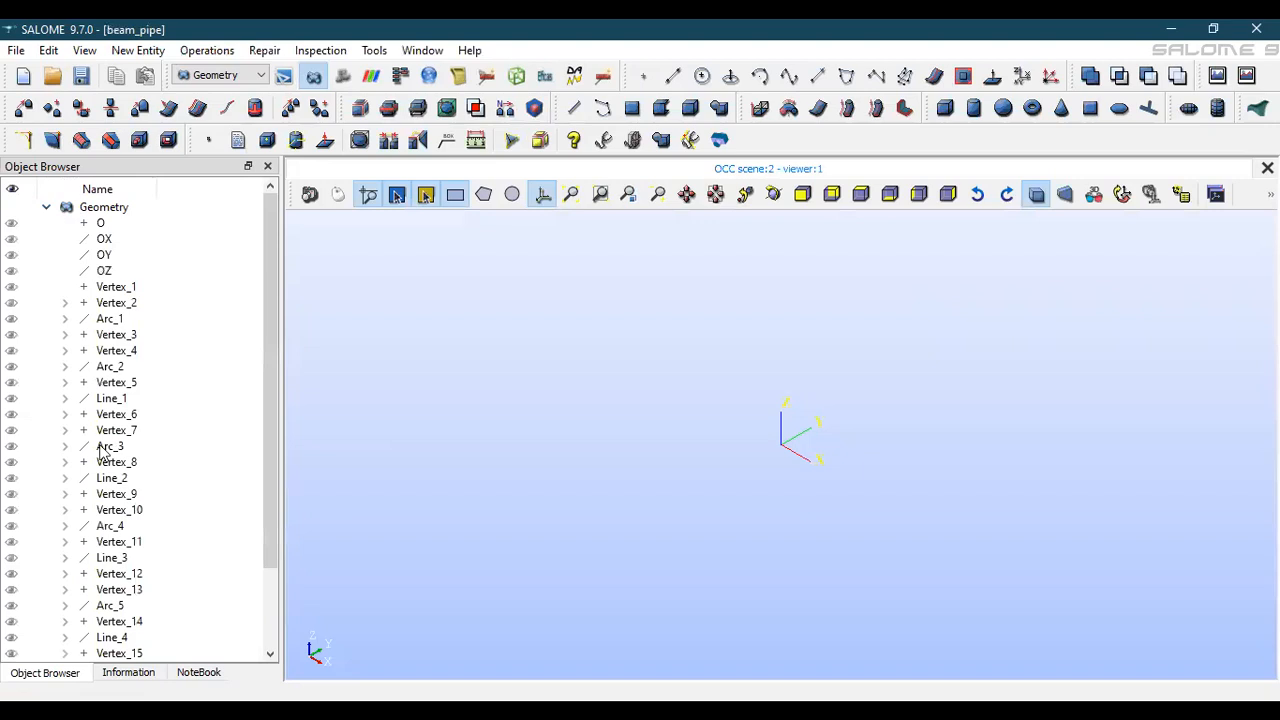
scroll(106, 457, down, 2)
click(112, 641)
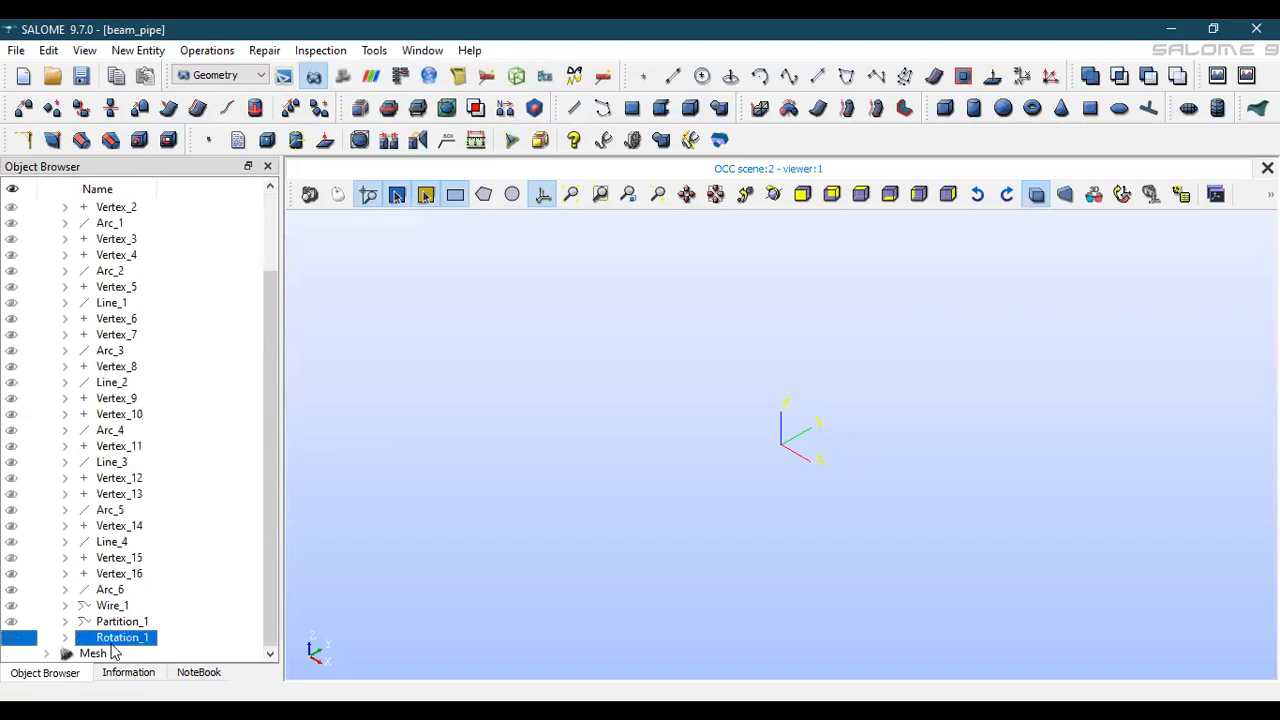
click(10, 621)
click(715, 194)
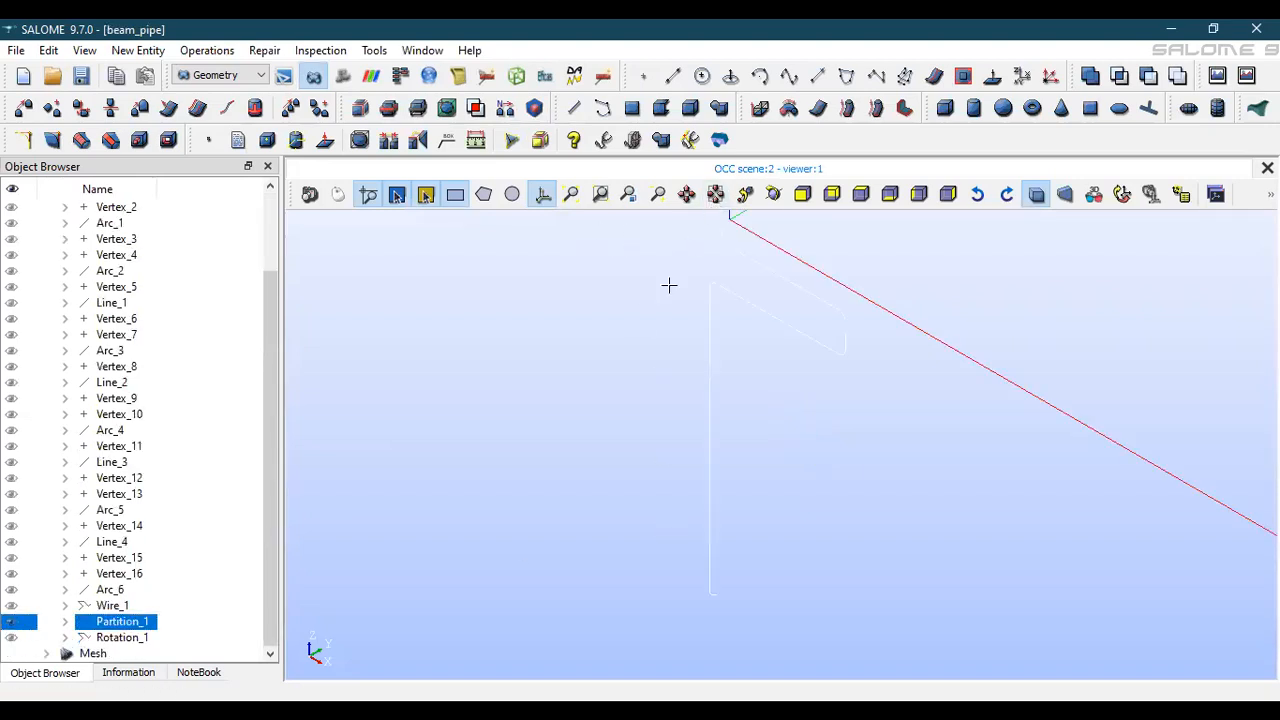
Delete the Rotation_1 object from the geometry
click(120, 639)
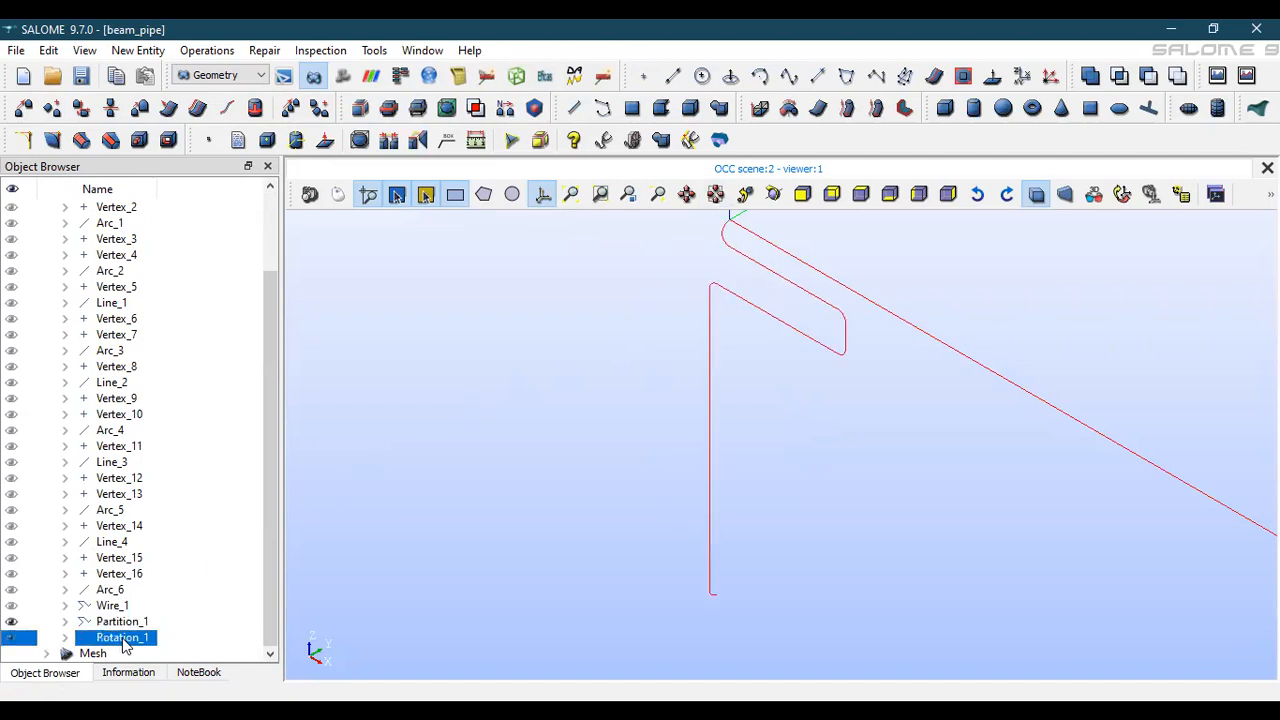
key(Delete)
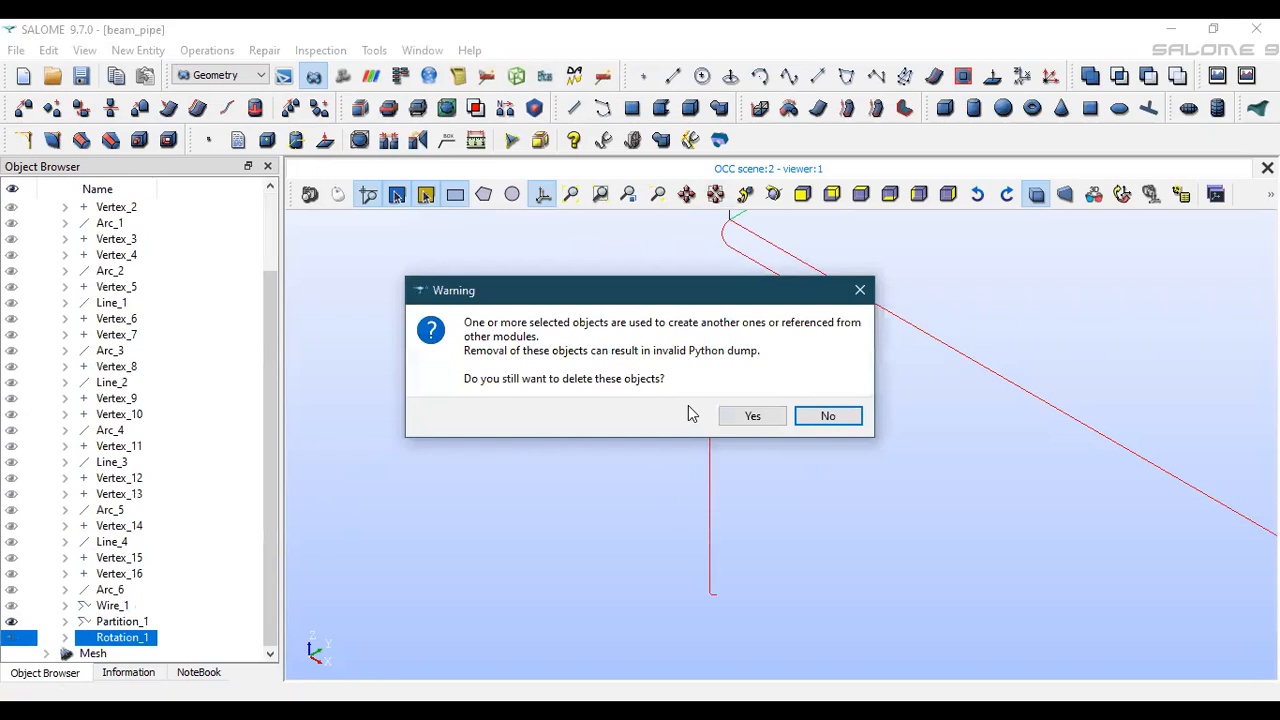
click(745, 416)
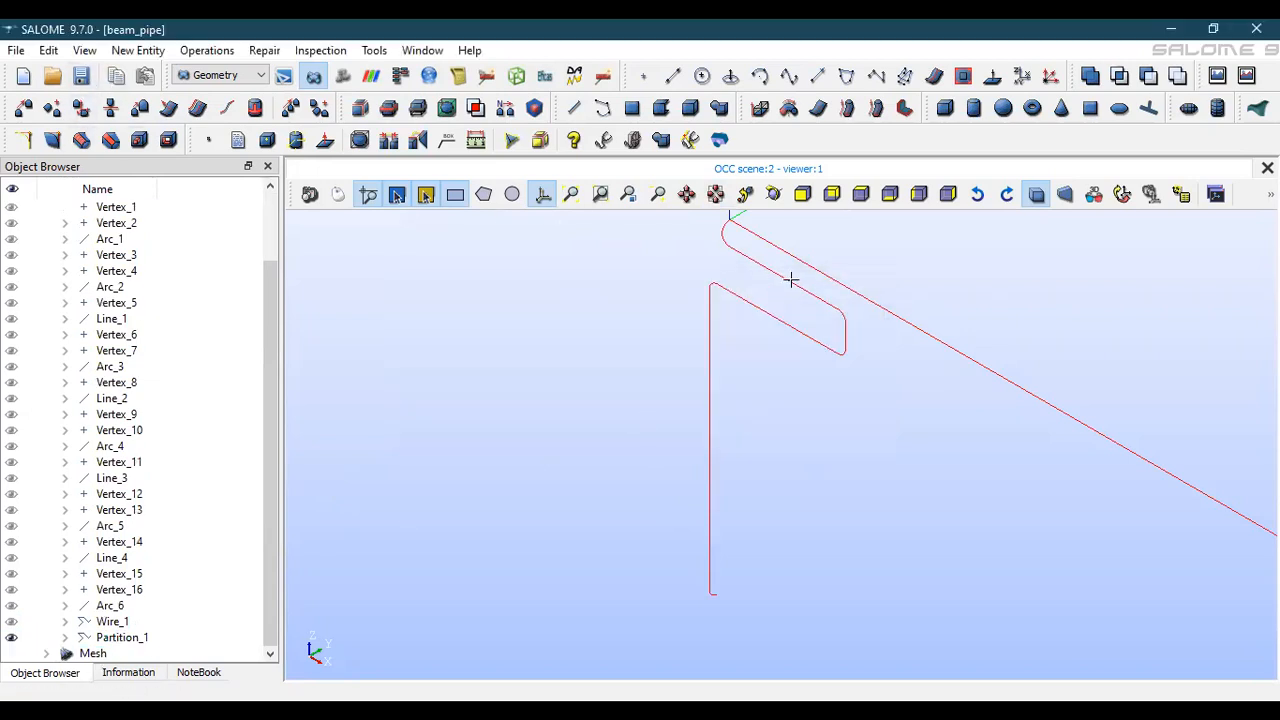
Save the study under the new name solid_pipe in D:\pipe_solid
click(16, 50)
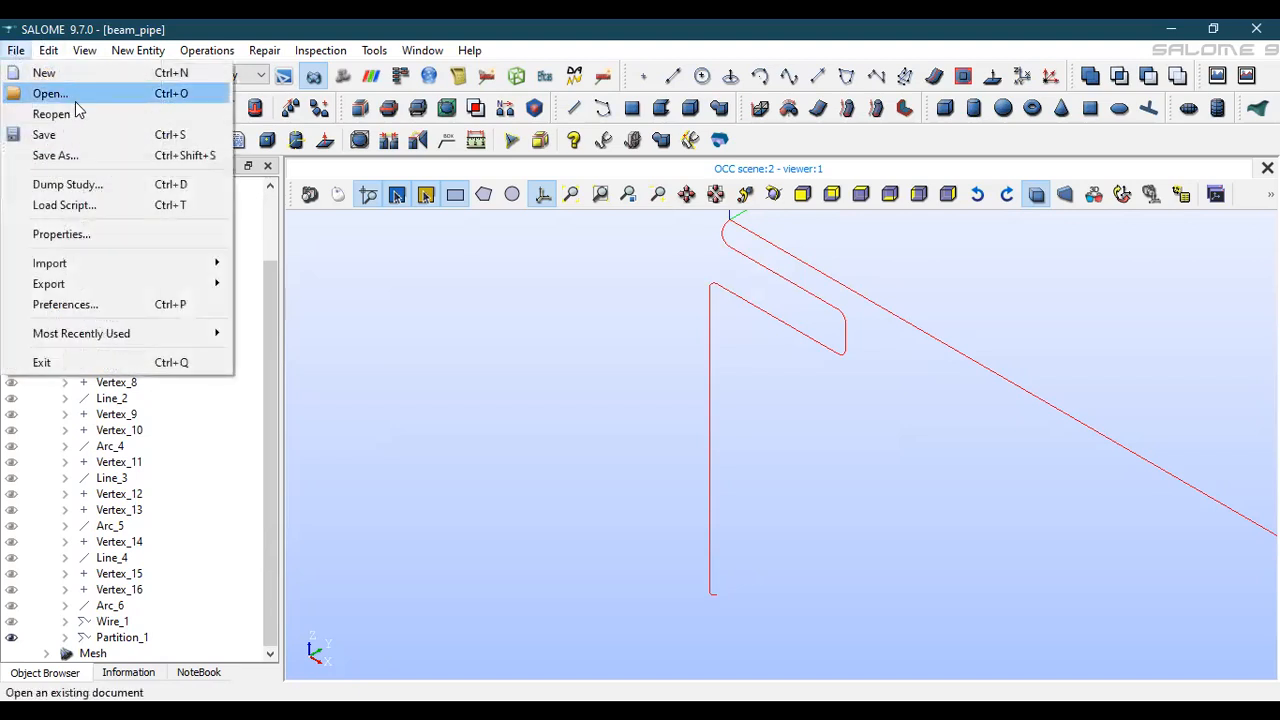
click(79, 155)
click(452, 488)
key(BackSpace)
key(BackSpace)
key(BackSpace)
key(BackSpace)
text(solid_pipe)
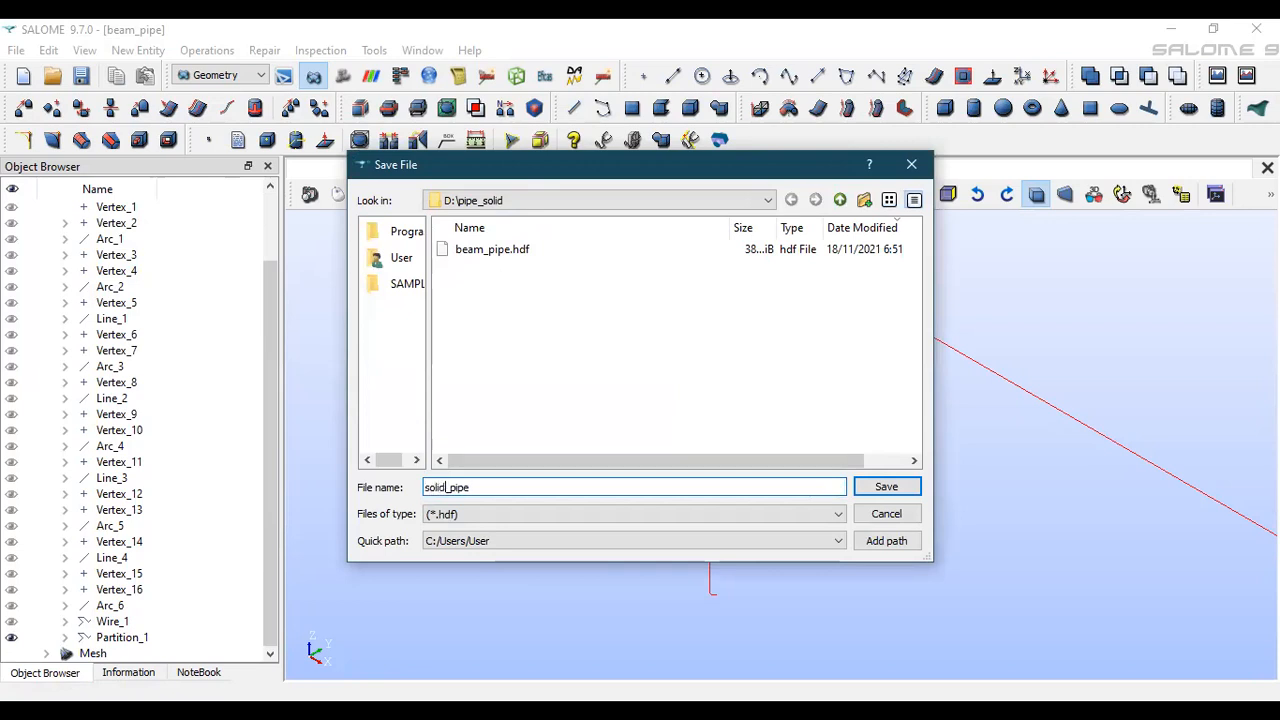
key(Return)
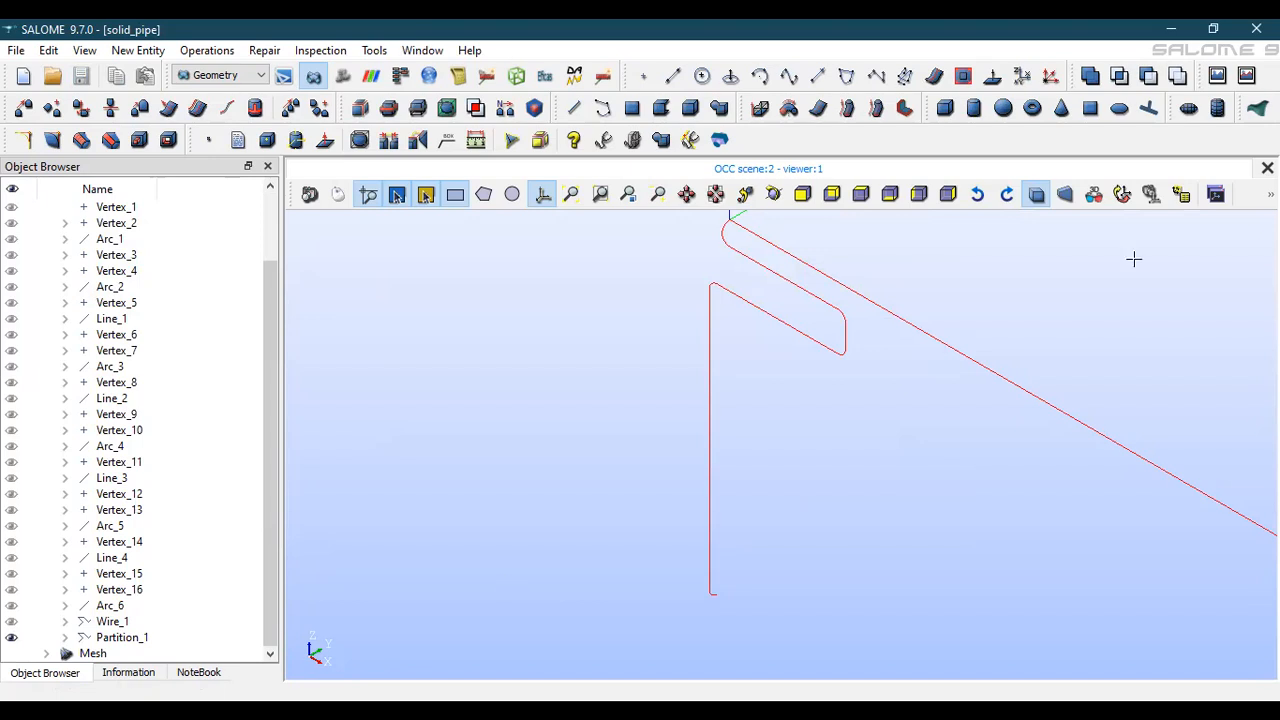
Create a point on the X axis at X 0.1937, Y 0, Z 0
scroll(737, 211, up, 5)
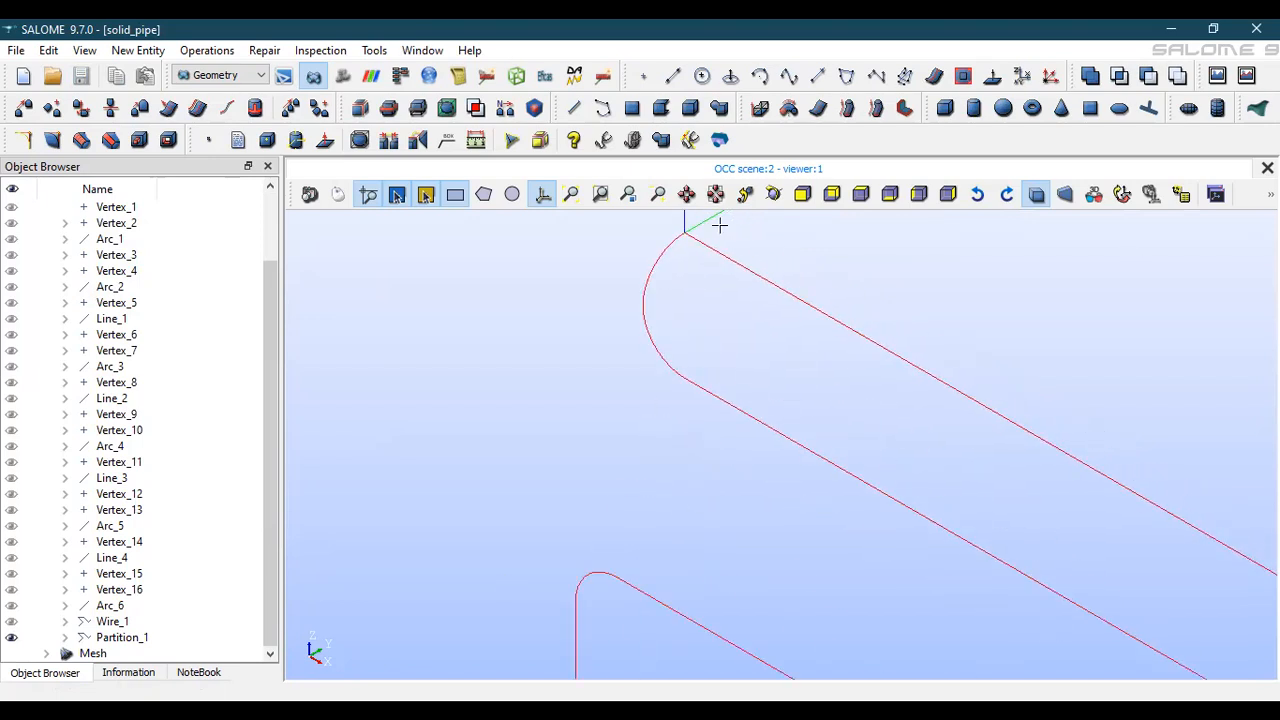
click(688, 197)
drag(669, 255, 683, 417)
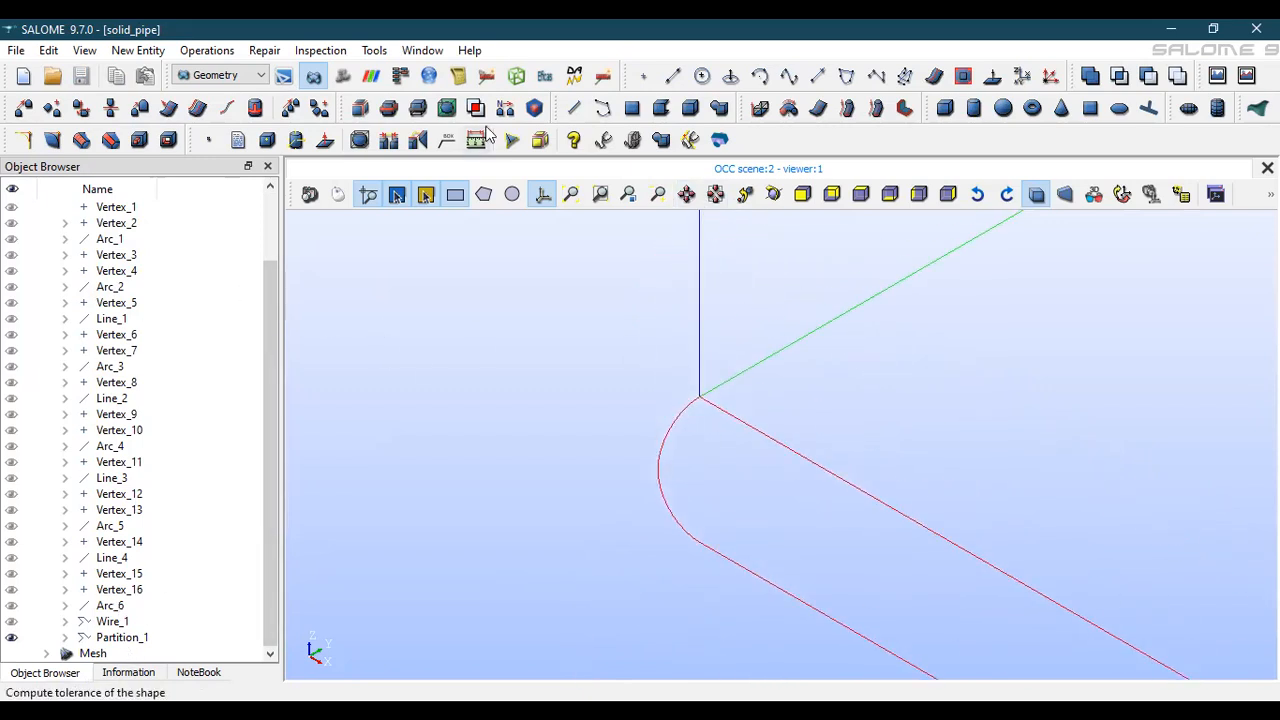
click(646, 80)
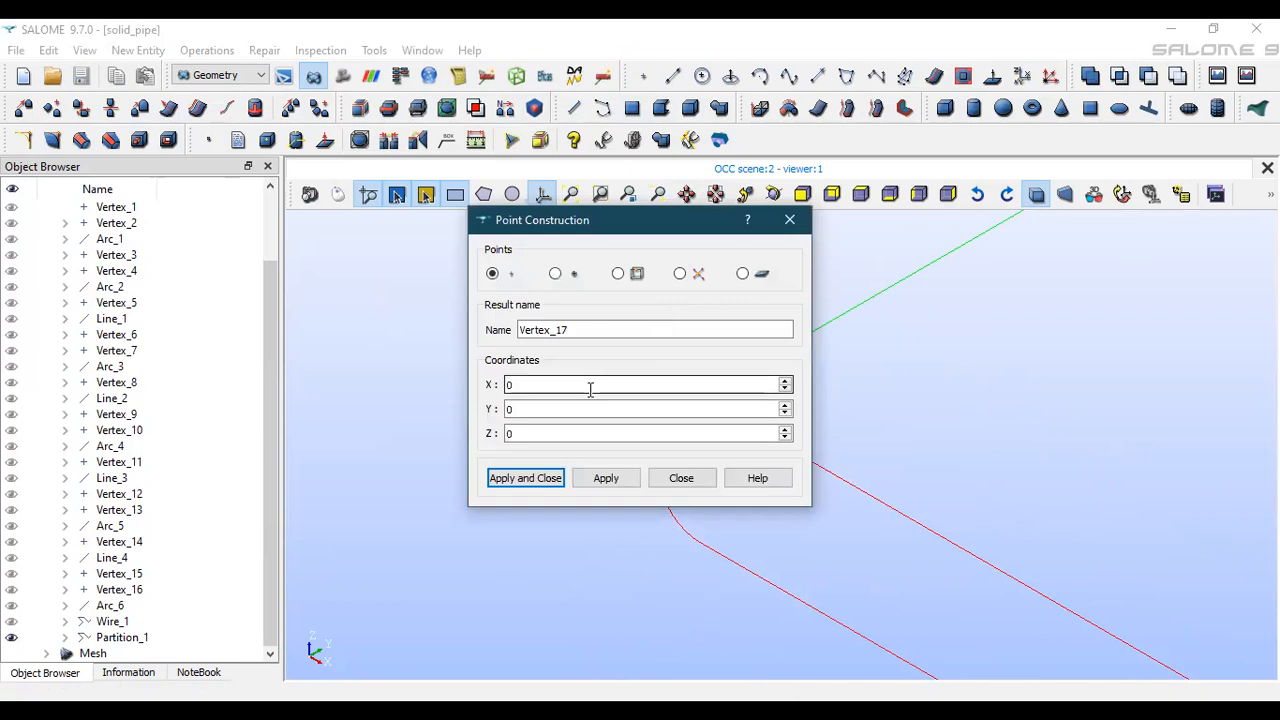
click(590, 390)
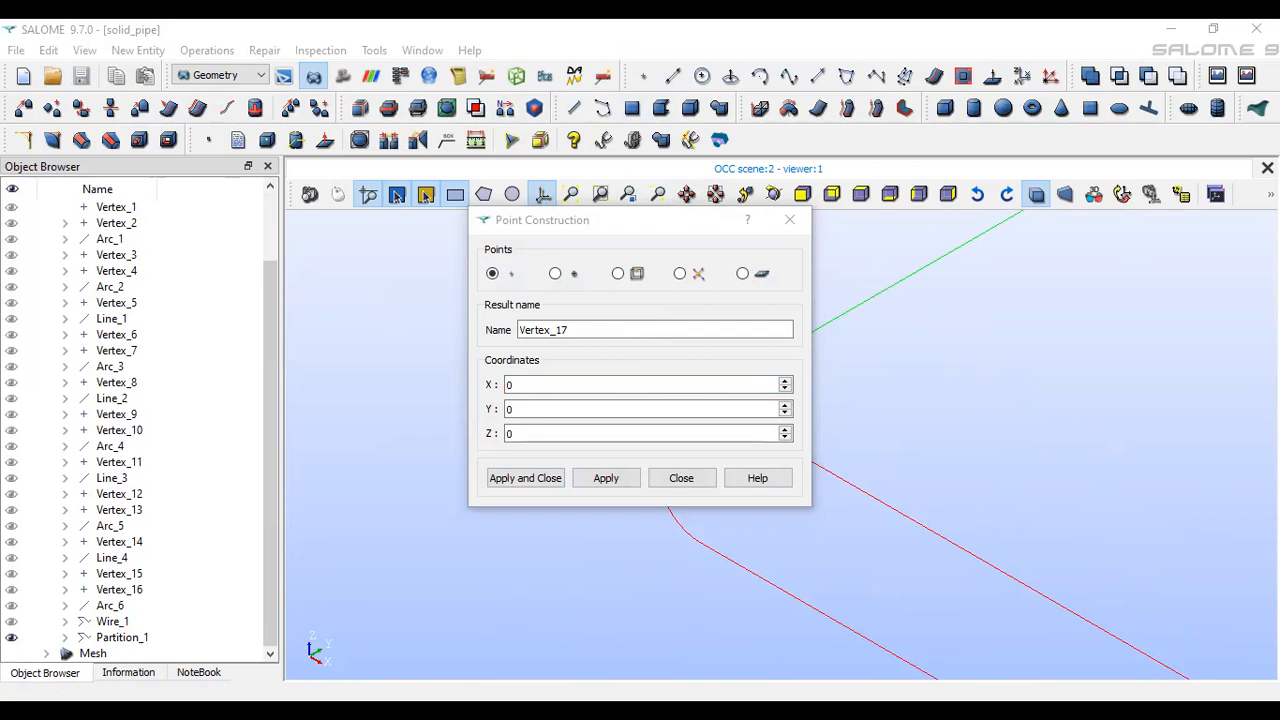
click(635, 400)
text(.1937)
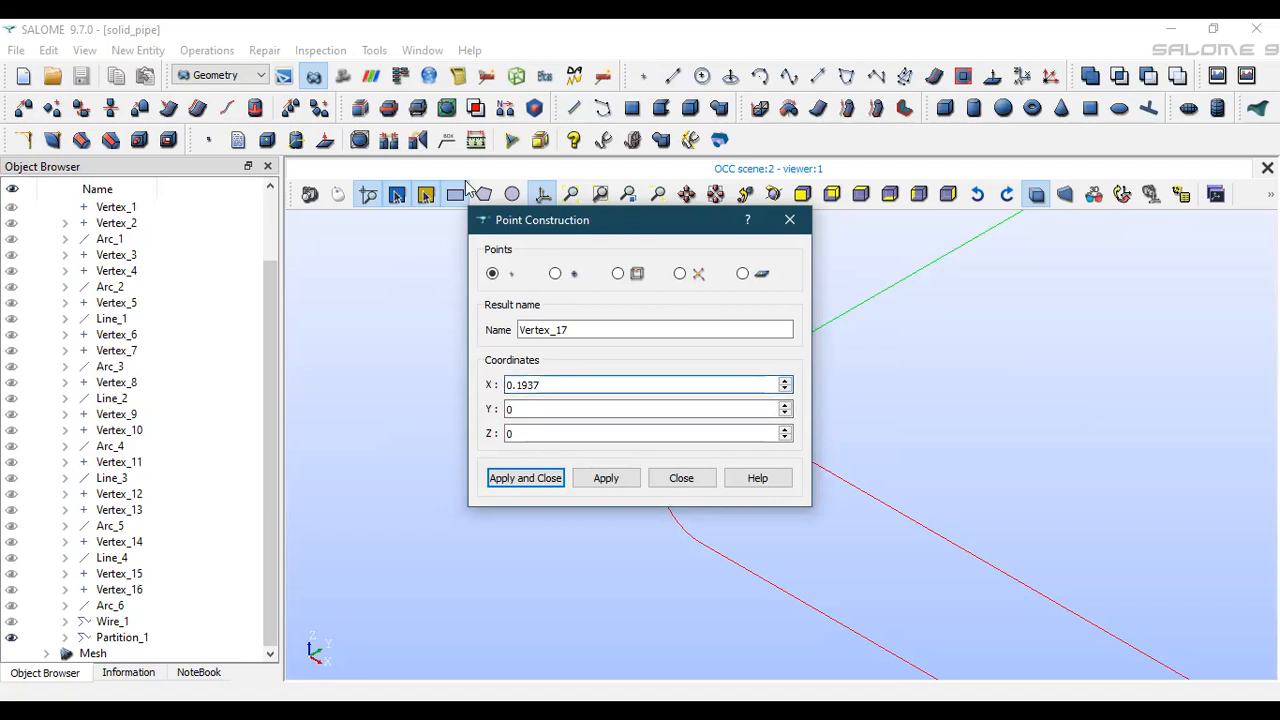
drag(625, 228, 461, 184)
click(440, 435)
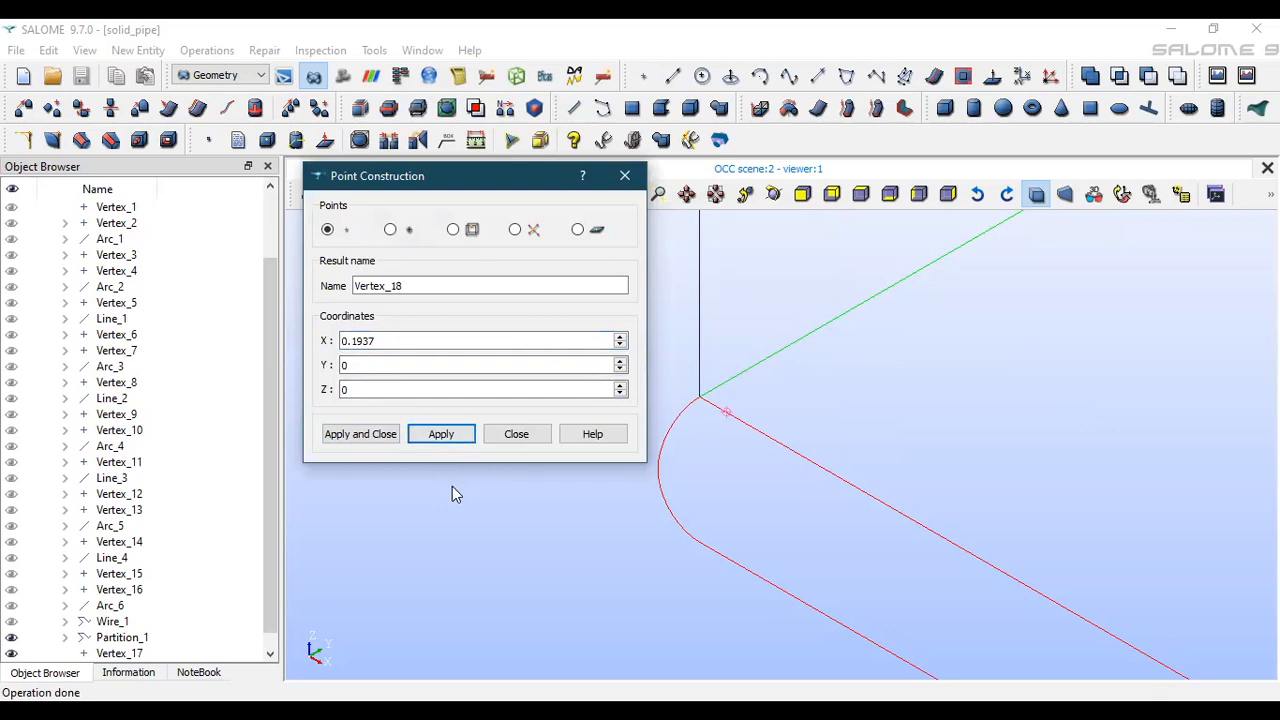
scroll(197, 527, down, 1)
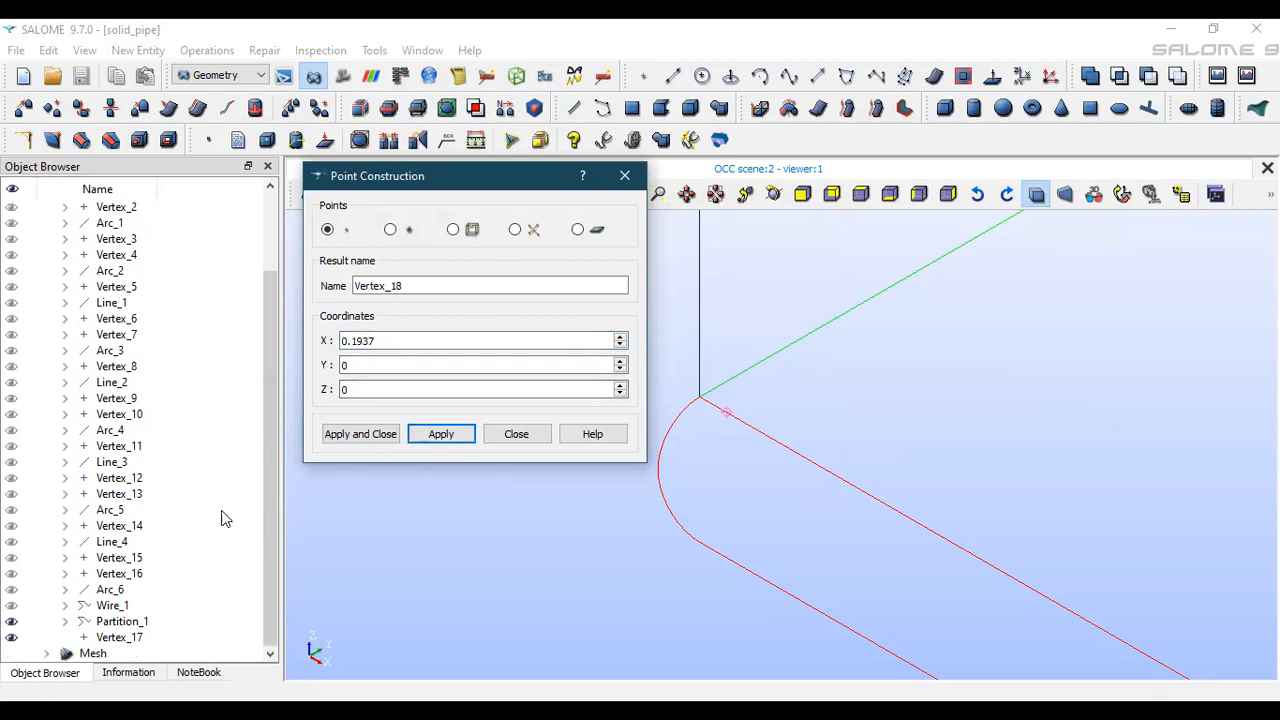
drag(408, 342, 261, 304)
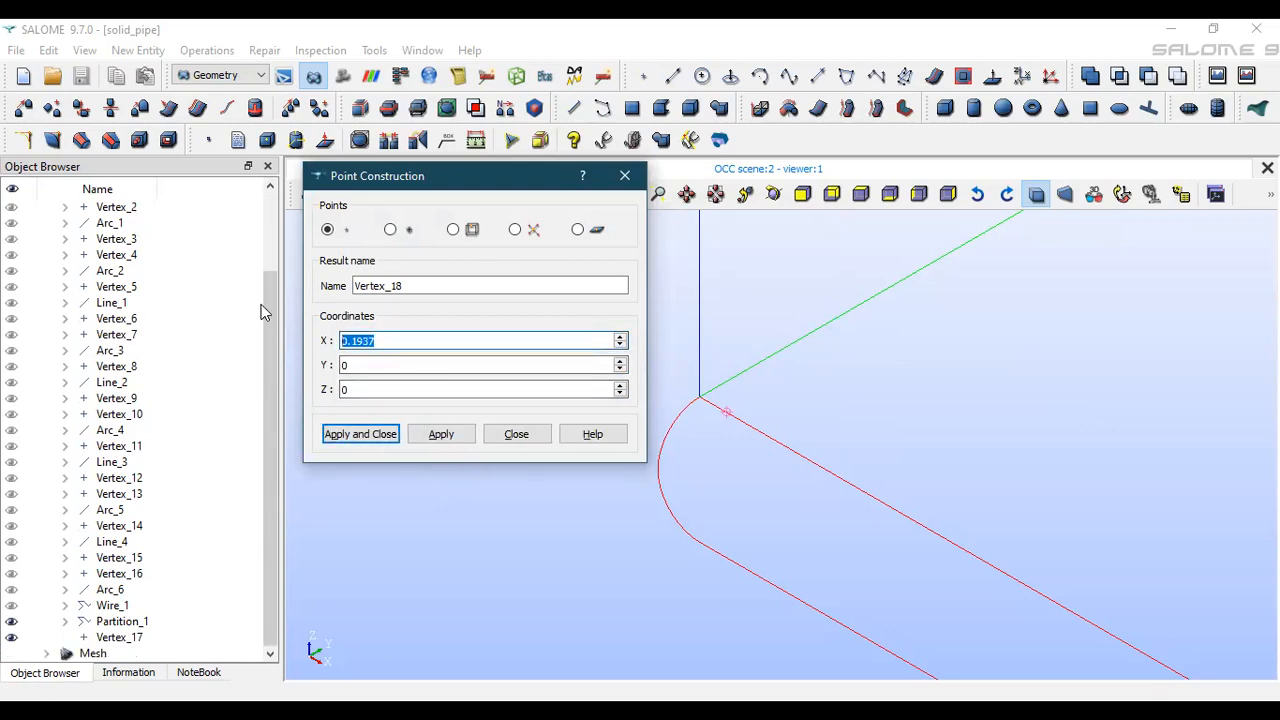
key(alt+Tab)
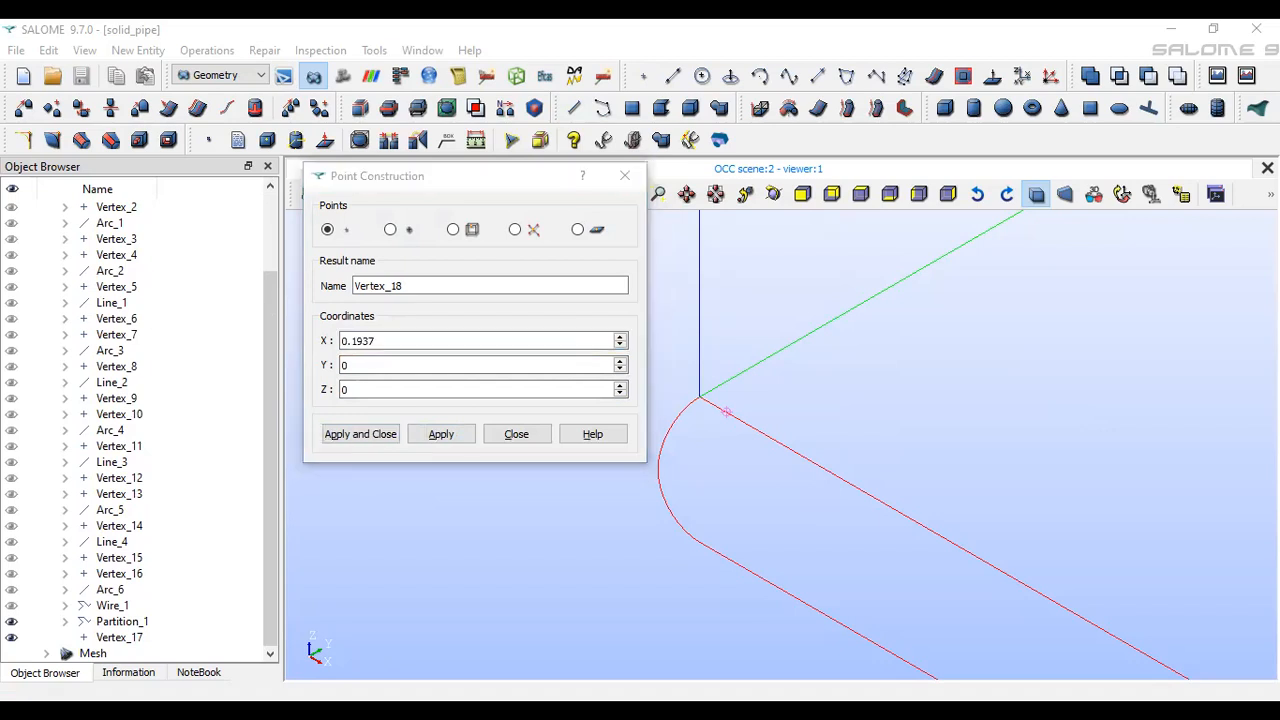
click(515, 434)
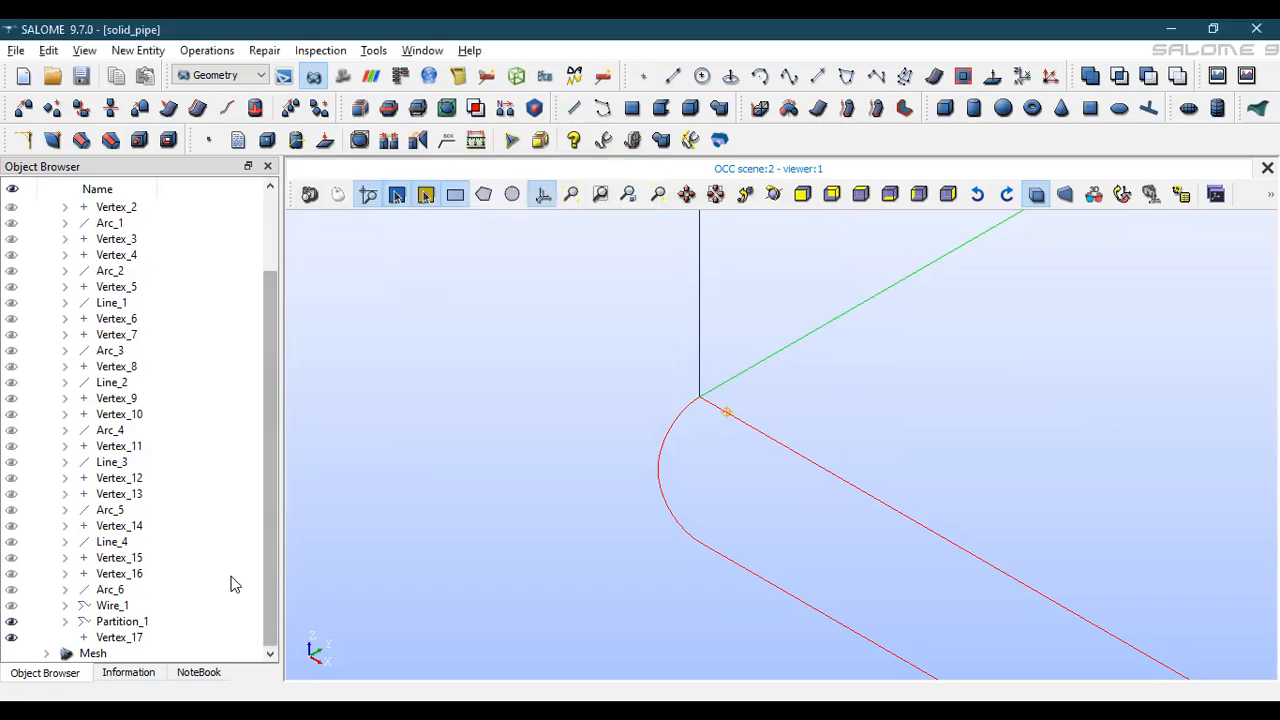
Delete the point at X 0.1937 from the geometry
click(131, 637)
right_click(131, 637)
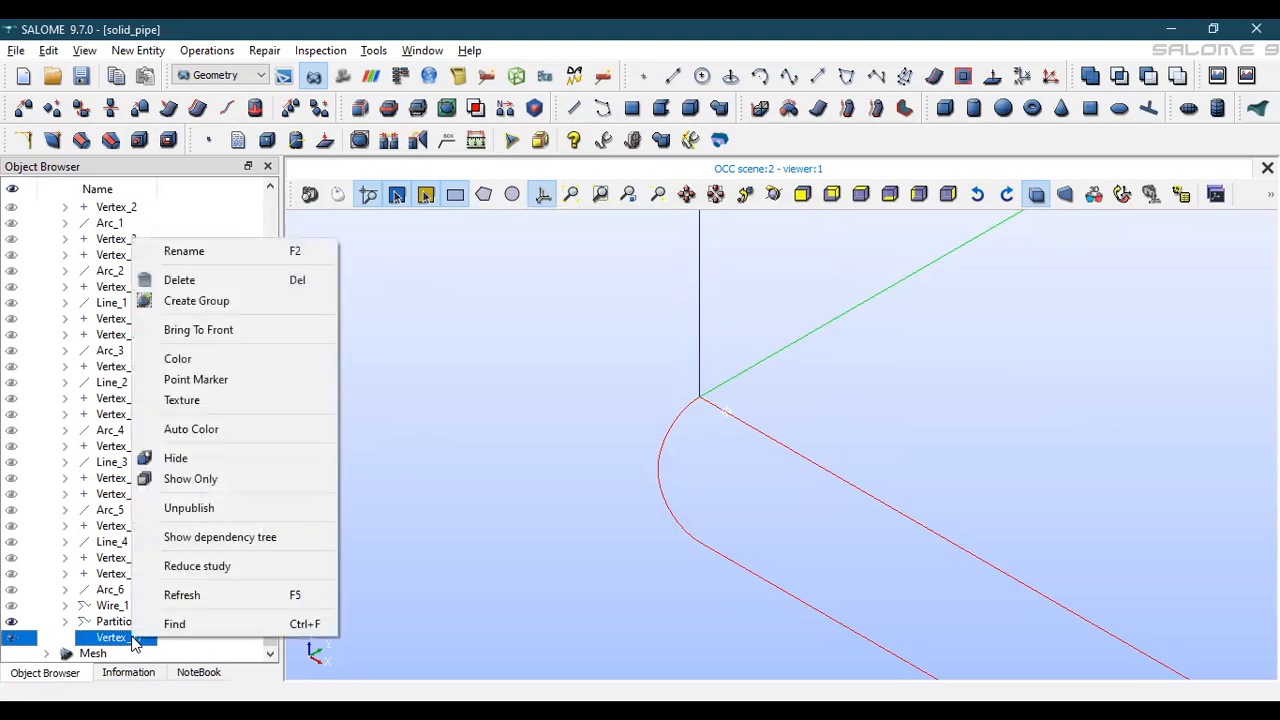
click(257, 286)
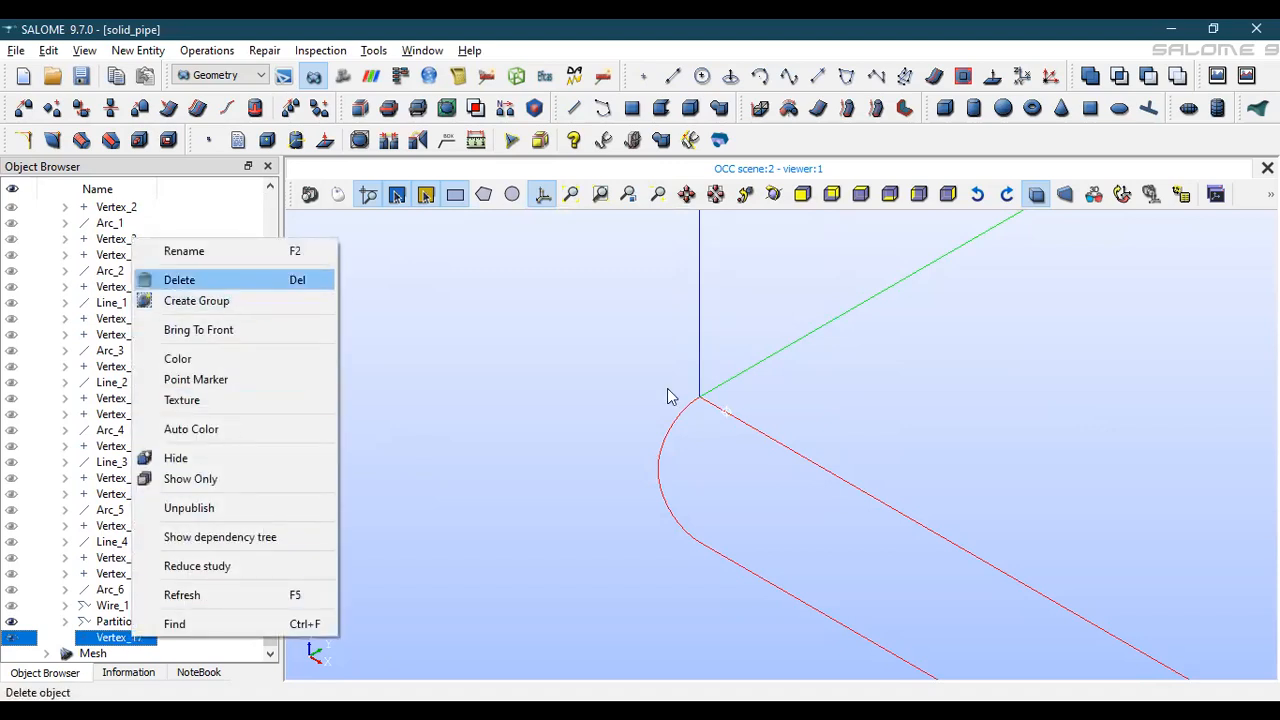
click(650, 483)
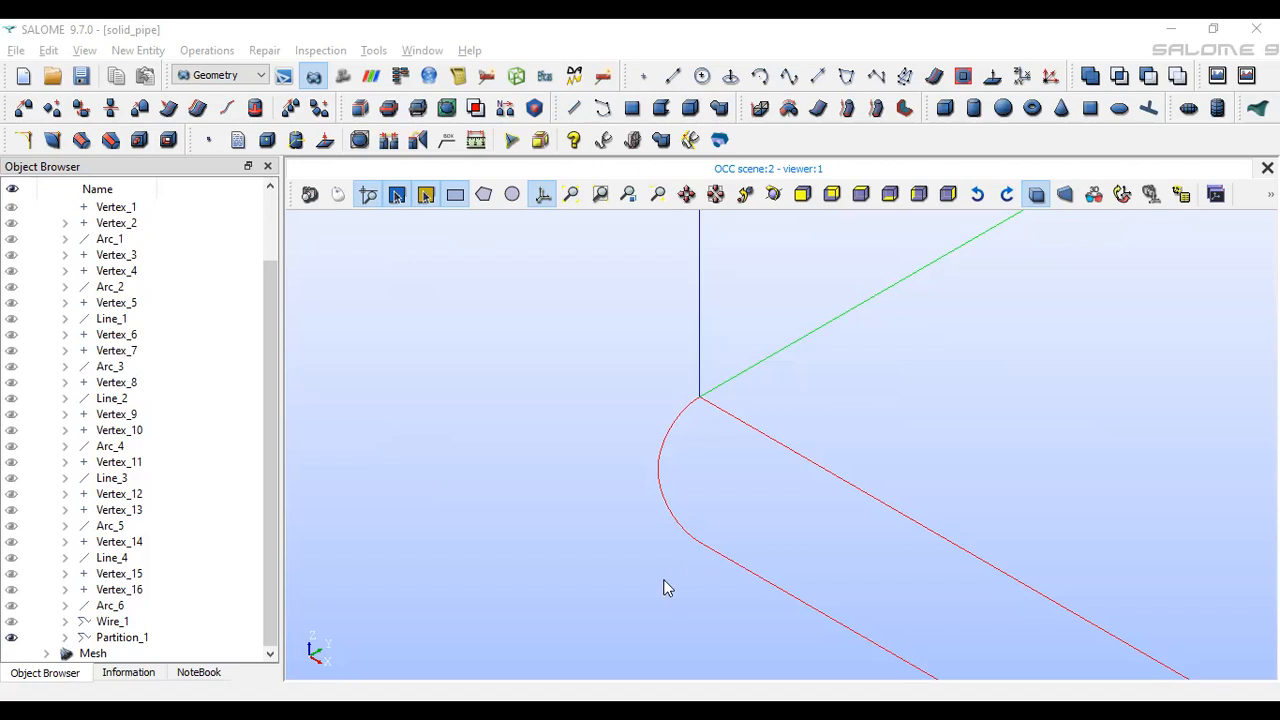
Create a point by coordinates at X 0.09685, Y 0, Z 0
click(588, 465)
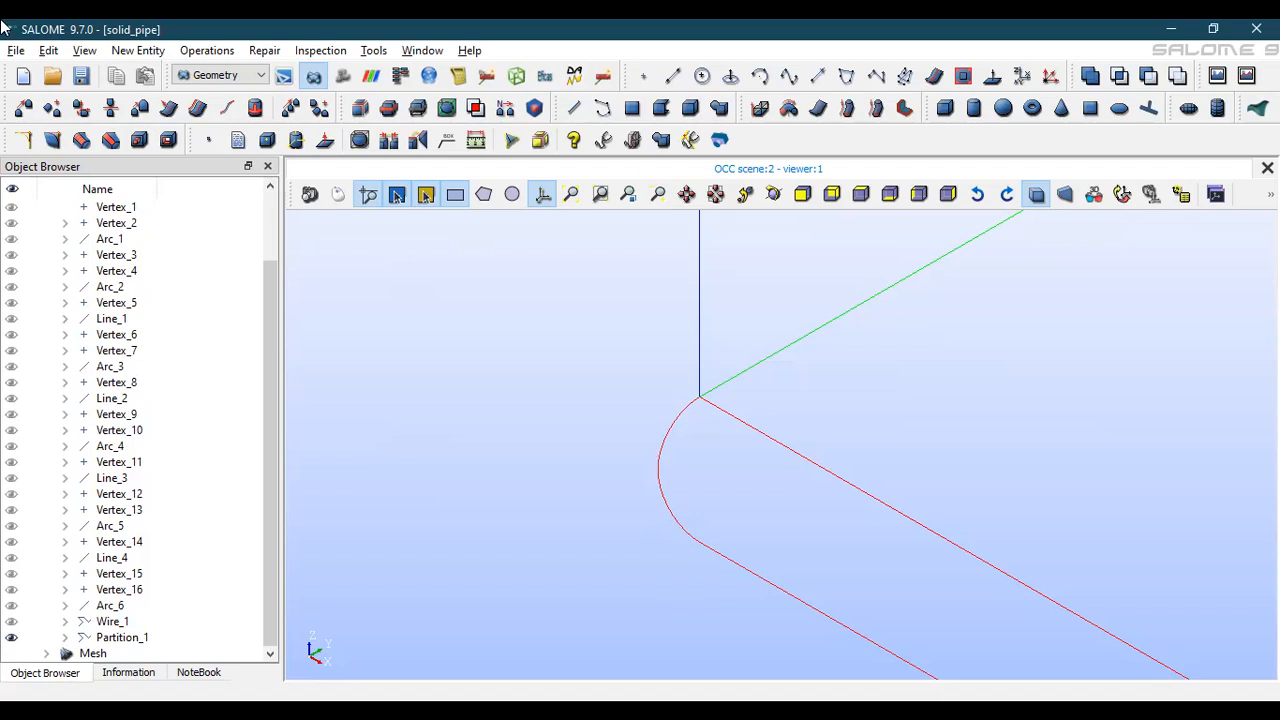
click(643, 76)
text(.09685)
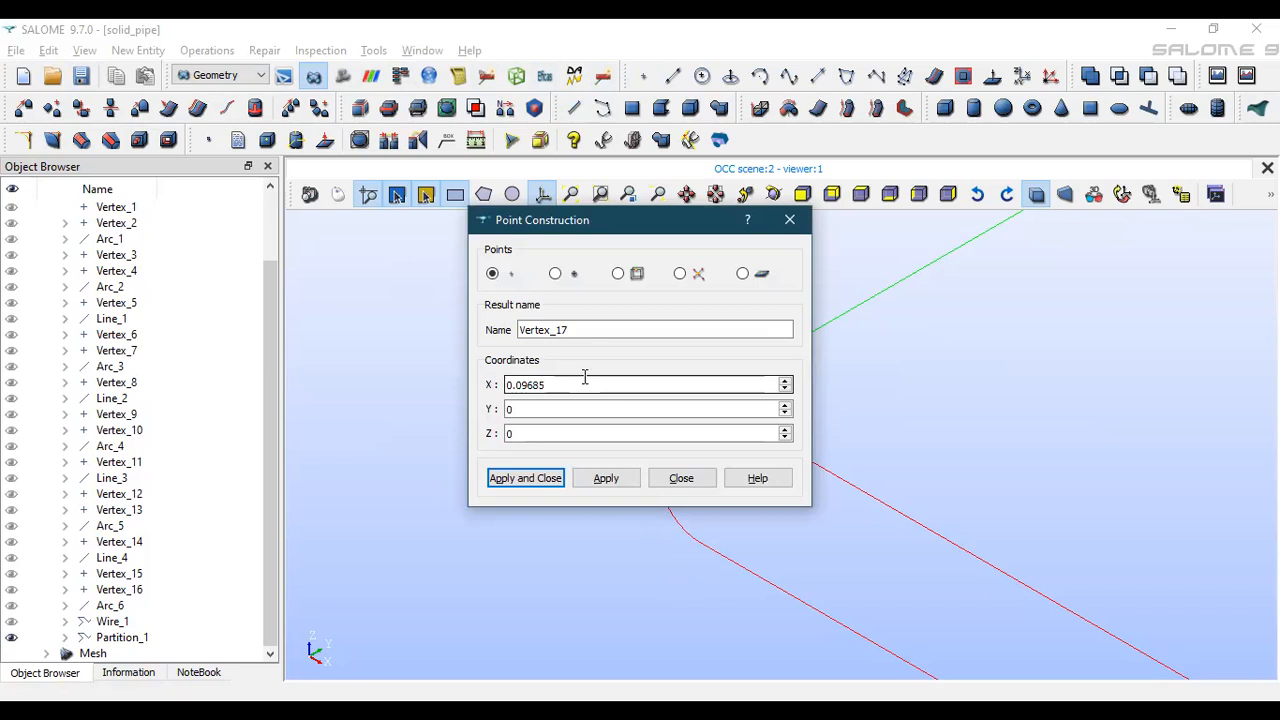
click(850, 378)
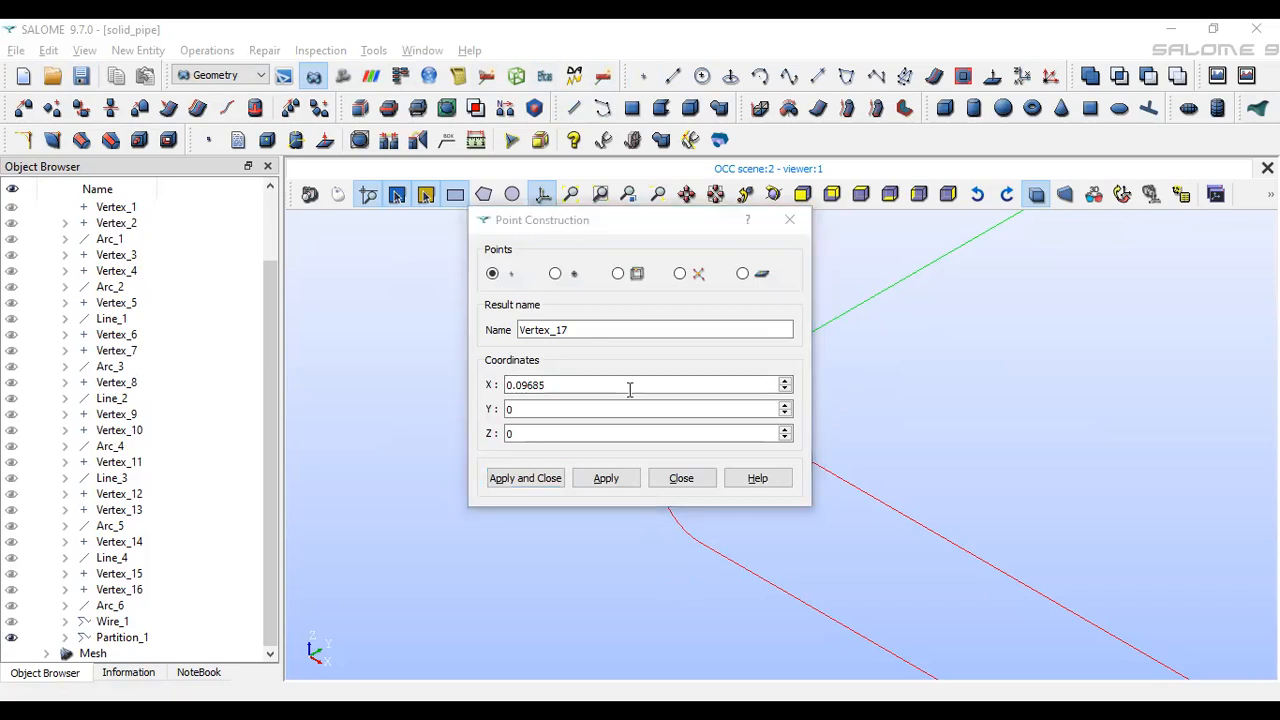
click(604, 477)
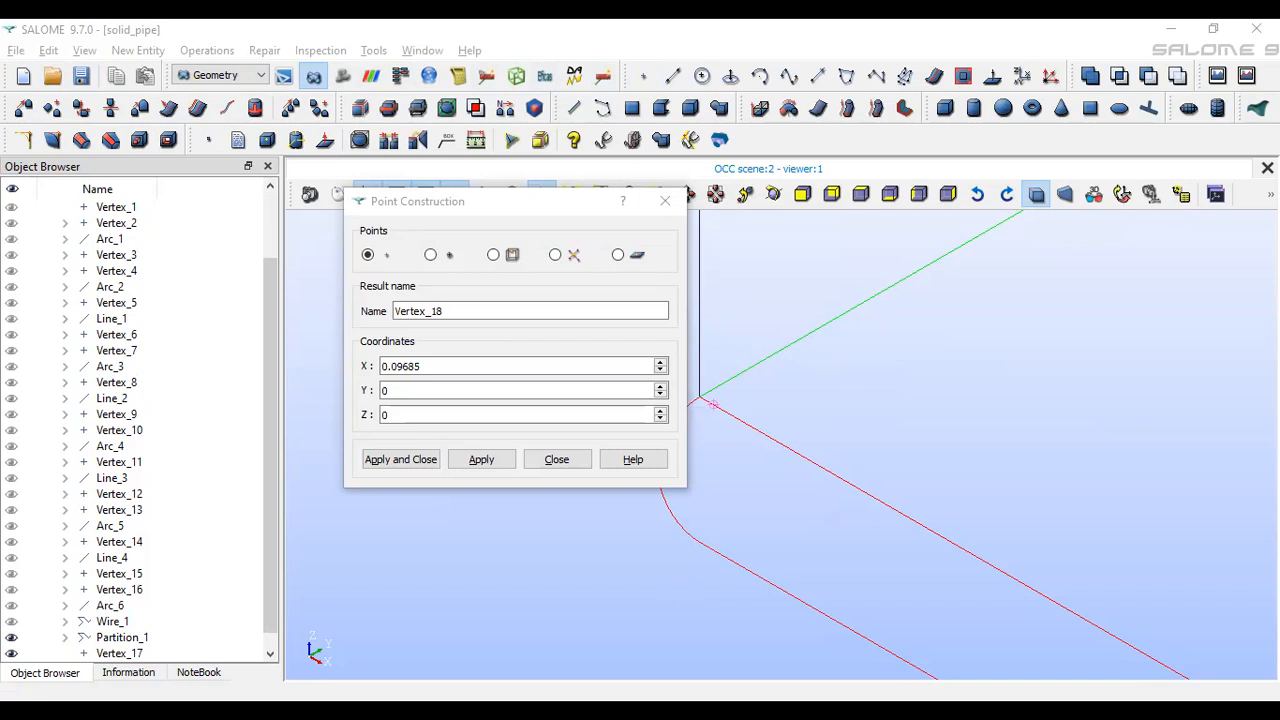
Create a second point by coordinates at X 0.10955, Y 0, Z 0
click(503, 369)
double_click(503, 369)
text(0.1)
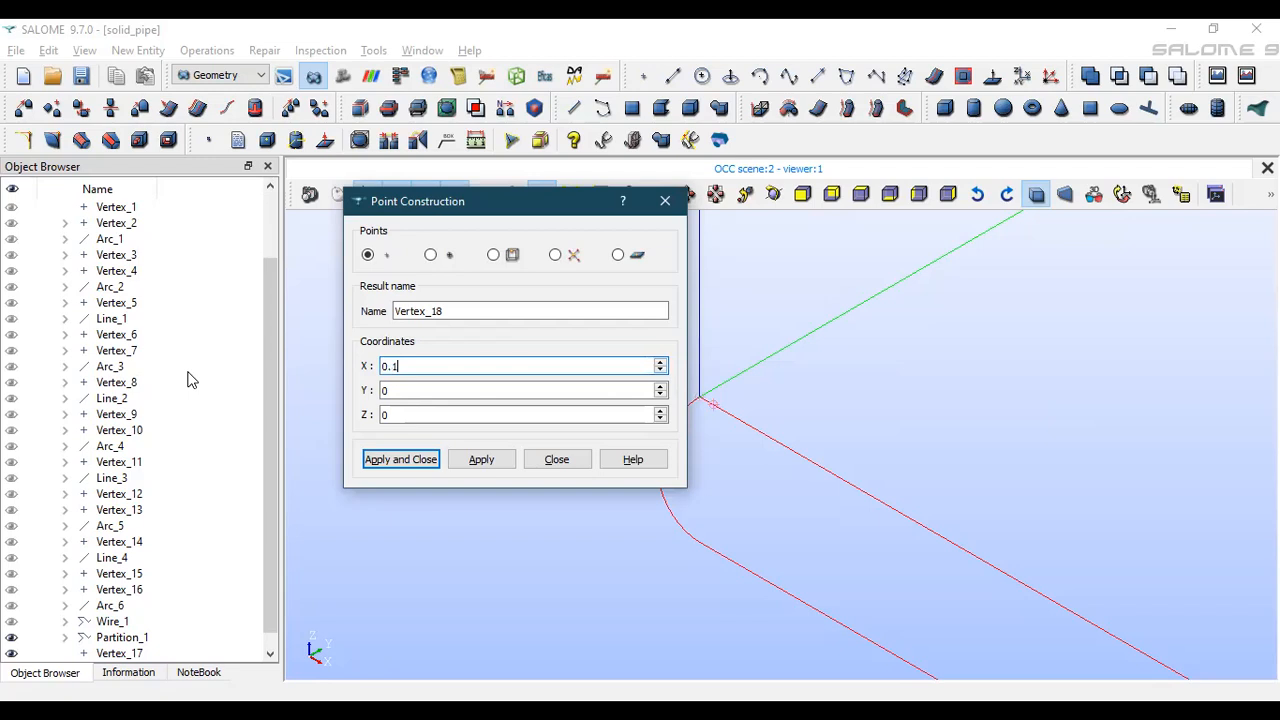
text(0955)
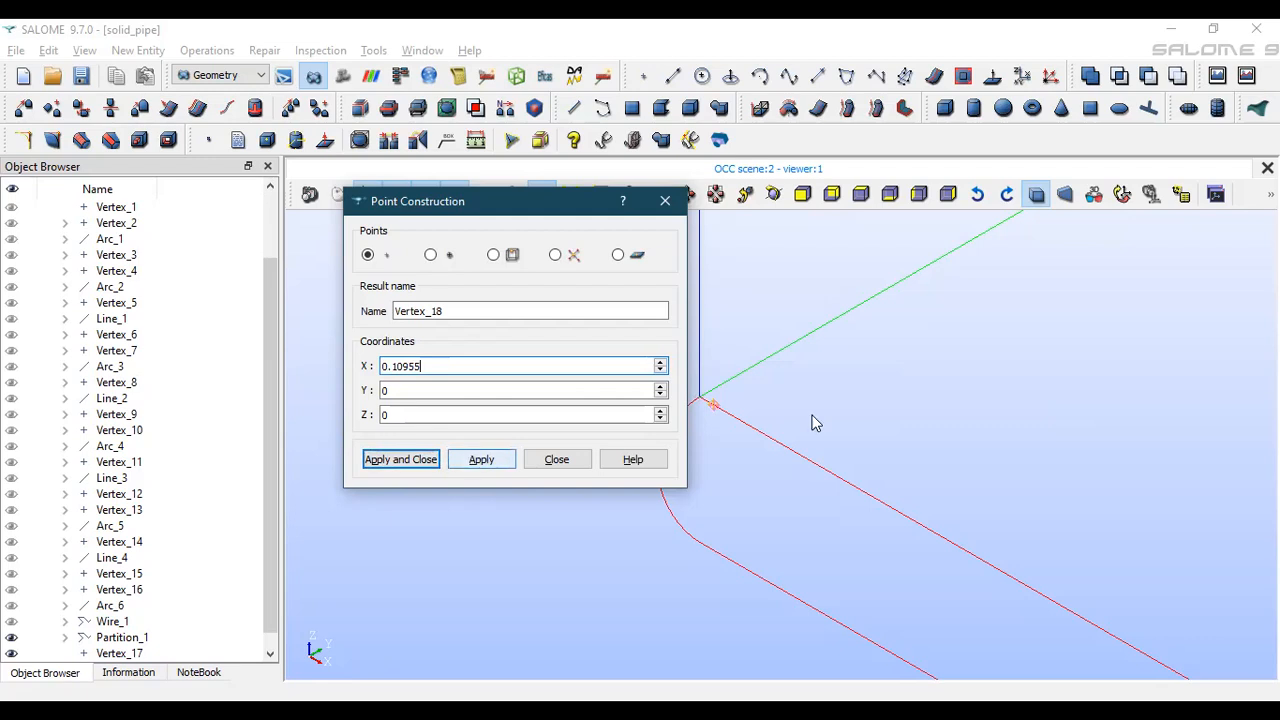
scroll(716, 409, up, 10)
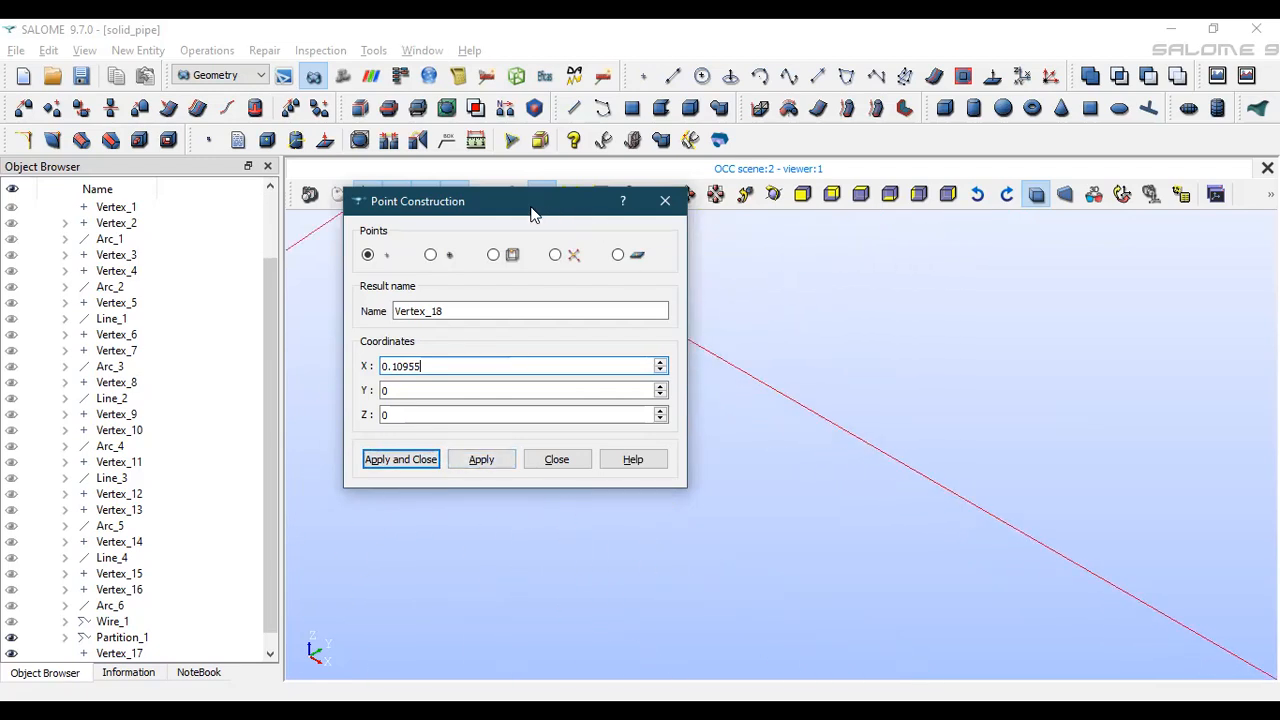
drag(532, 213, 387, 197)
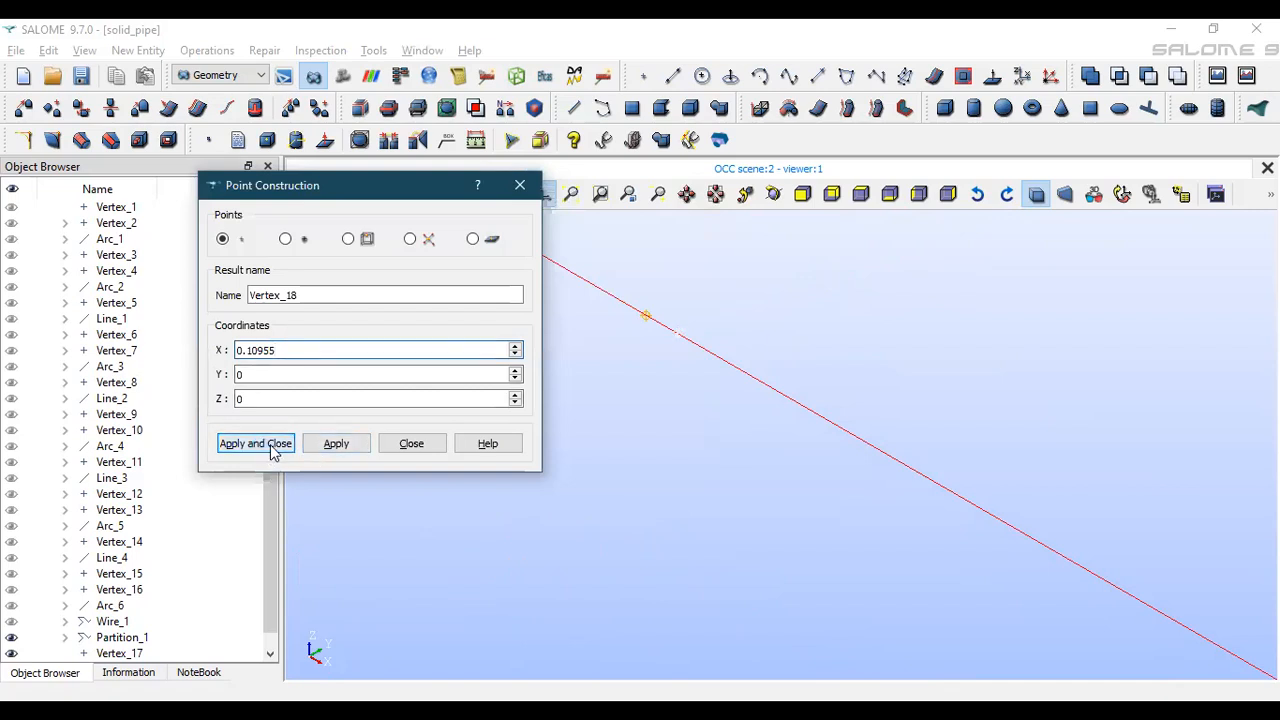
click(255, 443)
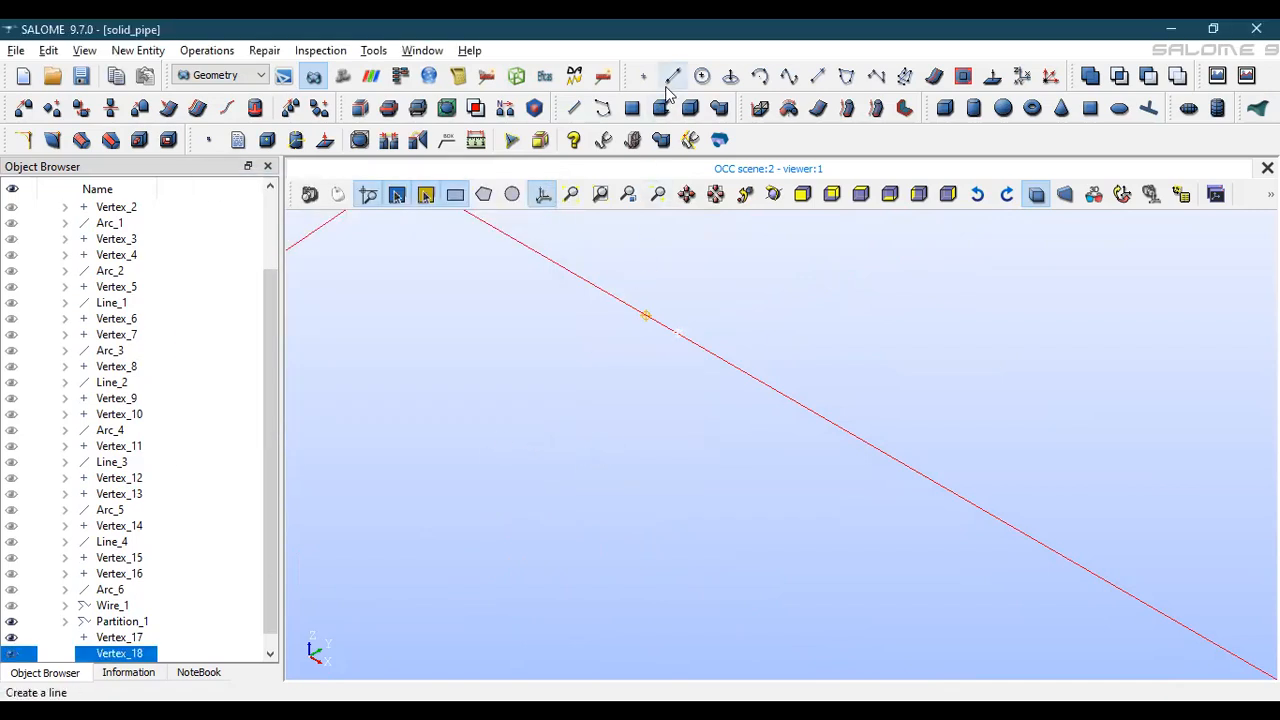
Create a line from the point at X 0.09685 to the point at X 0.10955
click(127, 639)
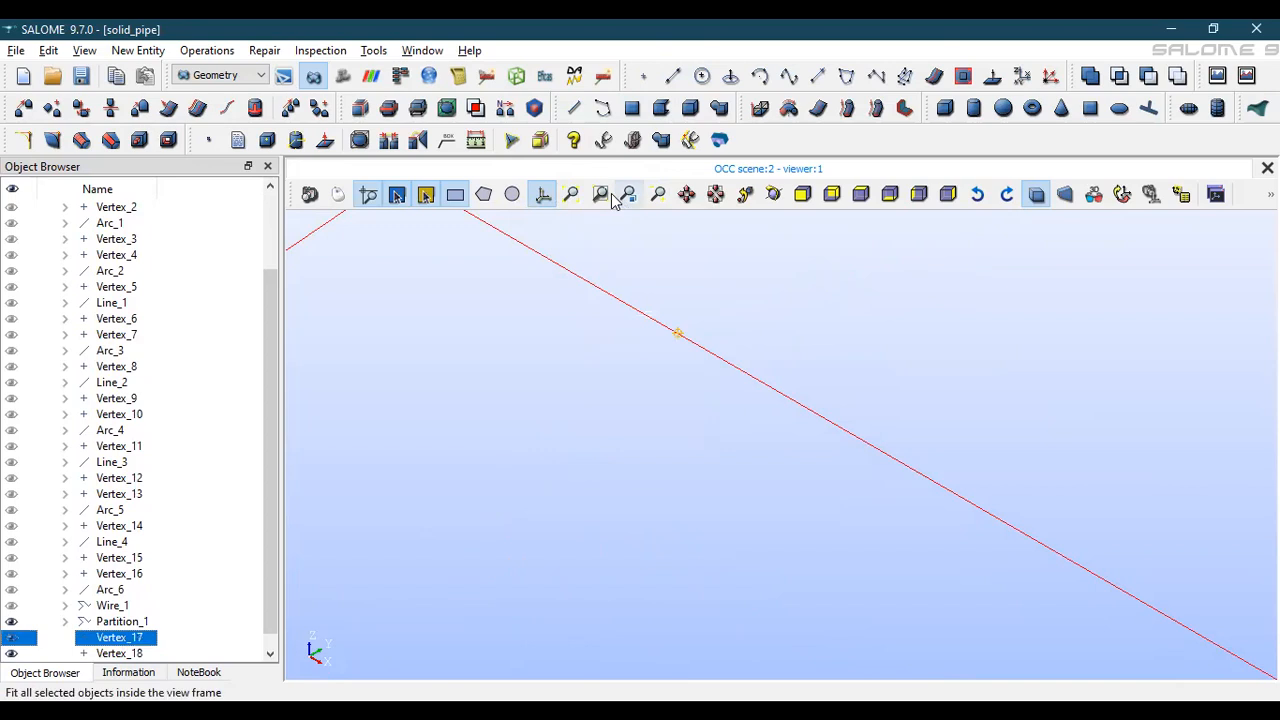
click(672, 78)
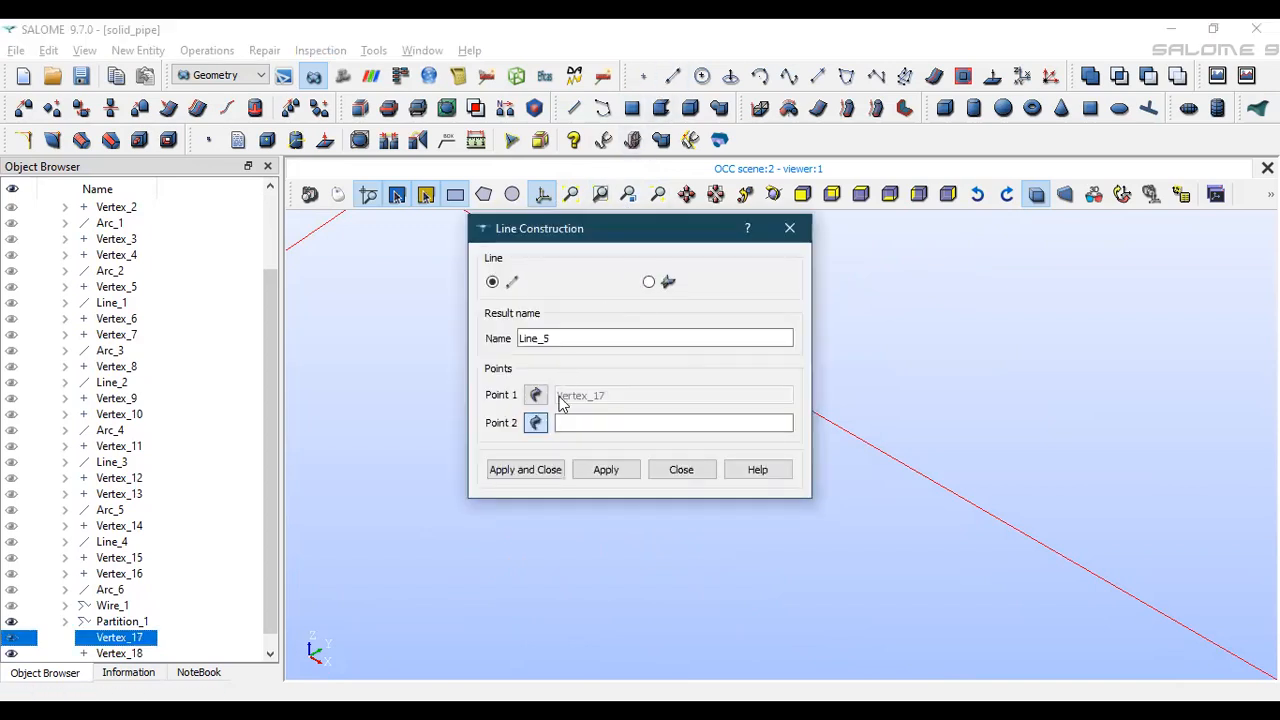
drag(591, 228, 404, 157)
click(678, 334)
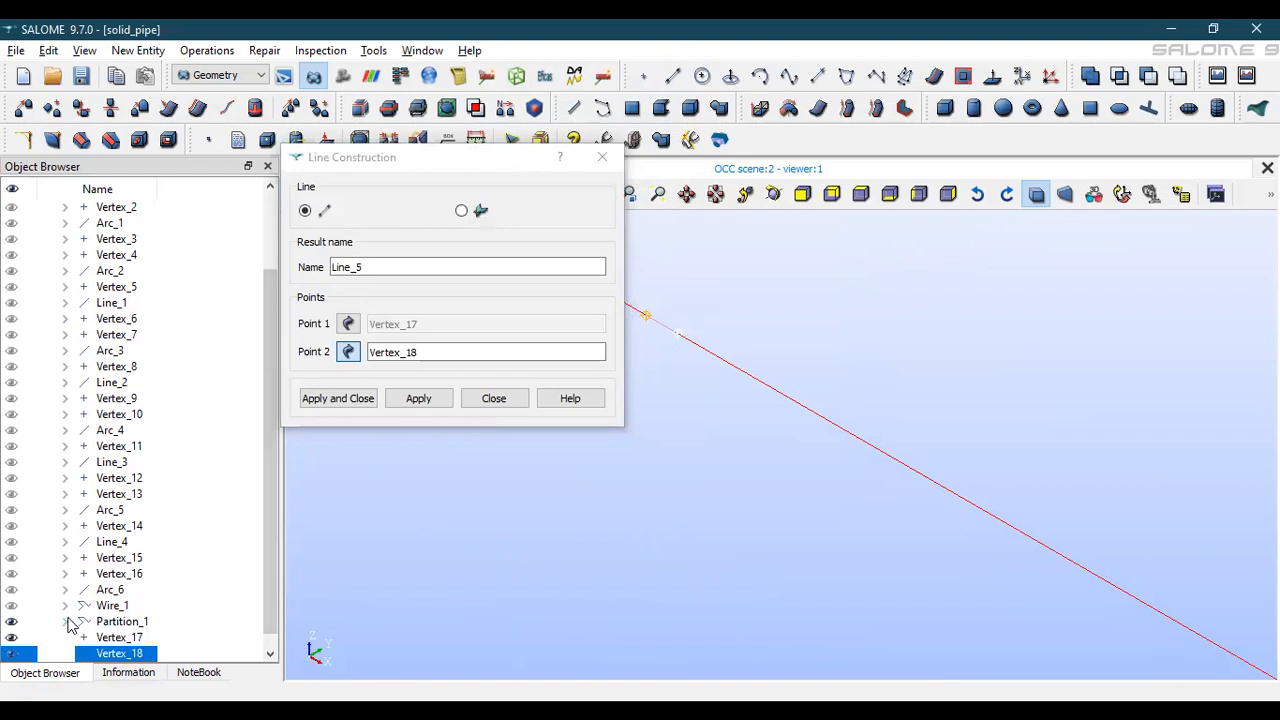
click(341, 398)
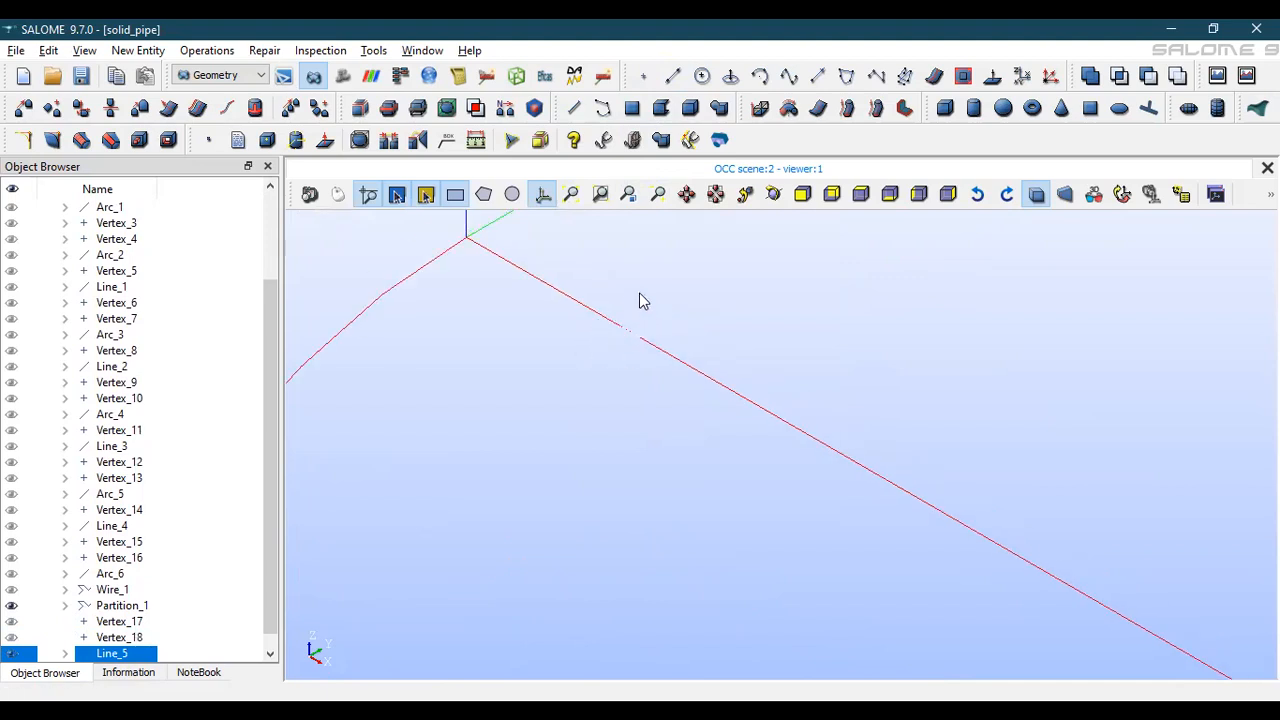
Revolve the new wall-thickness line about the OY axis by an angle of -90 degrees
click(132, 53)
mouse_move(194, 114)
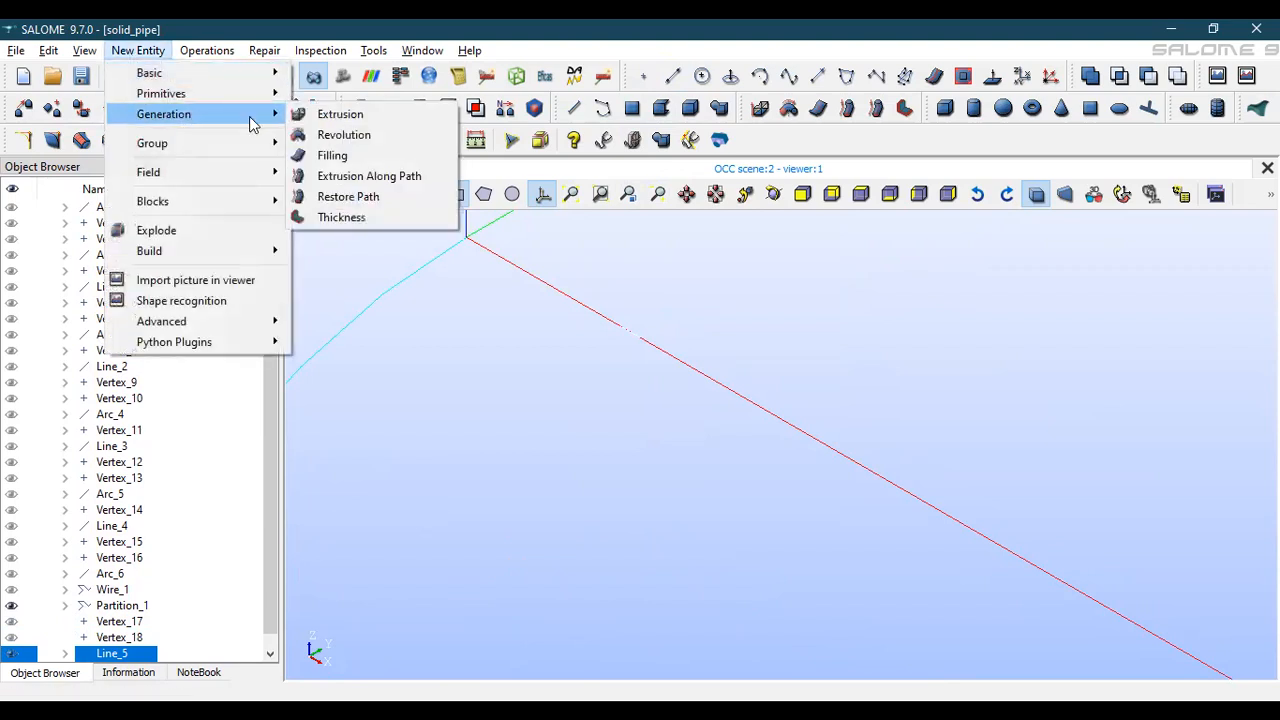
click(342, 135)
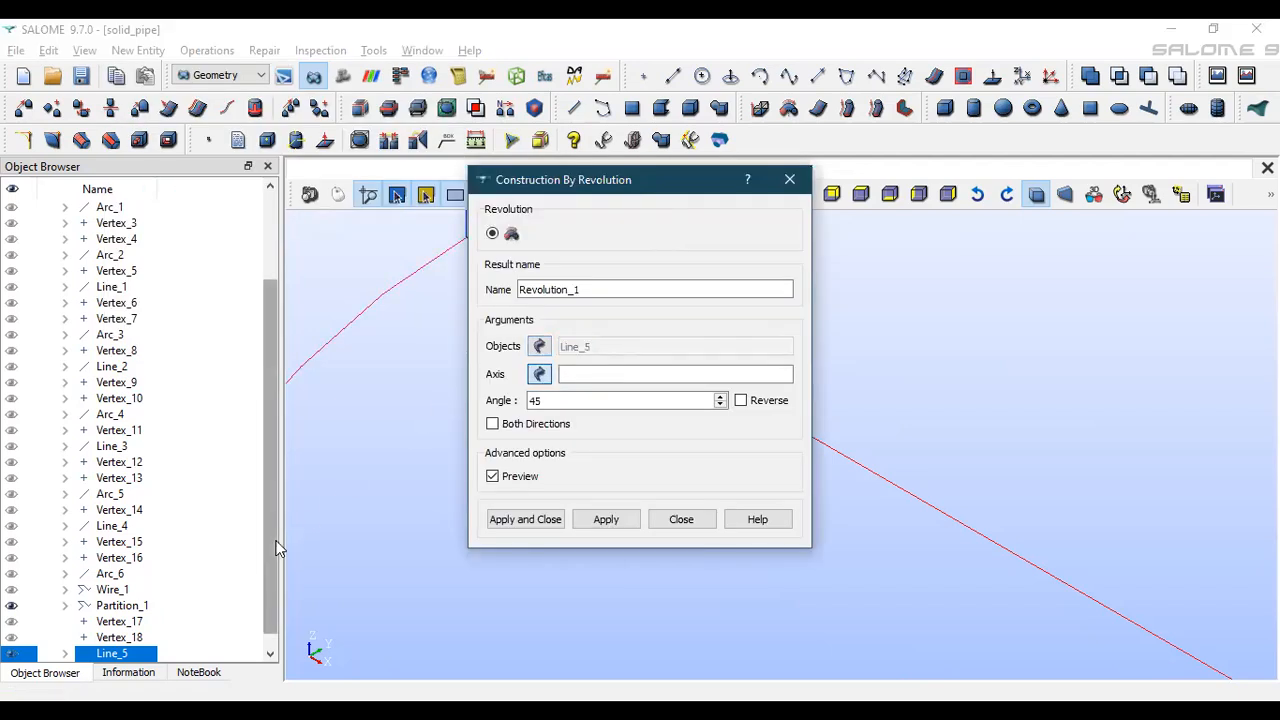
drag(271, 548, 271, 436)
click(104, 255)
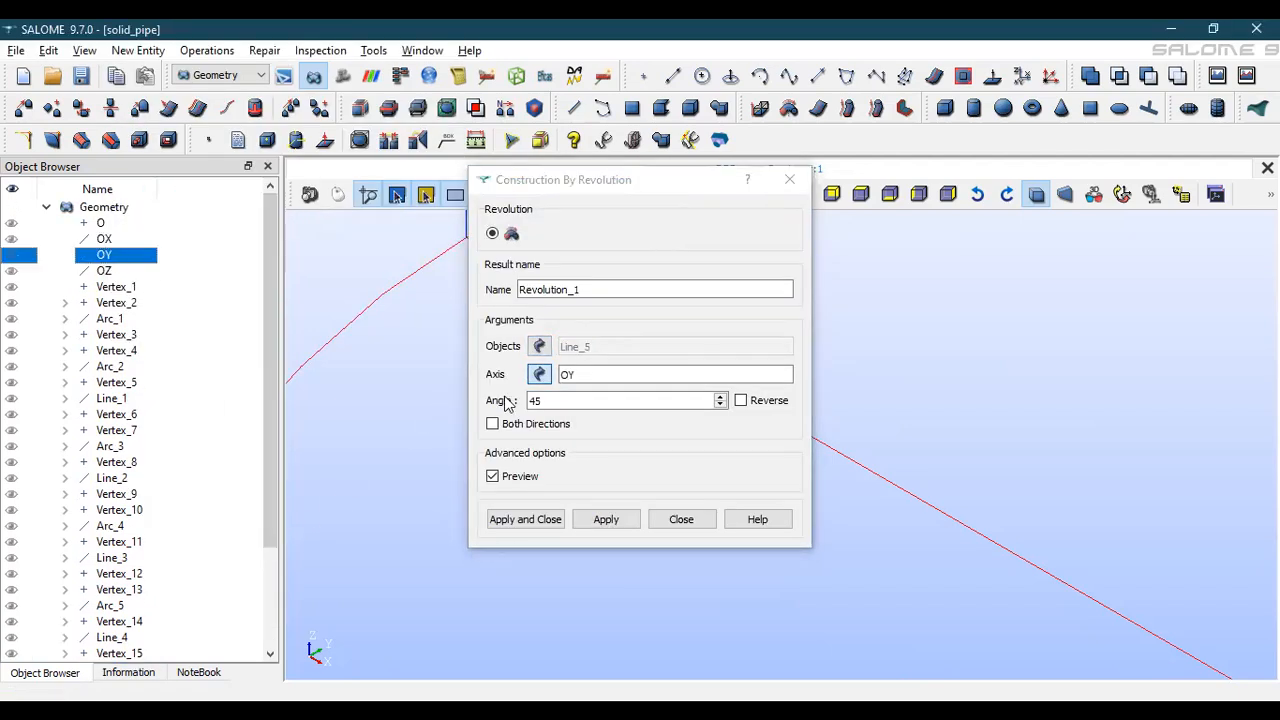
double_click(553, 396)
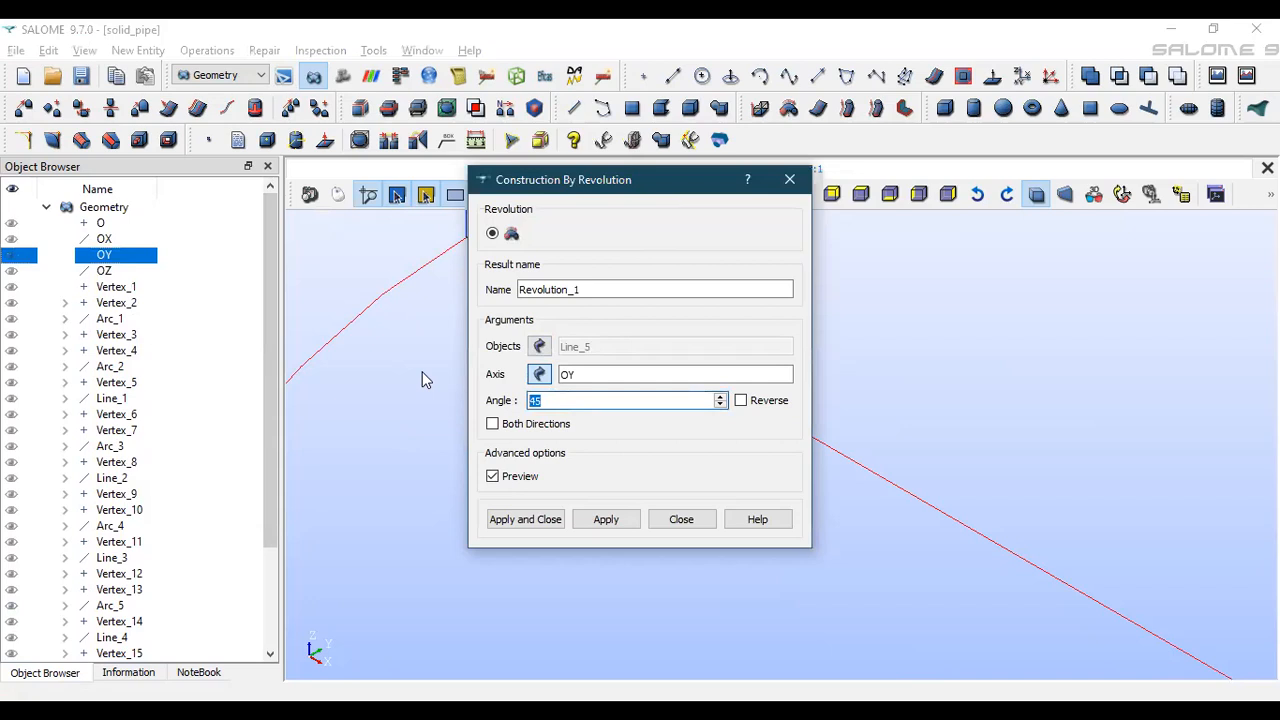
text(-90)
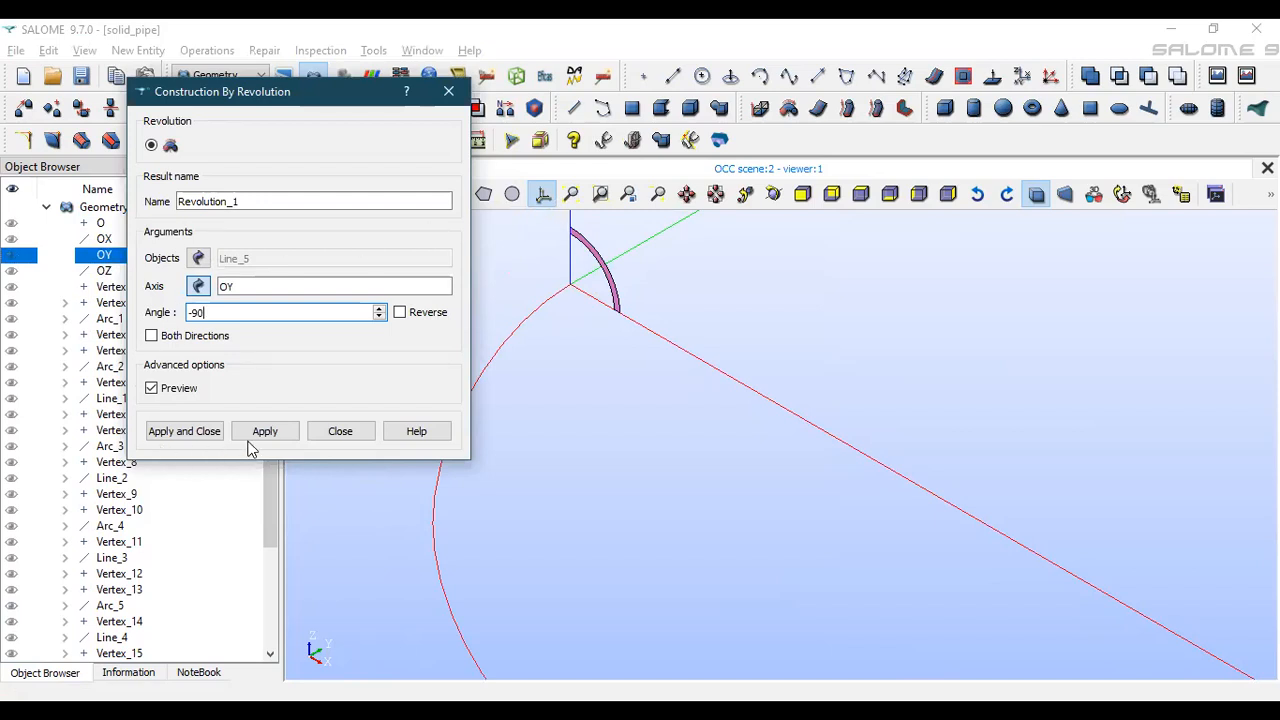
click(165, 431)
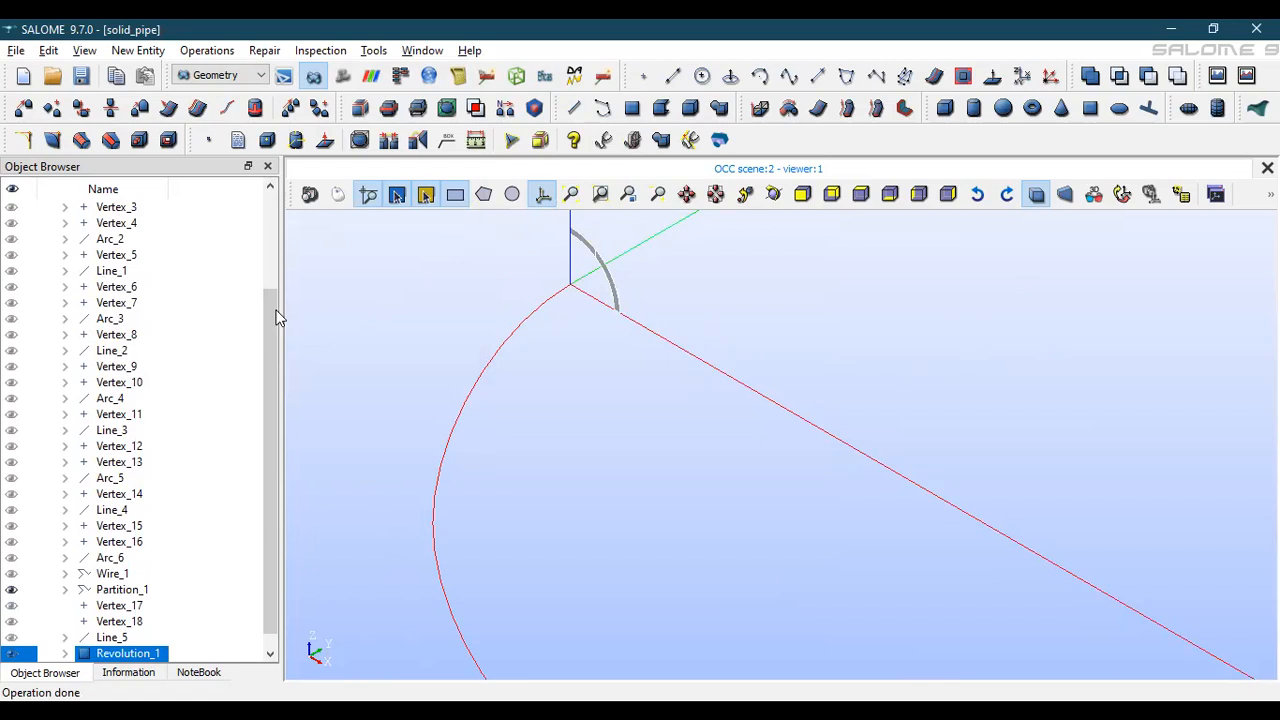
Mirror the revolved quarter-ring face about the OX axis, creating a copy
click(207, 50)
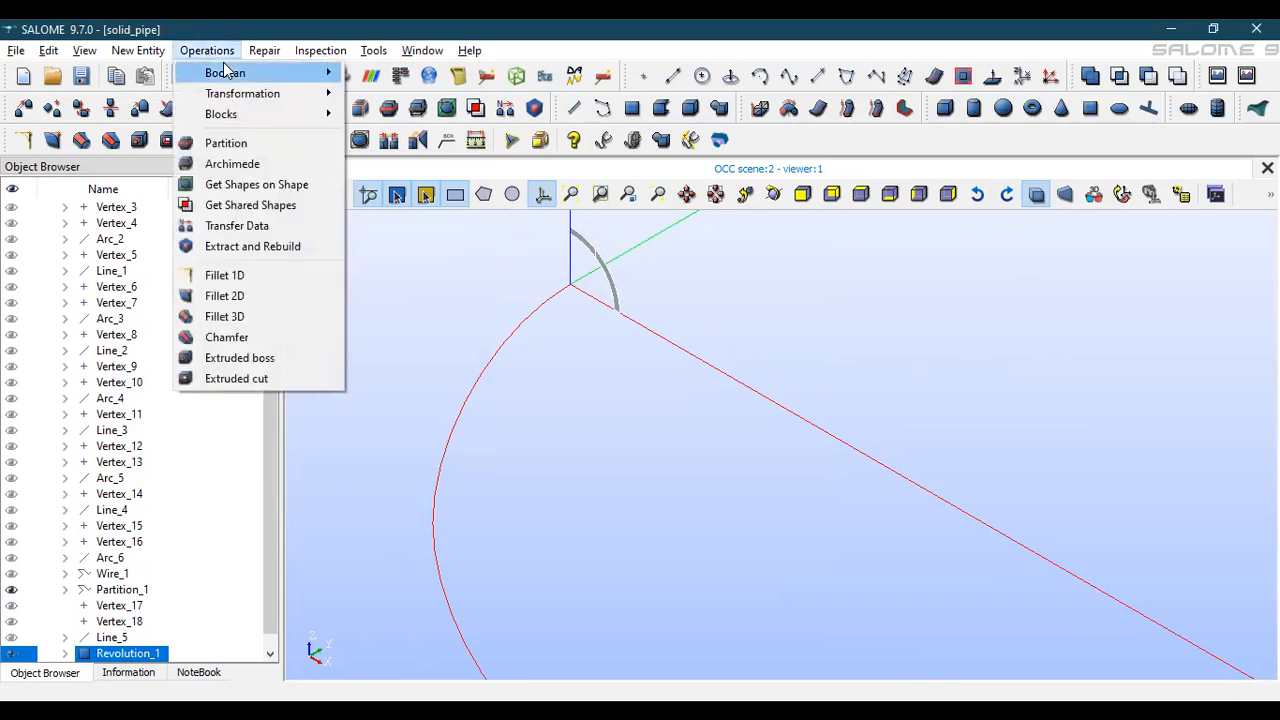
mouse_move(266, 92)
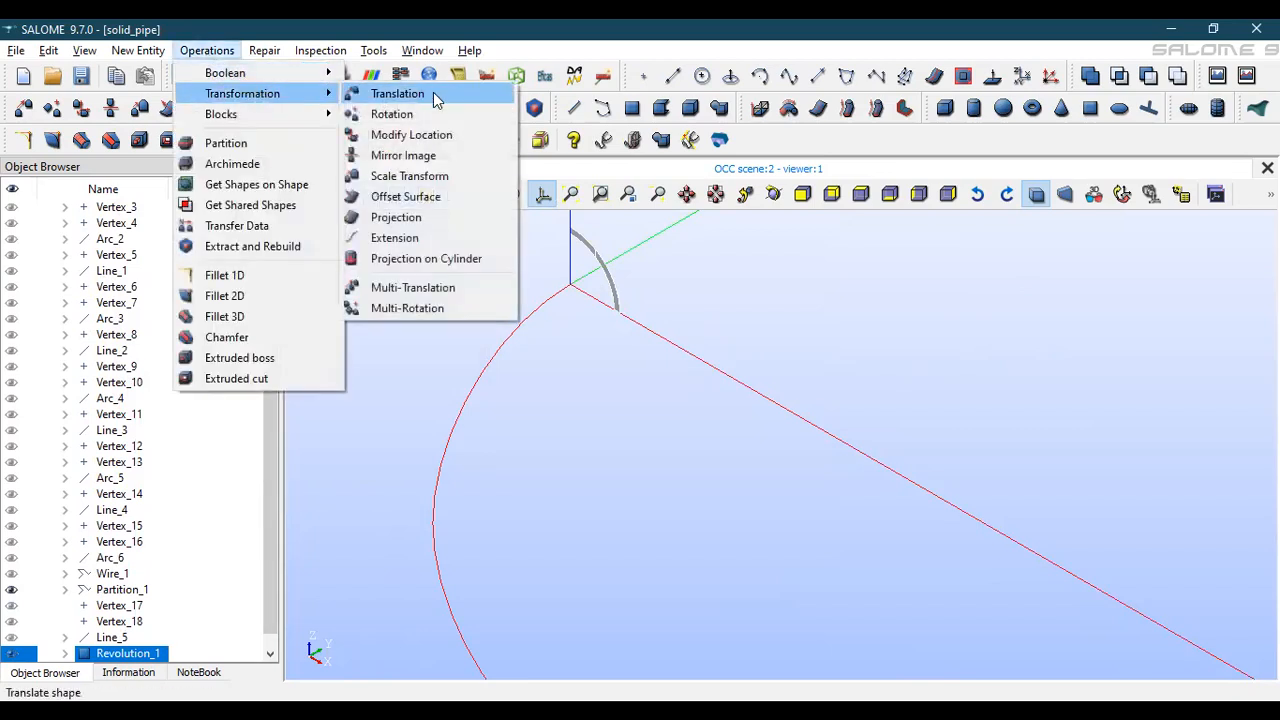
click(413, 160)
click(596, 223)
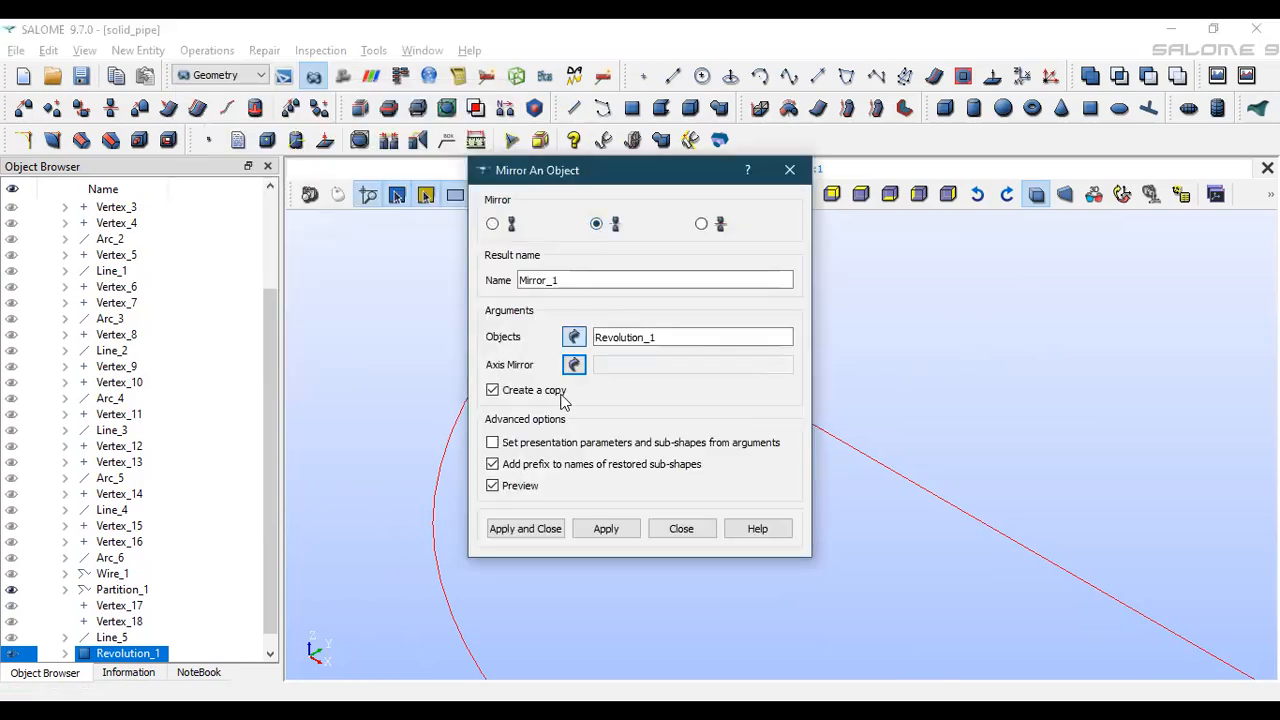
click(574, 365)
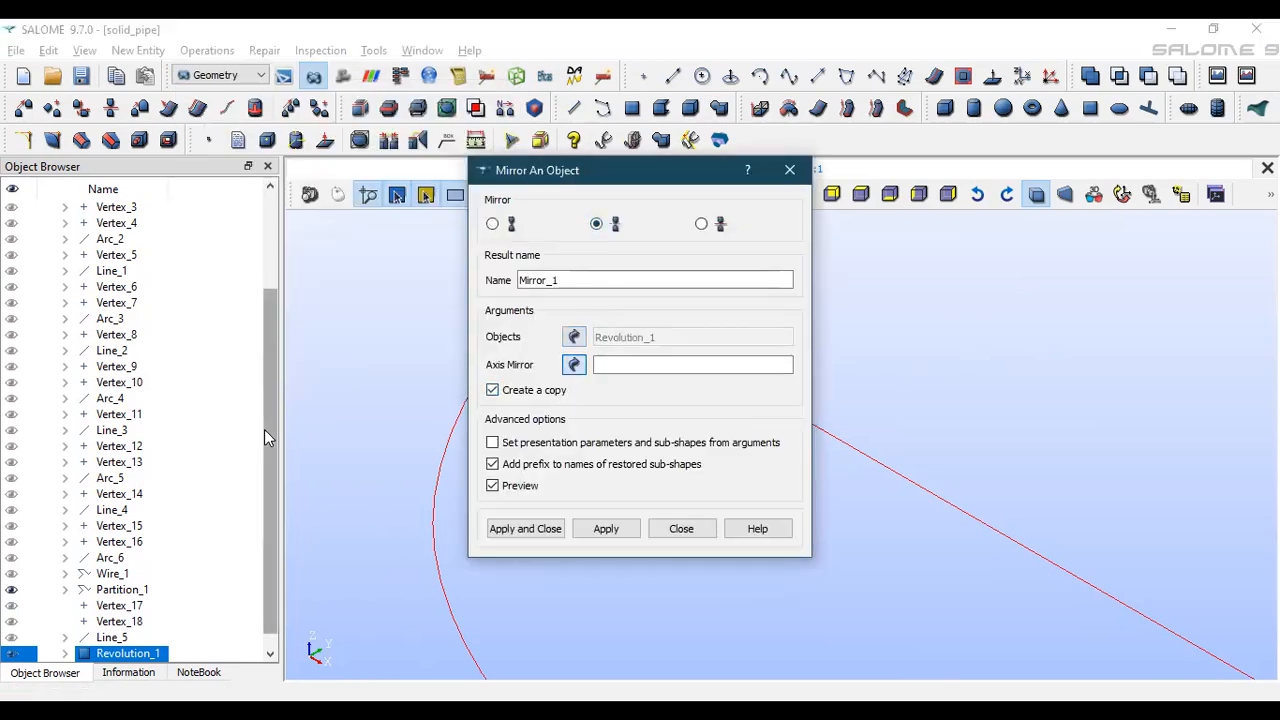
drag(265, 432, 115, 262)
click(106, 240)
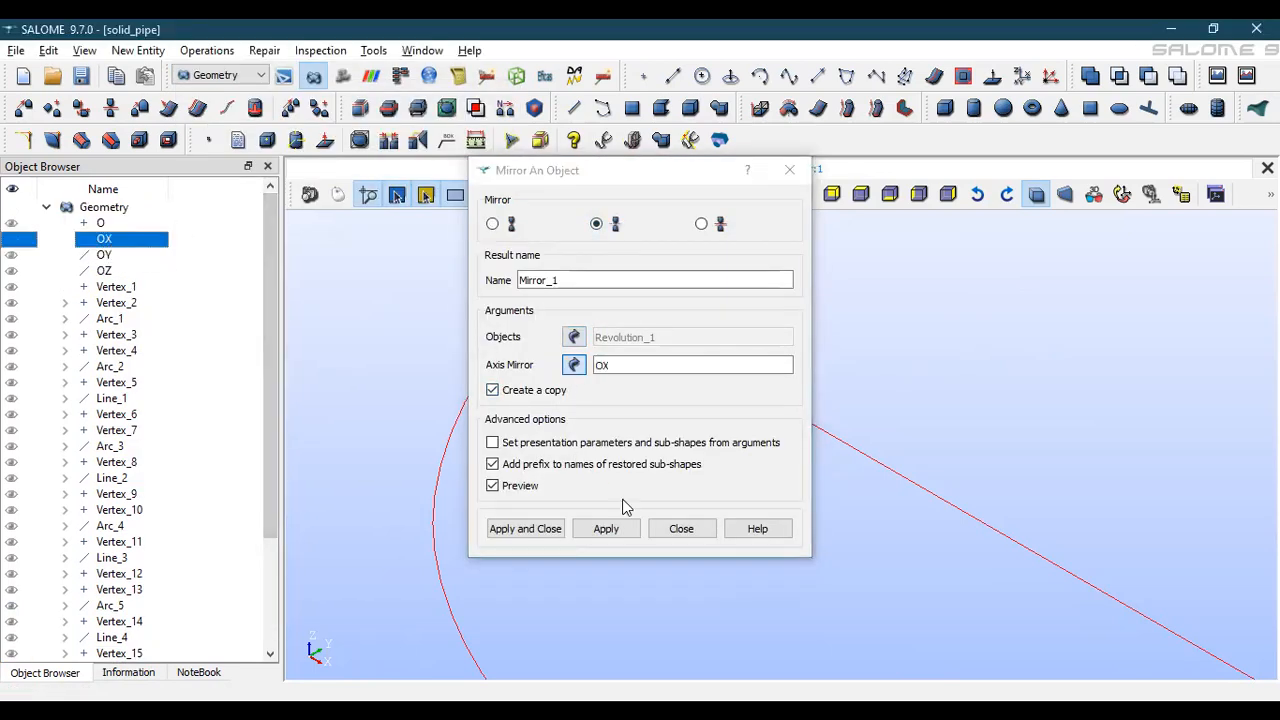
click(533, 537)
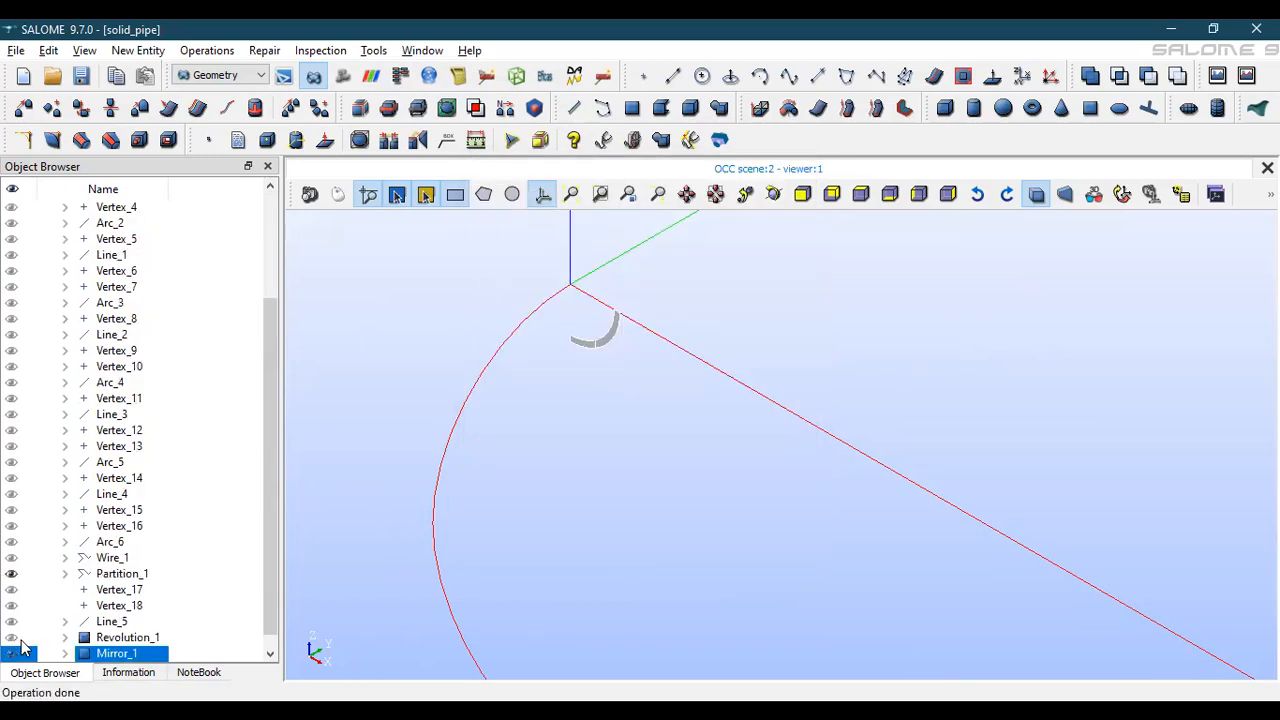
Show Revolution_1 again and mirror it together with Mirror_1 about the OZ axis, creating copies
click(20, 640)
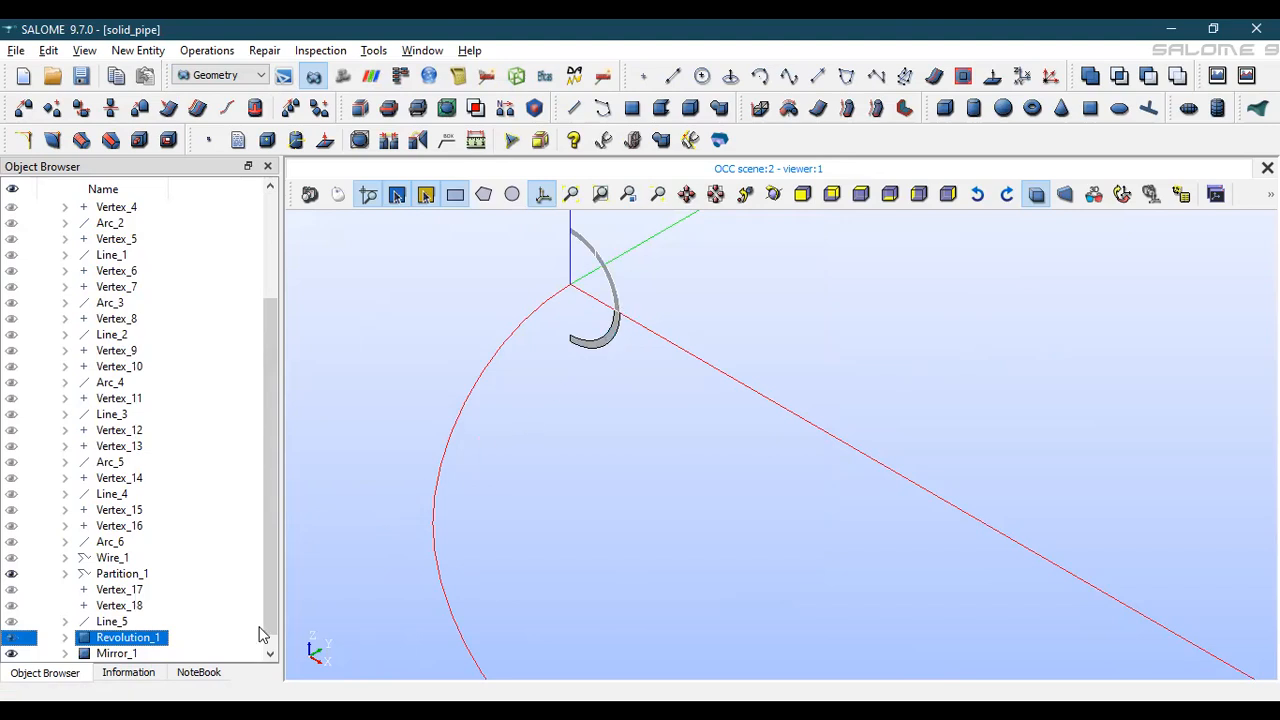
ctrl+click(130, 653)
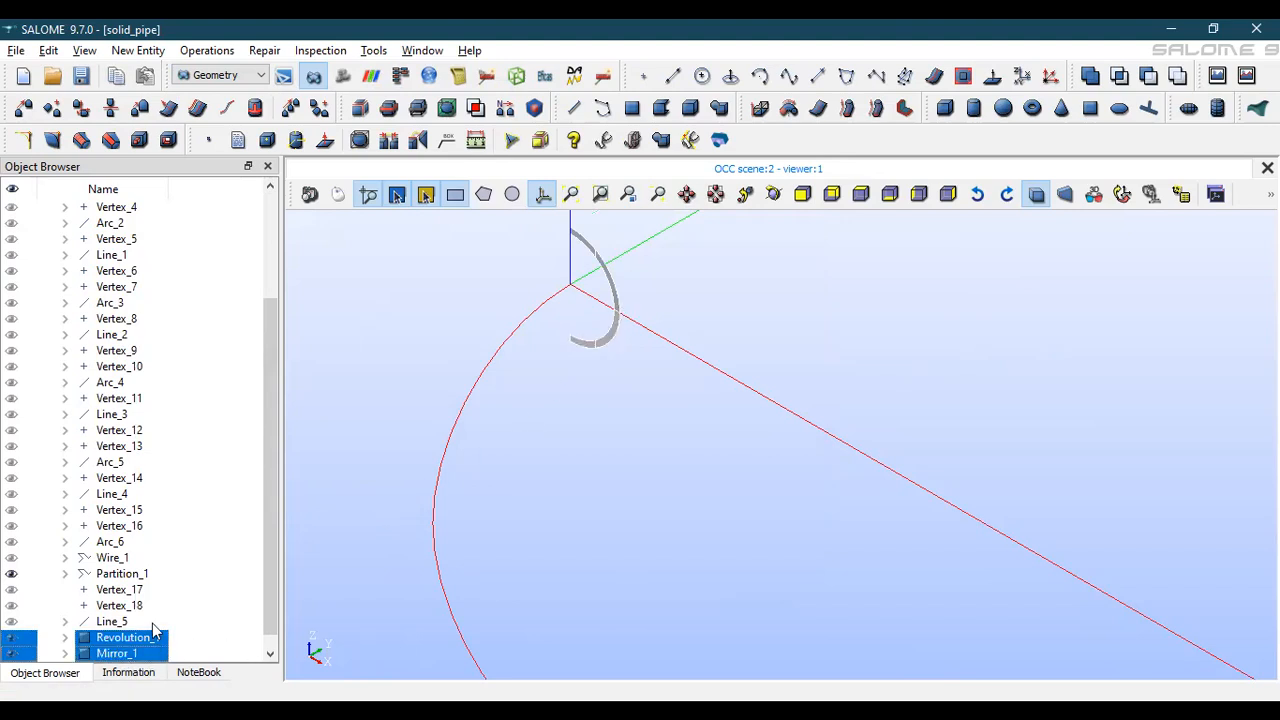
click(222, 52)
mouse_move(281, 100)
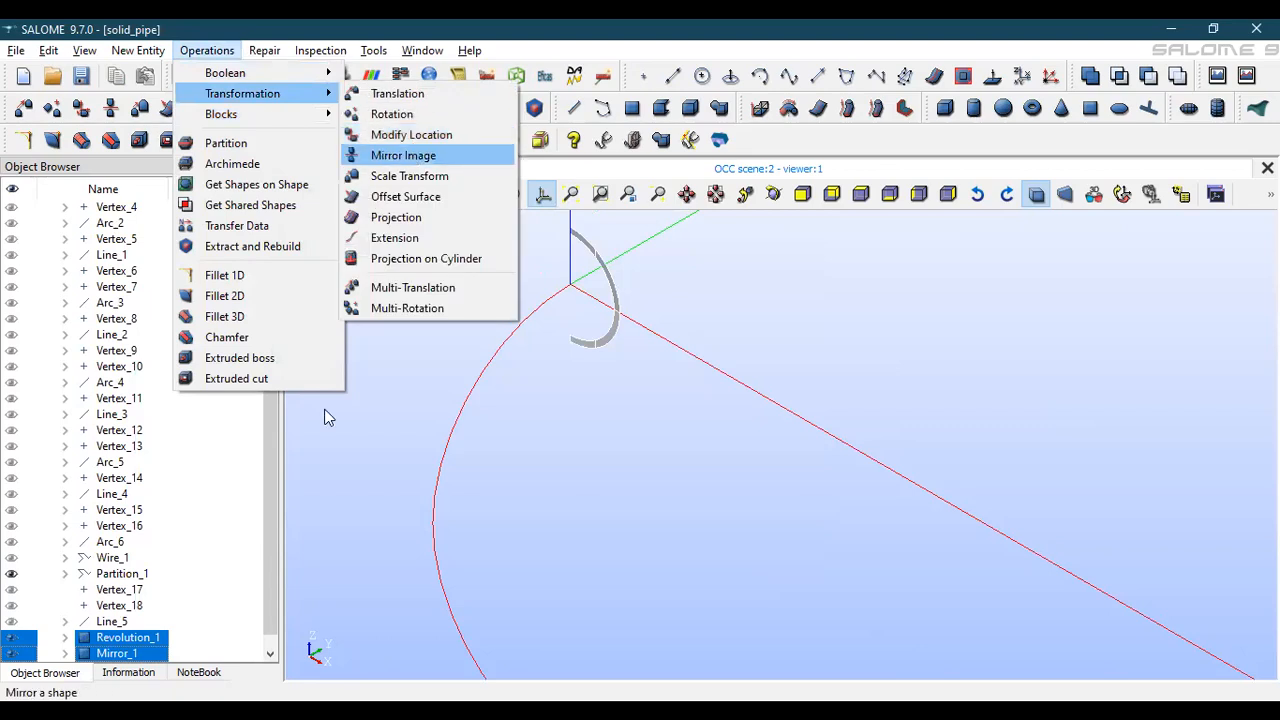
click(413, 158)
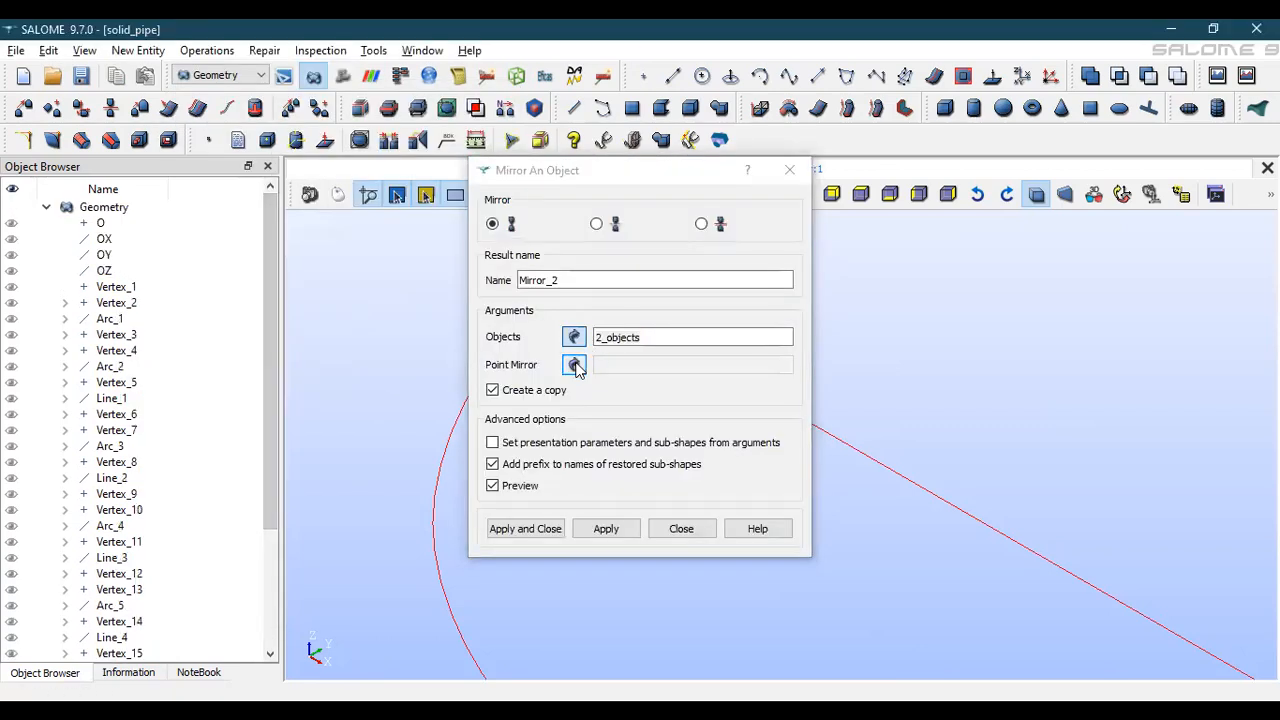
click(596, 223)
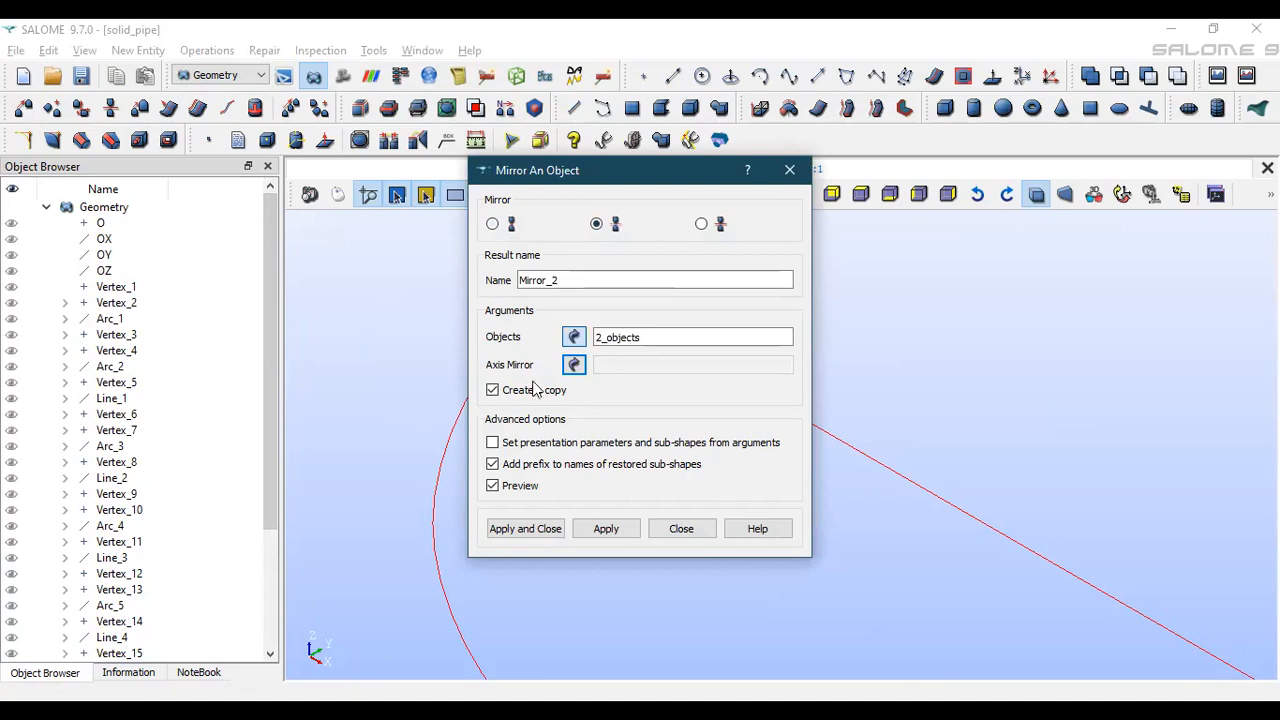
click(578, 367)
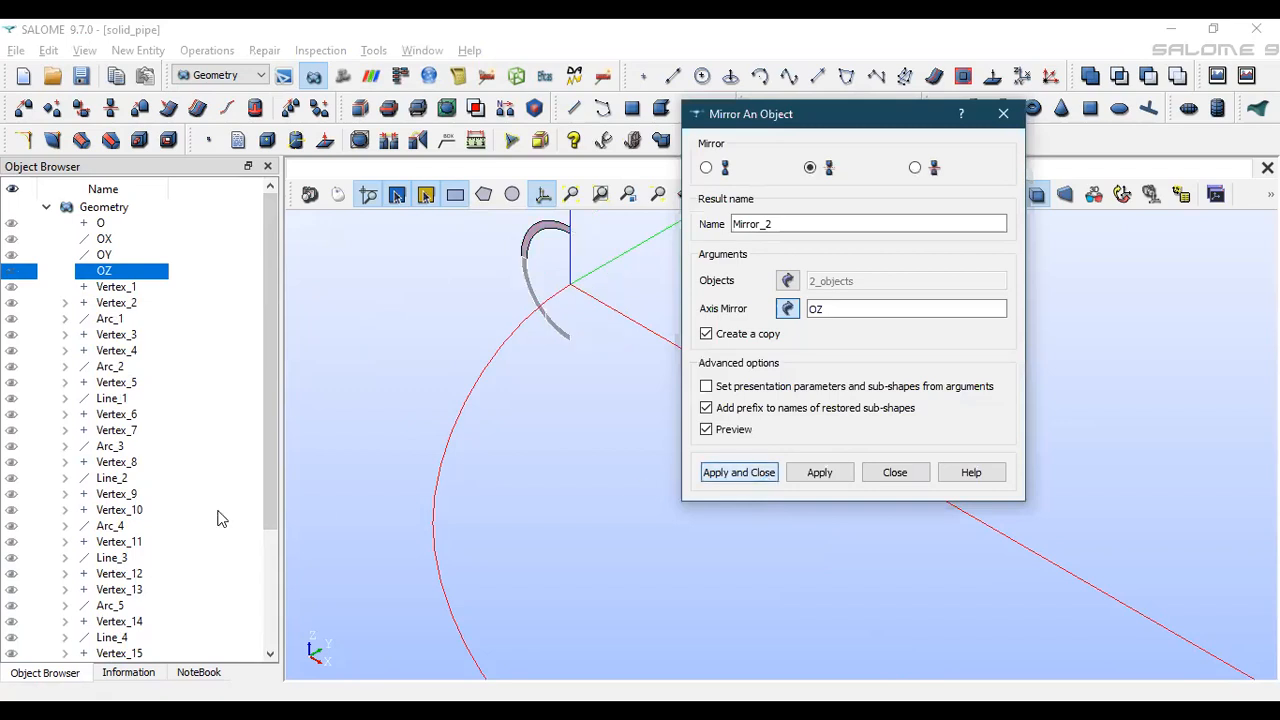
key(Return)
Show the two hidden quarter-ring faces and build a shell from all four faces of the ring
click(10, 608)
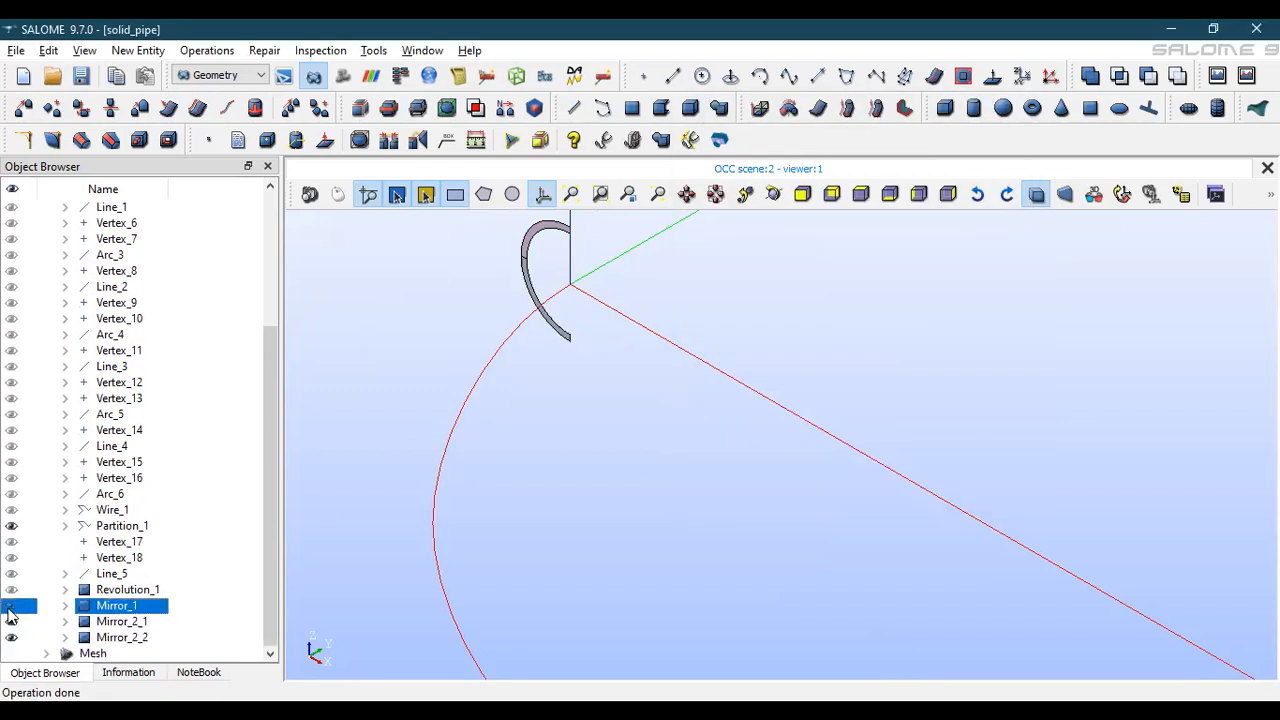
click(10, 590)
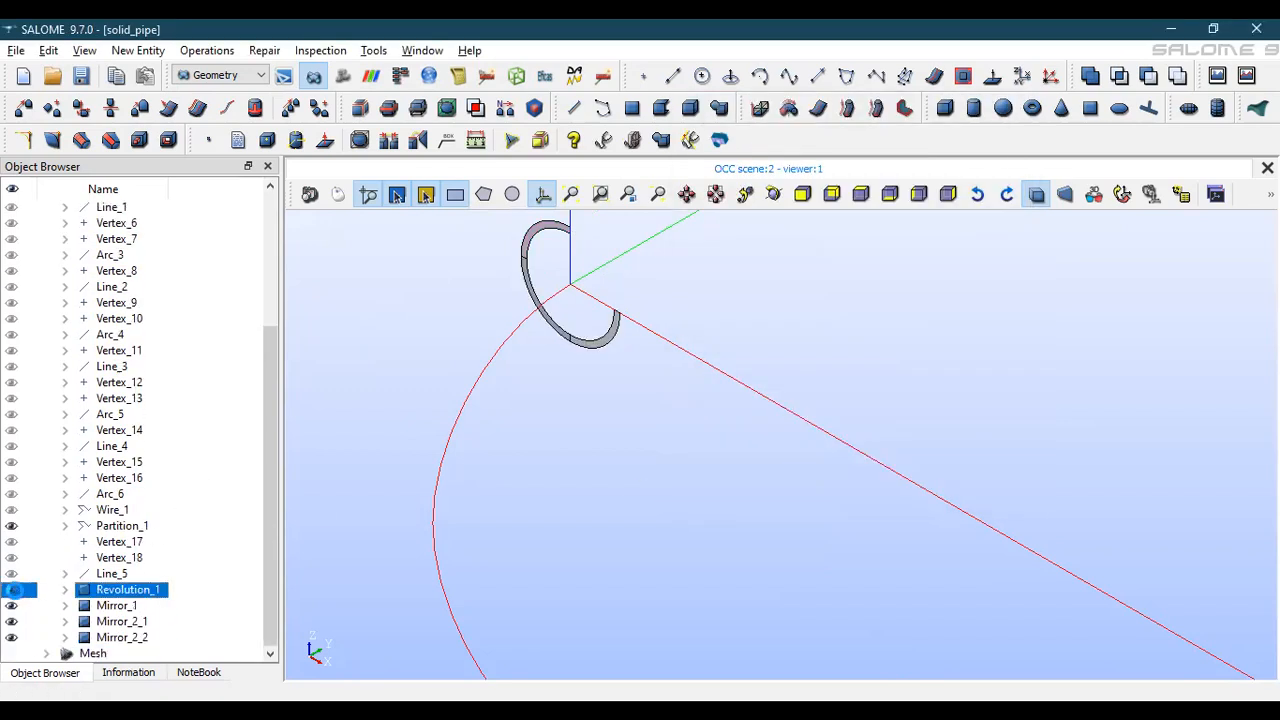
shift+click(133, 641)
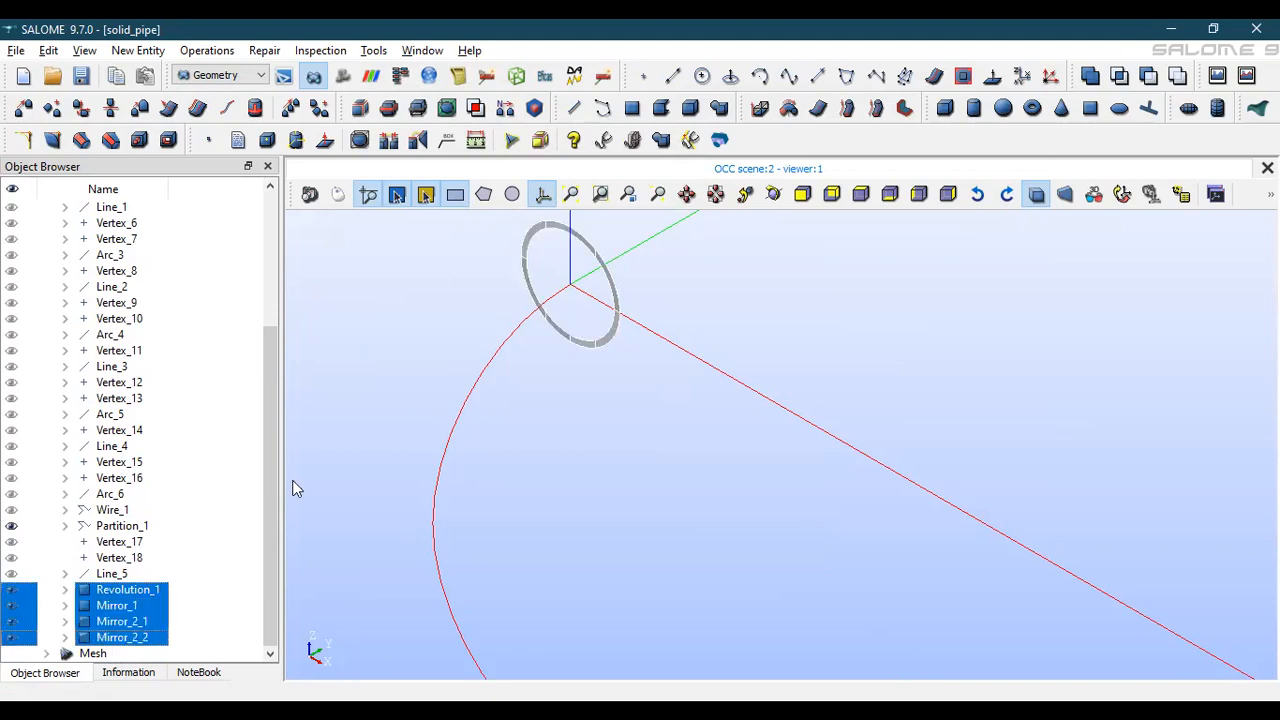
click(138, 51)
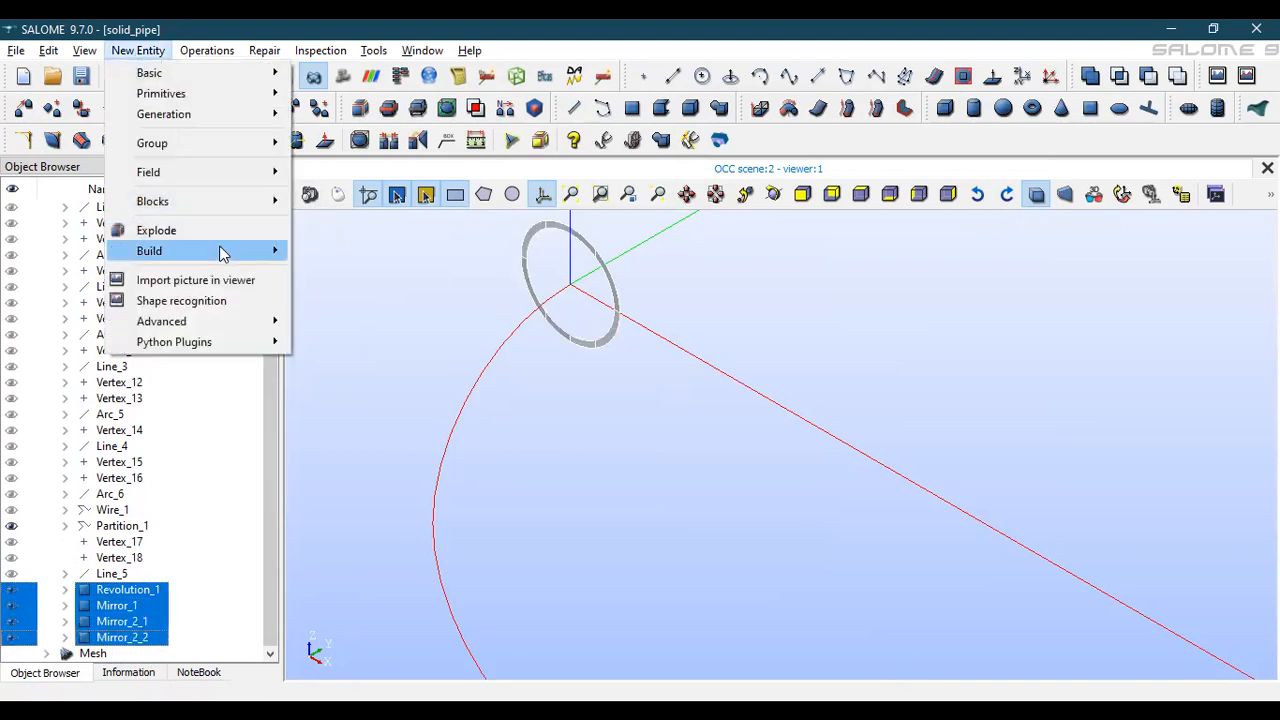
mouse_move(200, 251)
click(330, 313)
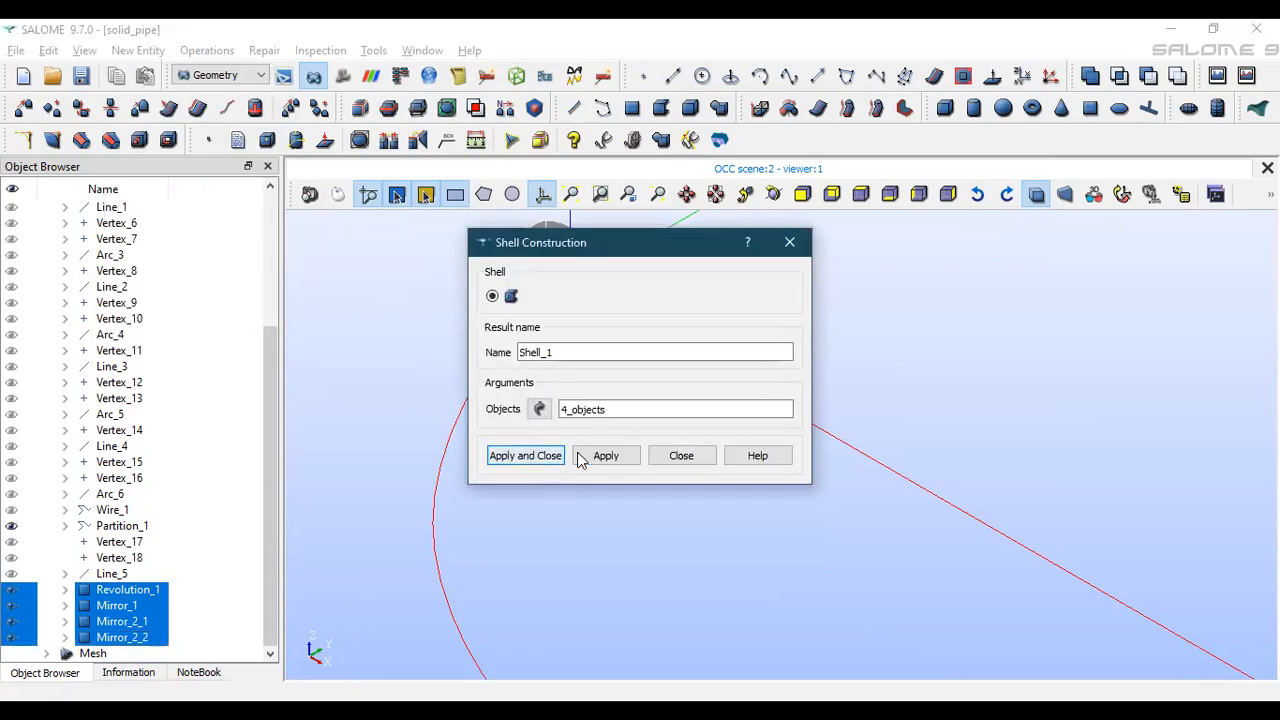
click(580, 459)
Partition Shell_1 with resulting type Shell, enabling keep shapes of lower type and no sub-shapes intersection
click(207, 50)
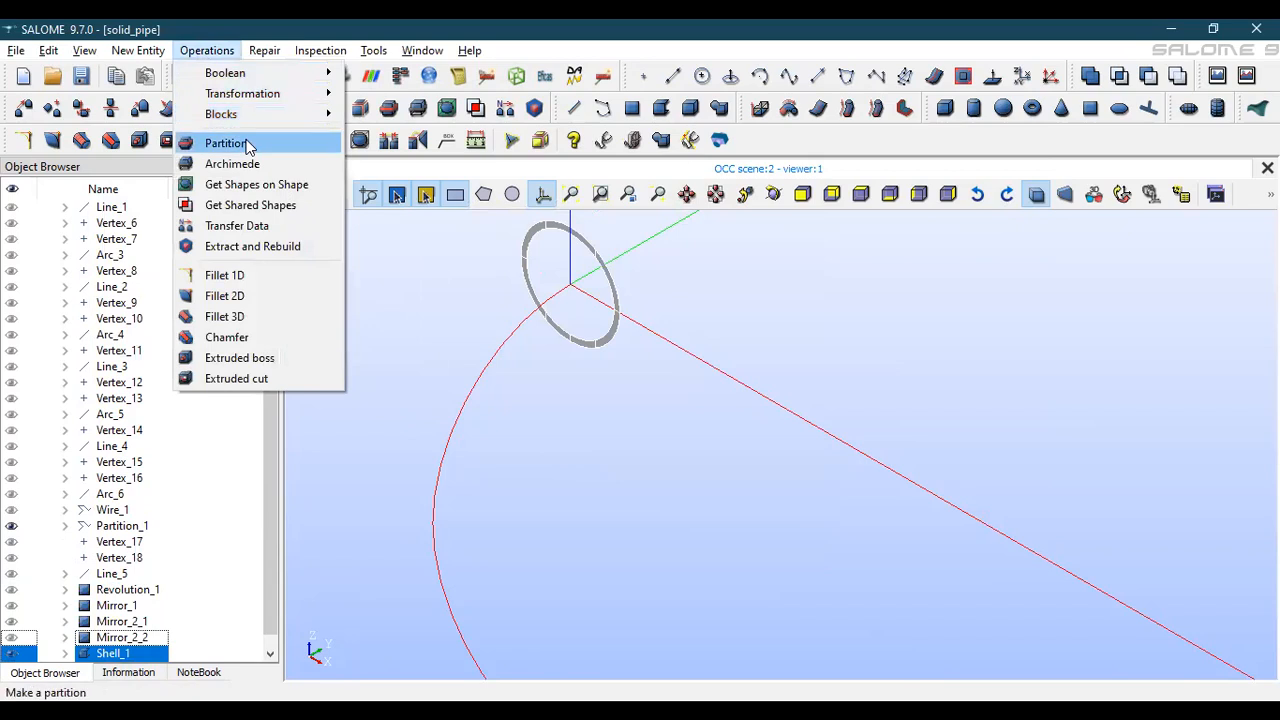
key(Return)
click(536, 393)
click(536, 414)
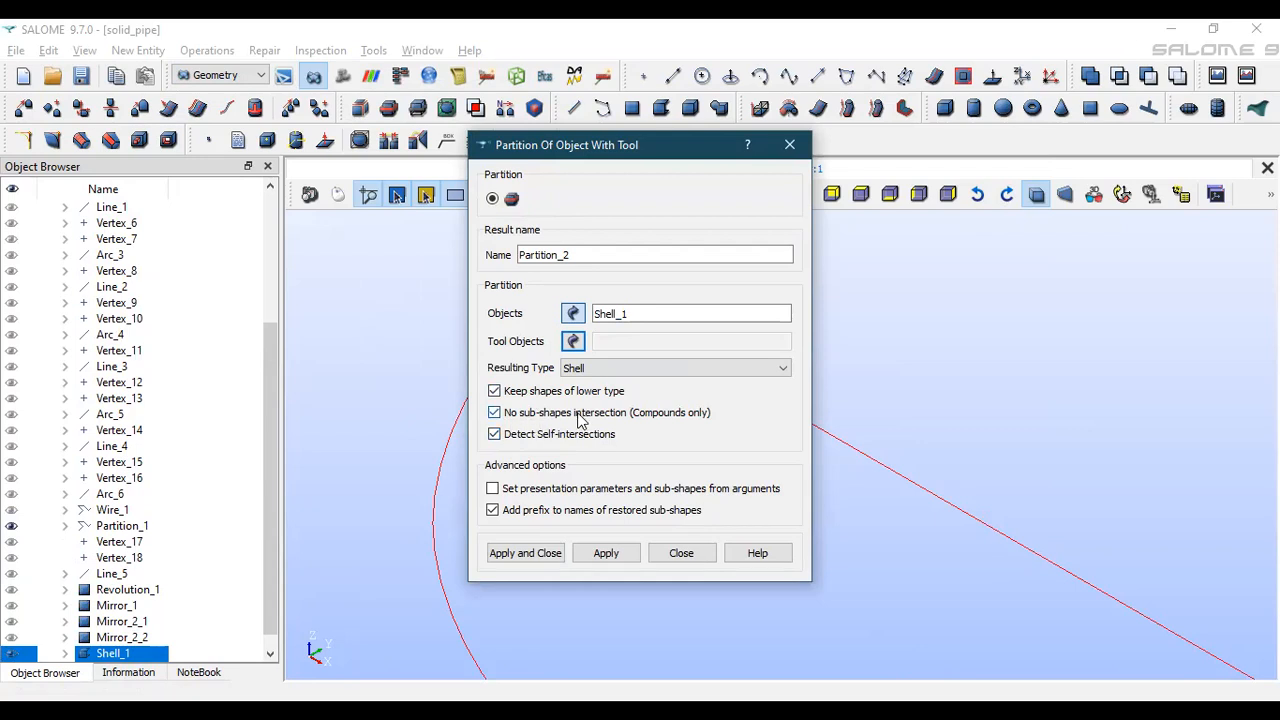
click(525, 556)
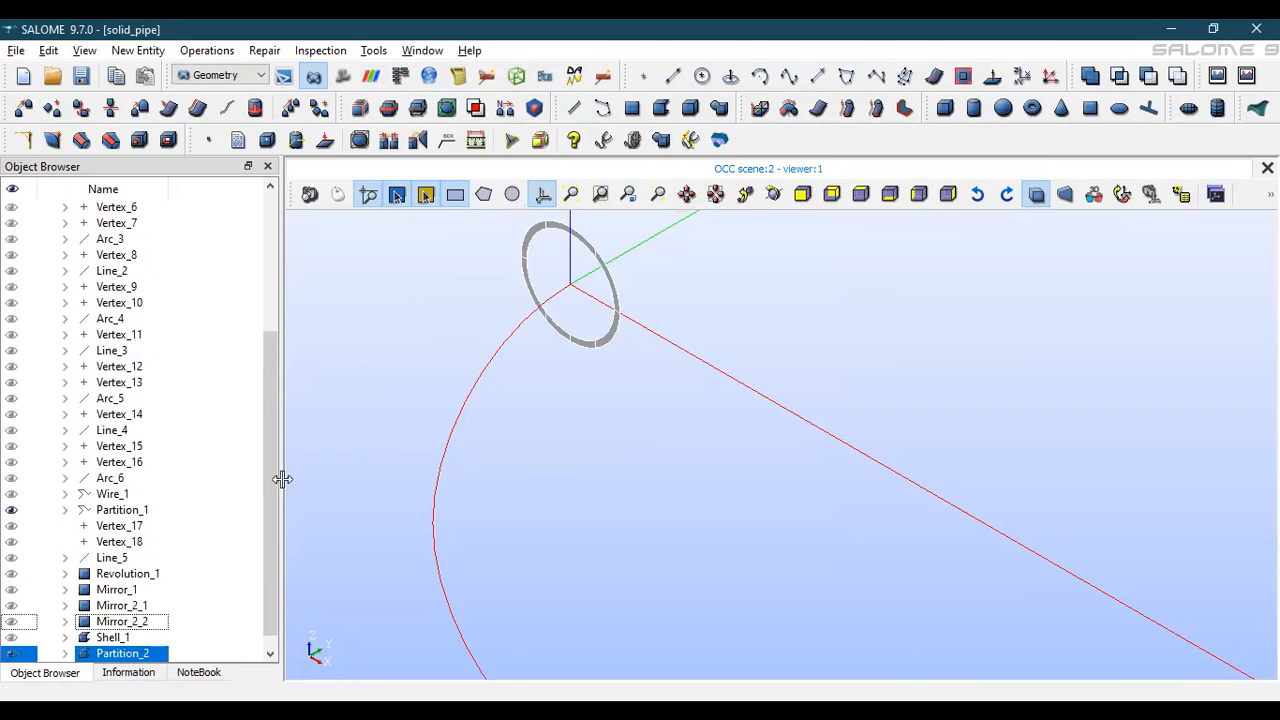
Extrude the partitioned ring section Partition_2 along the centreline path Partition_1 to create the pipe
click(207, 52)
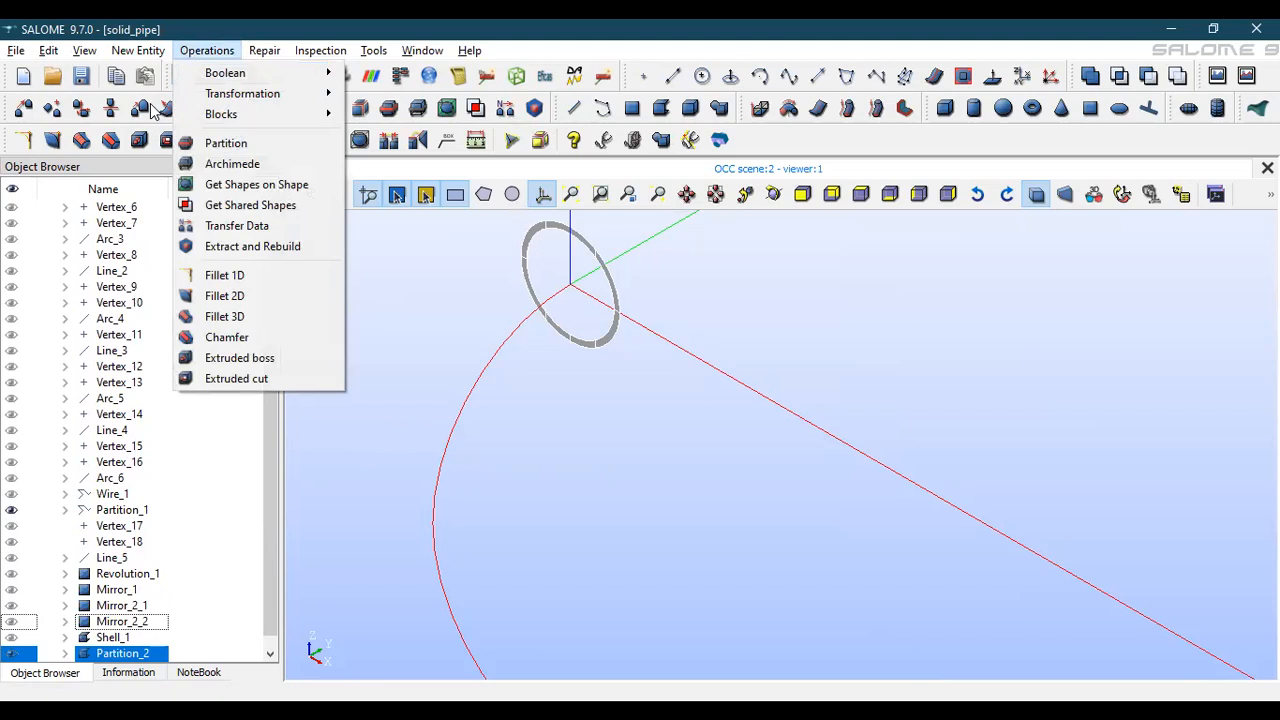
mouse_move(138, 50)
mouse_move(164, 114)
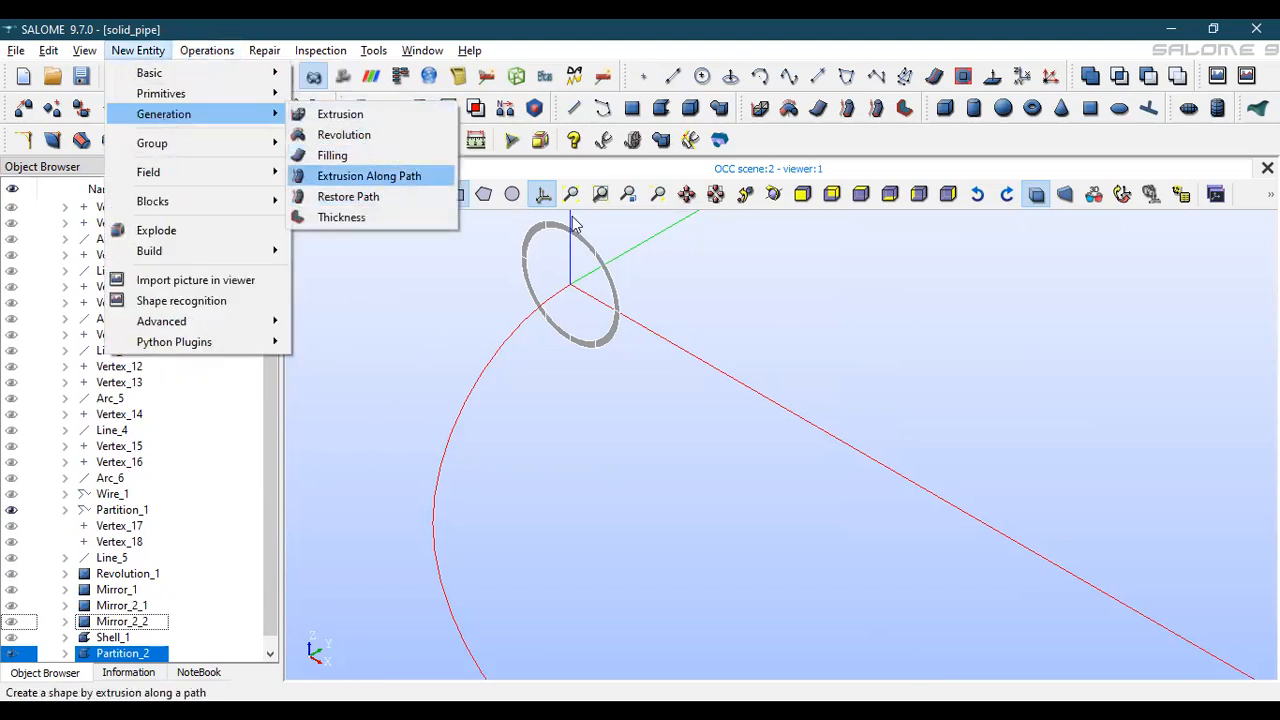
click(381, 180)
click(561, 363)
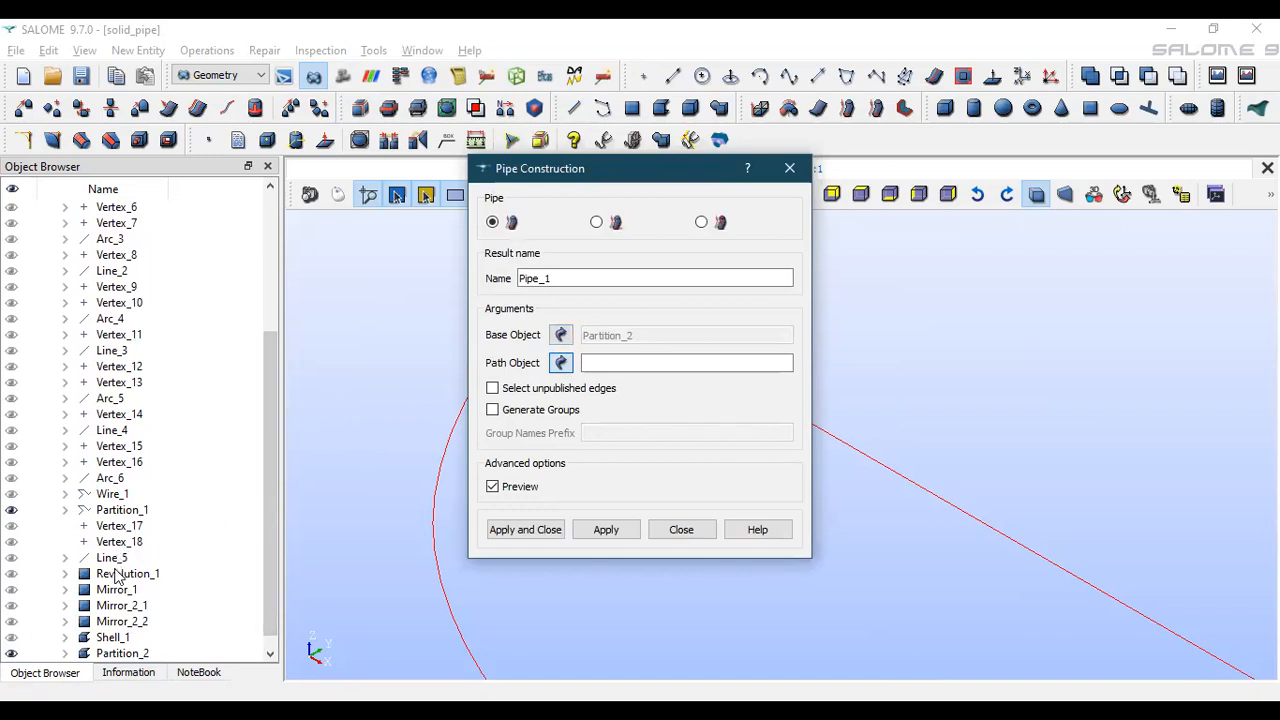
click(118, 511)
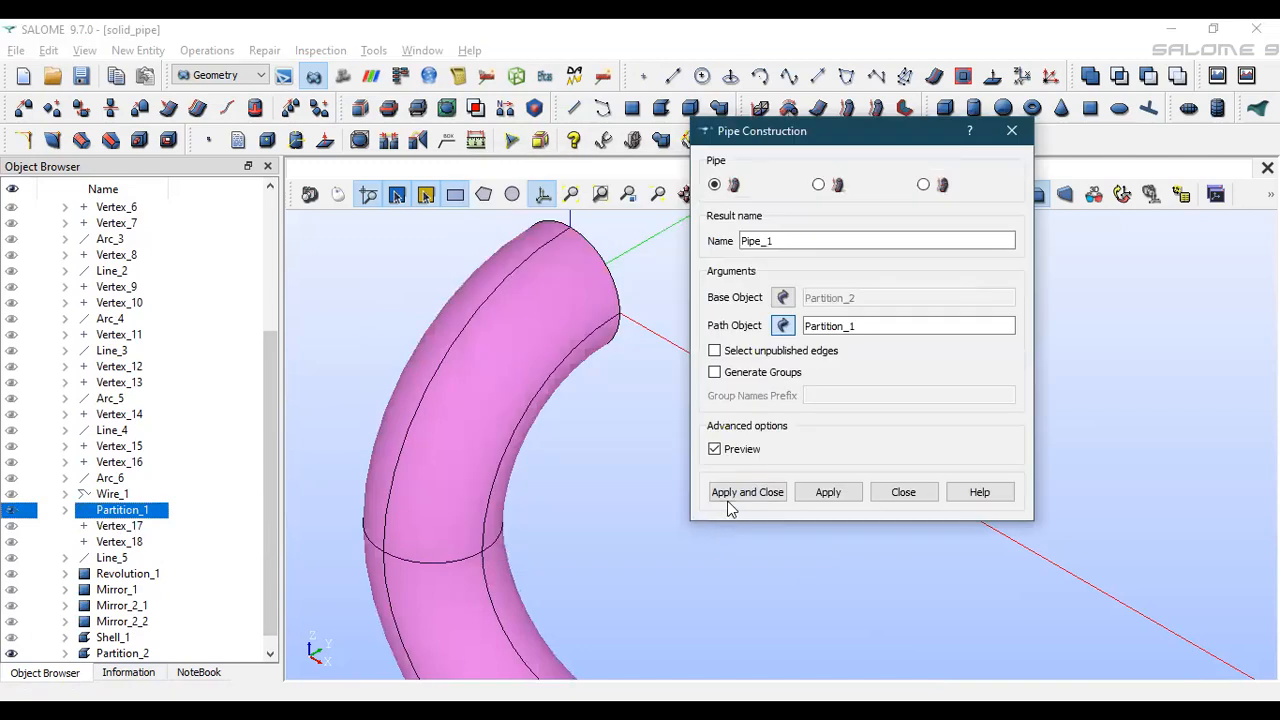
click(729, 493)
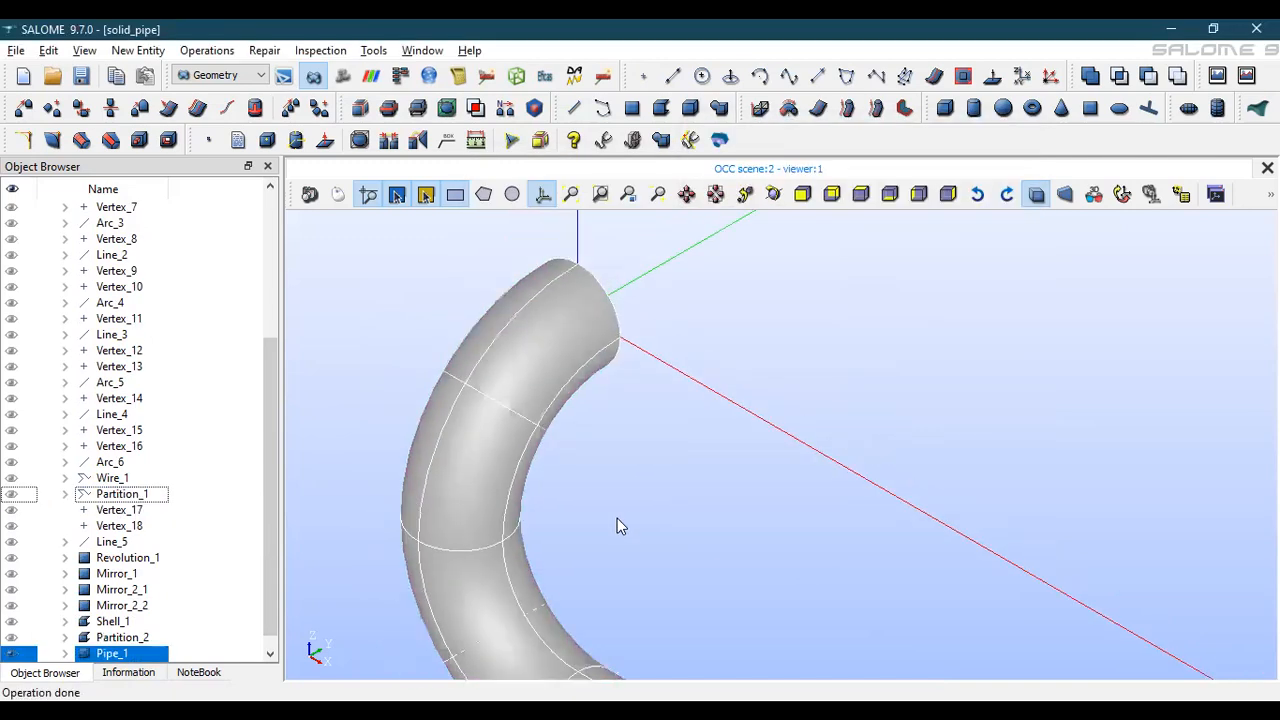
Examine the whole extruded pipe, from its upper bend down to the lower end of the vertical run
scroll(613, 514, down, 5)
click(687, 197)
drag(871, 580, 873, 183)
scroll(680, 458, down, 4)
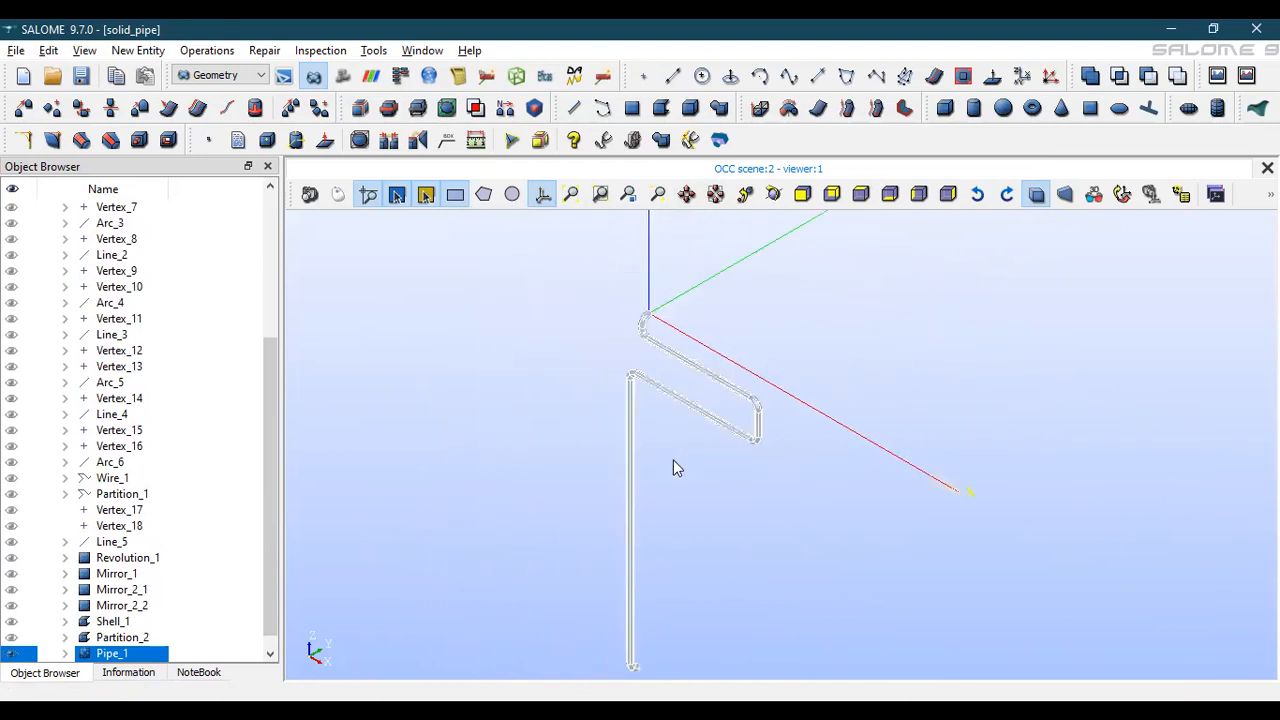
scroll(620, 600, up, 5)
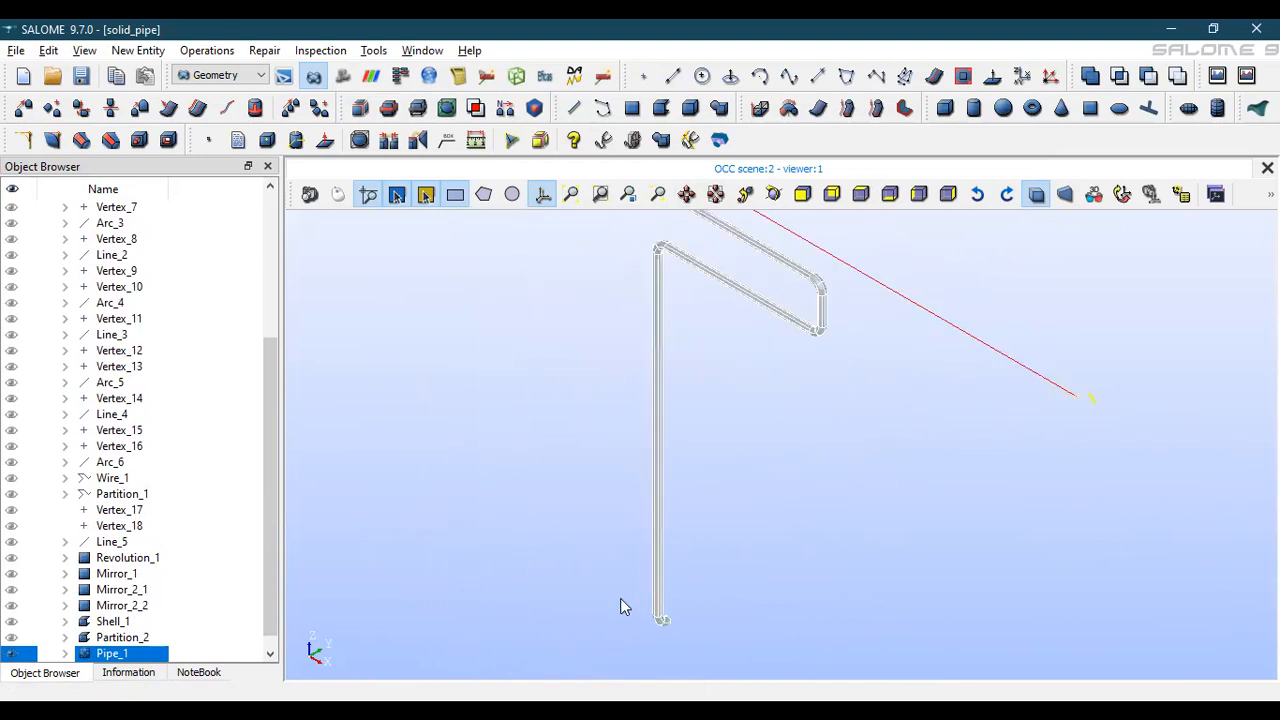
click(687, 193)
drag(710, 295, 577, 622)
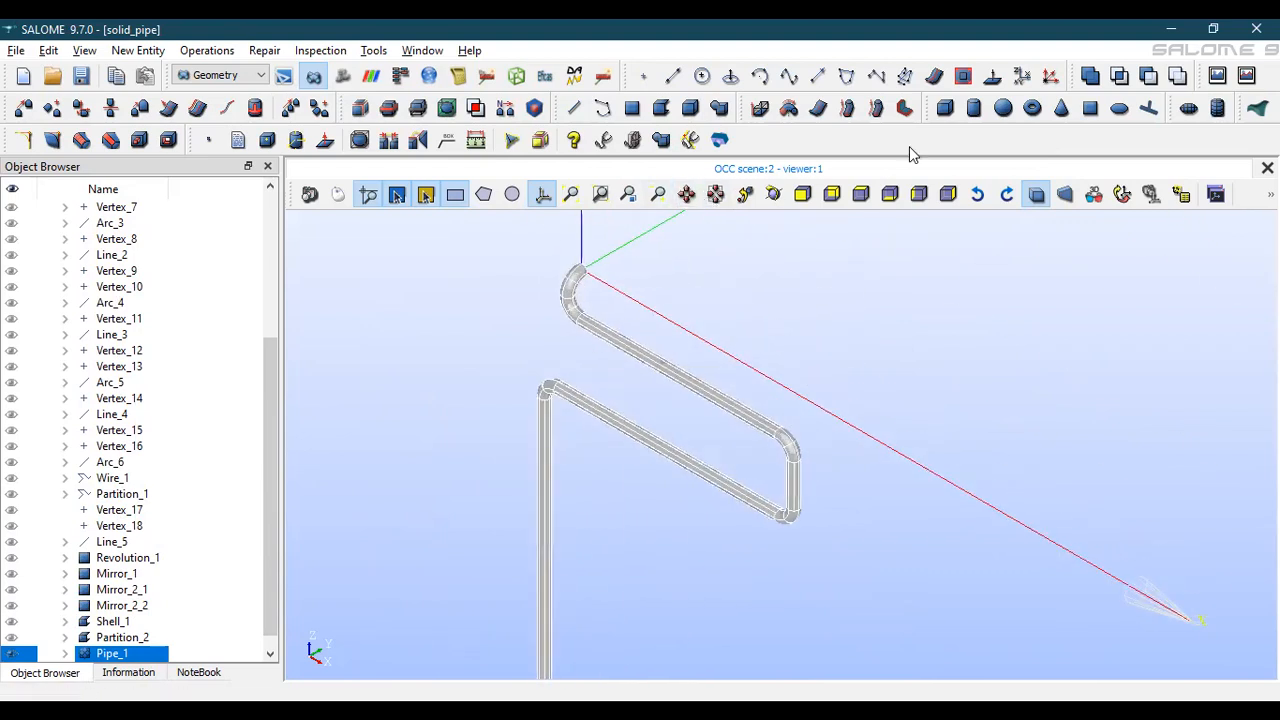
Inspect the ring section at the pipe's upper open end from the -OY direction, then restore the overall view
click(947, 194)
scroll(819, 262, up, 6)
click(687, 193)
drag(944, 357, 646, 246)
click(694, 190)
drag(1096, 337, 1059, 718)
scroll(879, 422, up, 2)
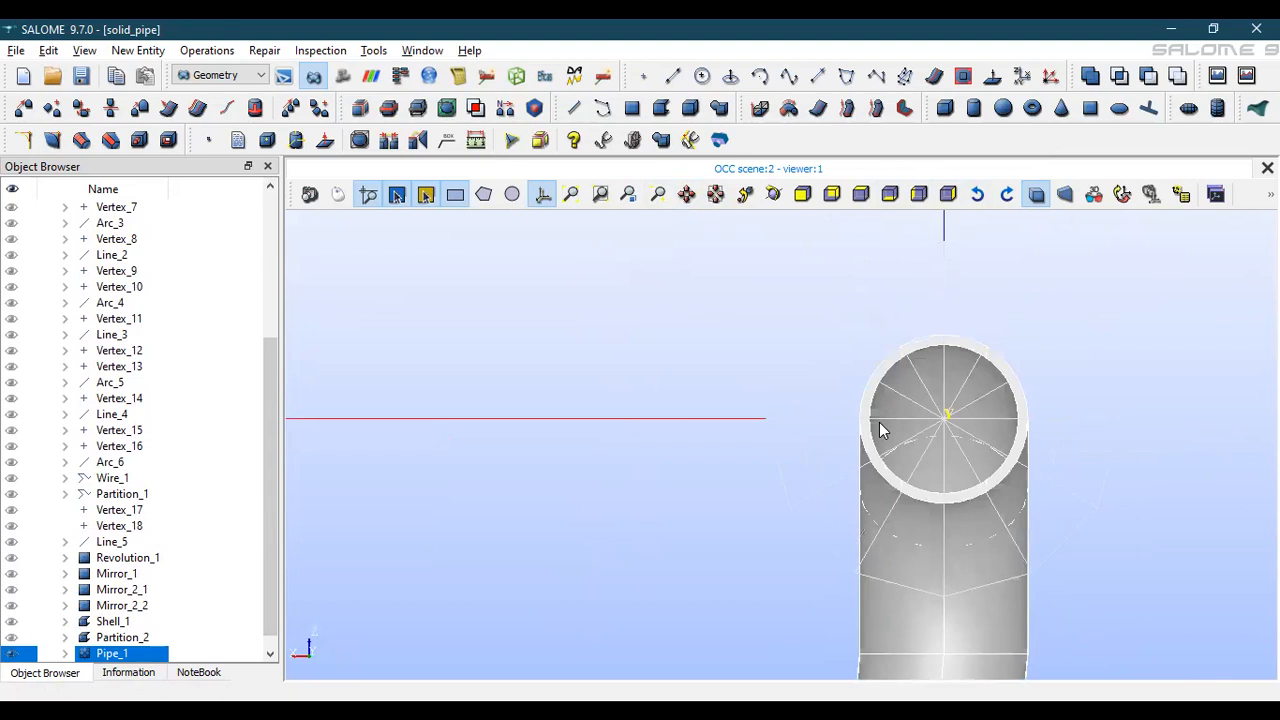
scroll(879, 430, up, 1)
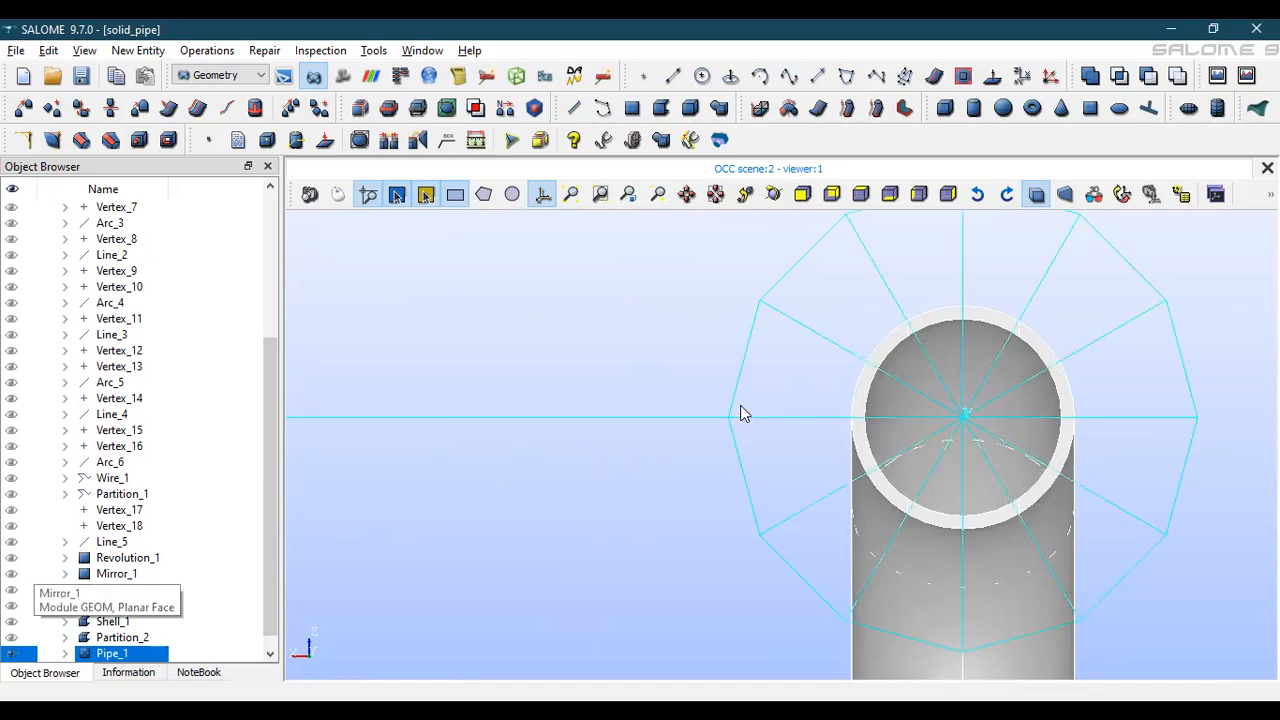
click(1122, 194)
scroll(750, 215, up, 5)
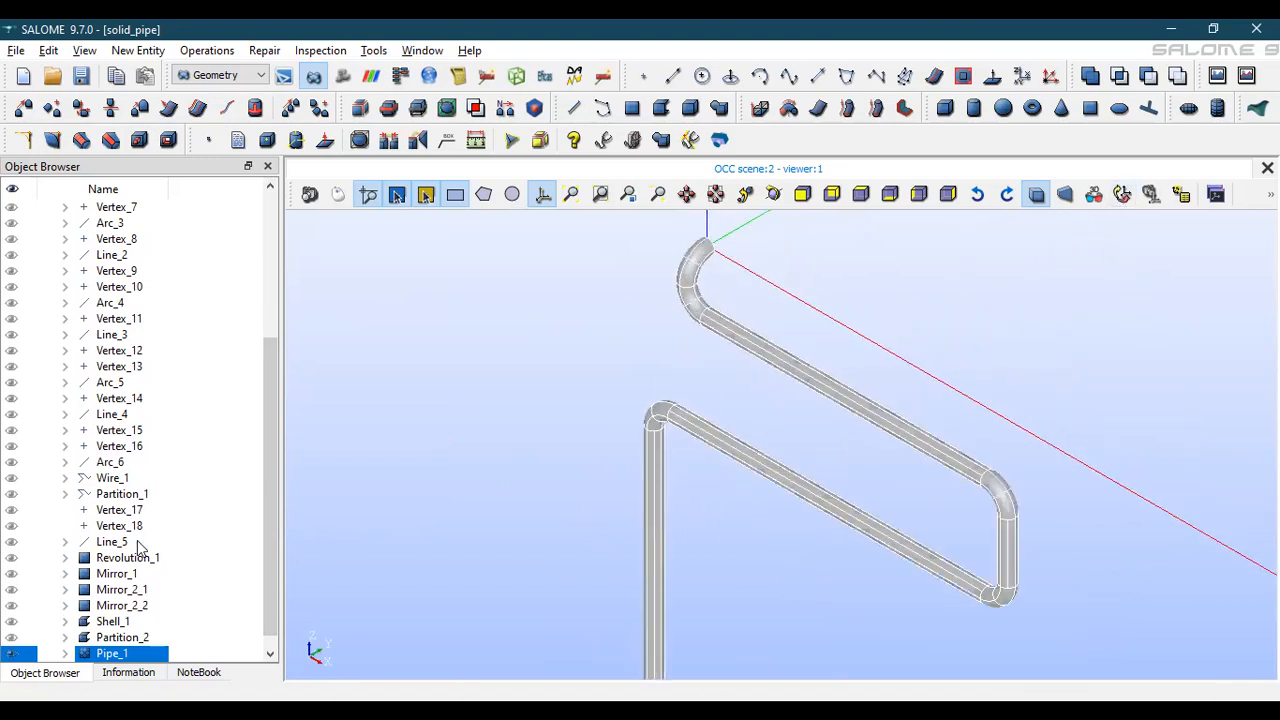
Partition Pipe_1 with resulting type Solid, enabling keep shapes of lower type, no sub-shapes intersection and detect self-intersections
scroll(140, 547, down, 1)
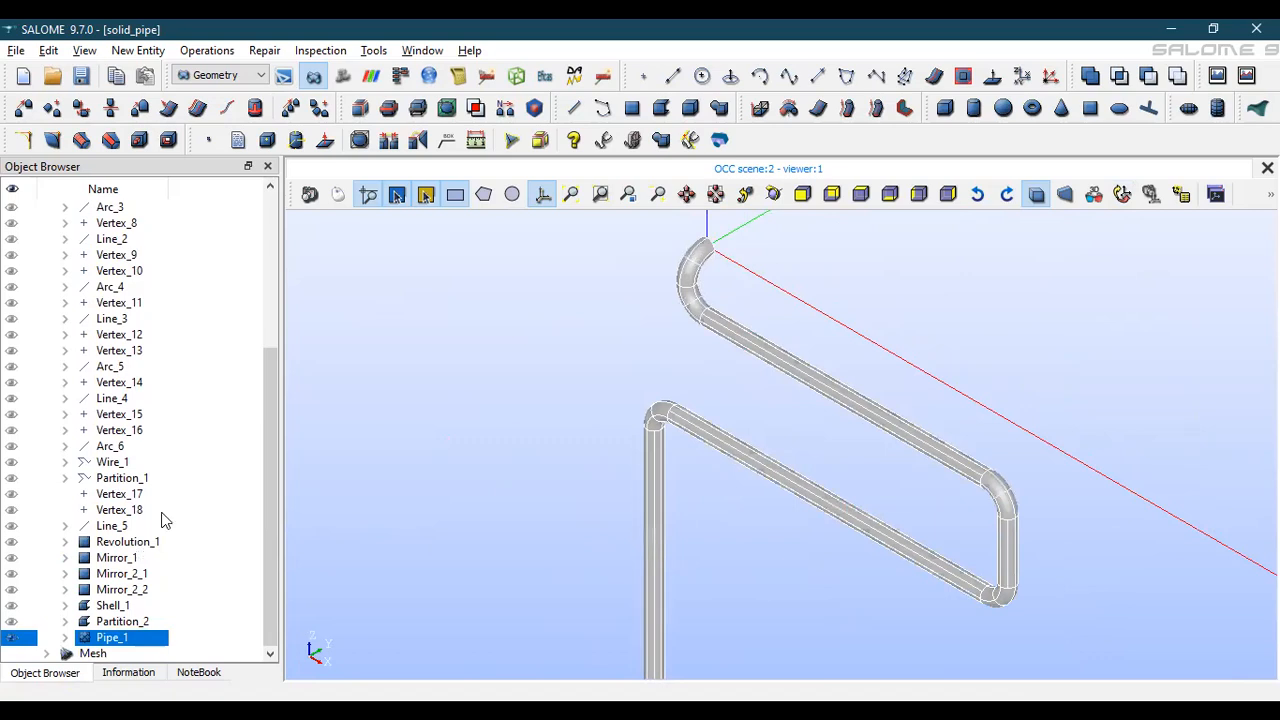
click(207, 50)
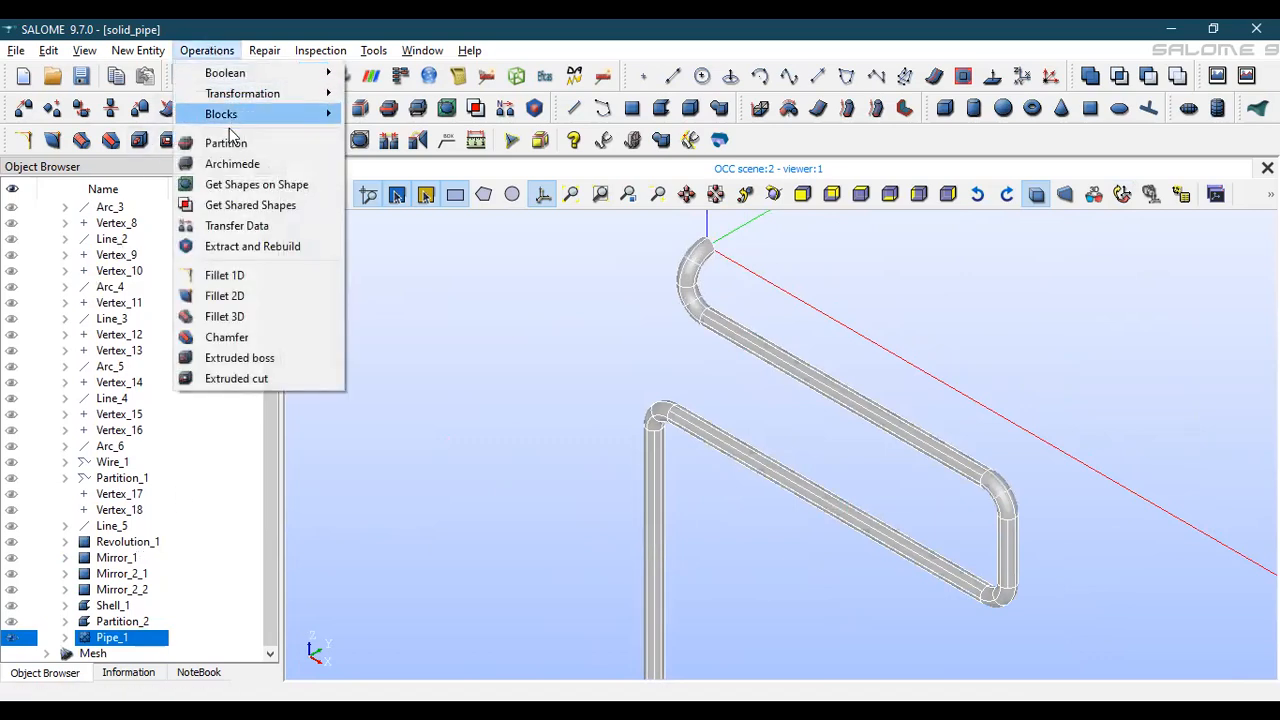
key(Return)
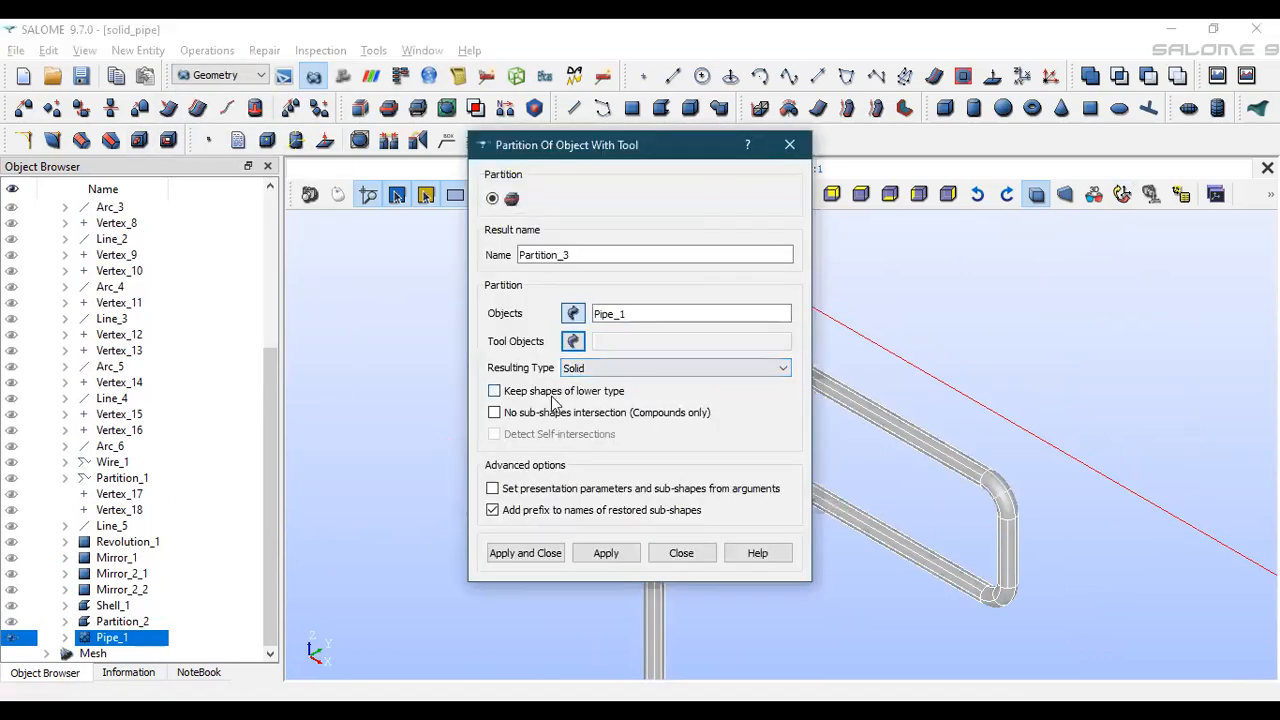
click(556, 436)
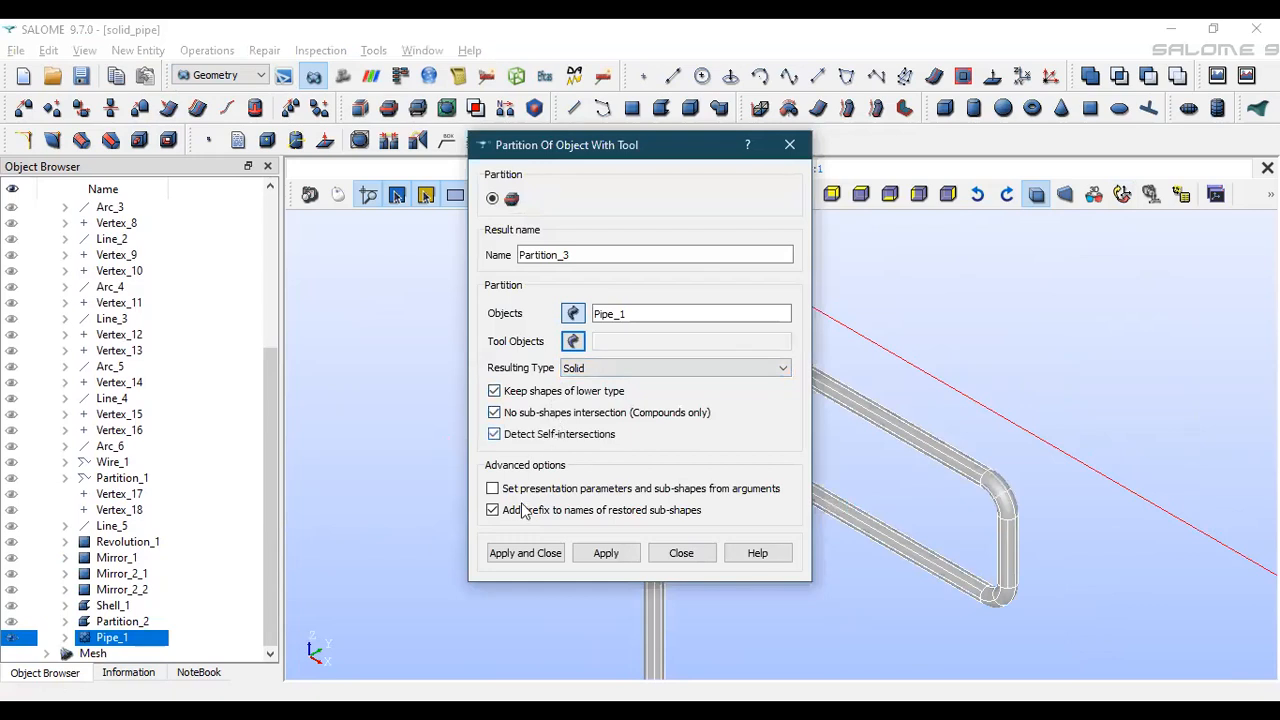
click(512, 552)
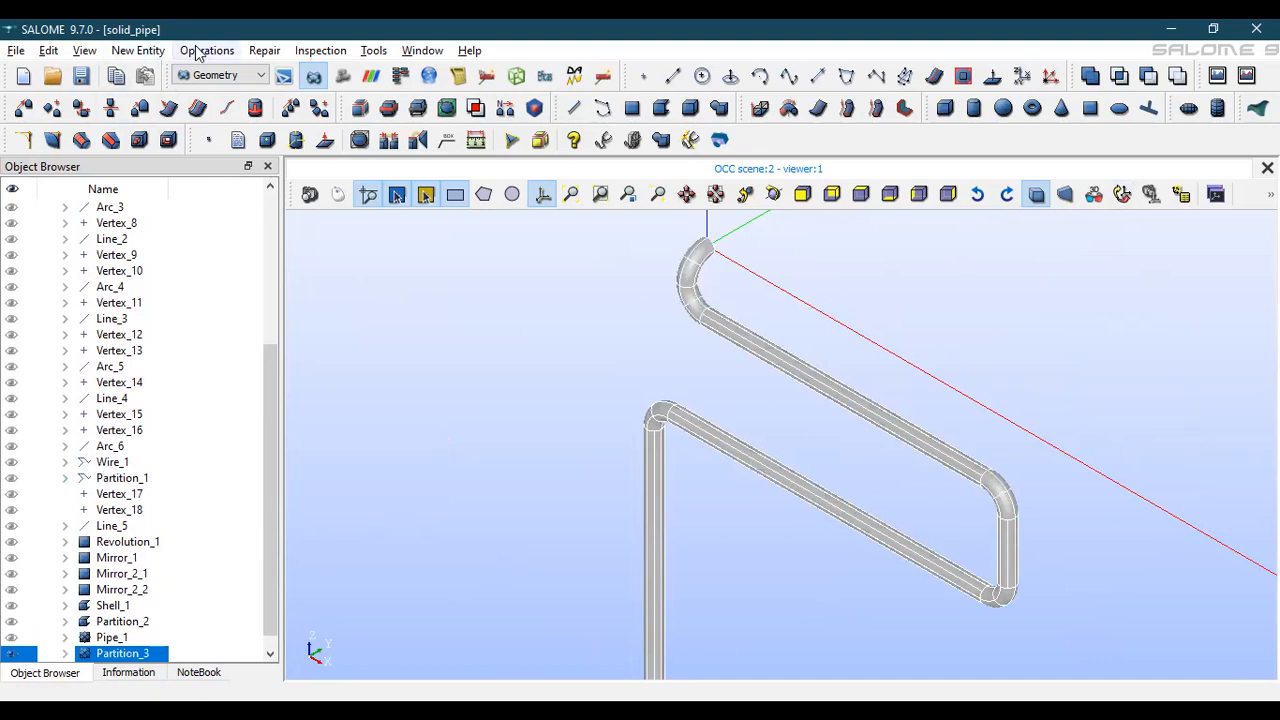
Start a face group named upper_support with Partition_3 as its main shape
click(130, 52)
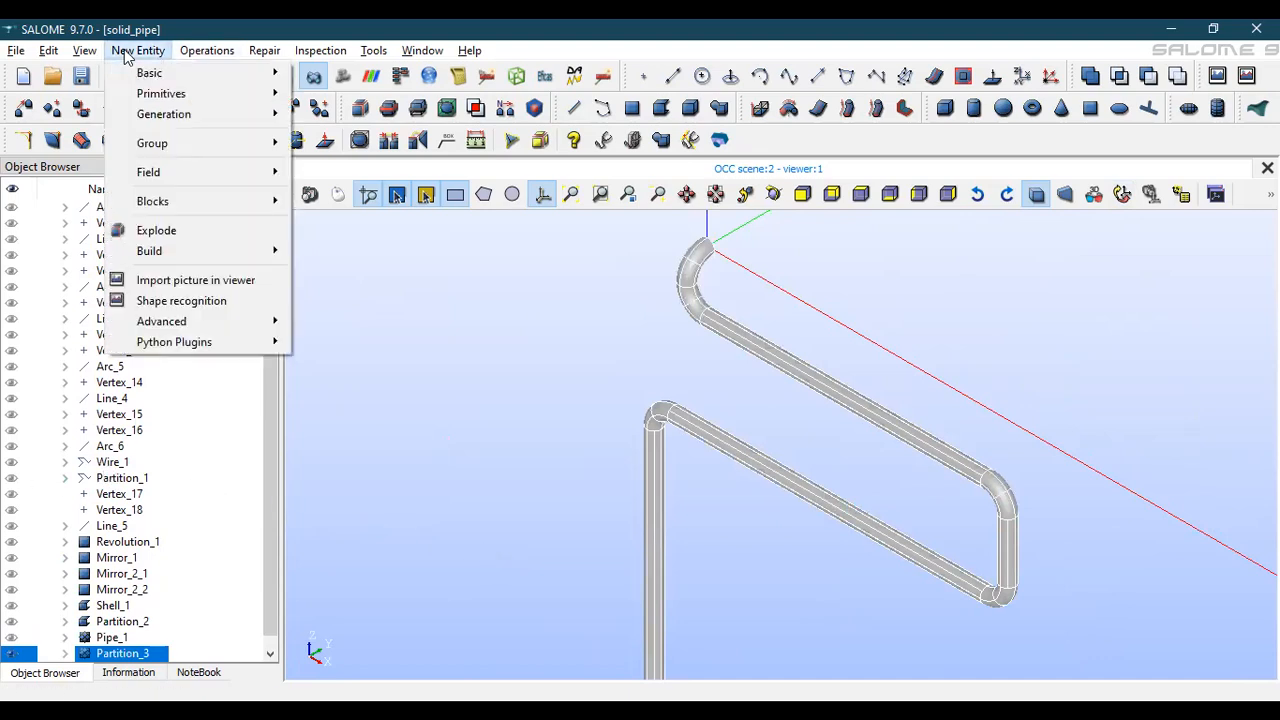
mouse_move(208, 140)
click(295, 145)
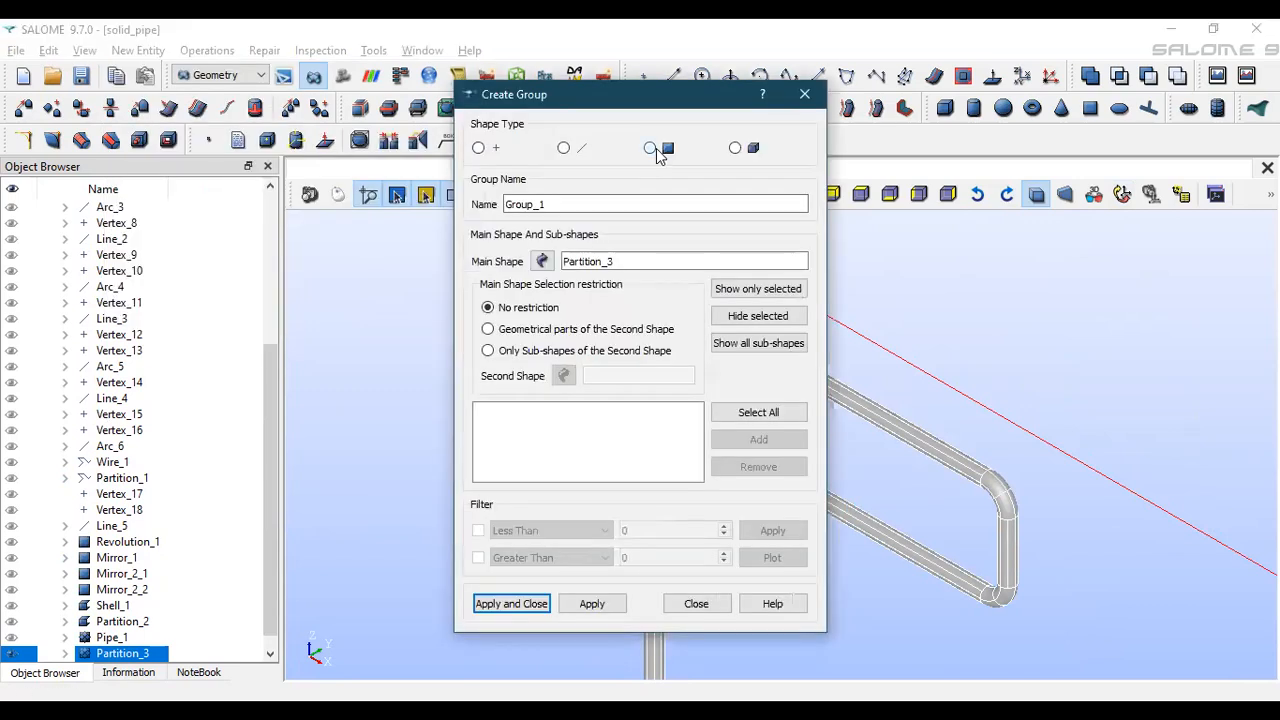
click(652, 149)
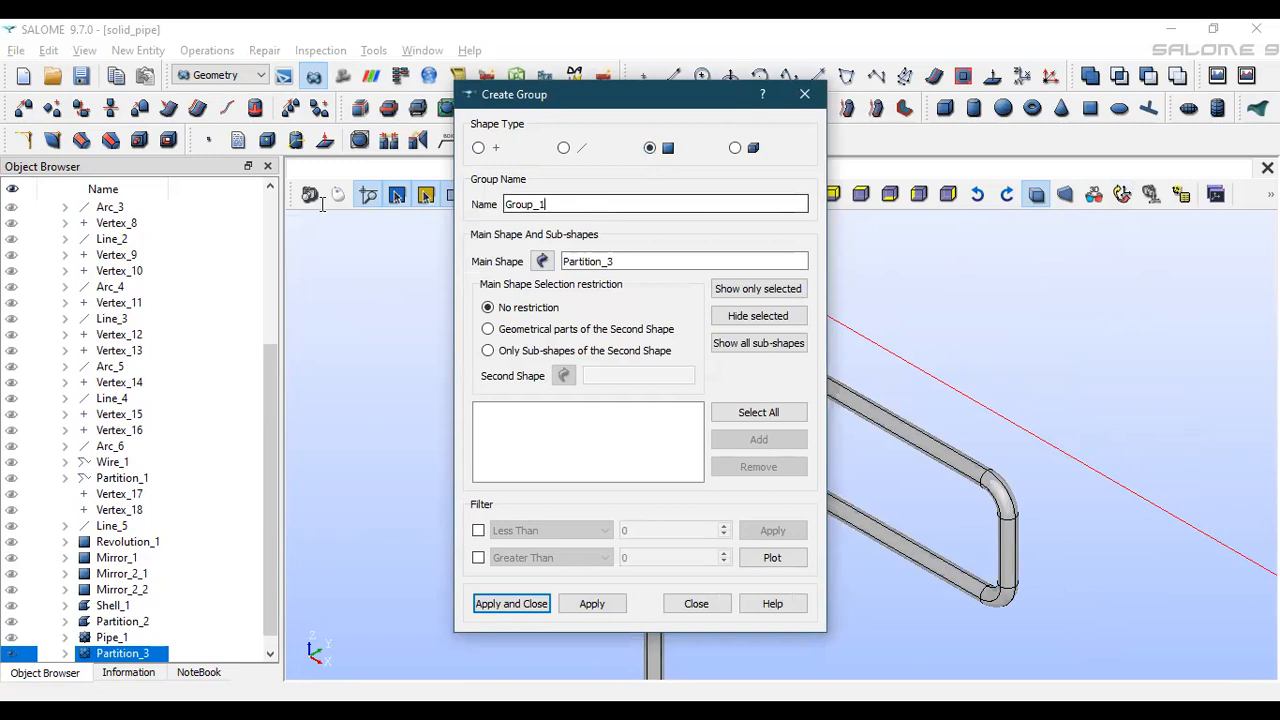
text(upper_support)
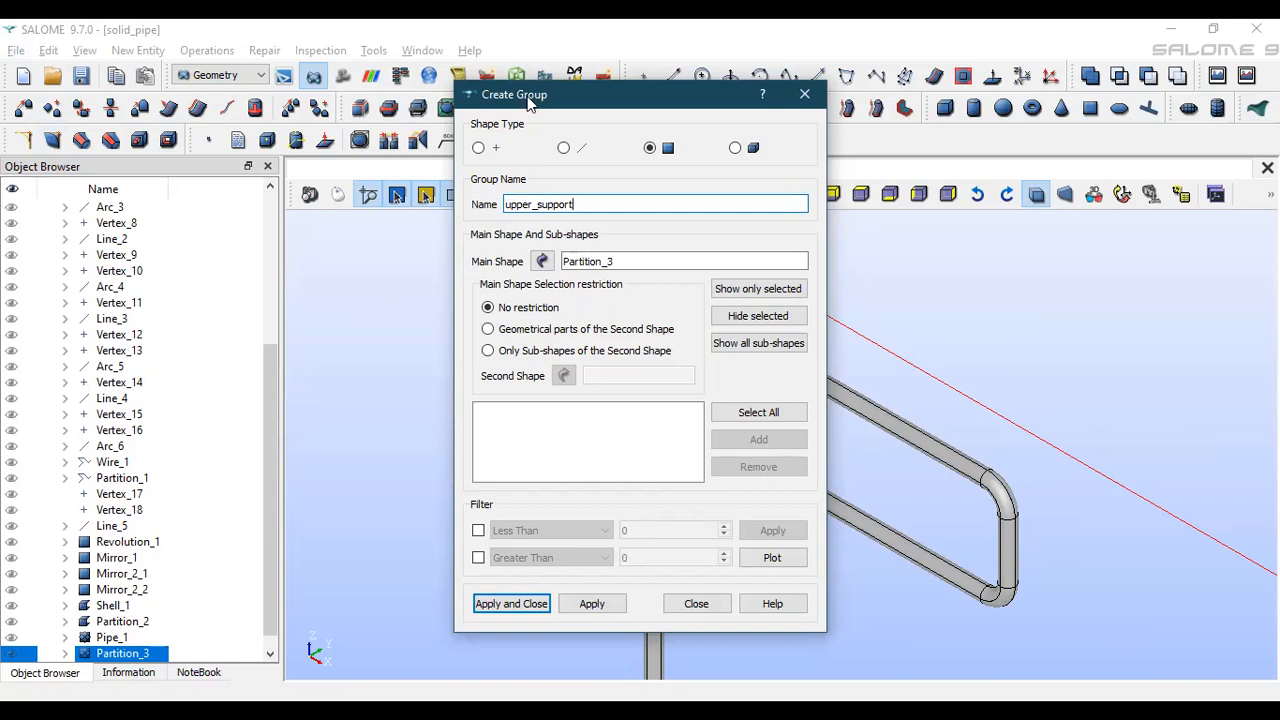
drag(596, 94, 208, 72)
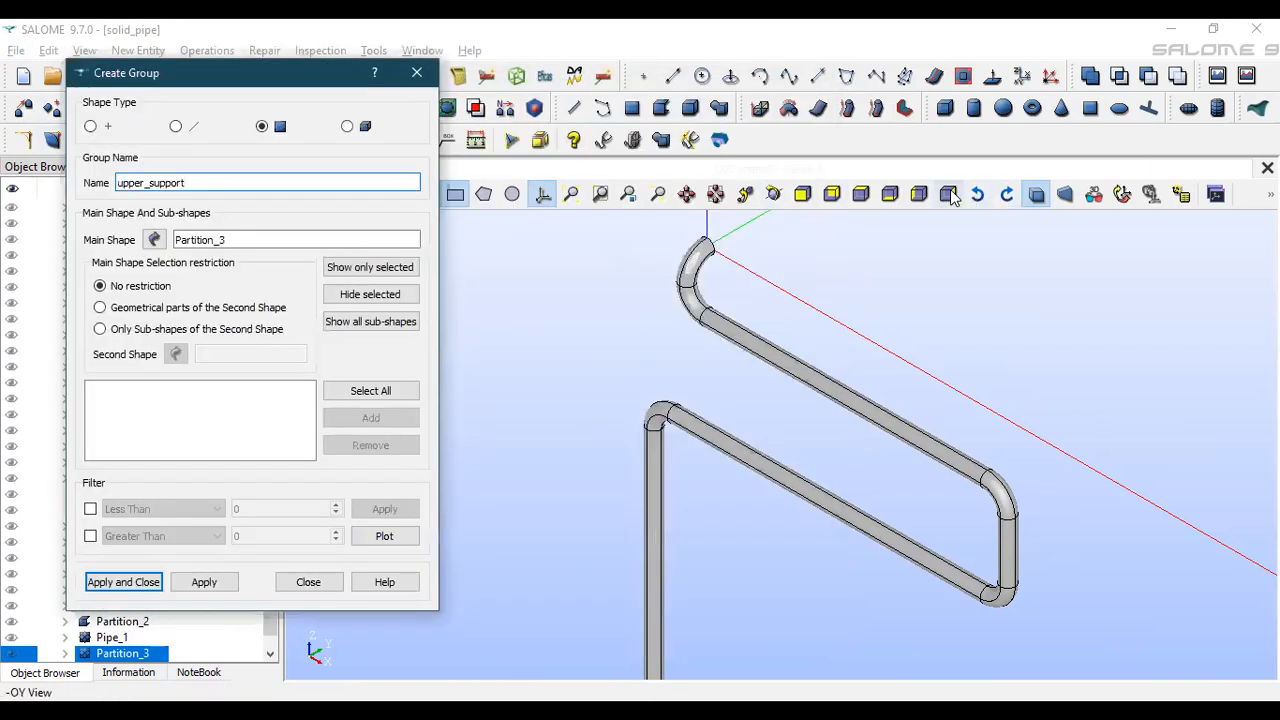
Add the four ring faces at the pipe's upper open end to the upper_support group and create it
click(953, 197)
scroll(845, 262, up, 10)
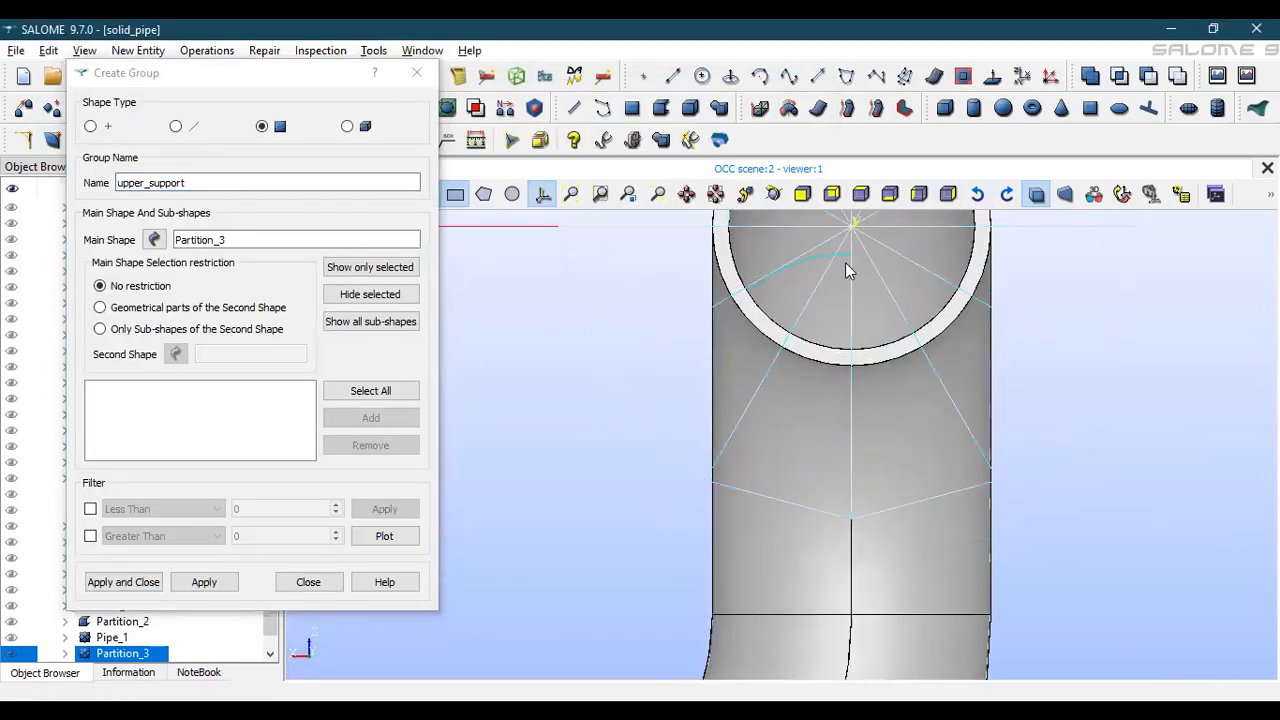
click(810, 352)
scroll(845, 345, down, 5)
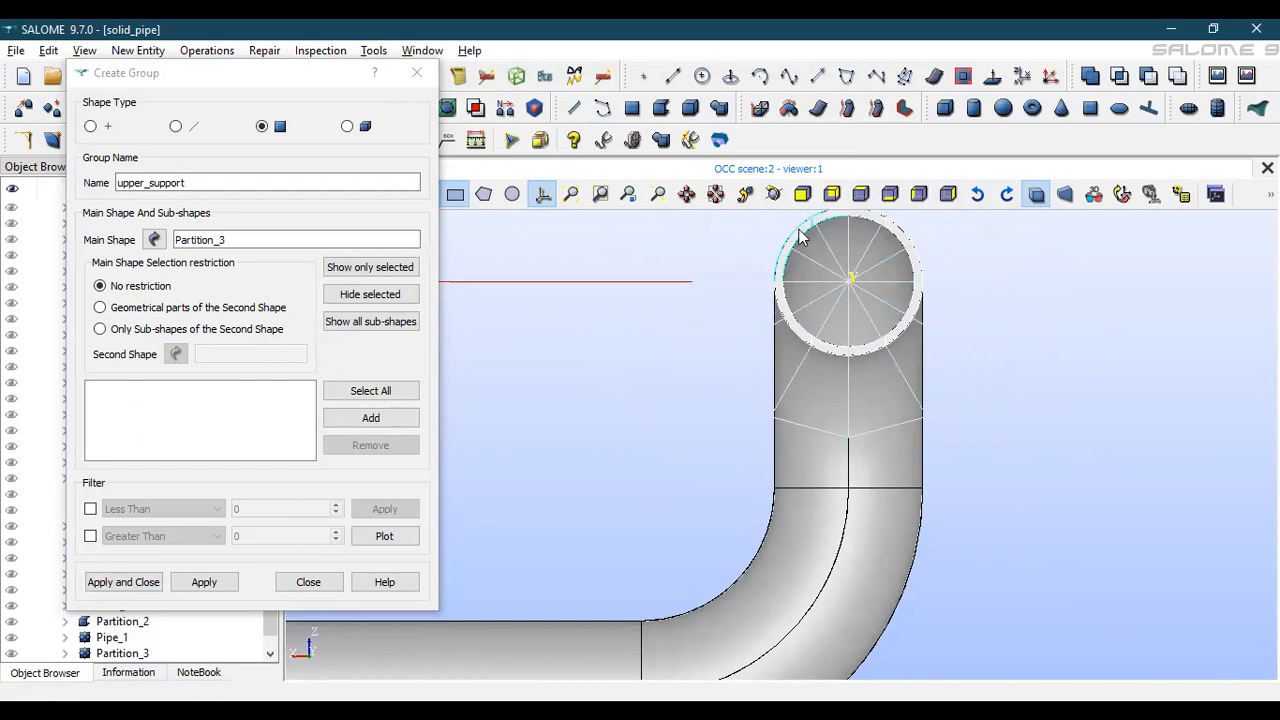
click(372, 417)
click(182, 583)
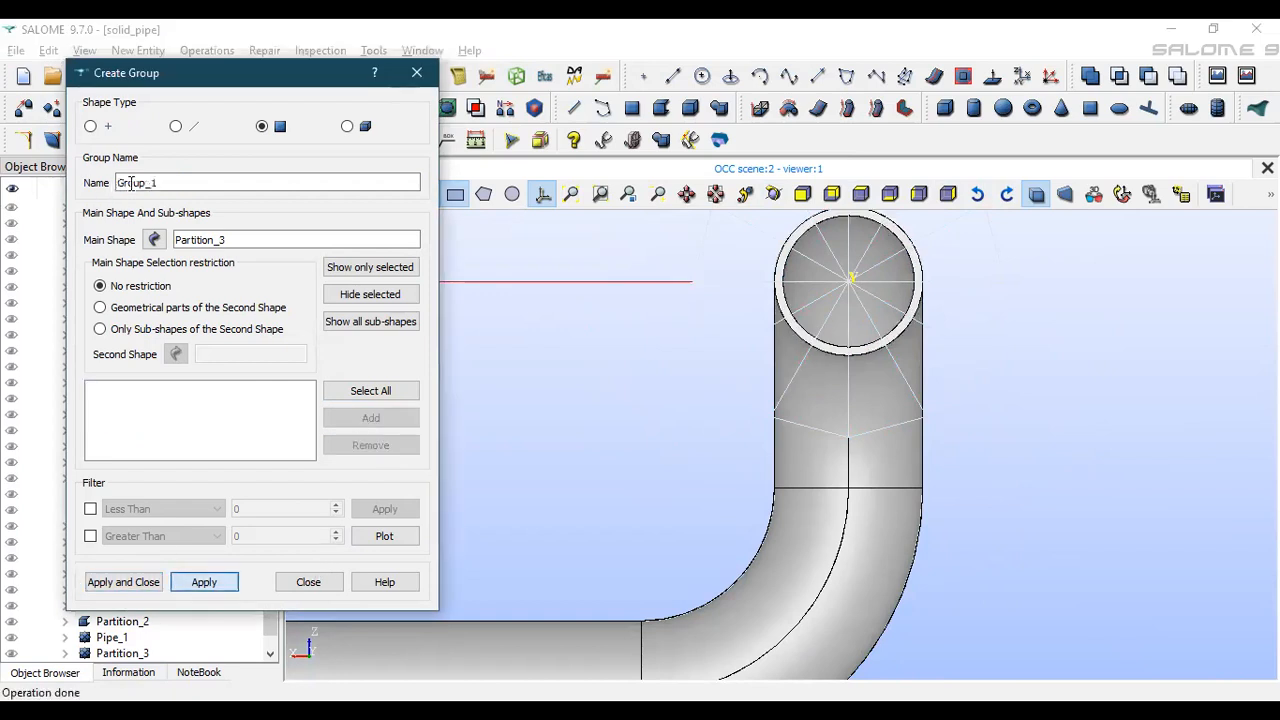
Create a face group named lower_support from the four ring faces at the pipe's lower open end
double_click(170, 182)
text(lower_support)
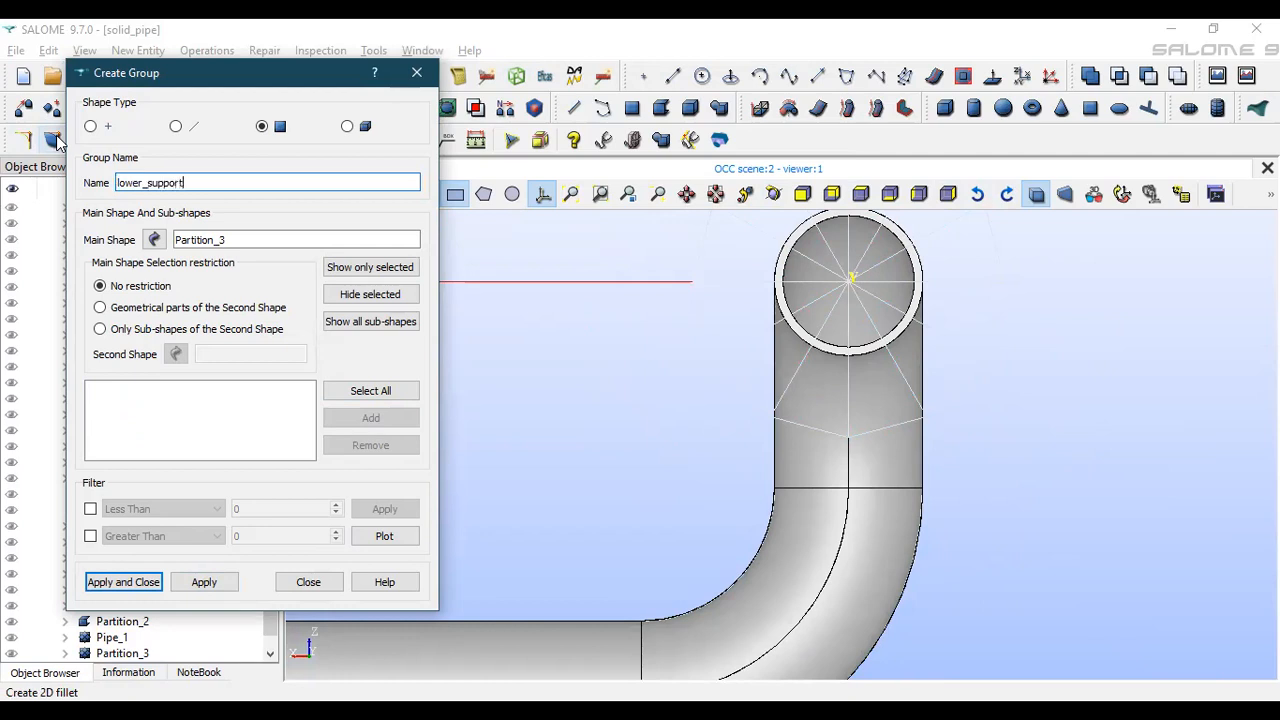
scroll(791, 279, down, 5)
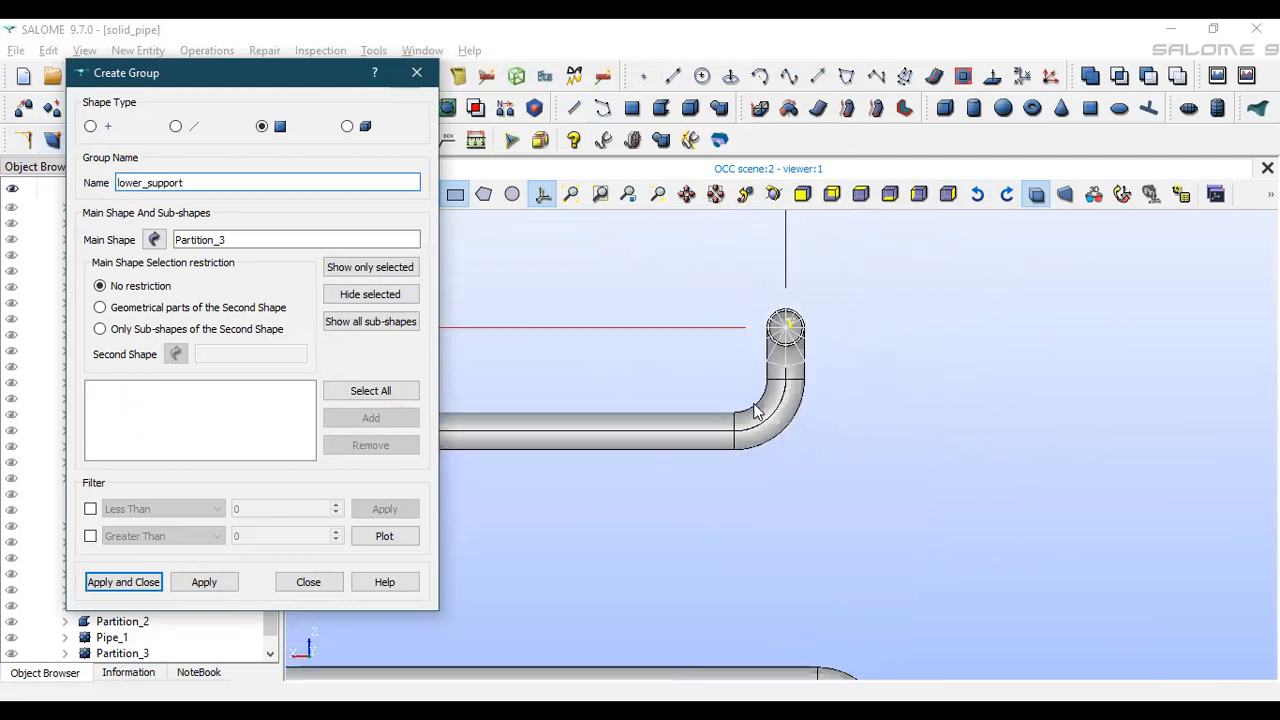
click(686, 194)
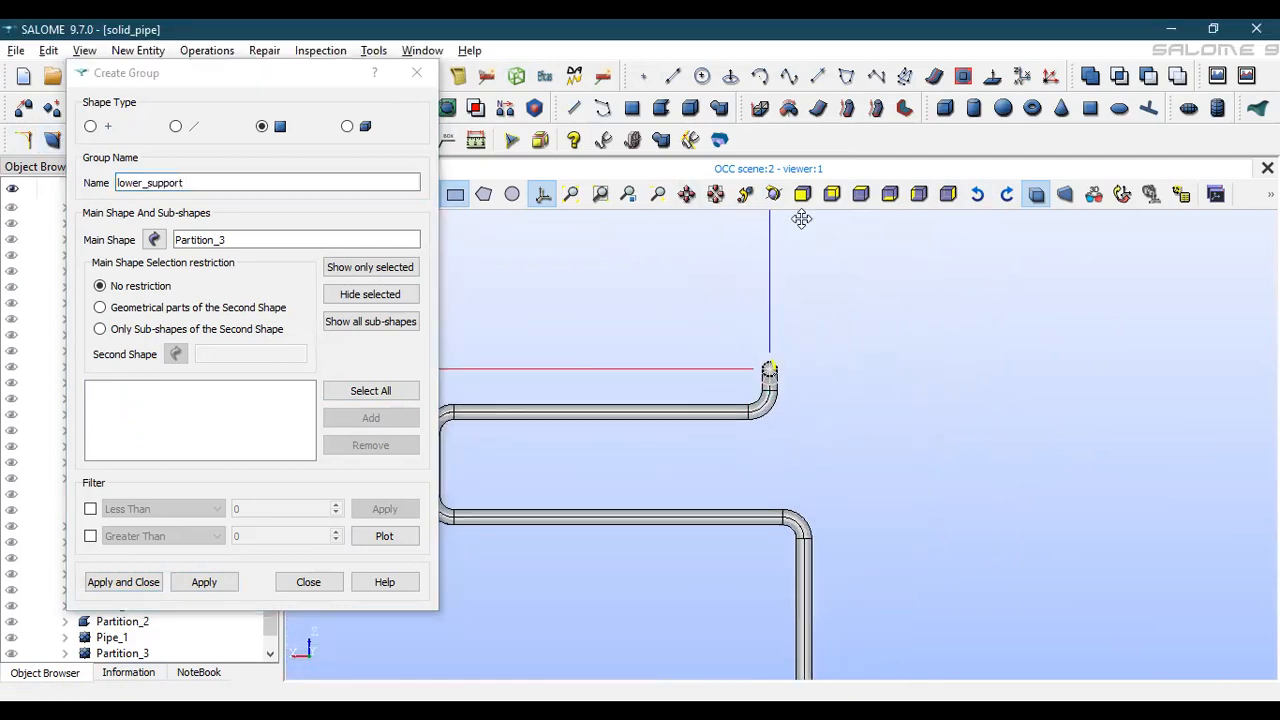
drag(803, 217, 742, 106)
click(686, 194)
drag(840, 477, 745, 285)
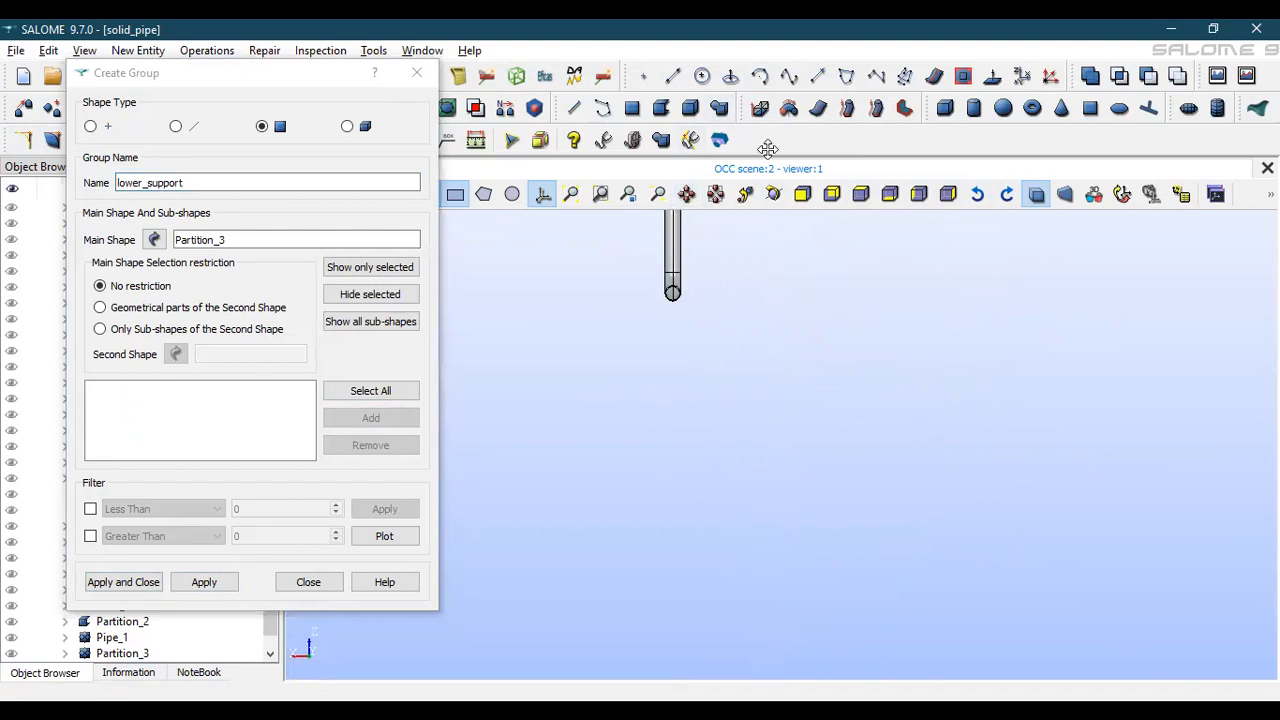
scroll(660, 290, up, 6)
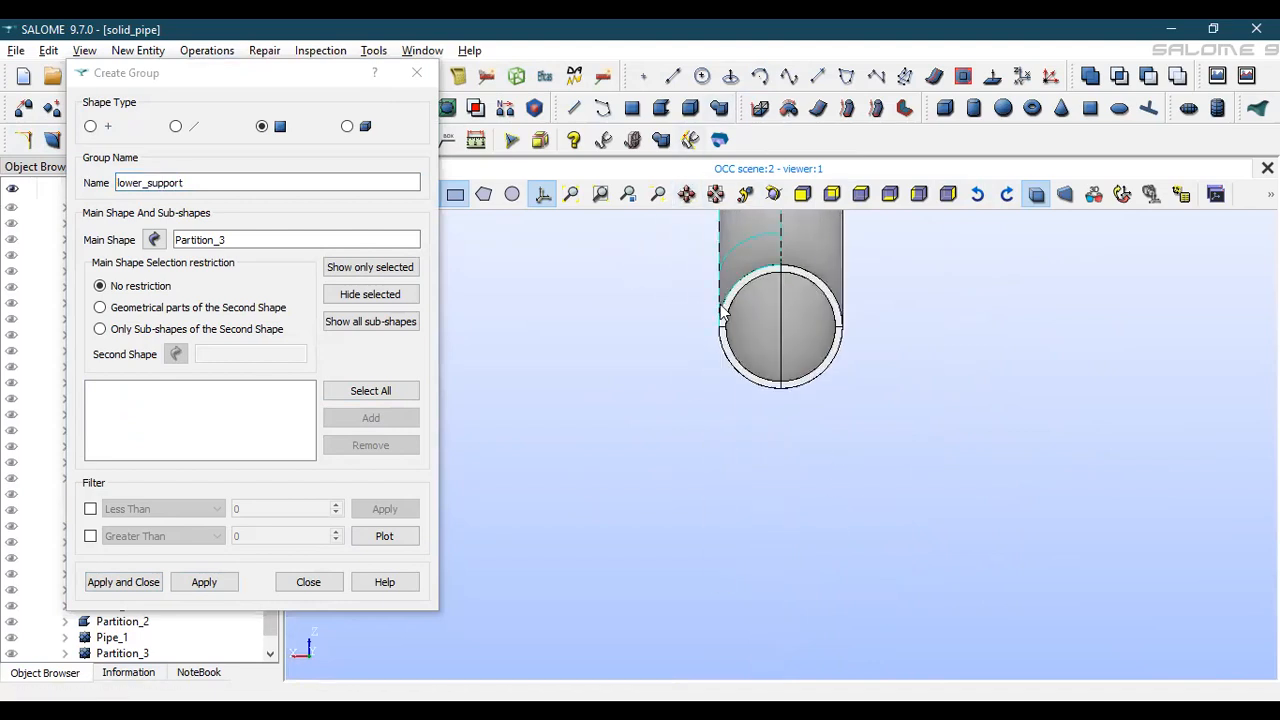
click(733, 302)
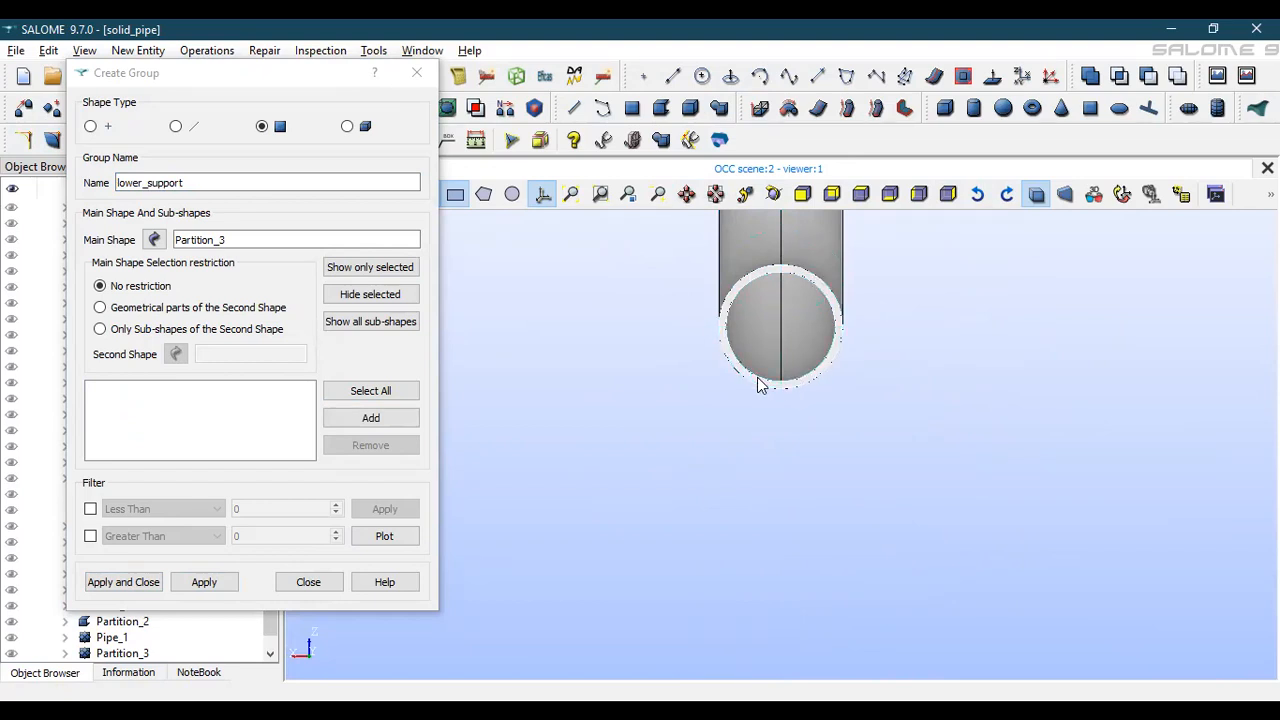
click(388, 420)
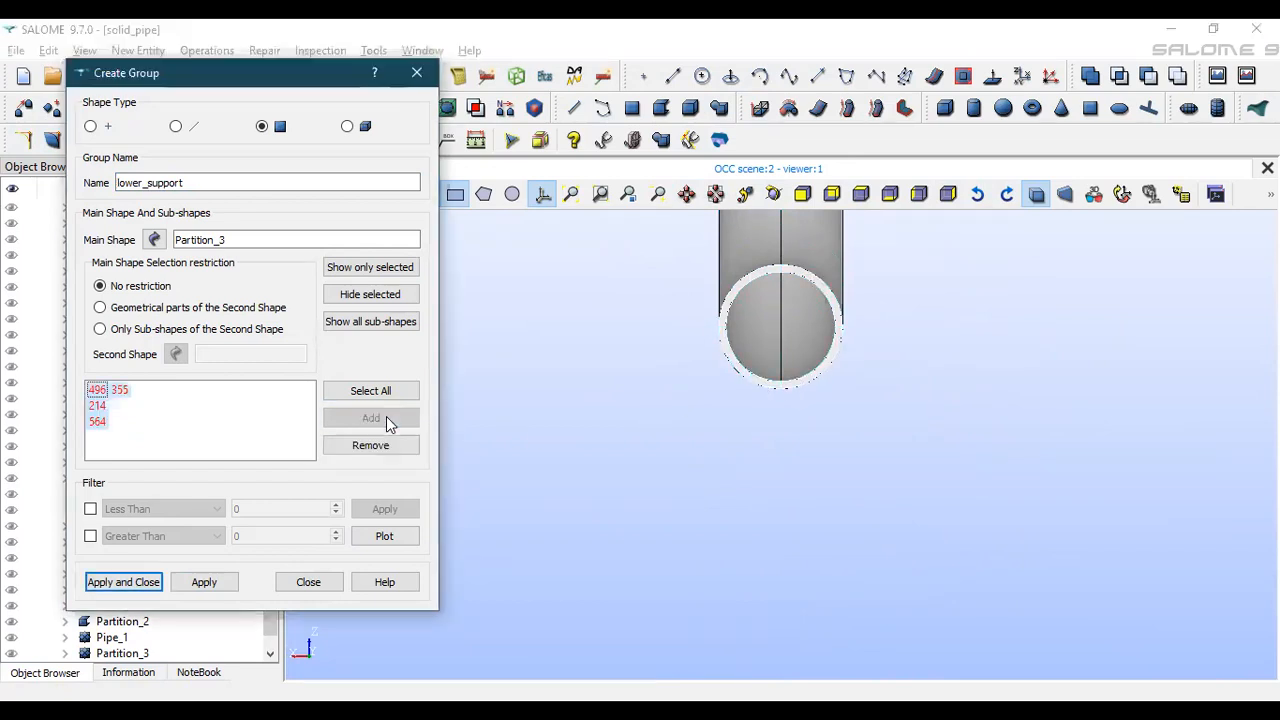
click(207, 582)
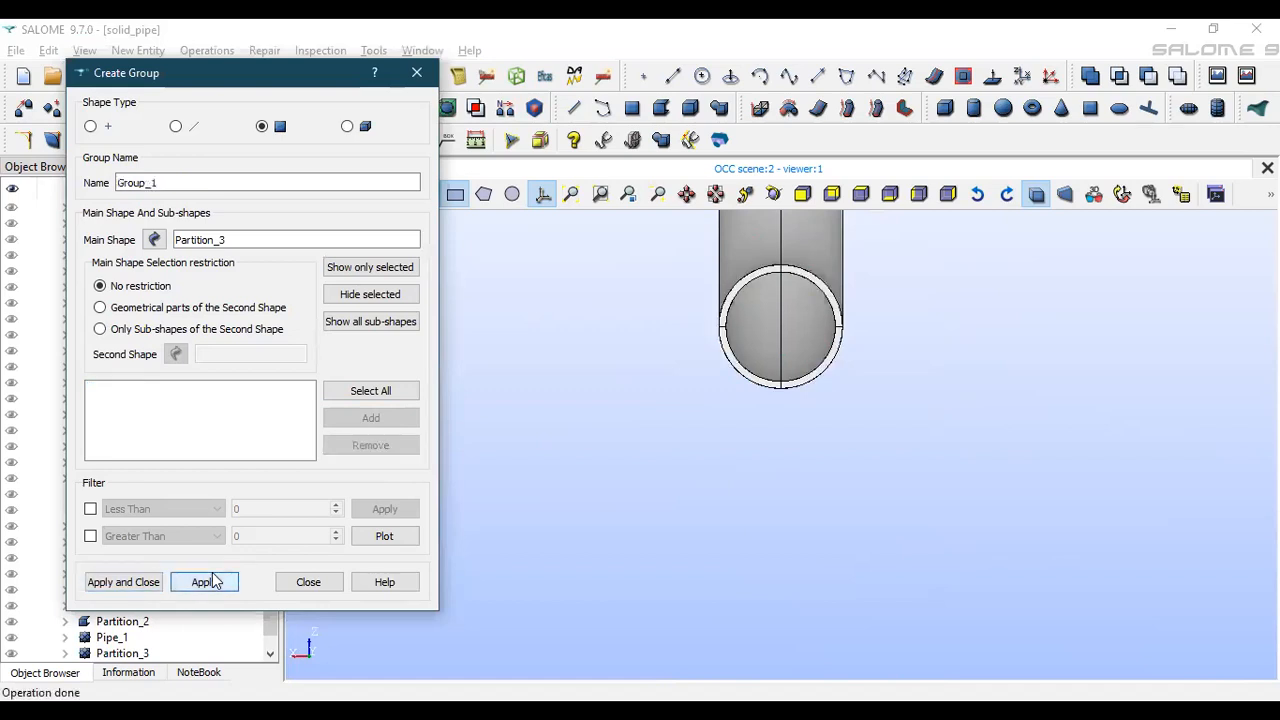
Hide the trihedron so the ring at the pipe's upper open end is unobstructed
scroll(851, 390, down, 15)
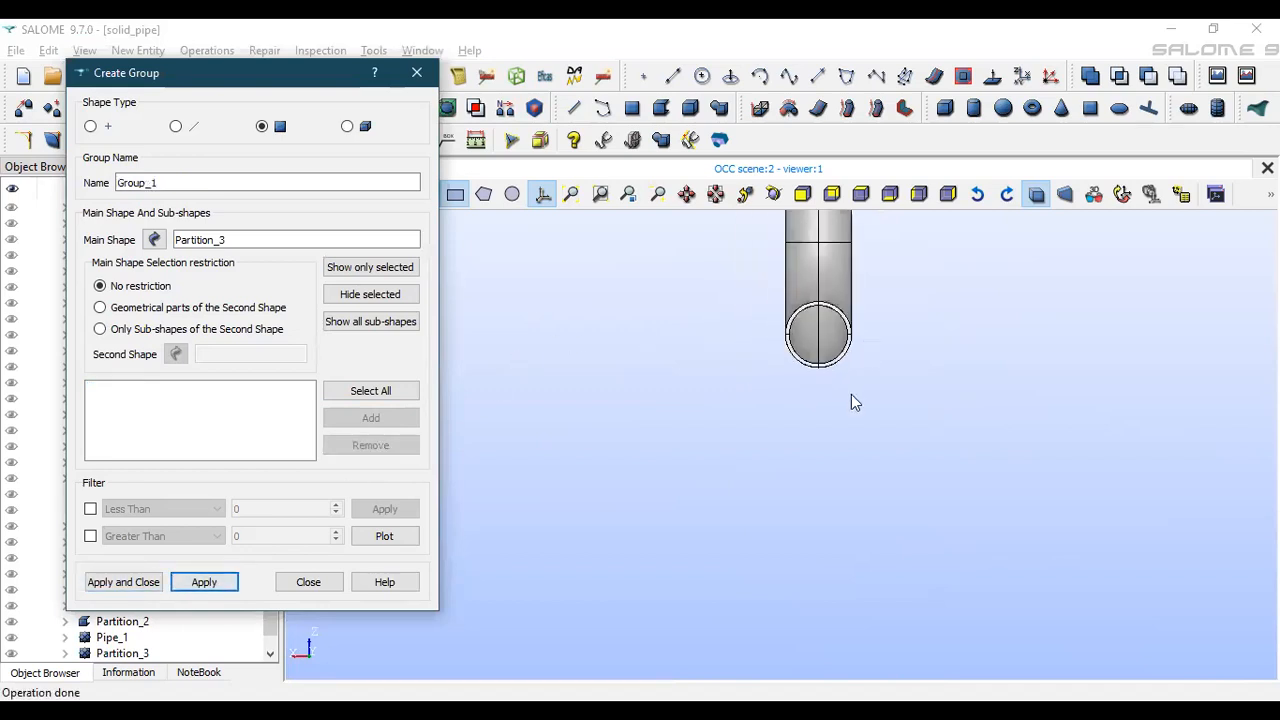
click(686, 194)
drag(780, 434, 788, 457)
scroll(840, 345, up, 15)
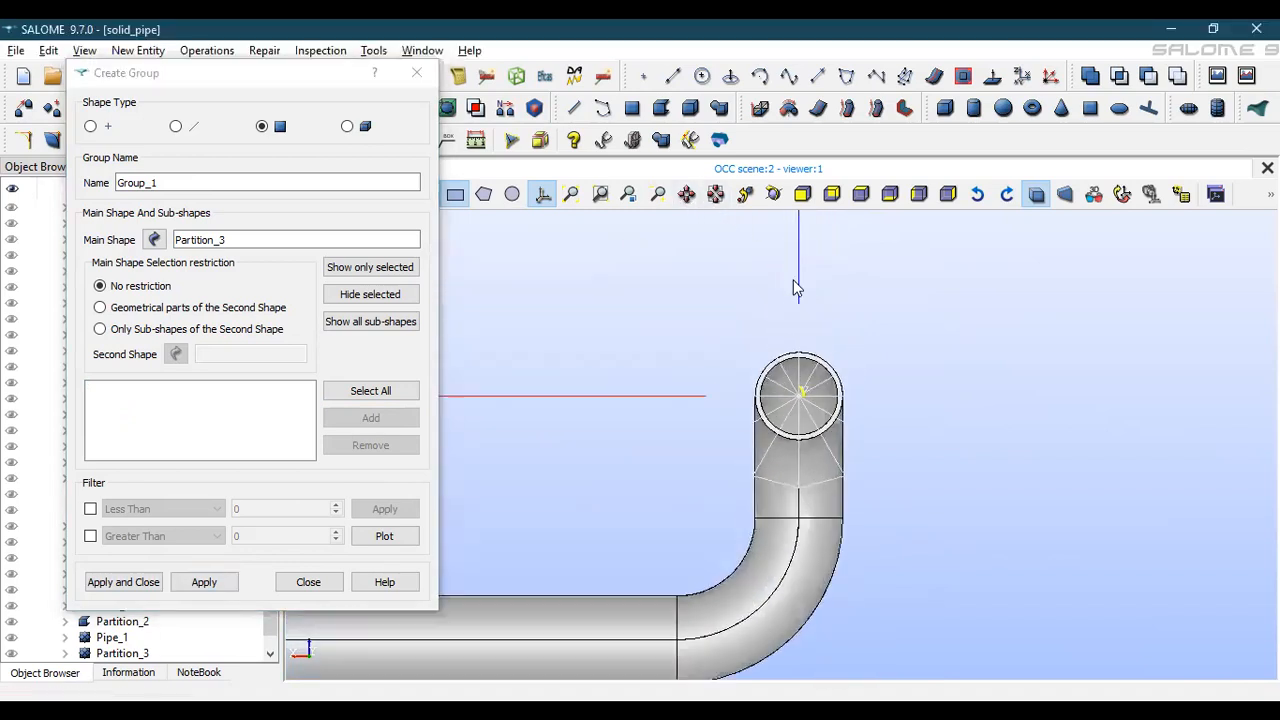
scroll(795, 288, up, 3)
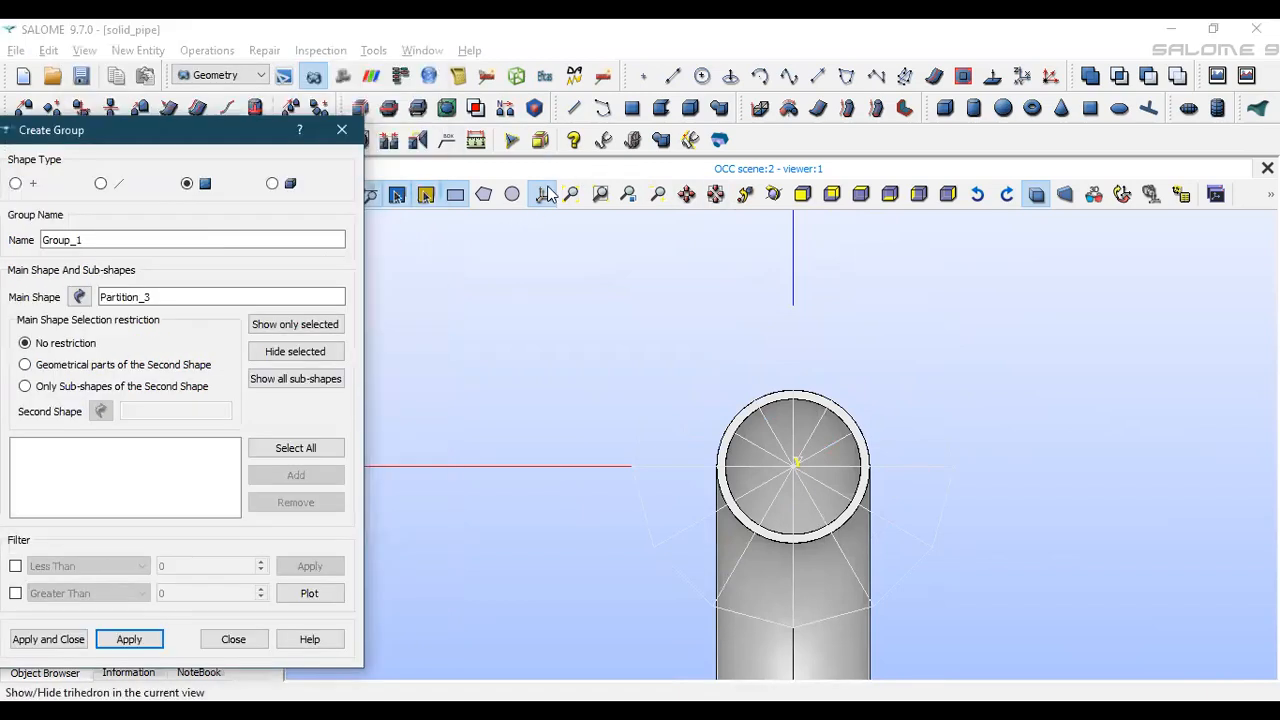
click(548, 193)
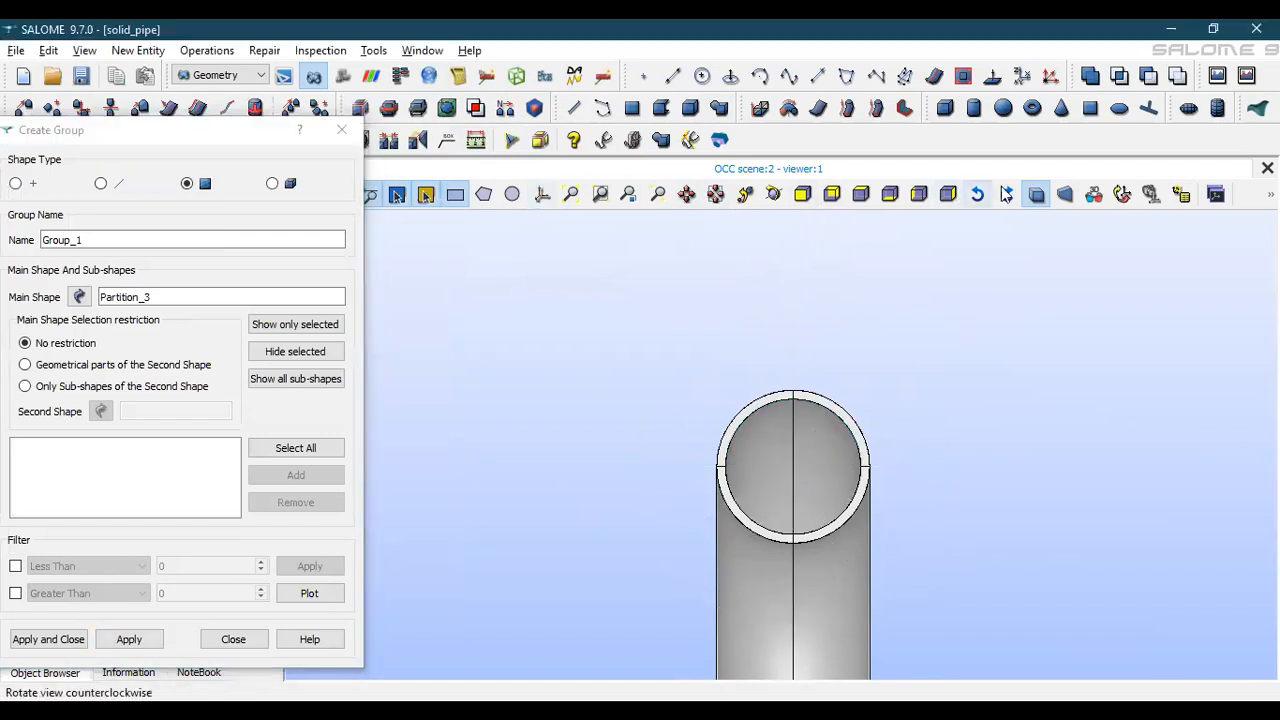
Hide the camera-facing outer faces of the pipe's uppermost bend so the inner wall can be selected
click(1120, 195)
scroll(727, 227, up, 5)
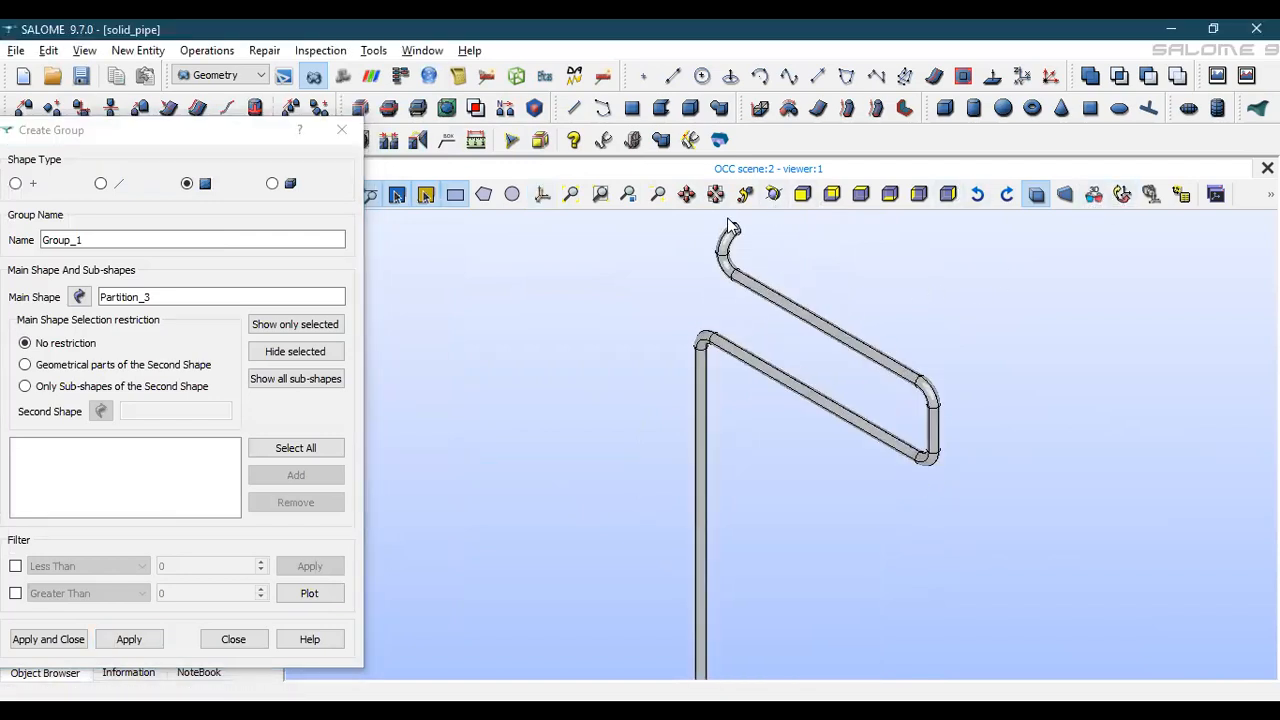
scroll(727, 227, up, 2)
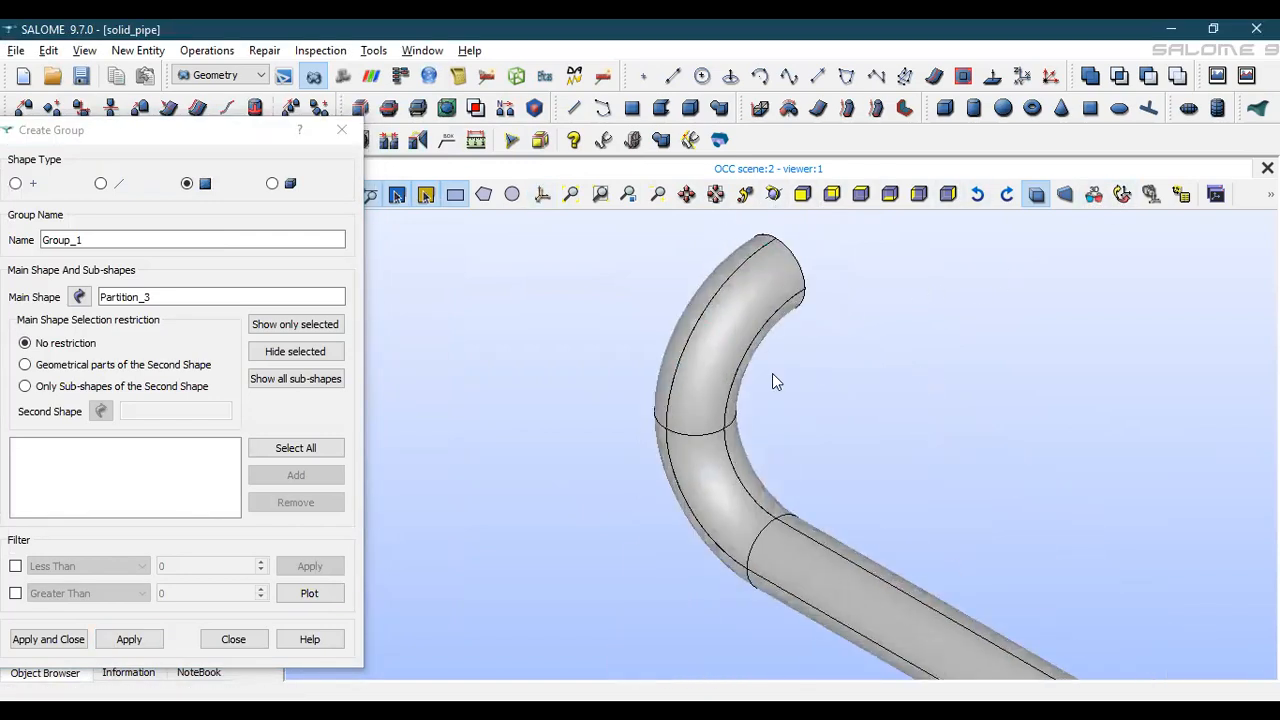
click(294, 345)
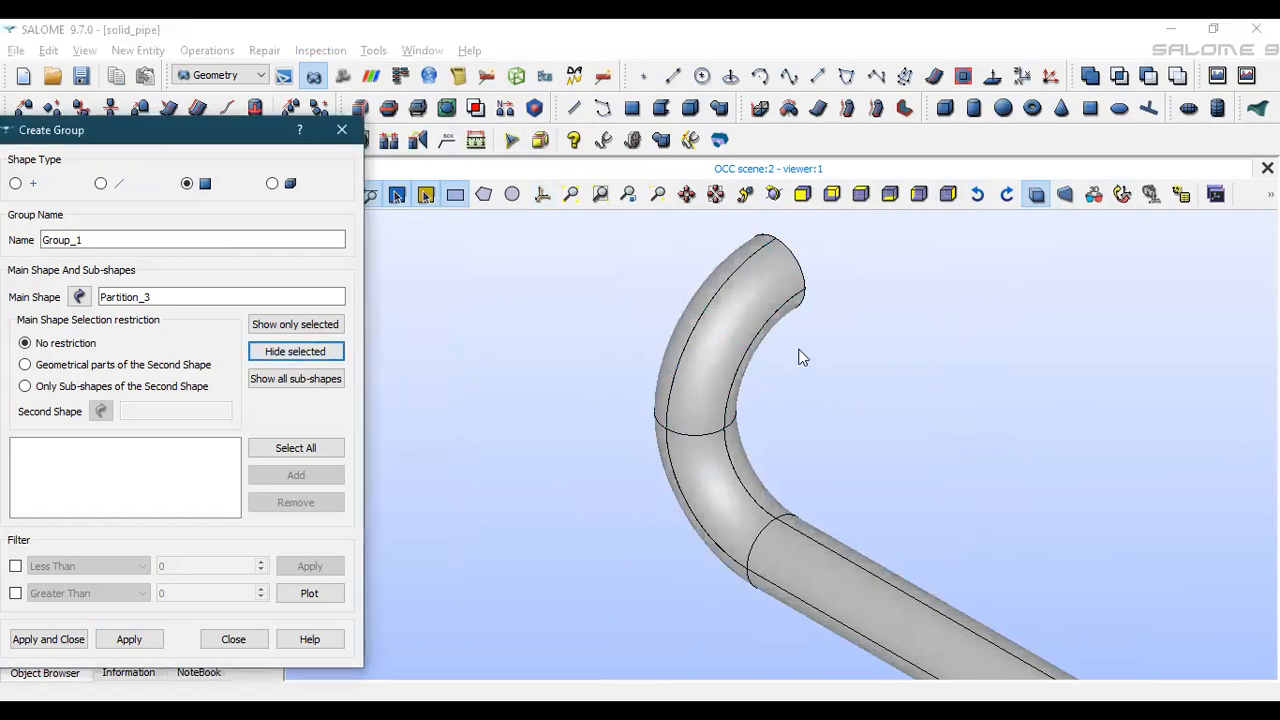
click(731, 341)
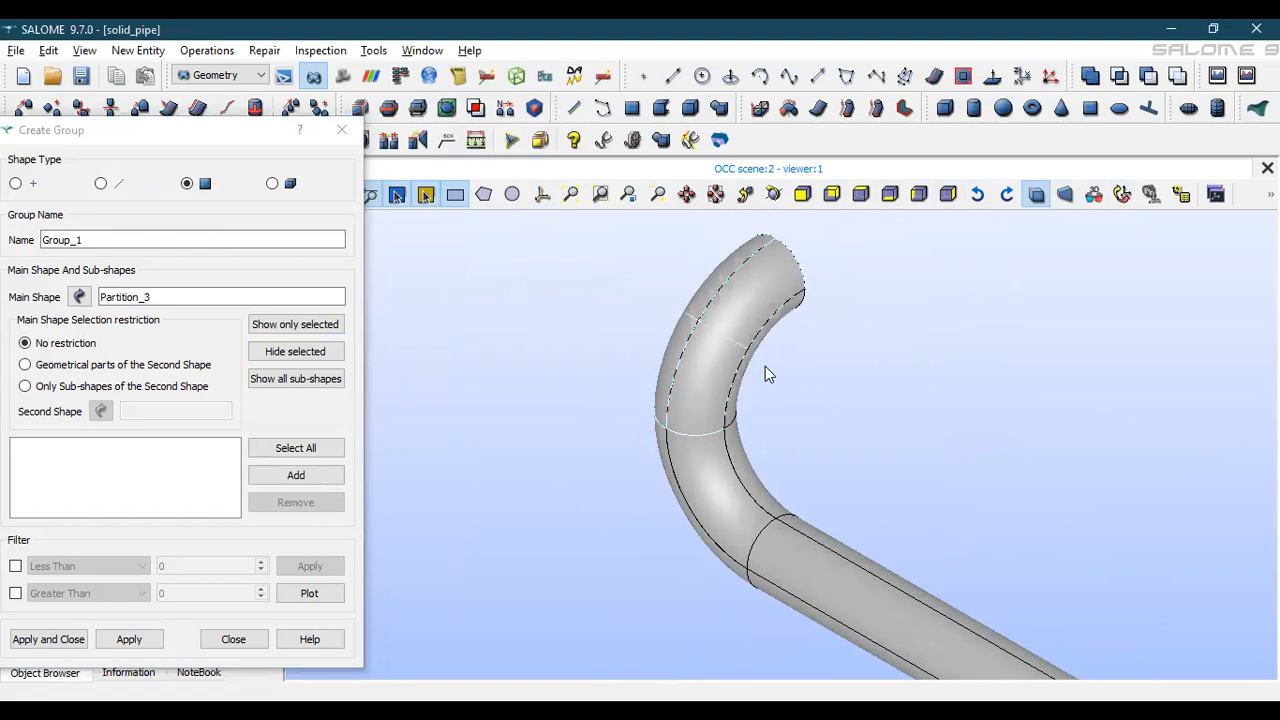
click(330, 353)
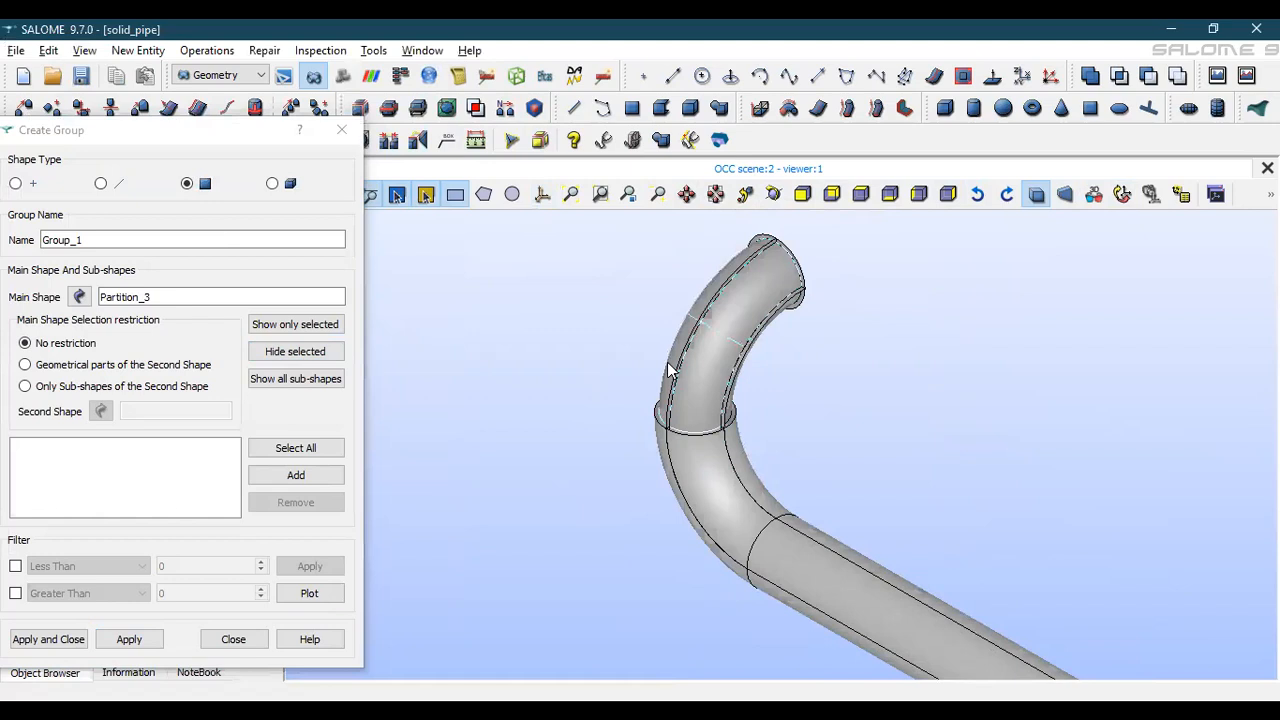
Add the three exposed inner wall faces of the uppermost bend to the new face group
click(304, 477)
click(773, 195)
drag(771, 371, 383, 368)
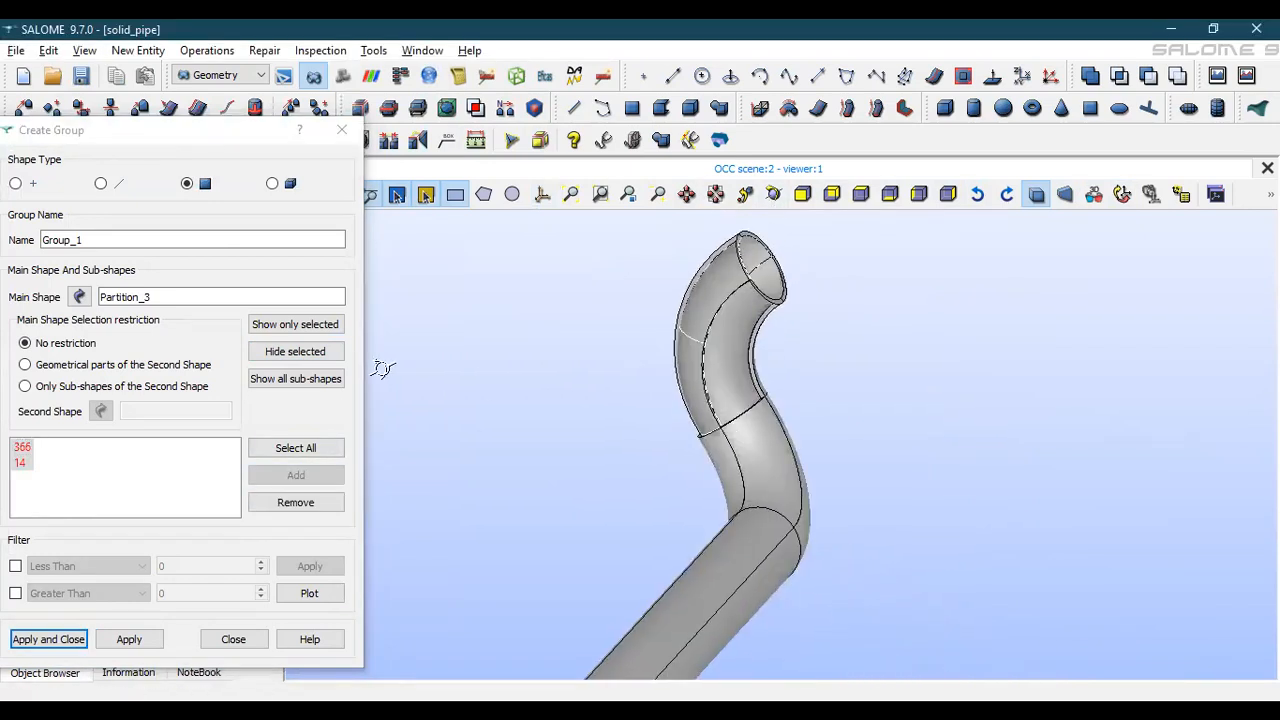
click(718, 334)
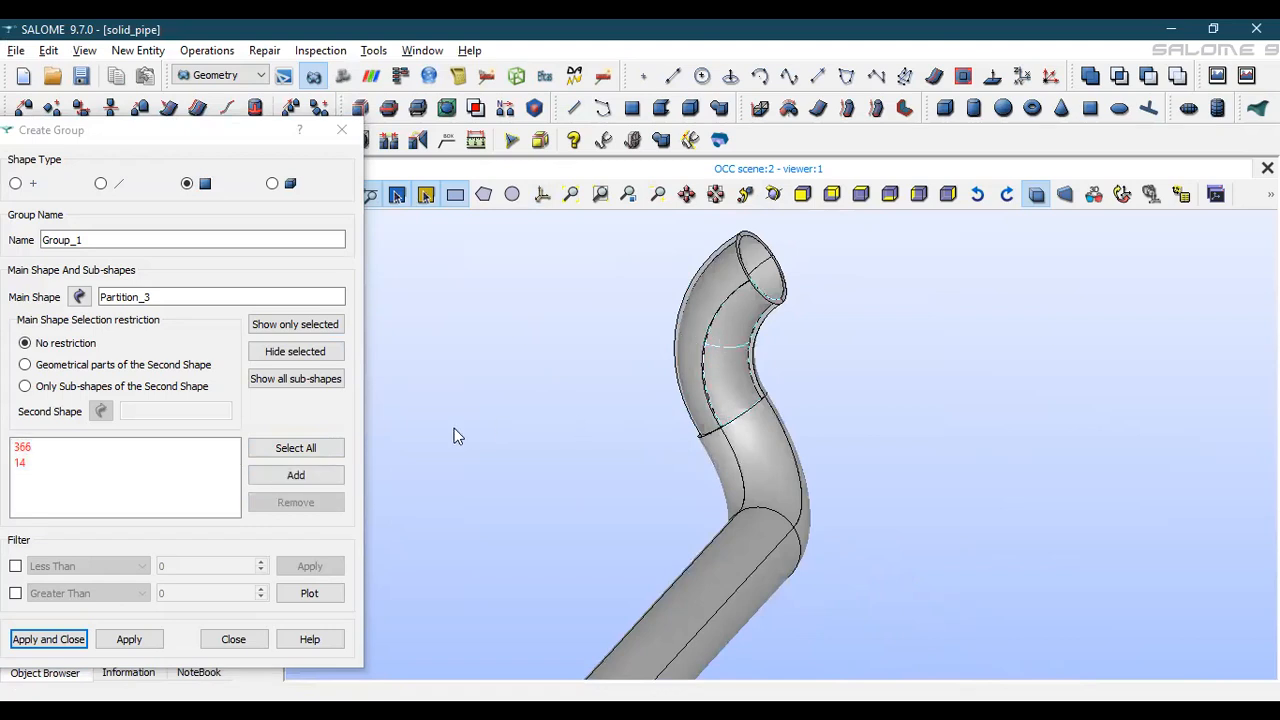
click(324, 486)
Hide the selected wall face on the opposite side of the uppermost bend
click(776, 196)
drag(781, 402, 649, 332)
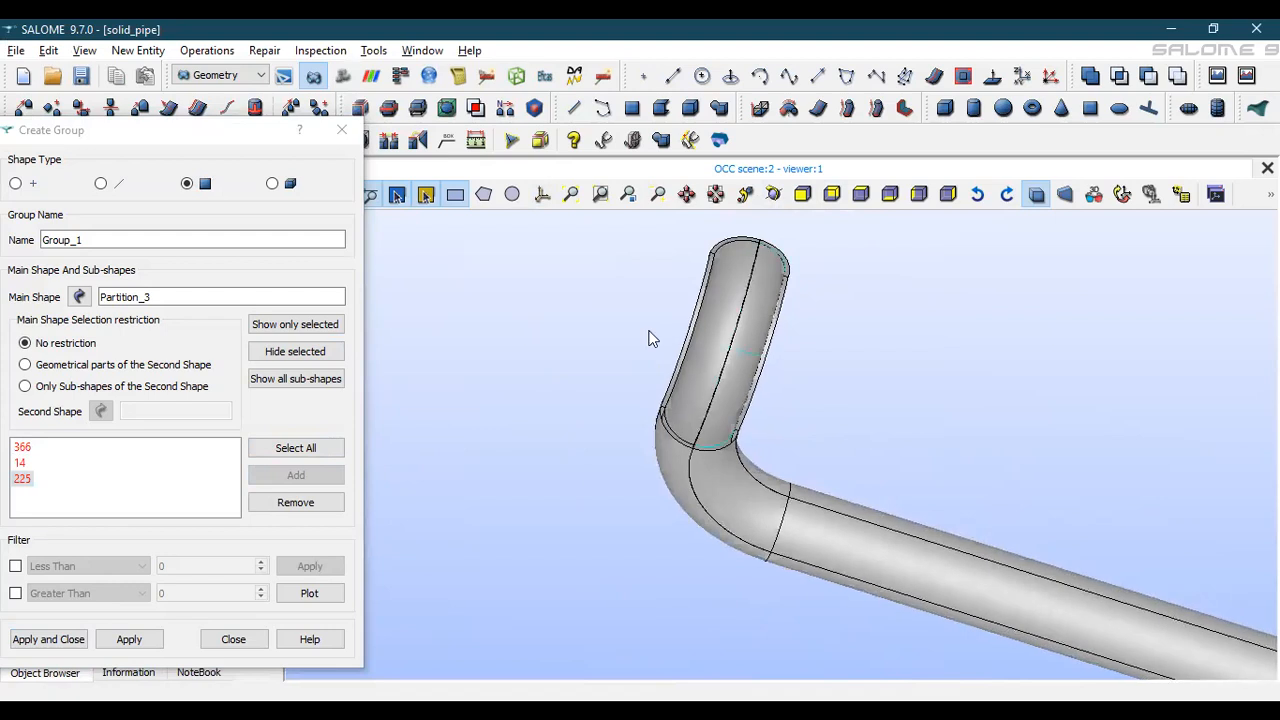
click(773, 194)
drag(677, 444, 1081, 484)
click(738, 360)
click(318, 360)
Examine the uppermost bend from several directions to locate its remaining inner wall face
scroll(690, 370, up, 2)
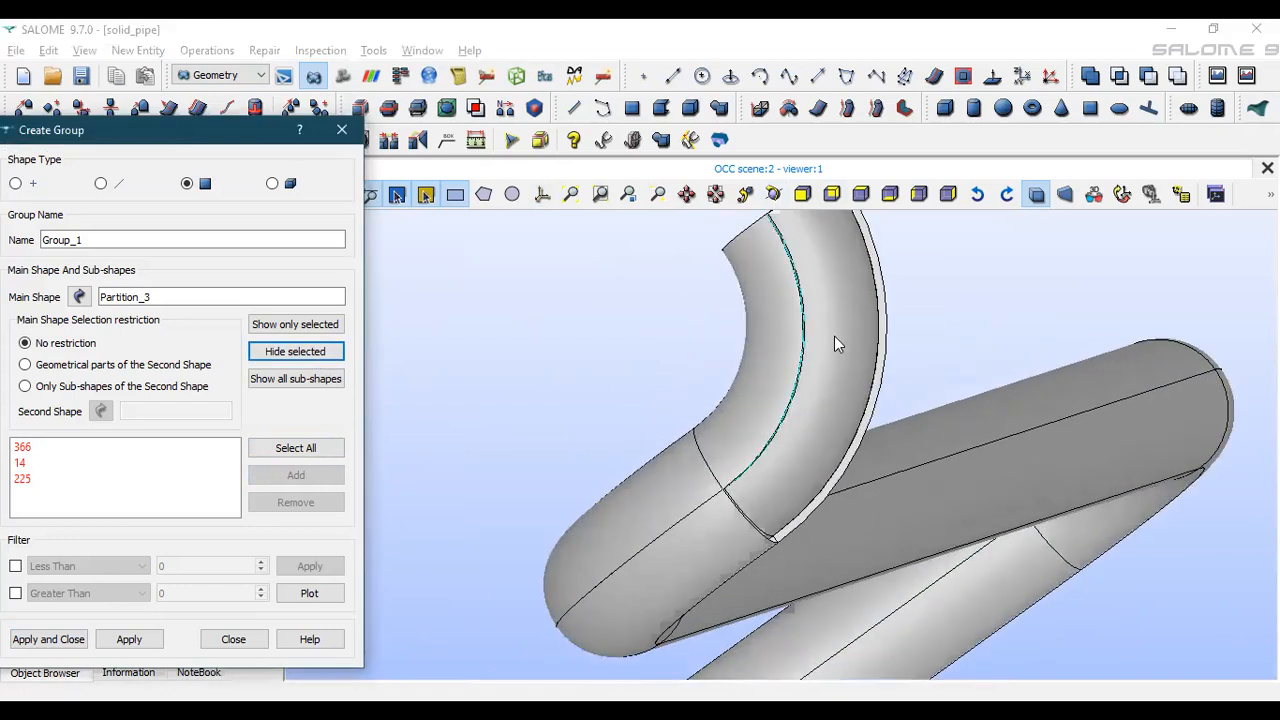
click(772, 196)
drag(776, 345, 828, 374)
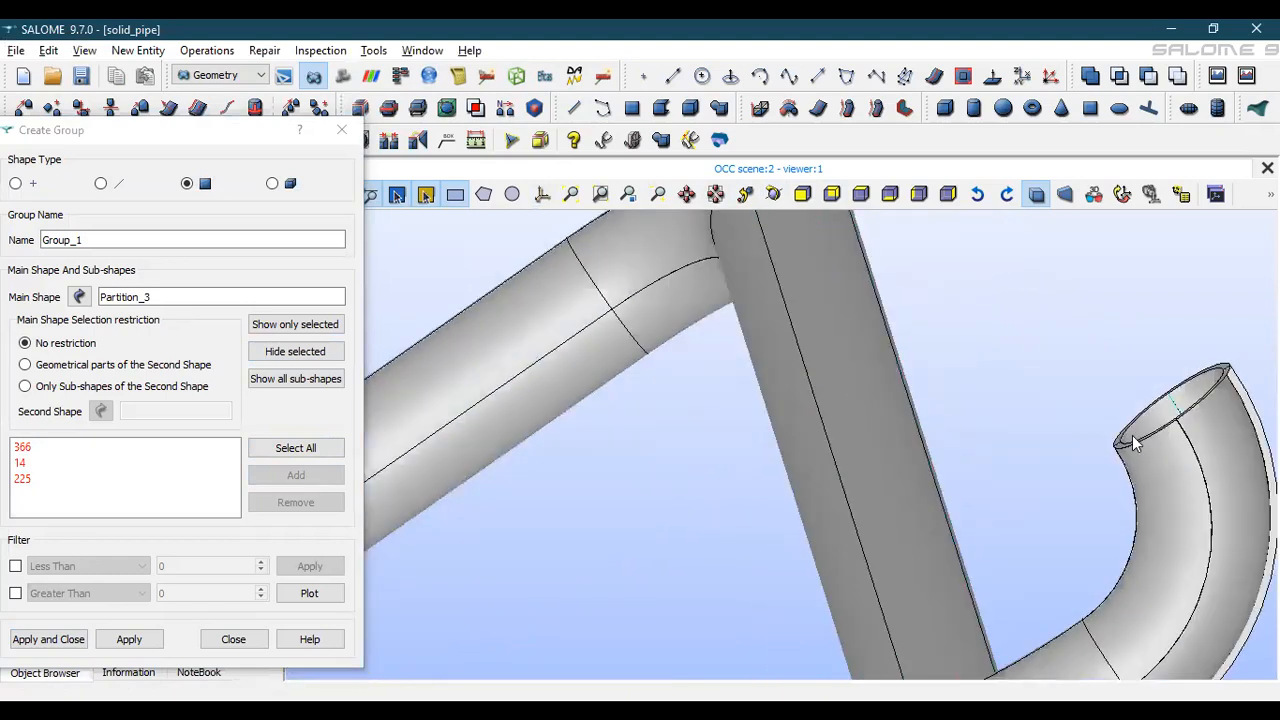
scroll(1093, 437, down, 4)
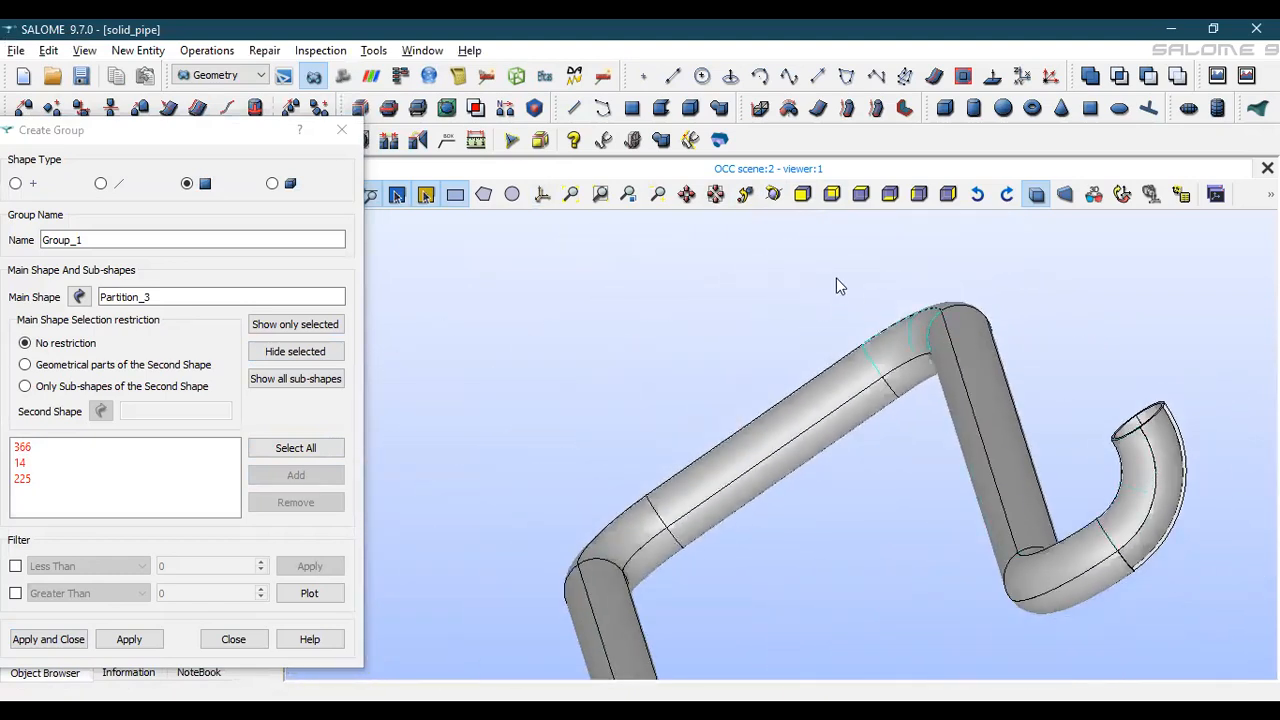
click(948, 195)
scroll(848, 222, up, 5)
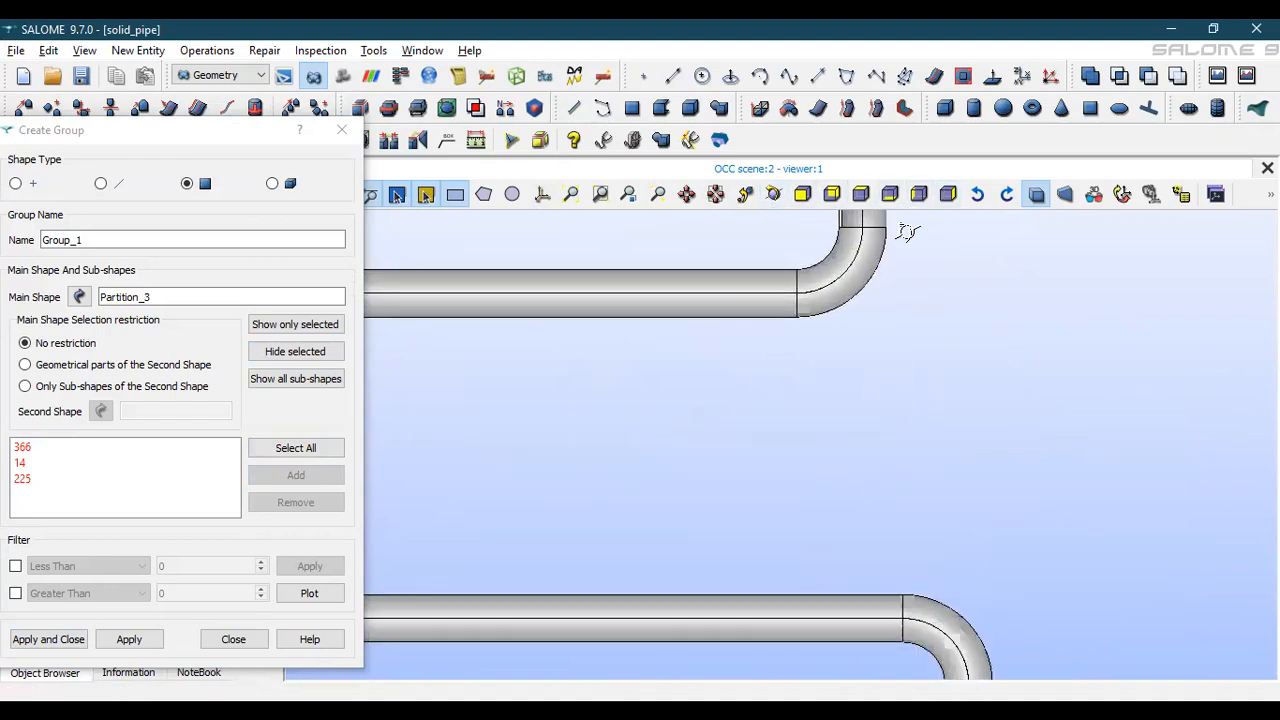
click(715, 194)
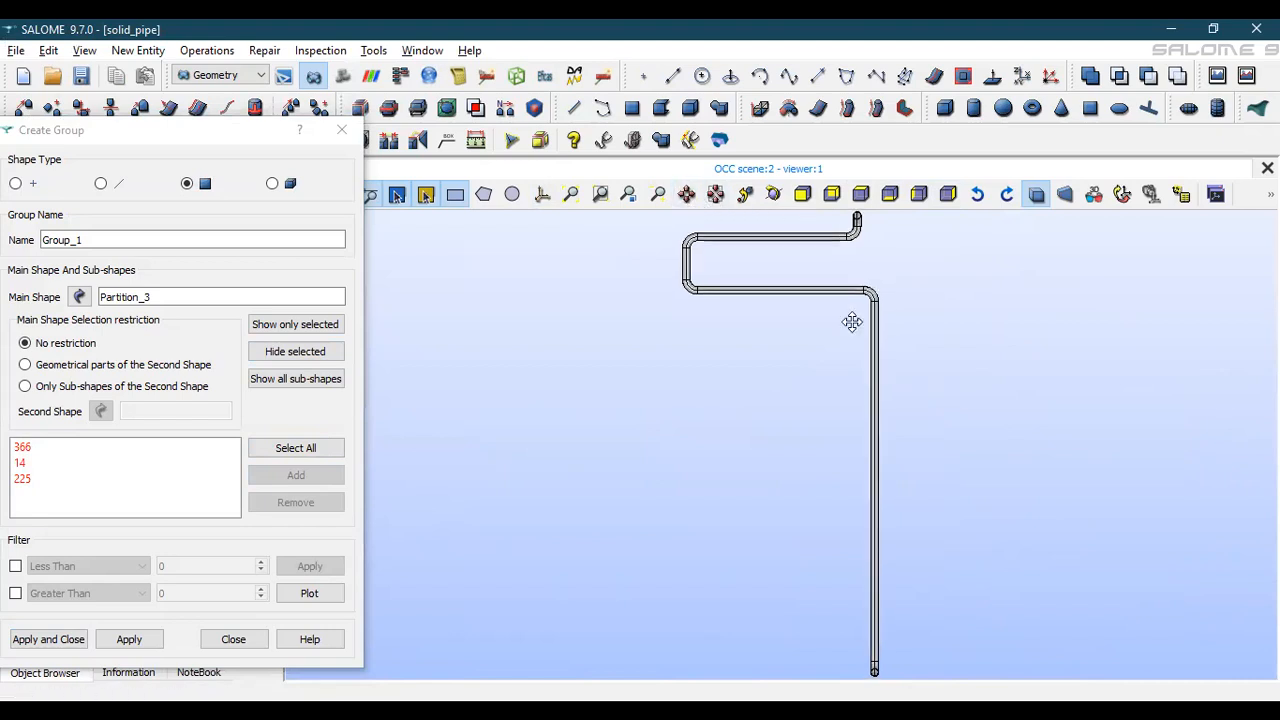
click(849, 240)
scroll(823, 415, up, 5)
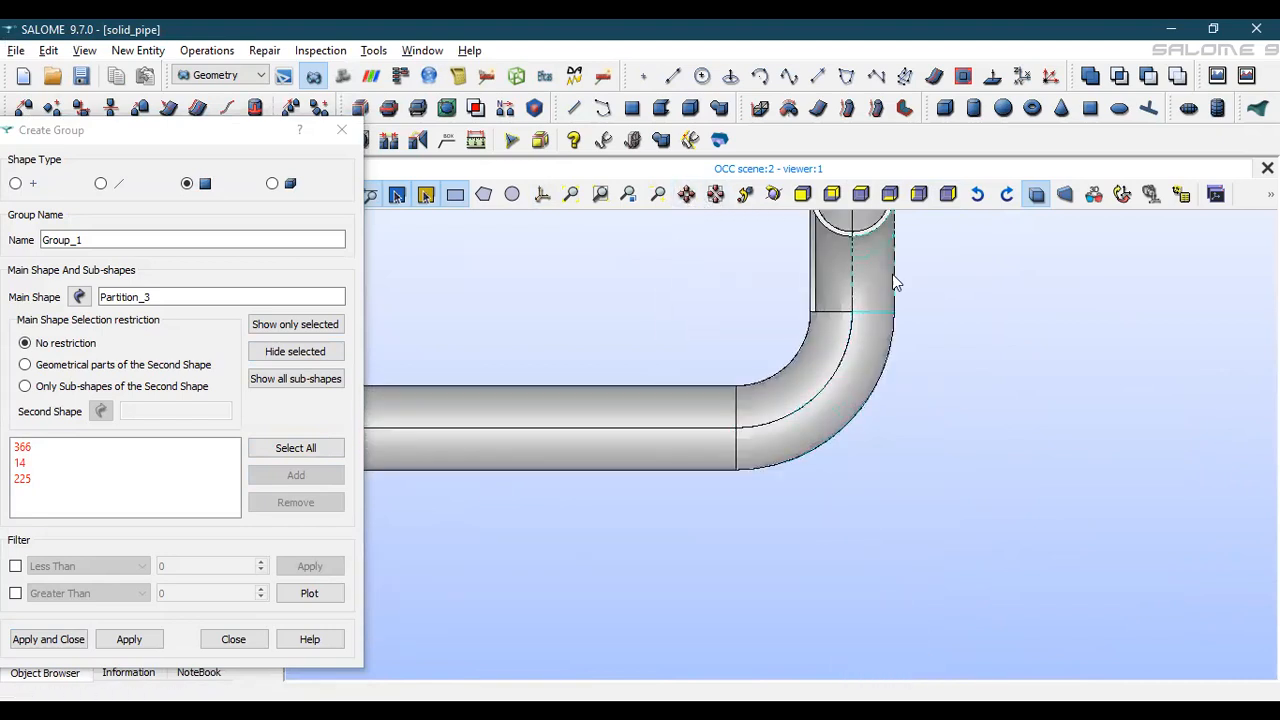
Try to add the remaining inner wall face of the uppermost bend to the group
click(773, 193)
drag(820, 262, 633, 334)
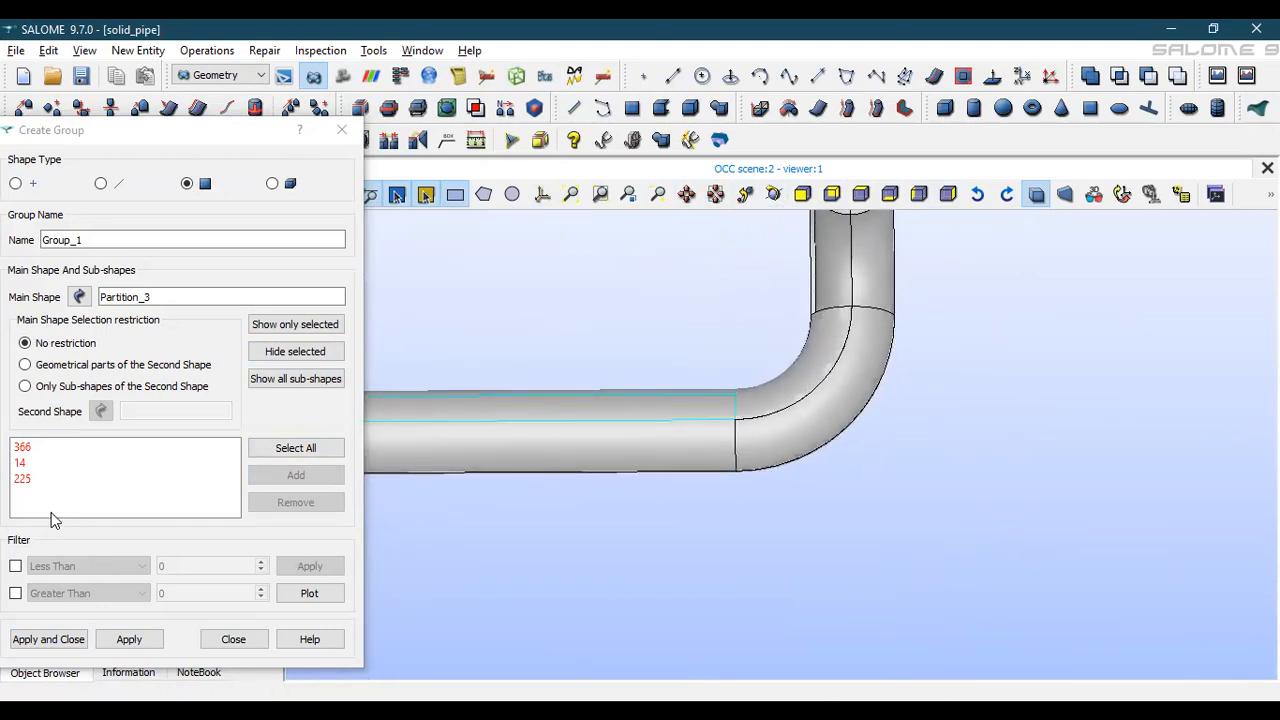
click(875, 272)
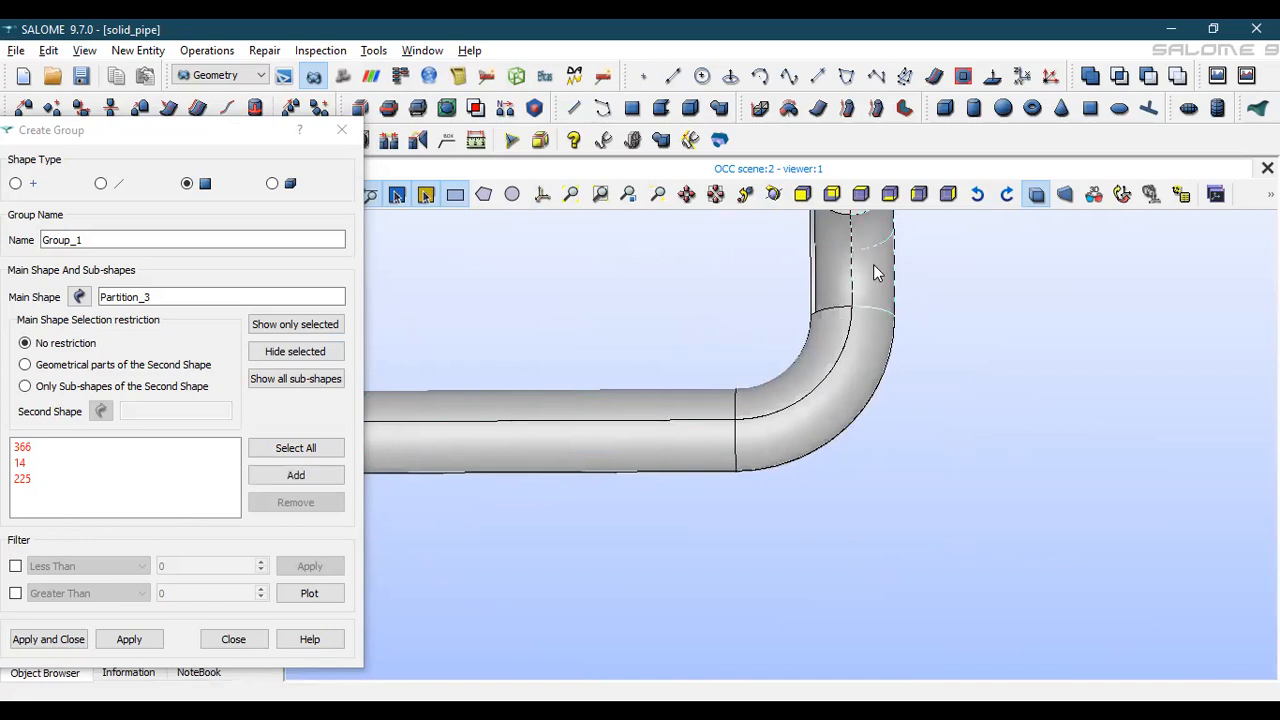
click(323, 477)
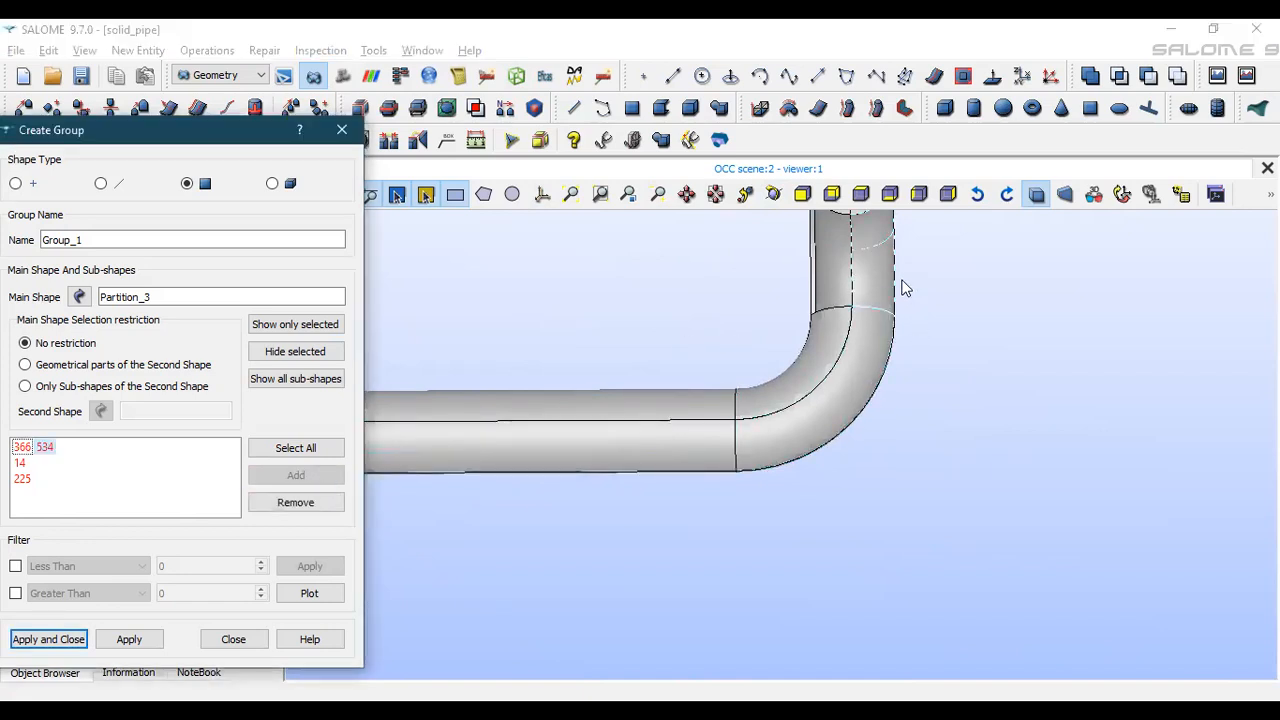
Inspect the last added face of the uppermost bend up close and remove face 534 from the group
scroll(855, 285, up, 5)
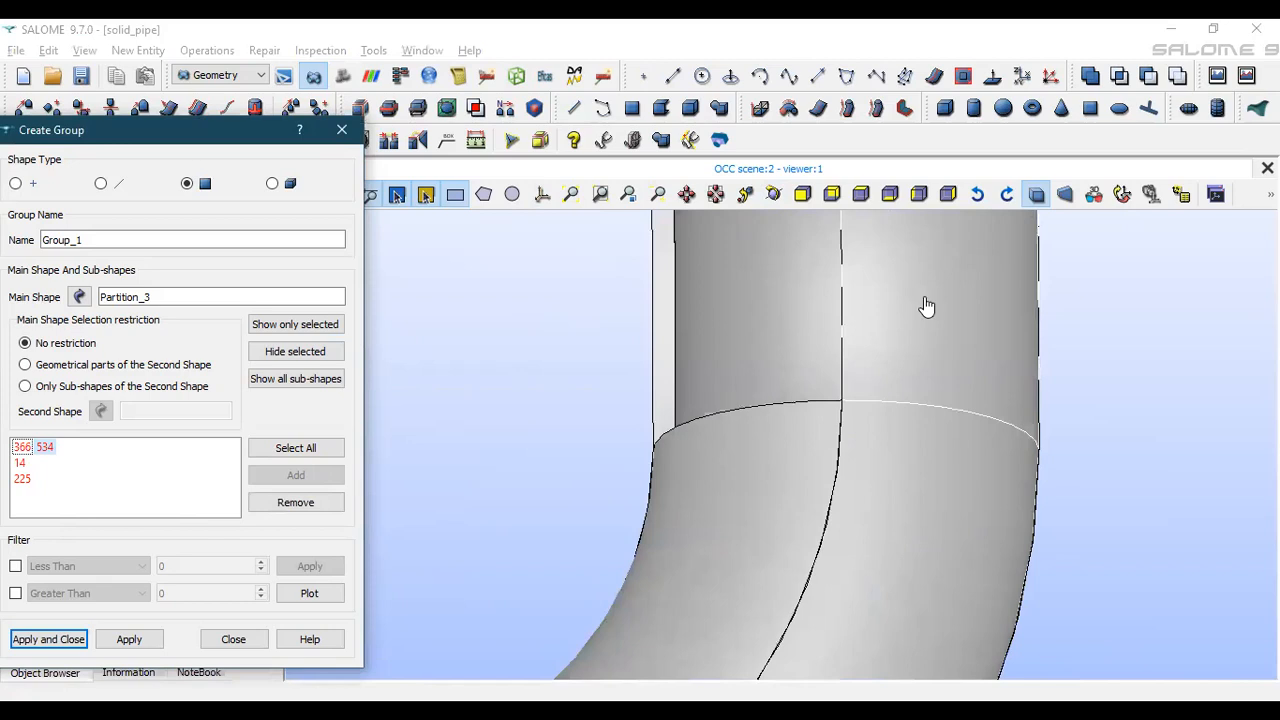
click(905, 304)
click(772, 199)
drag(920, 294, 673, 348)
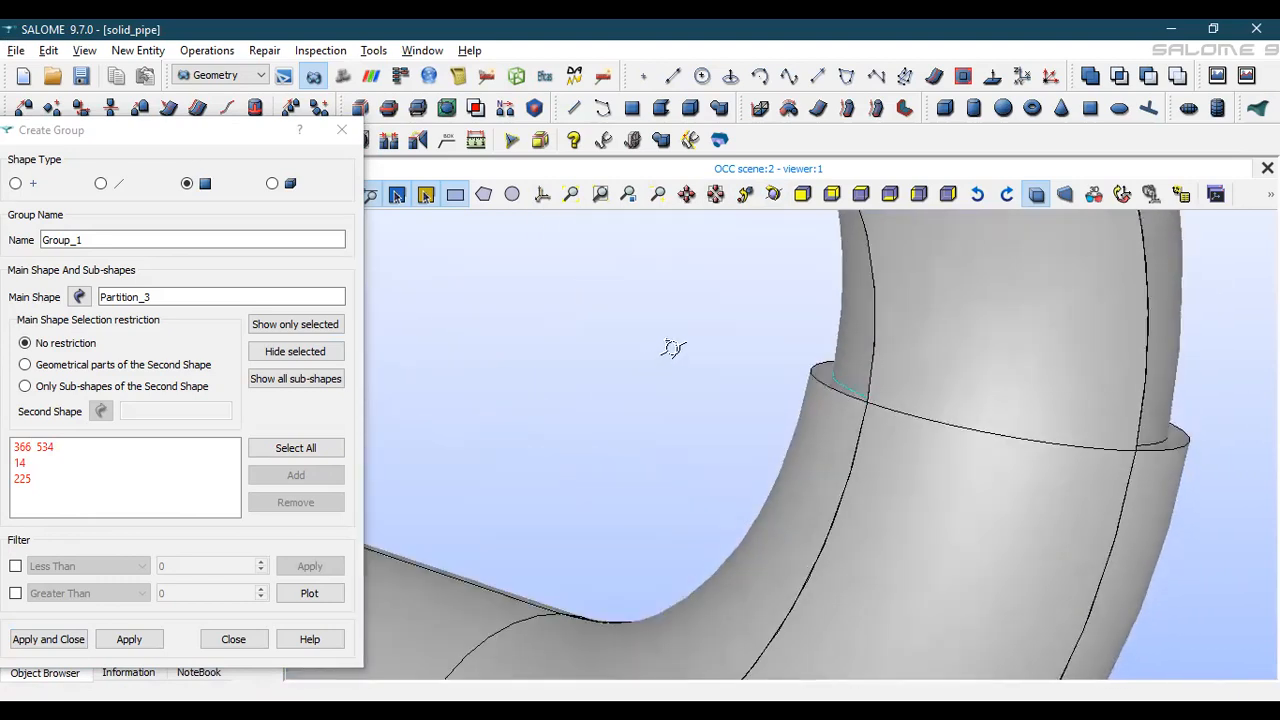
click(45, 447)
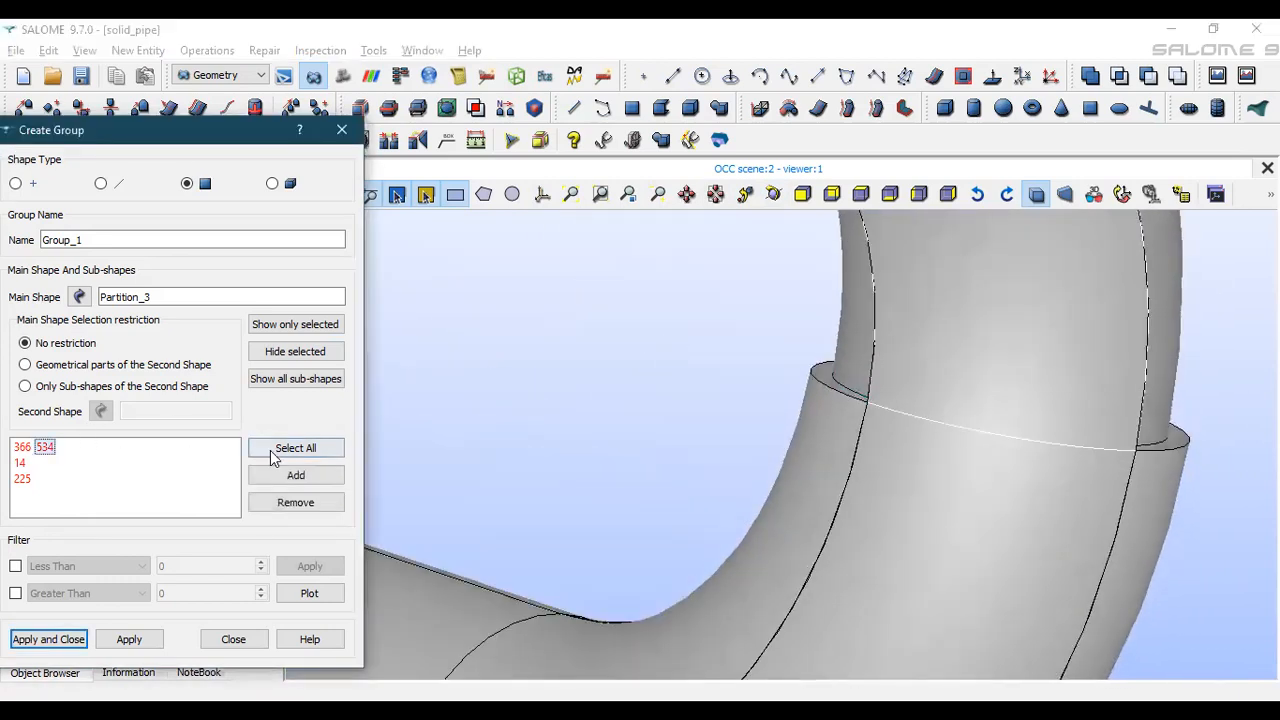
click(289, 510)
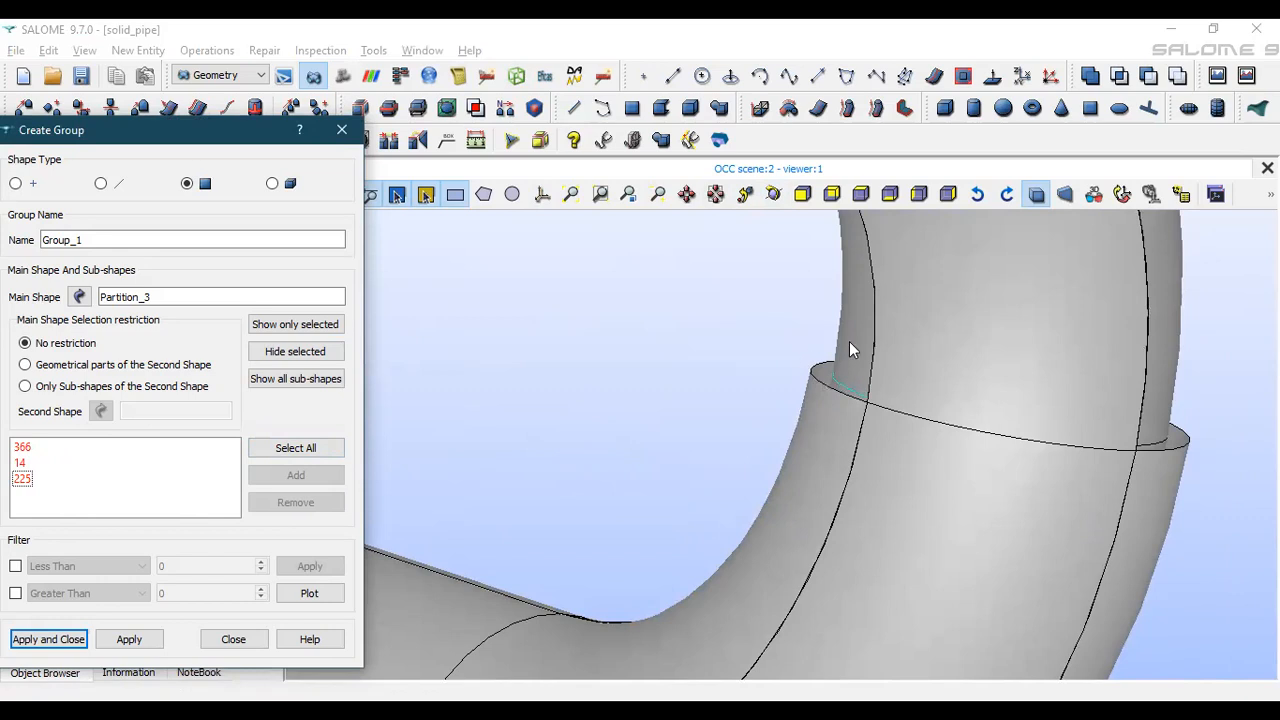
Hide the remaining outer face of the uppermost bend and add the inner face behind it to the group
click(969, 296)
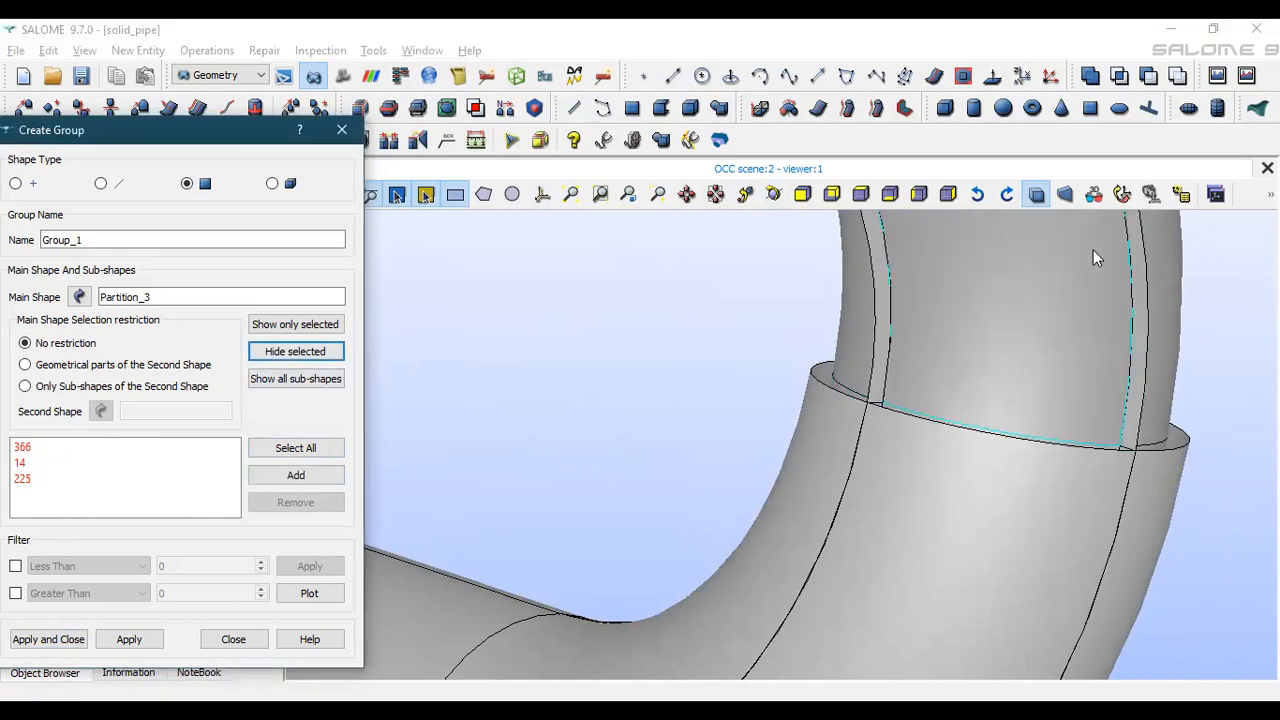
click(328, 474)
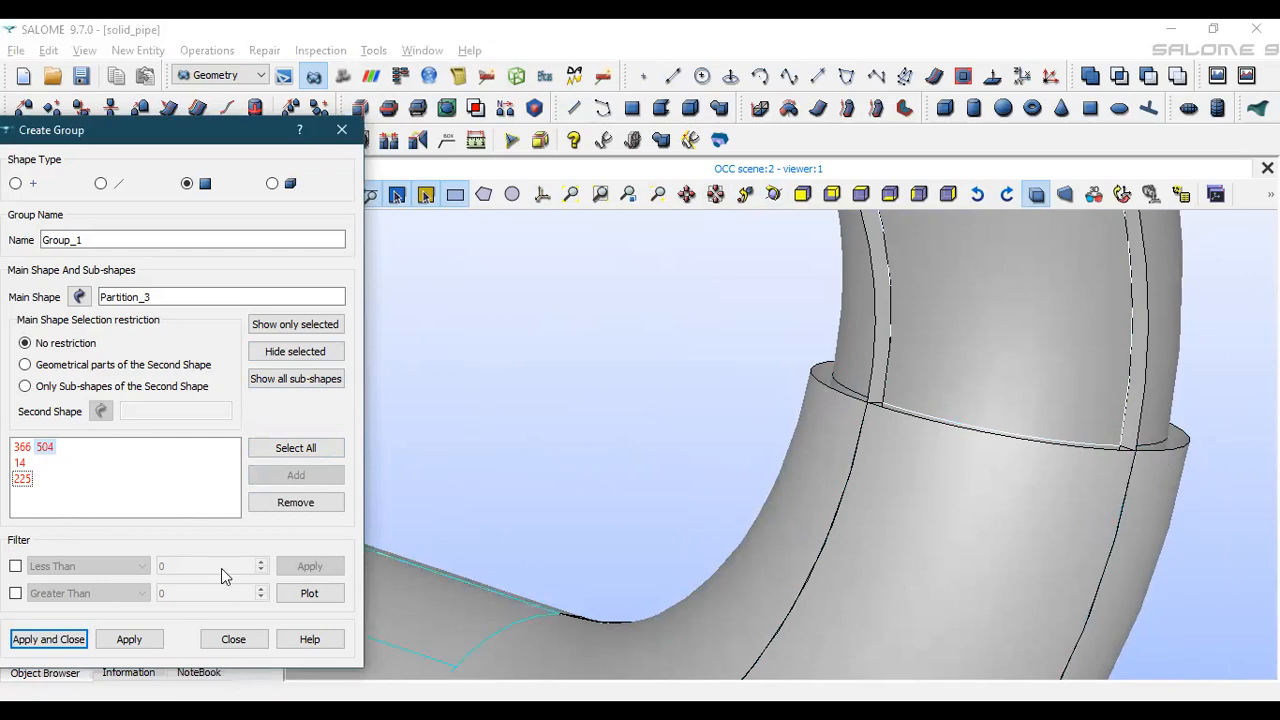
click(22, 479)
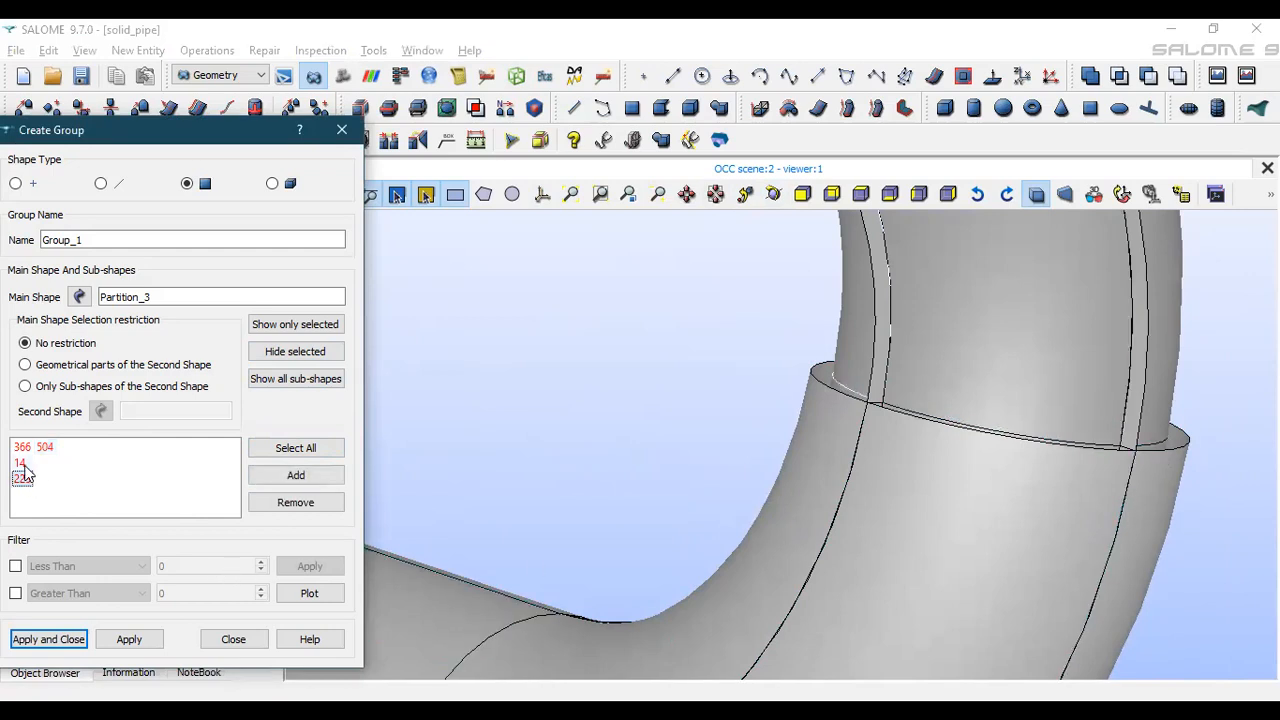
click(24, 449)
click(41, 449)
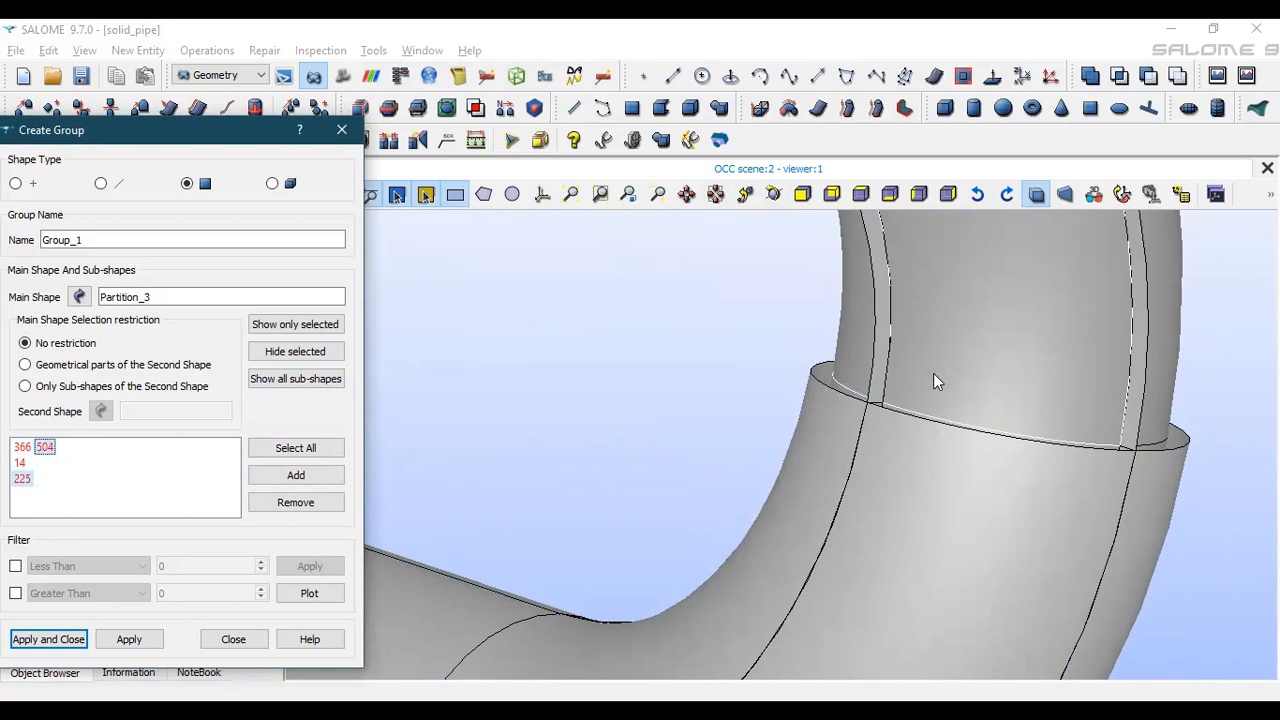
click(1059, 353)
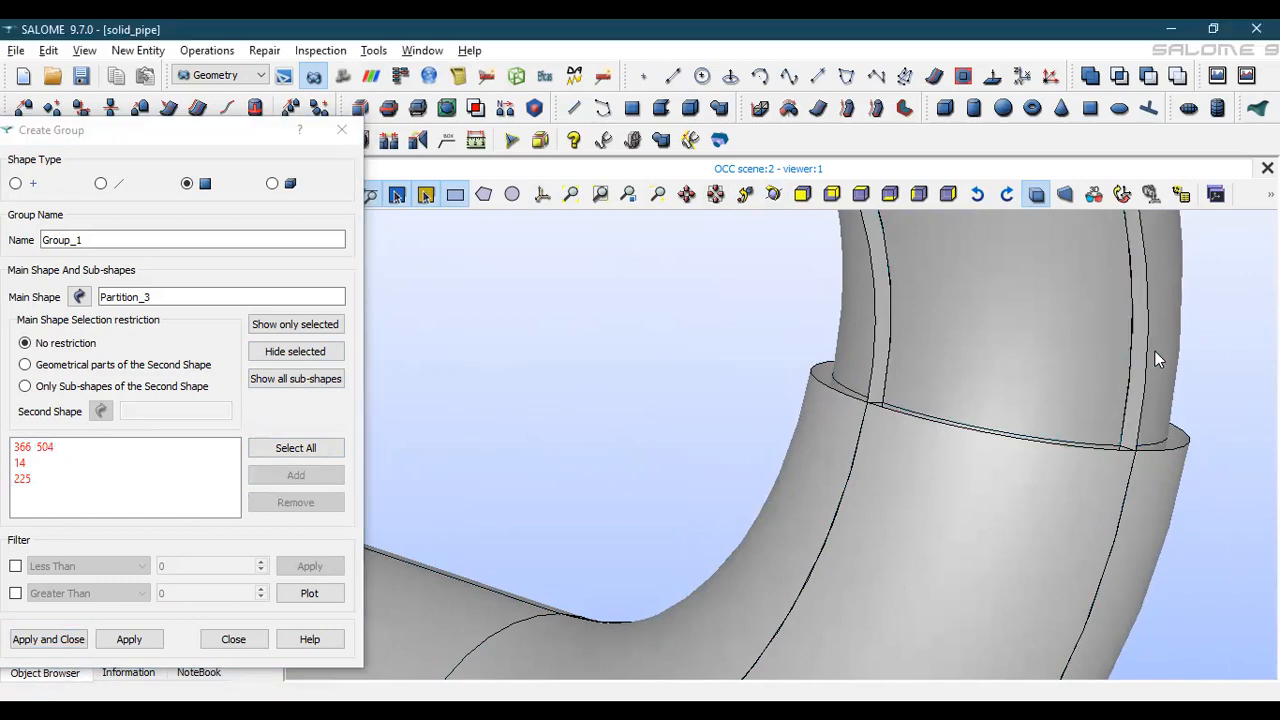
Hide the two front outer faces of the second bend from the pipe's upper end
scroll(1025, 388, down, 5)
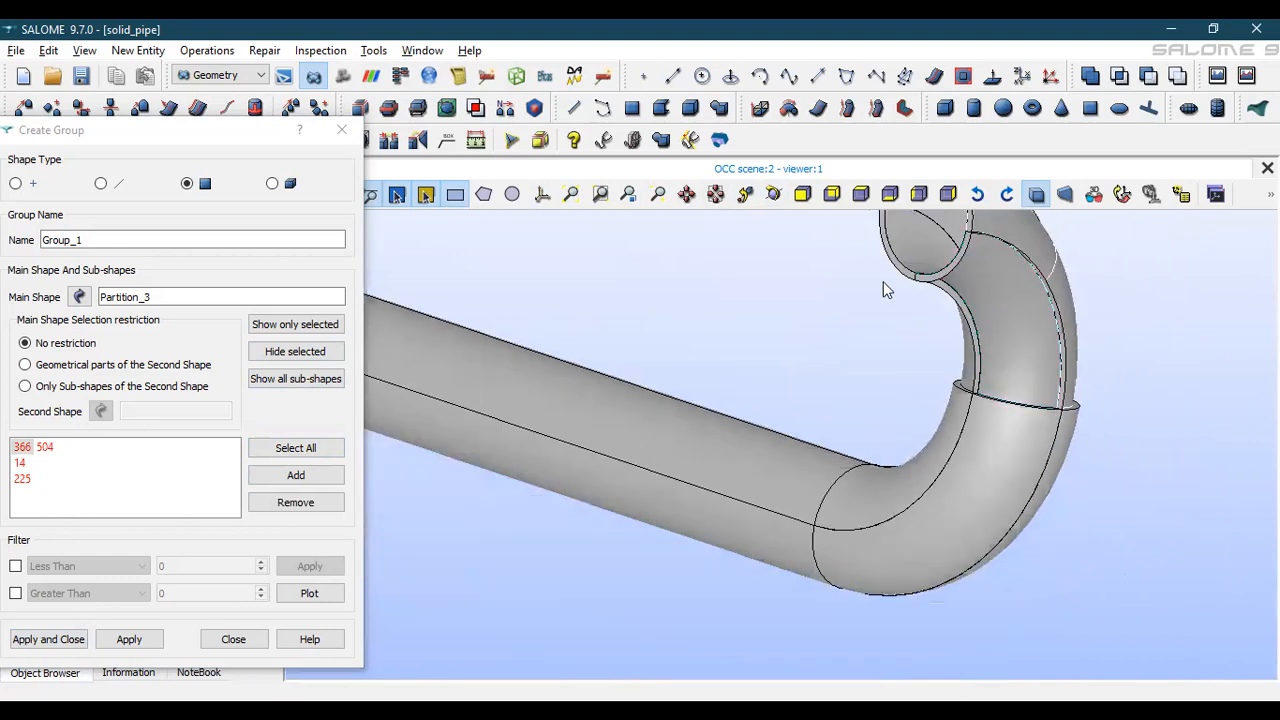
click(948, 194)
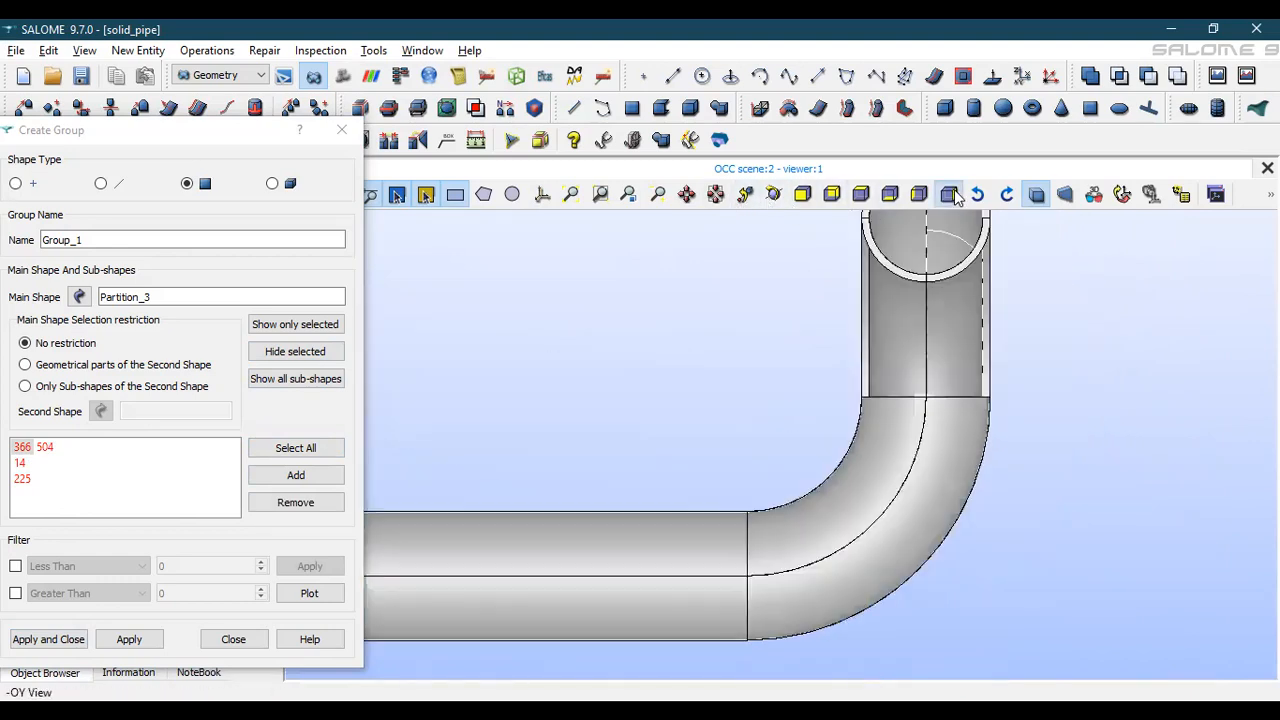
scroll(882, 222, up, 6)
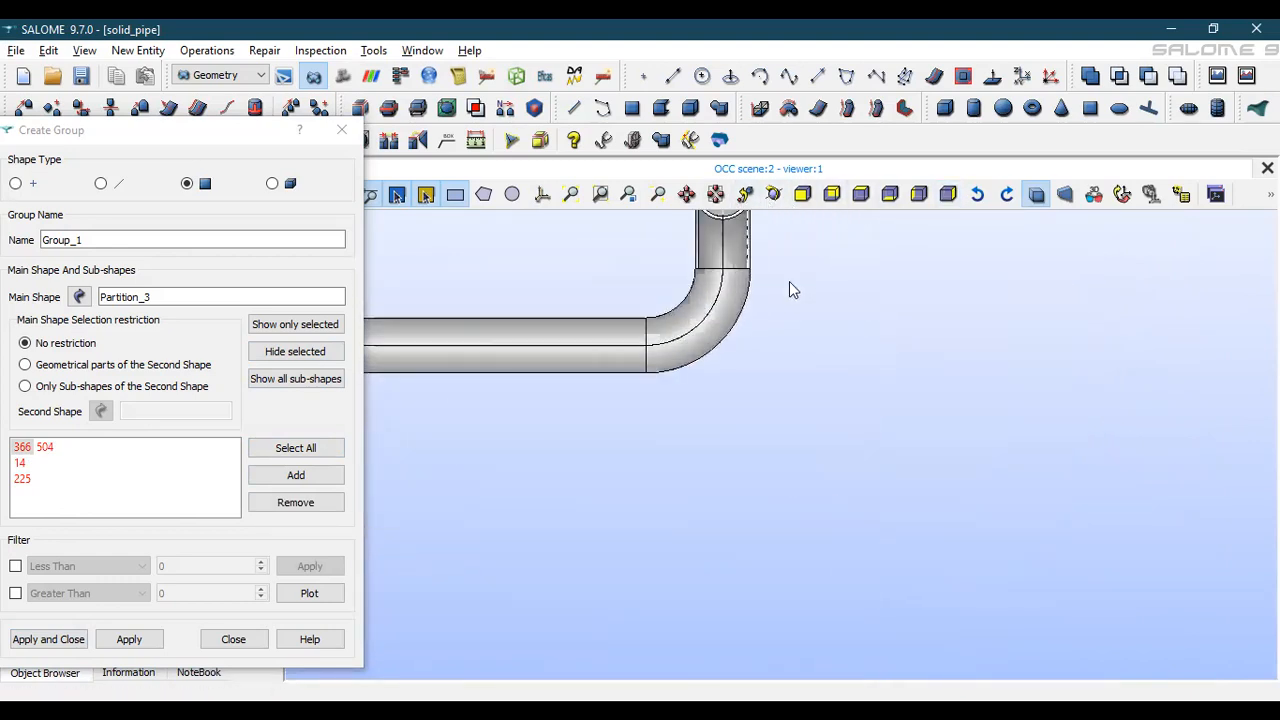
click(712, 336)
shift+click(705, 299)
click(312, 350)
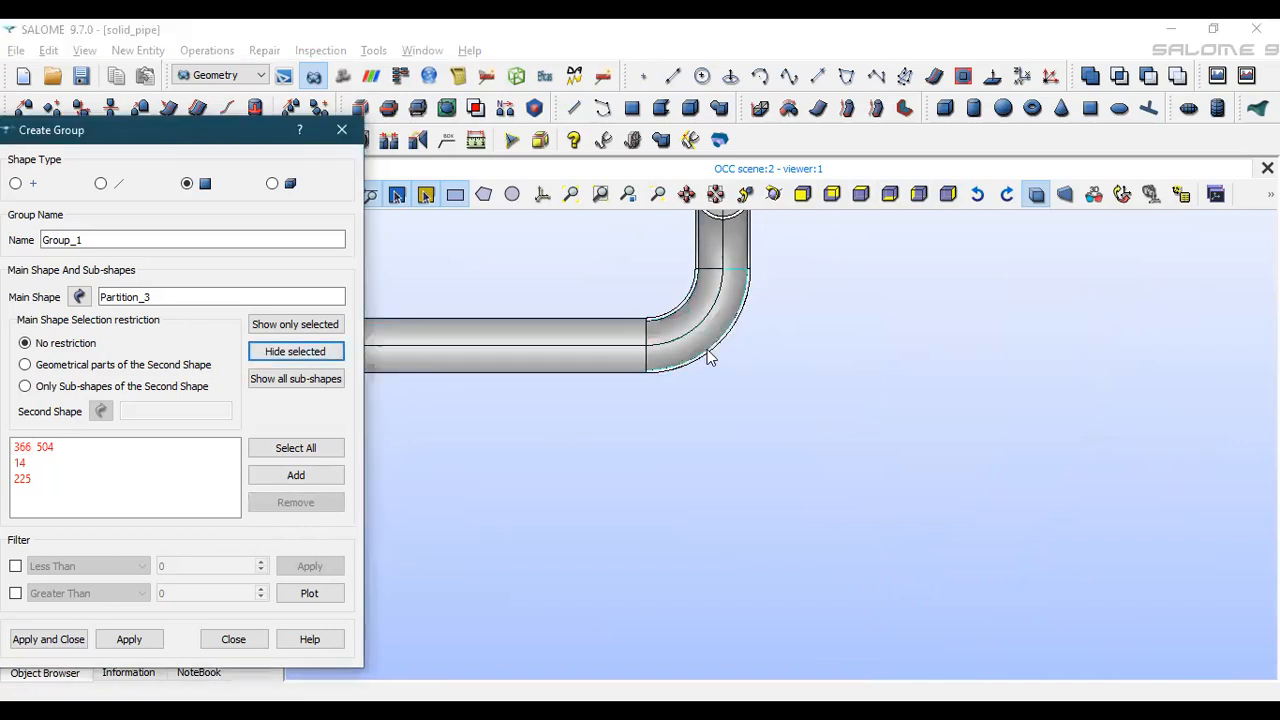
Add the two exposed inner wall faces of the second bend to the group
click(696, 339)
shift+click(688, 317)
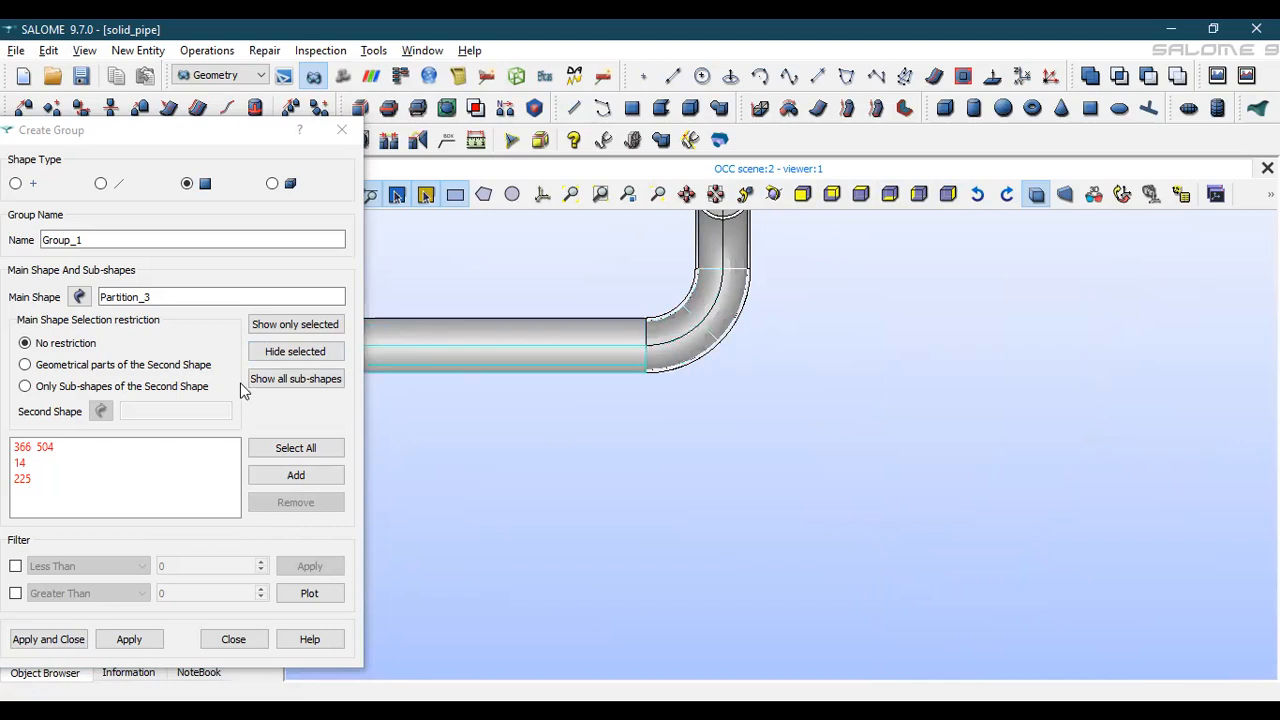
click(296, 476)
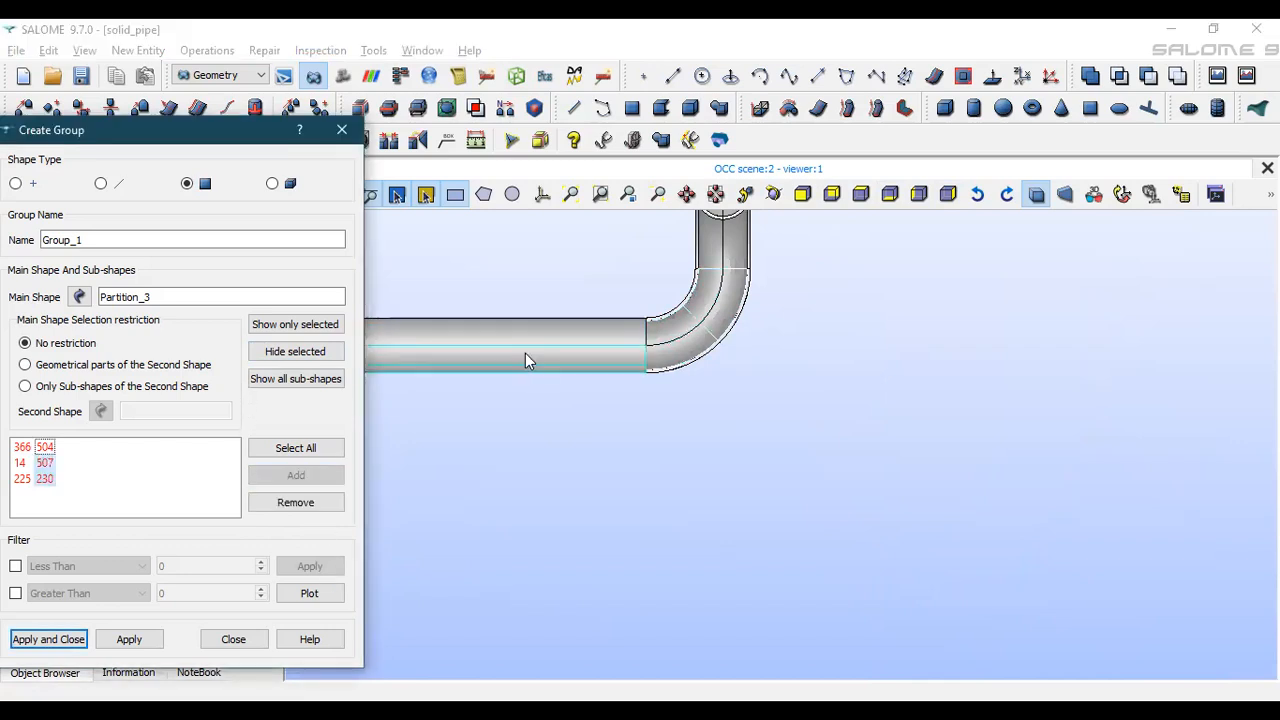
Hide the front outer faces of the upper horizontal run and add its two exposed inner faces to the group
click(296, 351)
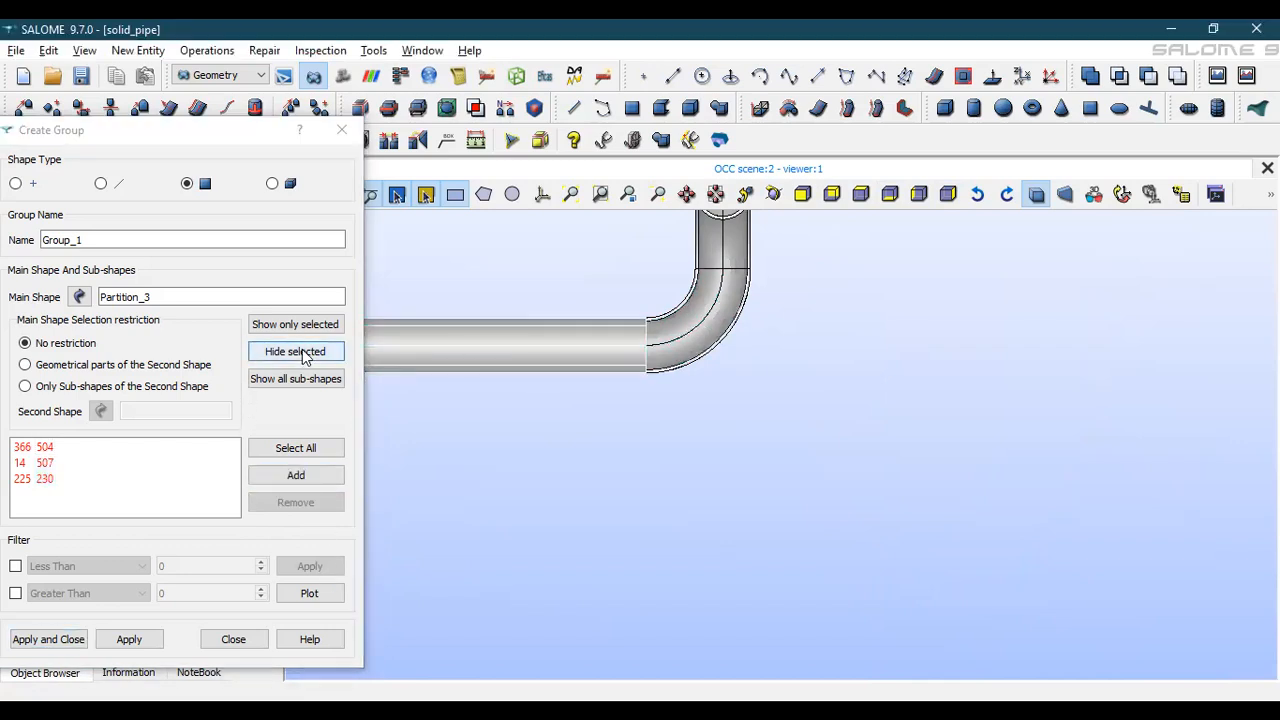
click(491, 363)
click(491, 358)
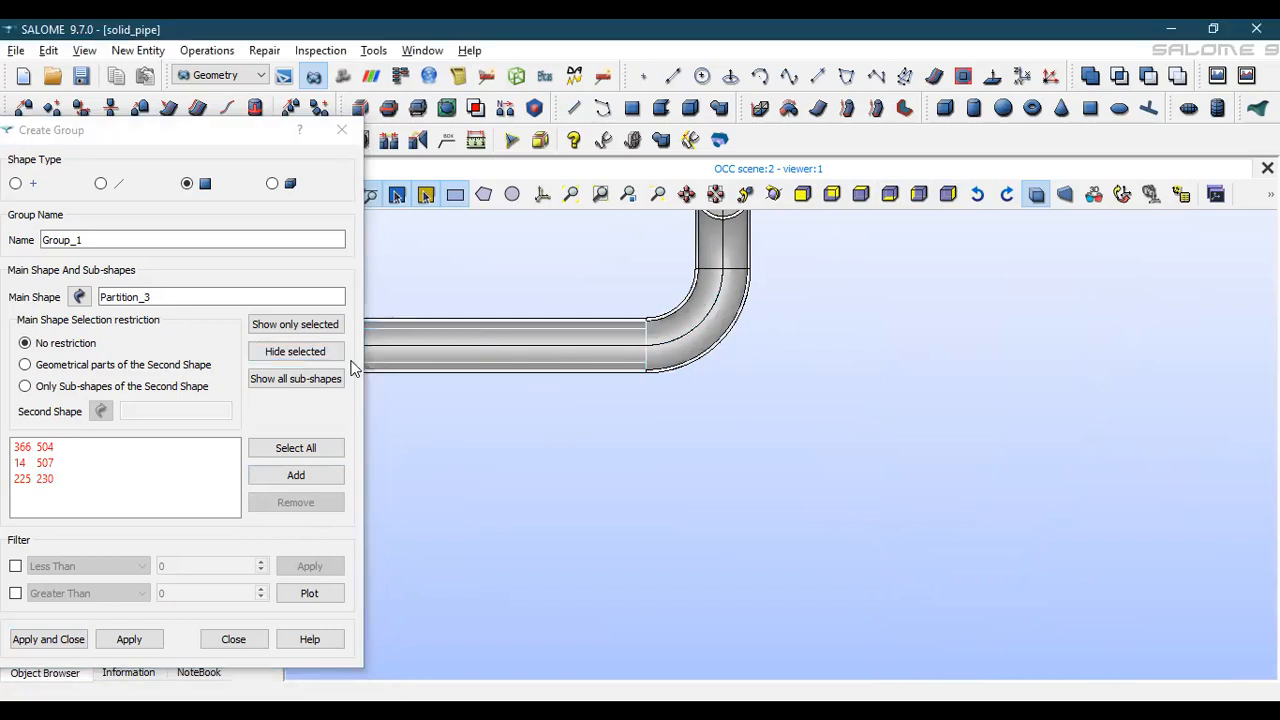
click(303, 474)
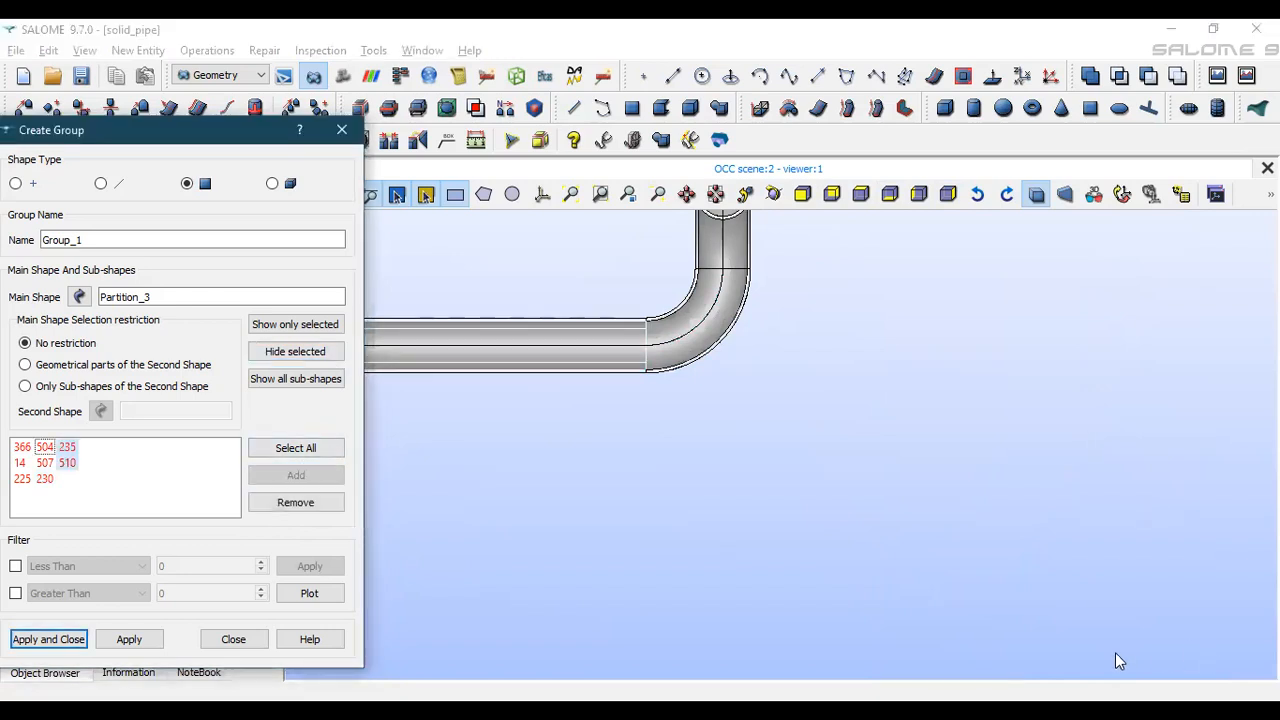
Hide the rear outer faces of the second bend from the pipe's upper end and of the upper horizontal run
click(919, 197)
scroll(747, 221, up, 6)
scroll(746, 228, up, 2)
click(616, 282)
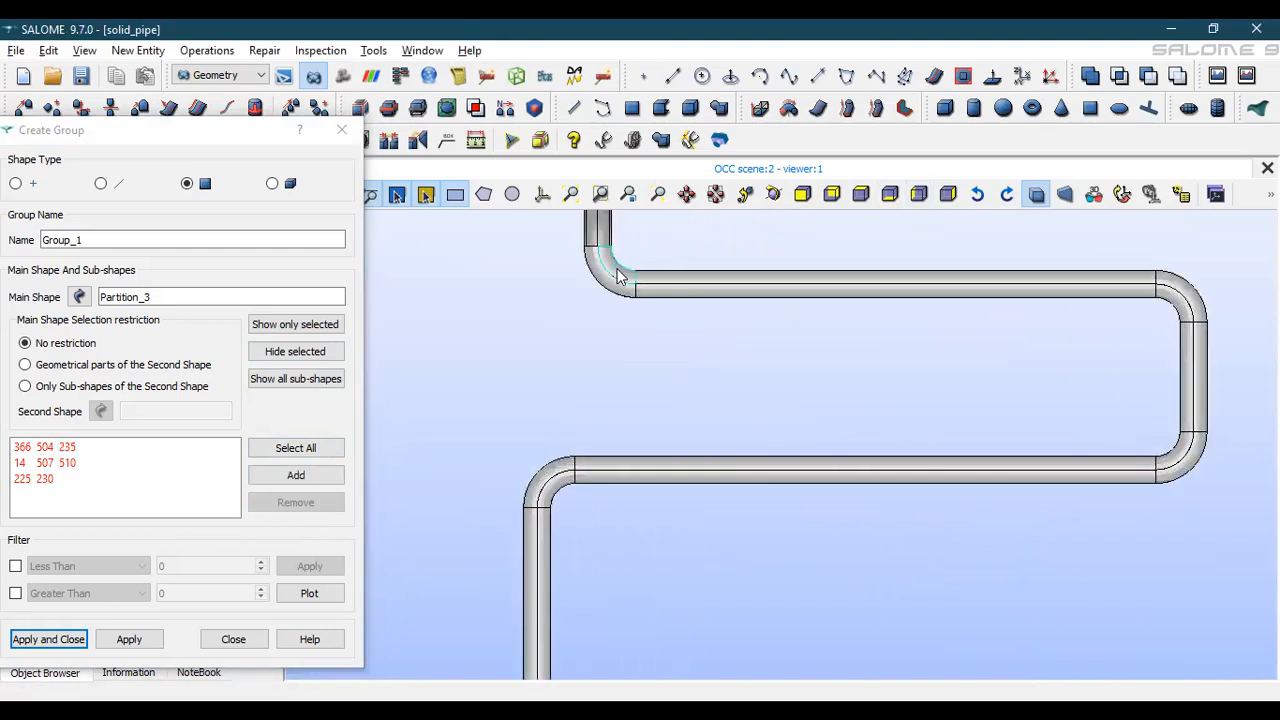
shift+click(615, 284)
shift+click(662, 291)
shift+click(662, 274)
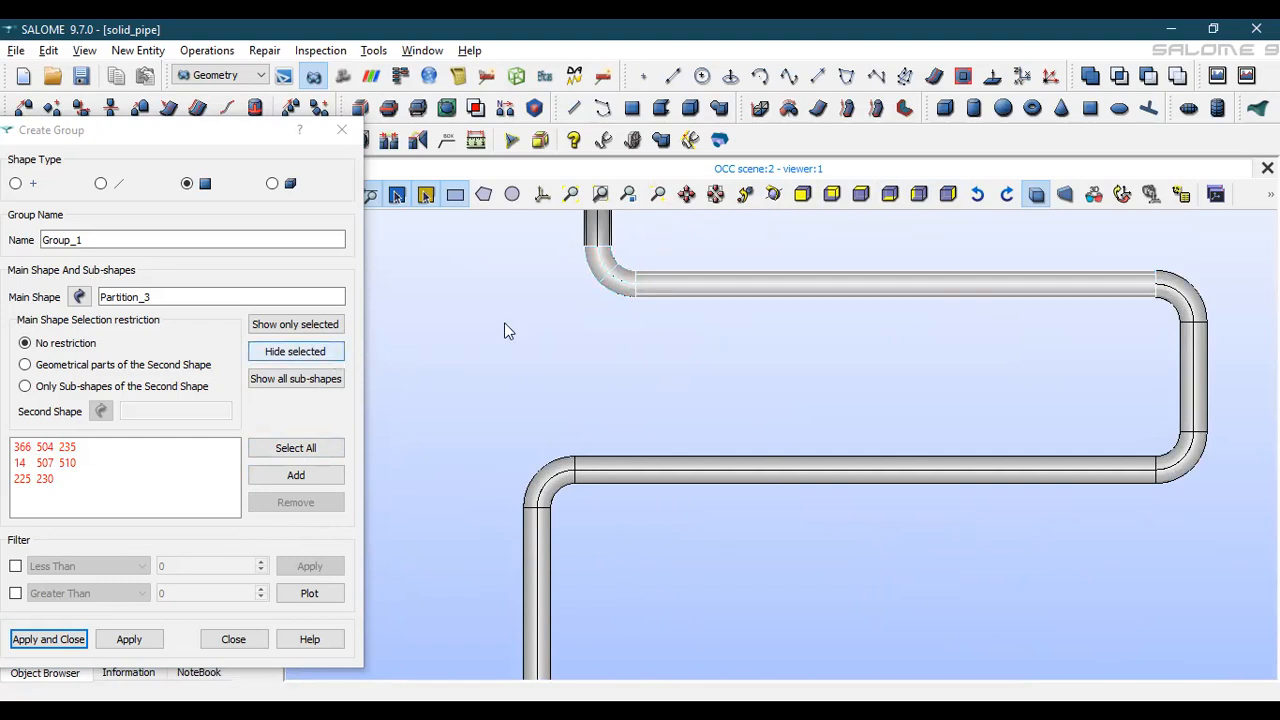
scroll(656, 248, up, 4)
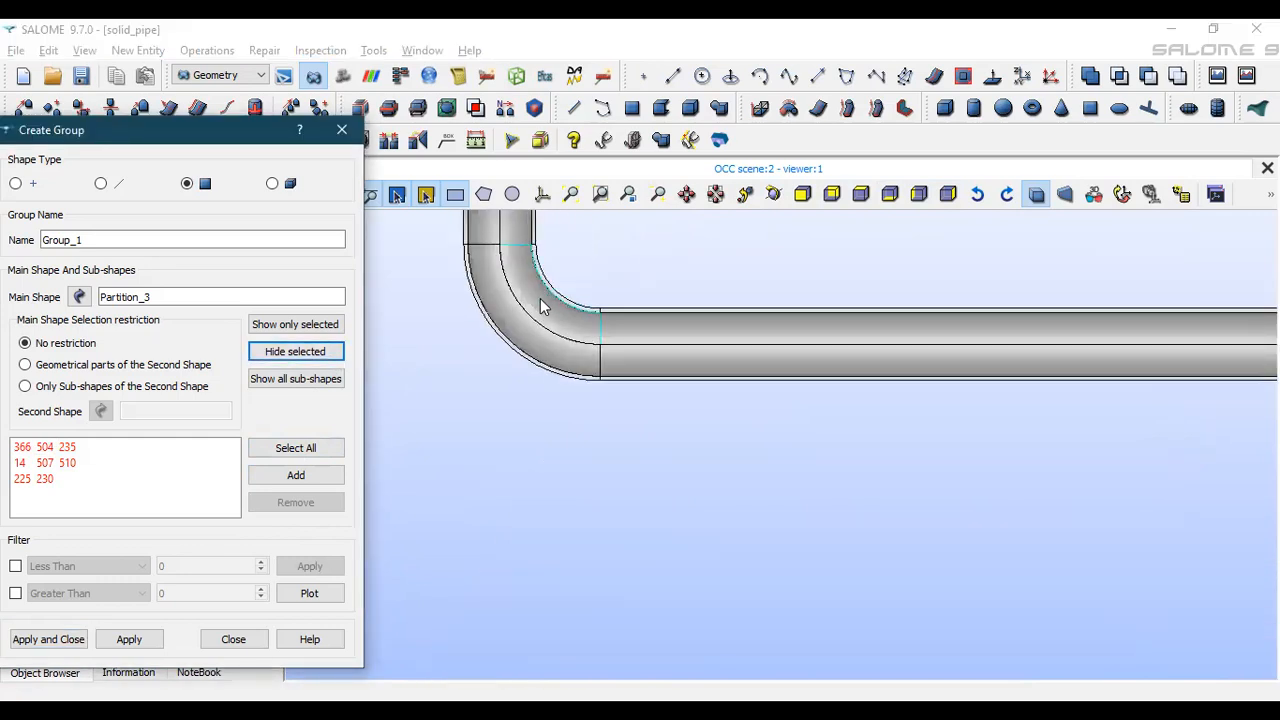
Add the four exposed rear inner faces of the second bend and the upper horizontal run to the group
shift+click(540, 298)
shift+click(512, 321)
shift+click(626, 354)
shift+click(626, 342)
click(296, 475)
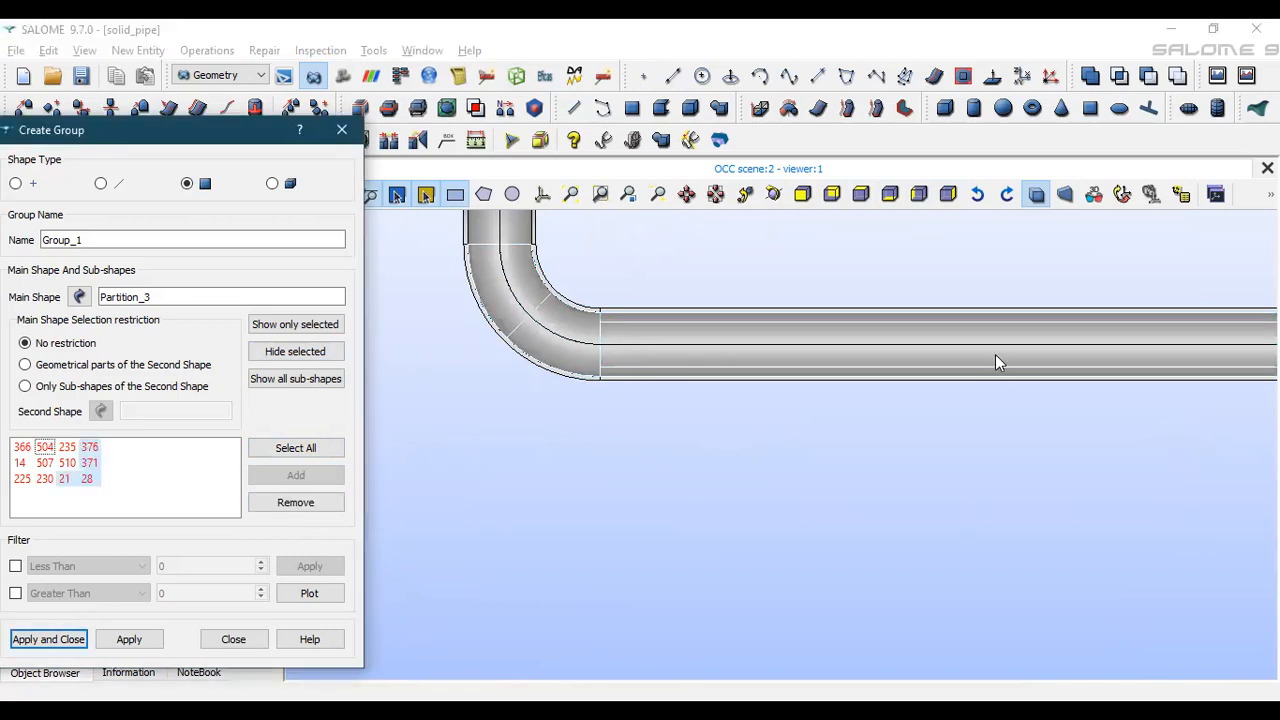
Hide the rear outer faces of the third bend and the short vertical section, and add their four inner faces to the group
scroll(995, 354, down, 3)
click(688, 194)
drag(1010, 371, 420, 380)
scroll(914, 370, down, 1)
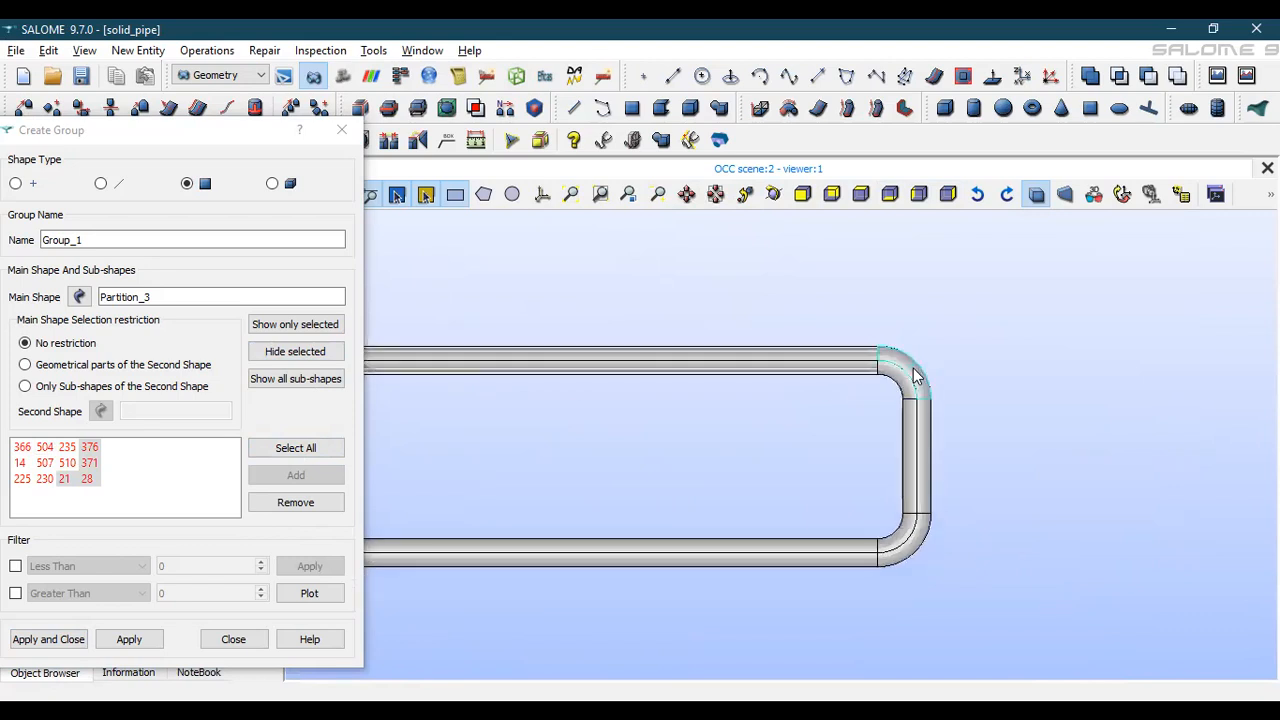
click(910, 378)
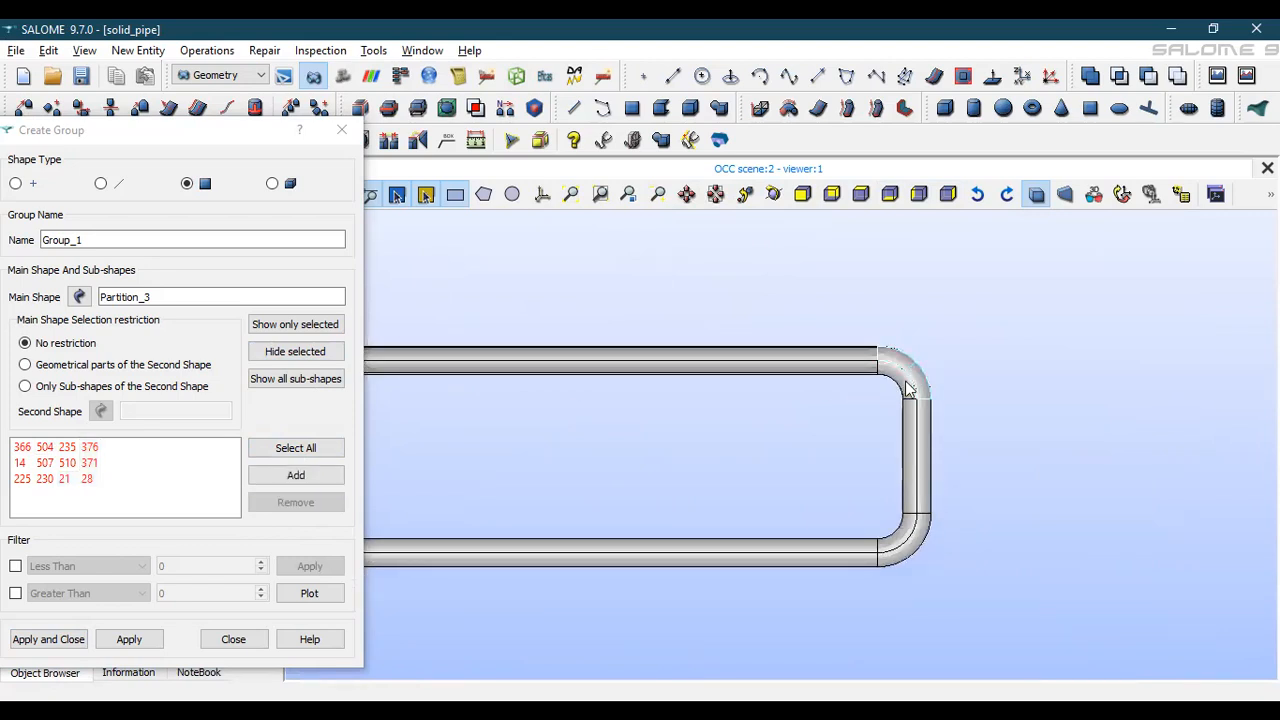
shift+click(924, 431)
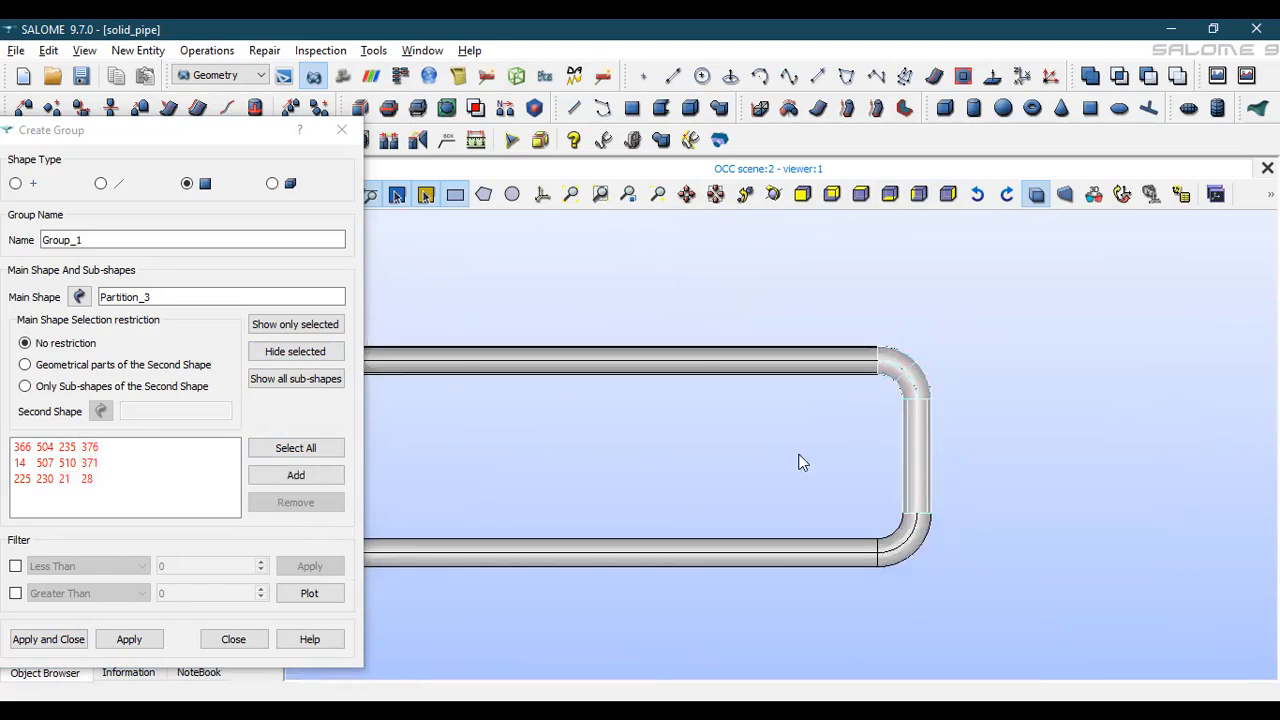
click(298, 351)
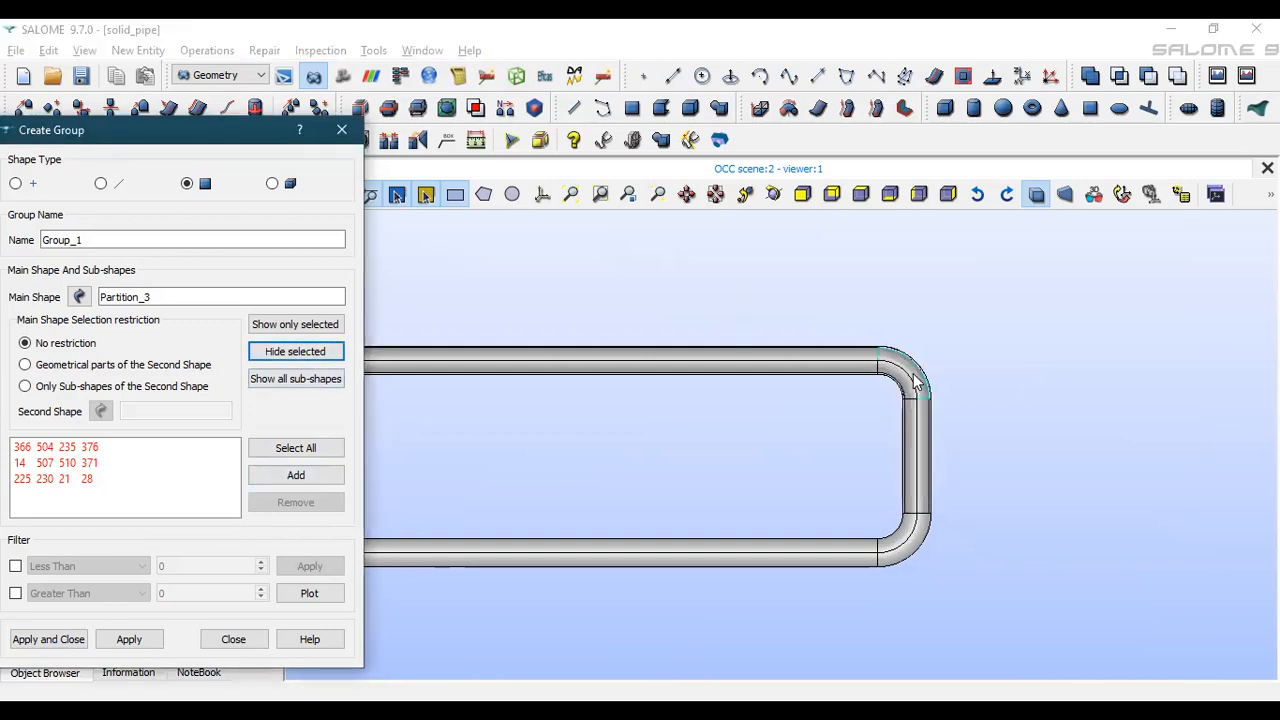
click(925, 427)
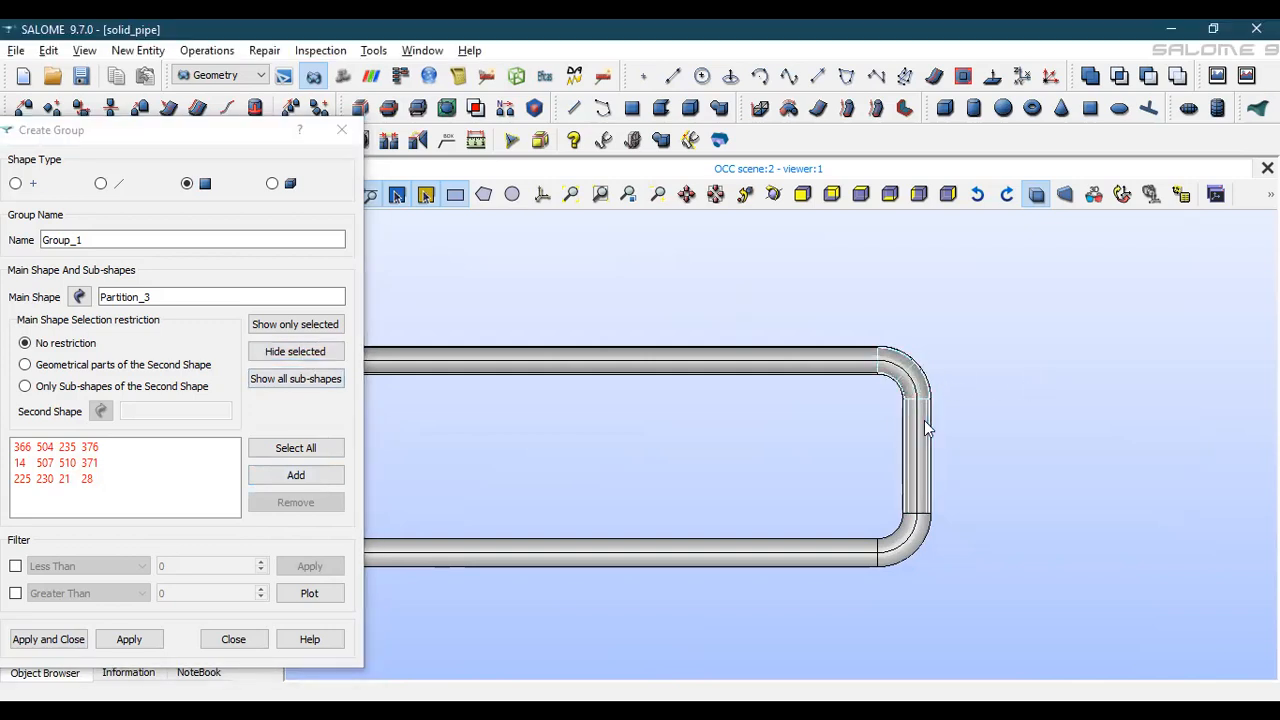
click(296, 475)
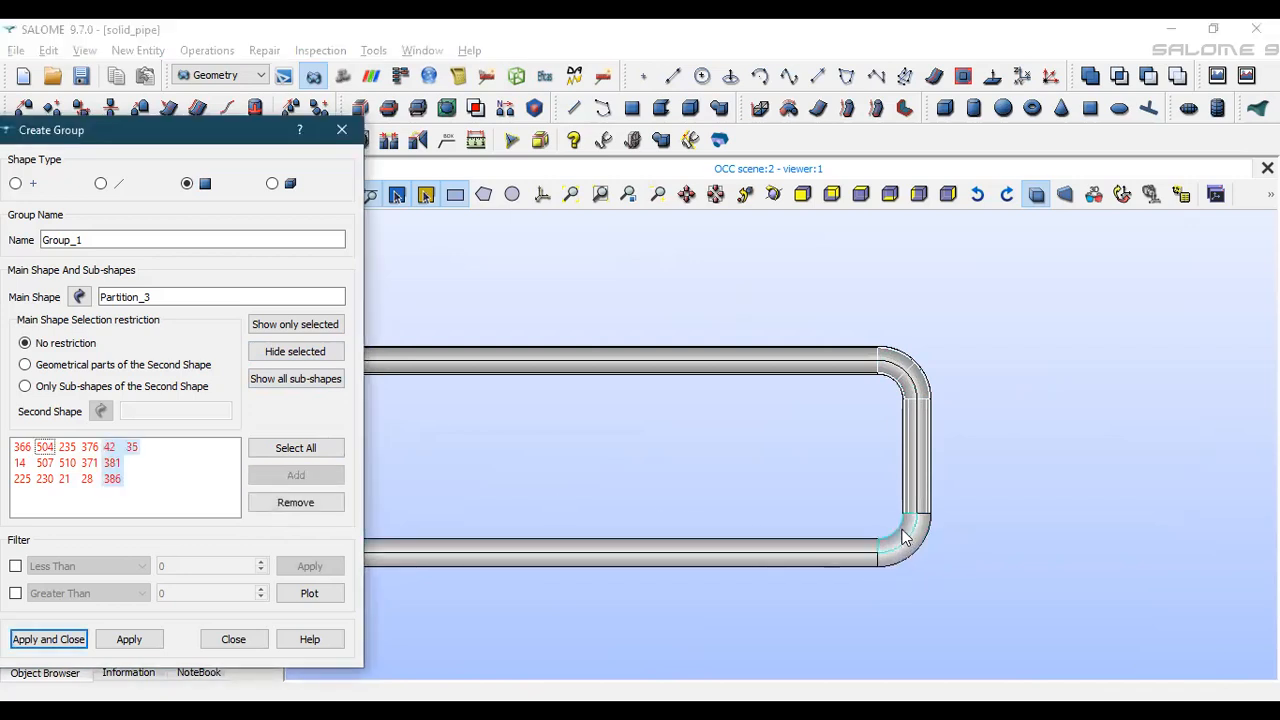
Hide the rear outer faces of the bend below the short vertical section and add its two exposed inner faces to the group
click(905, 538)
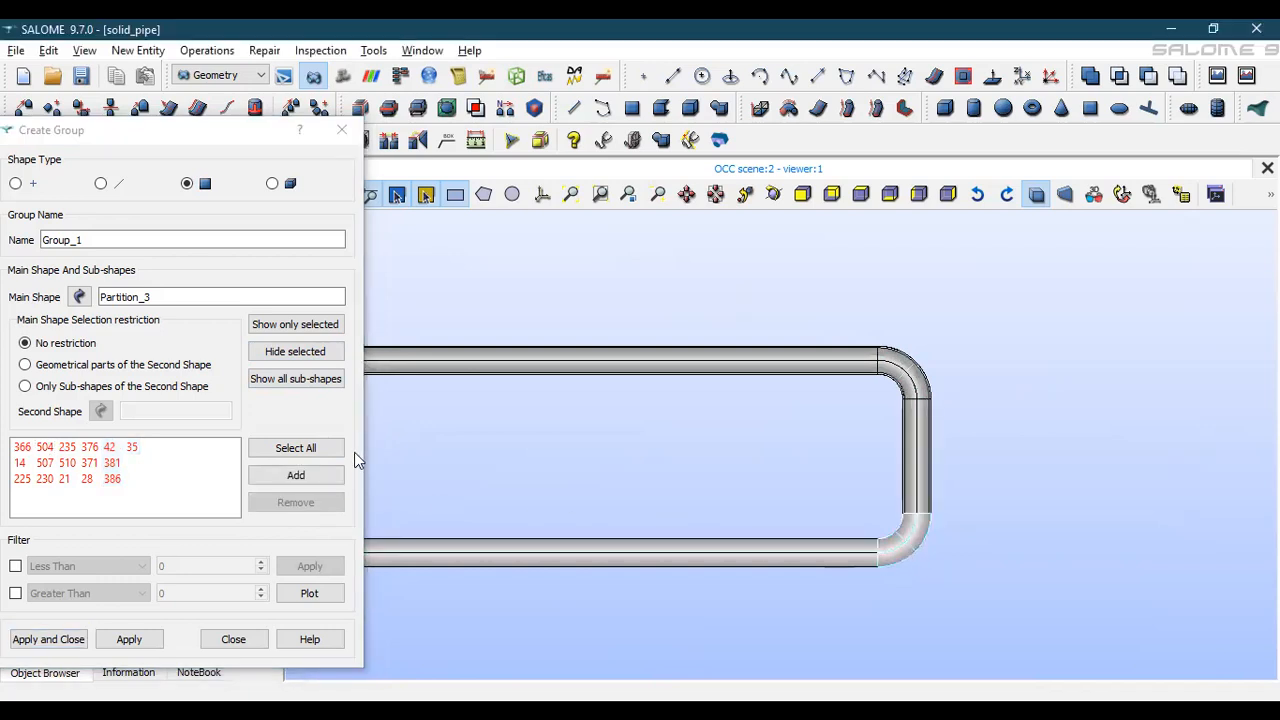
click(313, 358)
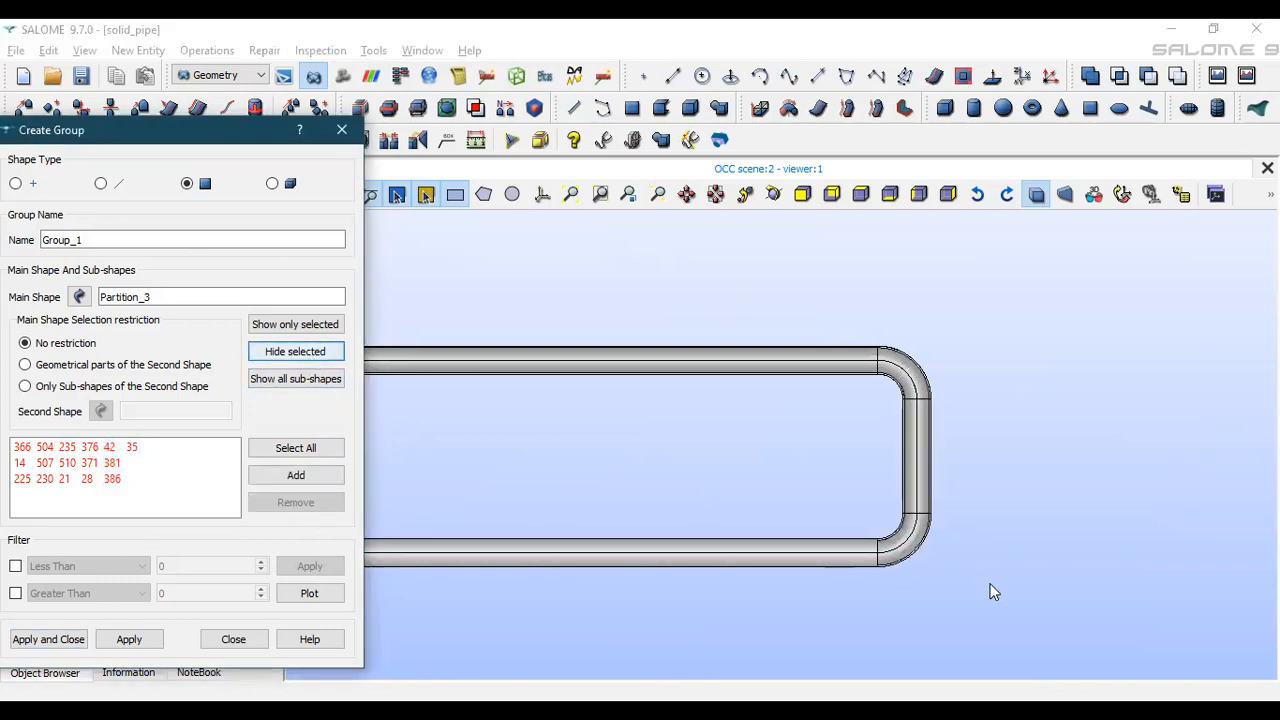
scroll(911, 572, up, 2)
scroll(909, 572, up, 3)
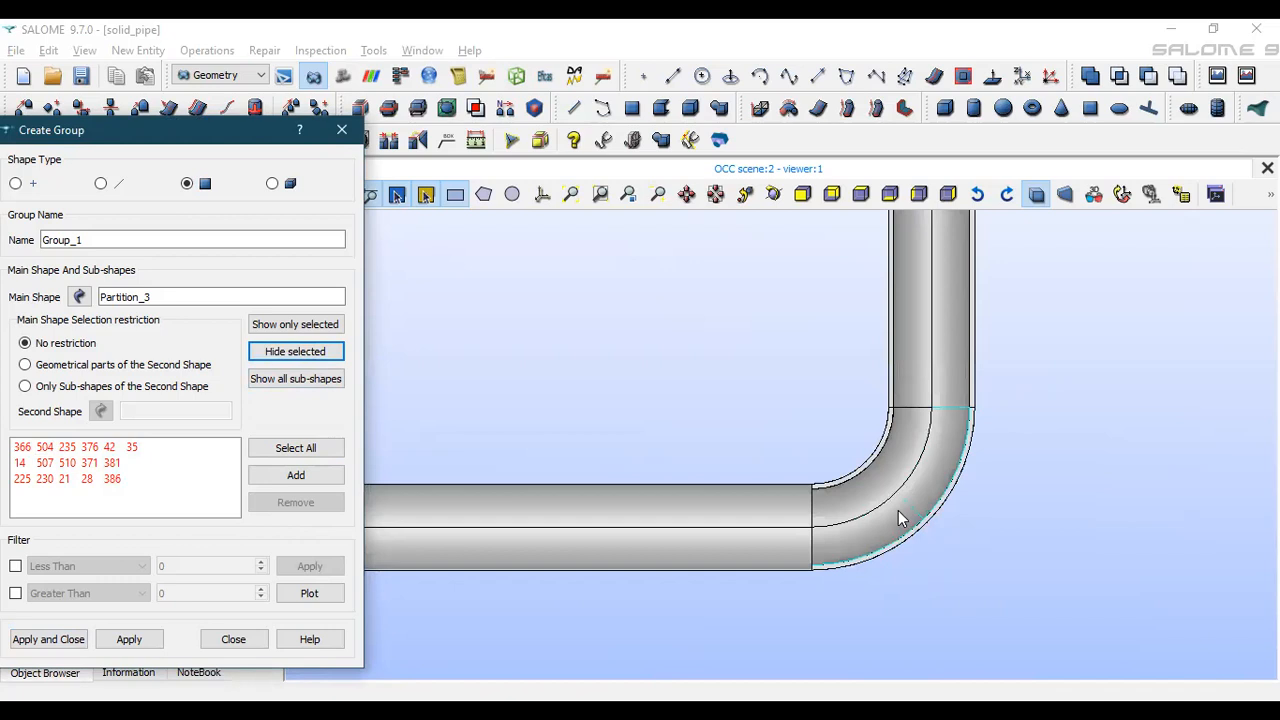
click(898, 518)
click(298, 476)
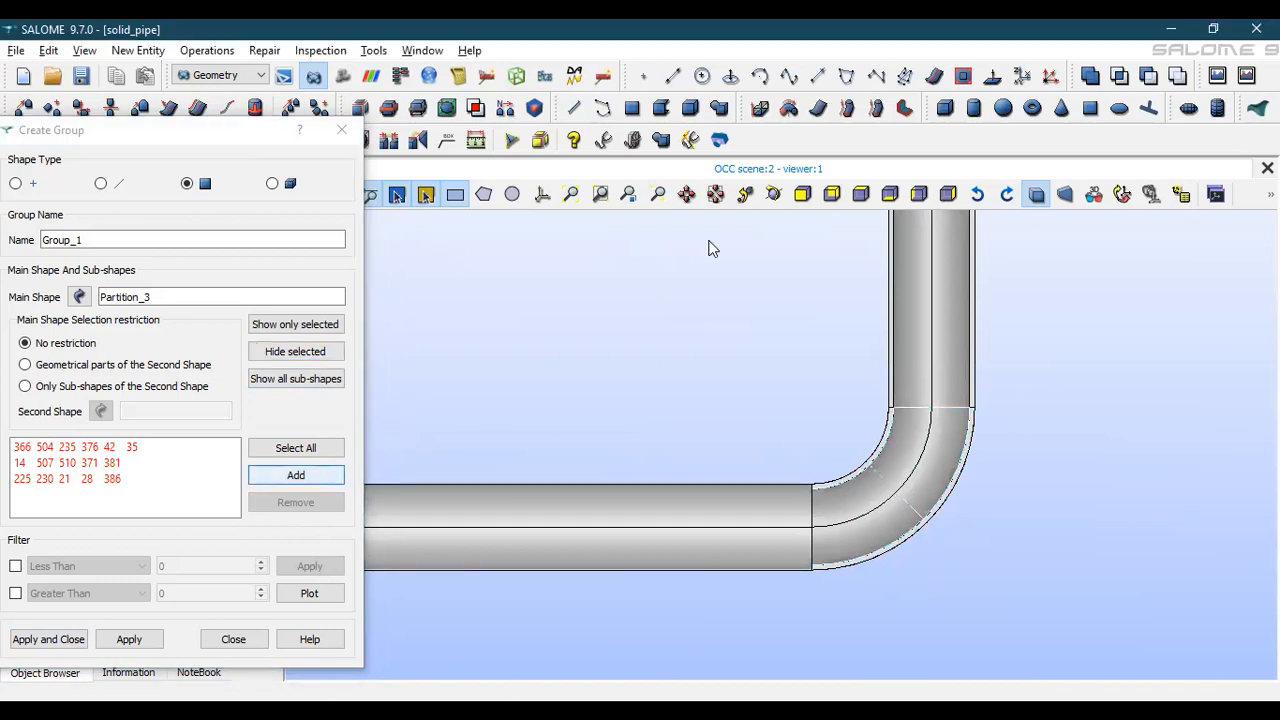
Hide the front outer faces of the short vertical section and of the bends at its two ends
scroll(658, 241, down, 5)
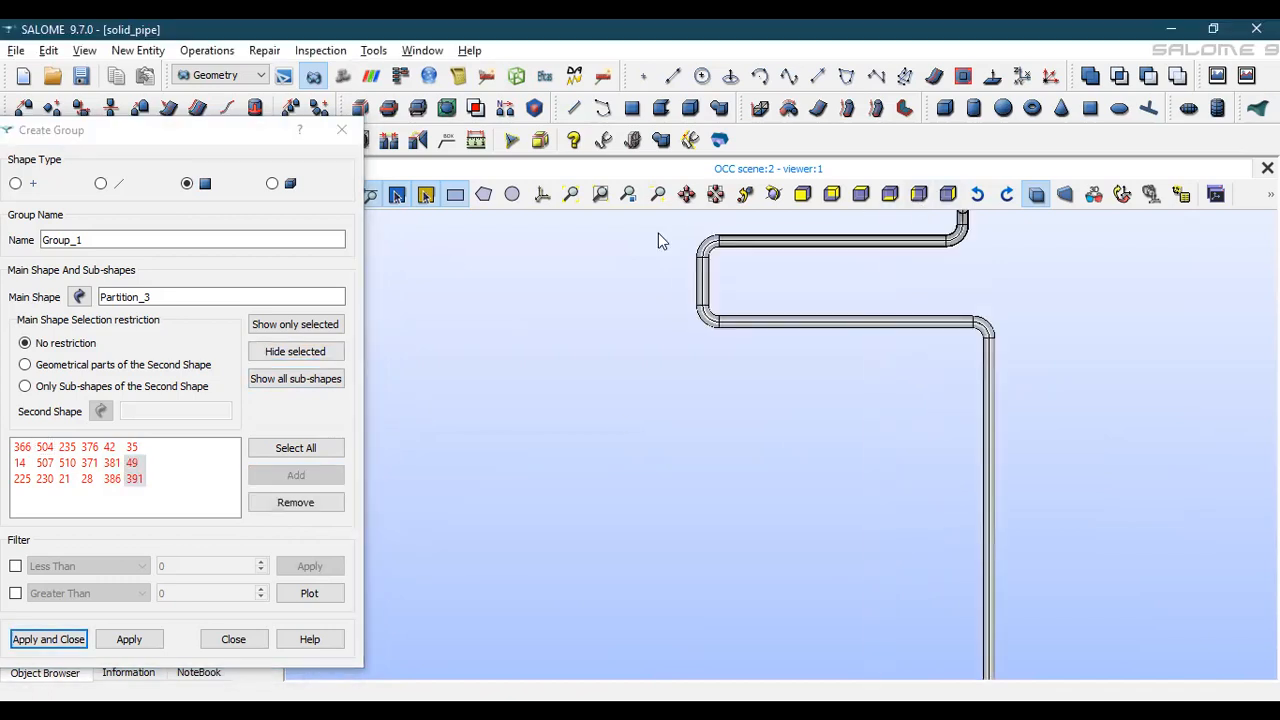
scroll(1010, 290, up, 10)
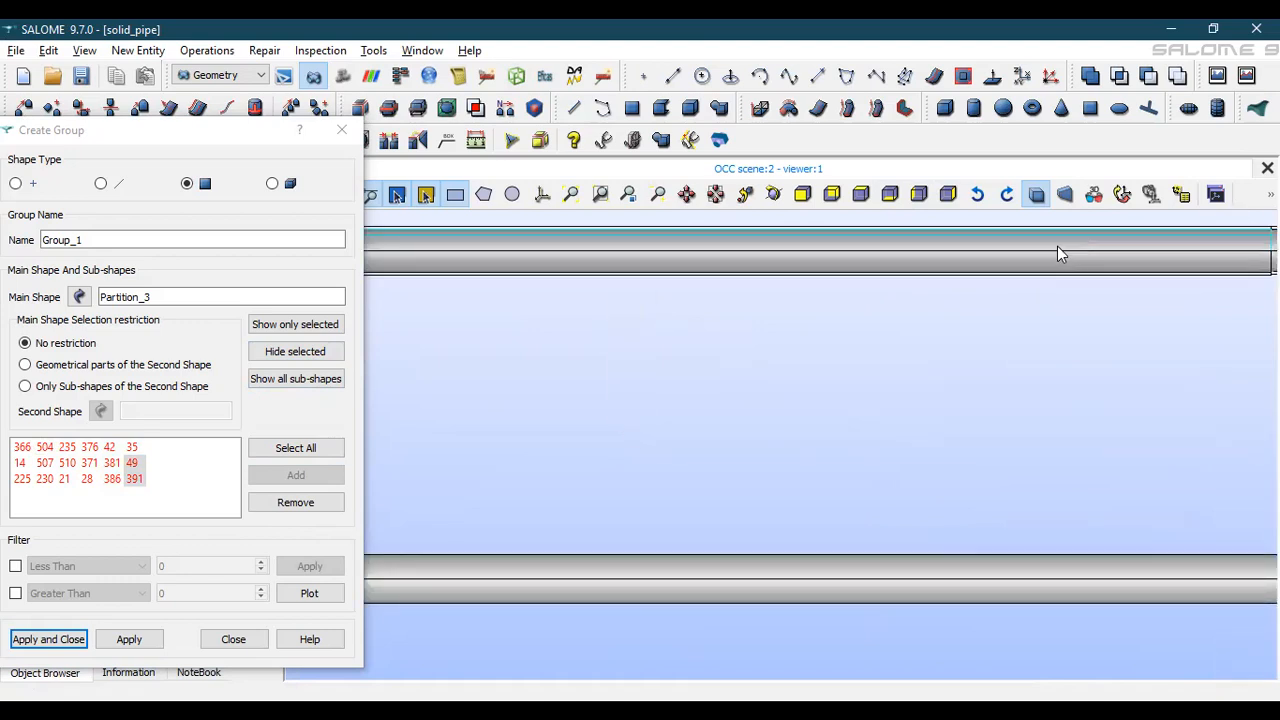
scroll(866, 278, down, 4)
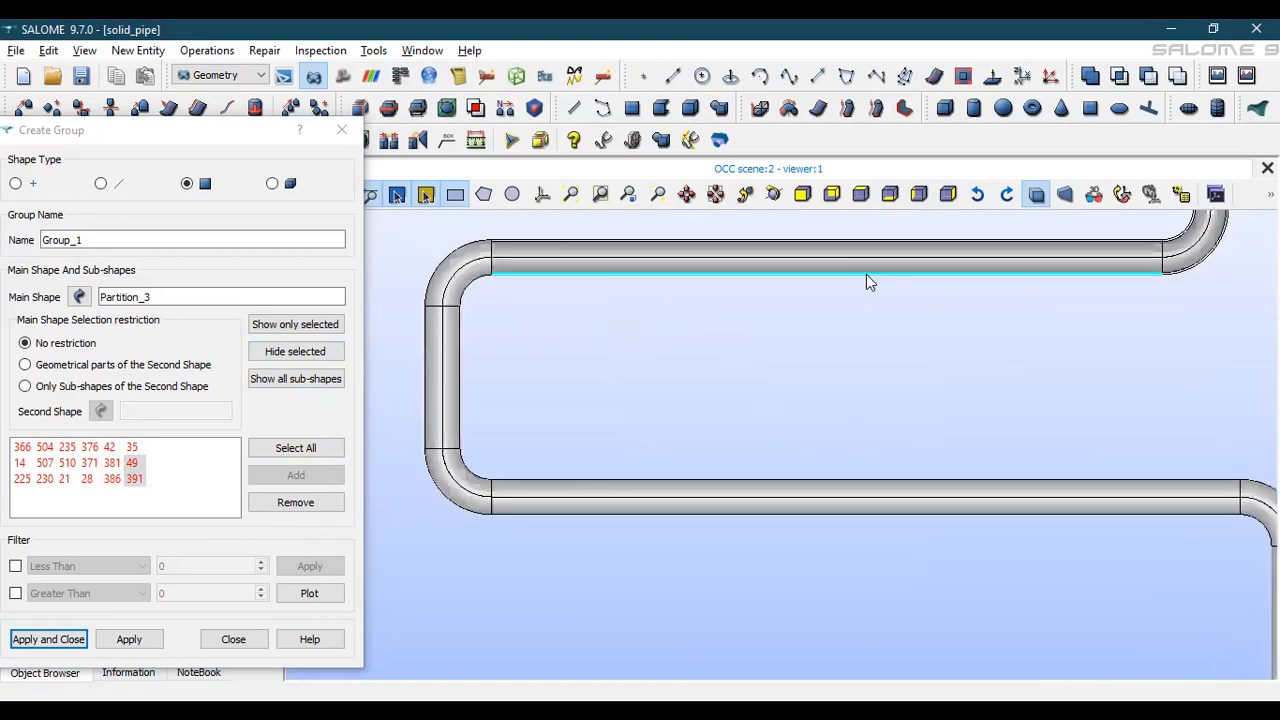
click(774, 195)
drag(1002, 289, 1020, 231)
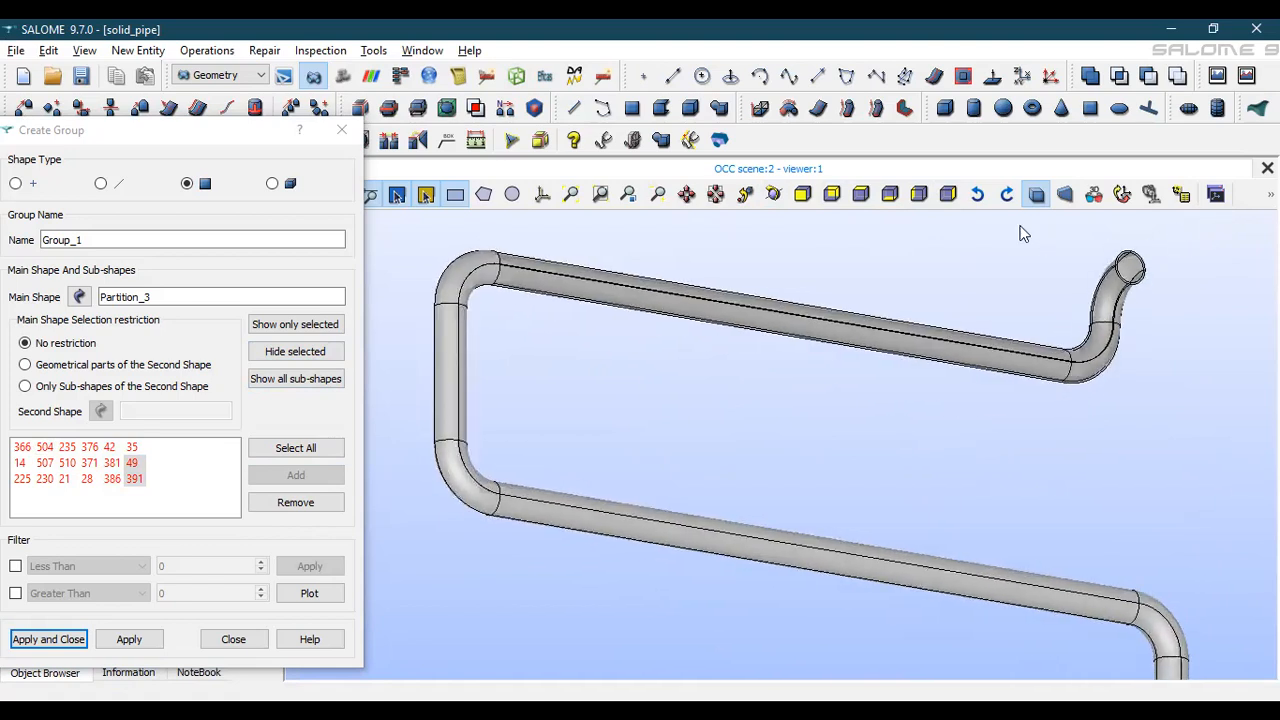
click(948, 194)
scroll(737, 232, up, 5)
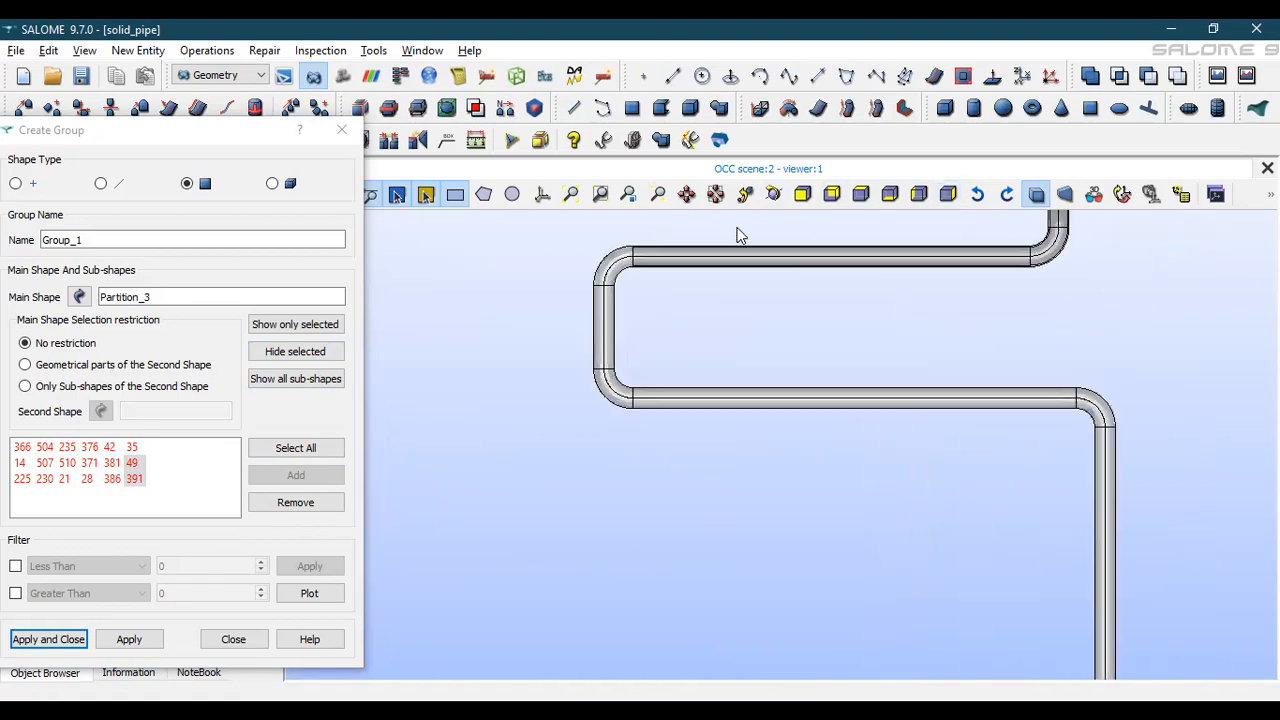
click(596, 264)
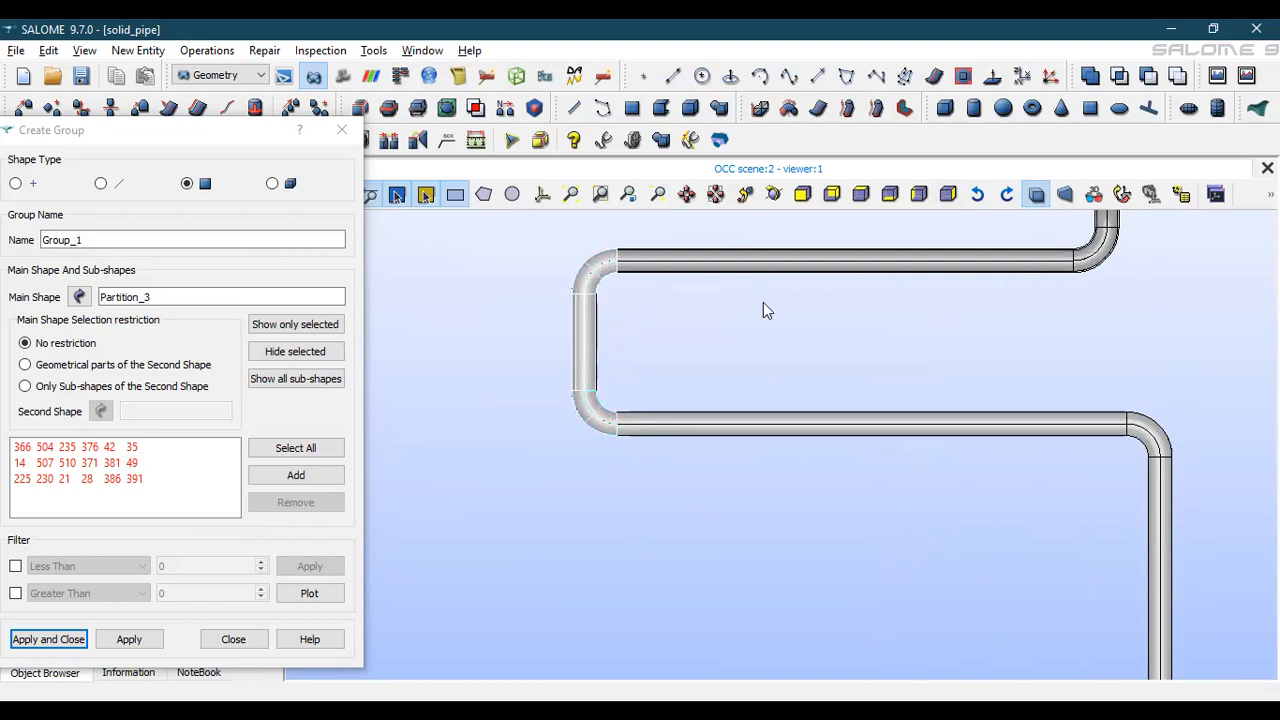
click(320, 359)
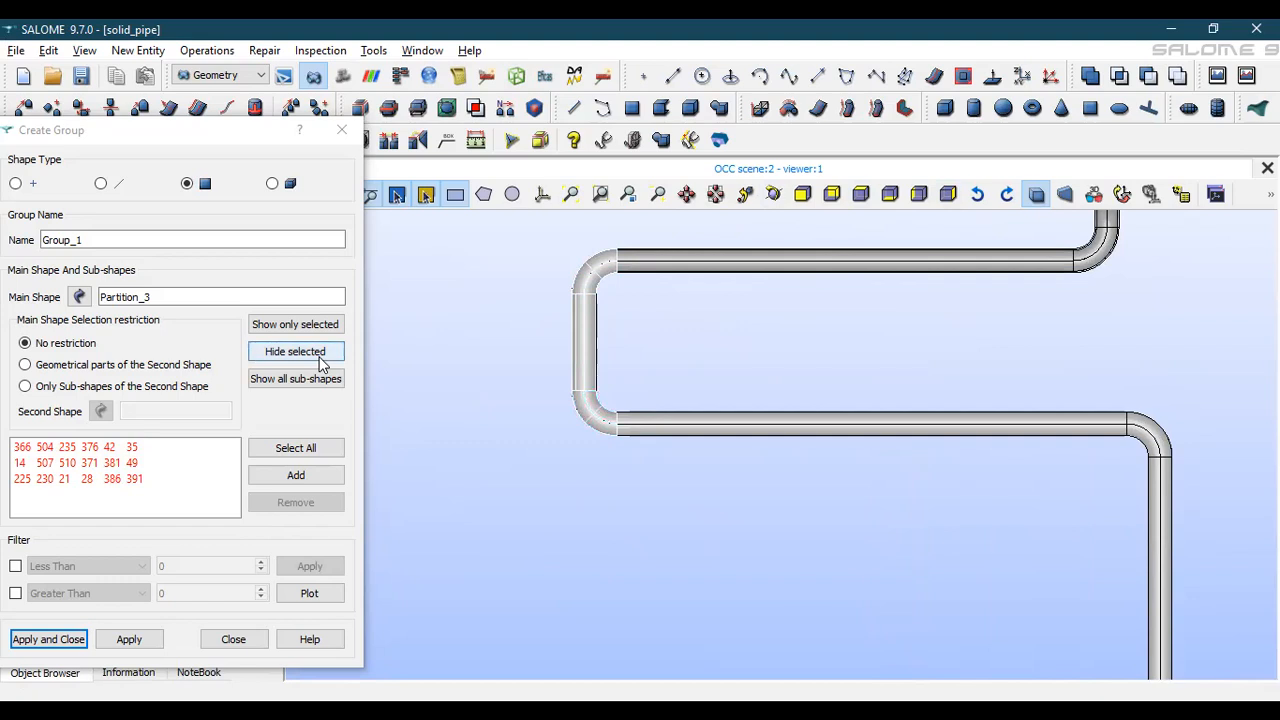
Add the six exposed front inner faces of the short vertical section and its two bends to the group
click(593, 264)
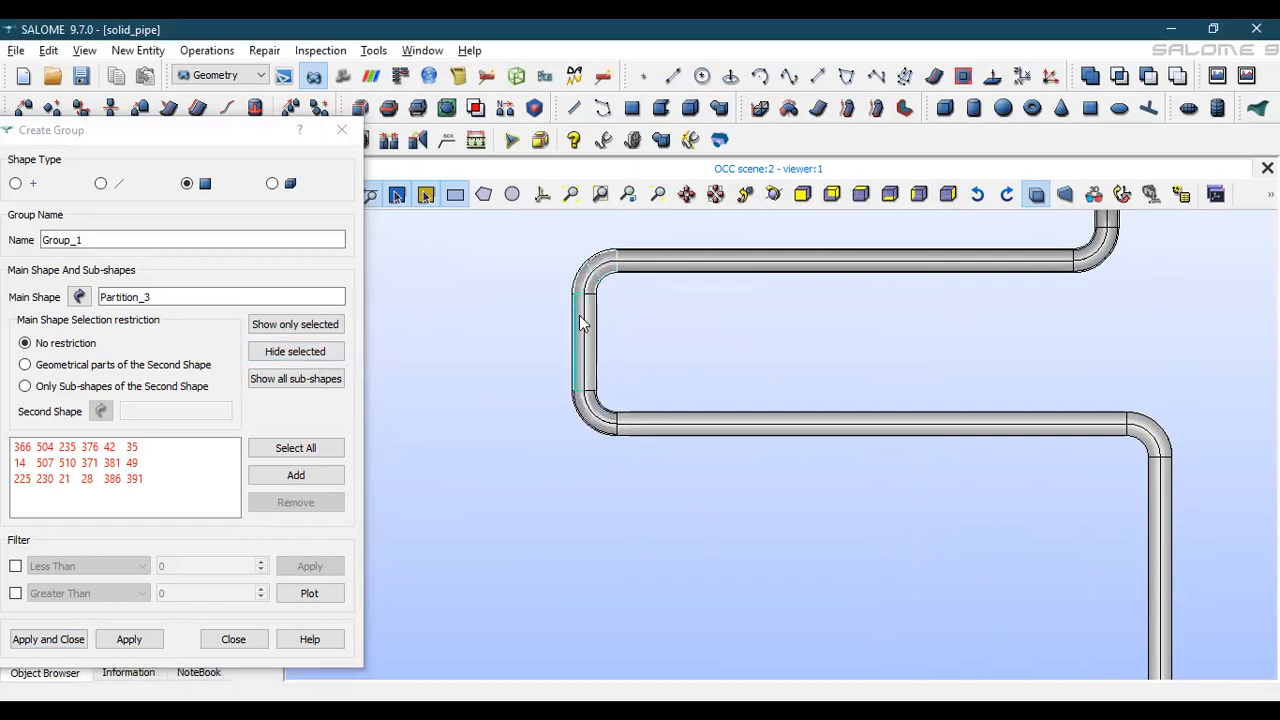
shift+click(582, 322)
shift+click(583, 405)
click(318, 477)
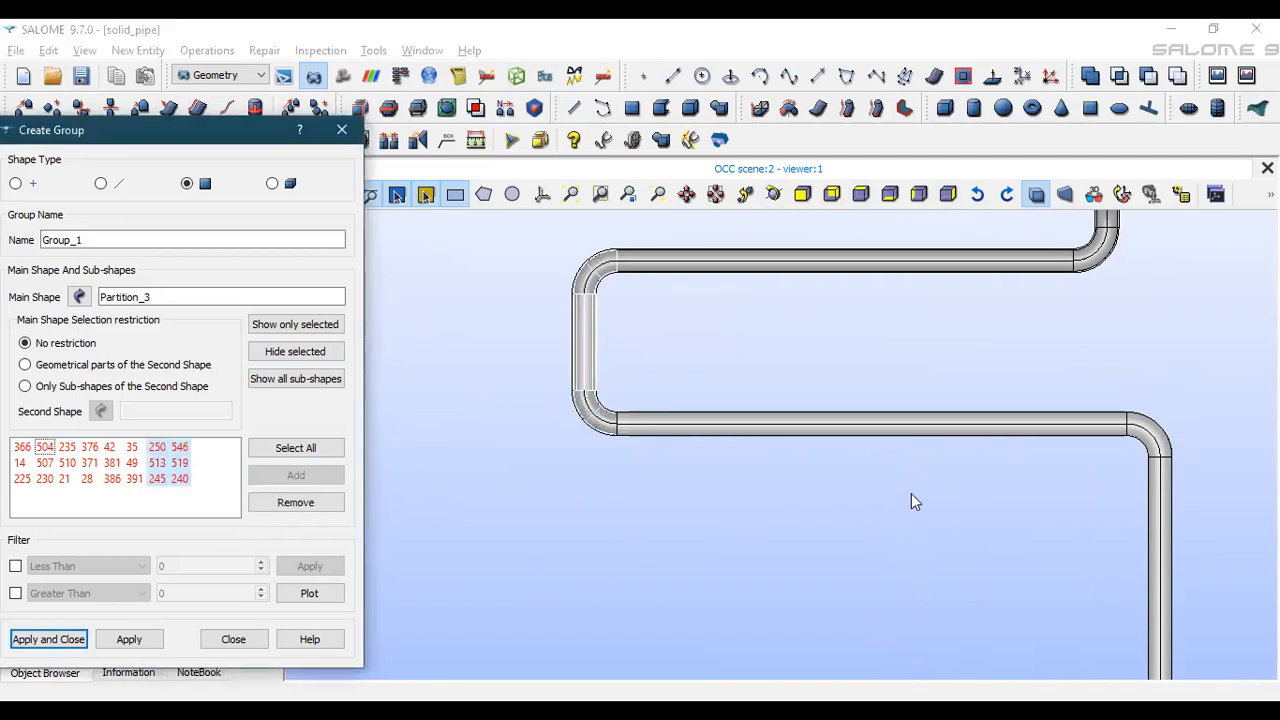
Hide the front outer faces of the lower horizontal run and the bend into the long vertical pipe, and add their four inner faces to the group
click(945, 422)
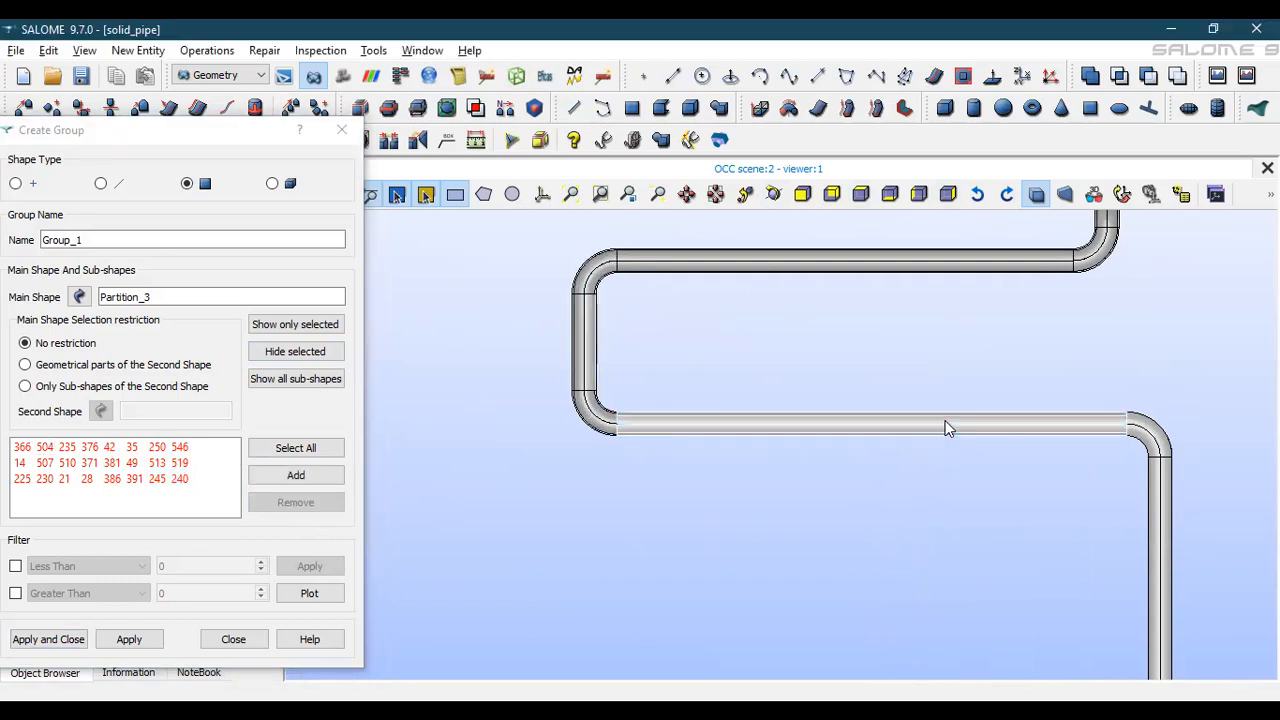
click(295, 351)
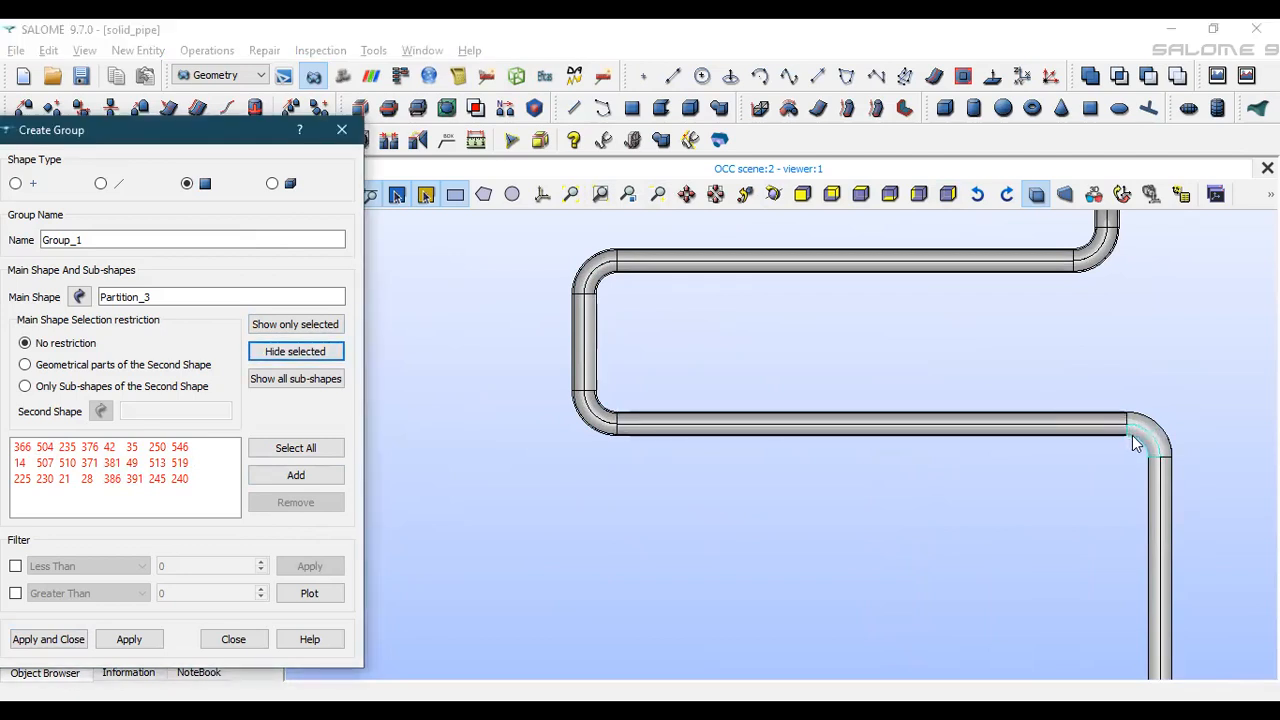
click(1137, 434)
click(300, 350)
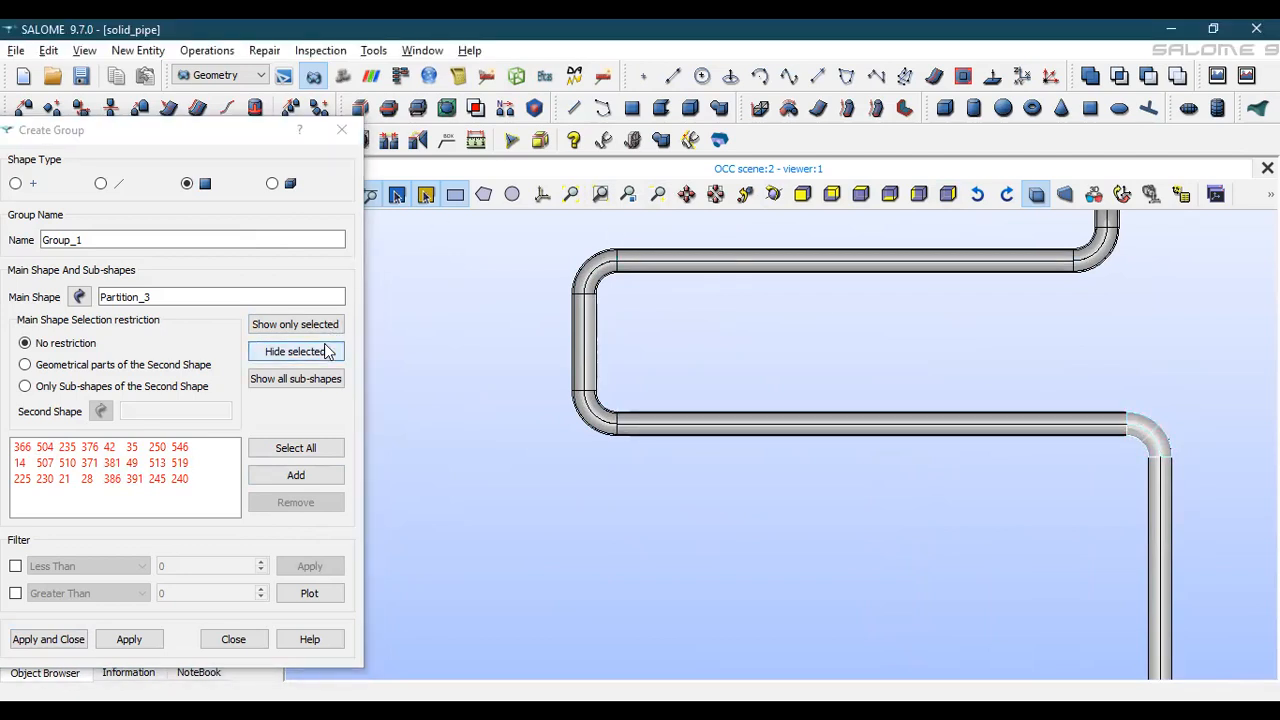
click(798, 428)
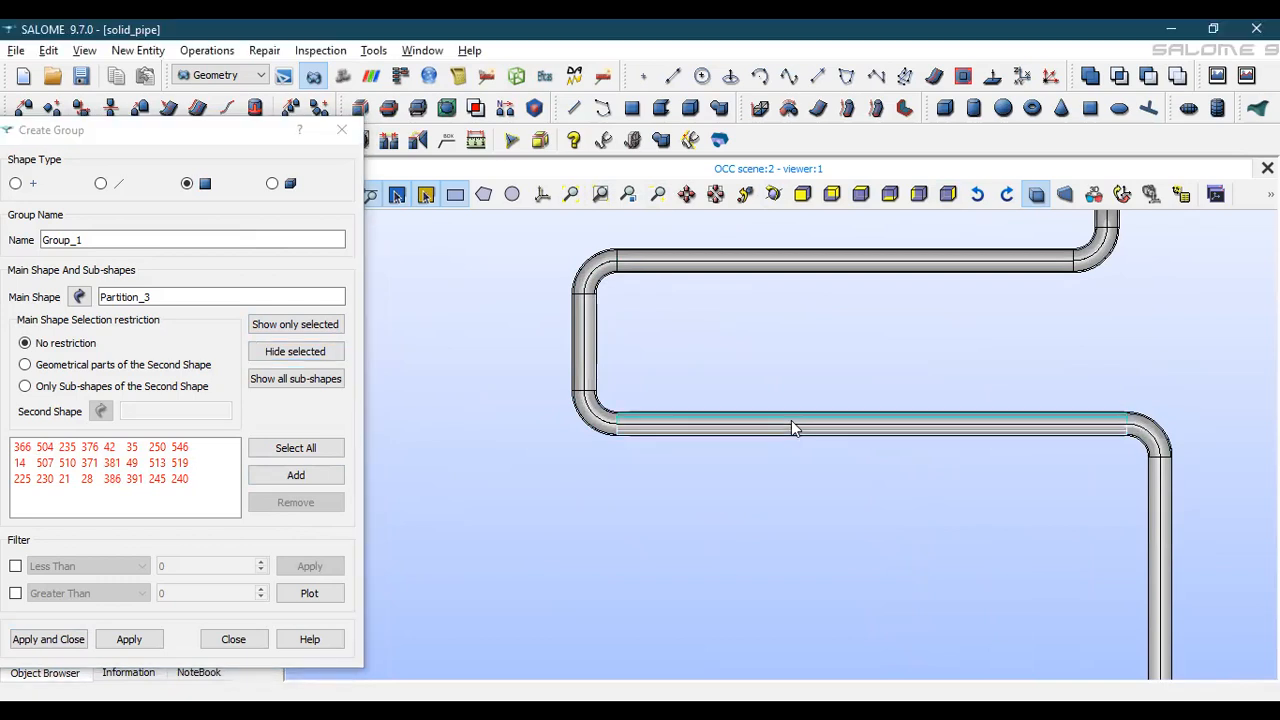
shift+click(1155, 437)
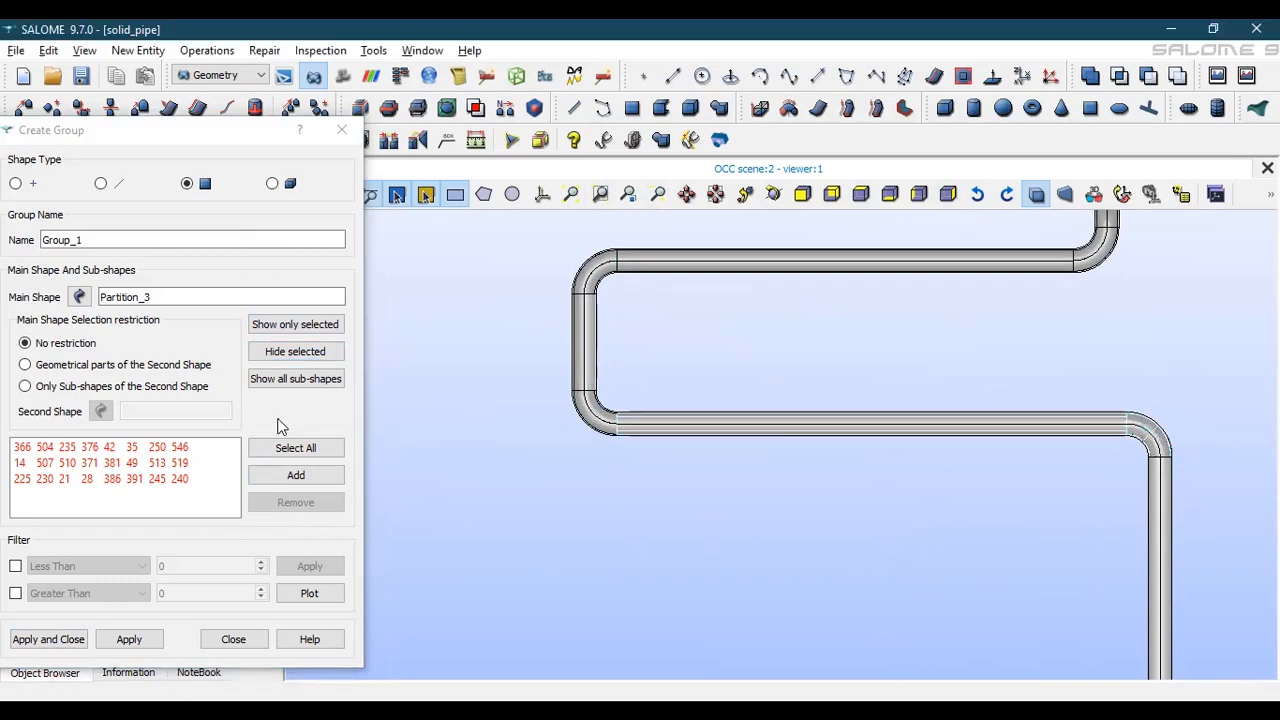
click(302, 478)
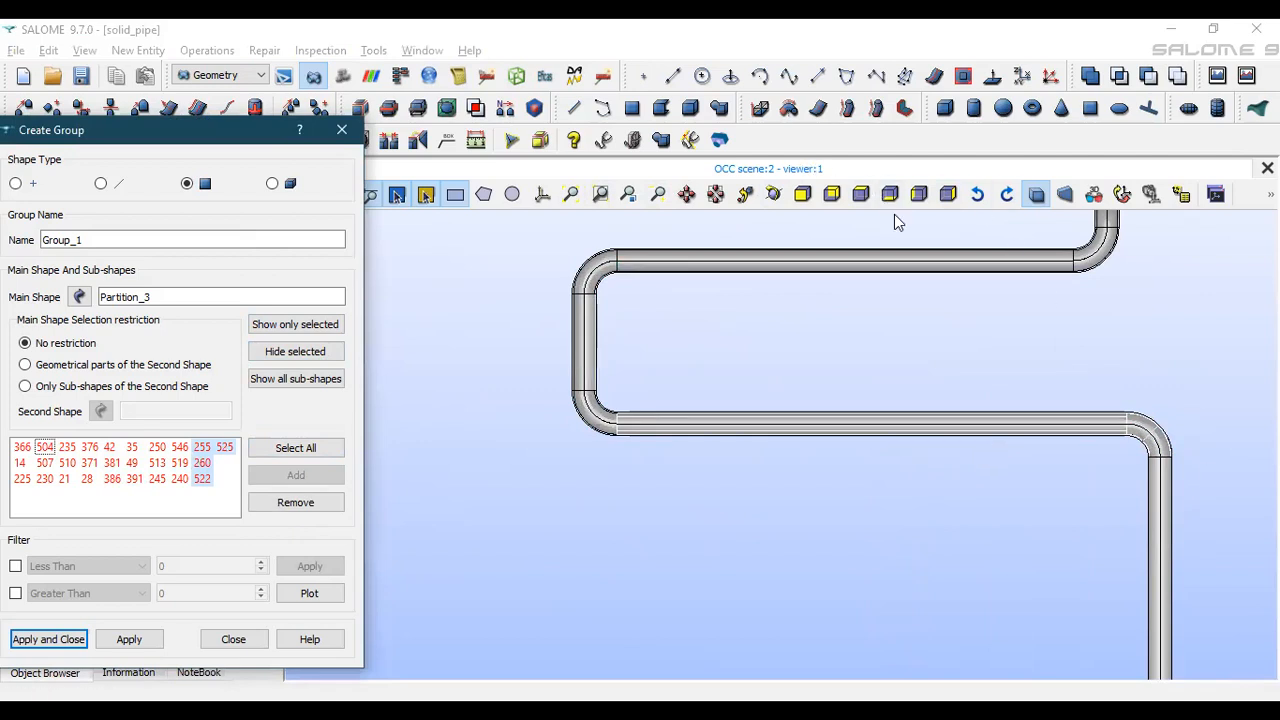
Hide the rear outer faces of the lower horizontal run and its bend into the long vertical pipe, and add their inner faces to the group
click(919, 196)
scroll(772, 285, up, 3)
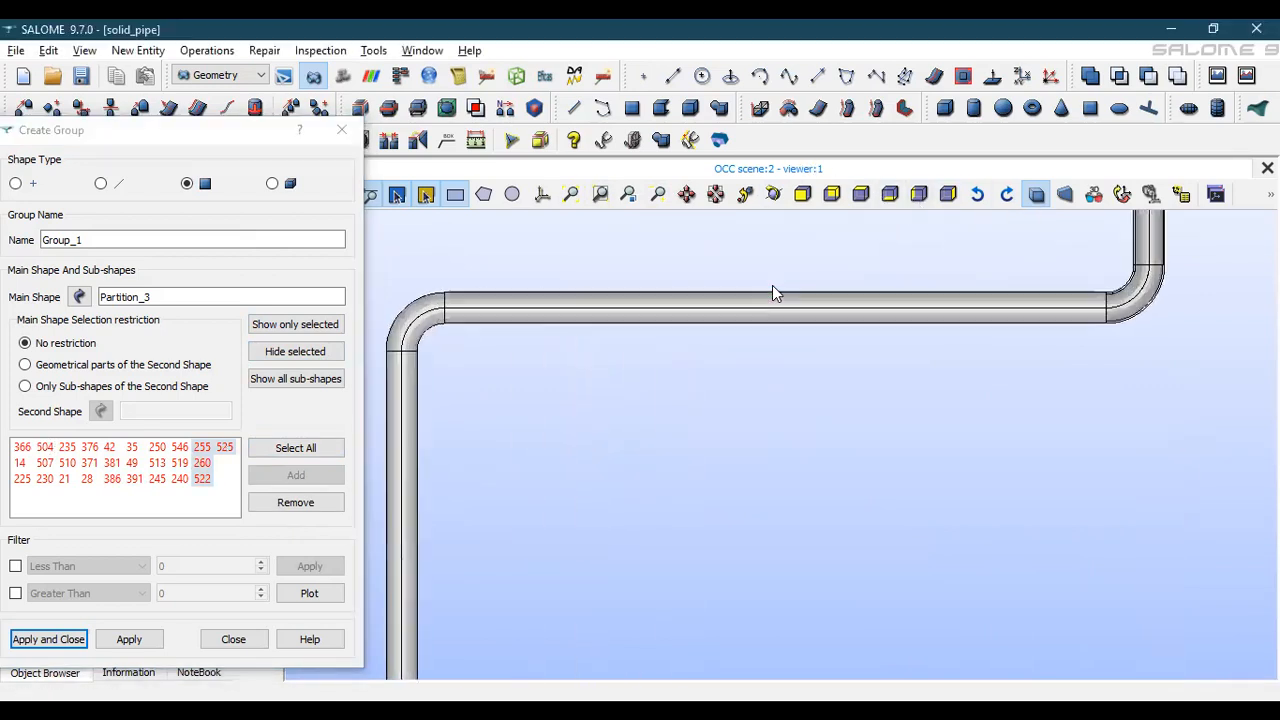
click(845, 300)
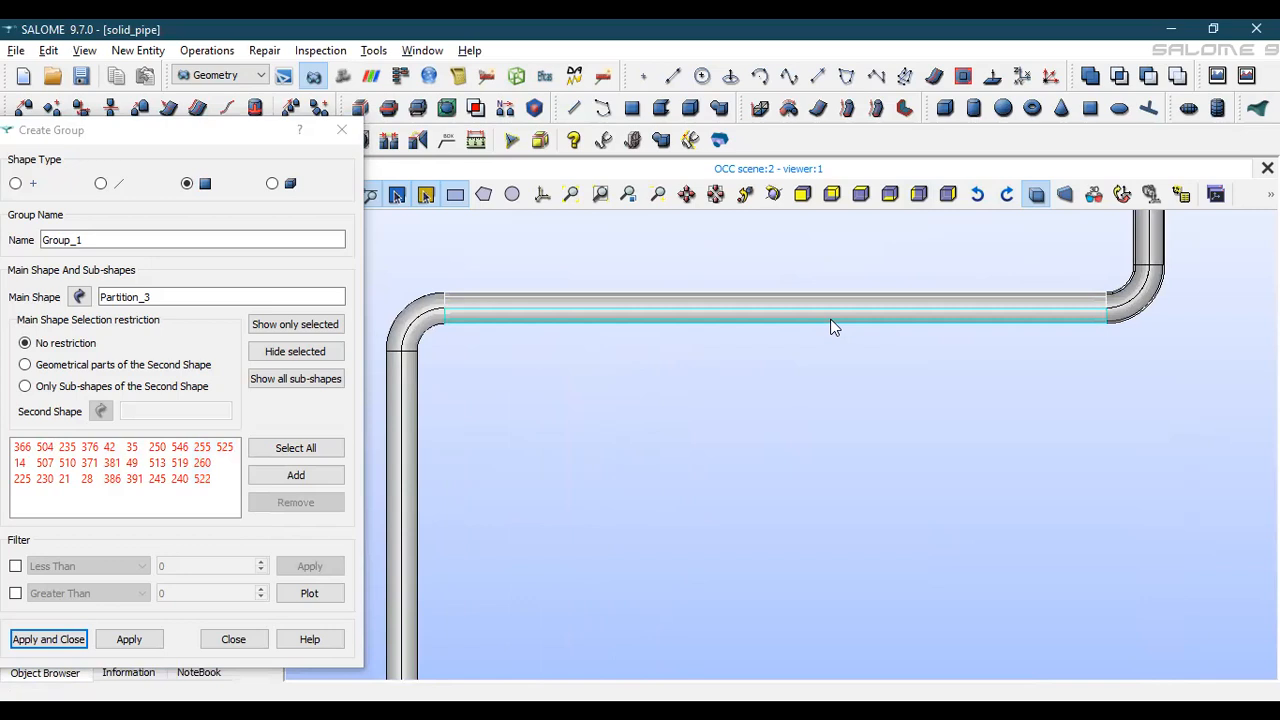
click(306, 360)
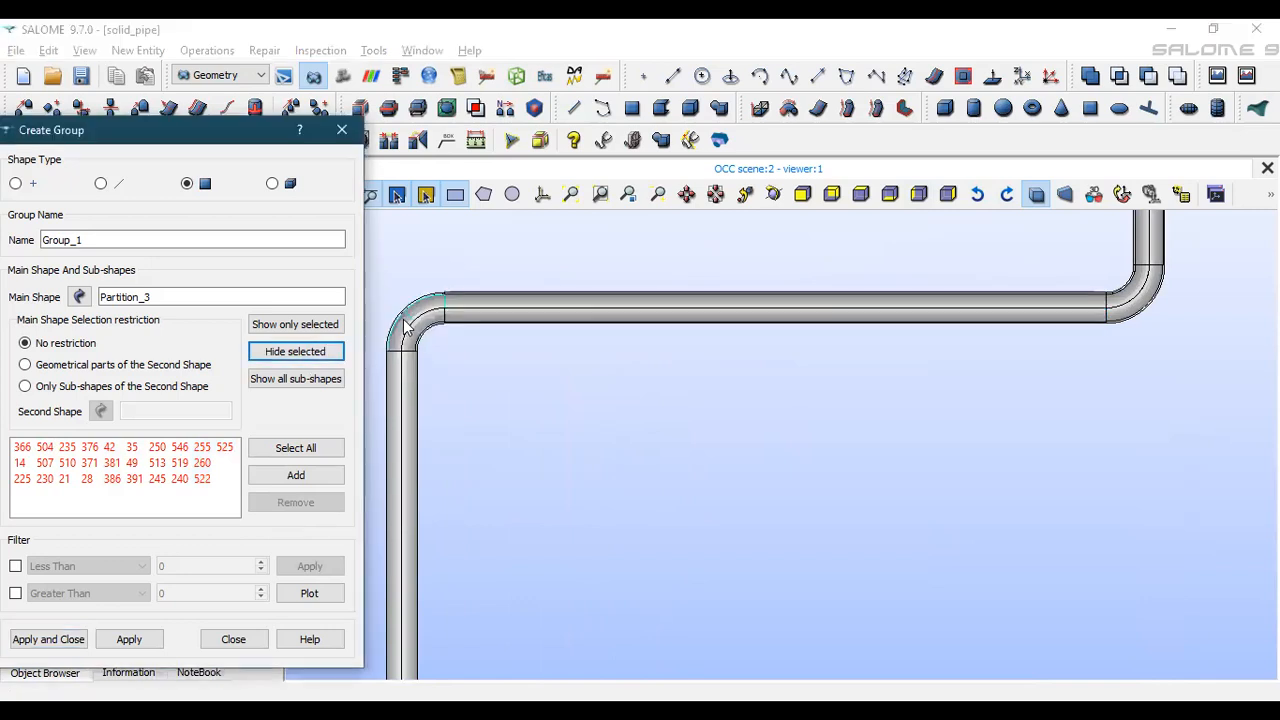
click(410, 352)
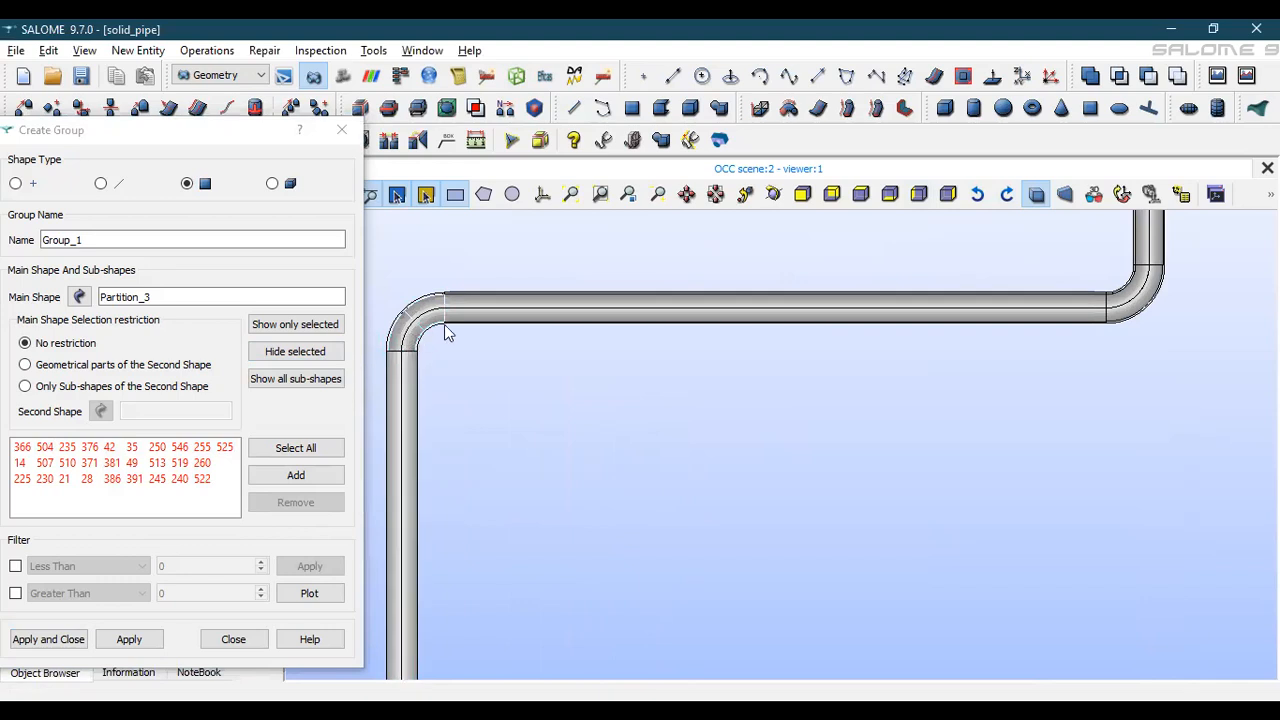
click(469, 305)
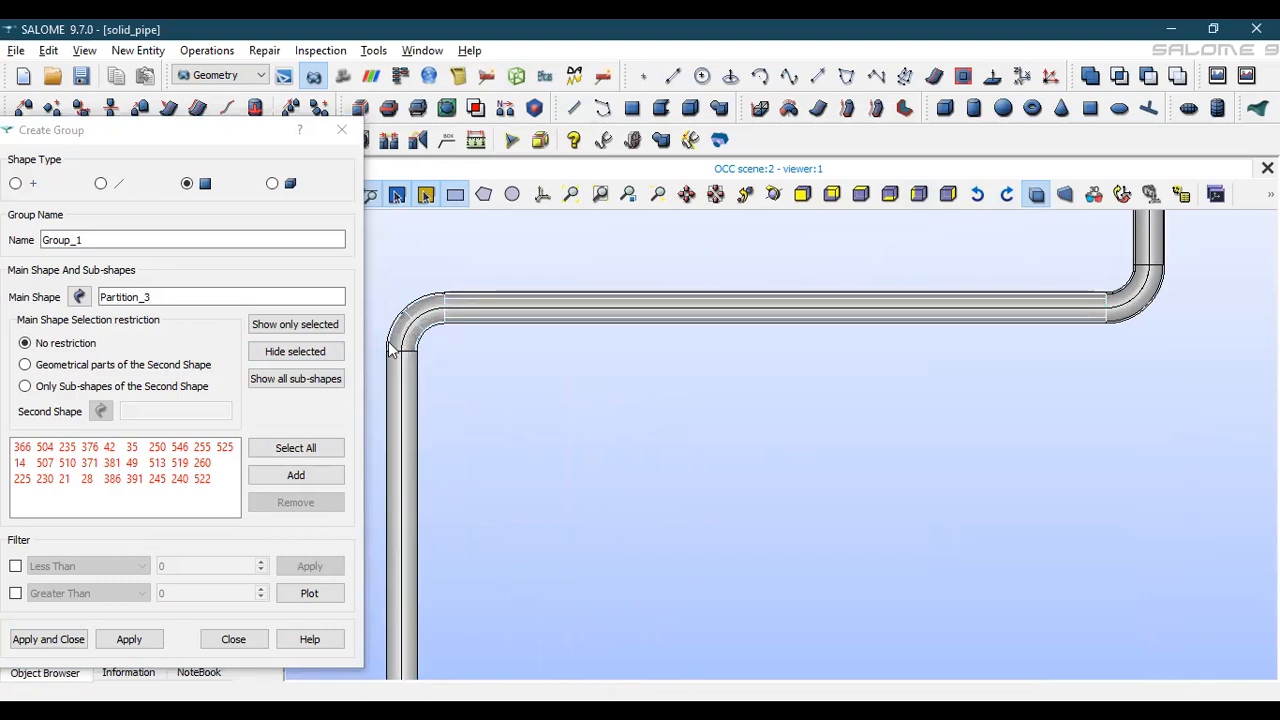
click(295, 477)
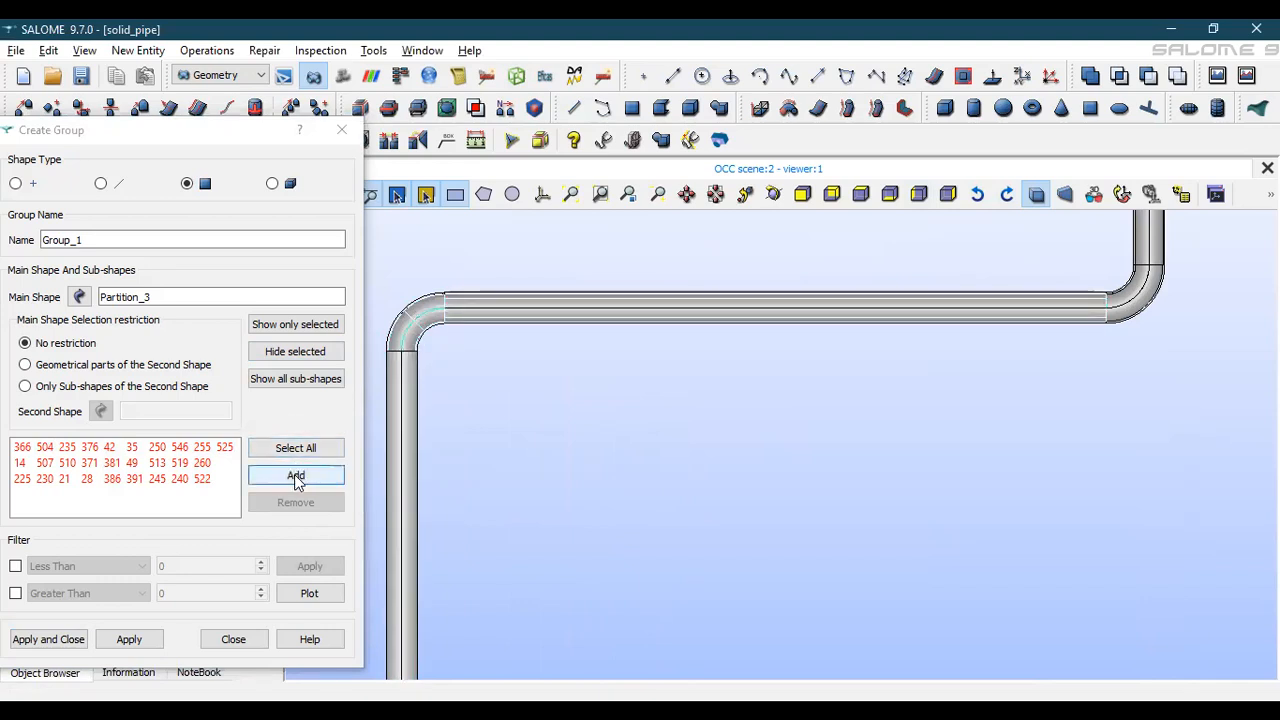
Add the selected bend faces to the group, and hide the long vertical pipe's rear outer faces to add its rear inner faces
click(295, 476)
drag(181, 510, 236, 511)
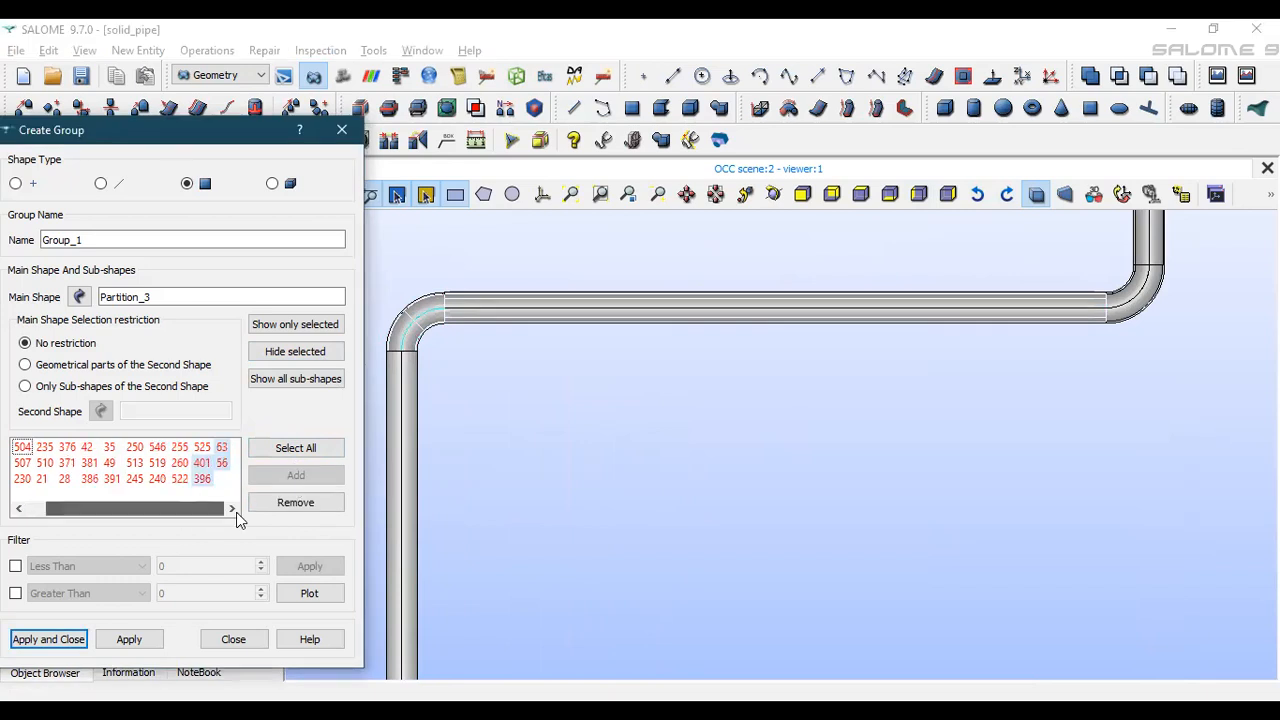
click(405, 474)
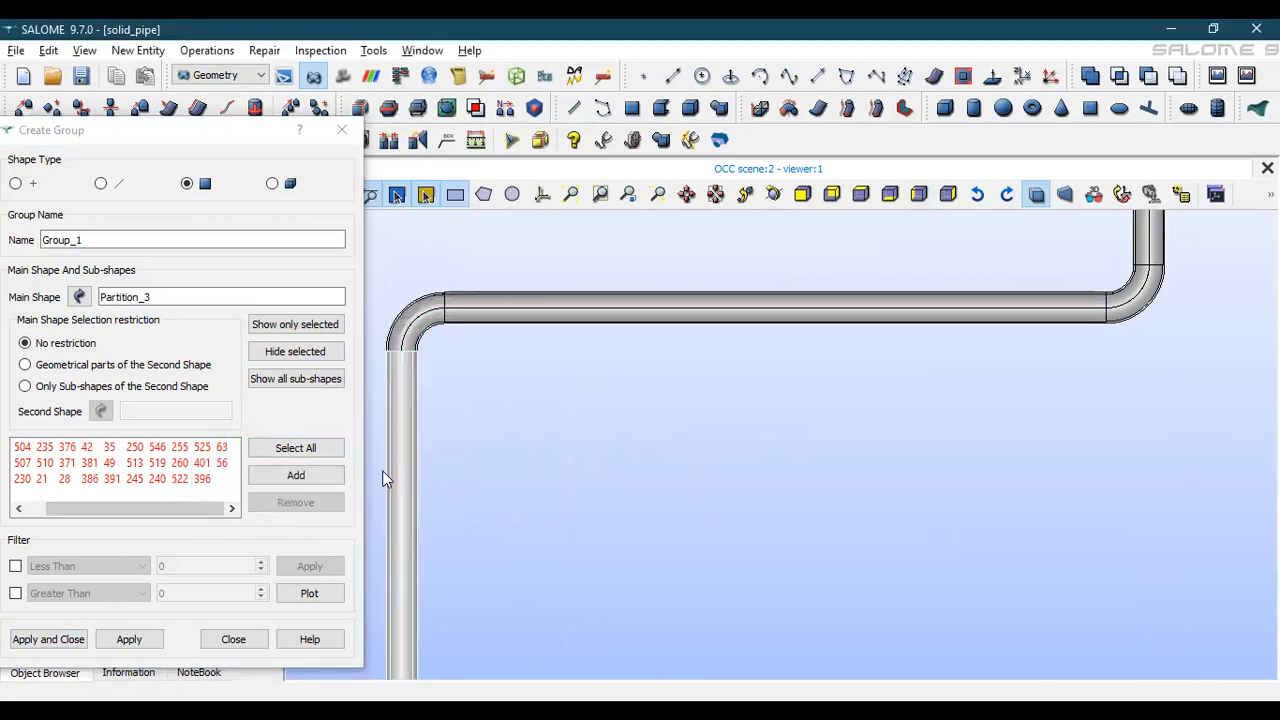
click(310, 358)
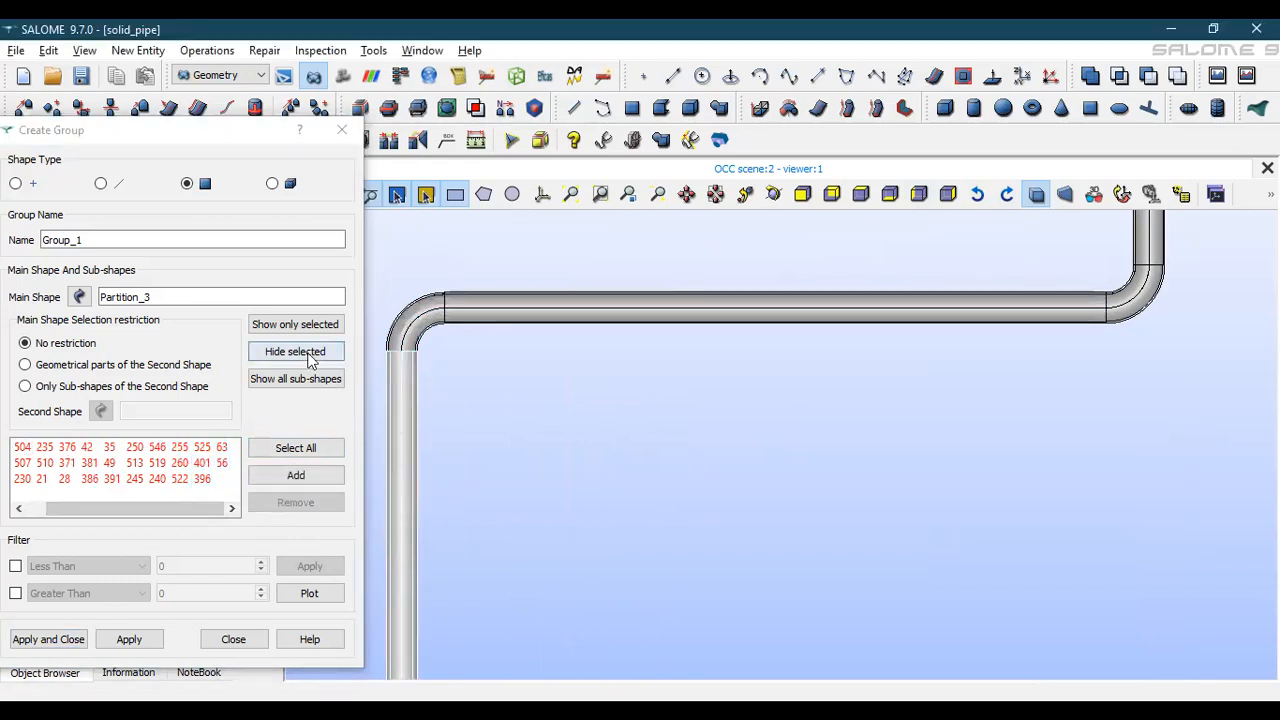
click(405, 420)
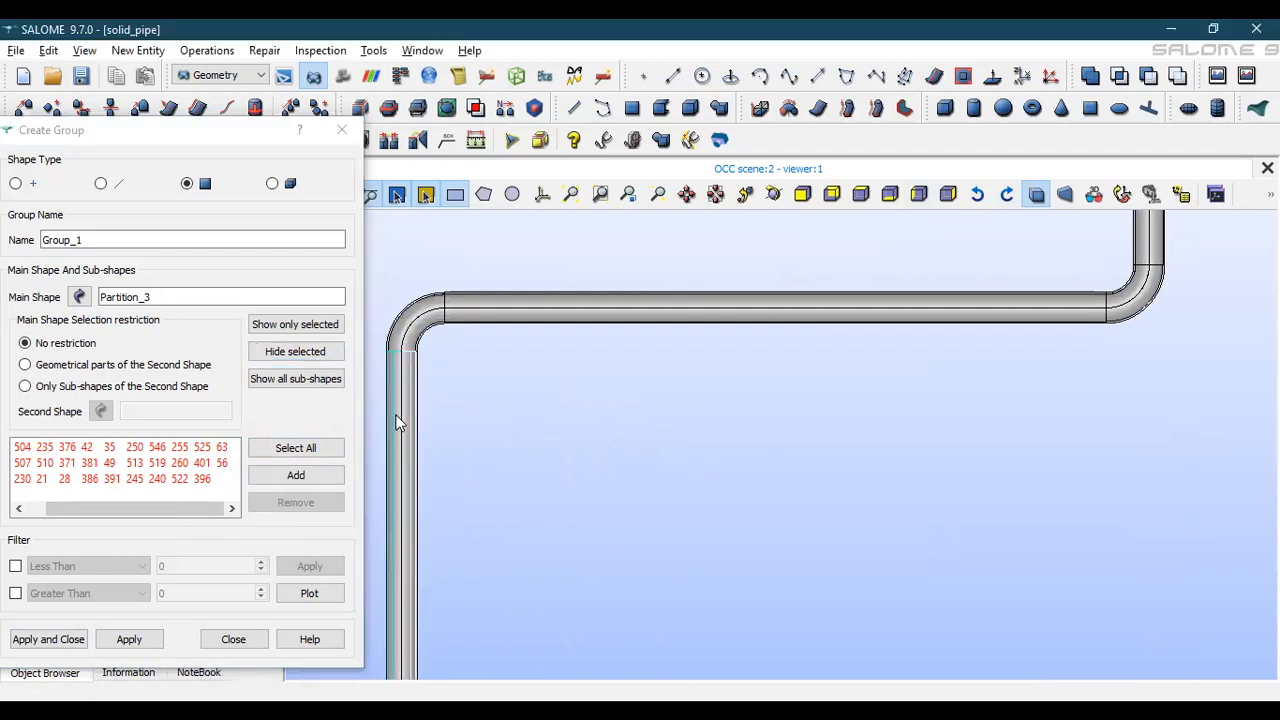
click(300, 476)
Hide the front outer faces of the long vertical pipe and add its front inner faces to the group
click(948, 197)
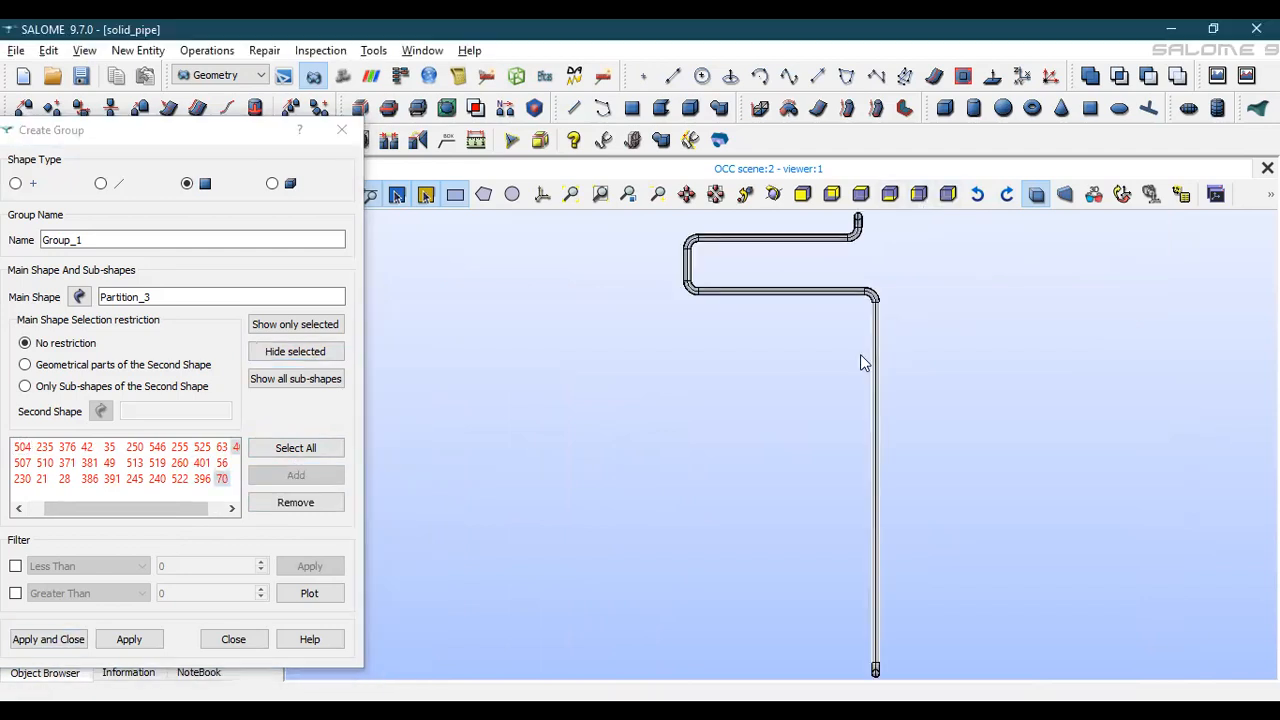
scroll(860, 354, up, 5)
click(926, 340)
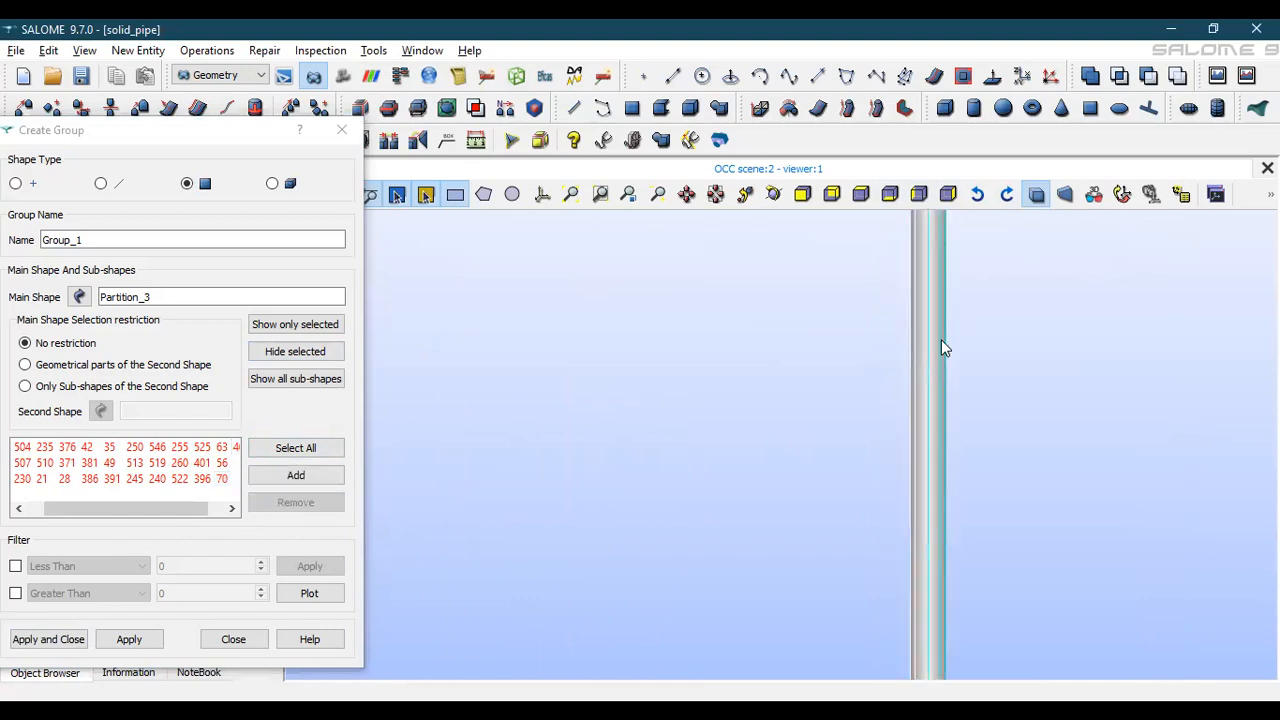
click(292, 355)
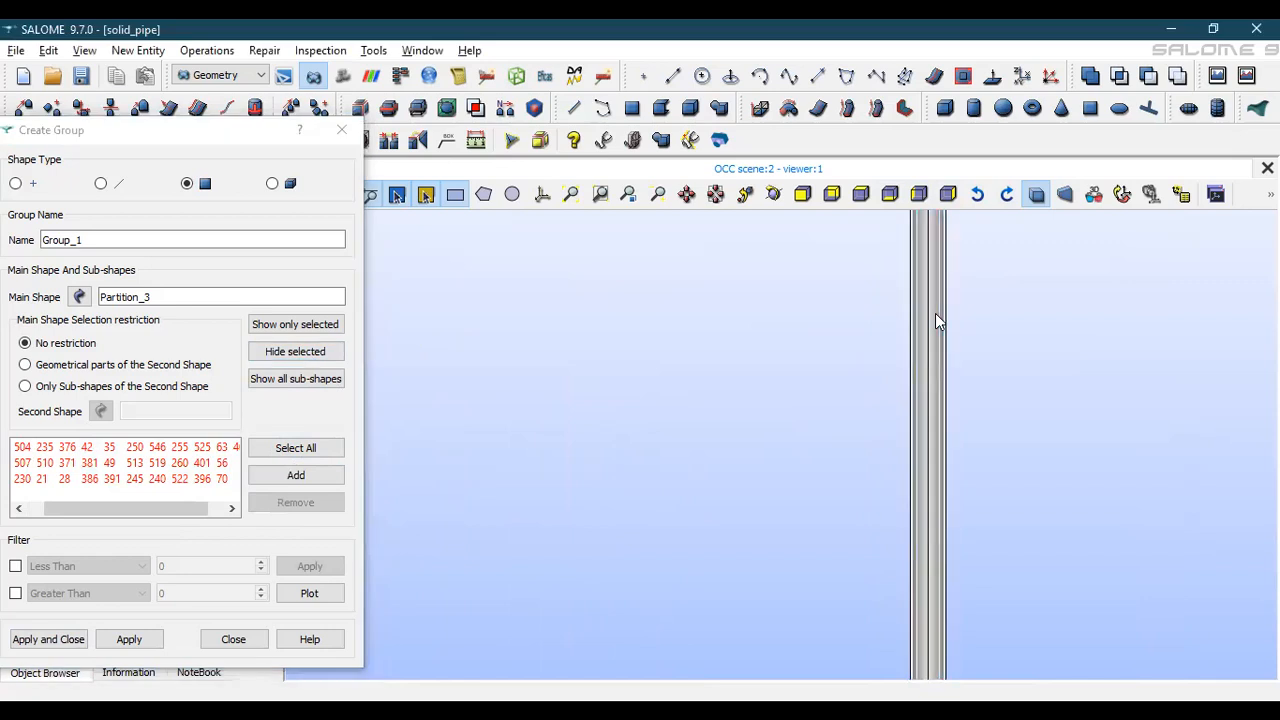
click(296, 475)
drag(197, 508, 230, 508)
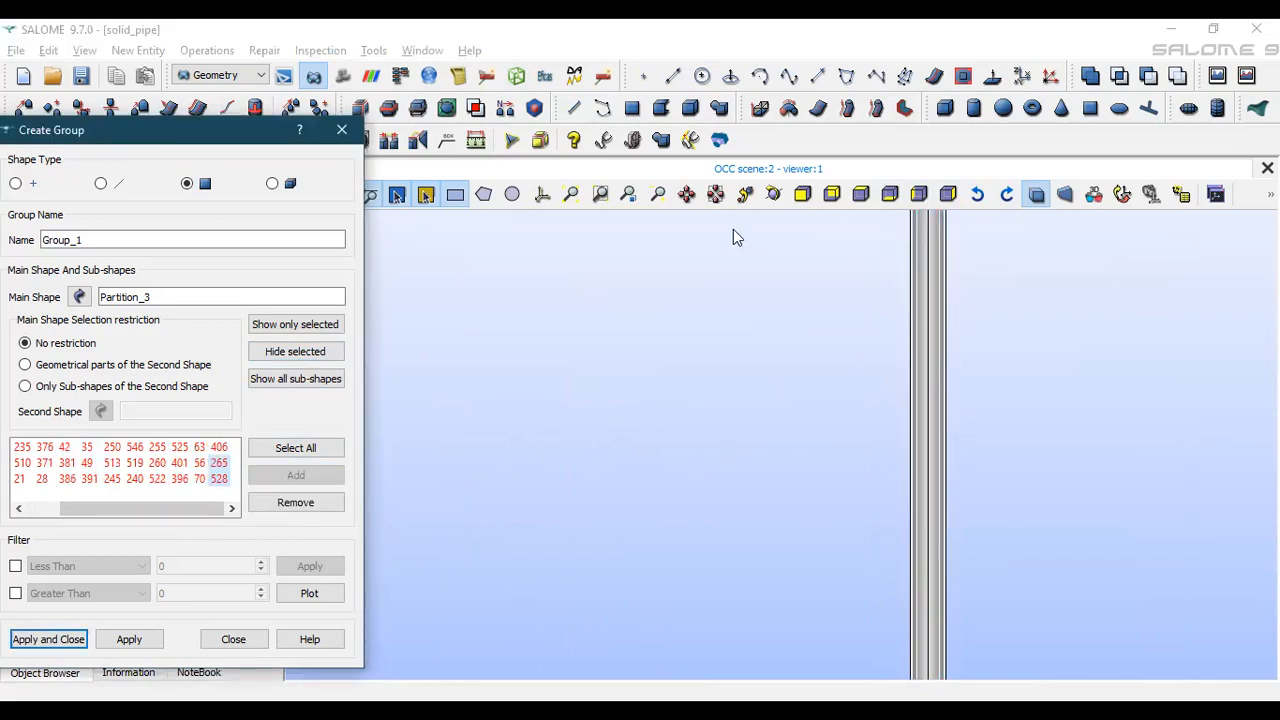
Hide the front outer faces of the bend at the pipe's lower end and add its two front inner faces to the group
drag(1230, 122, 930, 78)
click(689, 196)
drag(771, 500, 801, 540)
scroll(782, 565, down, 3)
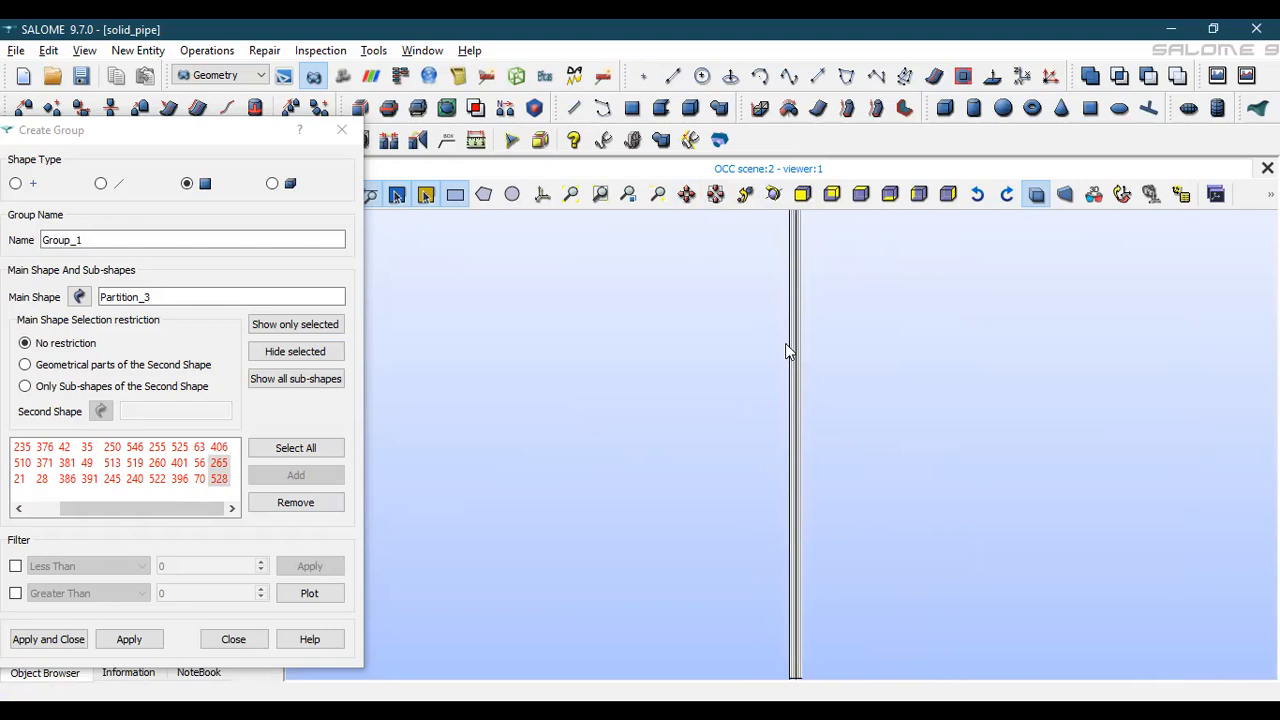
click(689, 195)
drag(829, 594, 846, 251)
scroll(840, 297, up, 4)
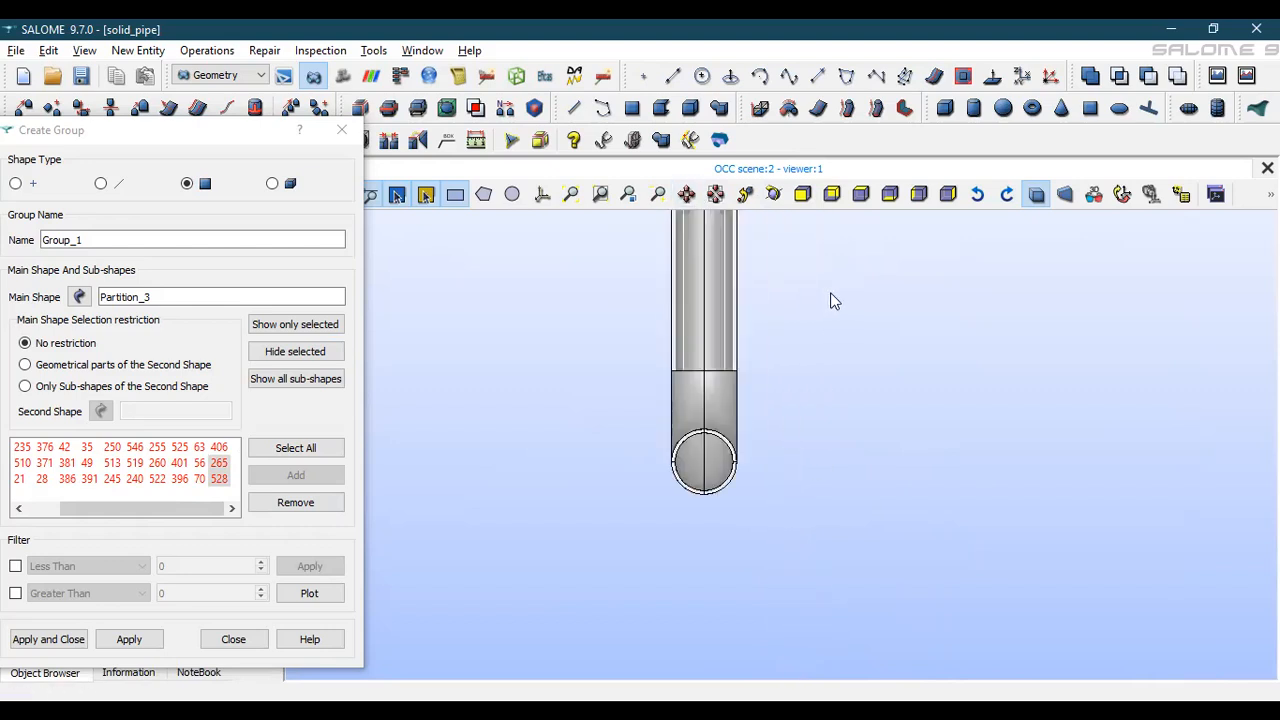
click(720, 394)
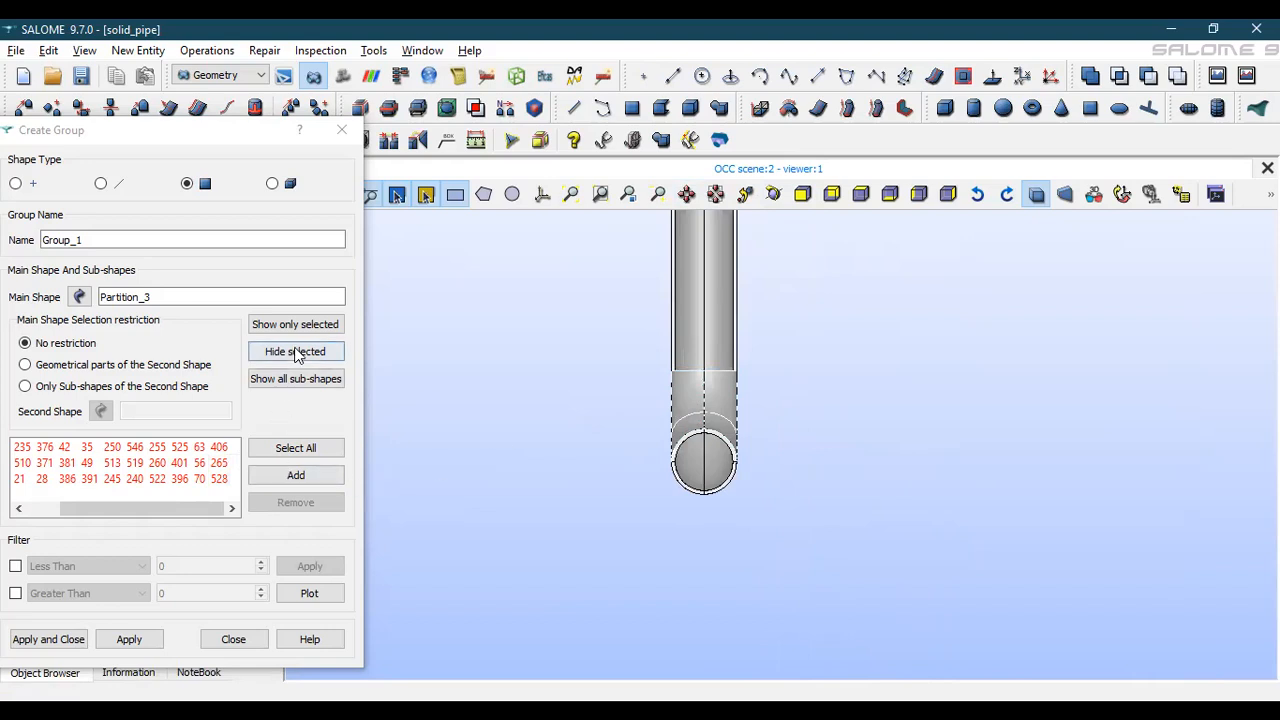
click(295, 350)
click(716, 399)
shift+click(684, 392)
click(322, 477)
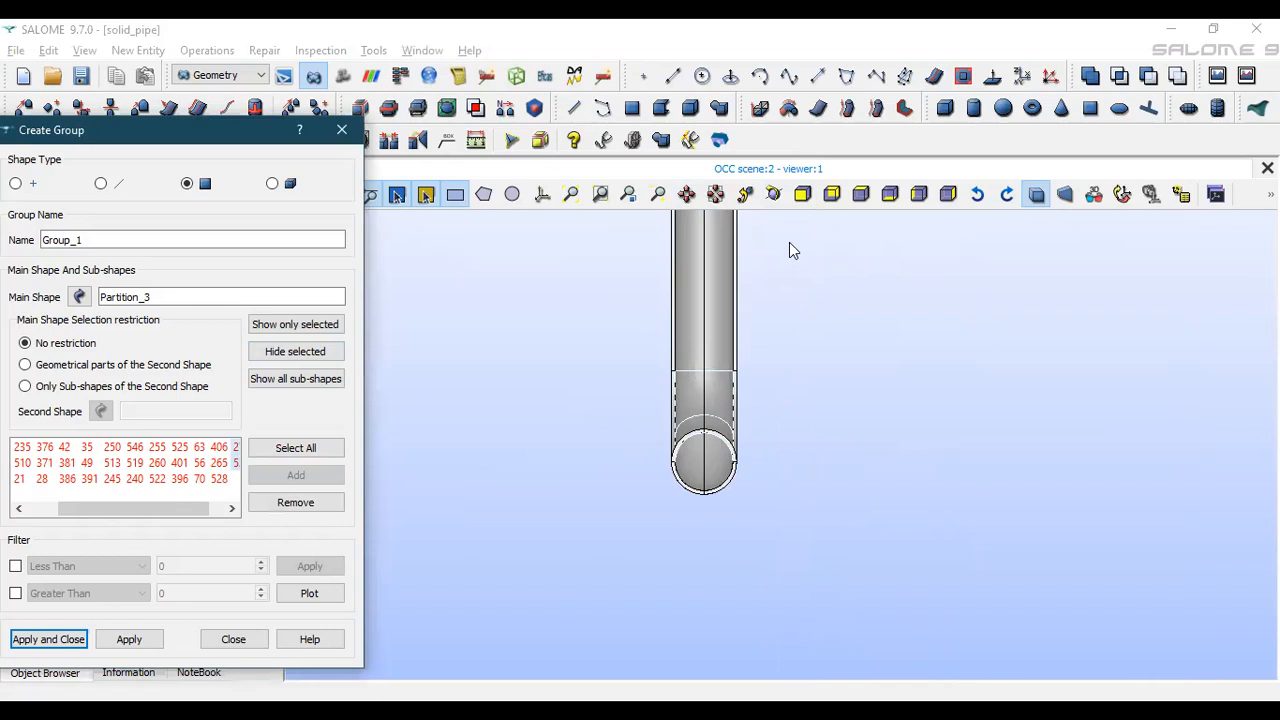
Hide the rear outer faces of the bend at the pipe's lower end and add its rear inner faces to the group
click(920, 196)
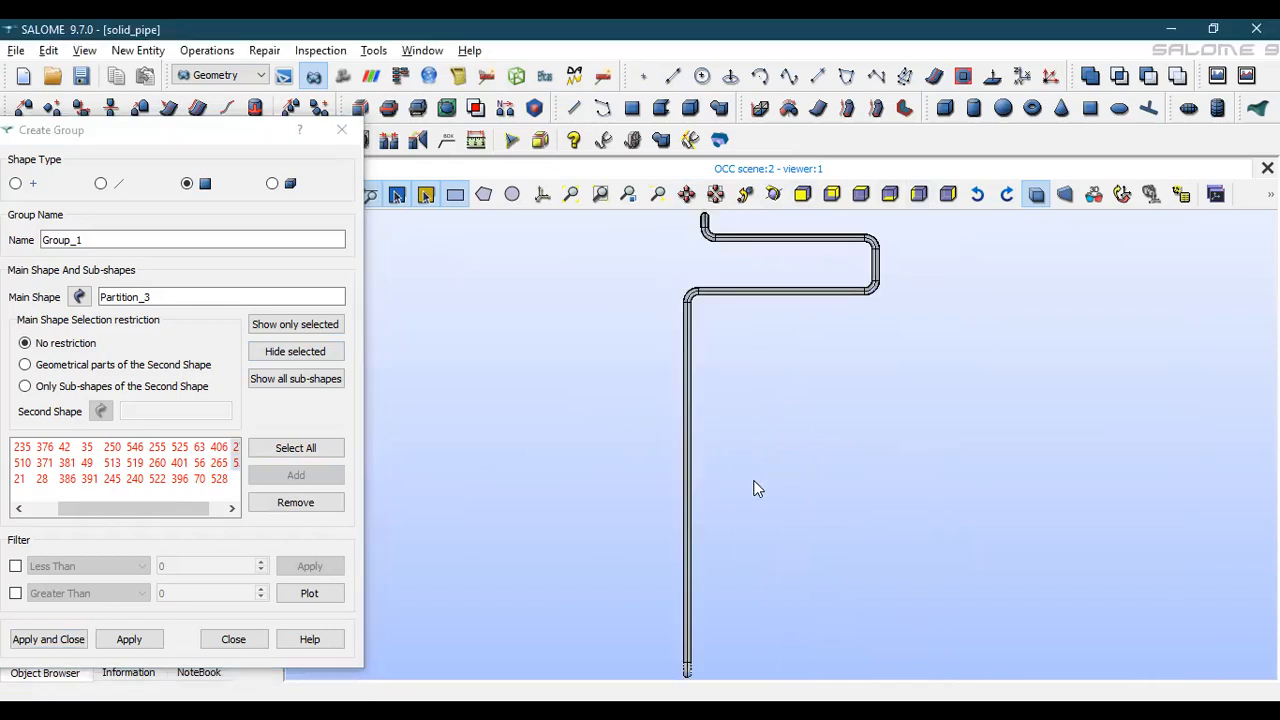
scroll(697, 457, up, 5)
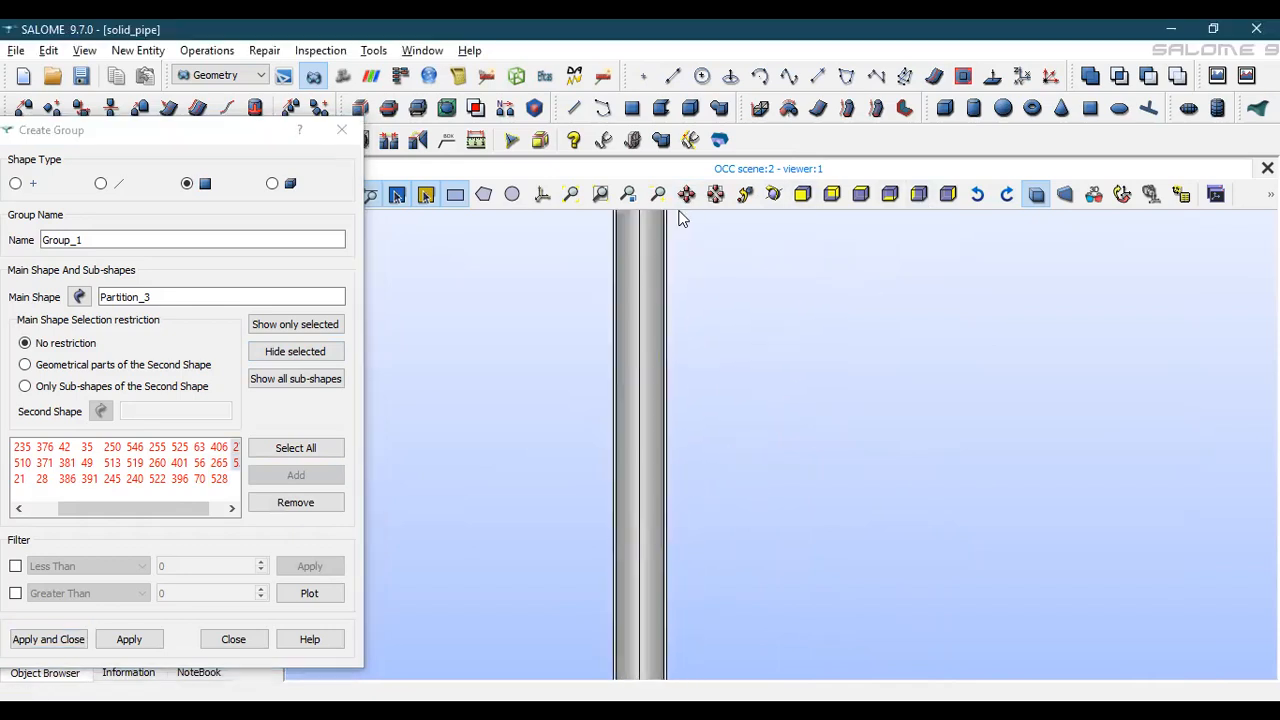
drag(742, 543, 1066, 29)
scroll(810, 424, down, 3)
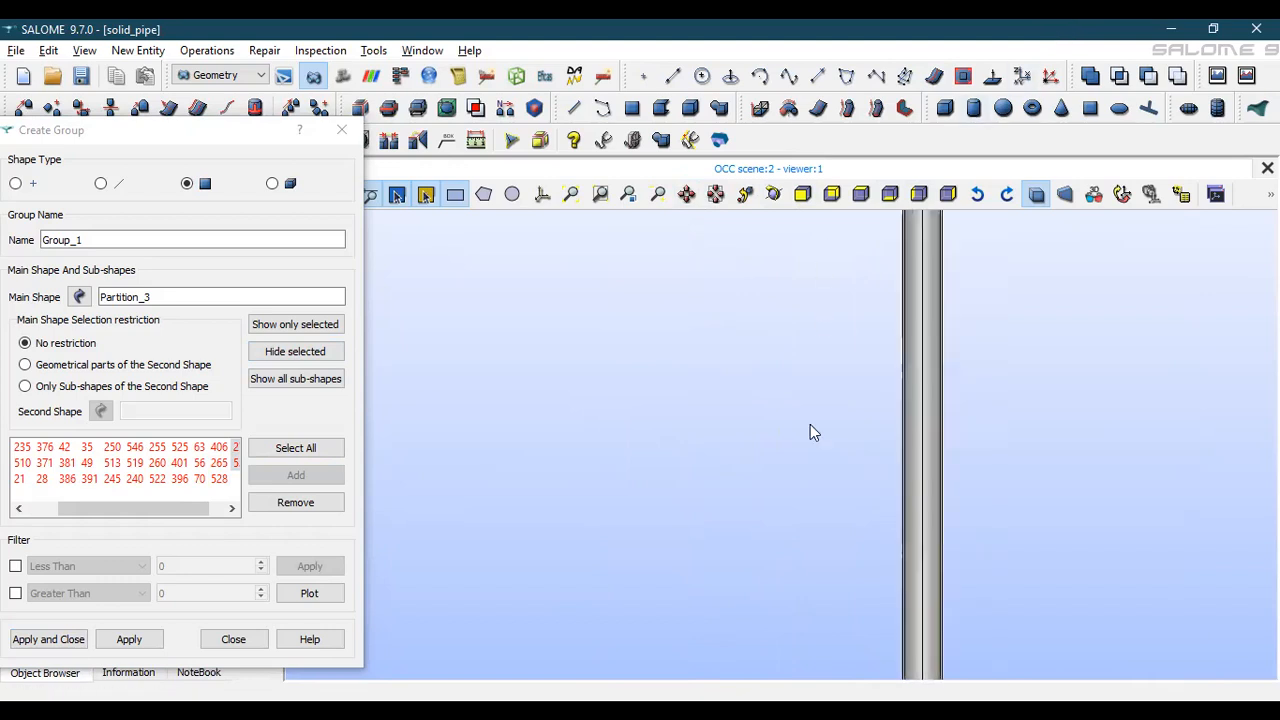
click(686, 194)
drag(1012, 487, 990, 83)
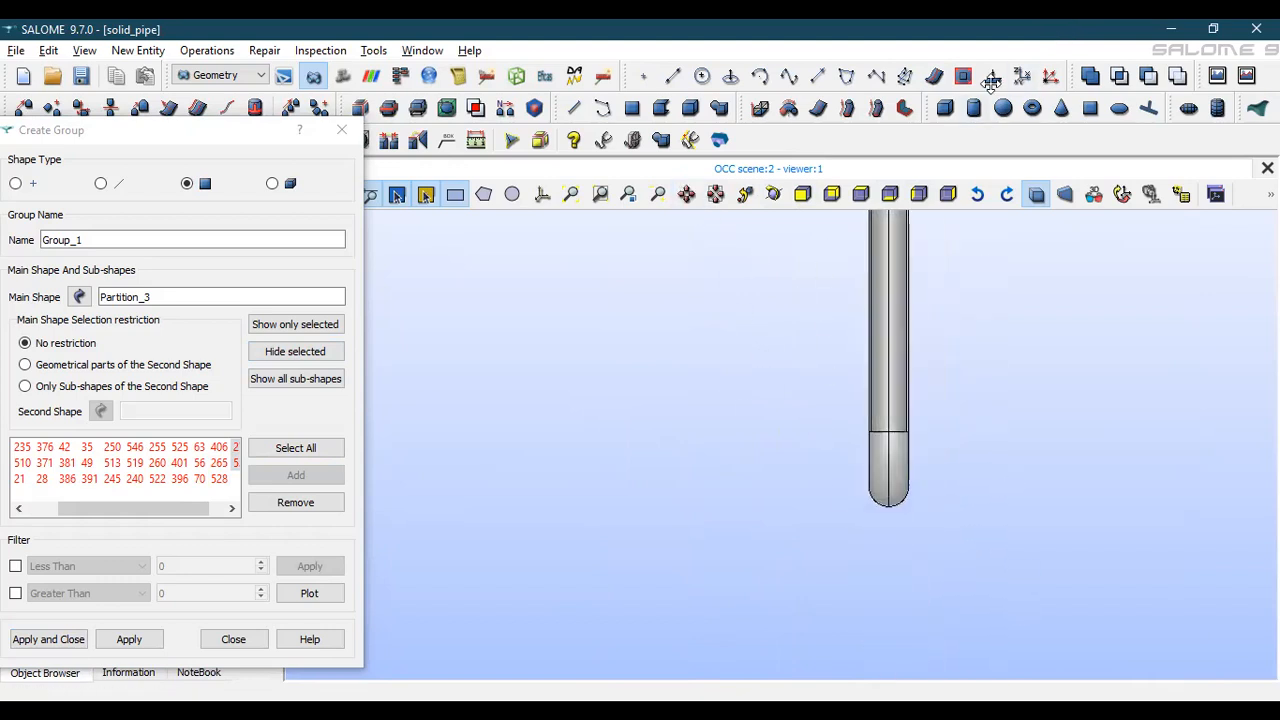
click(893, 457)
click(310, 352)
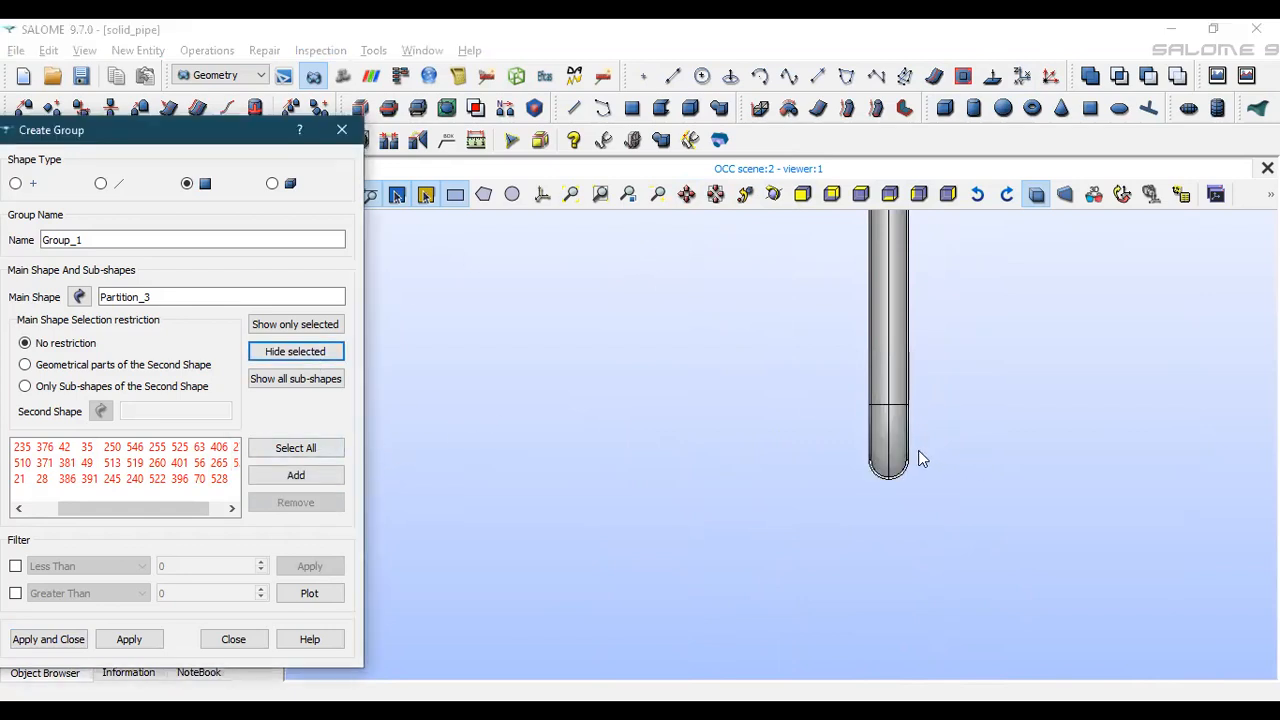
click(881, 452)
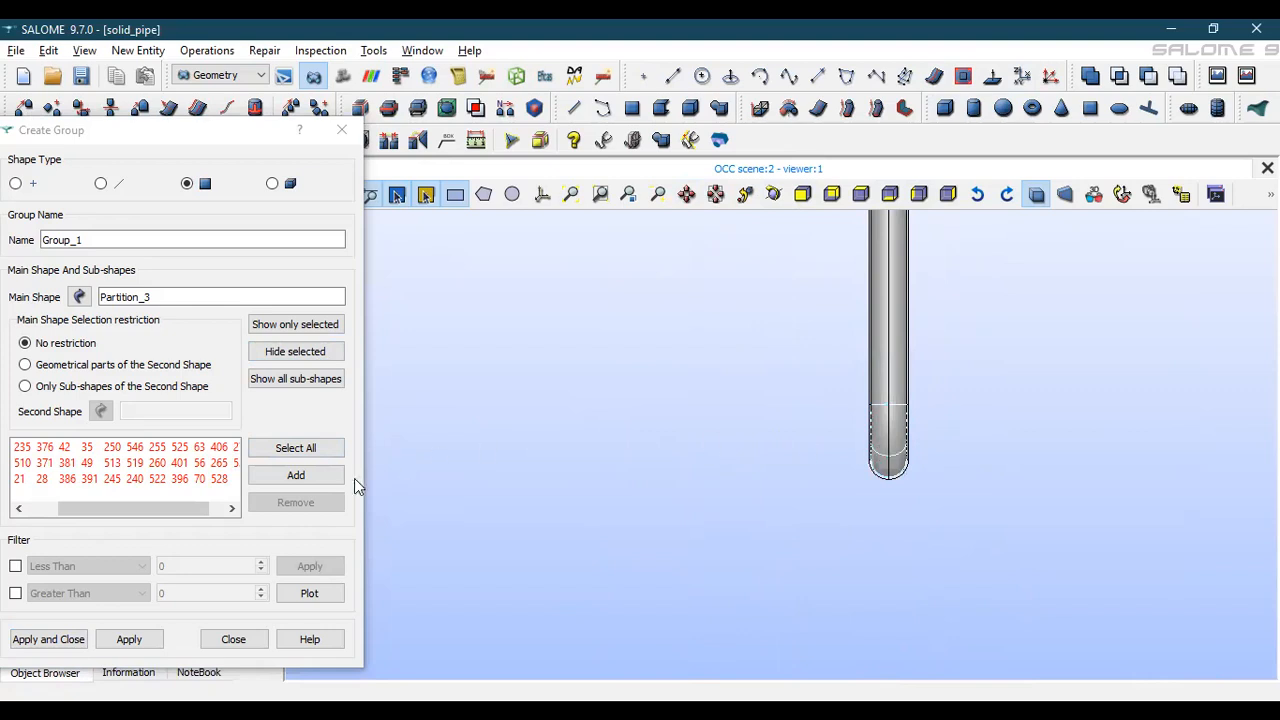
click(326, 480)
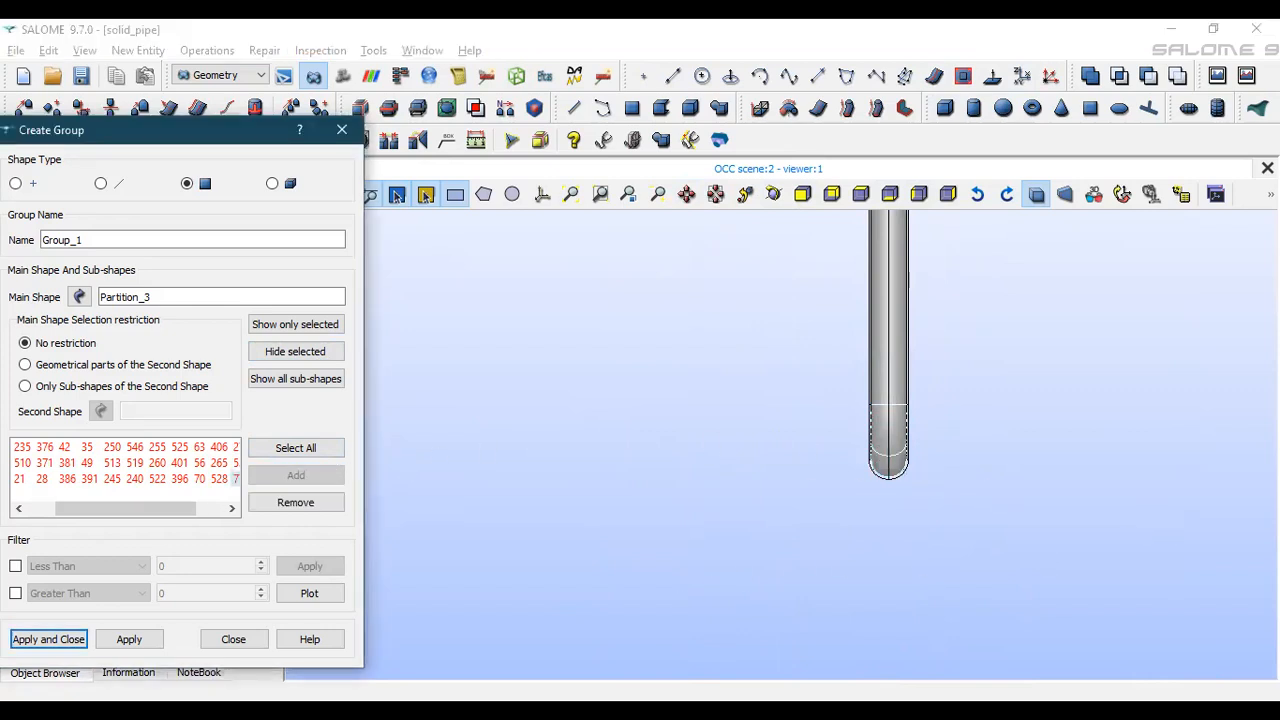
Name the face group inner_surface and create it on Partition_3
drag(114, 240, 8, 201)
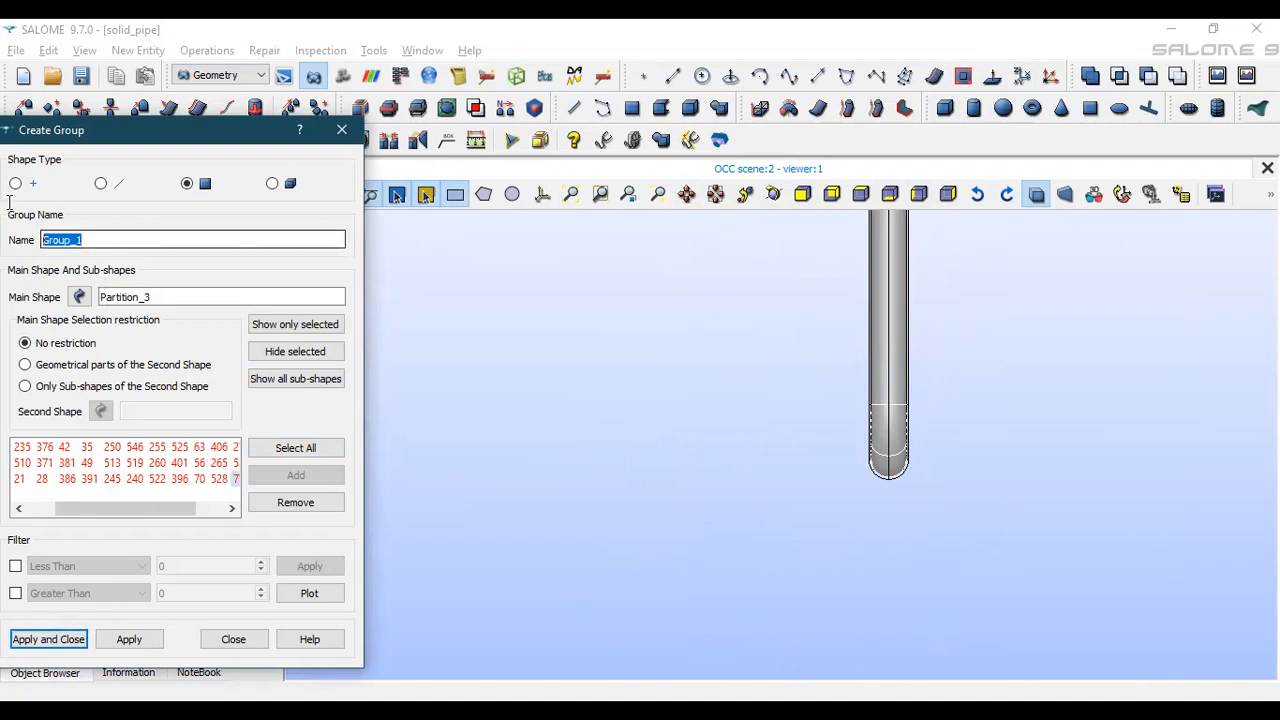
text(inner_surface)
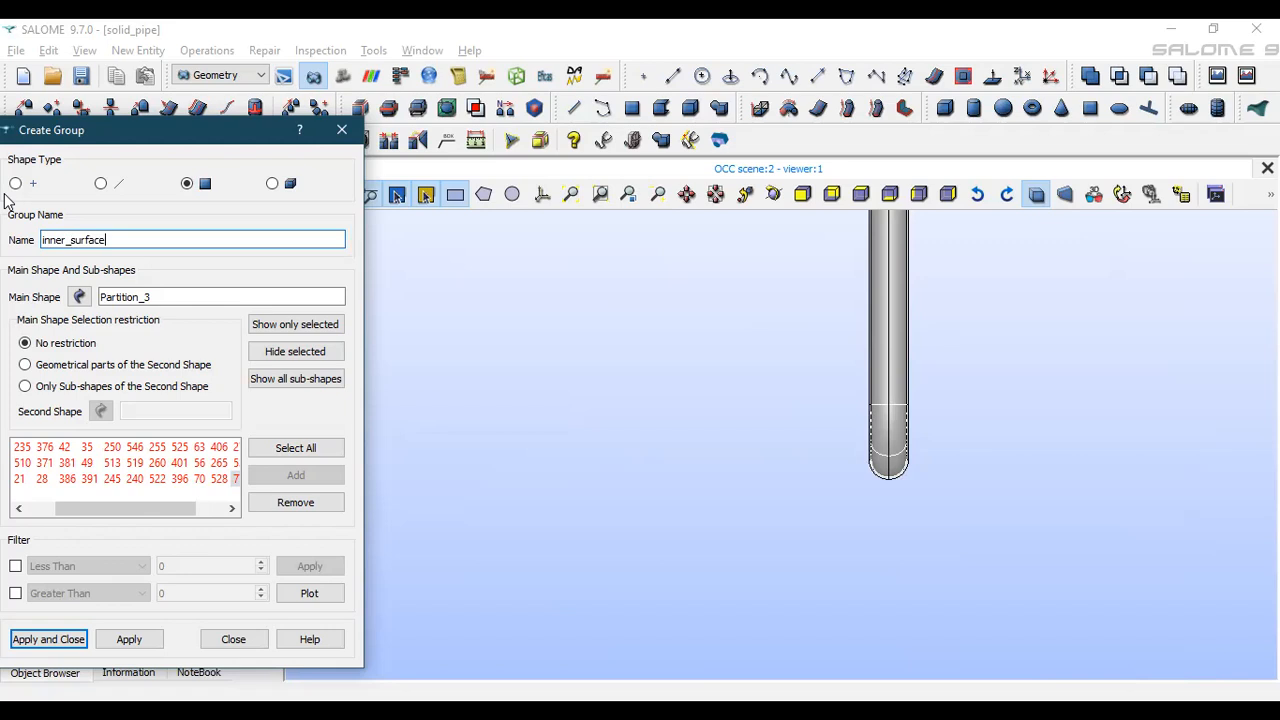
click(48, 639)
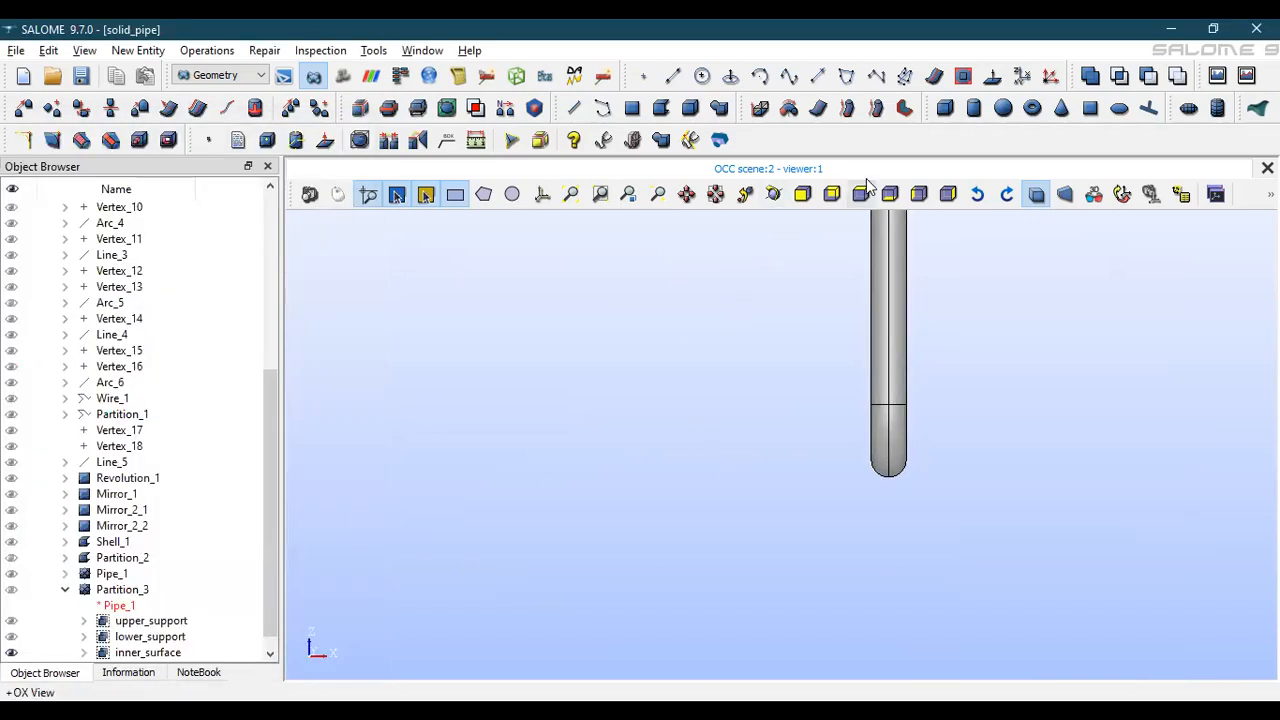
Examine the inner_surface group along the whole pipe, from the upper bends and short vertical section down to the lower end bend
click(1122, 195)
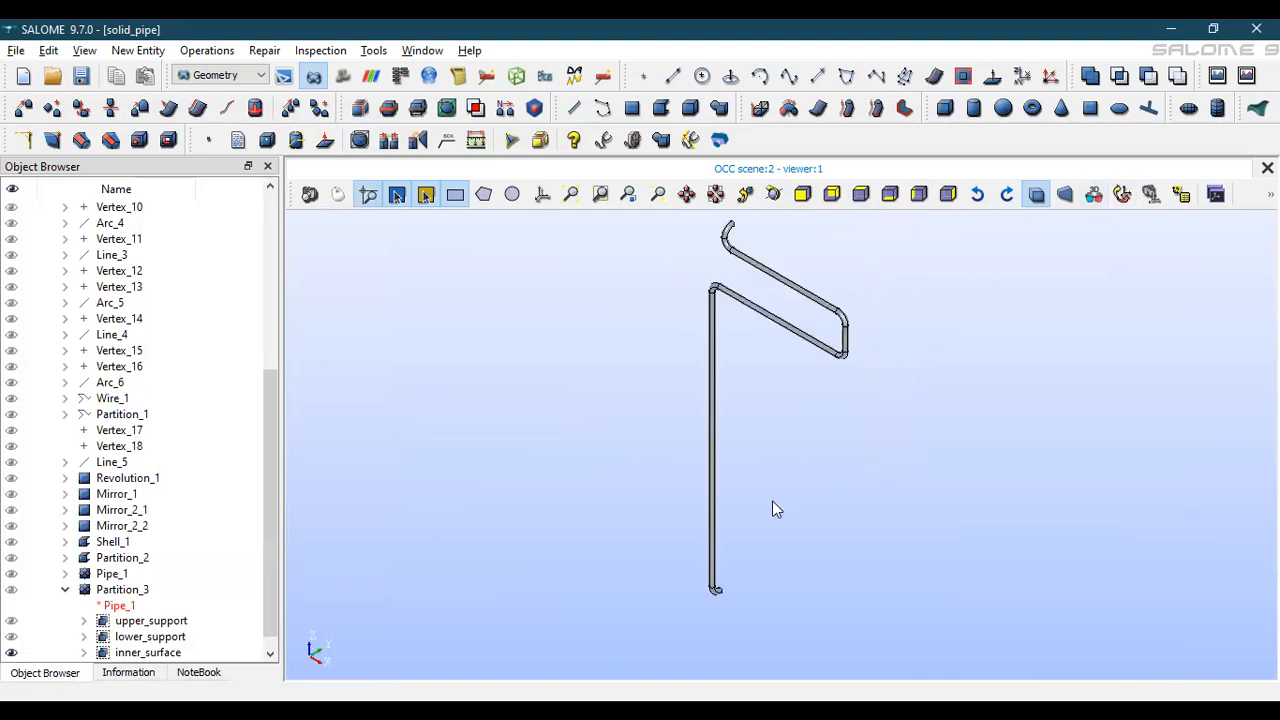
scroll(772, 501, up, 3)
click(686, 194)
drag(717, 254, 698, 526)
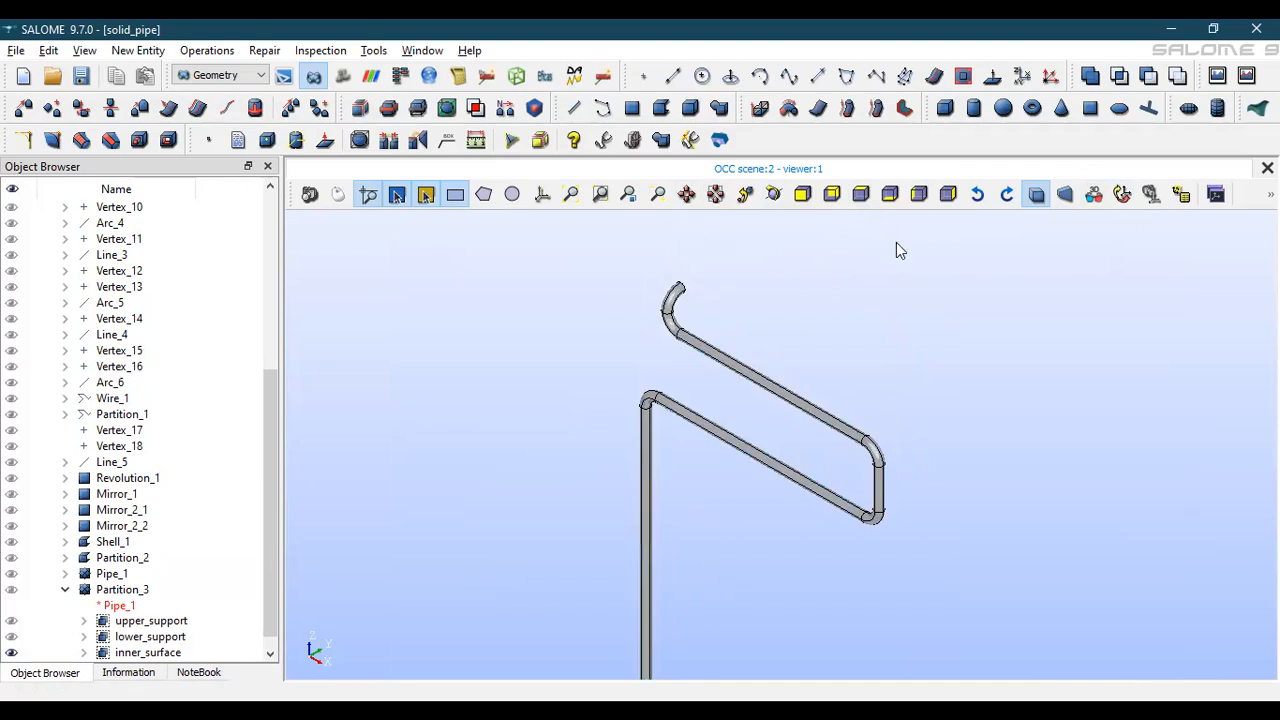
click(917, 196)
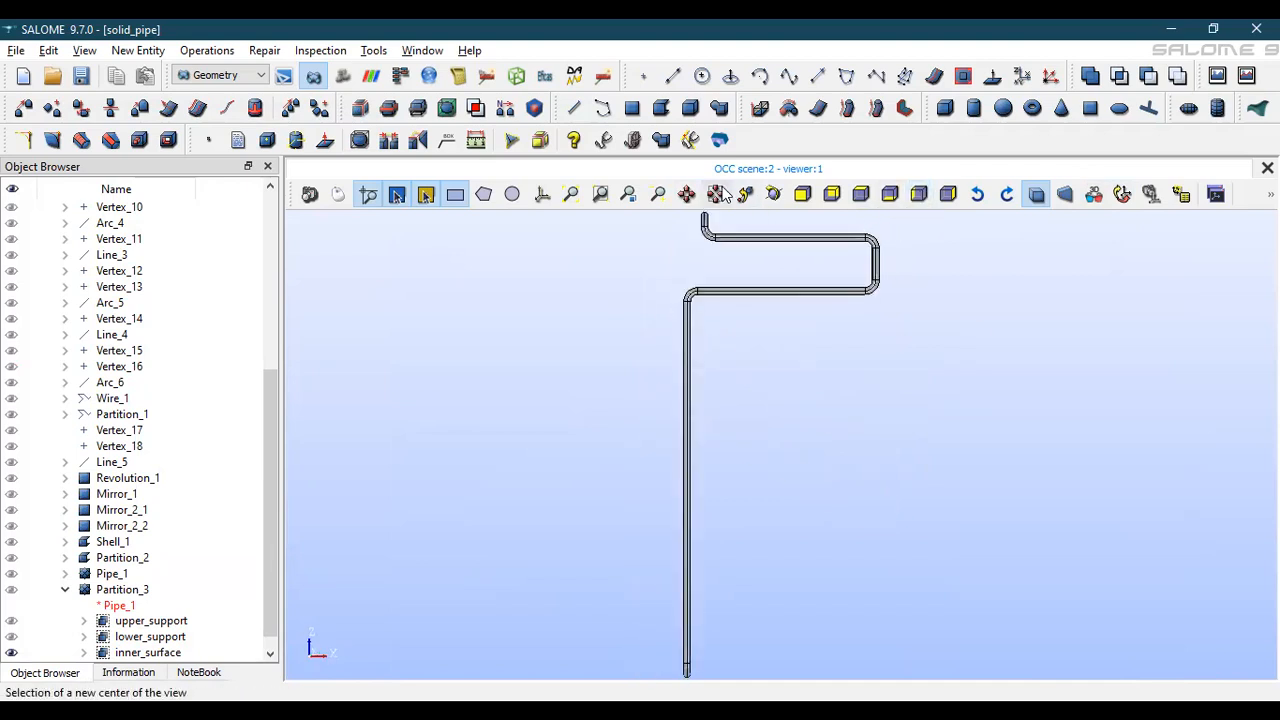
scroll(741, 258, up, 5)
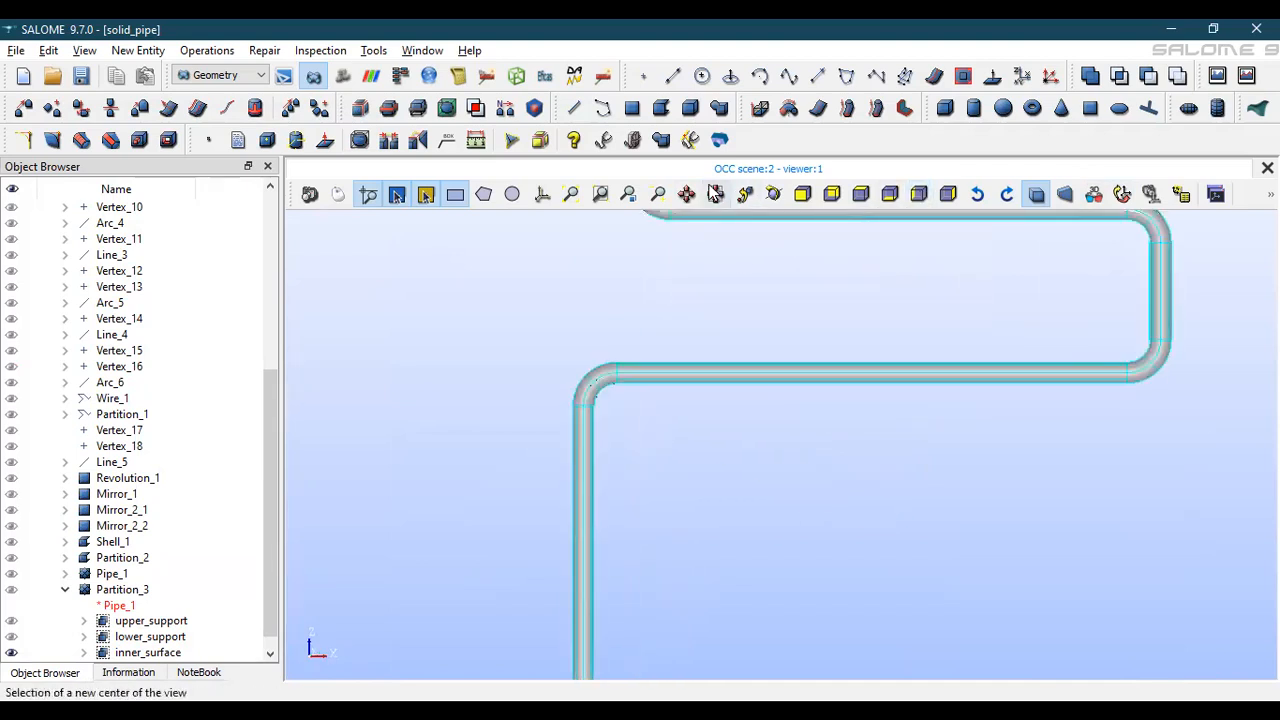
click(696, 193)
drag(689, 240, 689, 390)
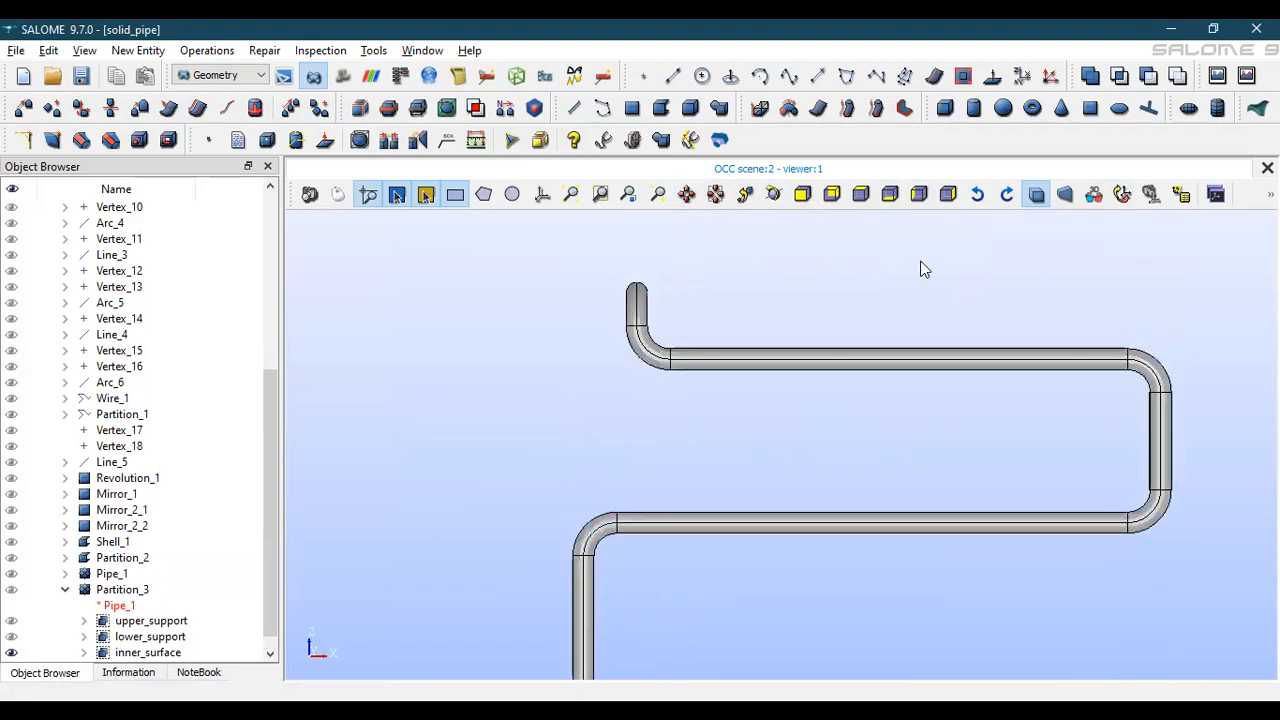
scroll(1168, 428, up, 4)
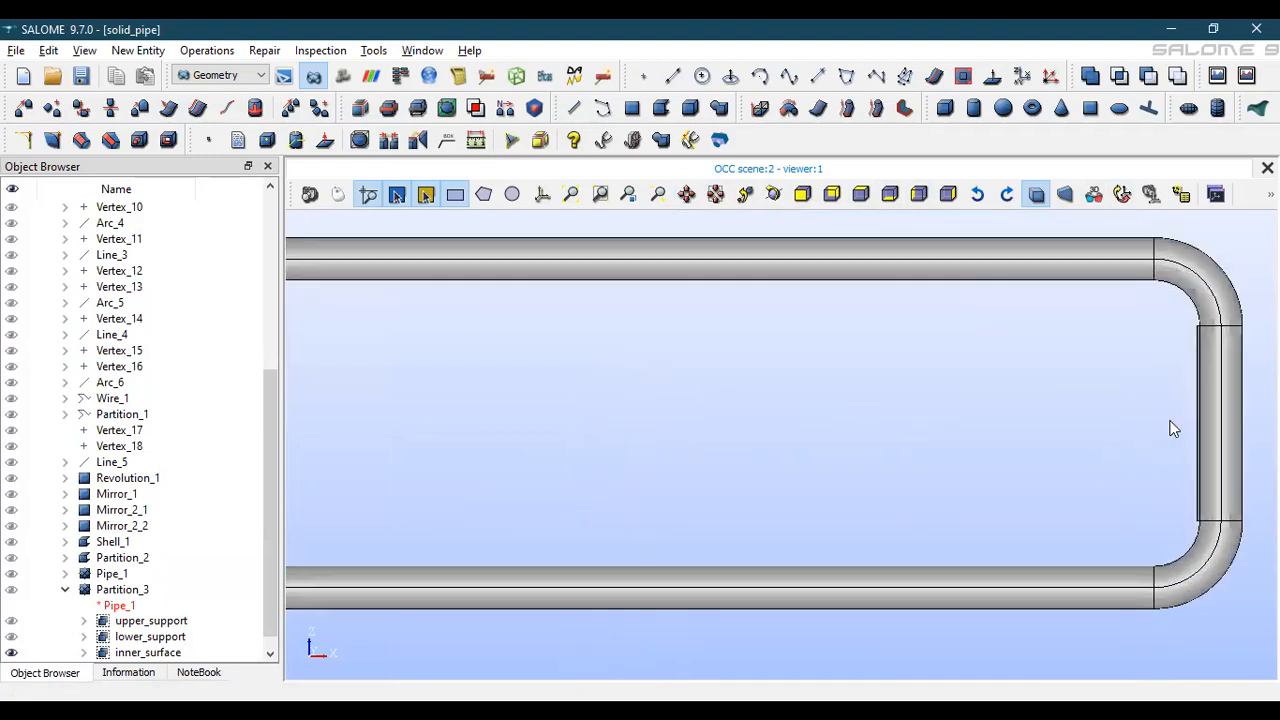
scroll(1201, 397, up, 4)
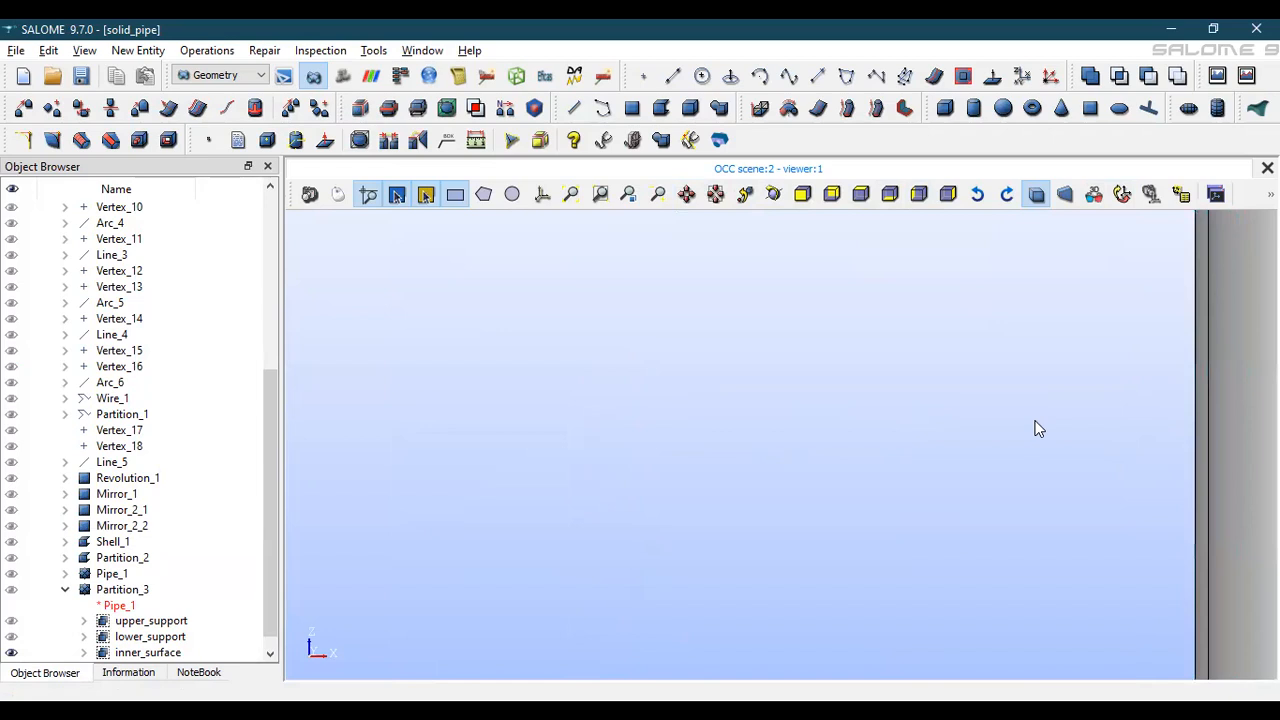
click(1204, 378)
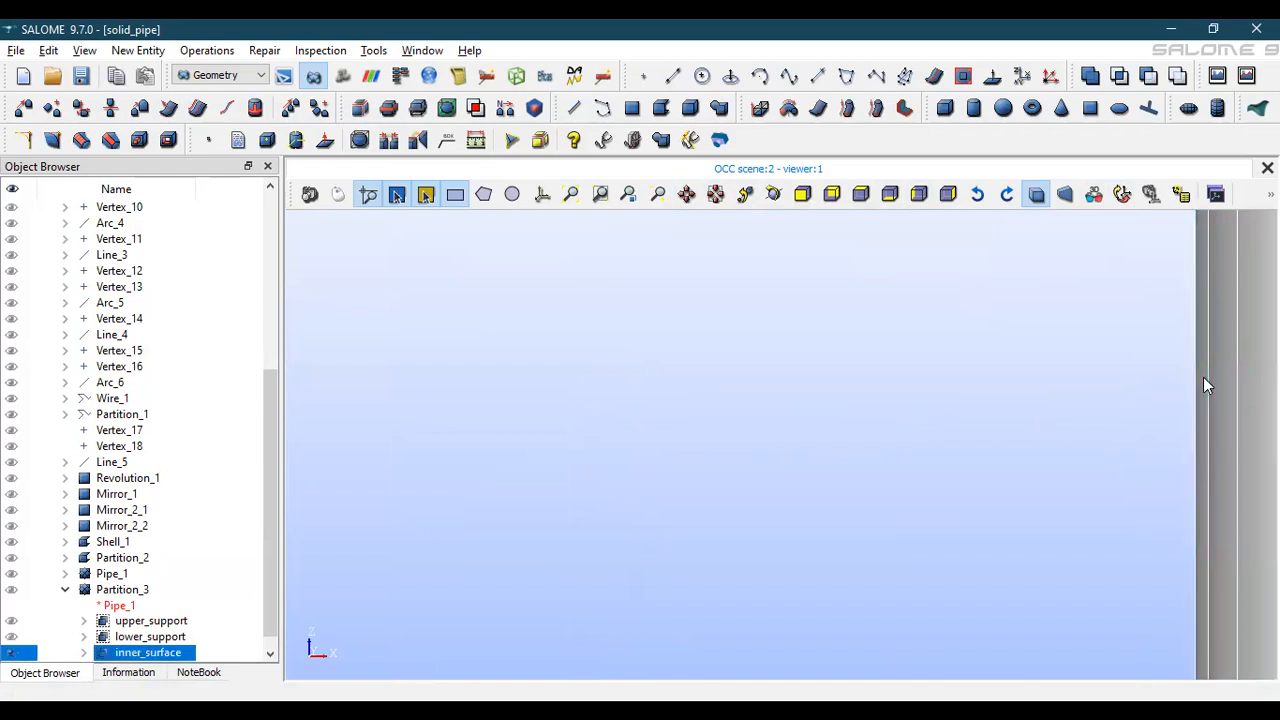
scroll(1203, 377, down, 3)
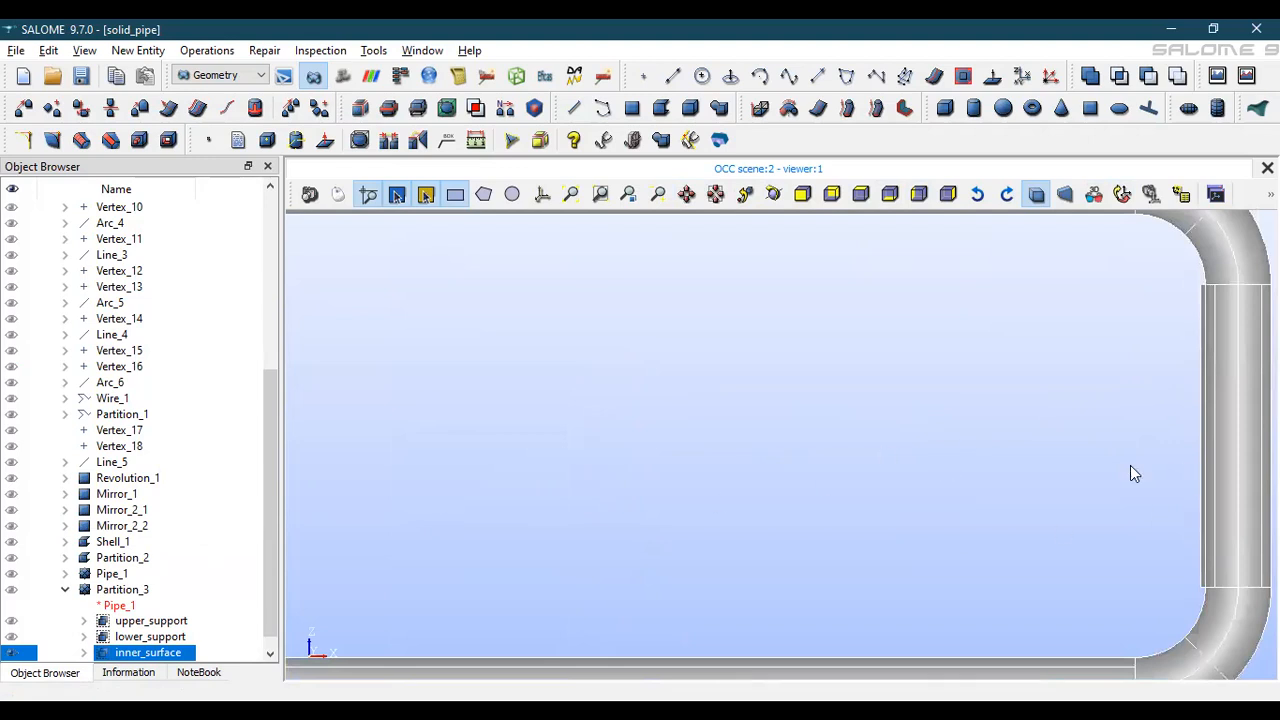
scroll(1131, 466, down, 4)
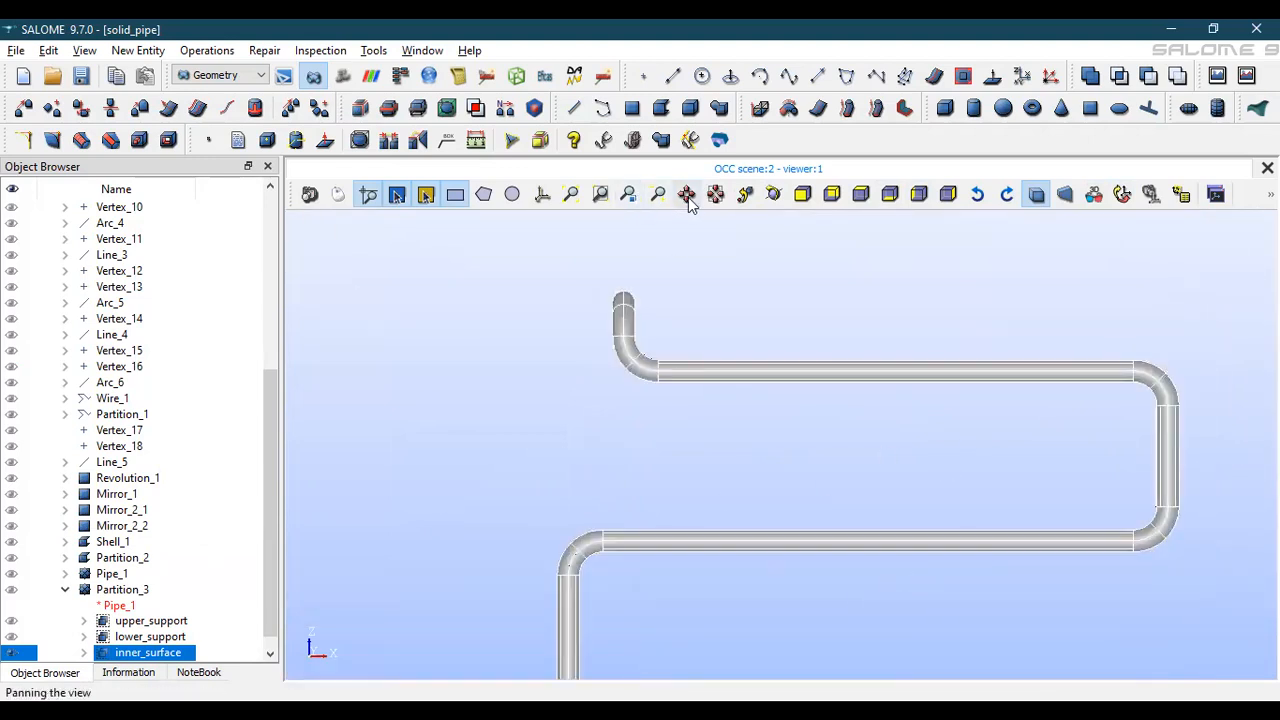
click(698, 192)
drag(680, 540, 727, 64)
drag(676, 325, 713, 528)
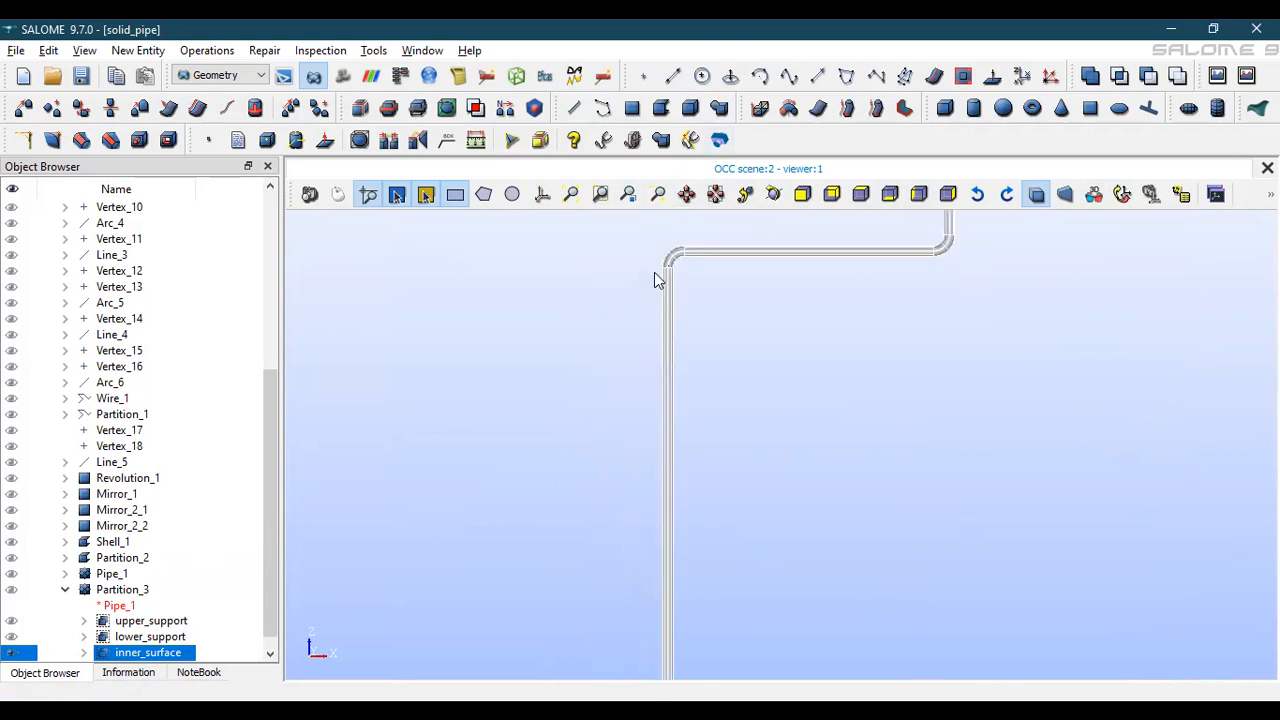
click(686, 192)
drag(740, 594, 706, 251)
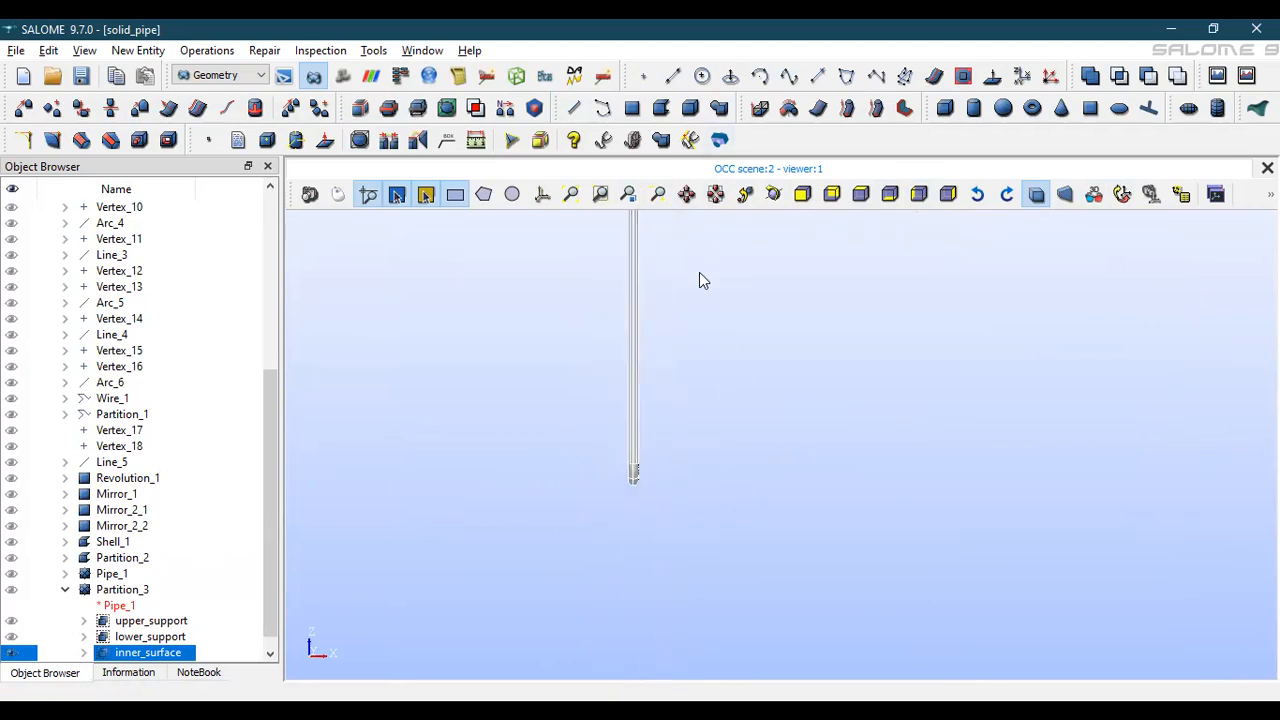
scroll(620, 478, up, 10)
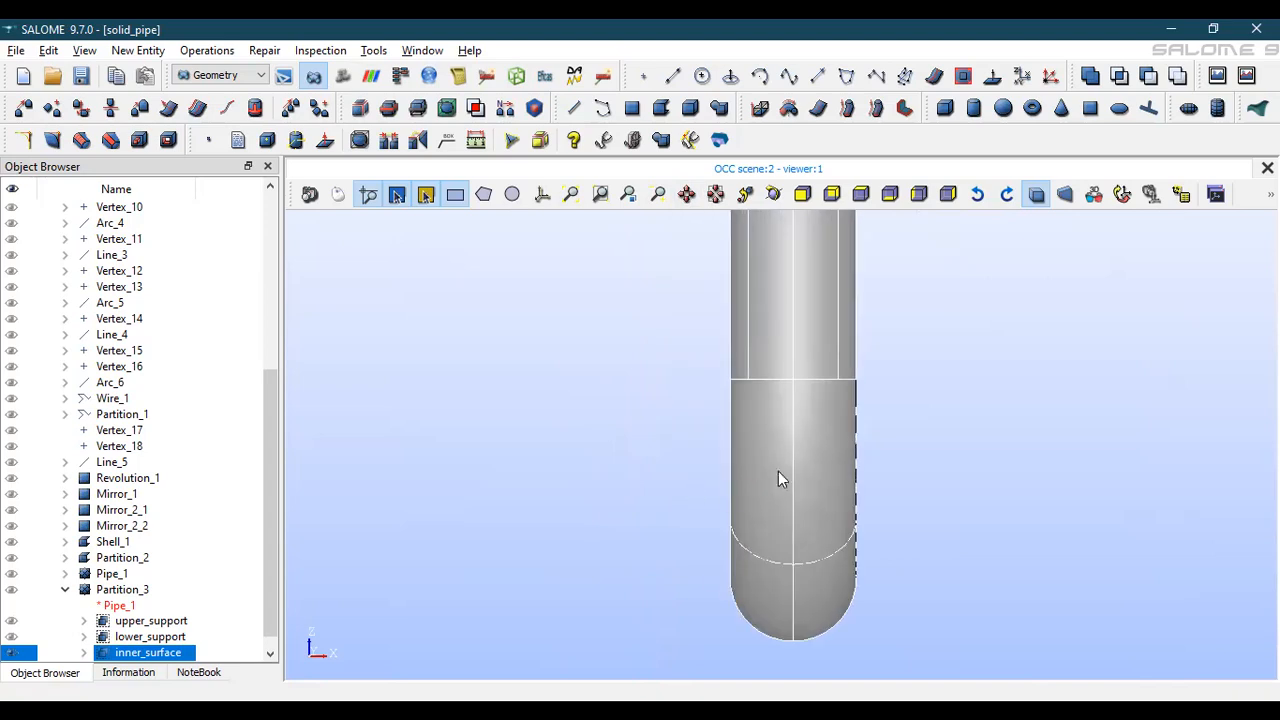
Examine the inner_surface group from the -OY side and at an angle around the short vertical section and its adjoining bends
click(773, 193)
drag(778, 430, 306, 551)
click(948, 194)
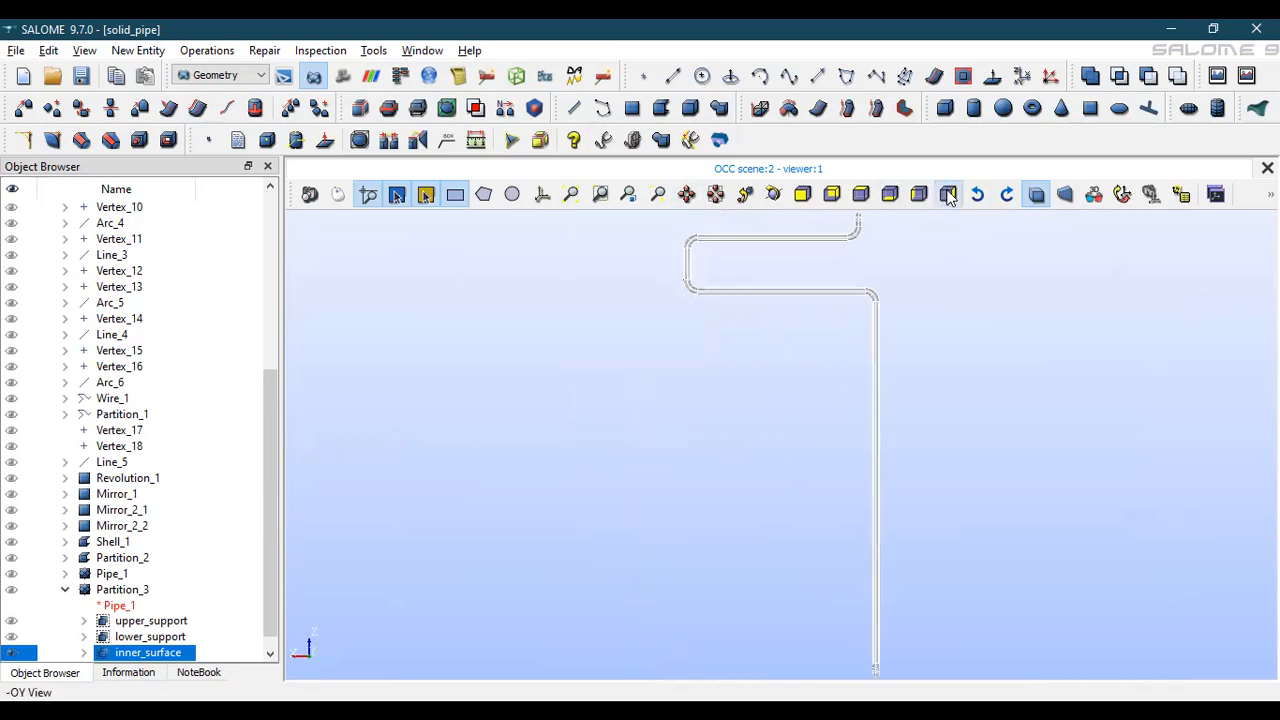
scroll(930, 298, up, 8)
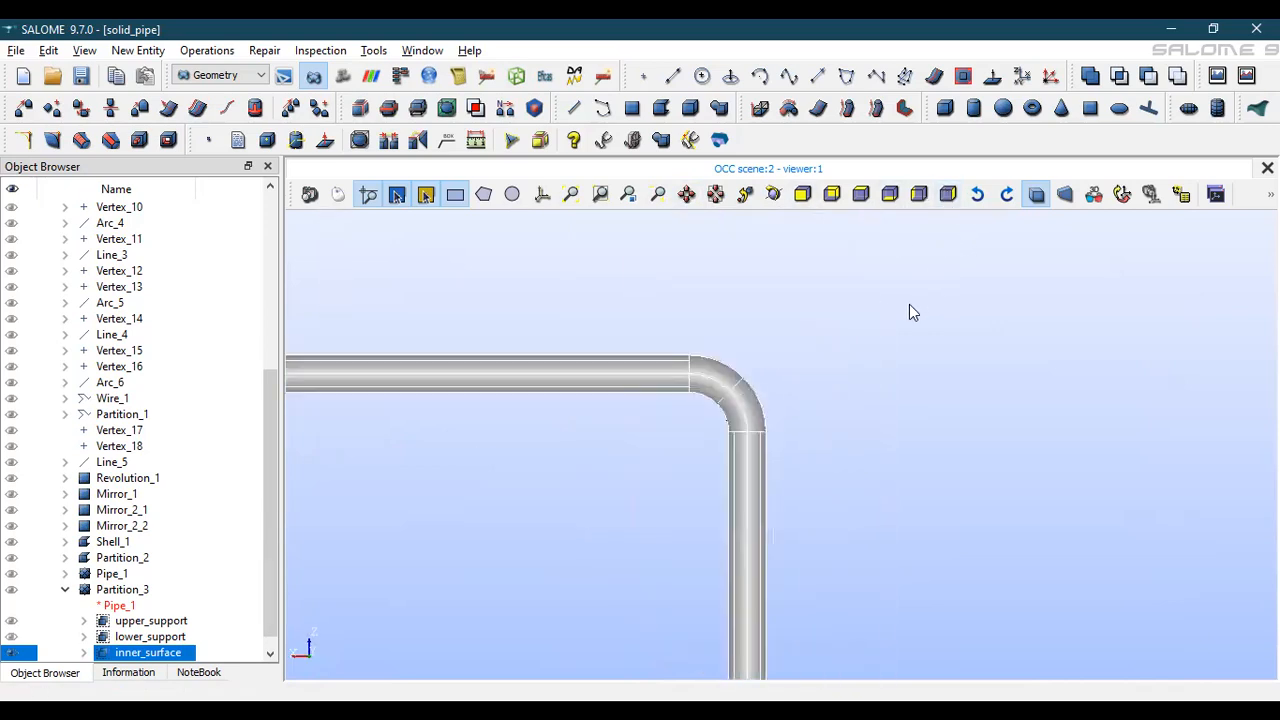
click(689, 196)
drag(660, 298, 1276, 389)
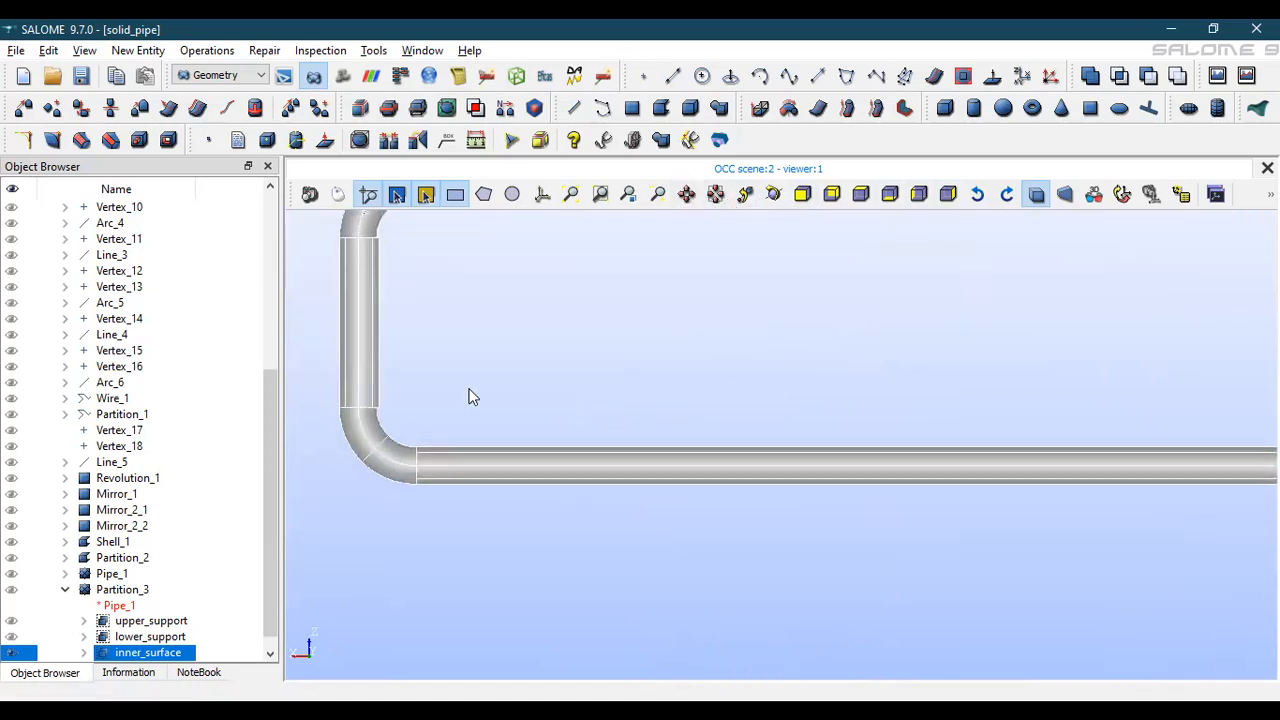
scroll(368, 338, up, 6)
scroll(471, 394, down, 3)
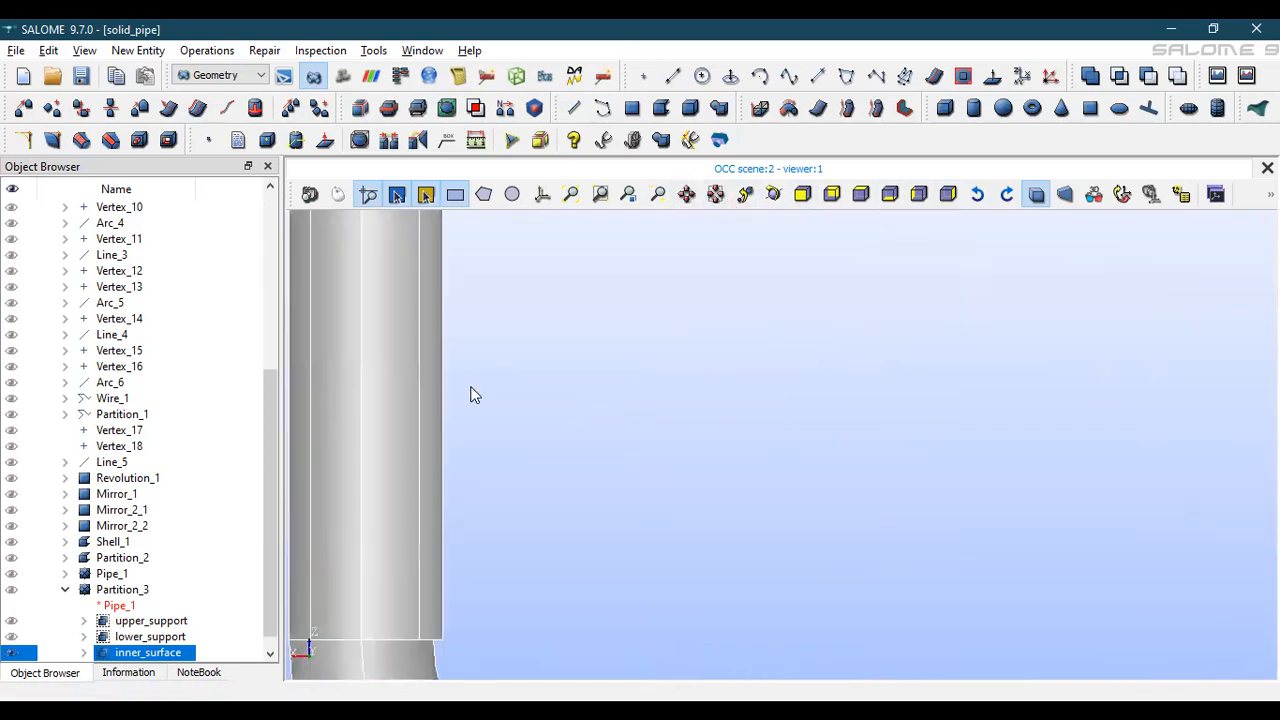
click(773, 194)
drag(571, 397, 597, 313)
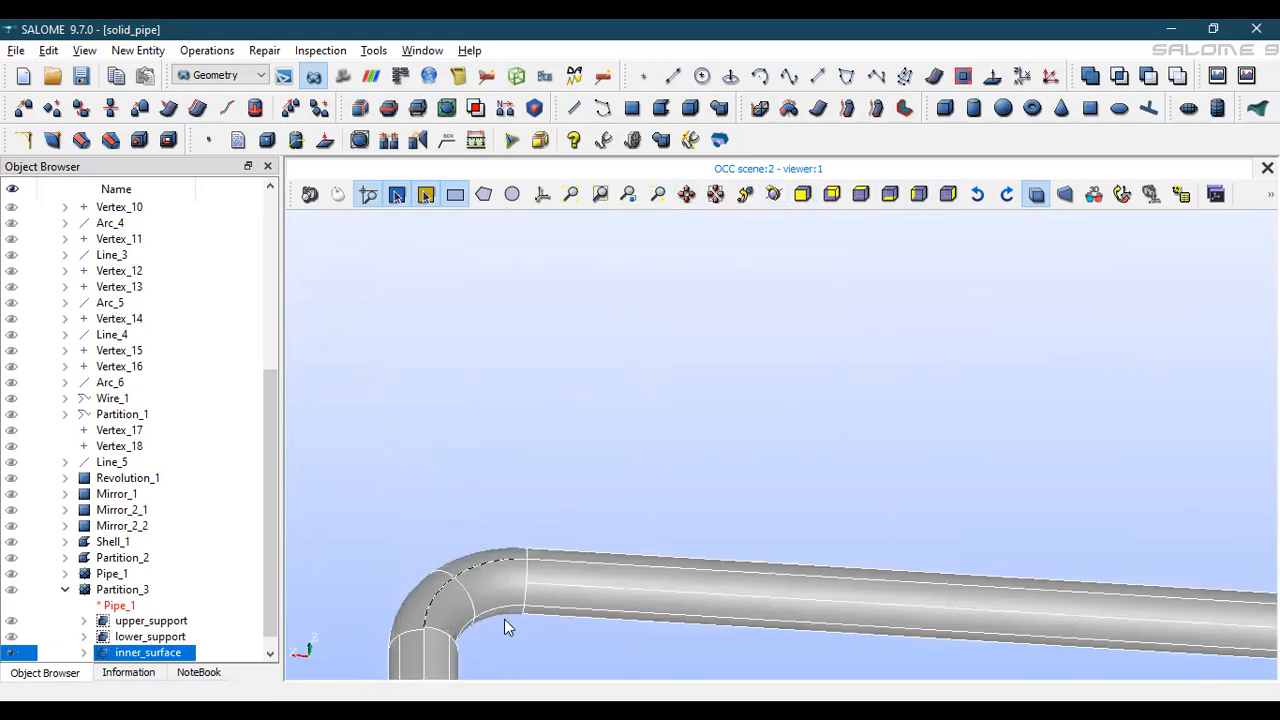
click(686, 194)
drag(600, 606, 772, 344)
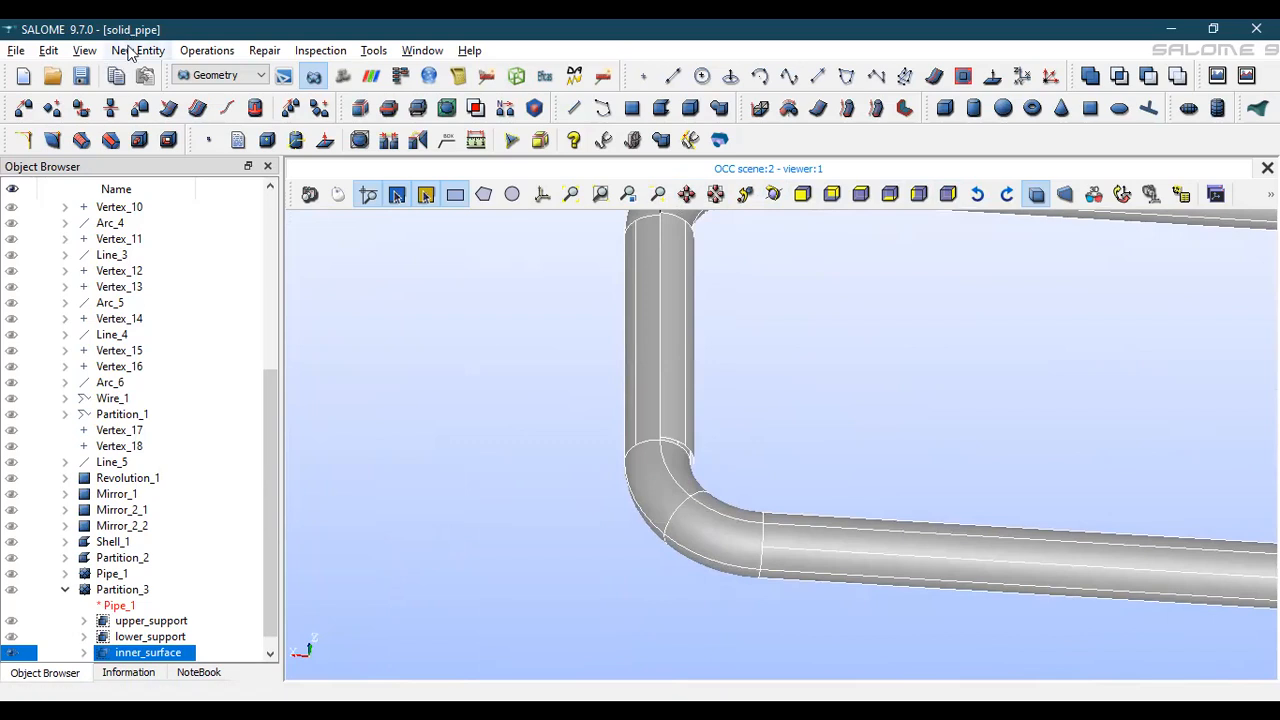
Edit the inner_surface group to remove the extra face 546 on the short vertical section and apply the change
right_click(148, 653)
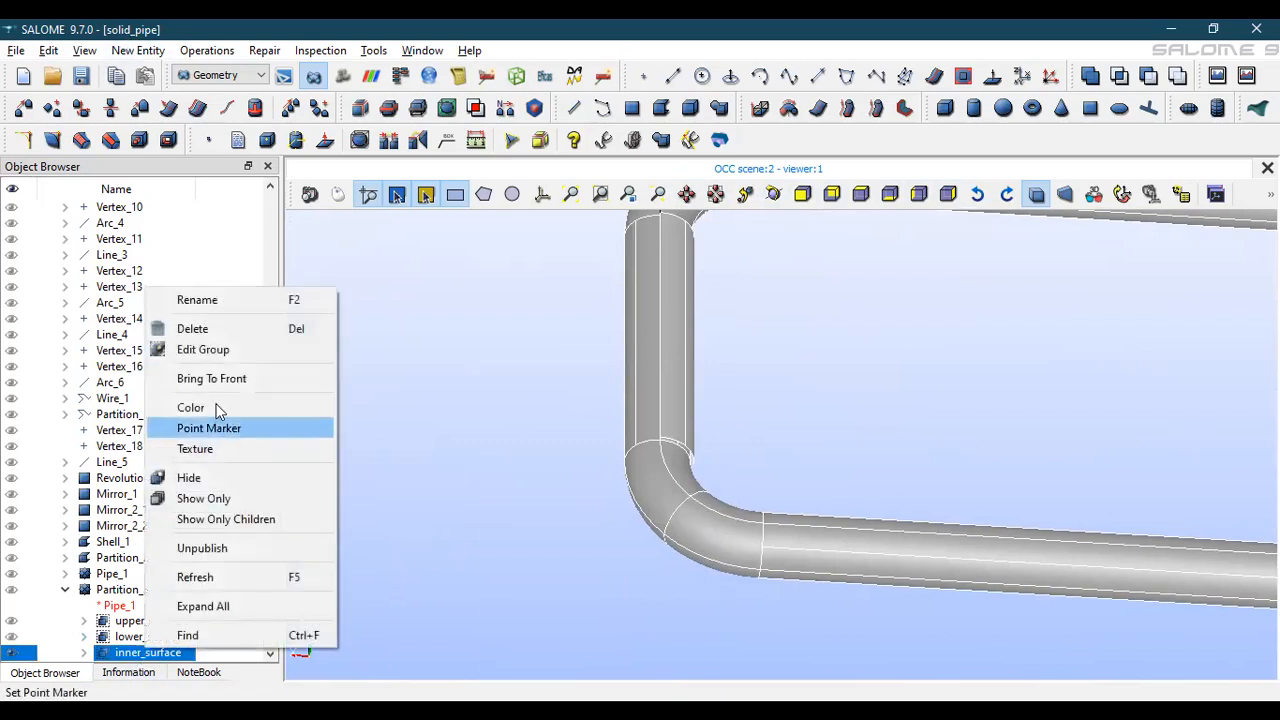
click(212, 352)
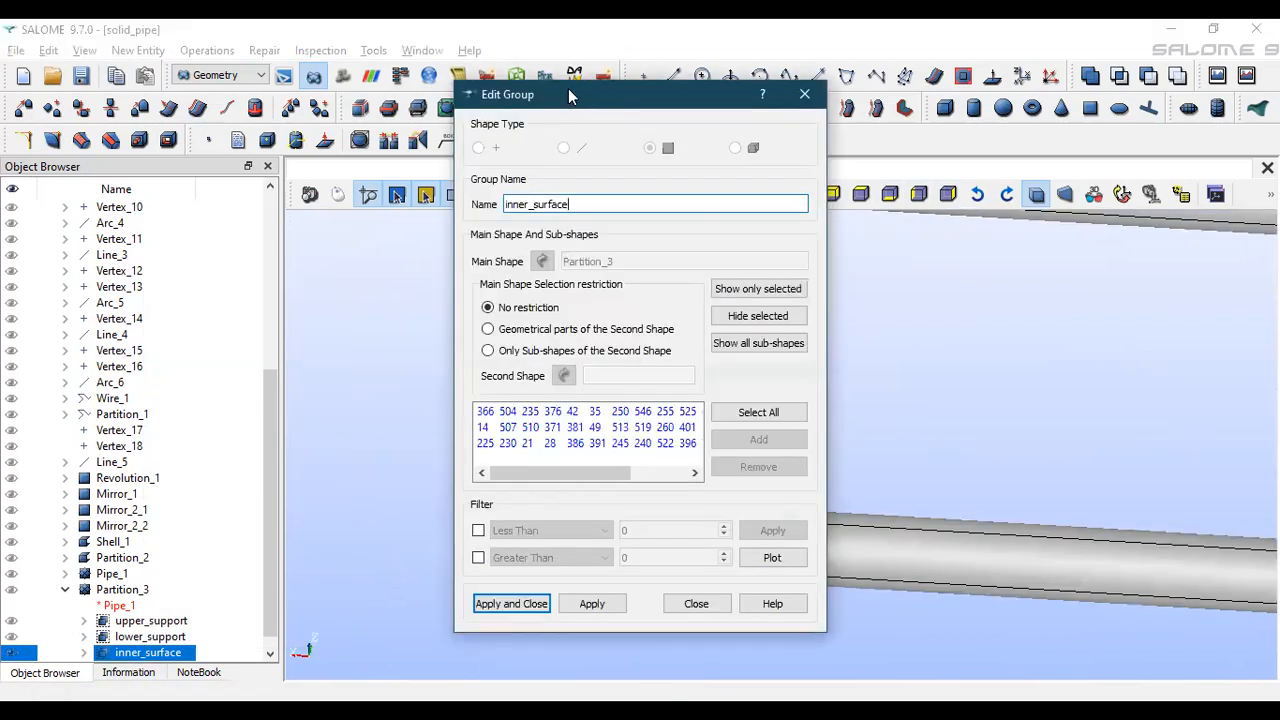
drag(570, 96, 302, 35)
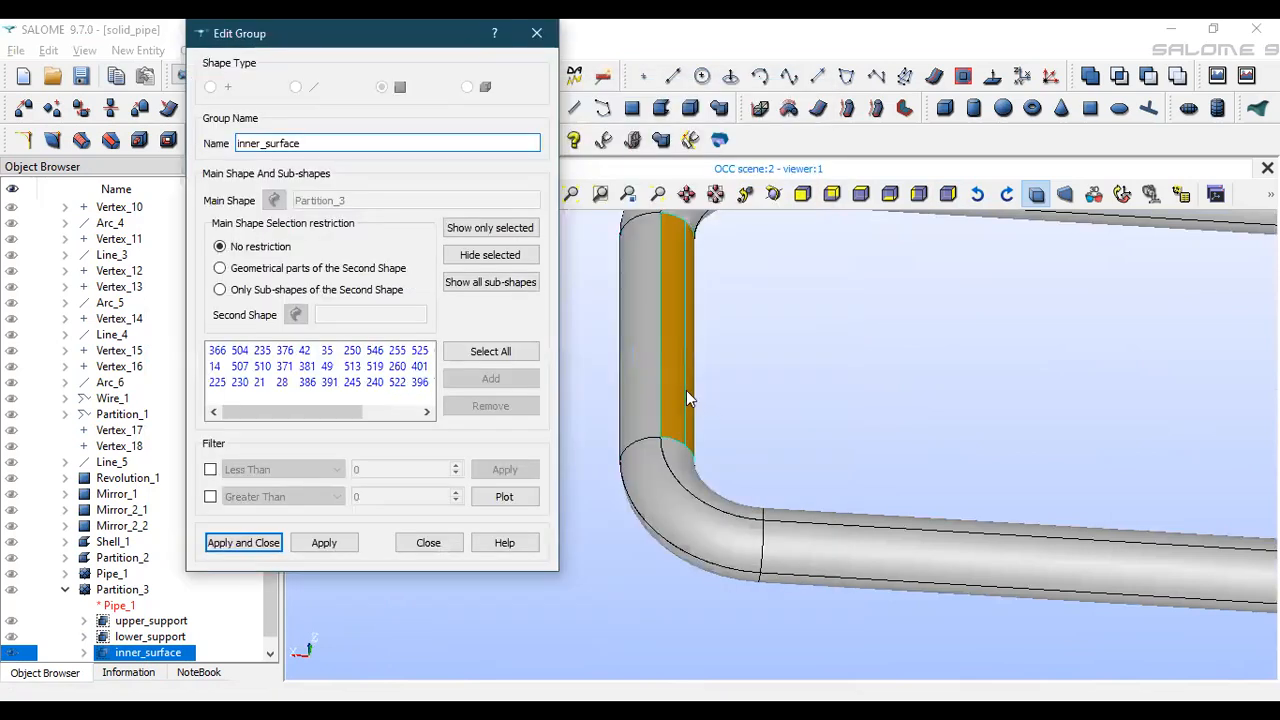
click(686, 398)
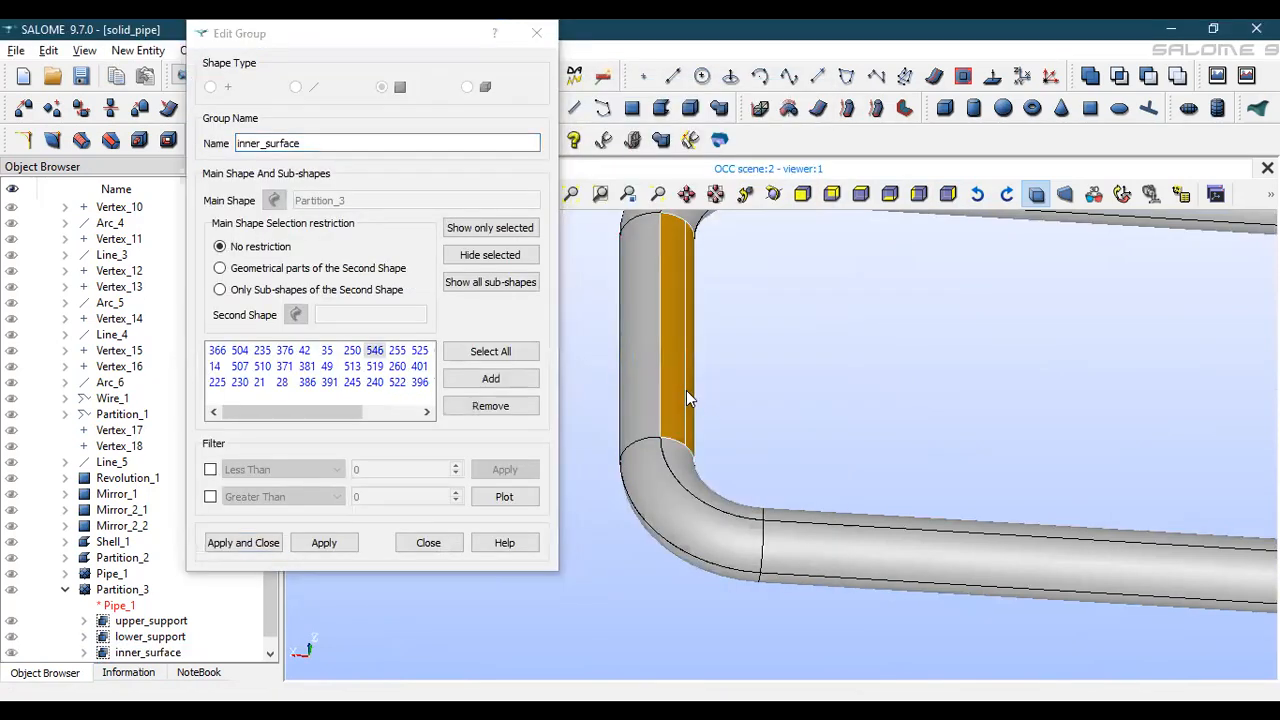
click(488, 407)
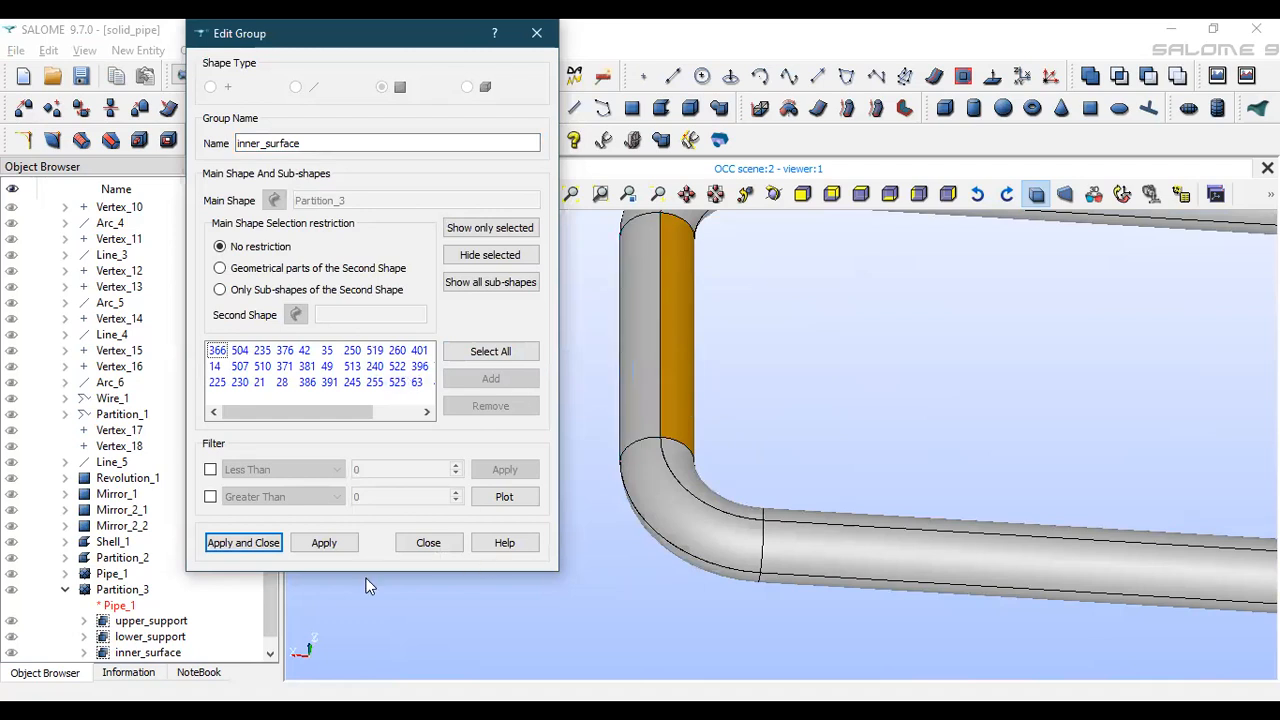
click(248, 545)
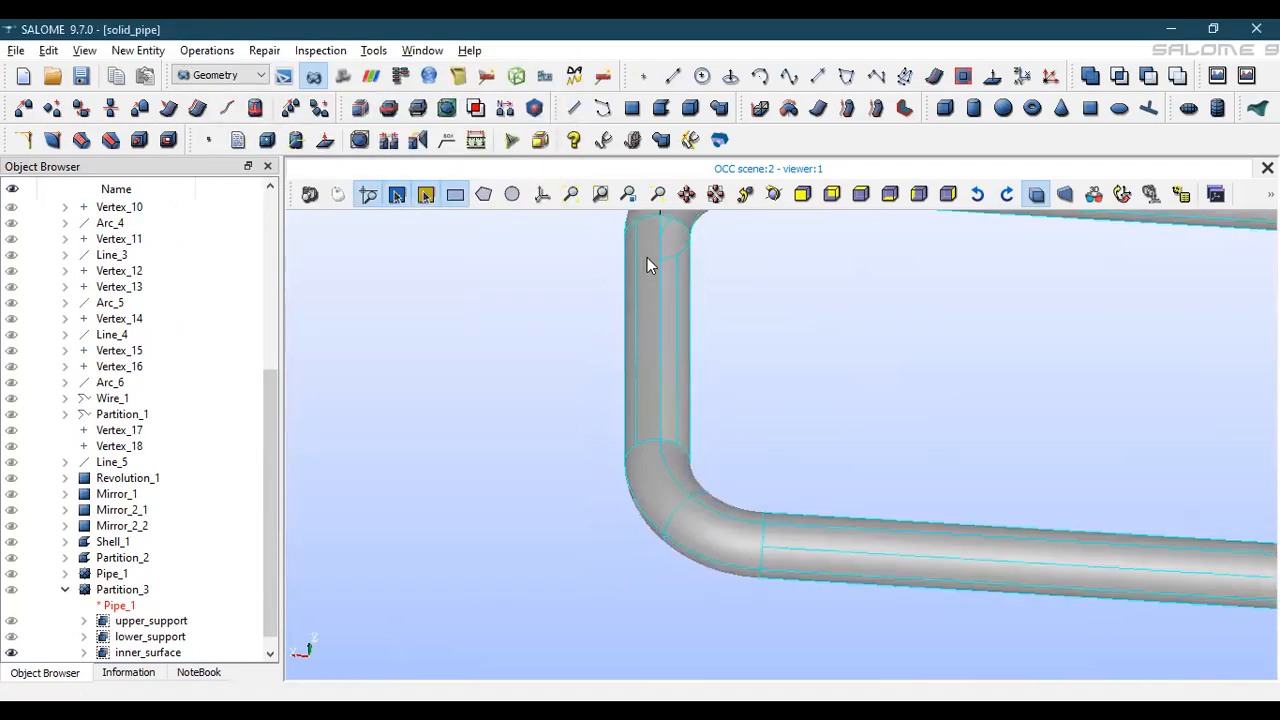
Examine the edited inner_surface group up close along the short vertical section and its lower bend
click(773, 195)
drag(710, 280, 731, 330)
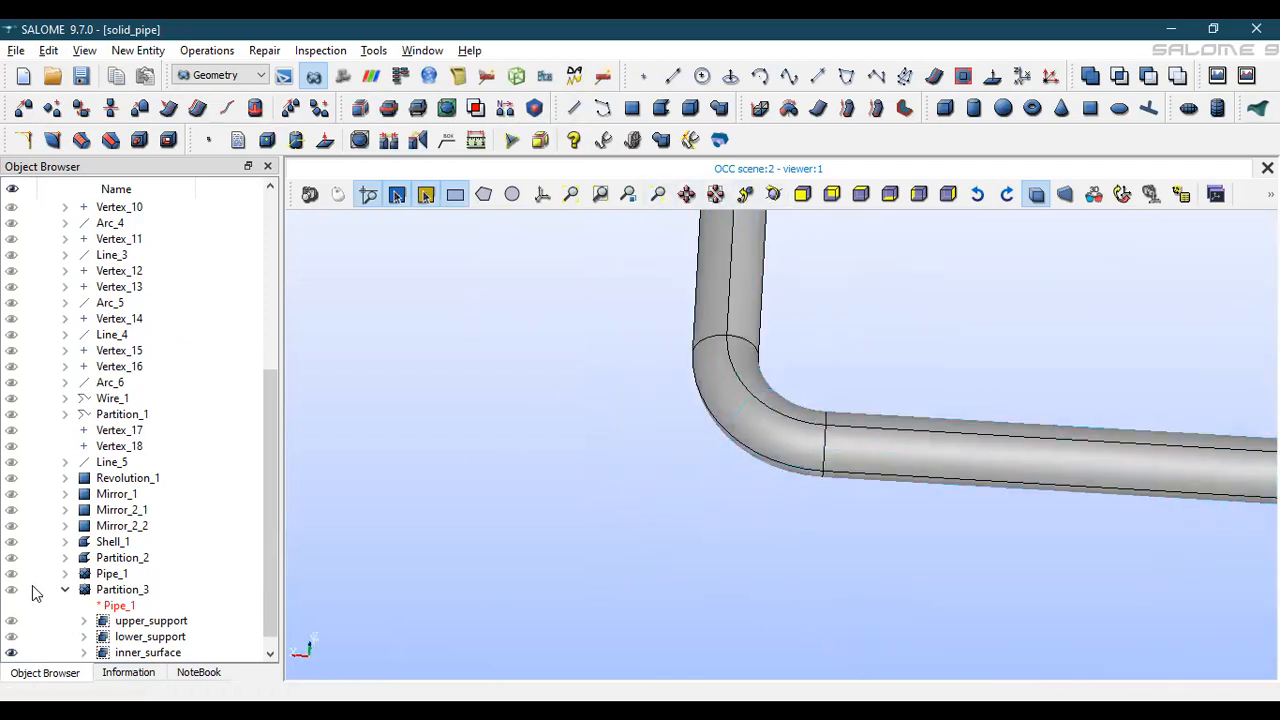
right_click(137, 655)
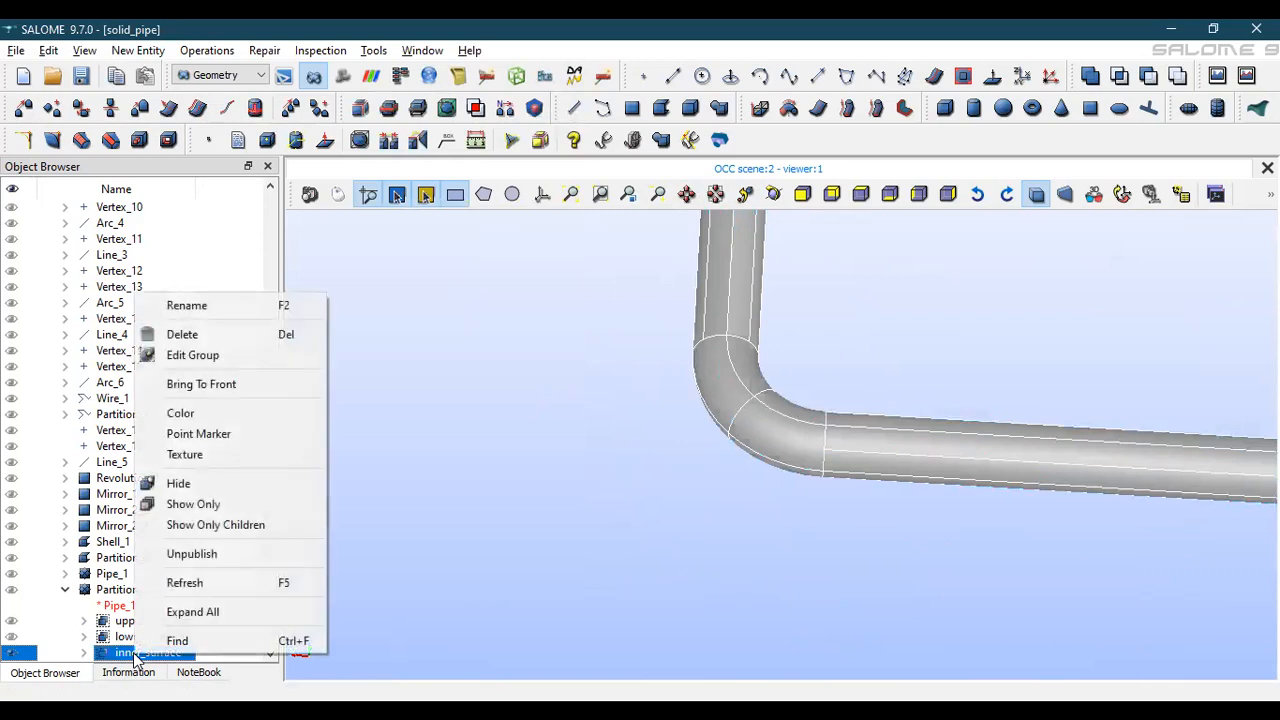
click(558, 471)
scroll(744, 290, up, 3)
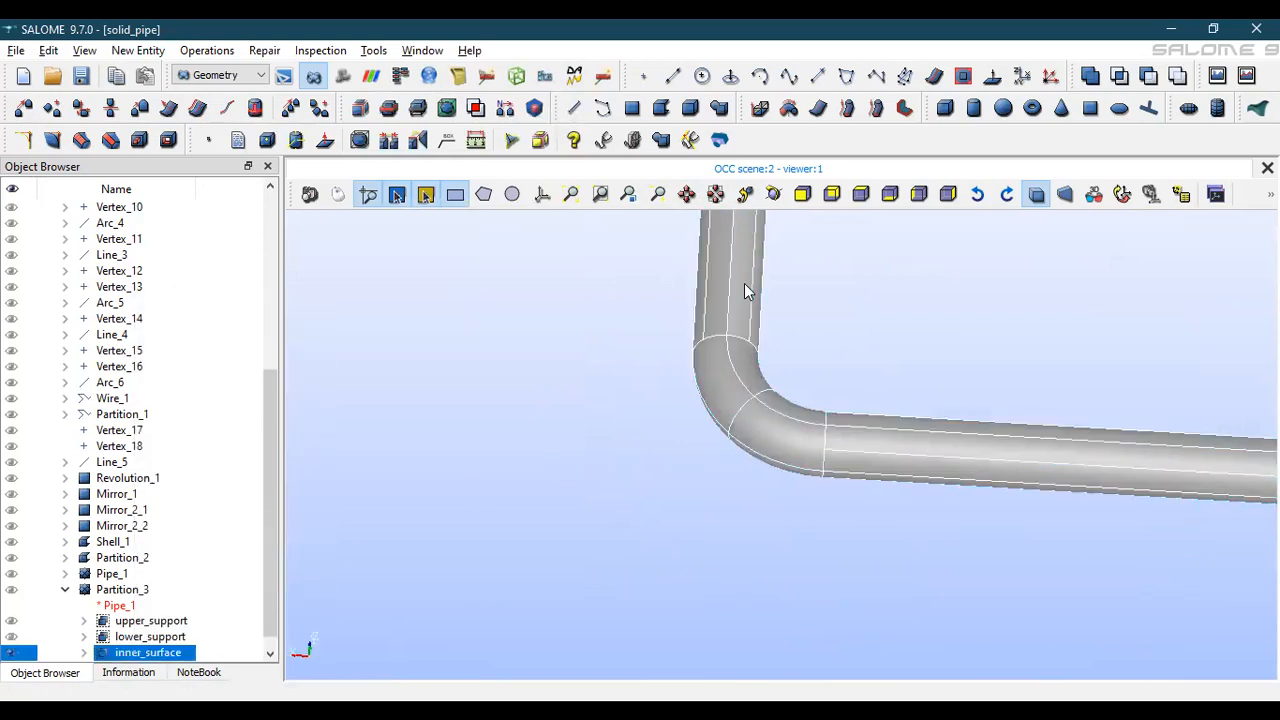
scroll(745, 285, up, 2)
click(686, 194)
drag(723, 266, 640, 700)
drag(640, 276, 628, 274)
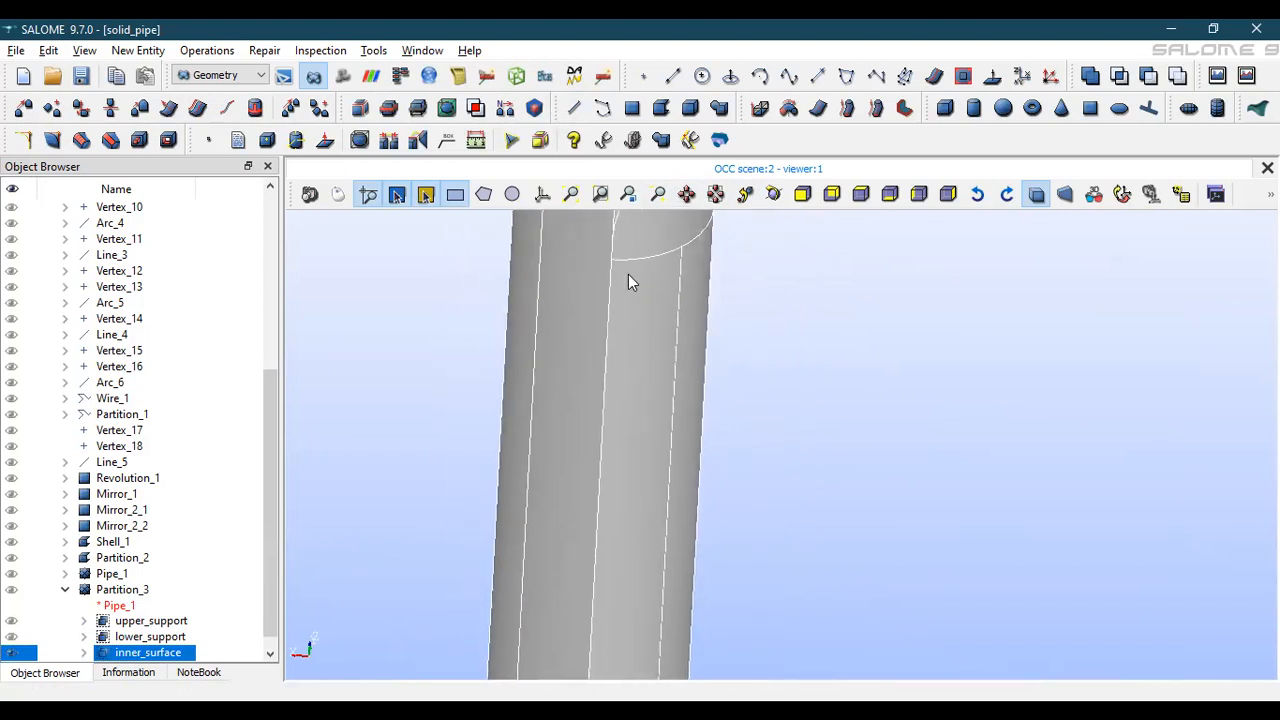
right_click(142, 658)
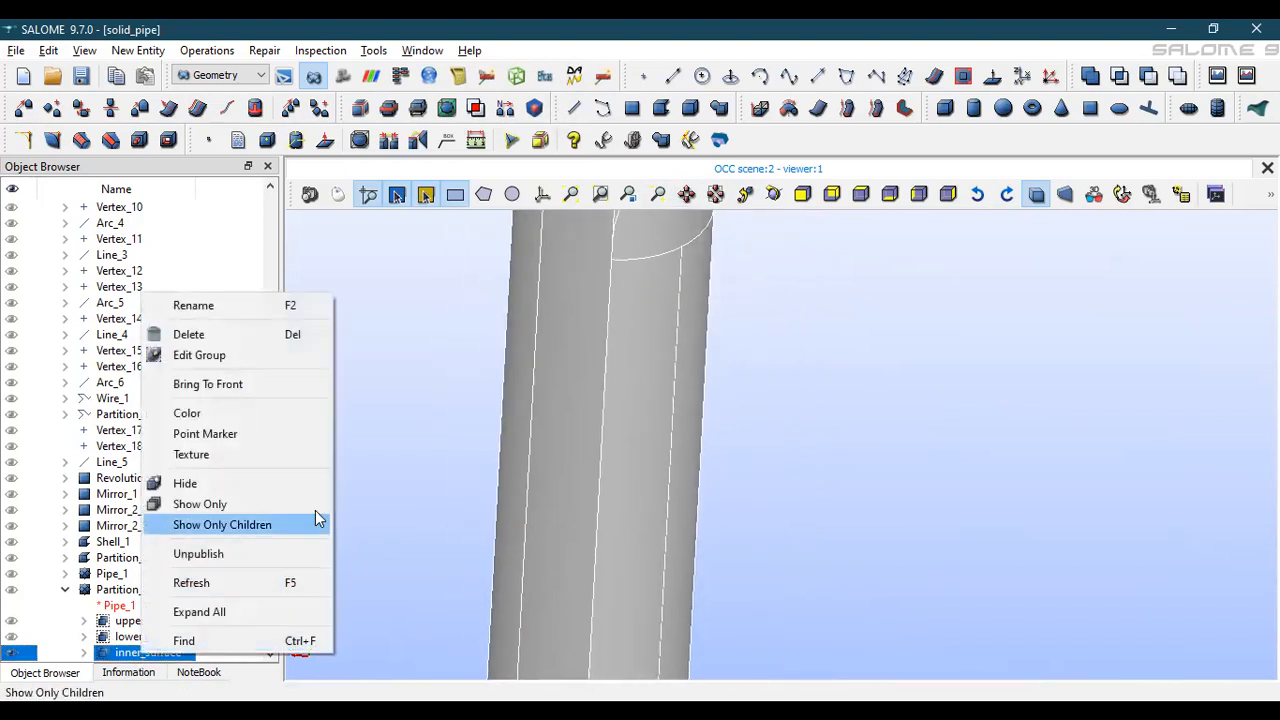
click(268, 356)
drag(668, 96, 307, 34)
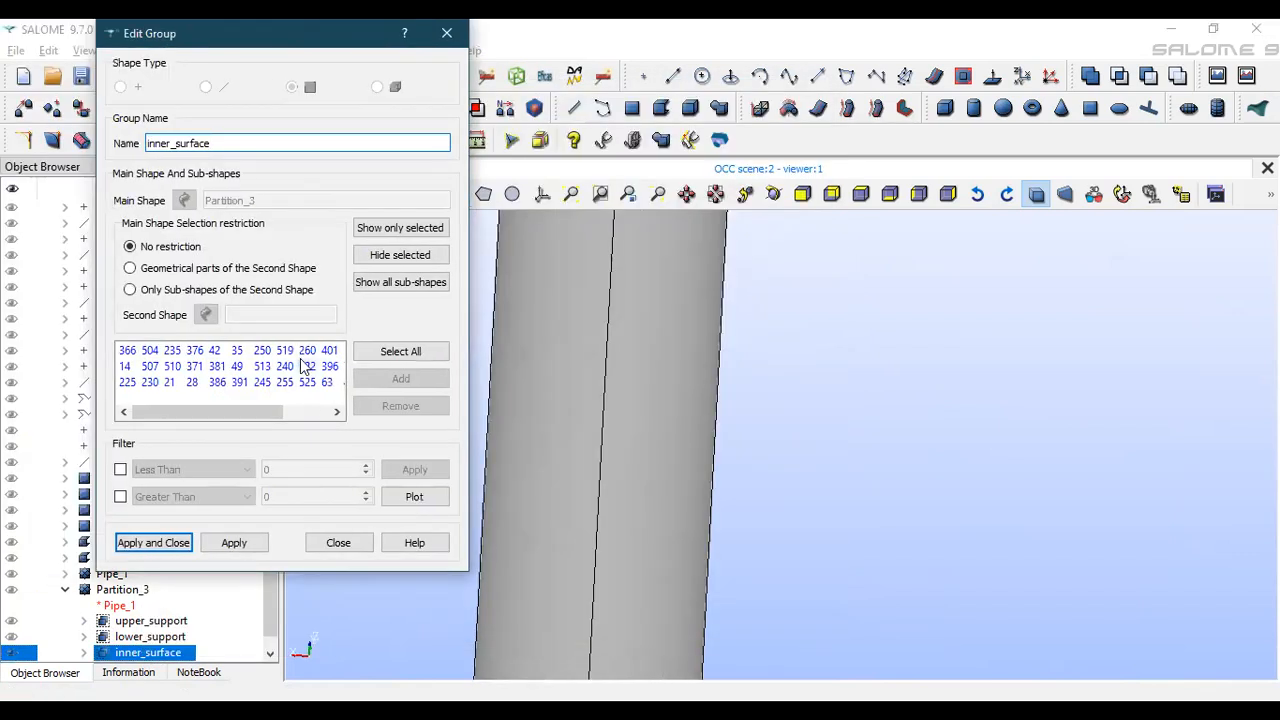
click(307, 366)
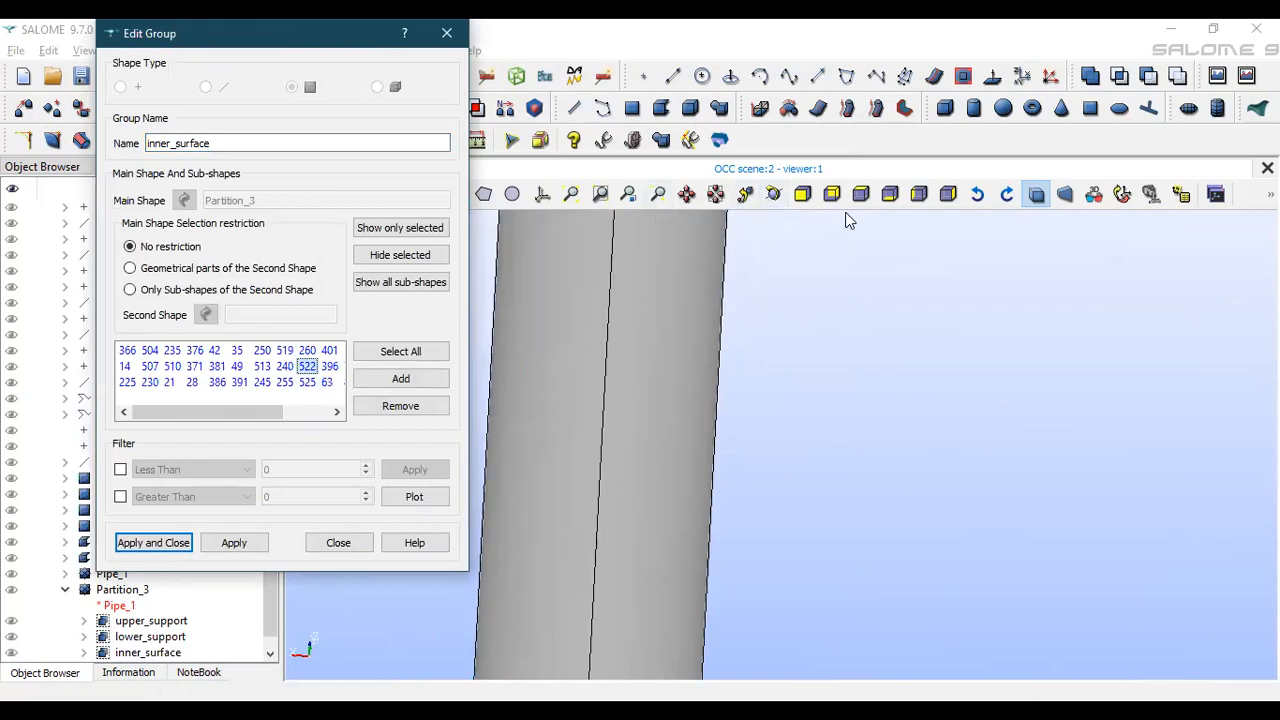
click(1122, 195)
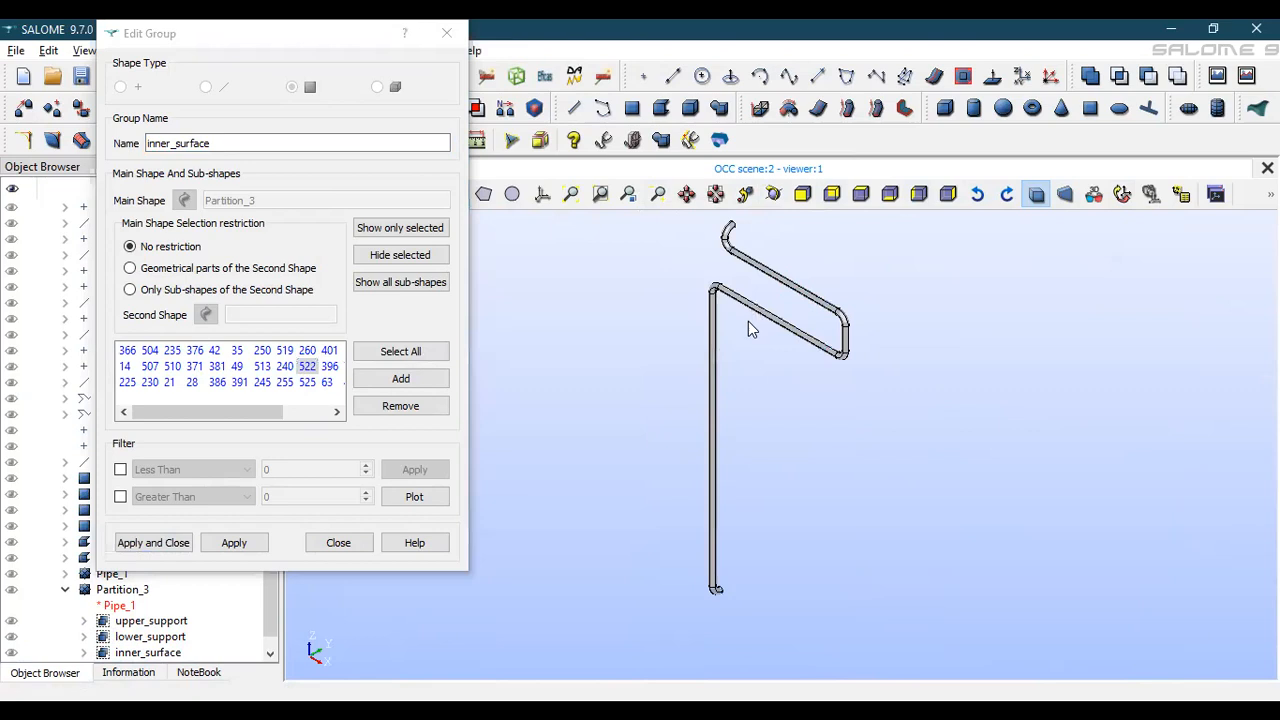
scroll(747, 330, up, 5)
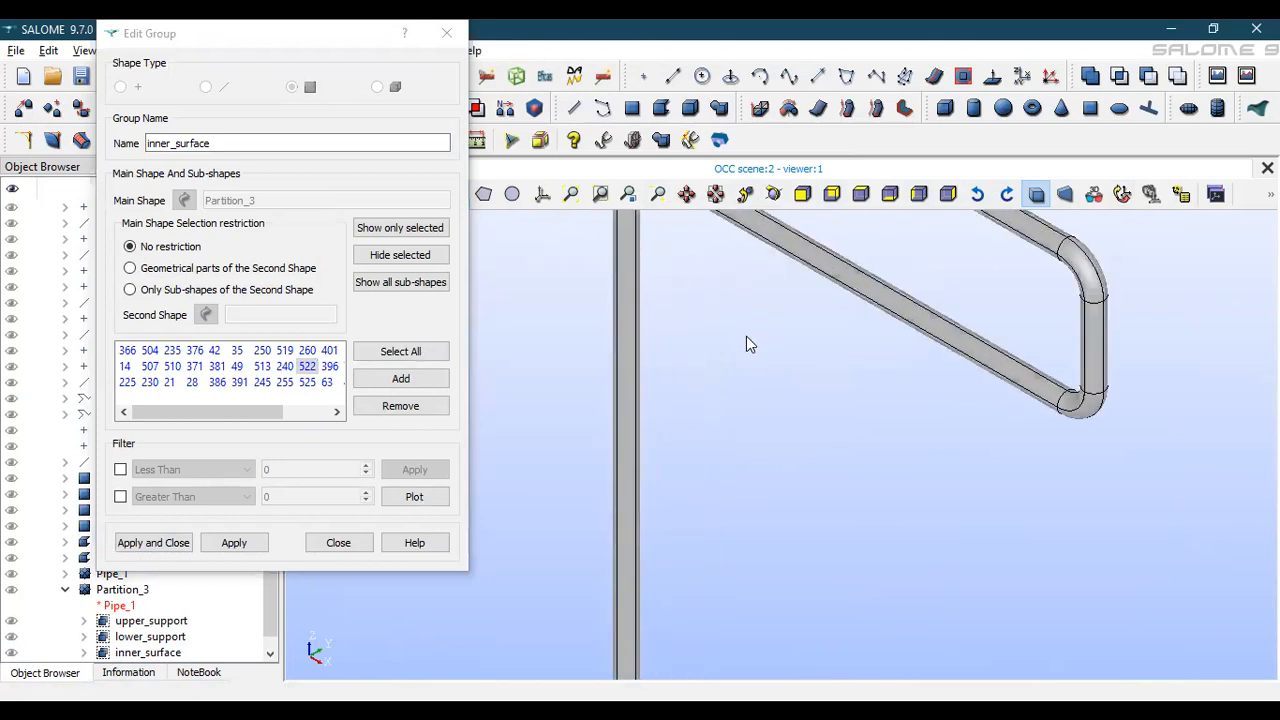
scroll(746, 344, down, 3)
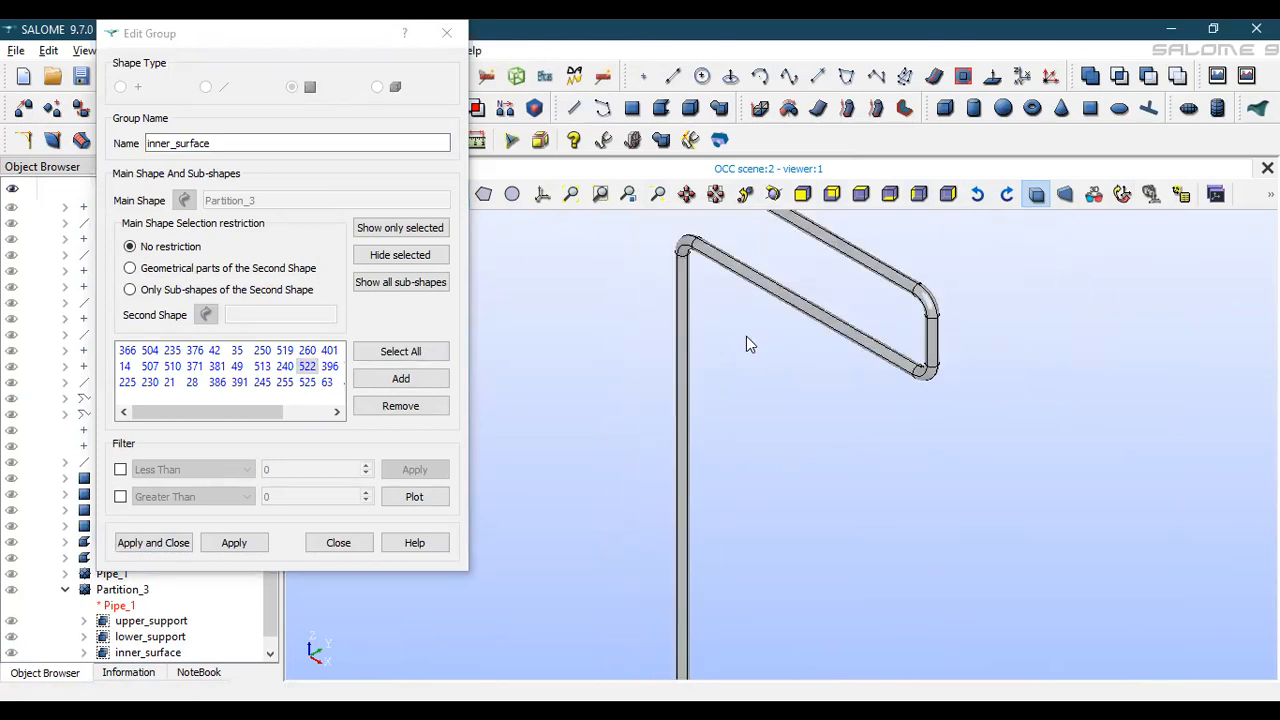
ctrl+middle_drag(746, 343, 742, 421)
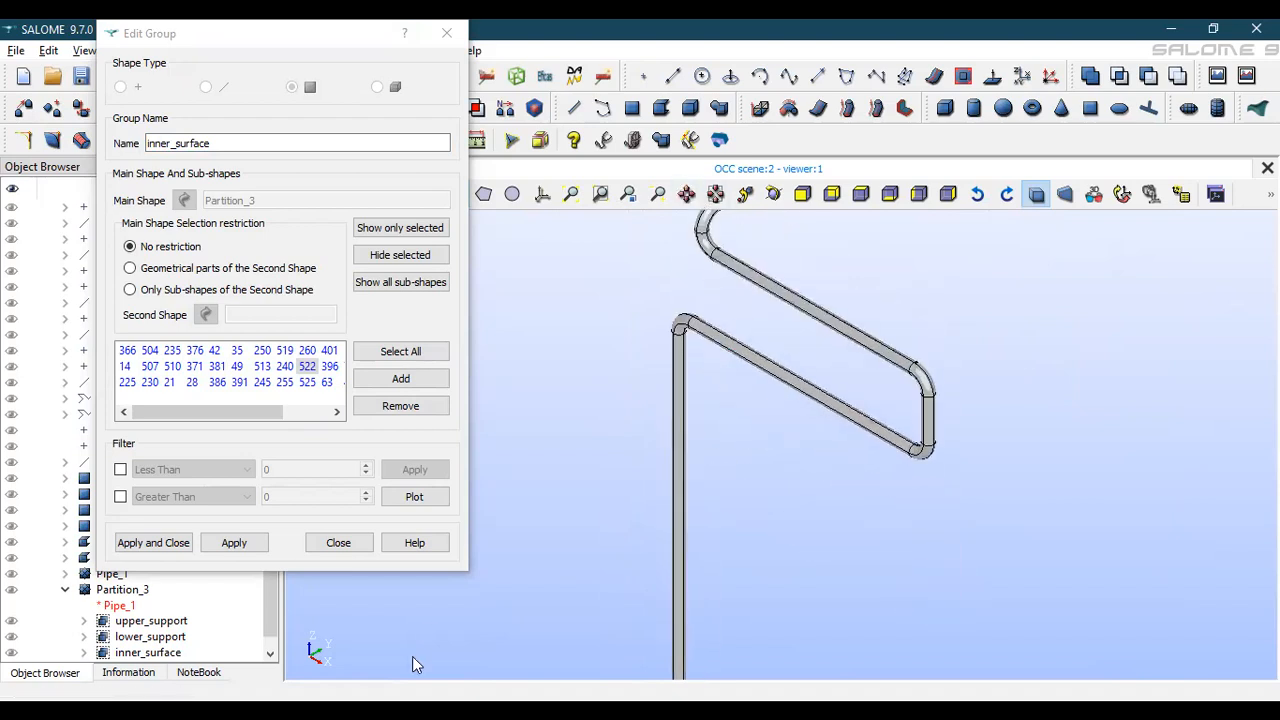
click(338, 542)
Examine the inner_surface group around the short vertical section from the +OY side, in isometric view and from rotated angles
scroll(720, 270, up, 4)
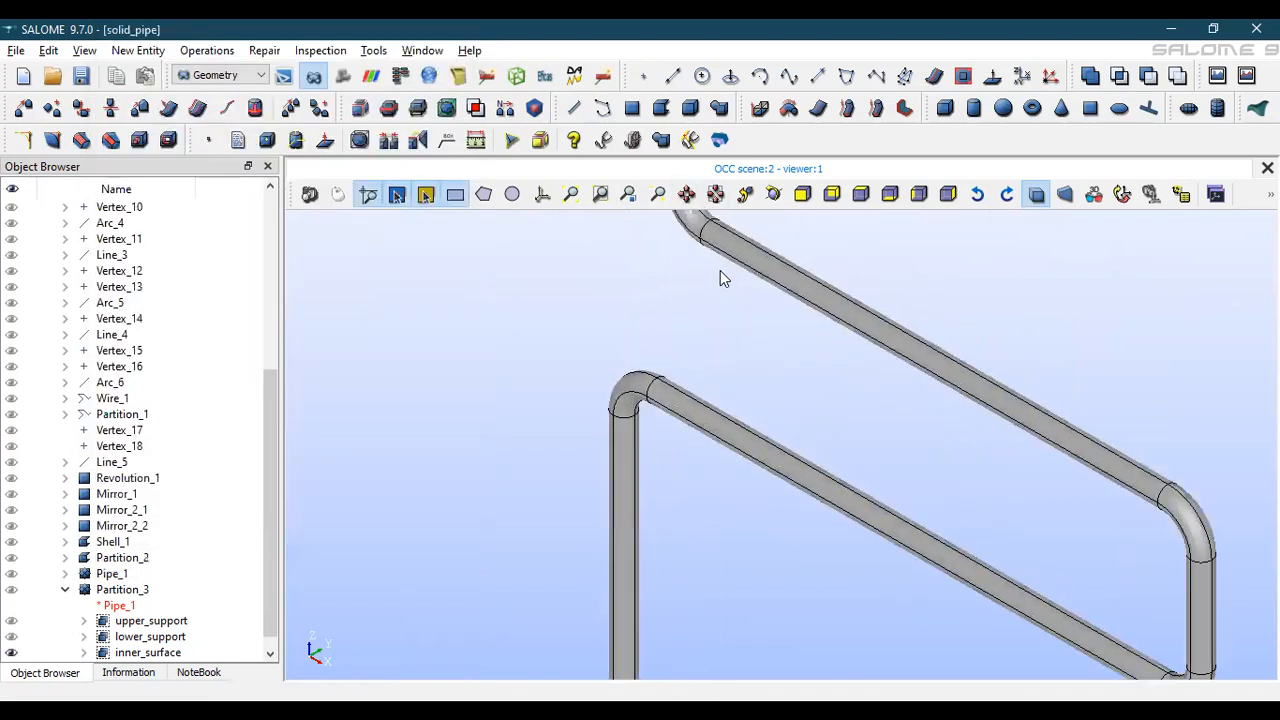
click(919, 194)
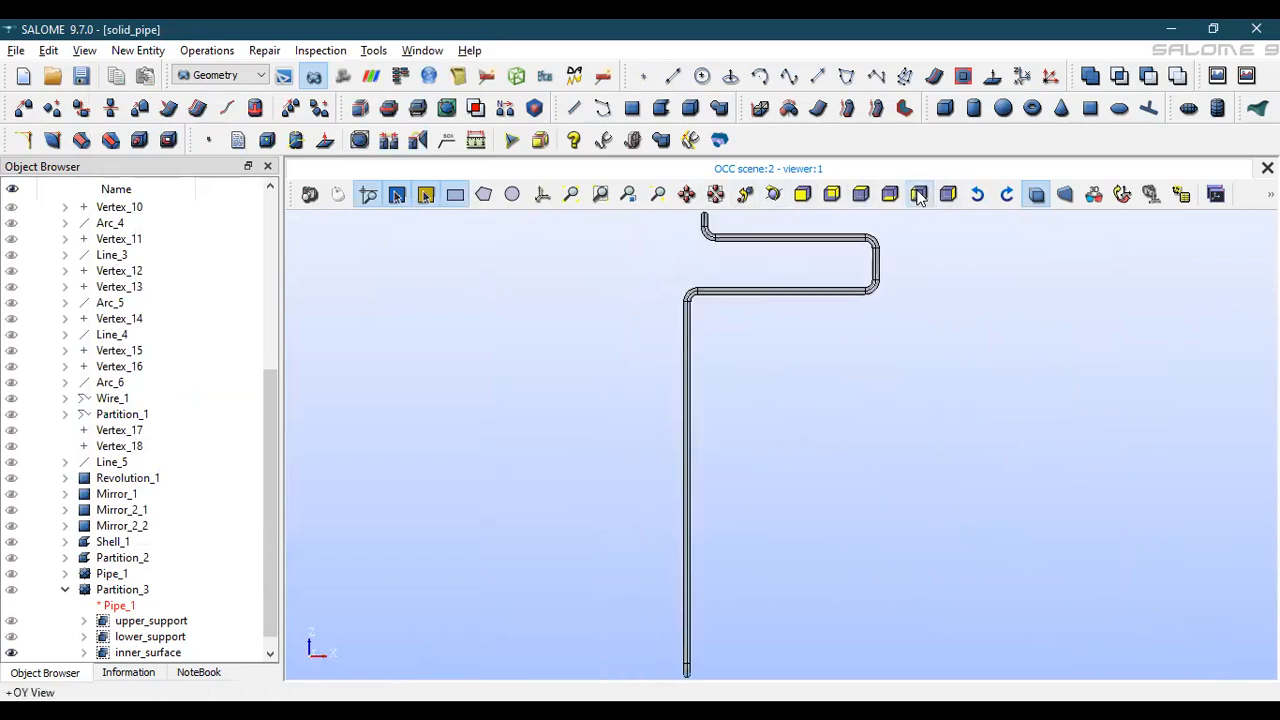
scroll(884, 250, up, 5)
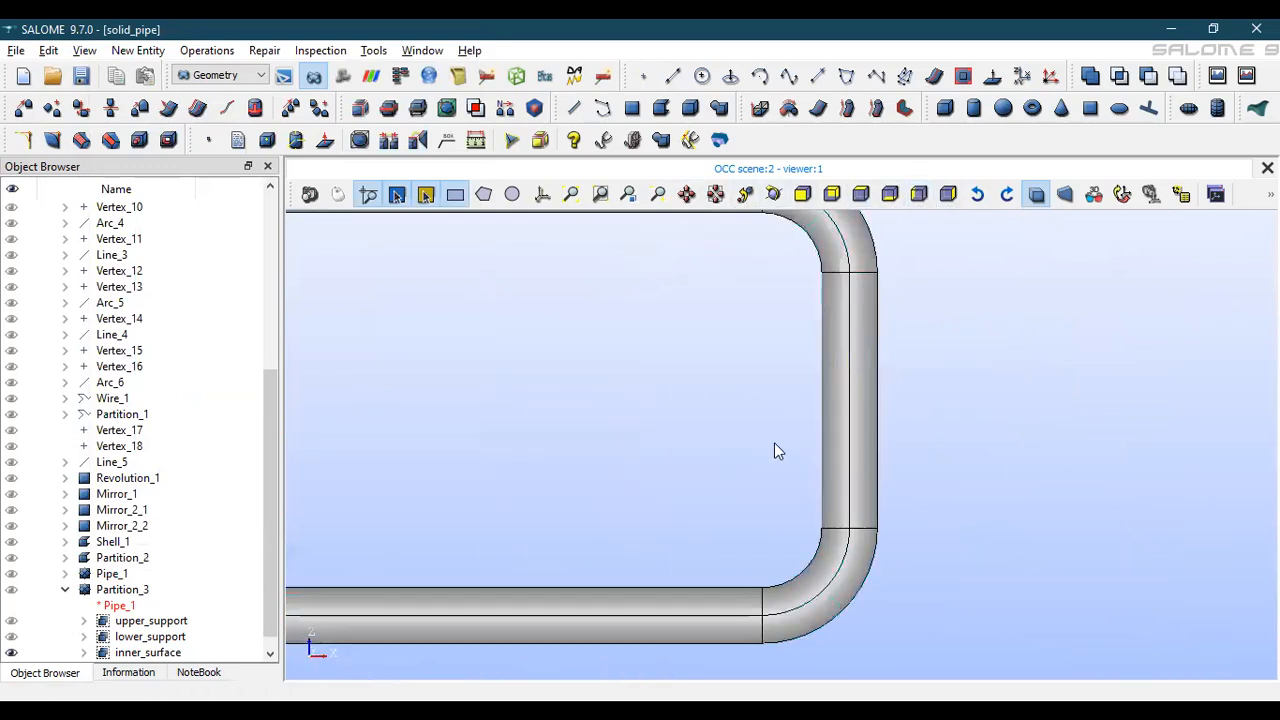
click(1122, 194)
scroll(793, 266, up, 2)
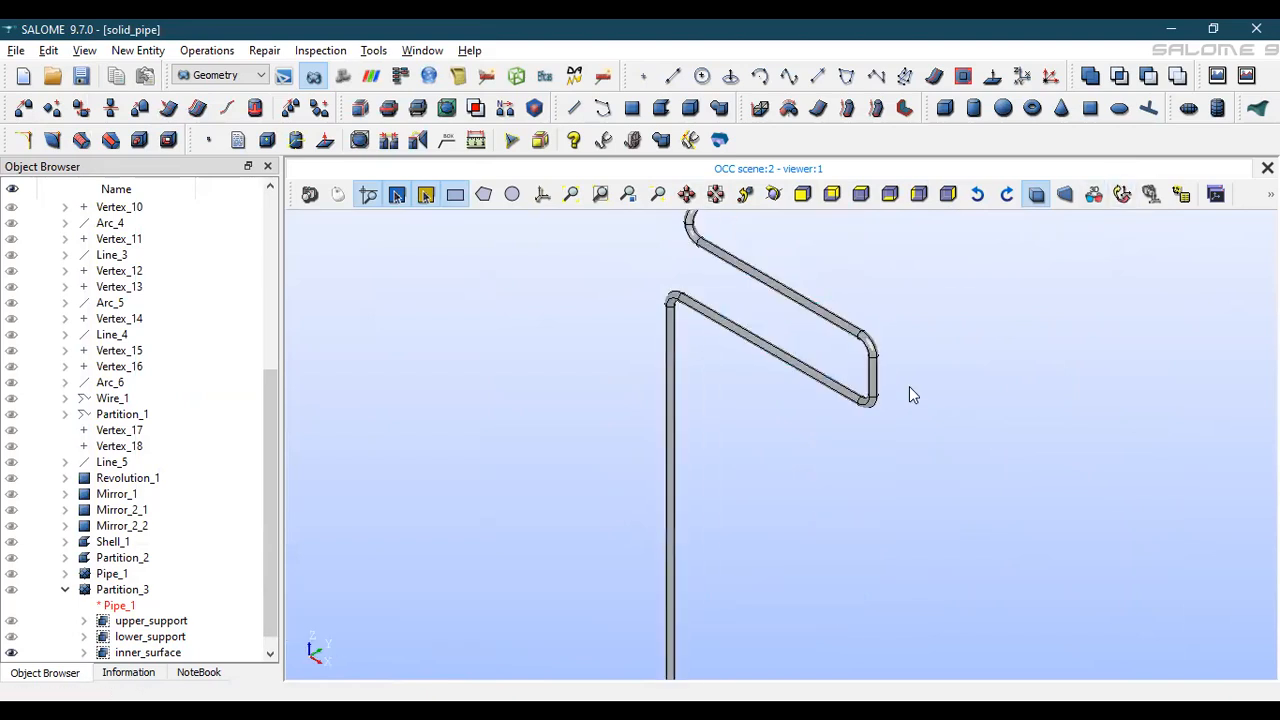
scroll(909, 386, up, 3)
click(773, 194)
drag(1020, 414, 623, 457)
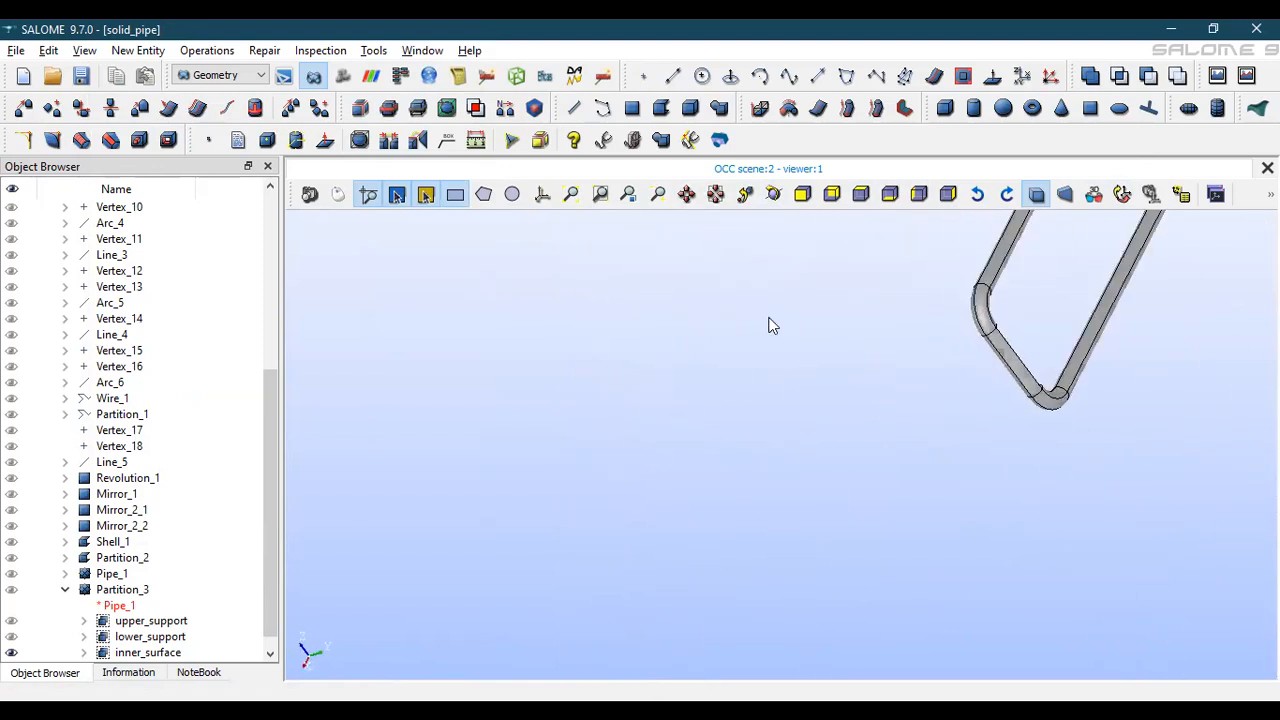
drag(1070, 266, 769, 386)
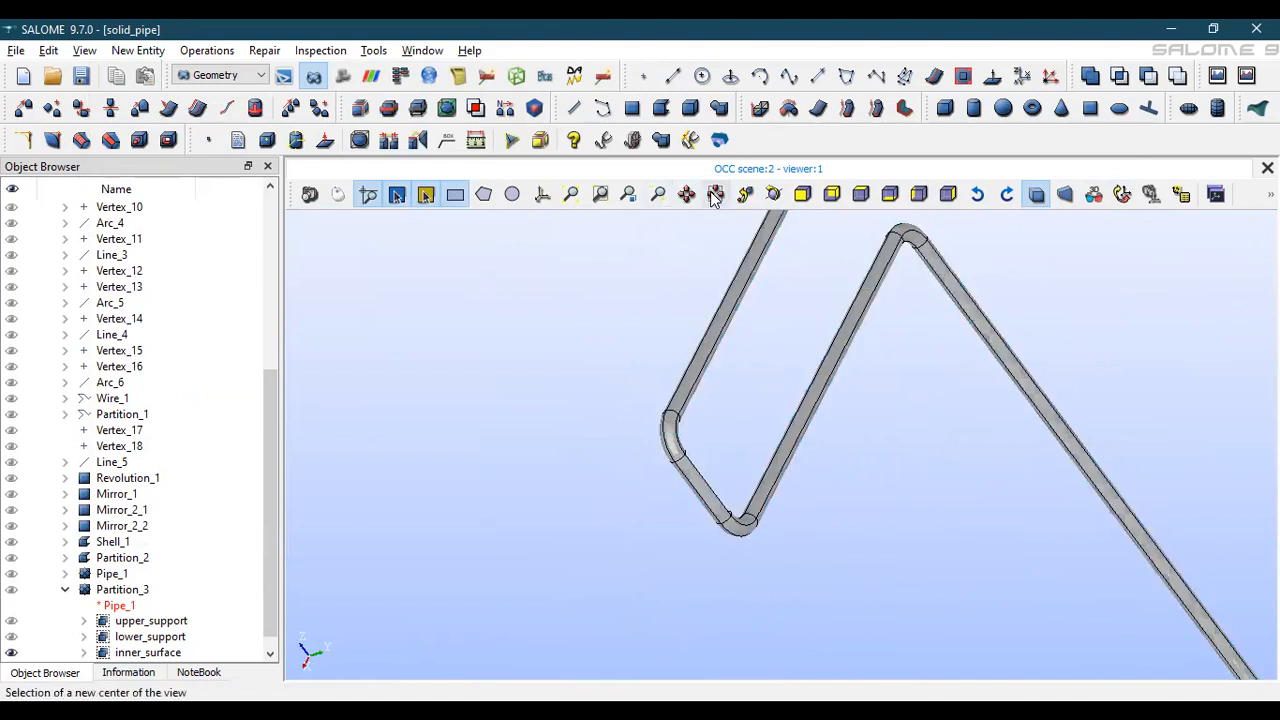
click(1122, 194)
click(773, 194)
drag(794, 271, 963, 343)
scroll(963, 343, up, 5)
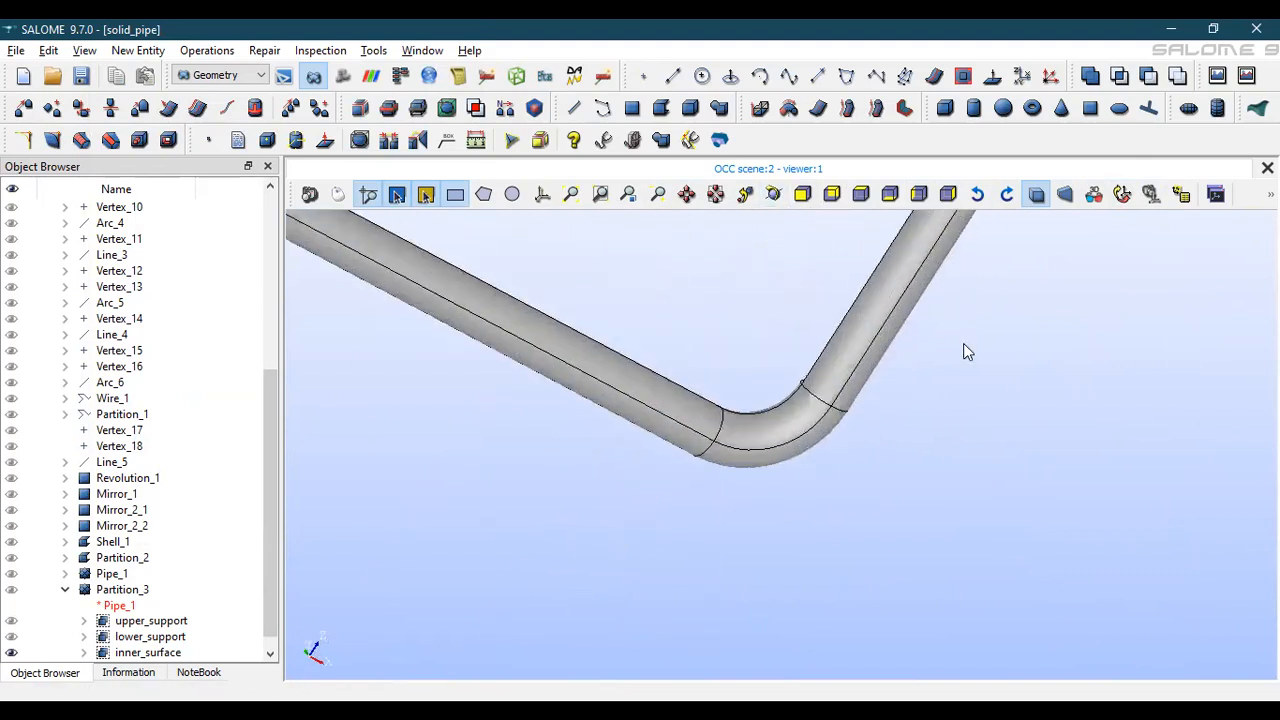
Inspect the inner_surface faces from the -OY side and where the short vertical section meets its lower bend, ending on the whole pipe
click(919, 194)
click(948, 194)
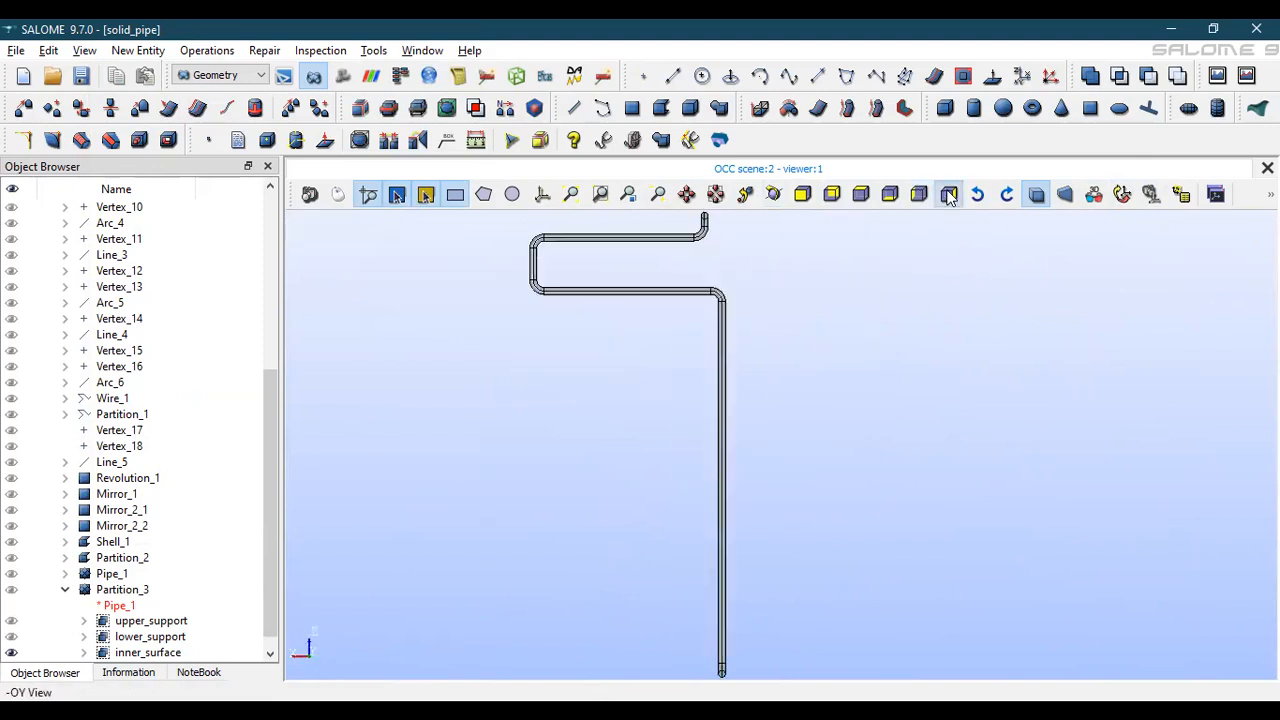
scroll(794, 266, up, 6)
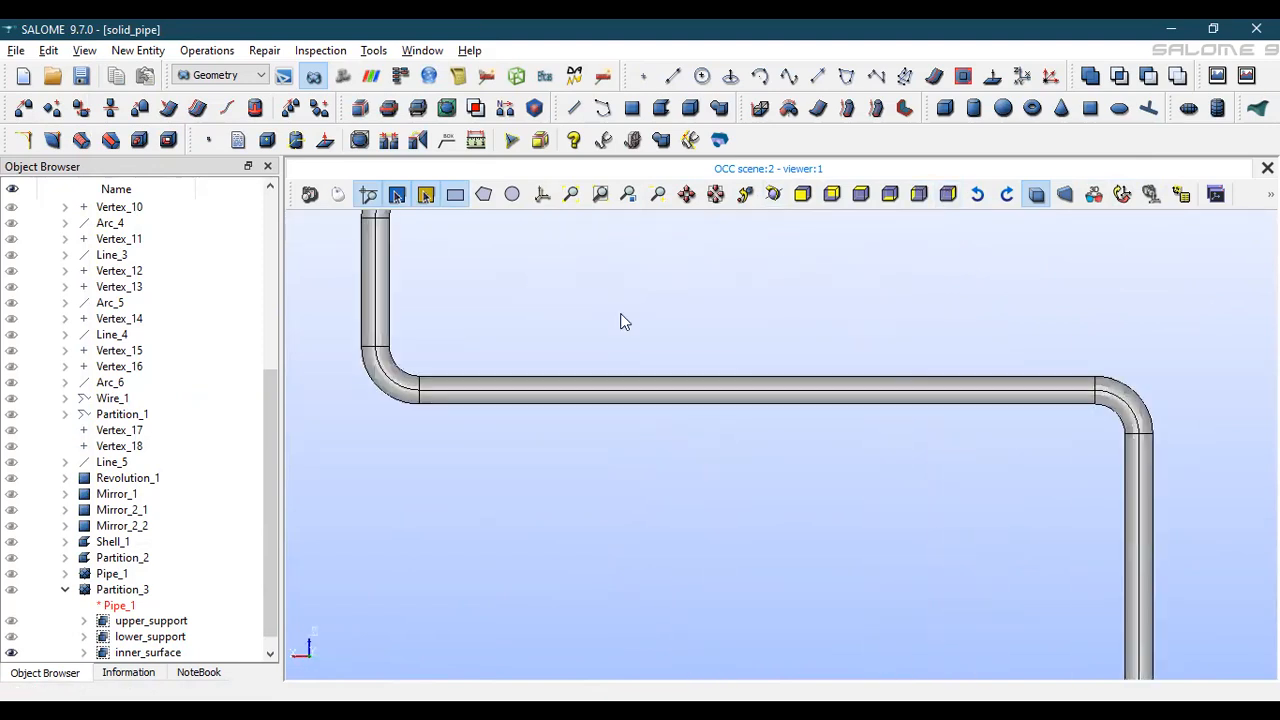
scroll(878, 268, down, 7)
scroll(877, 266, up, 10)
scroll(875, 260, up, 2)
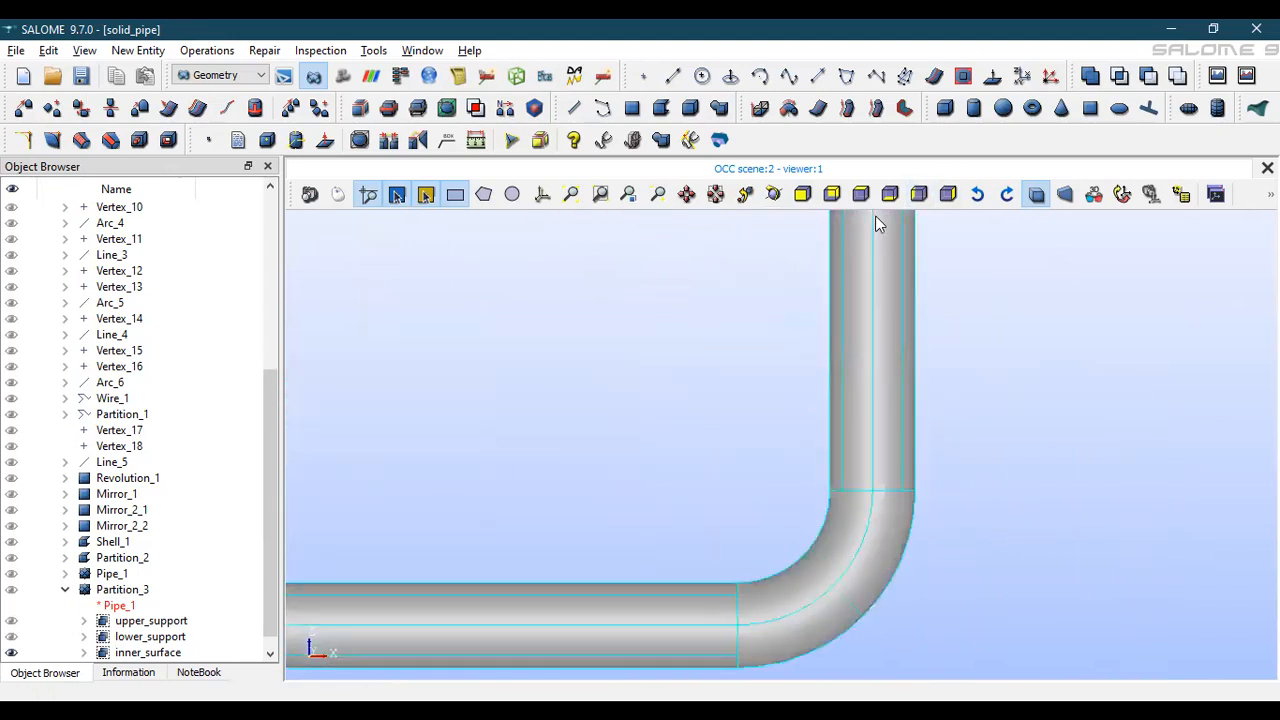
click(776, 194)
drag(1000, 360, 1066, 410)
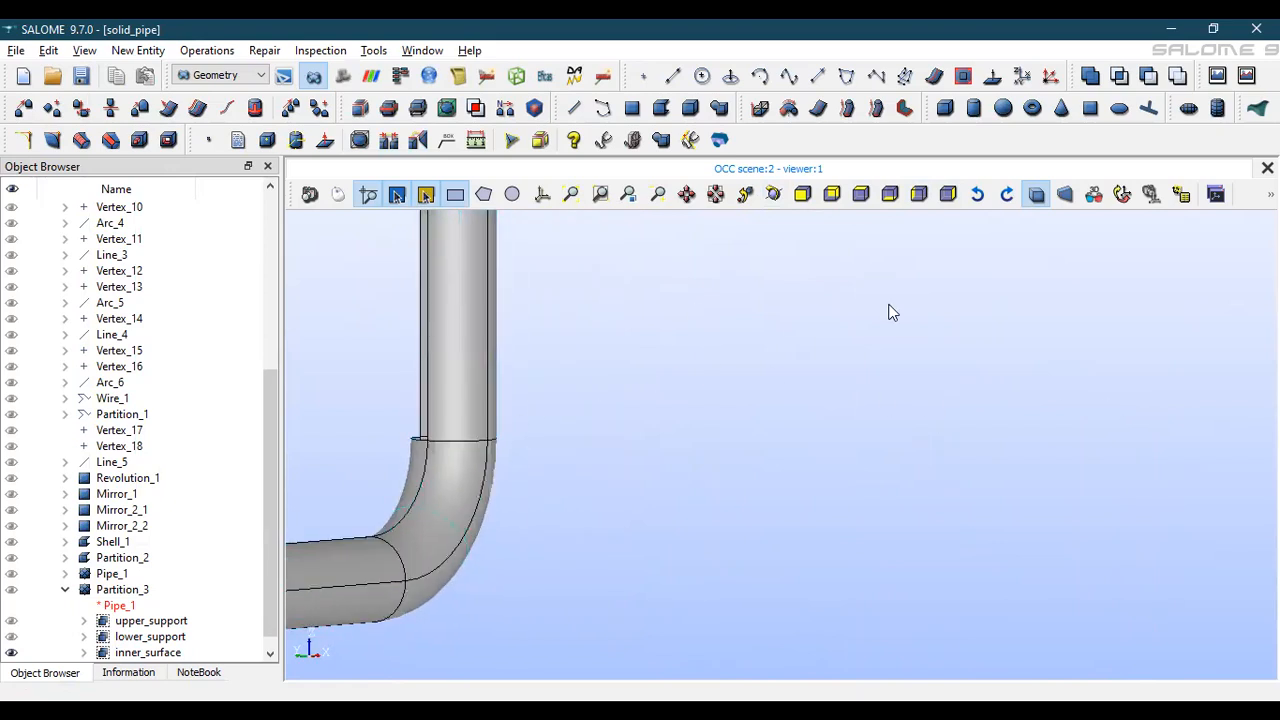
click(1122, 195)
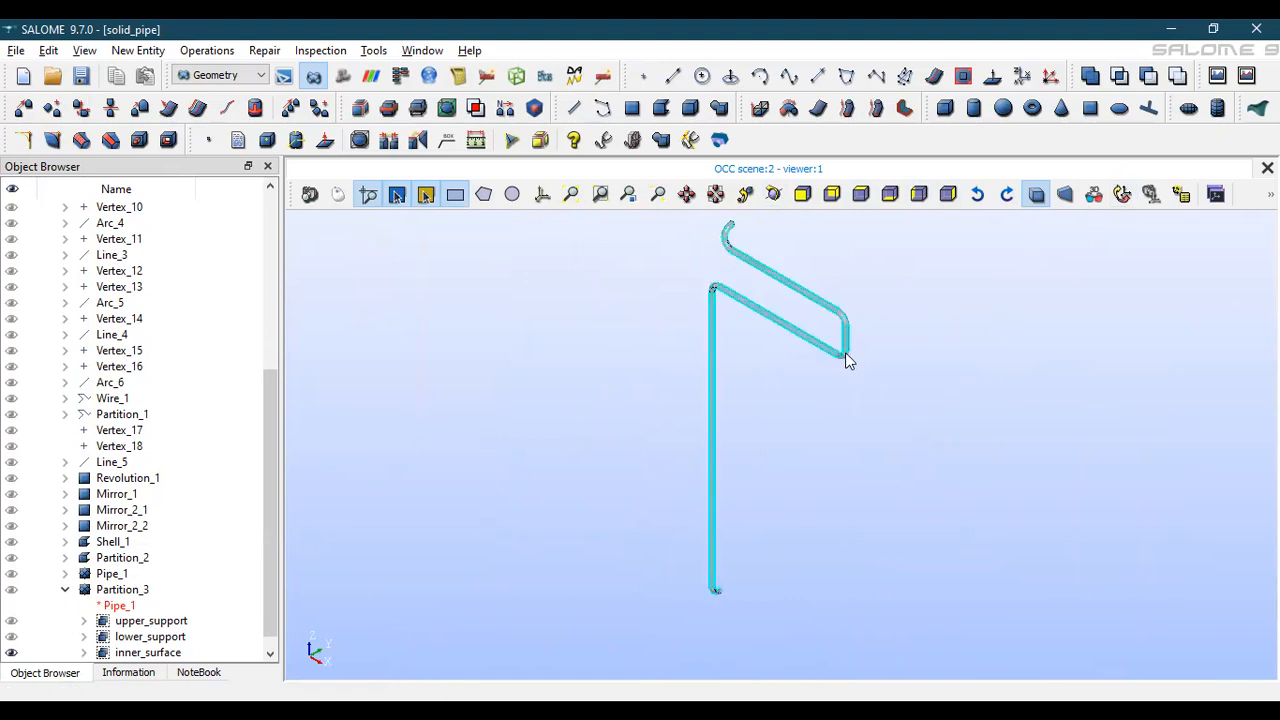
Examine the inner_surface group up close around the short vertical section and its lower bend for missing faces
click(773, 196)
drag(866, 366, 490, 462)
scroll(671, 414, up, 6)
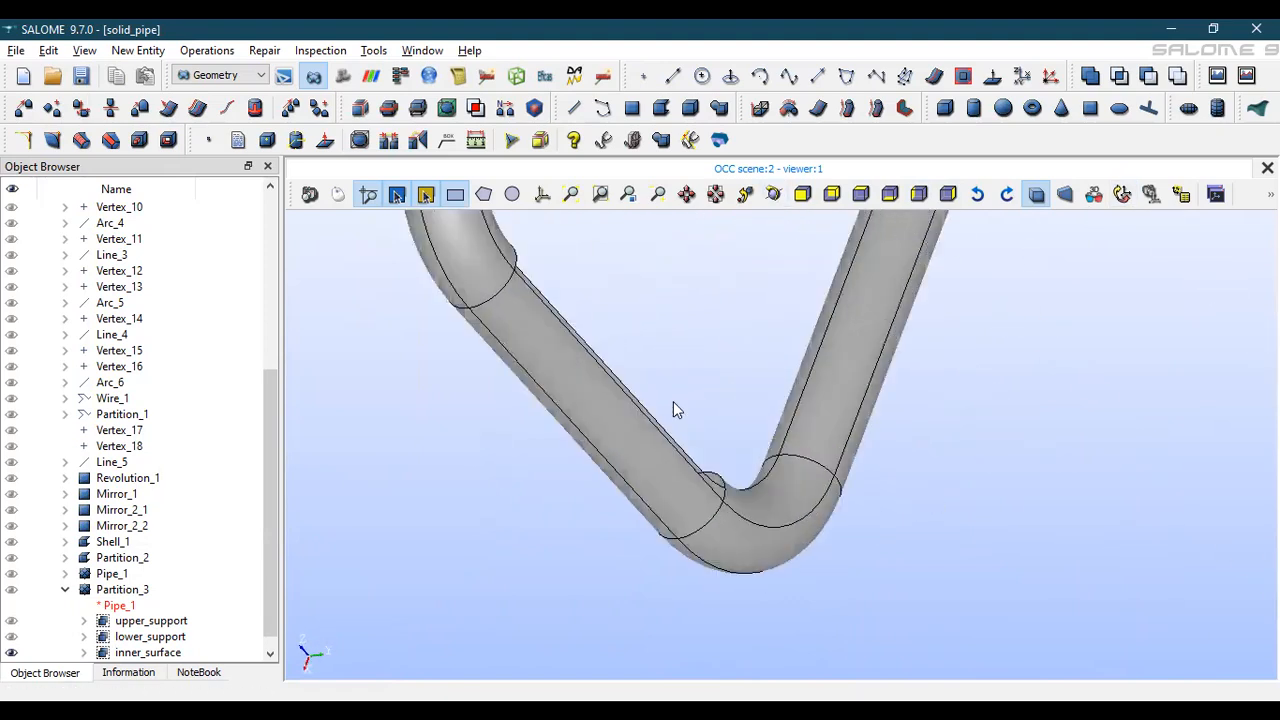
click(773, 193)
drag(751, 257, 680, 277)
click(686, 193)
drag(800, 410, 1275, 522)
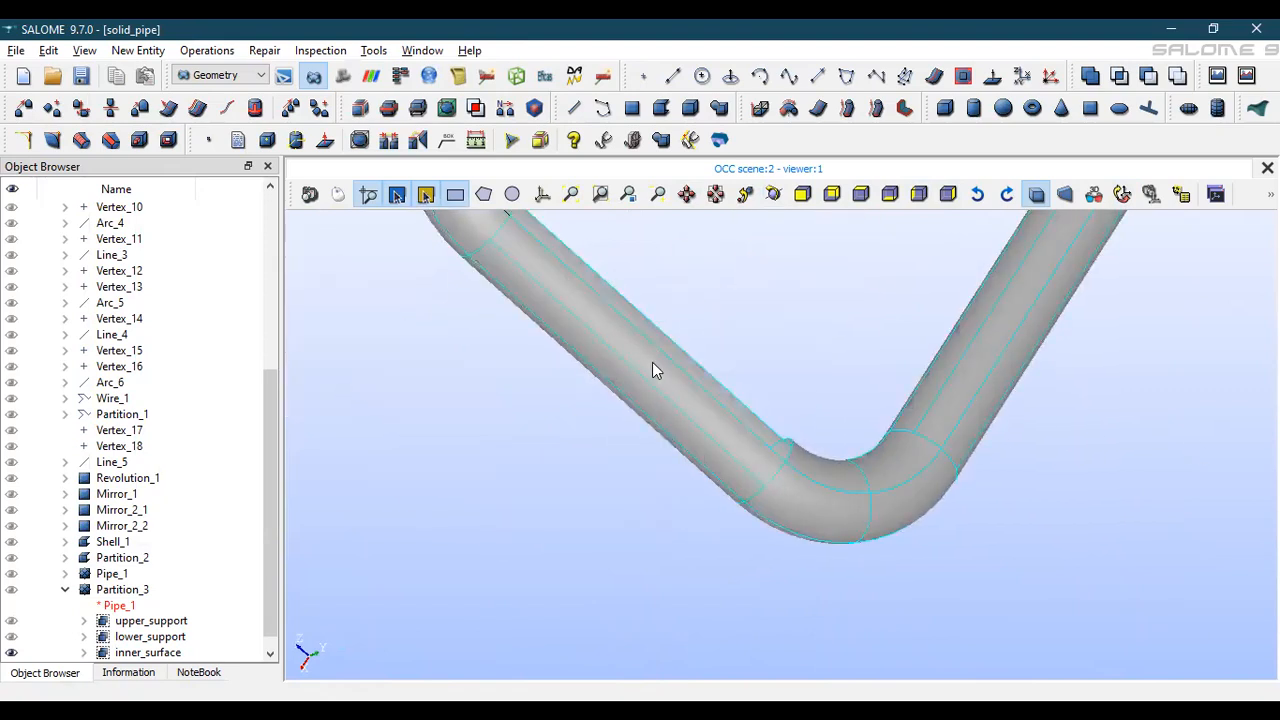
Open the inner_surface group for editing and hide the outer face on the short vertical section
click(148, 658)
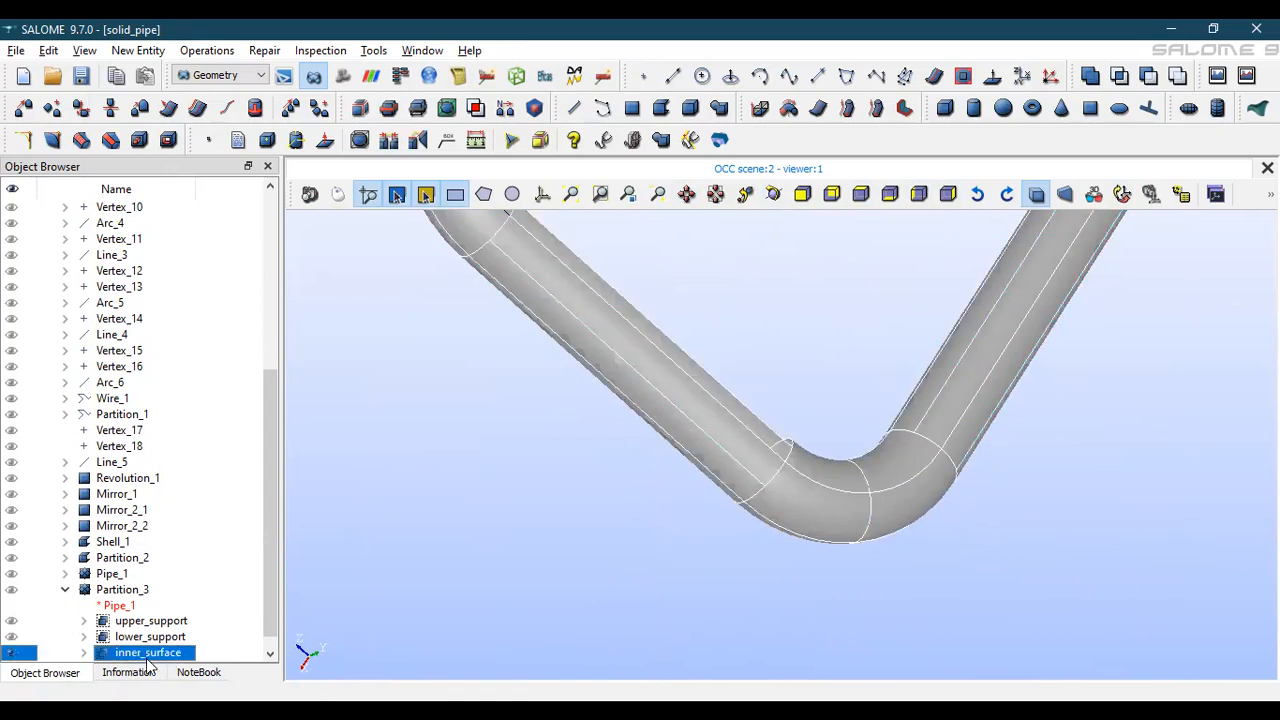
right_click(147, 662)
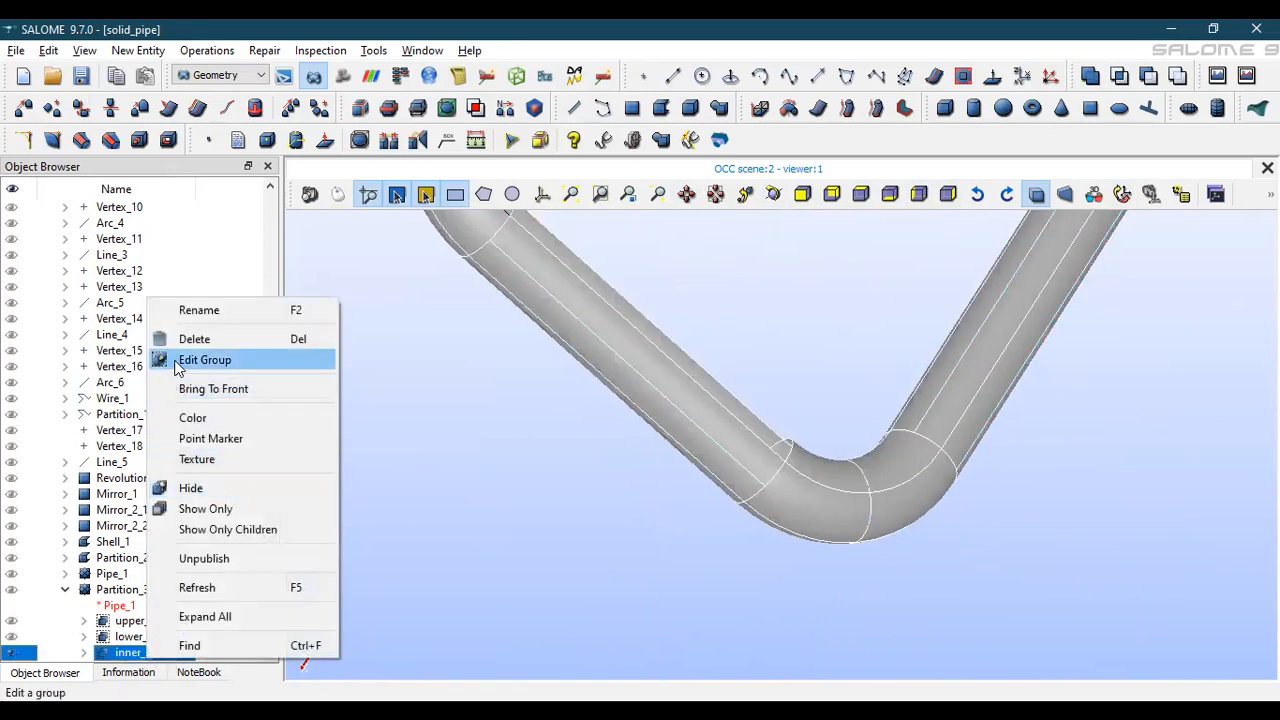
click(204, 360)
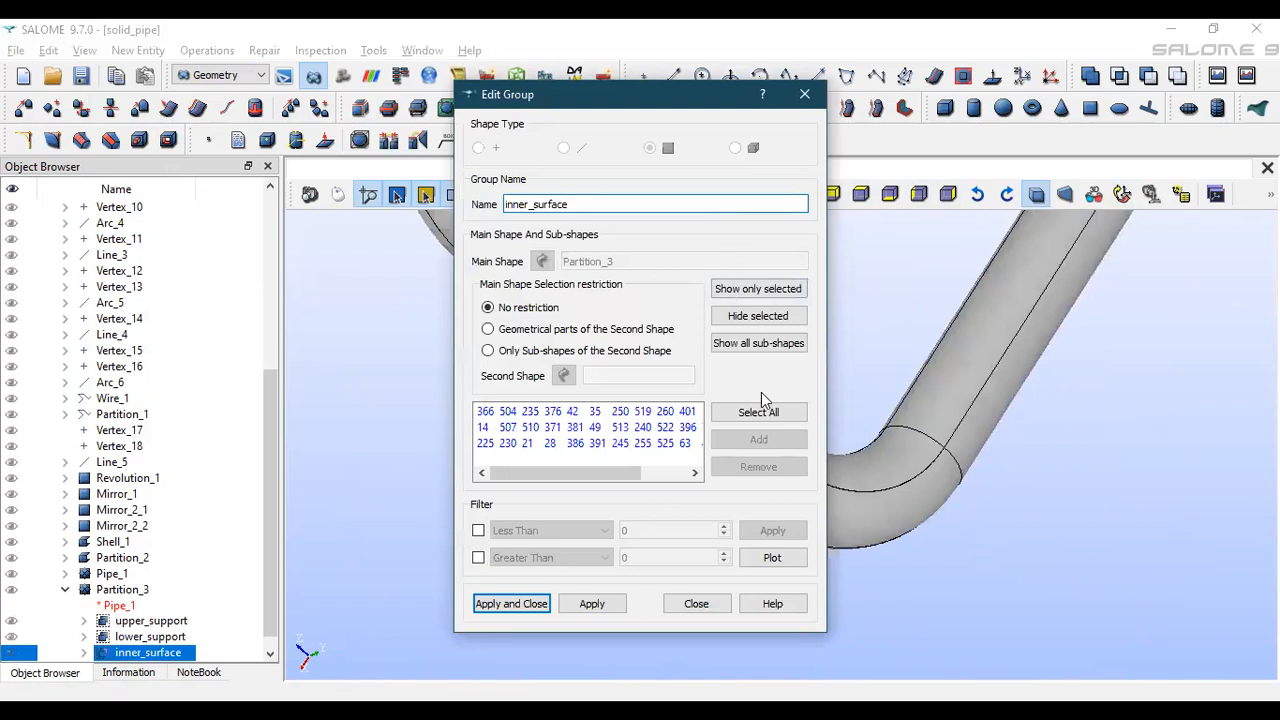
click(620, 443)
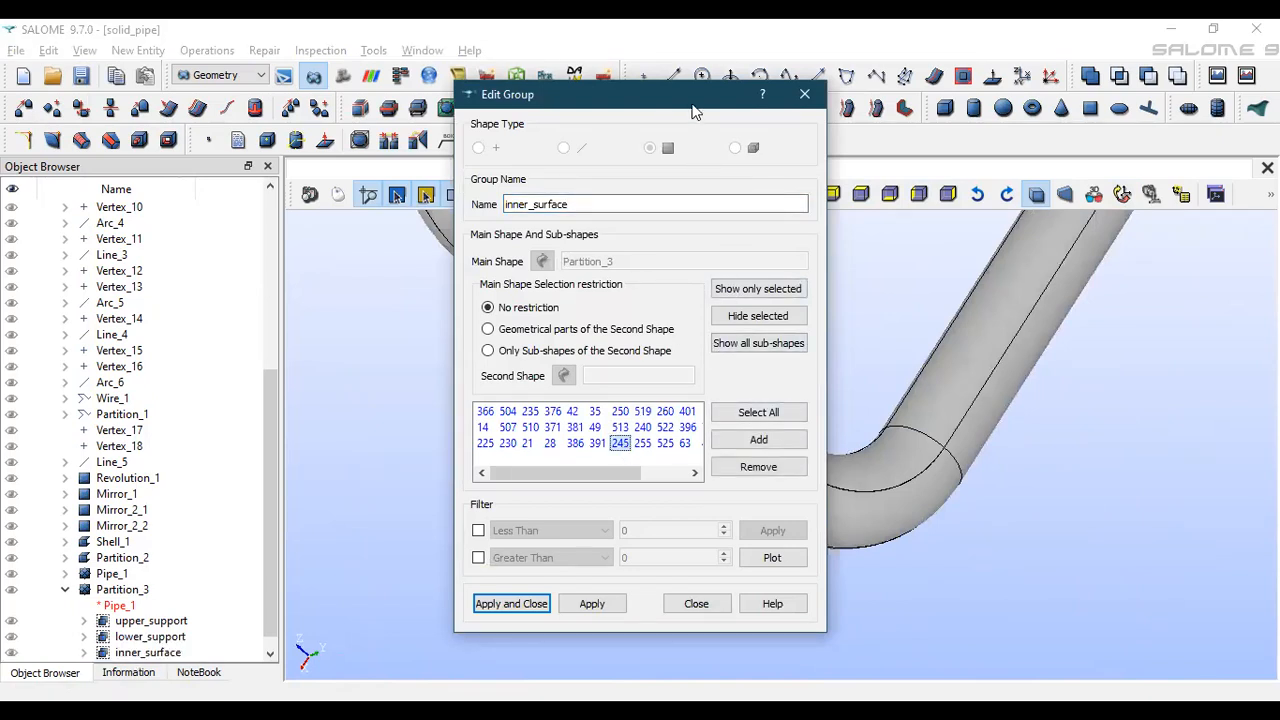
drag(691, 105, 393, 77)
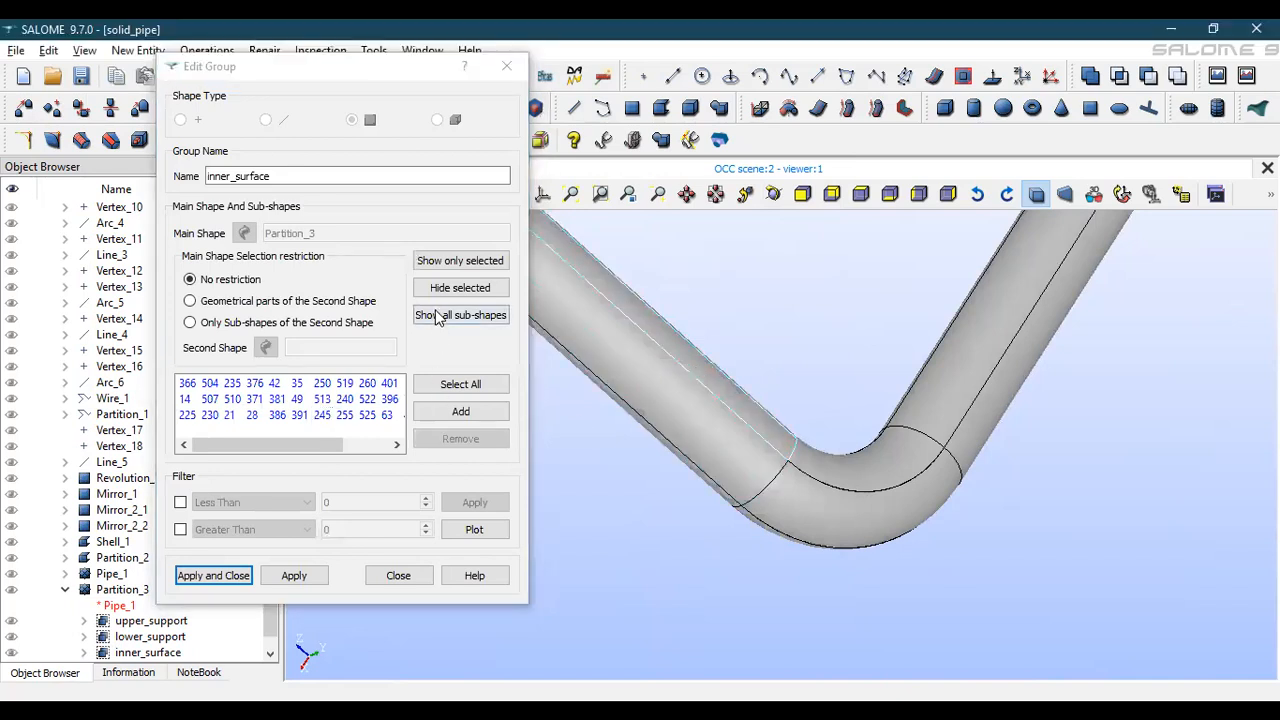
click(460, 287)
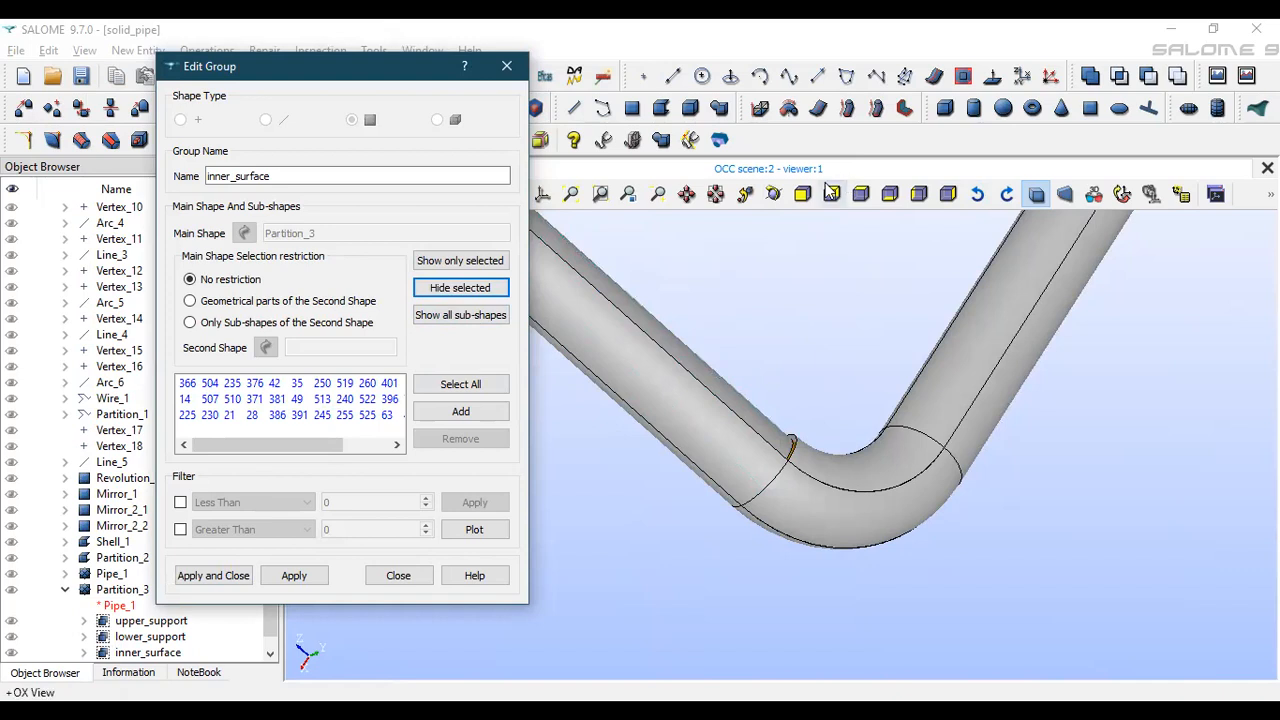
Add the exposed inner wall face of the short vertical section to the inner_surface group
click(777, 197)
drag(711, 340, 631, 529)
click(622, 435)
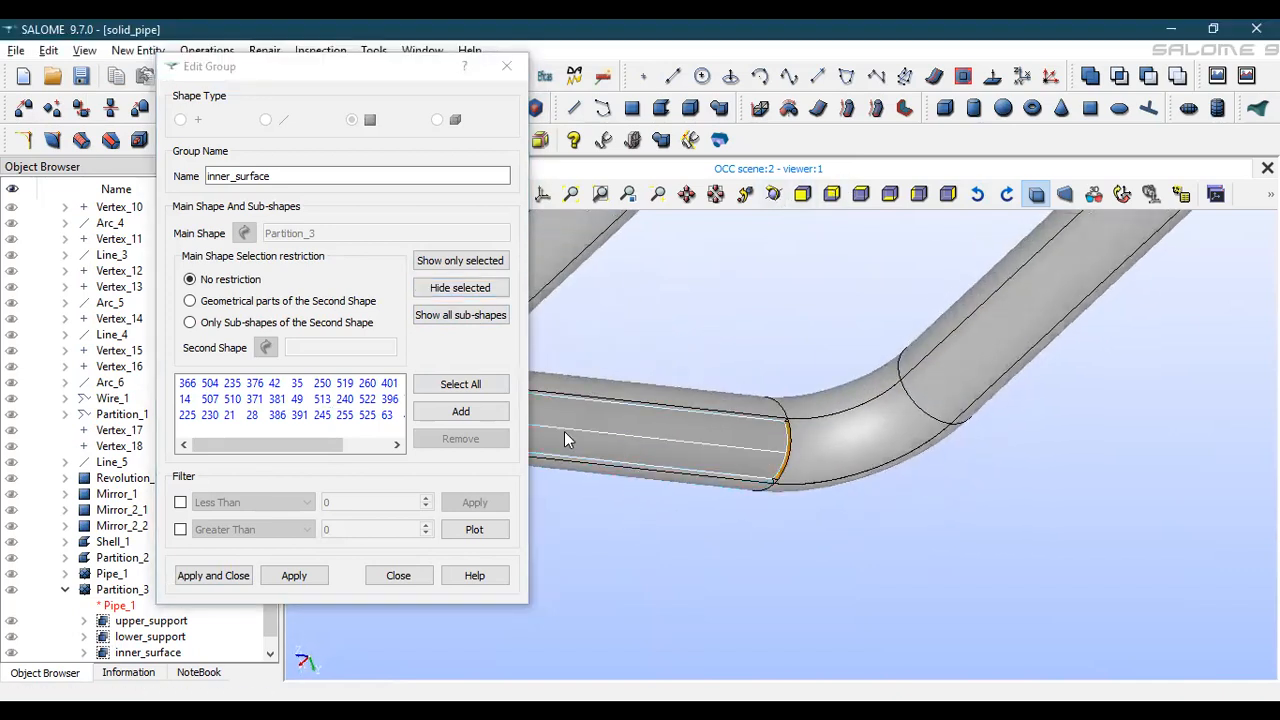
click(437, 412)
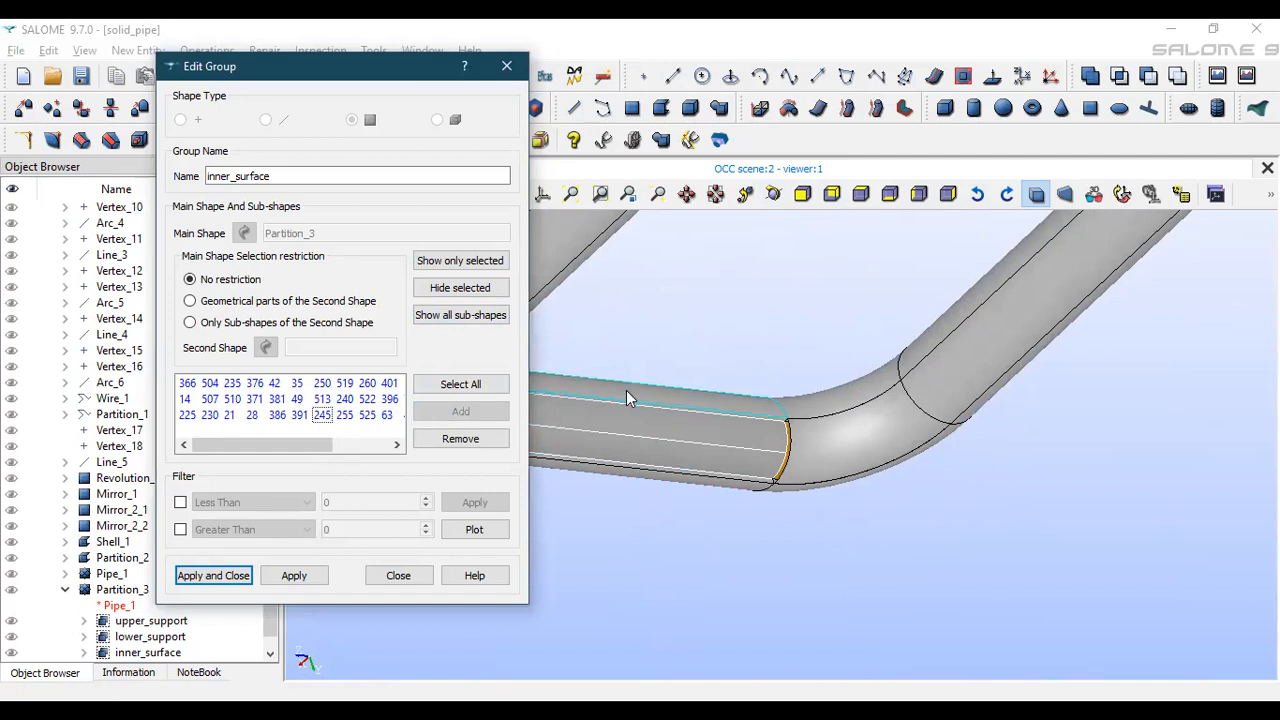
Hide the adjacent outer face, add the inner wall face of the short vertical section to inner_surface, and apply the group edit
click(446, 291)
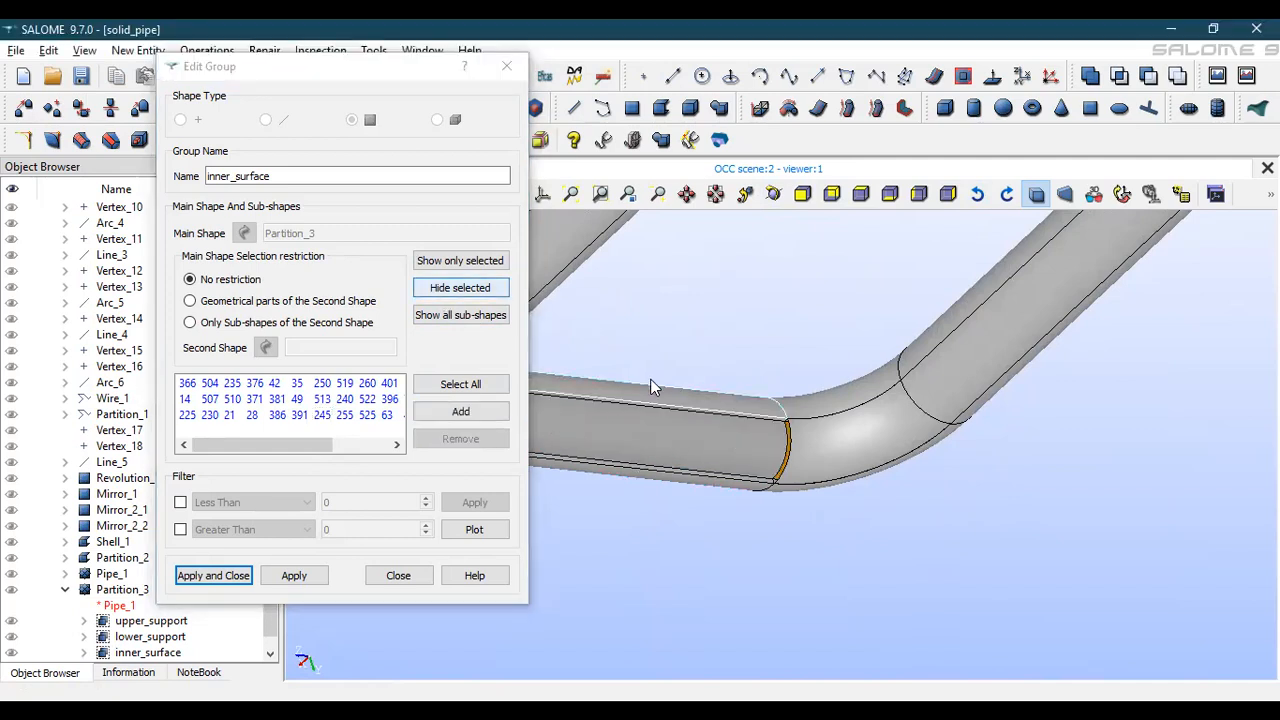
click(641, 443)
click(470, 414)
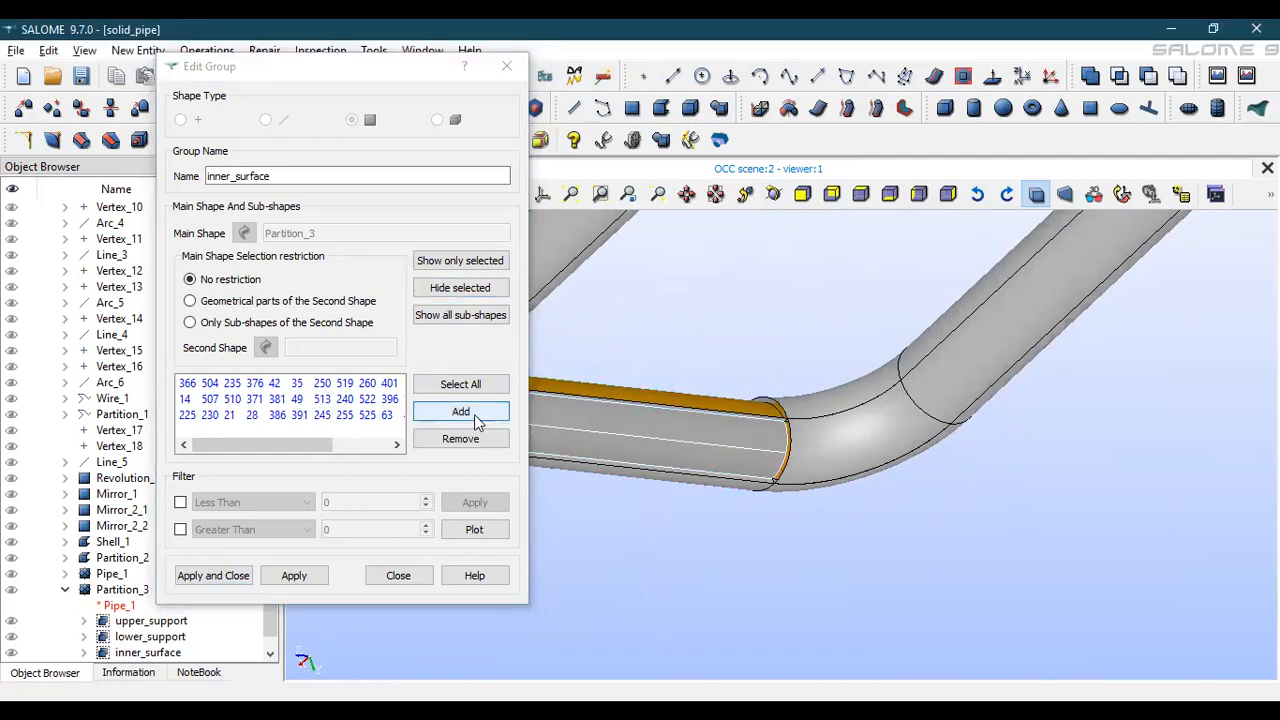
click(476, 418)
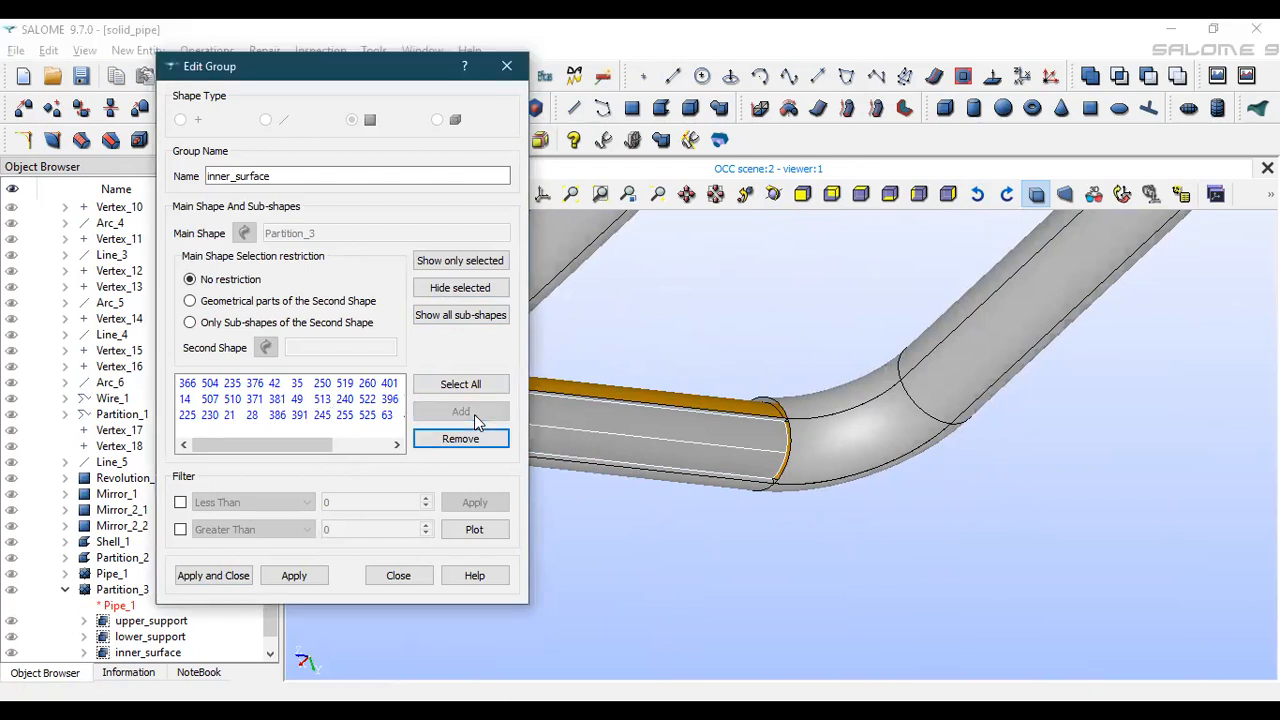
click(228, 576)
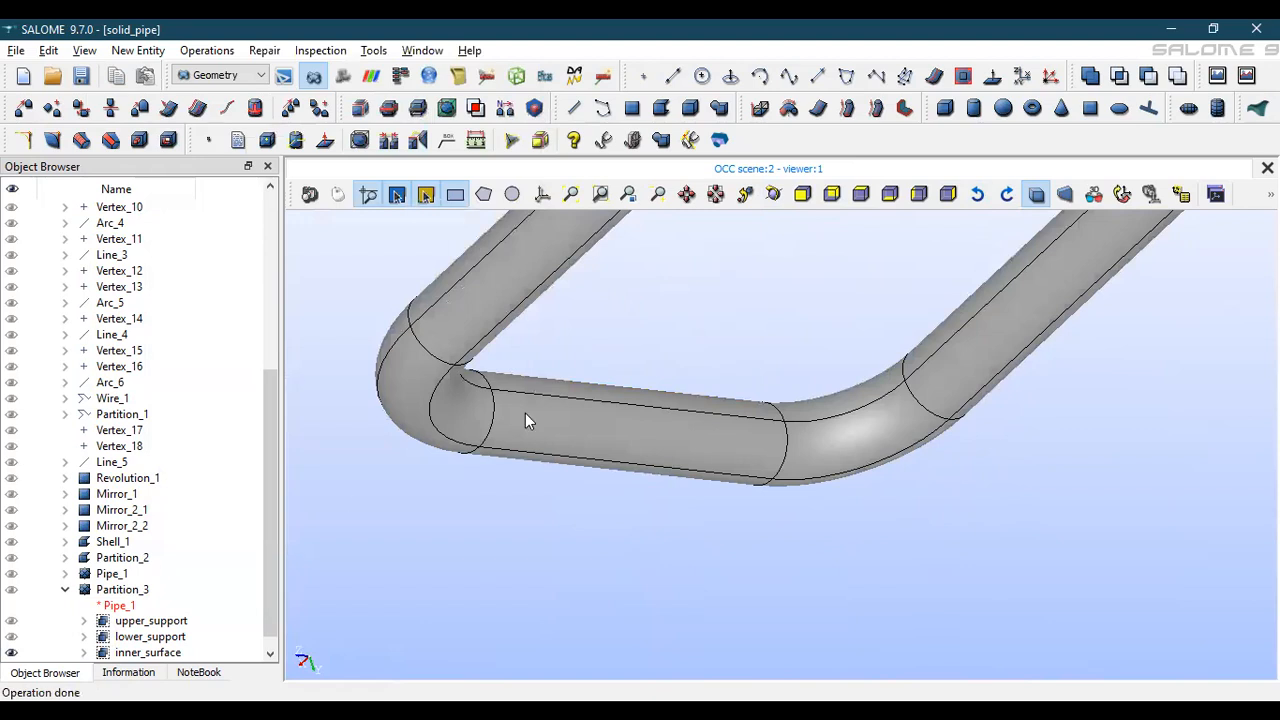
Examine the corrected inner_surface group on the whole pipe, in isometric view and around the short vertical section
scroll(617, 424, down, 2)
scroll(617, 428, down, 5)
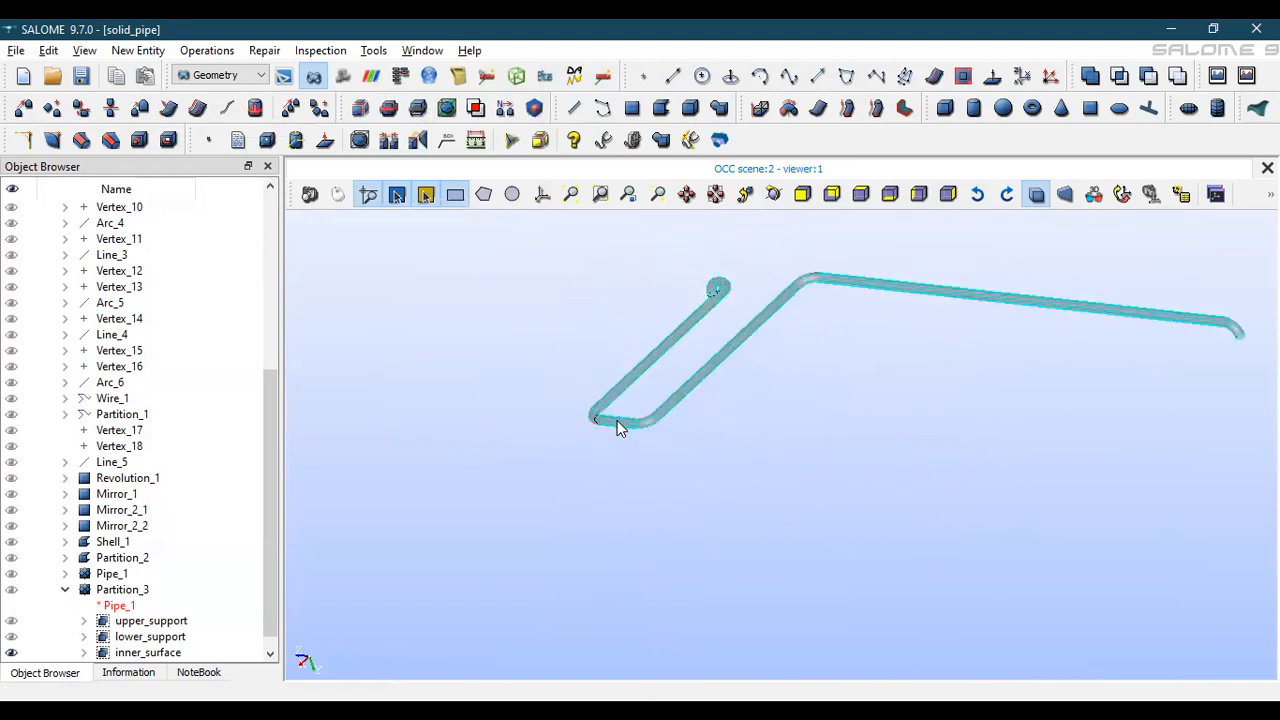
click(771, 195)
drag(628, 434, 1120, 234)
click(1124, 195)
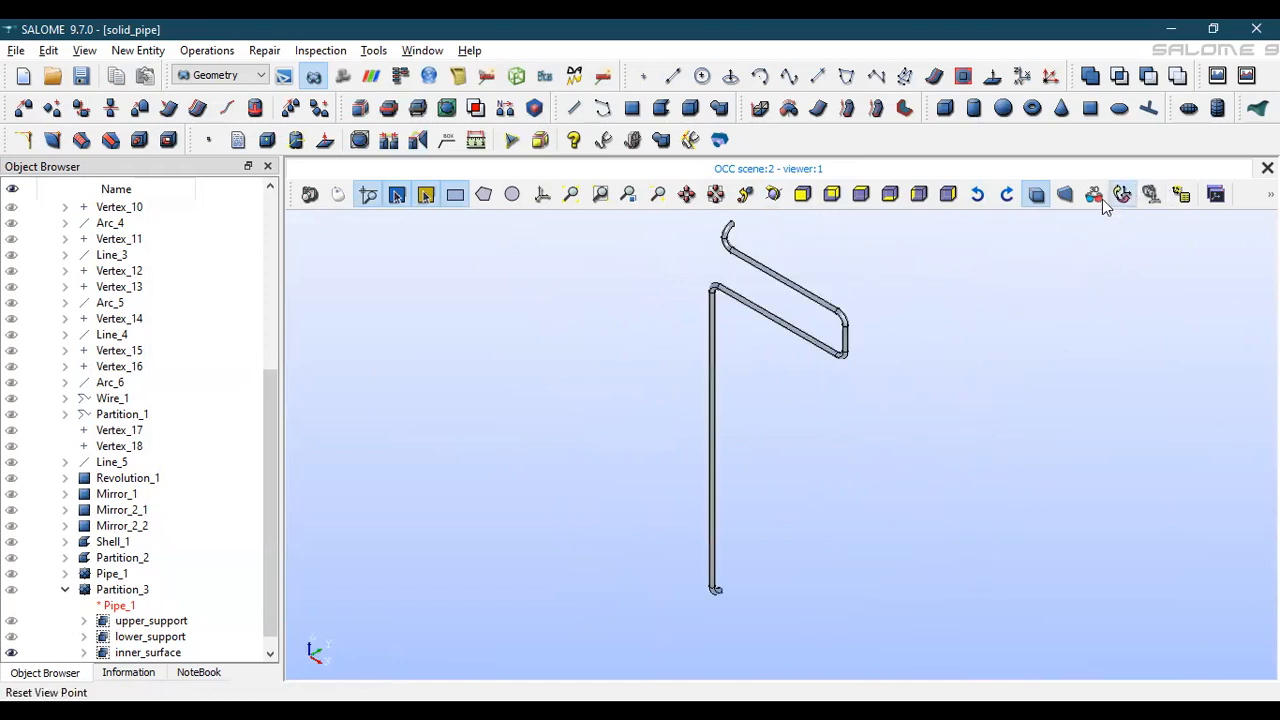
scroll(830, 283, up, 4)
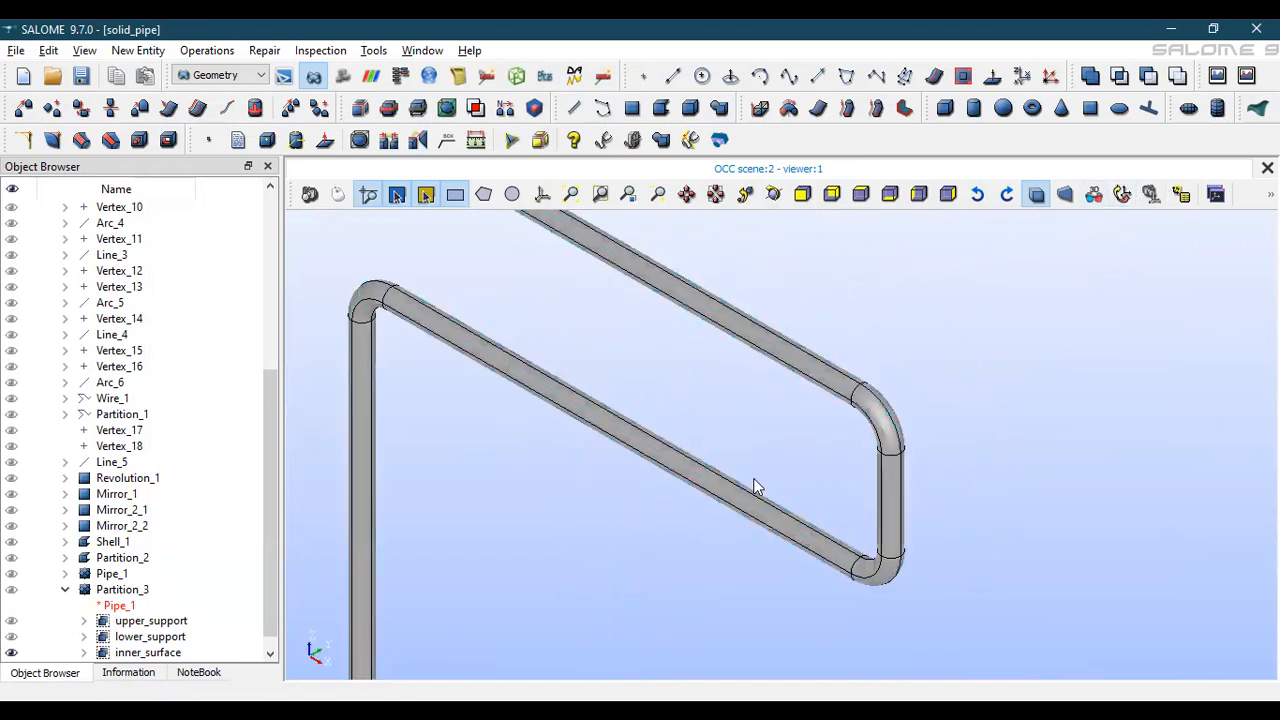
click(771, 195)
drag(986, 560, 1033, 456)
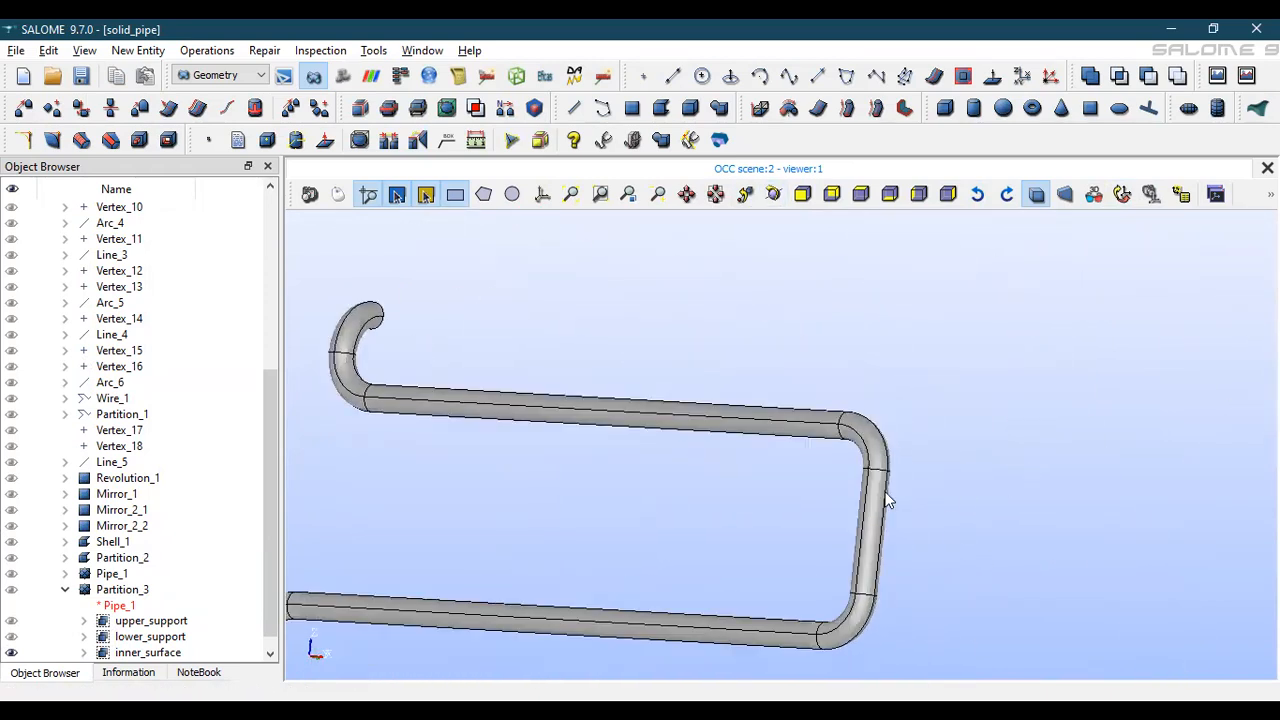
Hide the inner_surface group, display Partition_3, and view the pipe's upper open end up close from the -OY side
click(11, 652)
click(11, 590)
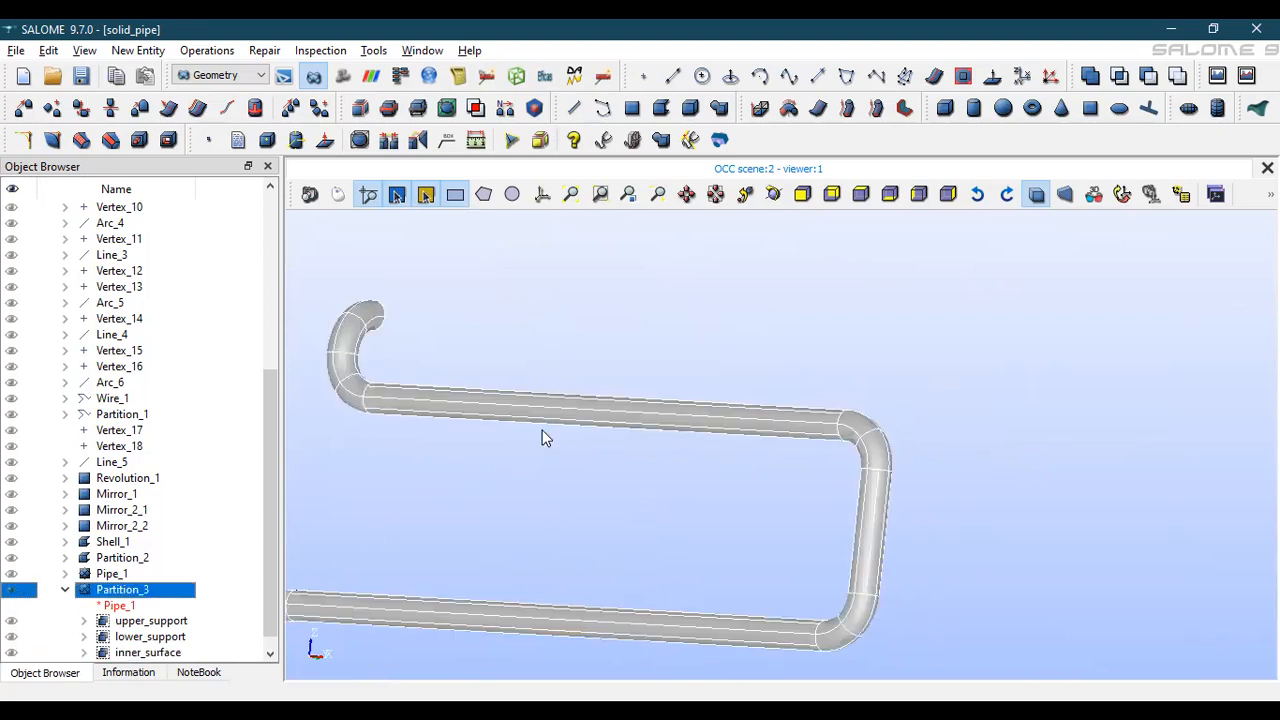
click(686, 194)
drag(762, 479, 926, 440)
click(948, 194)
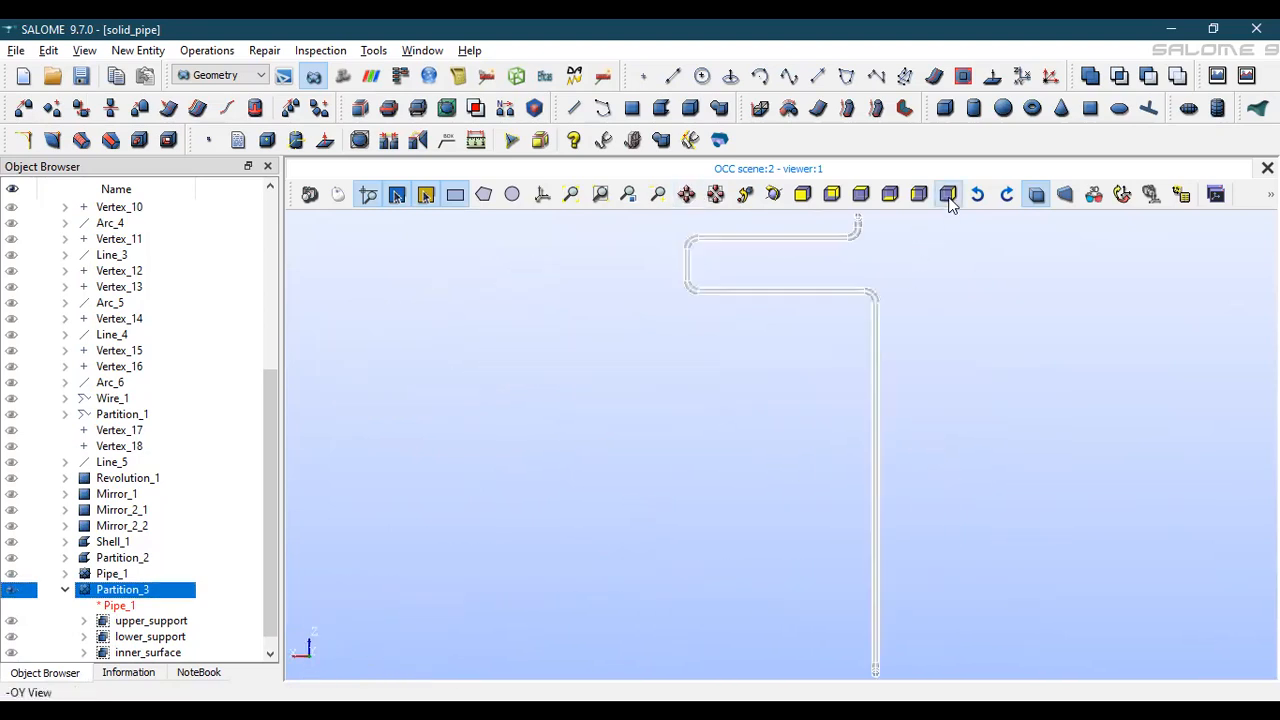
scroll(857, 226, up, 10)
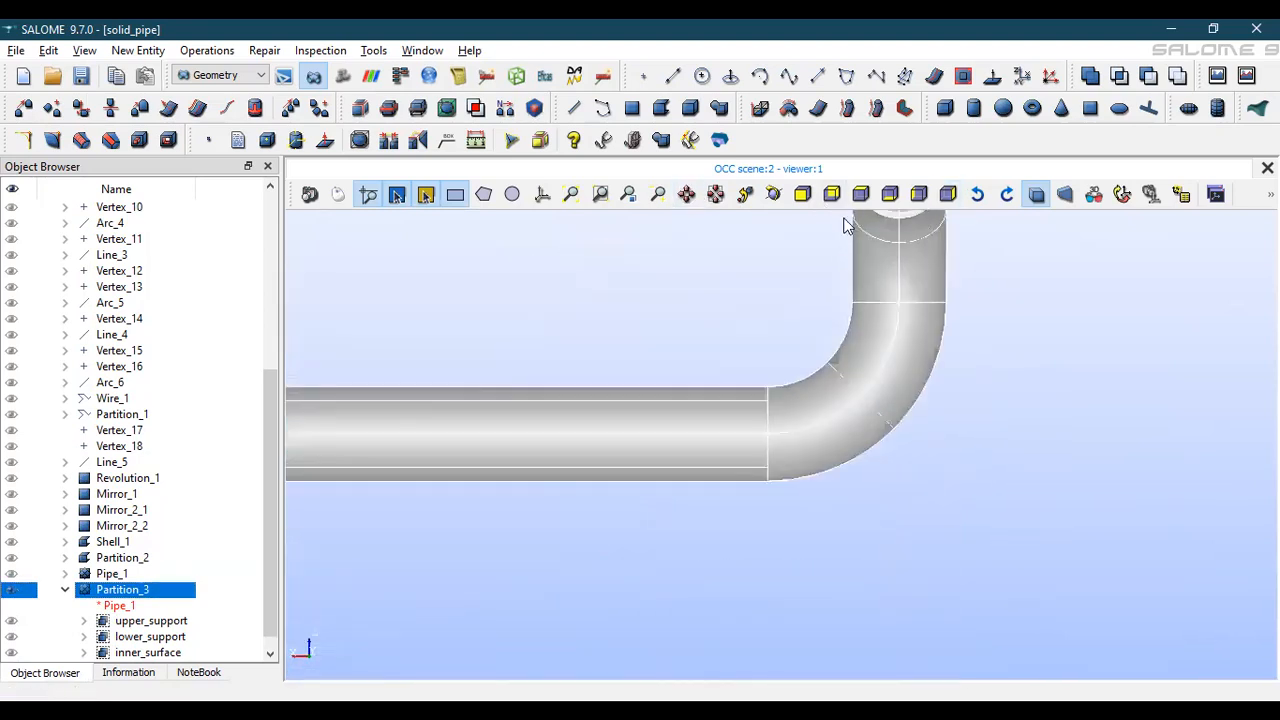
click(697, 203)
drag(811, 237, 794, 478)
scroll(905, 310, up, 5)
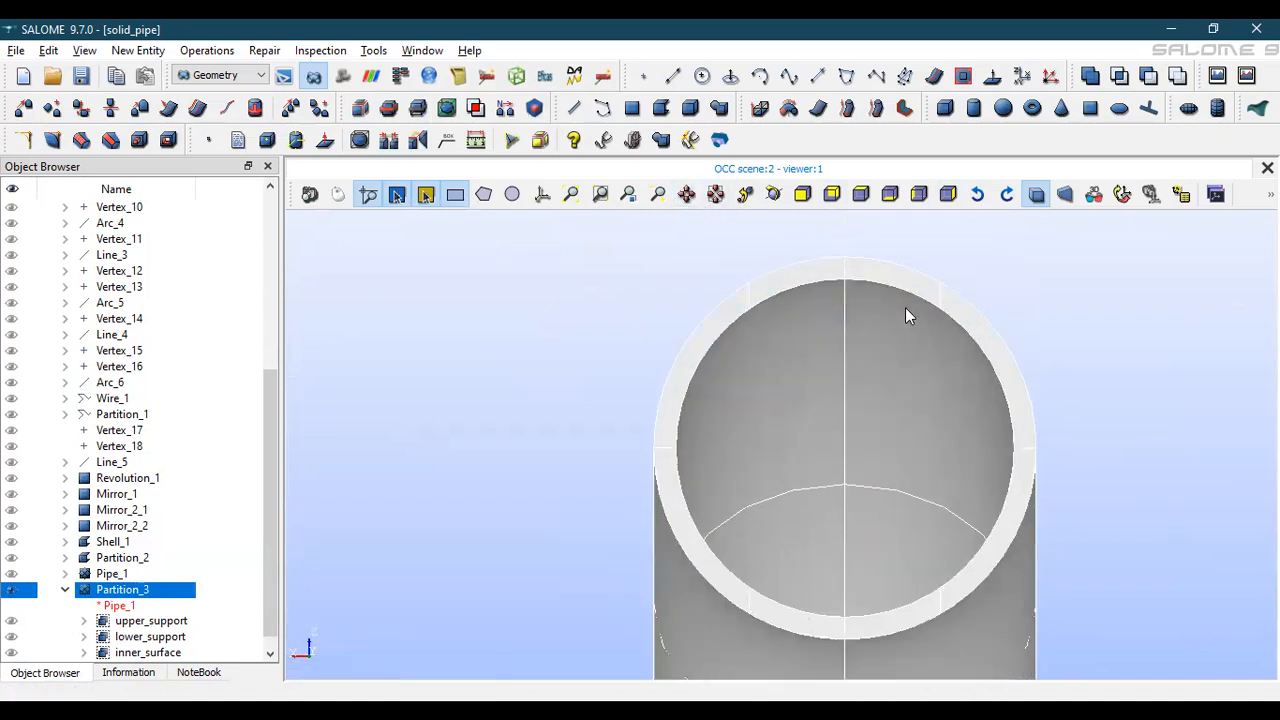
Start creating a new group with Partition_3 as the main shape
click(137, 52)
mouse_move(268, 143)
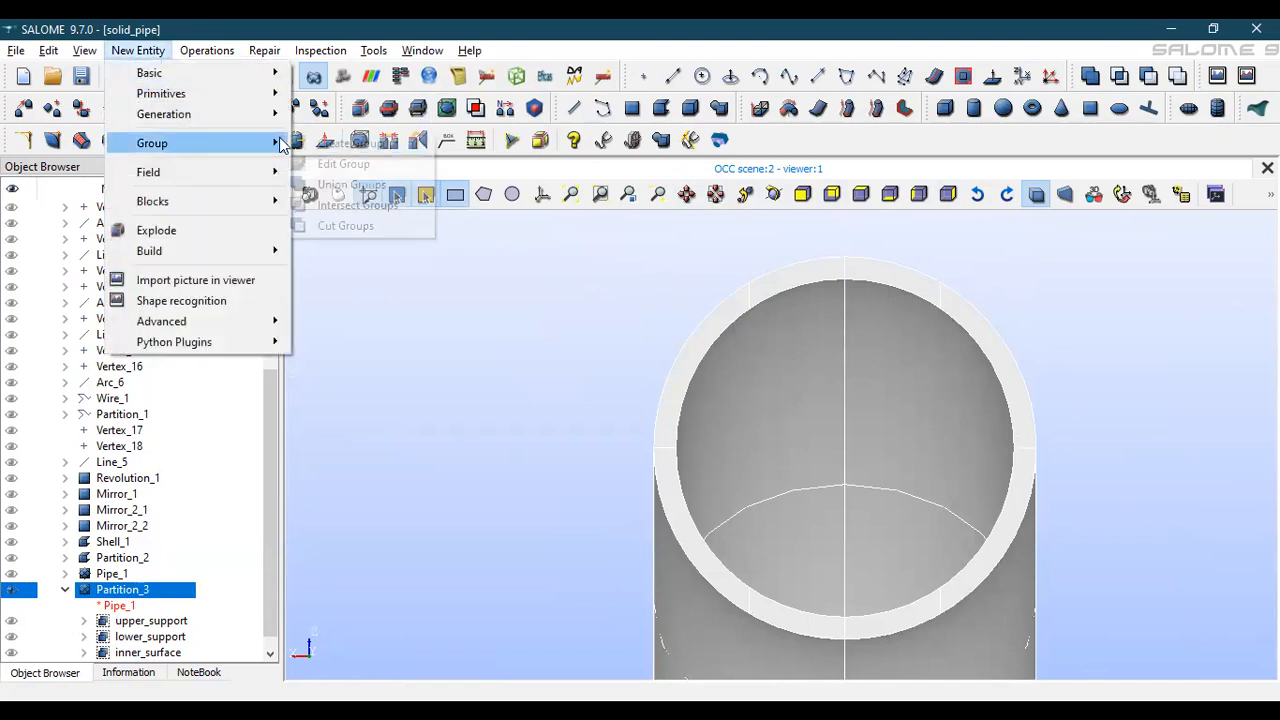
click(330, 143)
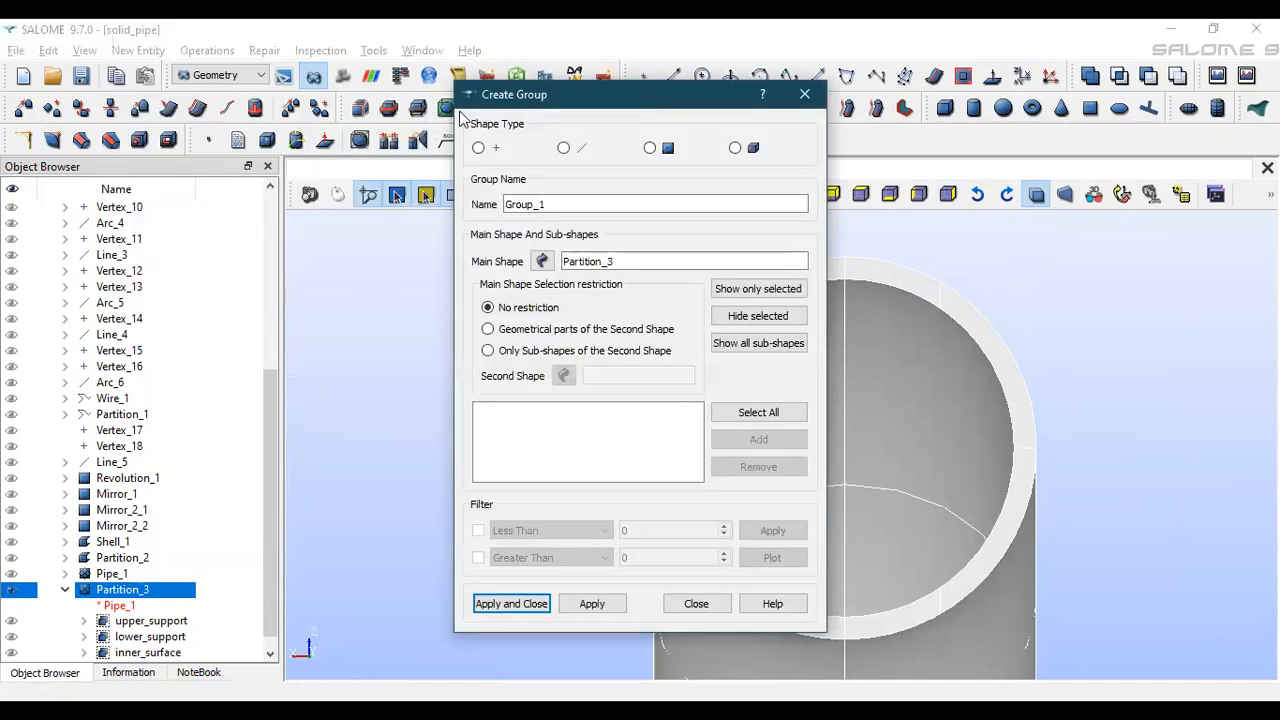
Create an edge group named thickness_edges on Partition_3 from the four short radial edges across the pipe wall at its end face
click(405, 125)
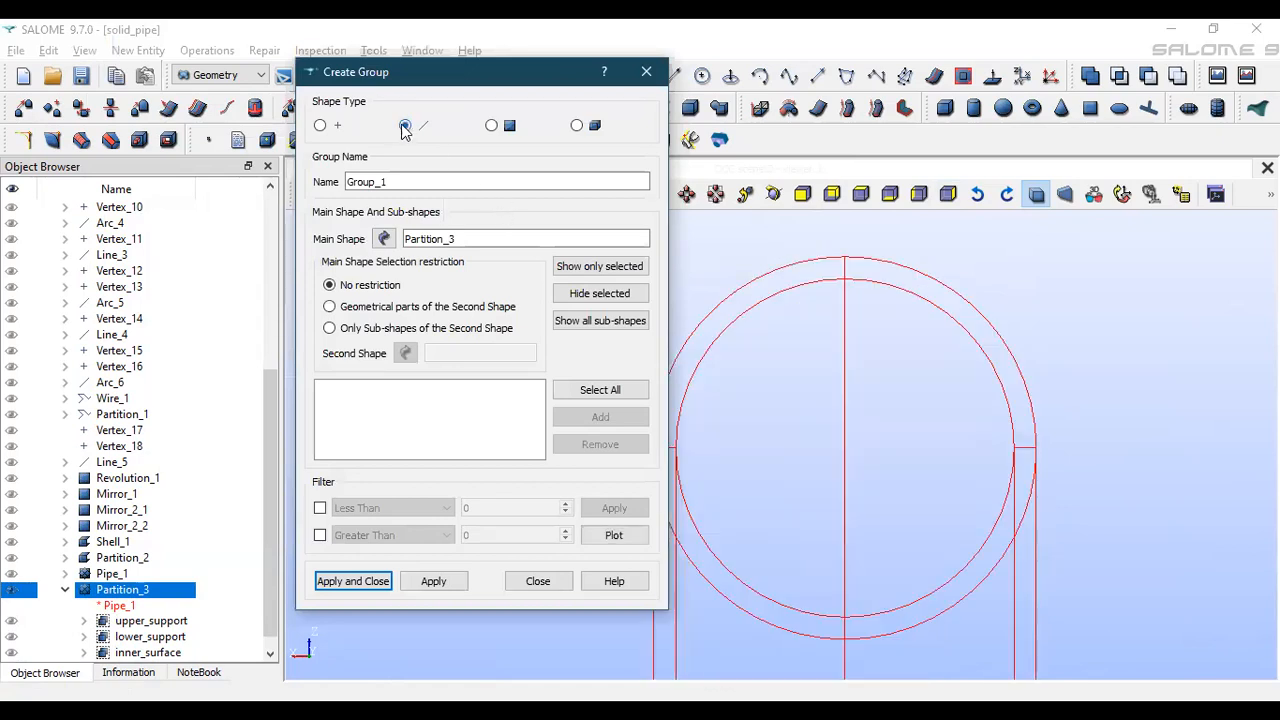
click(845, 273)
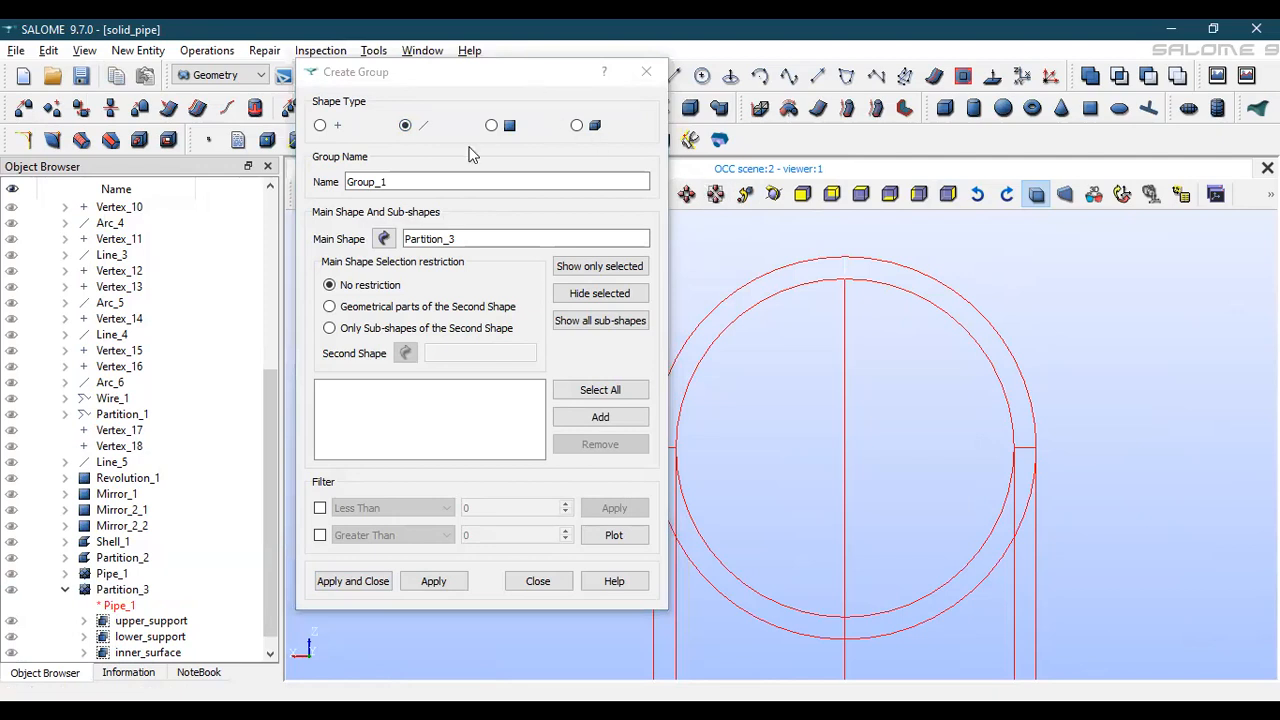
drag(527, 77, 366, 75)
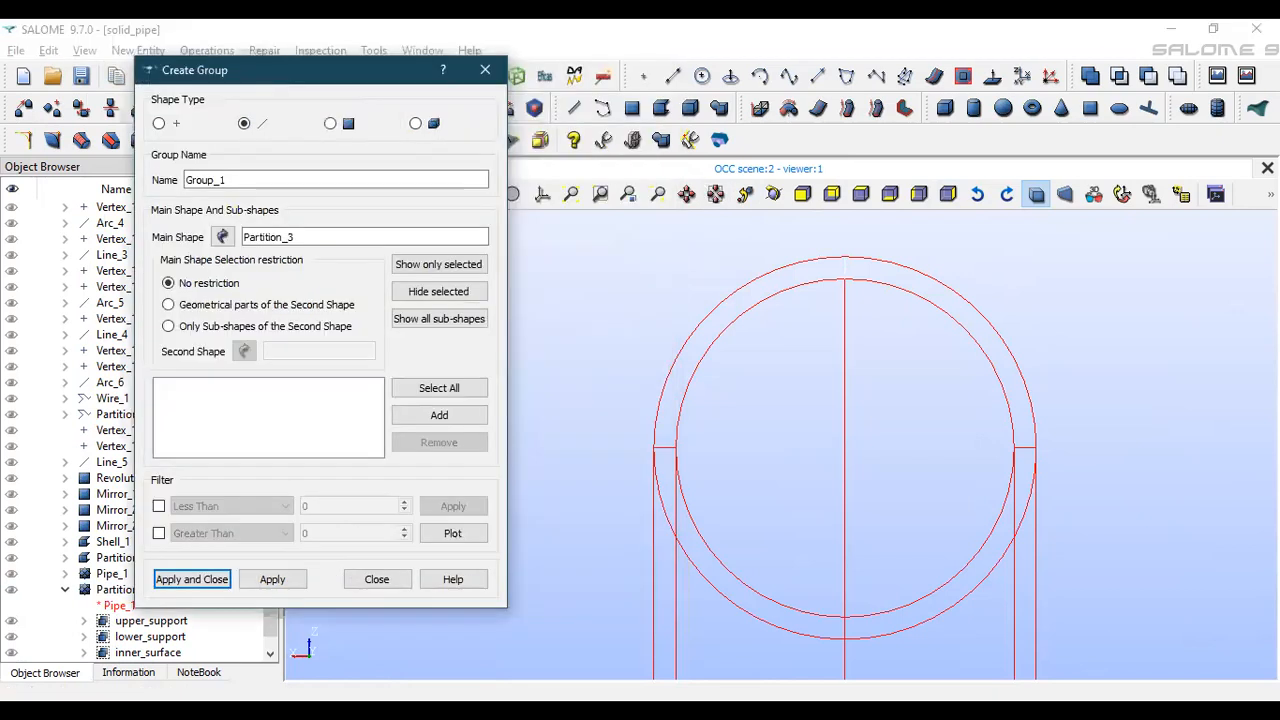
shift+click(1023, 447)
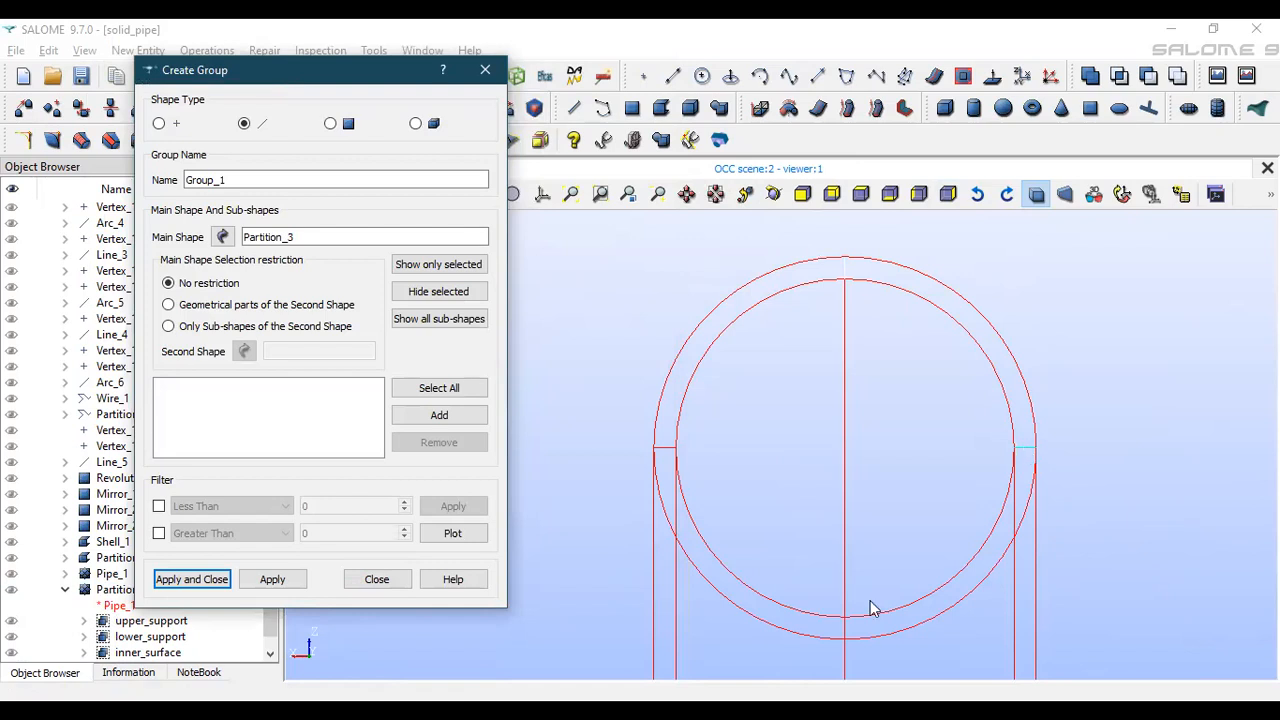
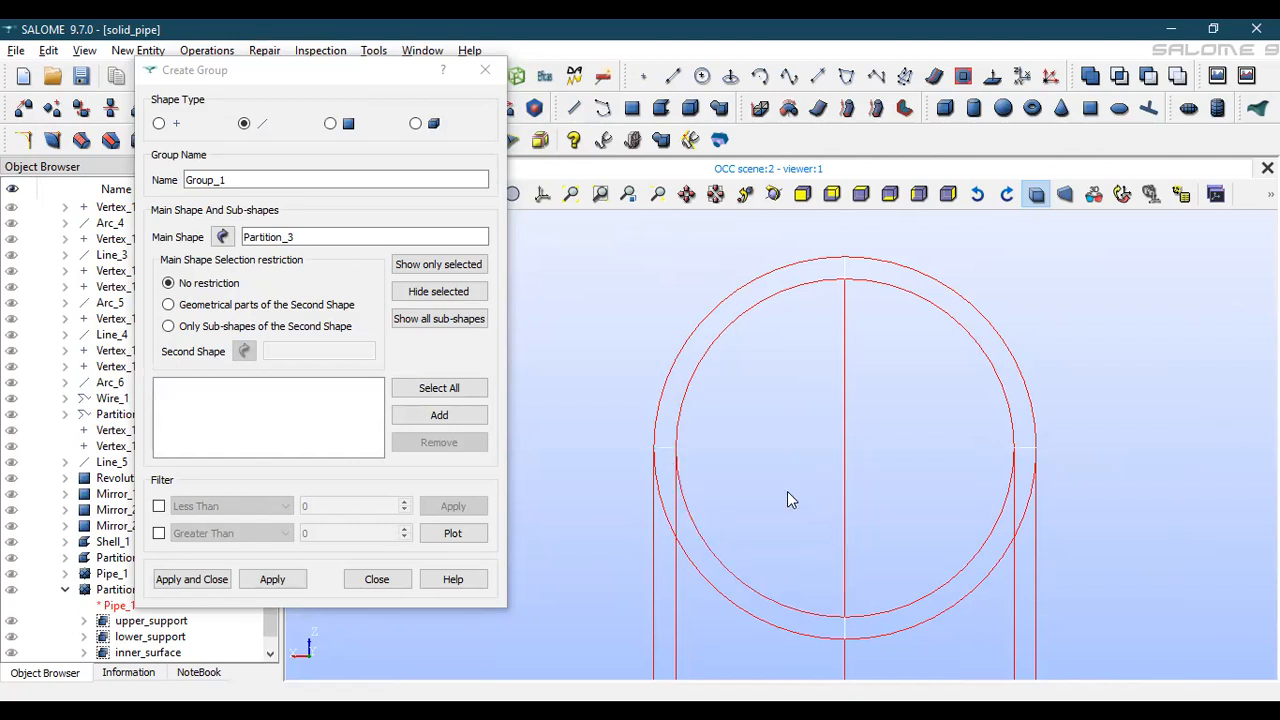
double_click(268, 179)
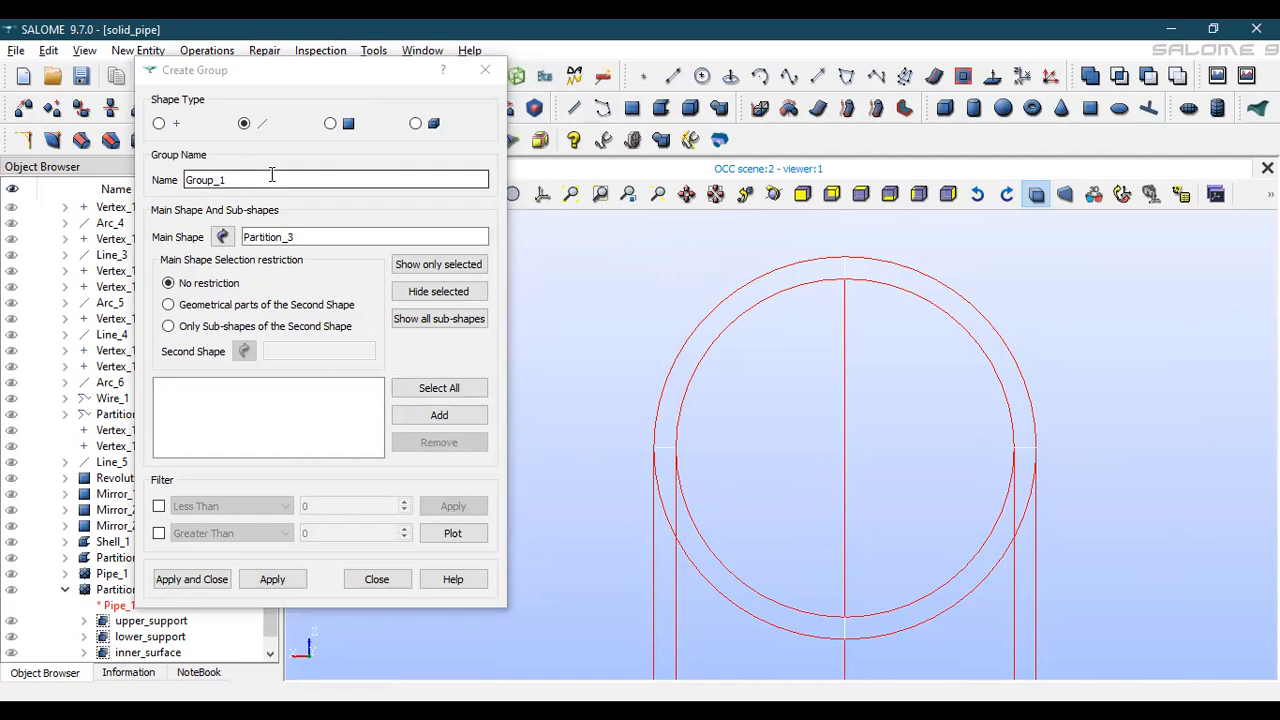
text(thickness_edges)
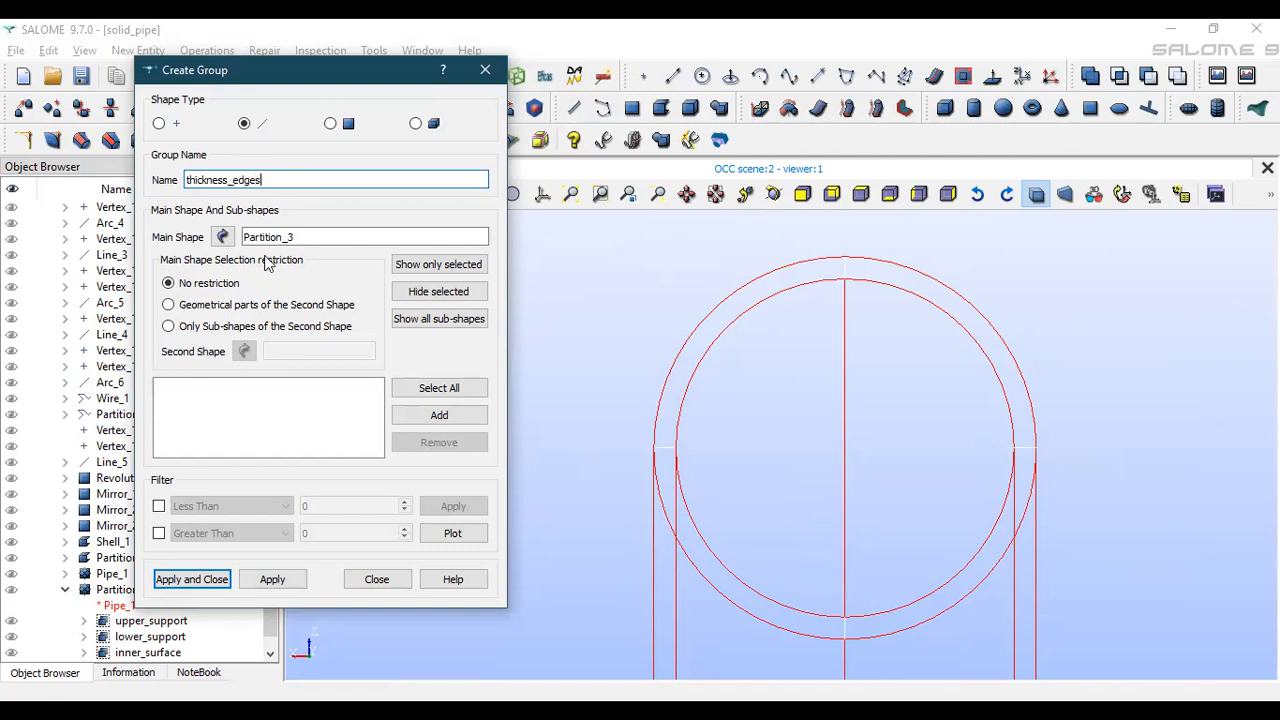
click(428, 421)
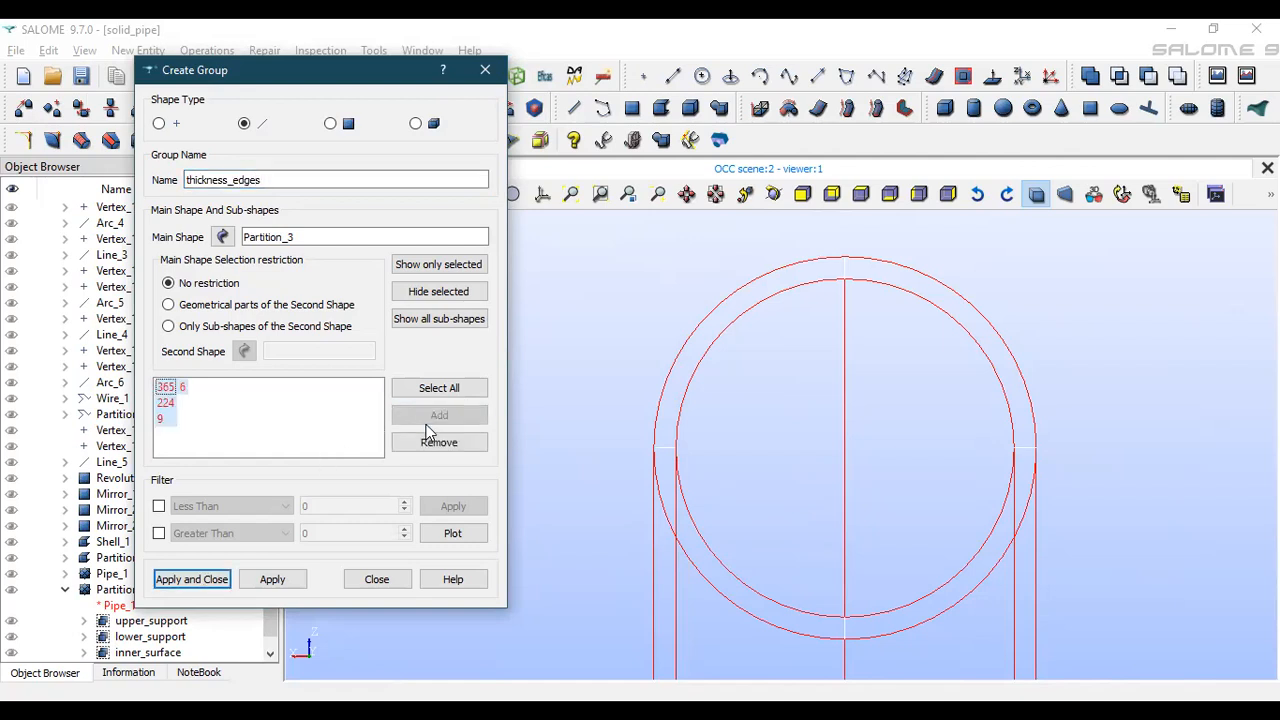
click(275, 583)
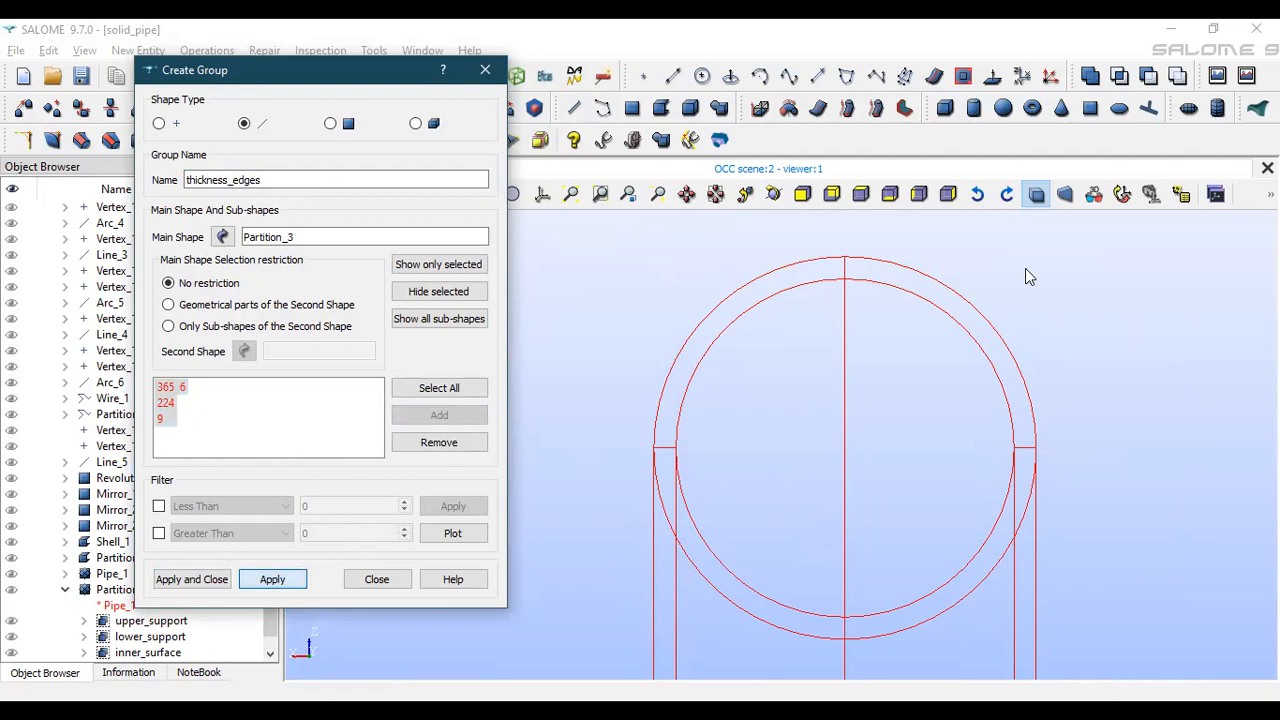
Create an edge group named circumference_edges from the eight inner and outer quarter arcs of the pipe's end face
double_click(331, 179)
text(circumferen)
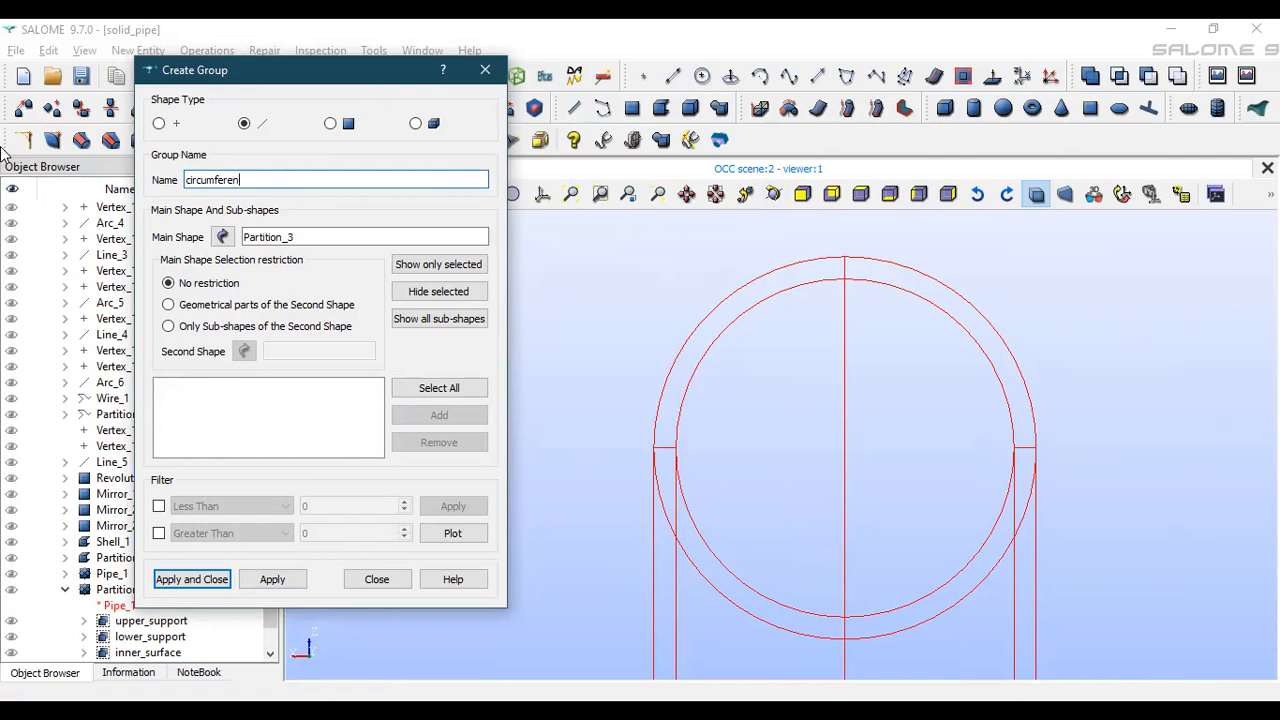
text(ce_edges)
click(953, 297)
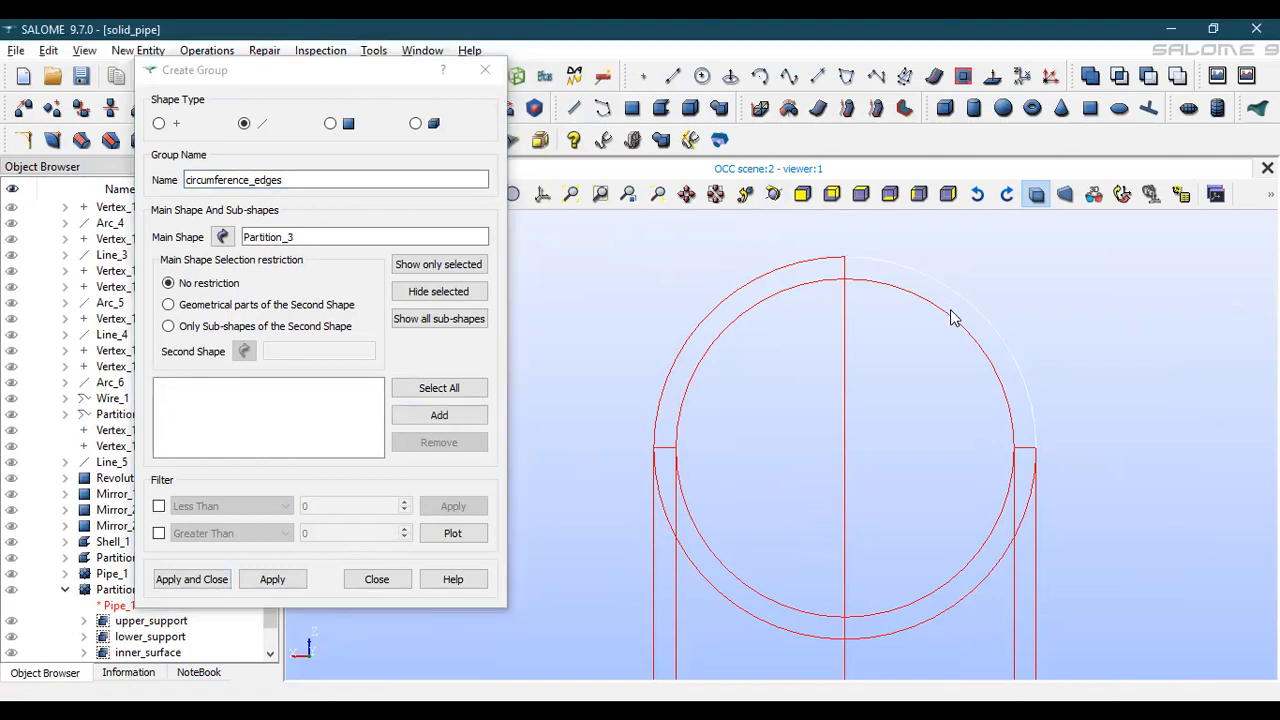
shift+click(770, 305)
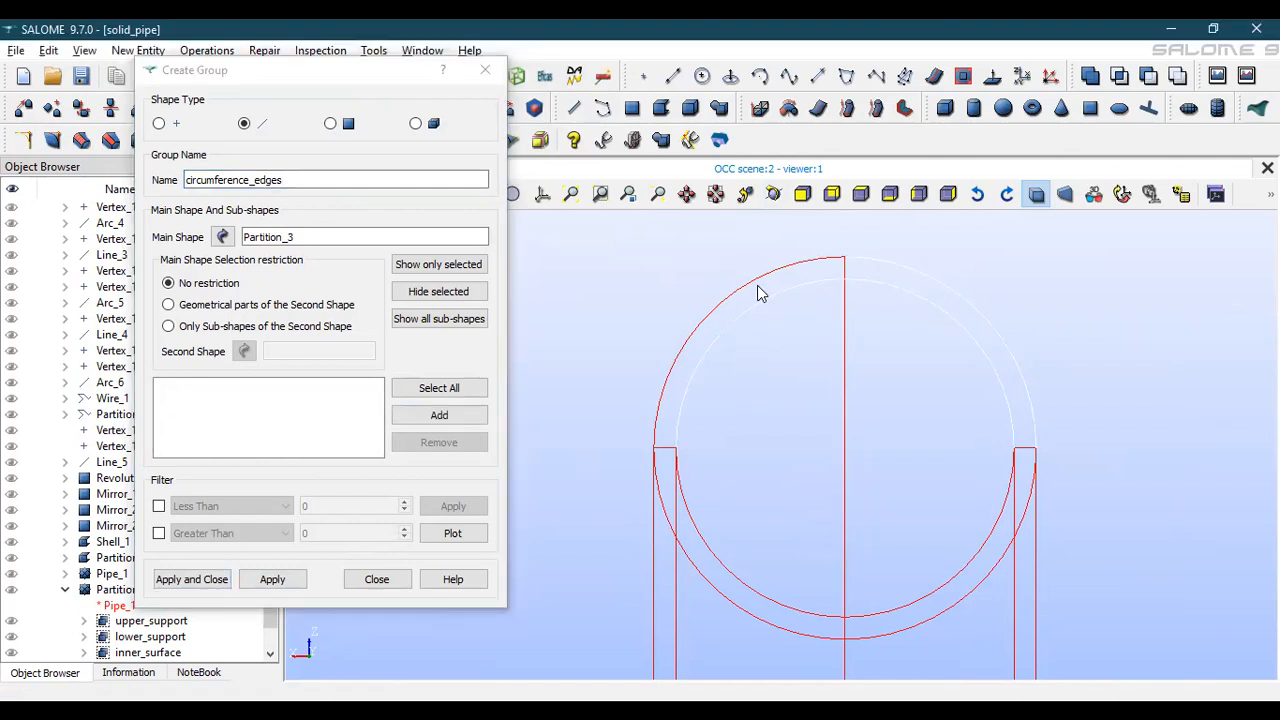
shift+click(757, 283)
shift+click(692, 564)
shift+click(709, 550)
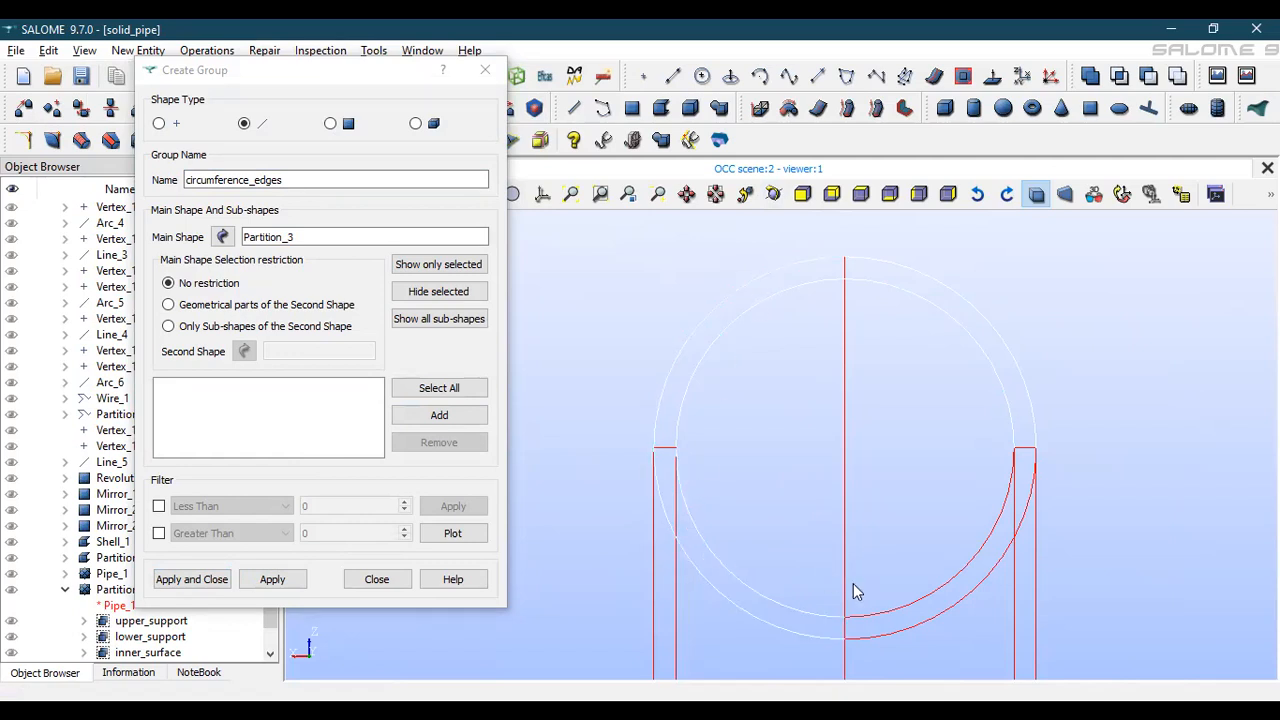
shift+click(930, 623)
shift+click(924, 600)
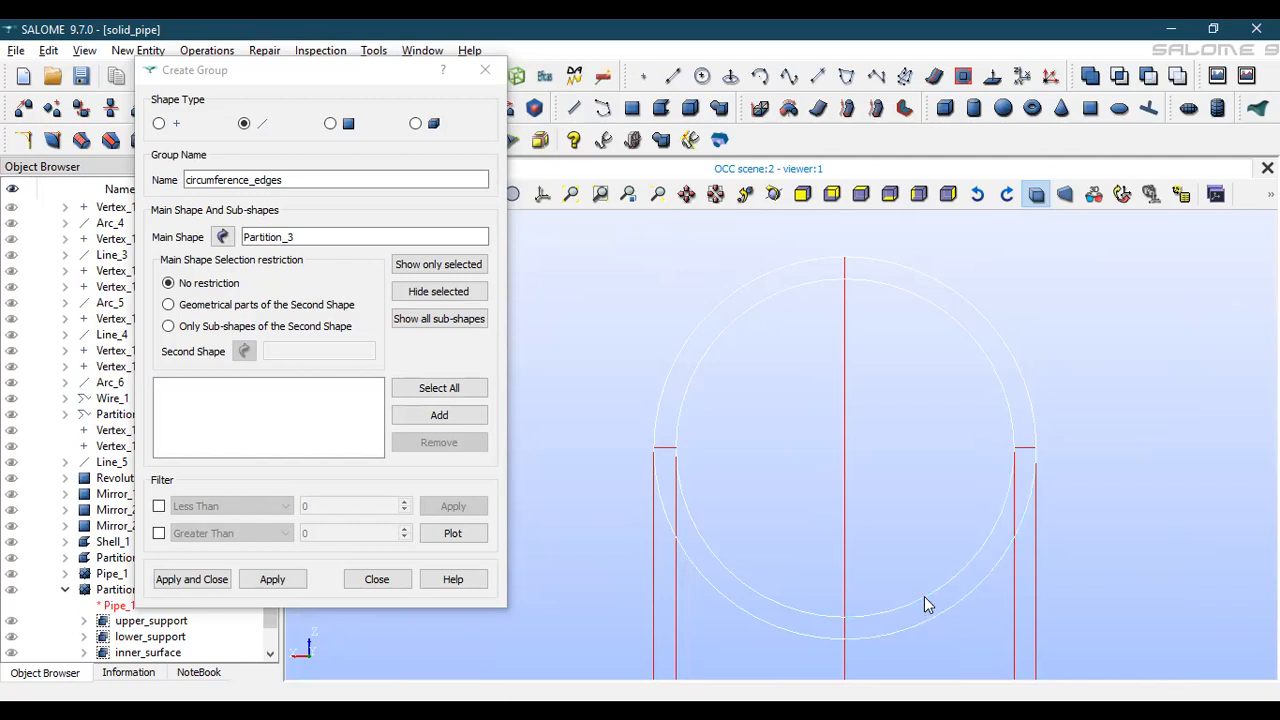
click(444, 414)
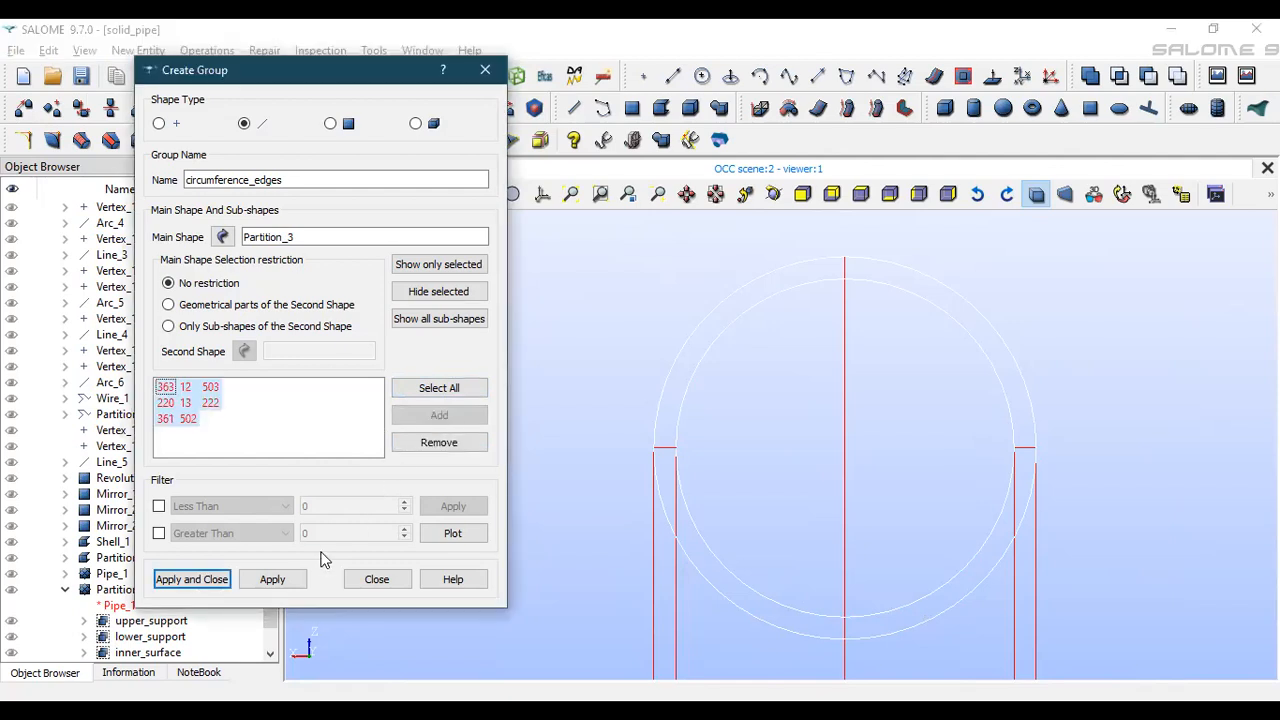
click(274, 580)
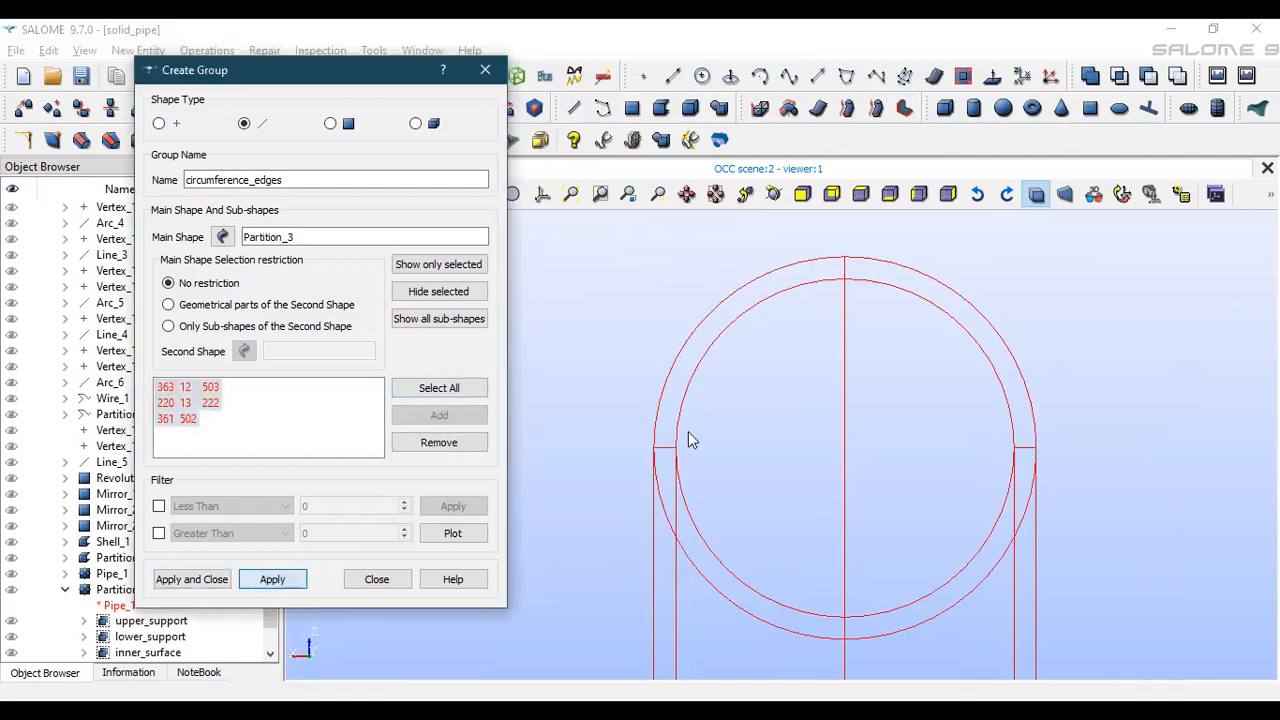
Name the new edge group extrusion_path and add the two consecutive arcs of the pipe's upper bend and the adjoining straight edge
click(1122, 196)
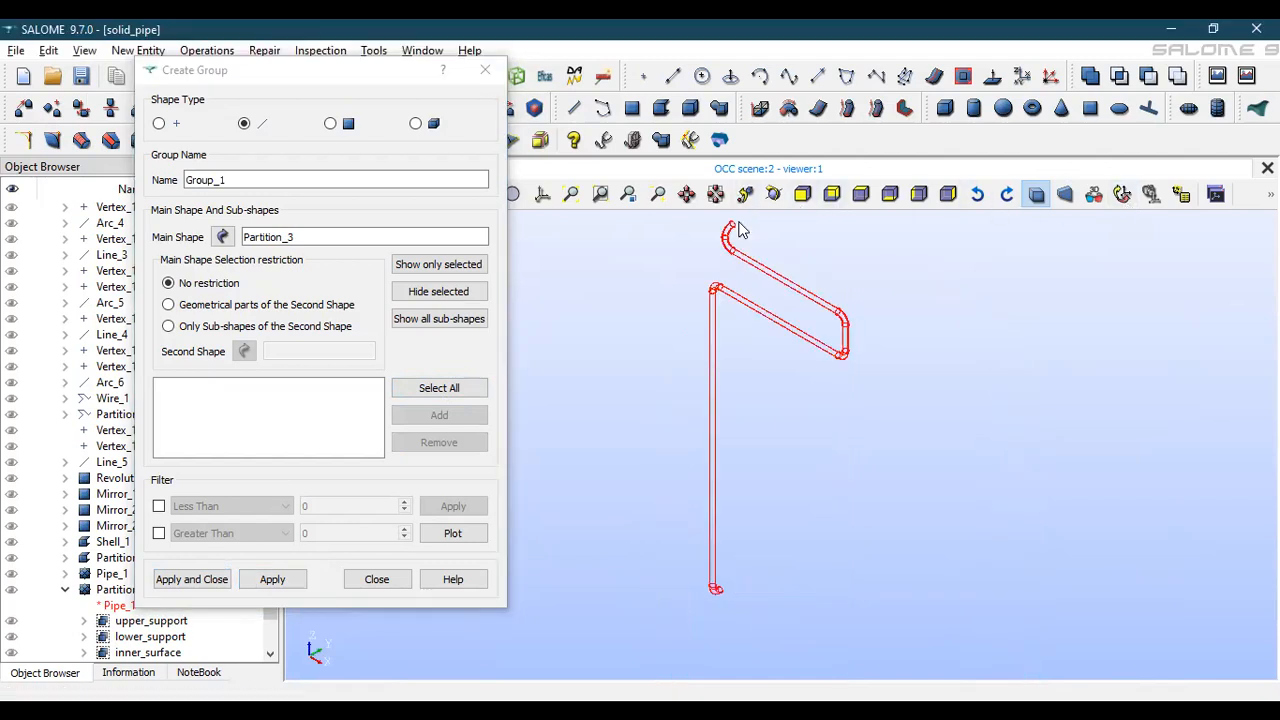
scroll(663, 240, up, 5)
double_click(250, 180)
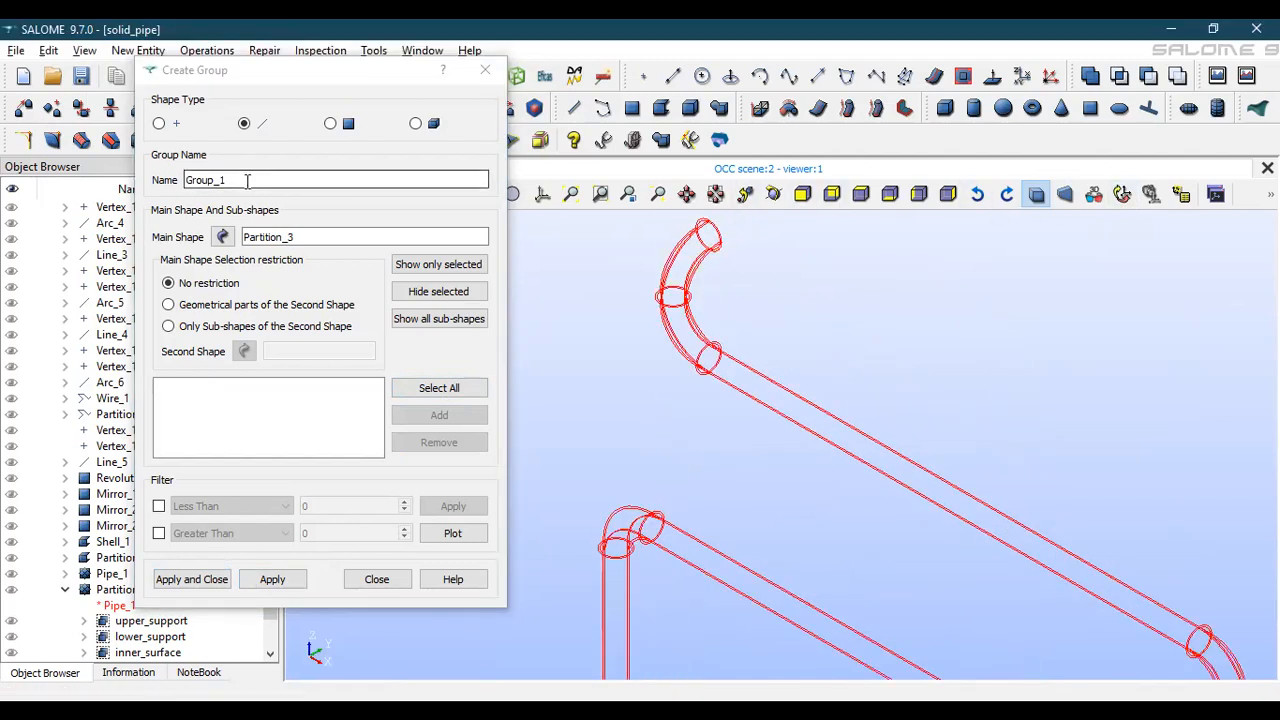
text(extrusion_path)
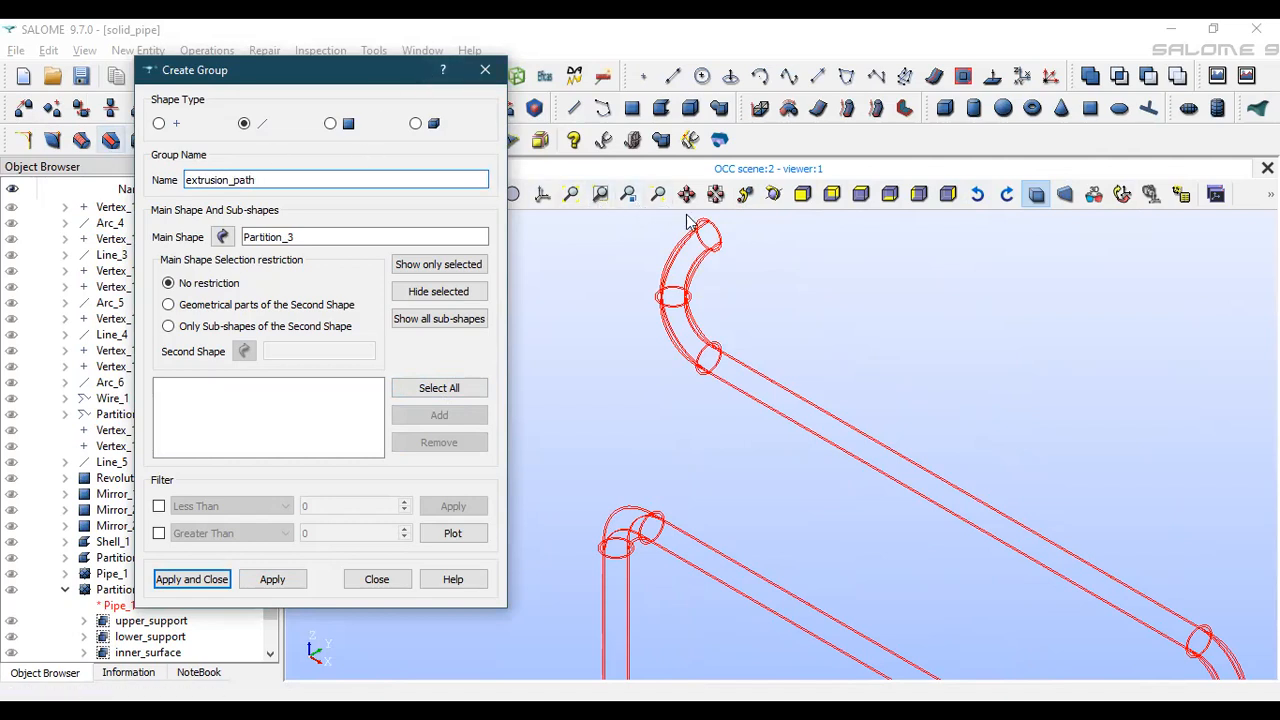
scroll(702, 248, up, 1)
scroll(702, 248, up, 2)
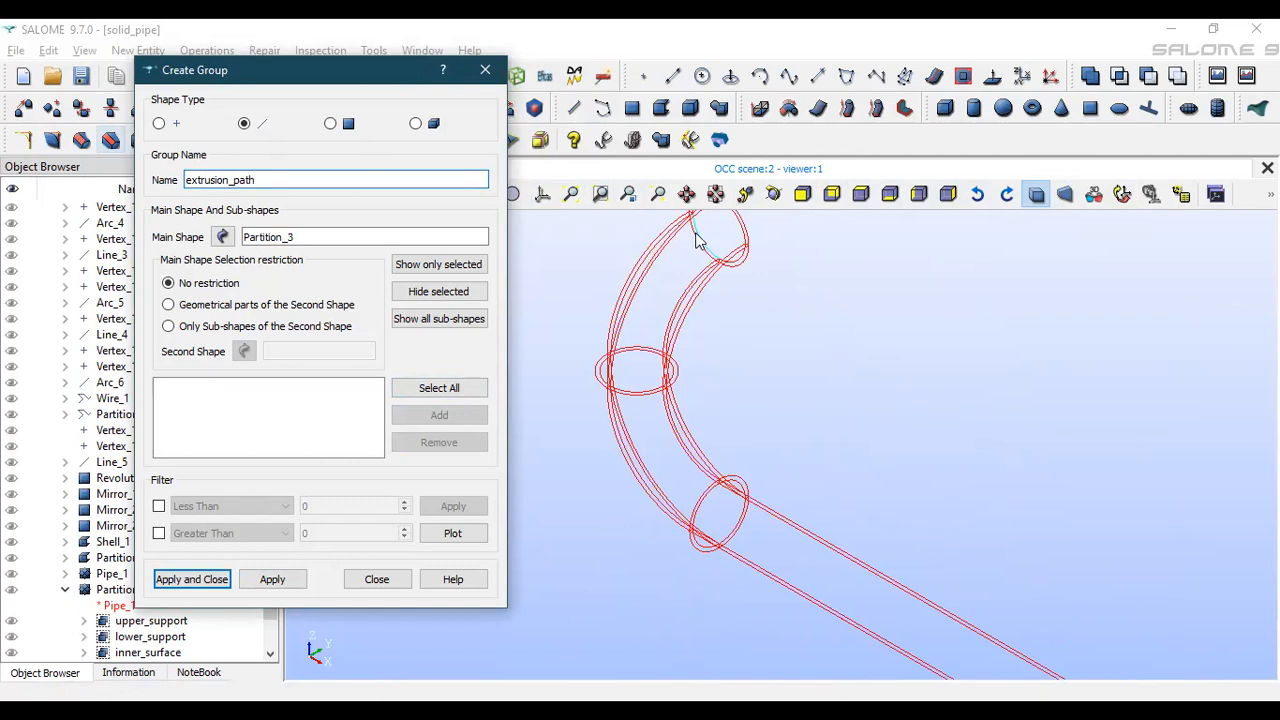
scroll(672, 240, up, 2)
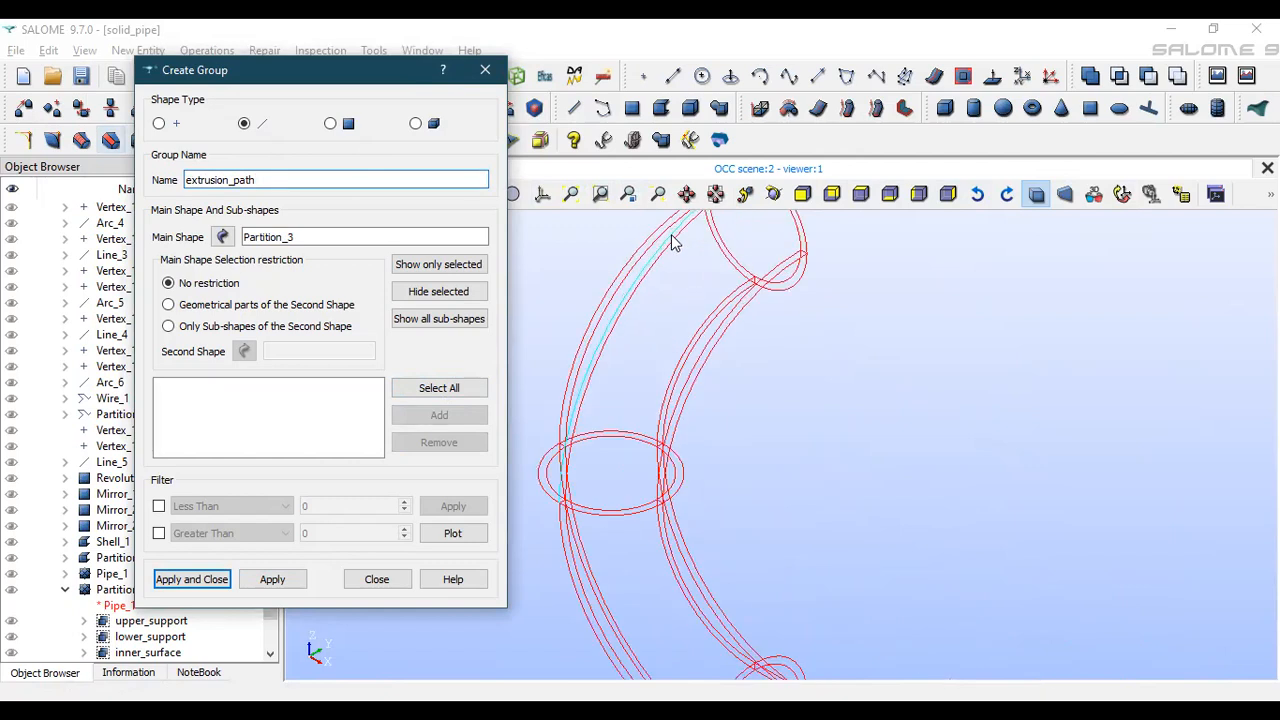
click(672, 240)
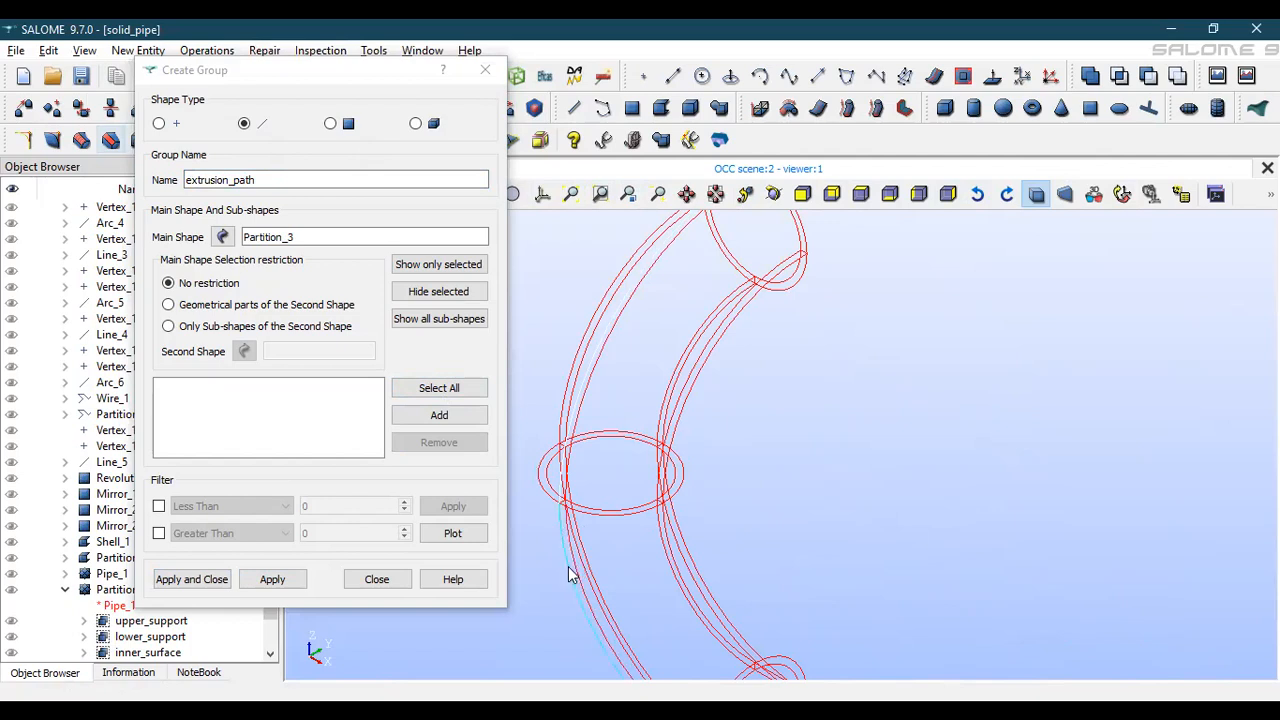
scroll(790, 530, down, 3)
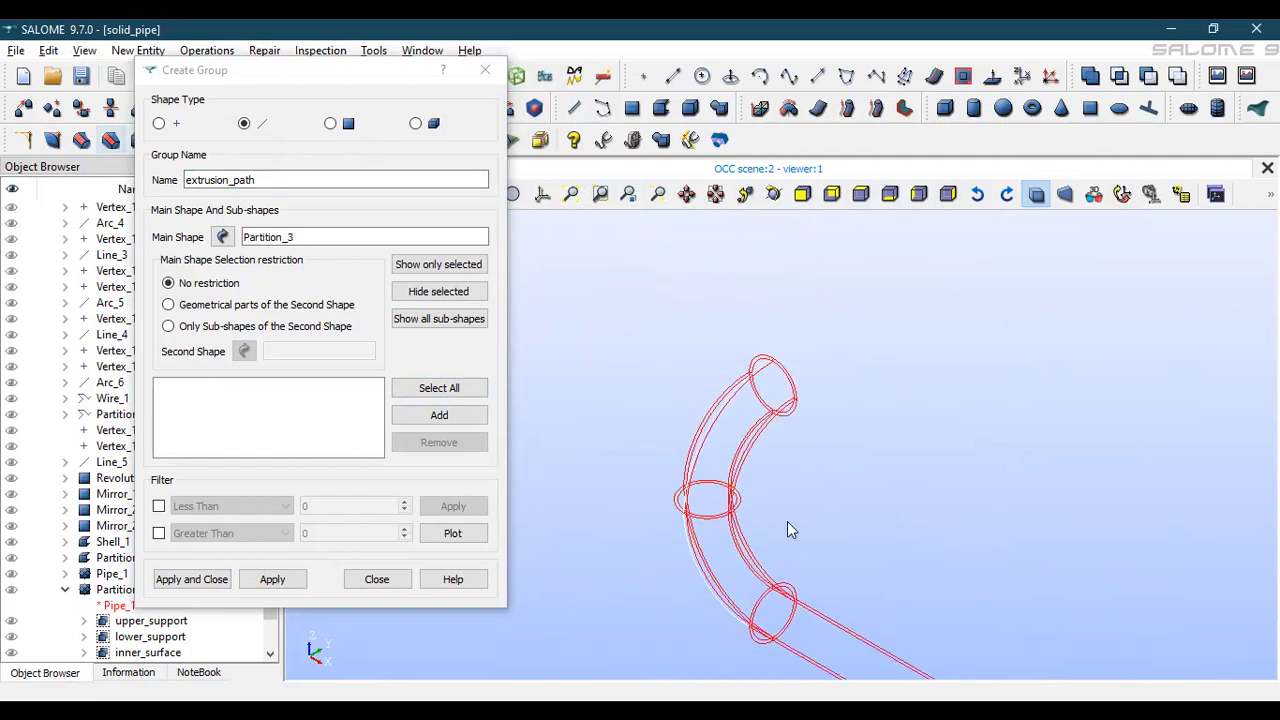
click(686, 193)
drag(845, 502, 795, 275)
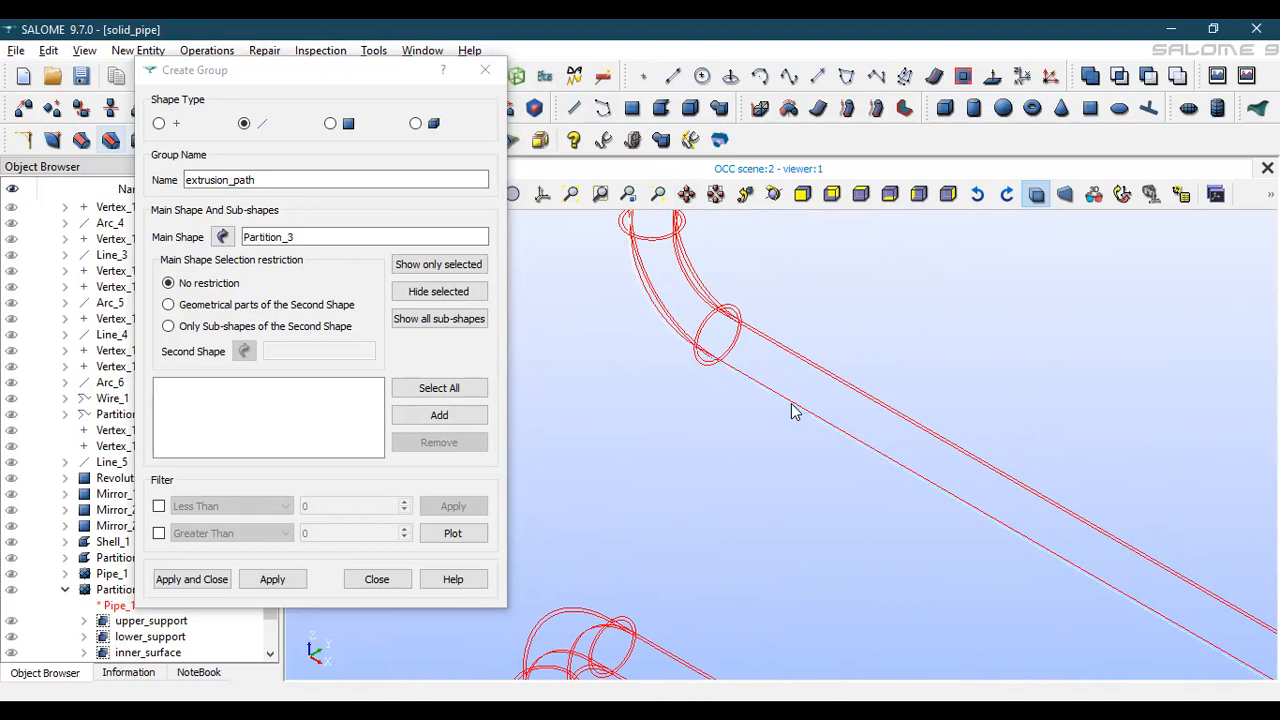
click(437, 415)
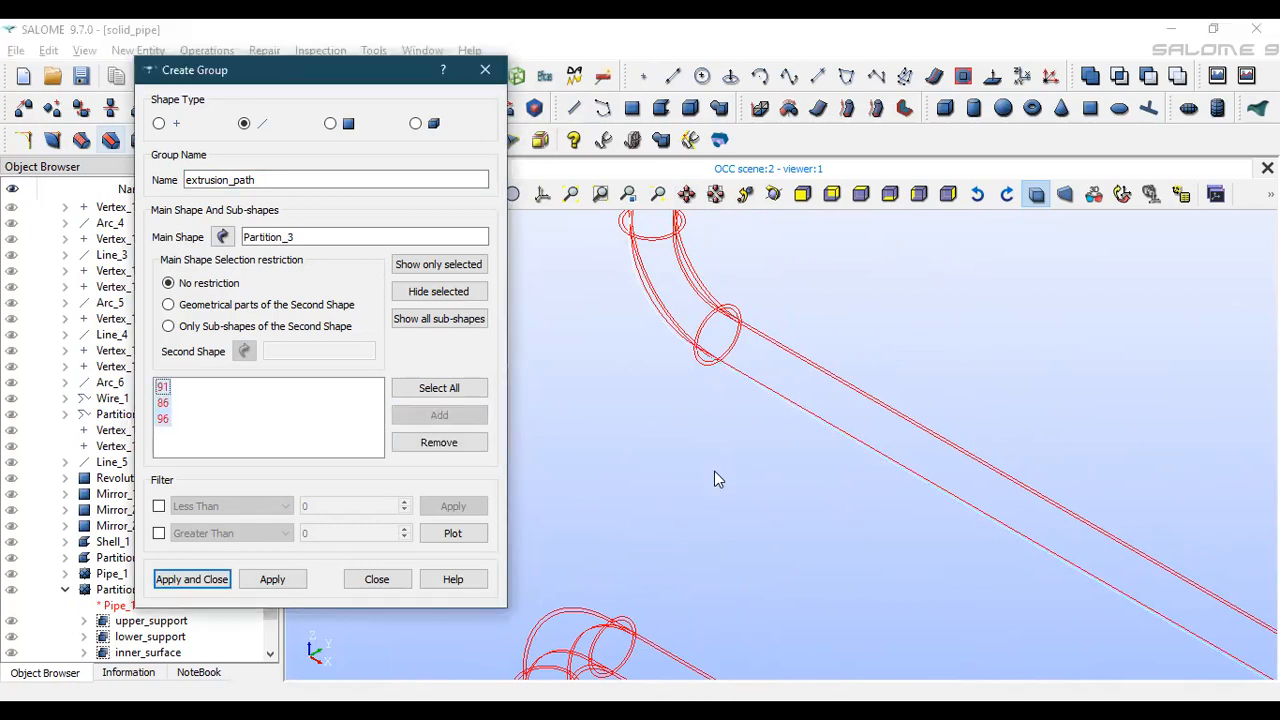
Add the seven remaining lengthwise edges down to the pipe's lower end to extrusion_path and create the group
click(919, 194)
scroll(800, 222, up, 5)
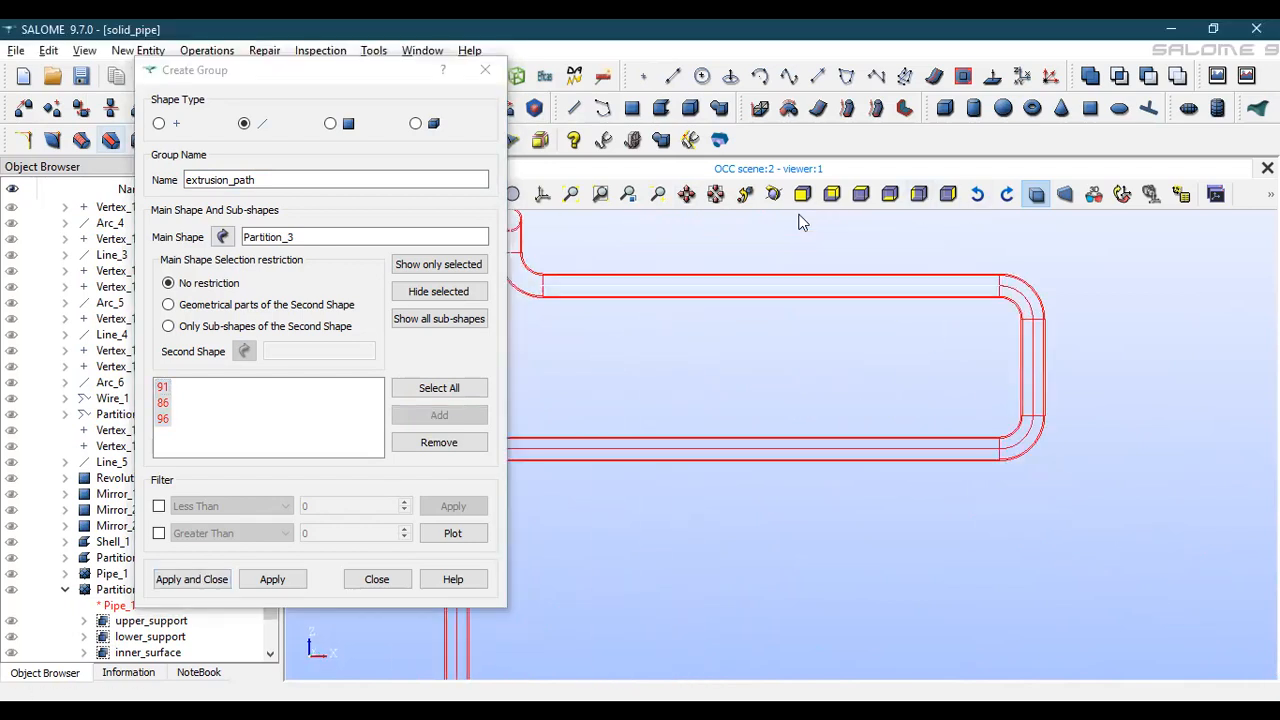
click(1026, 310)
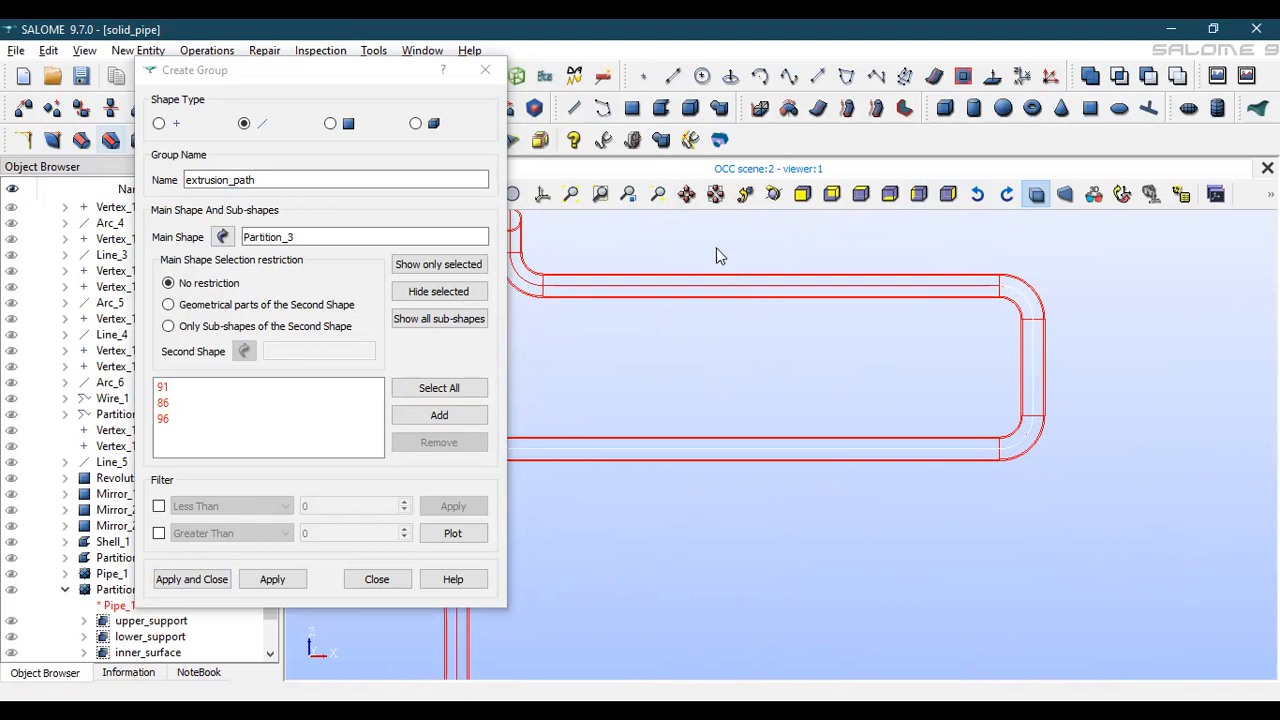
click(686, 195)
drag(770, 365, 879, 398)
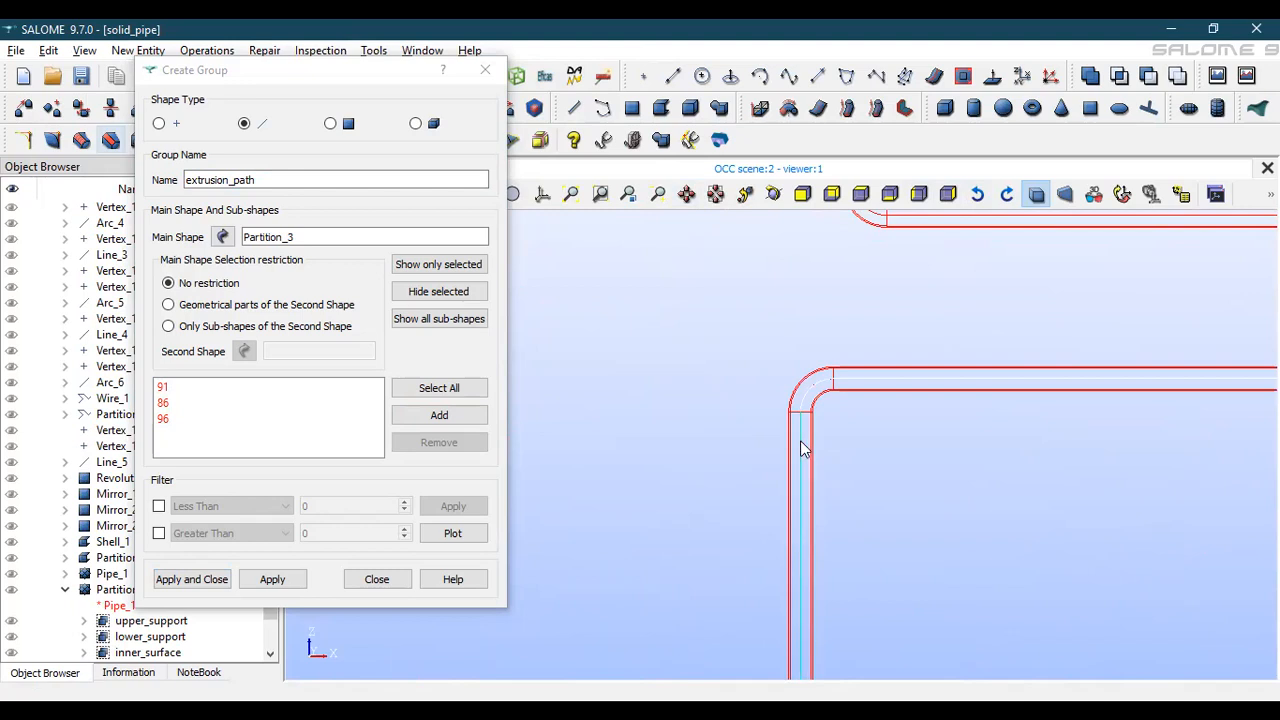
click(687, 196)
drag(885, 585, 791, 76)
click(687, 196)
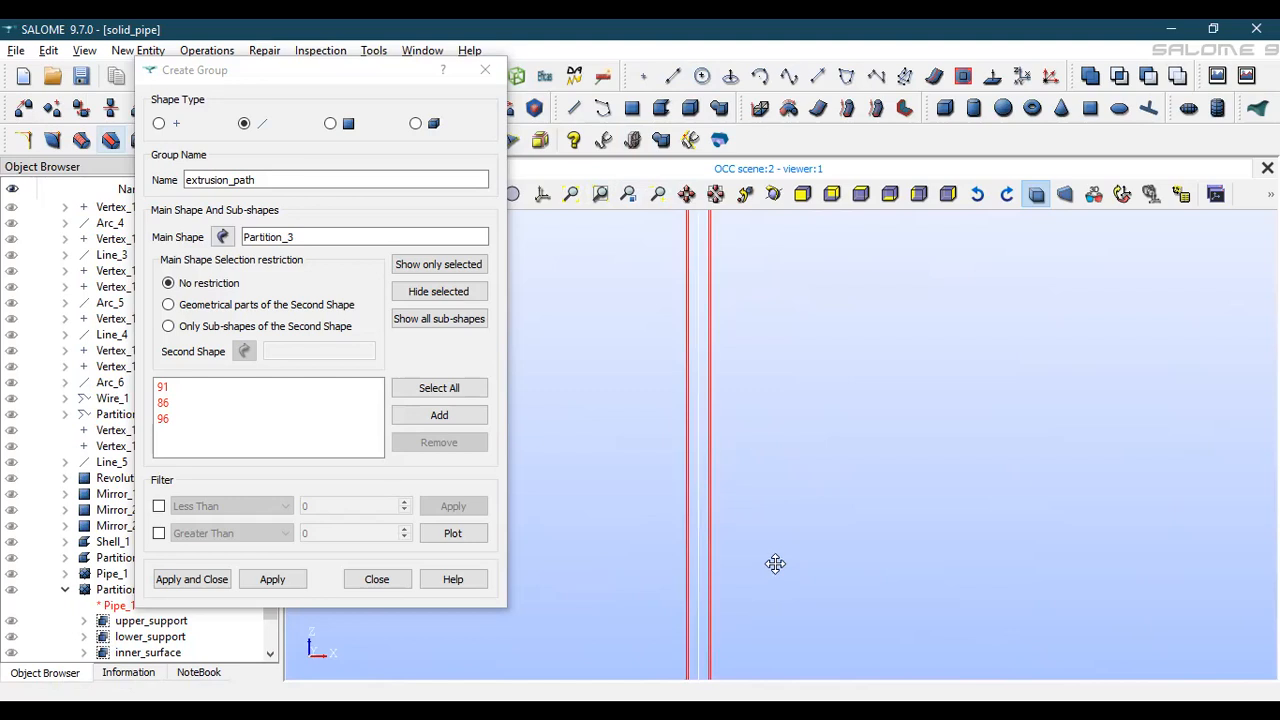
drag(771, 563, 773, 122)
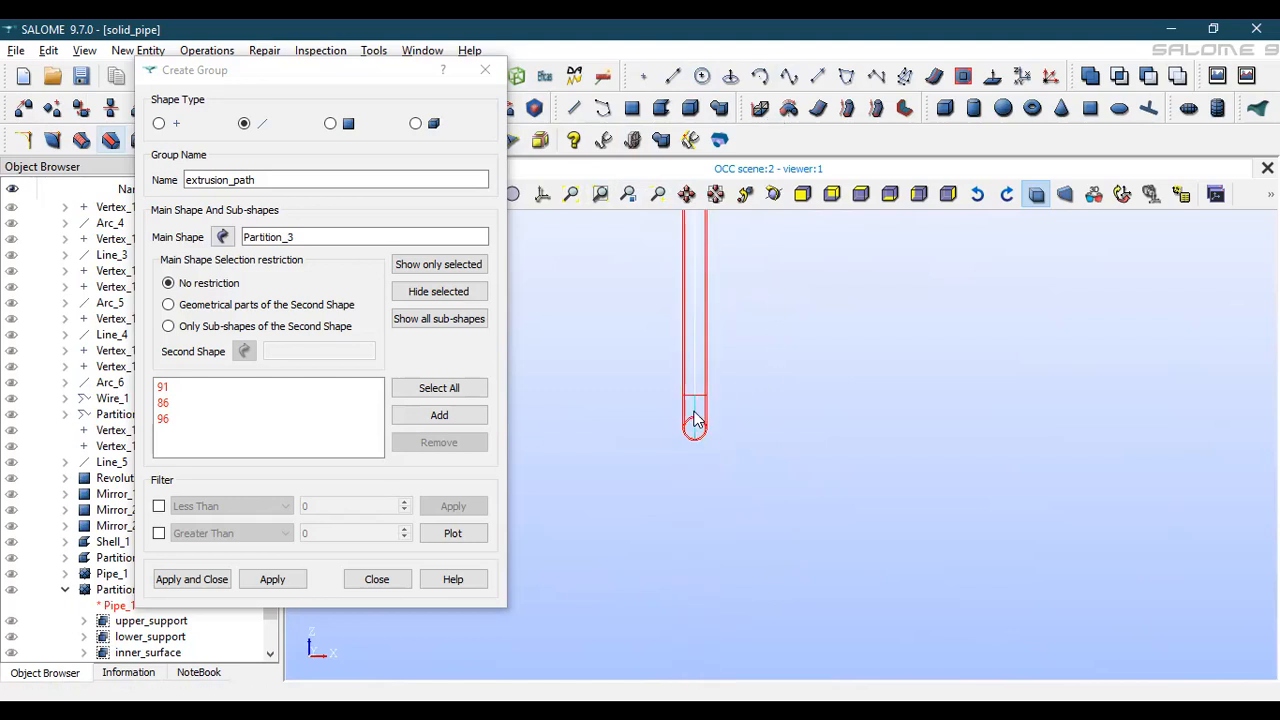
click(452, 415)
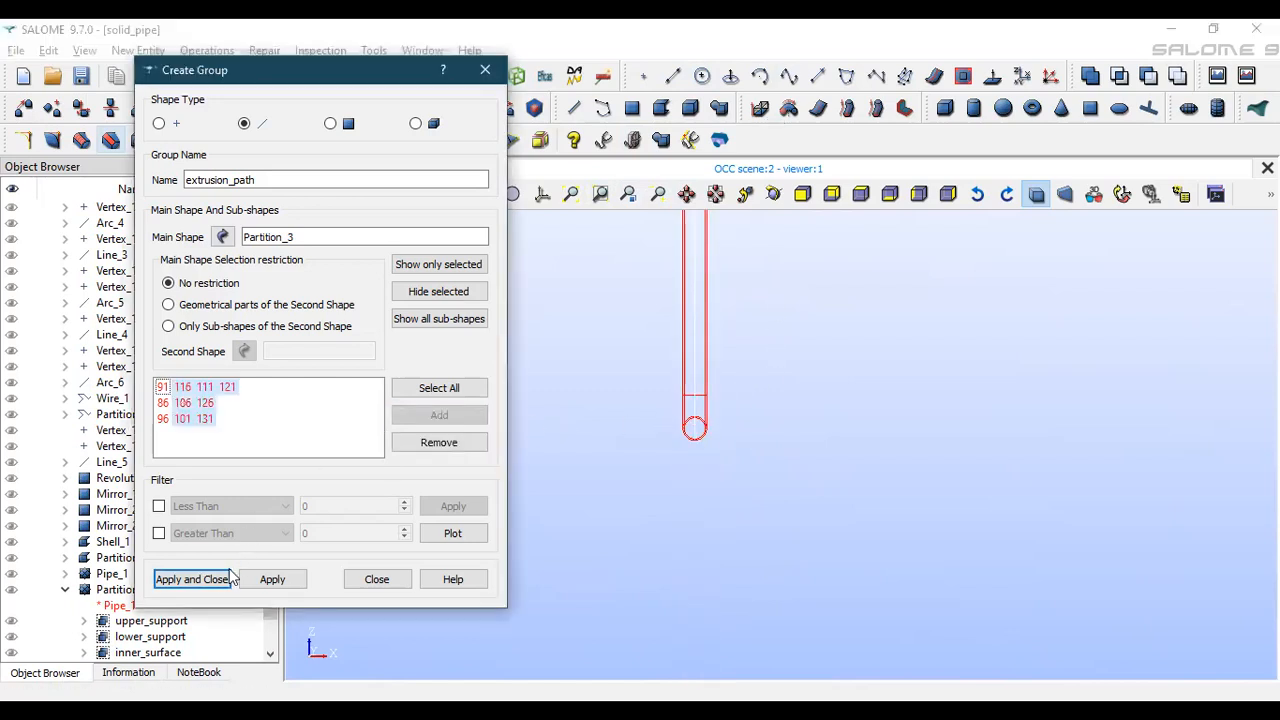
click(215, 581)
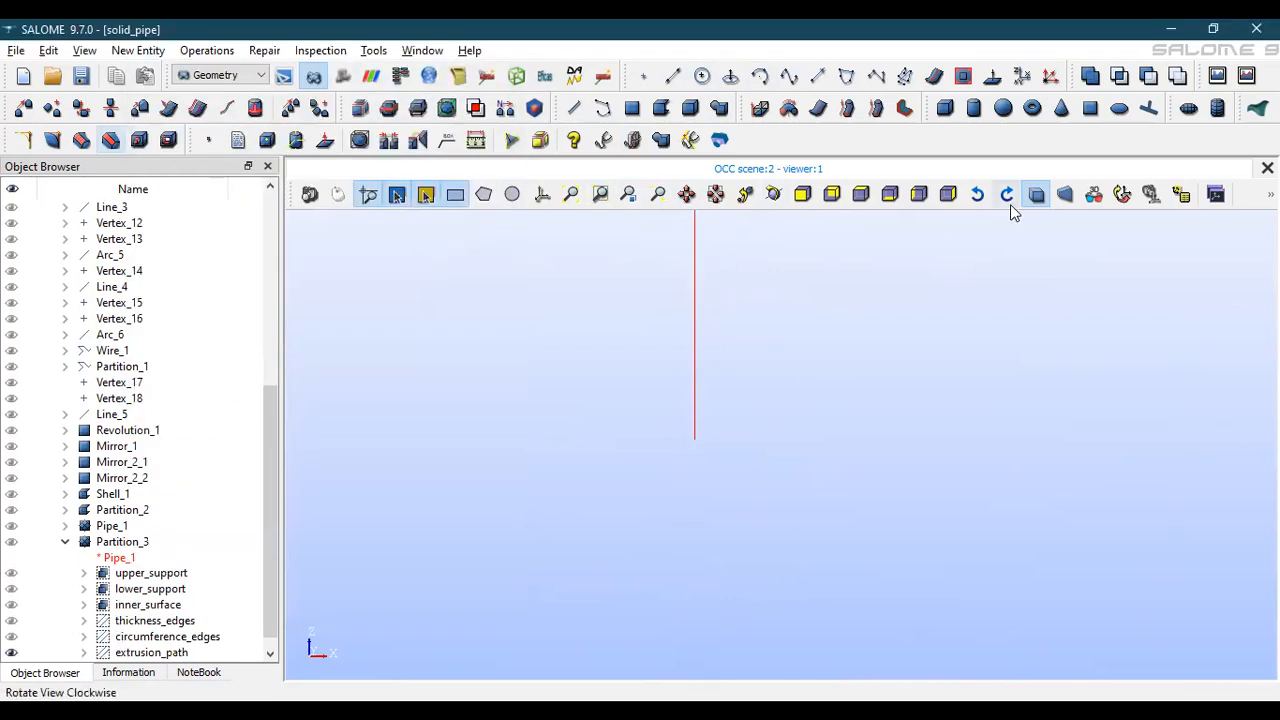
Check the extrusion_path group in an isometric view and switch to the Mesh module
click(1122, 194)
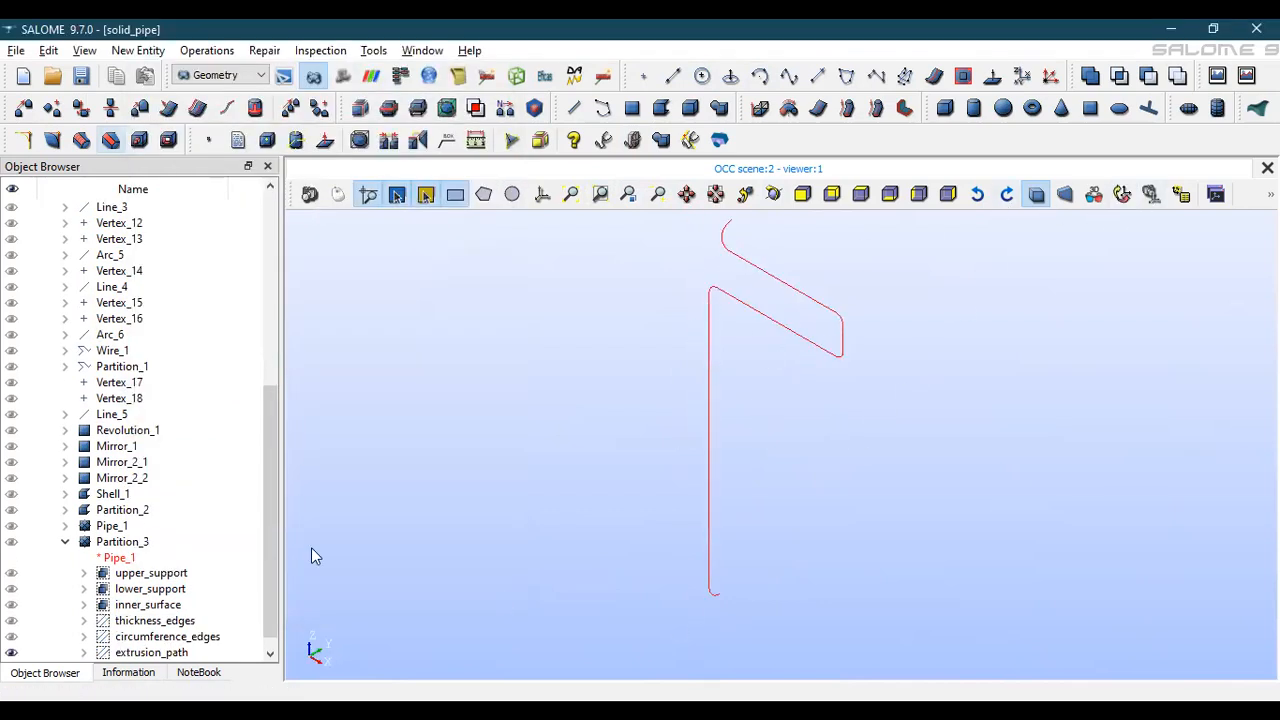
scroll(110, 460, down, 1)
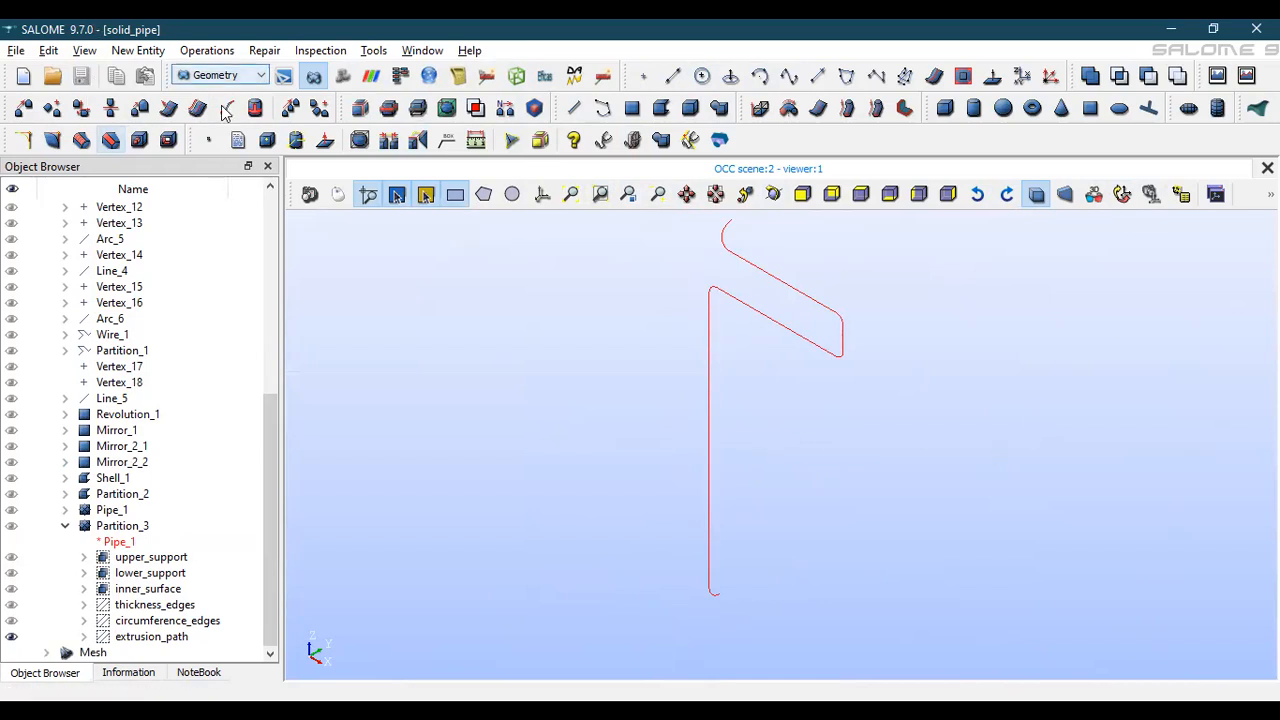
key(alt+m)
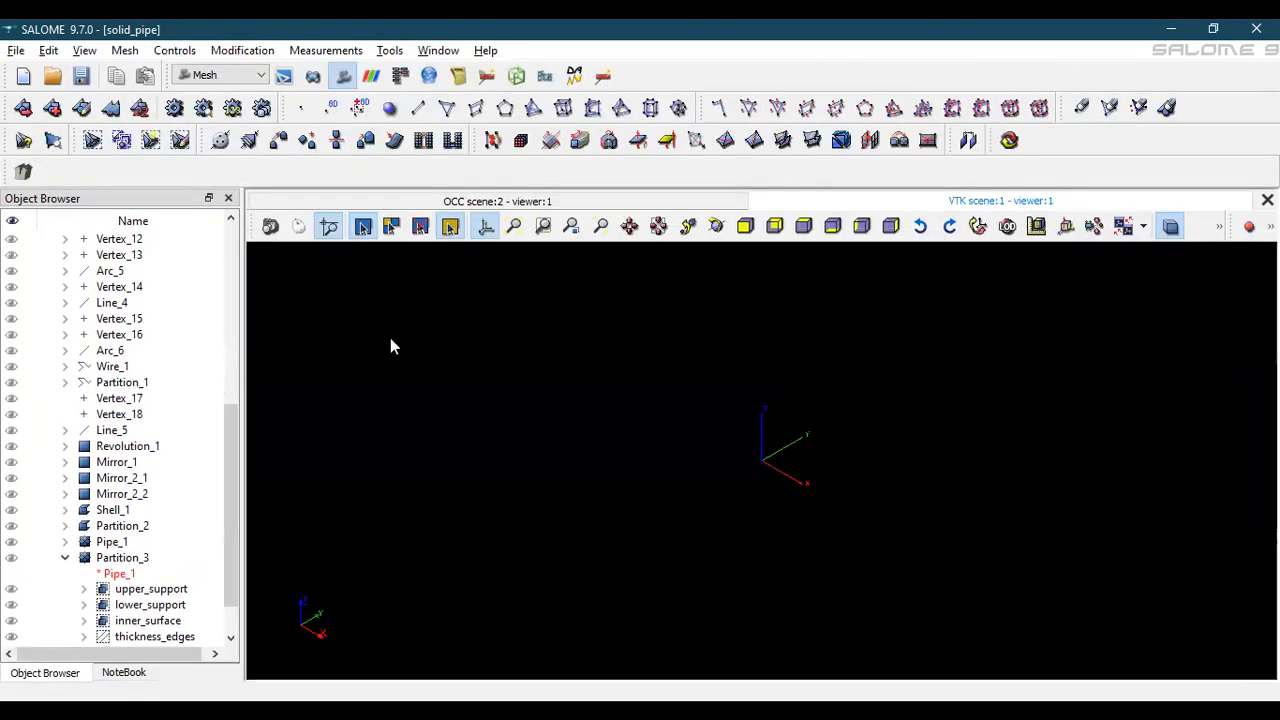
Create a mesh on Partition_3 that uses Extrusion 3D as its 3D algorithm, with no 1D algorithm assigned
scroll(178, 470, down, 1)
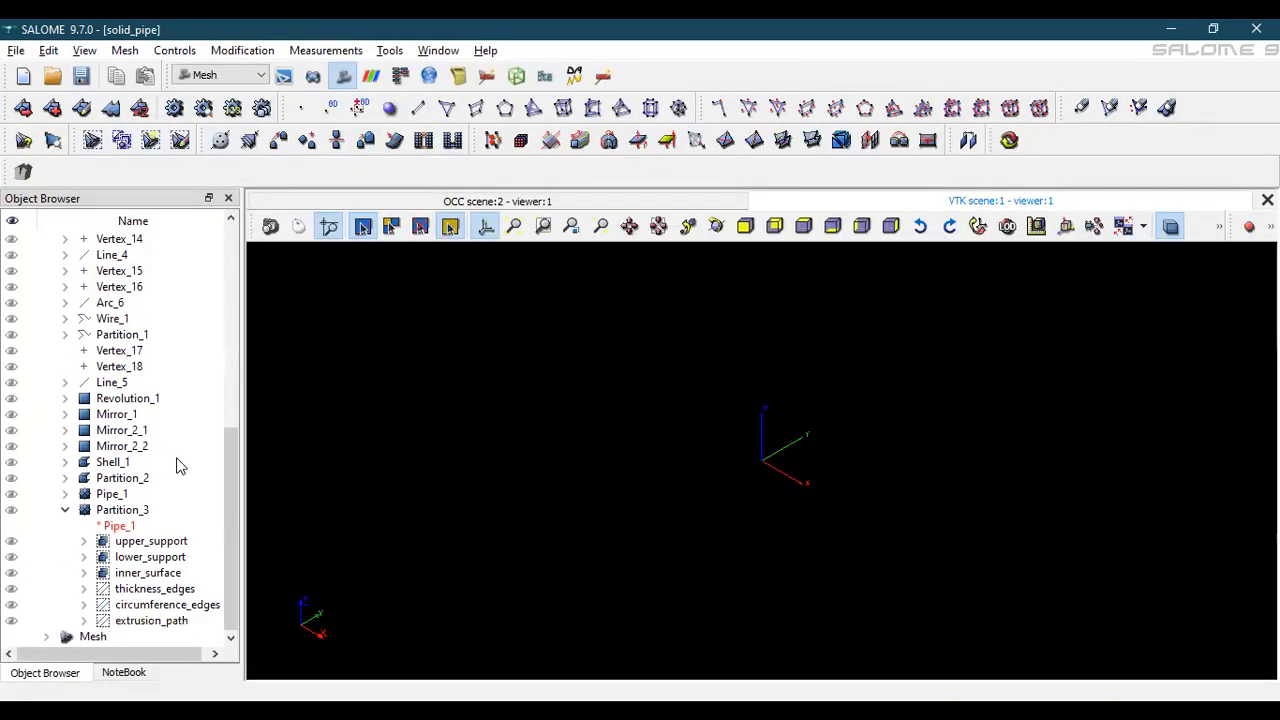
click(93, 638)
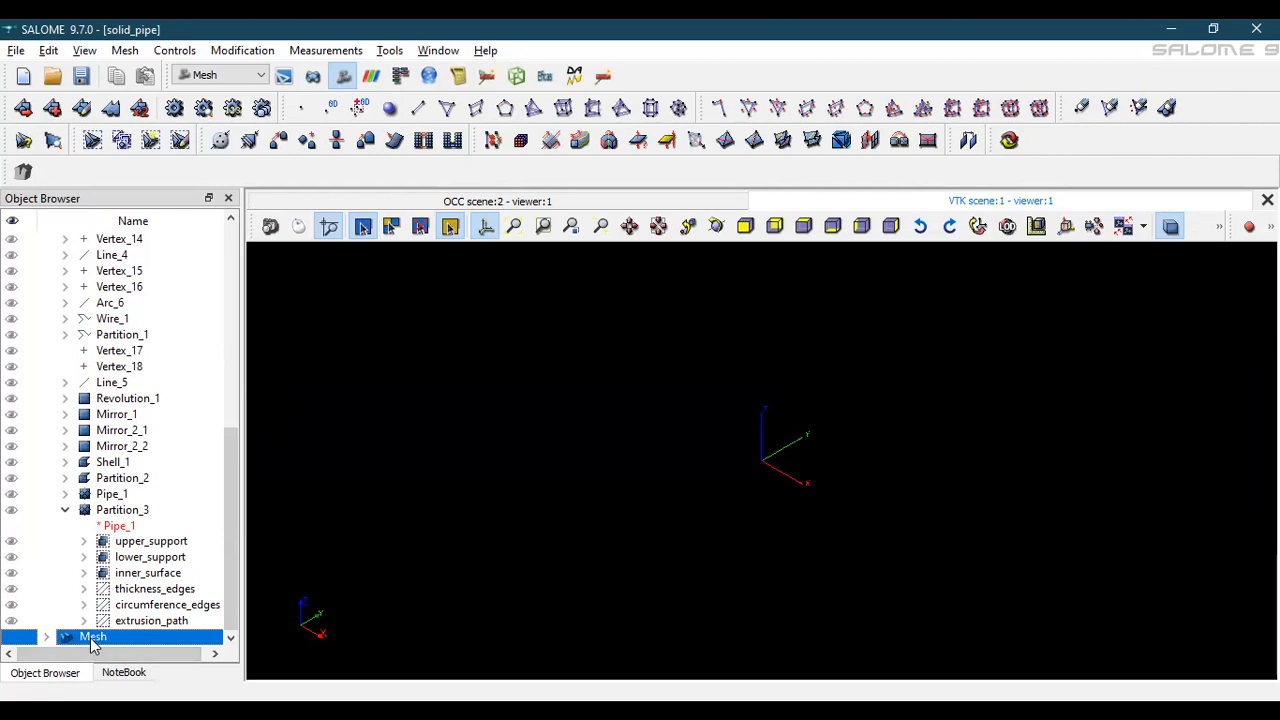
click(113, 511)
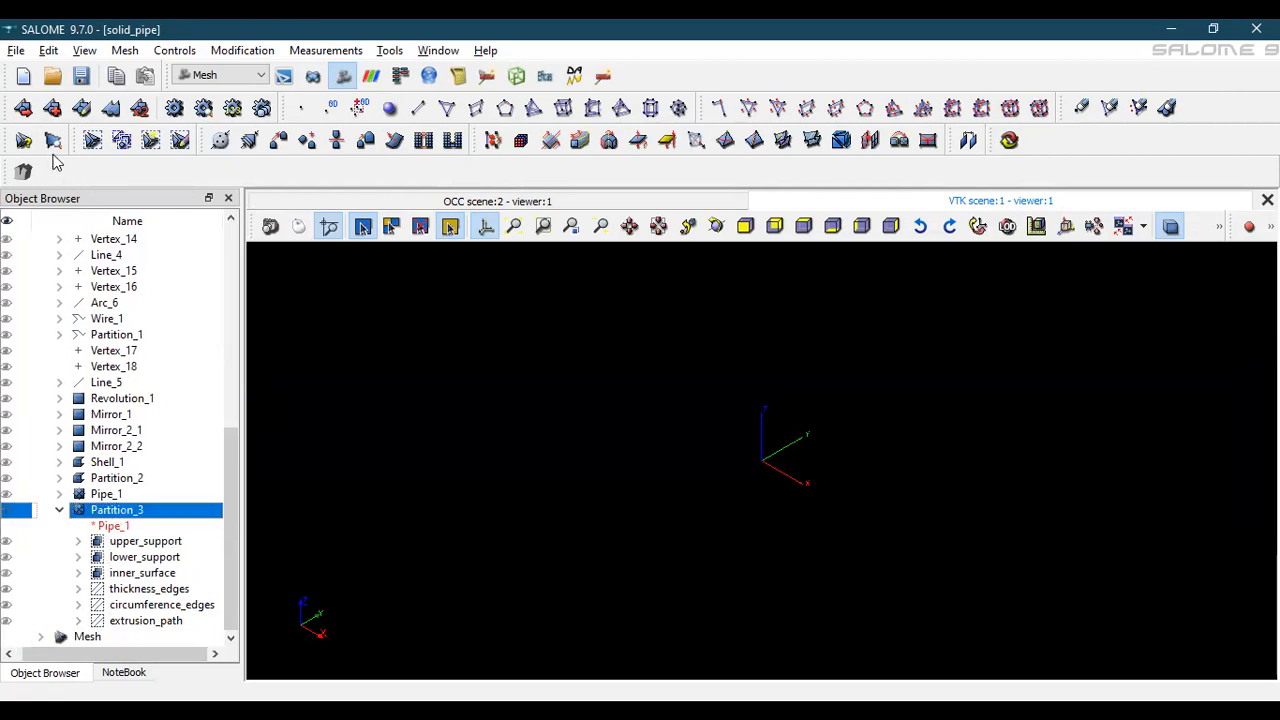
click(28, 110)
click(566, 334)
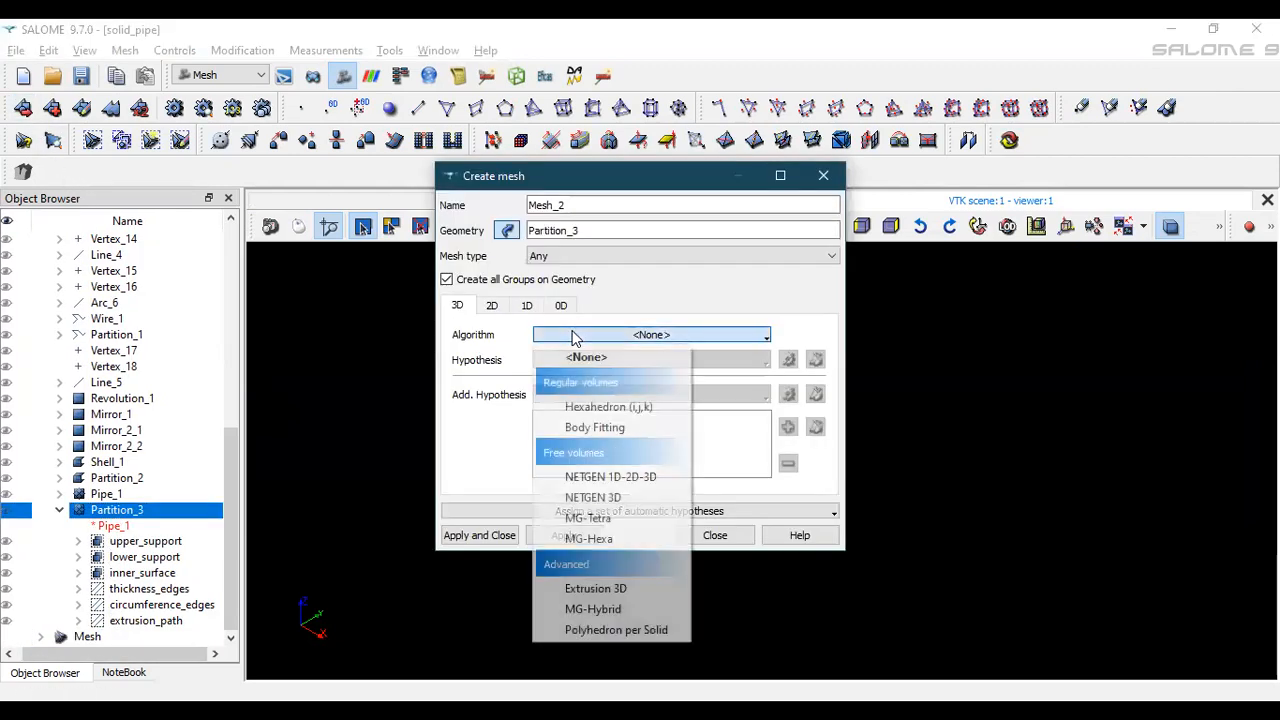
click(601, 591)
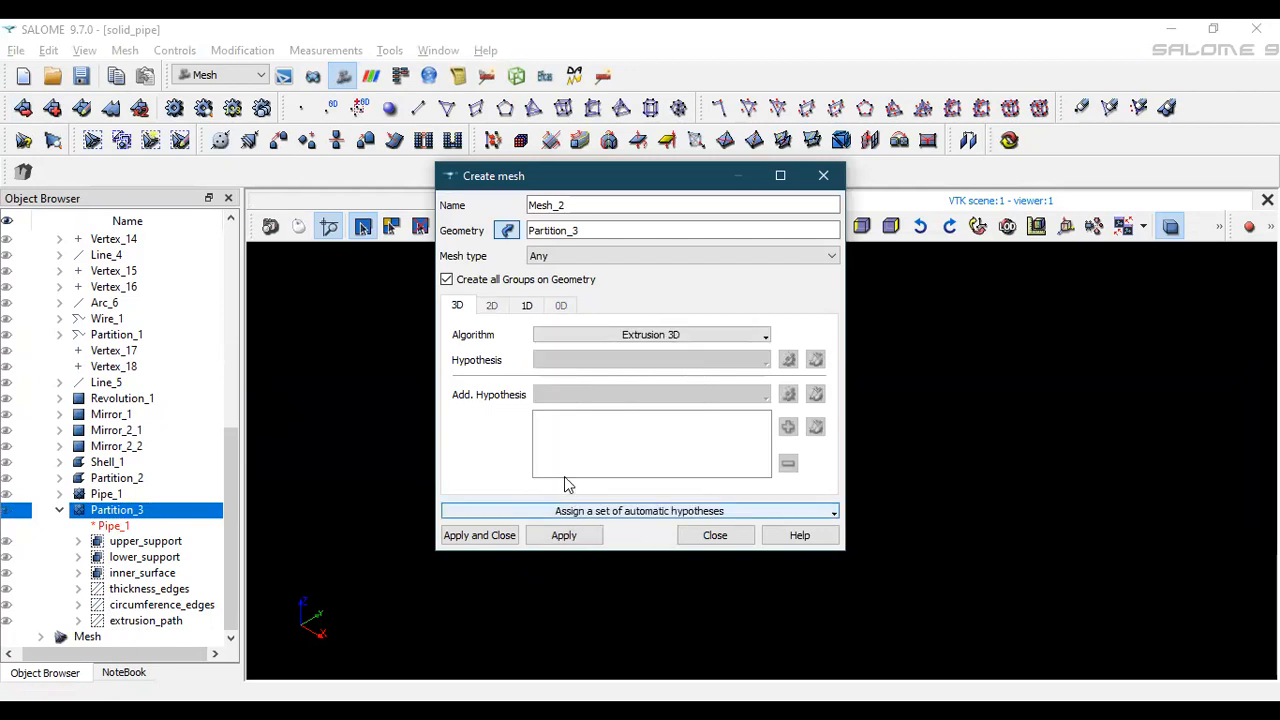
click(528, 307)
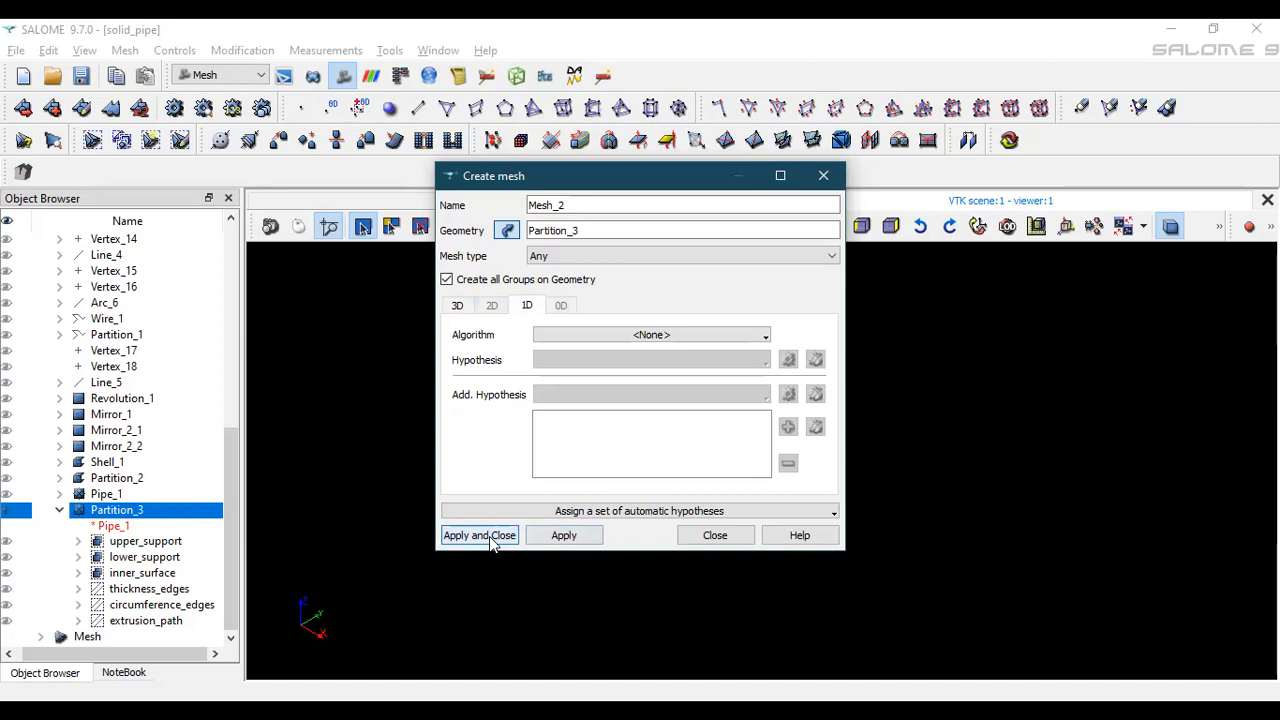
key(Return)
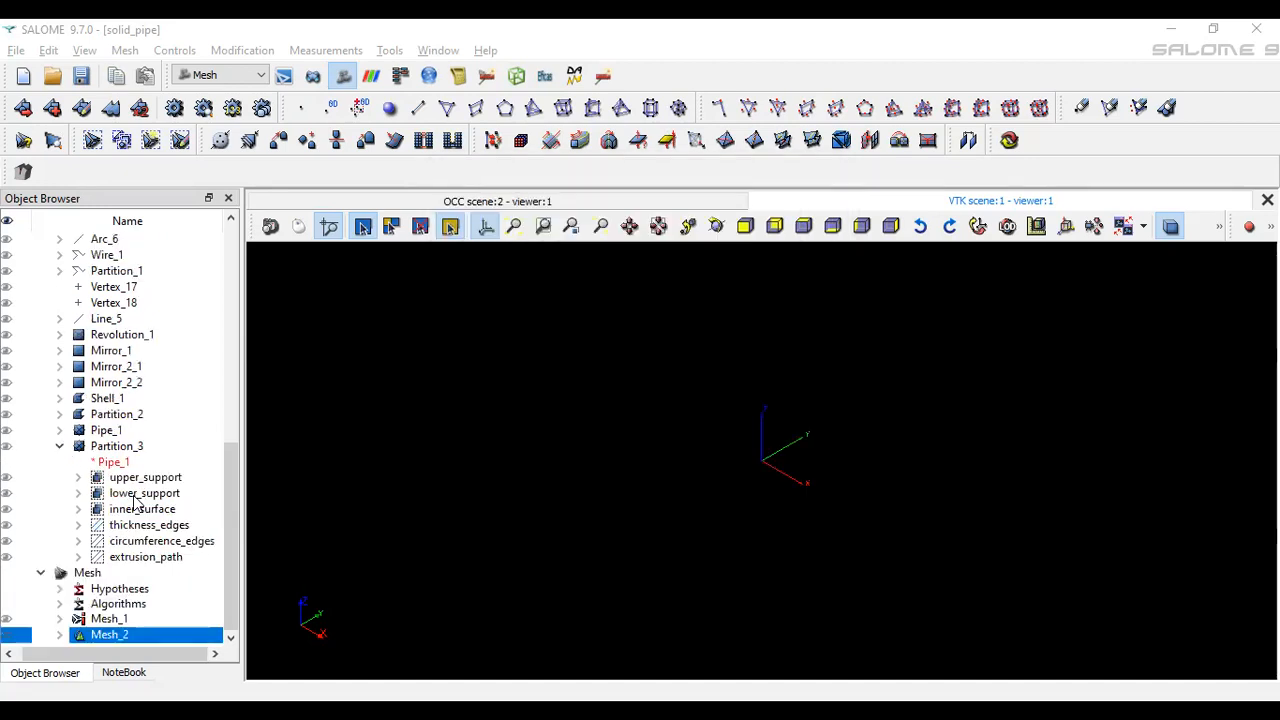
right_click(131, 637)
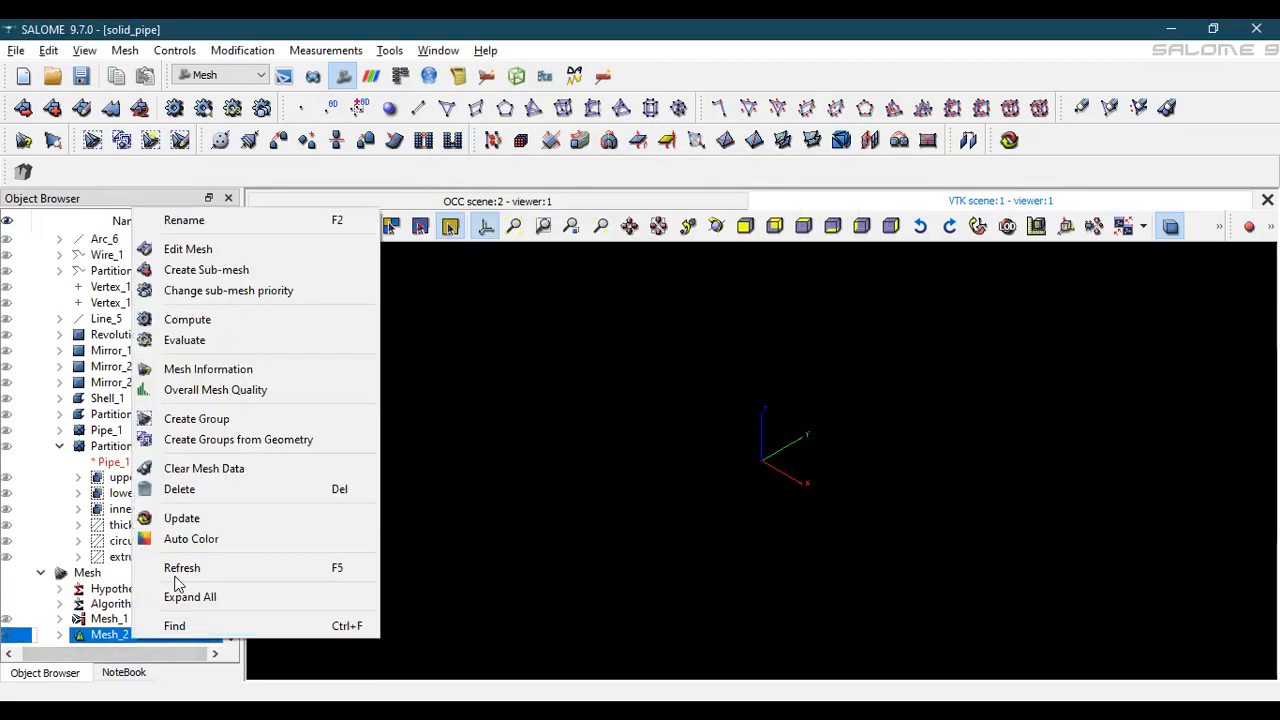
click(234, 270)
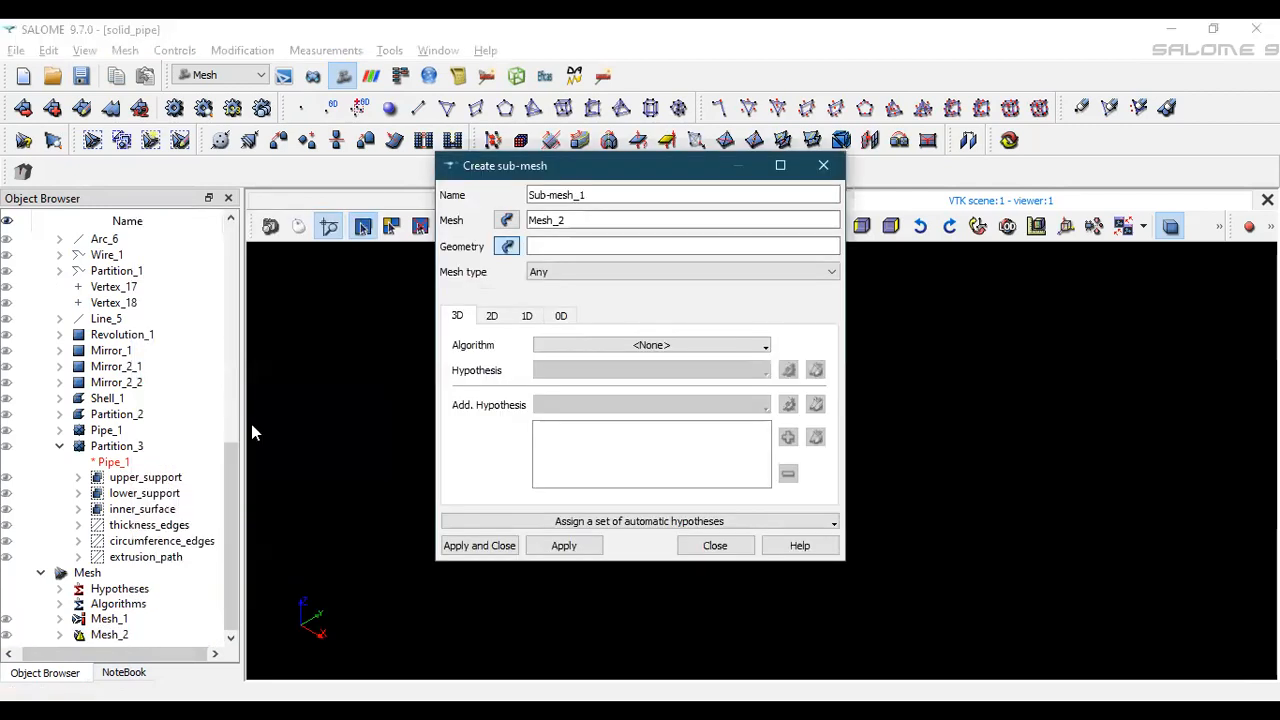
click(167, 528)
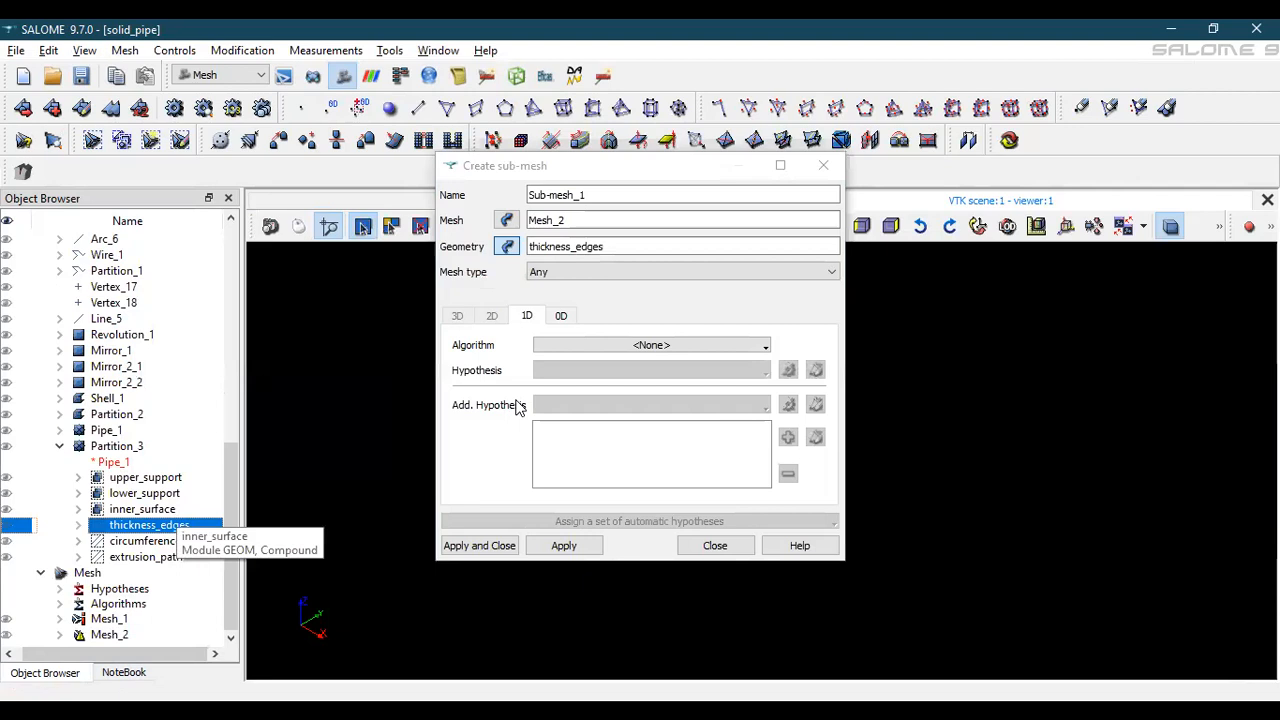
click(590, 348)
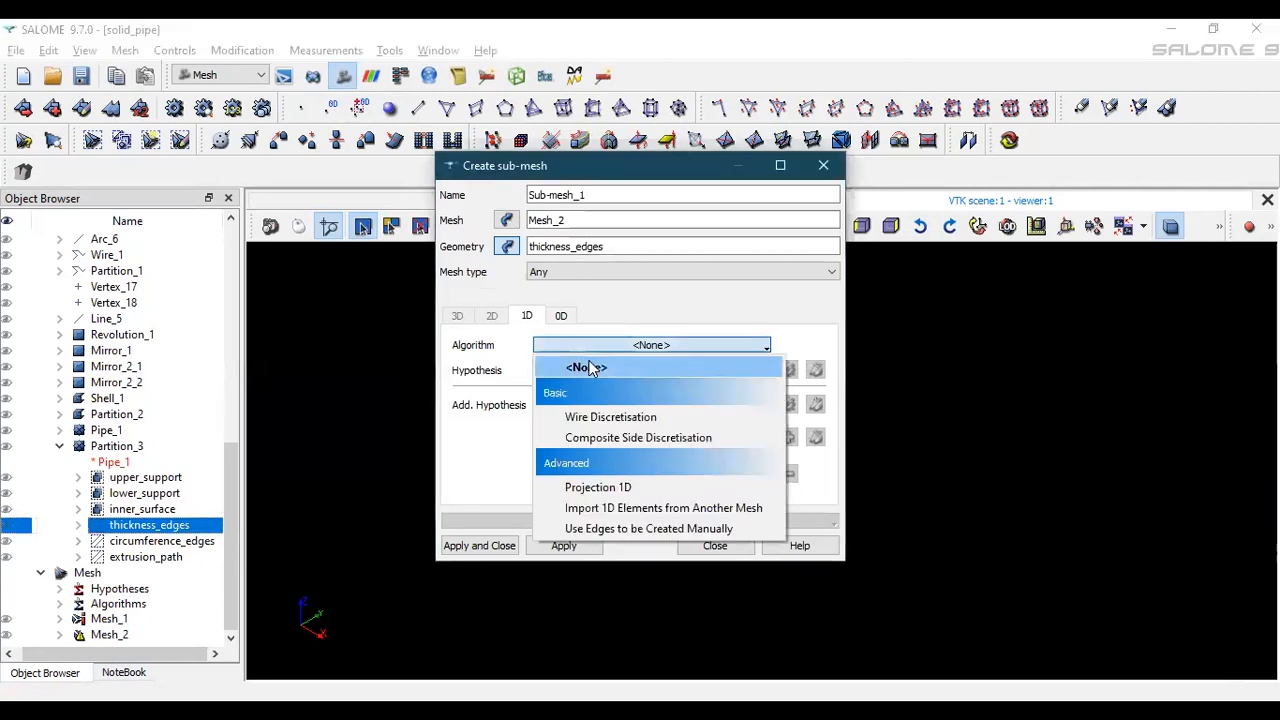
click(608, 420)
click(712, 372)
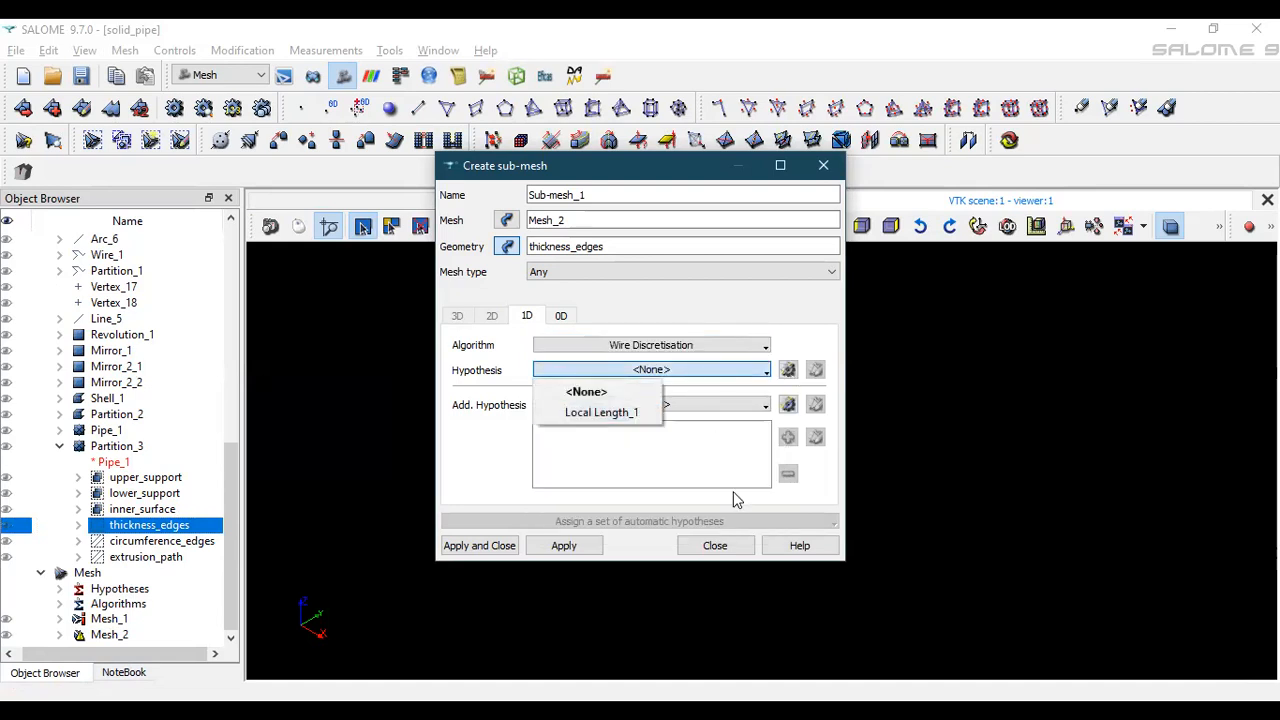
key(Escape)
key(Escape)
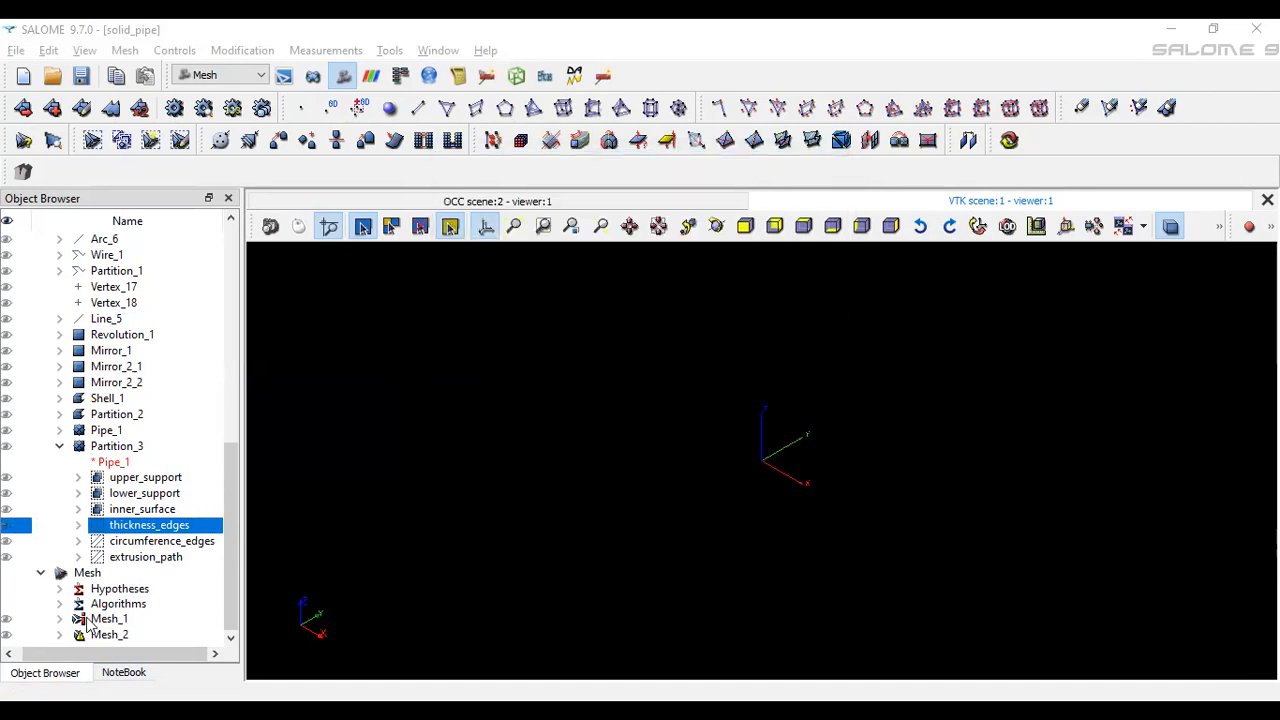
Delete the old Mesh_1 and expand Mesh_2 in the object tree
right_click(88, 618)
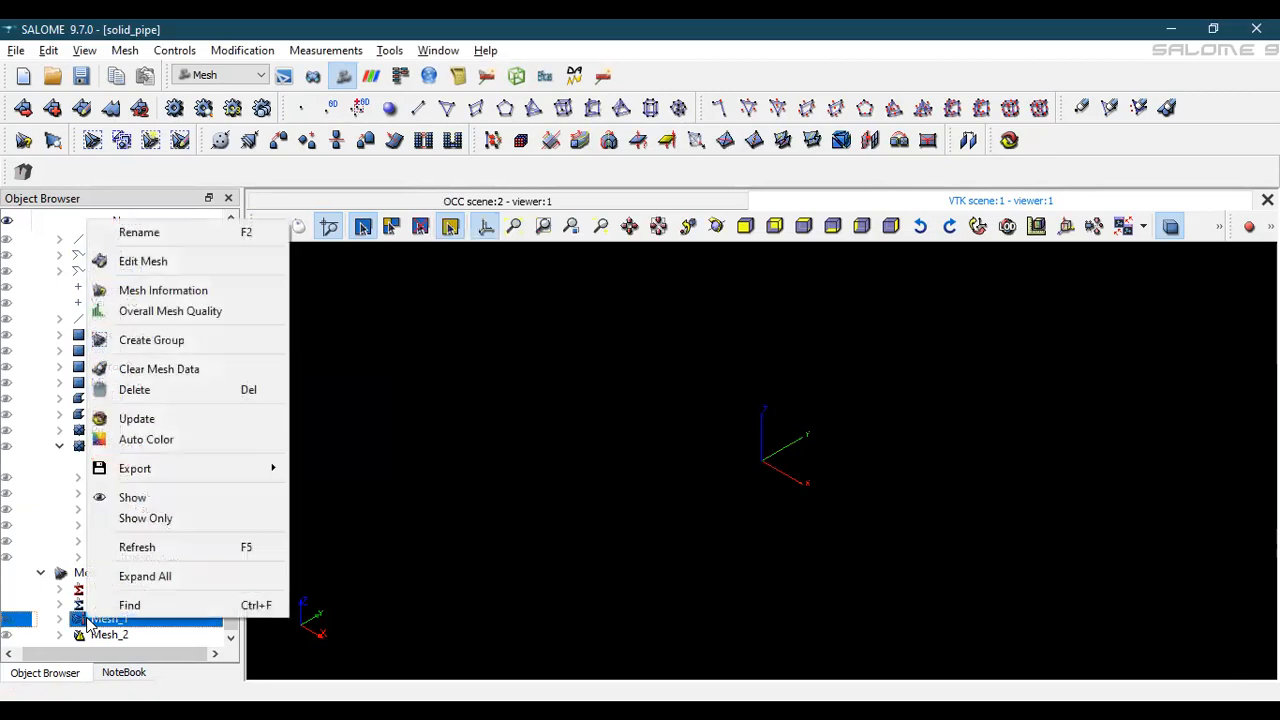
click(157, 397)
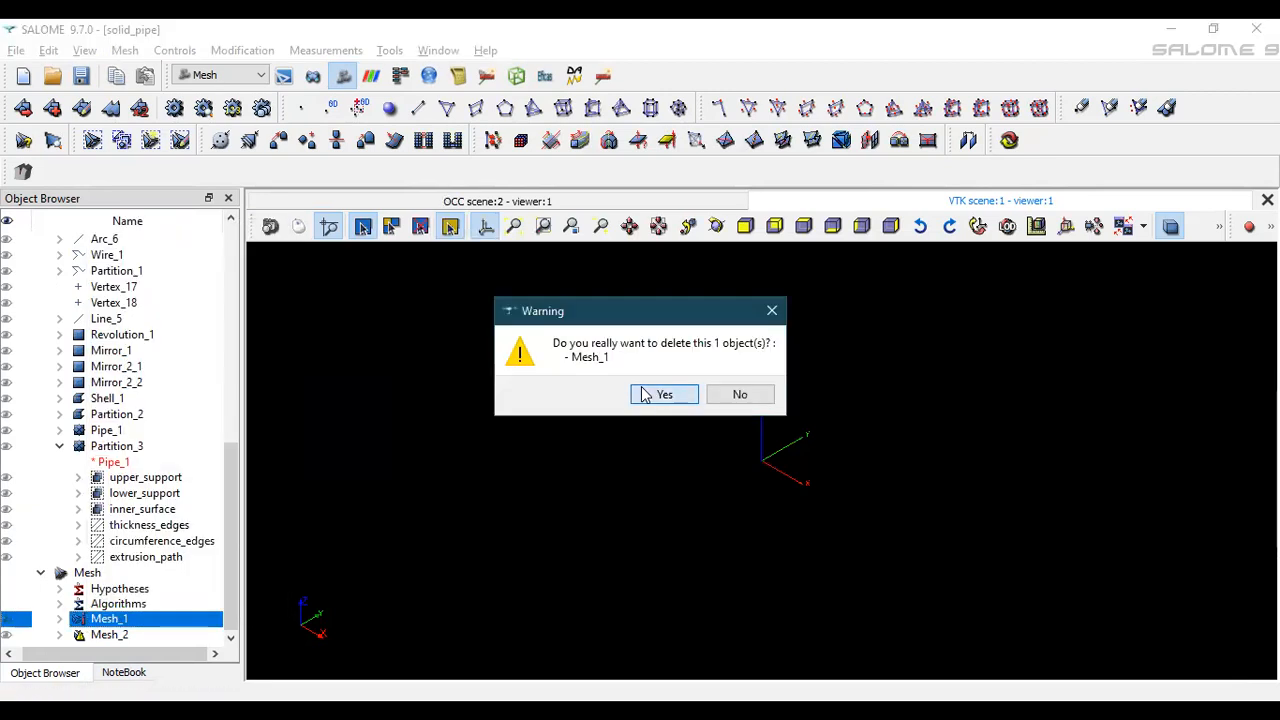
click(657, 394)
click(130, 636)
right_click(130, 636)
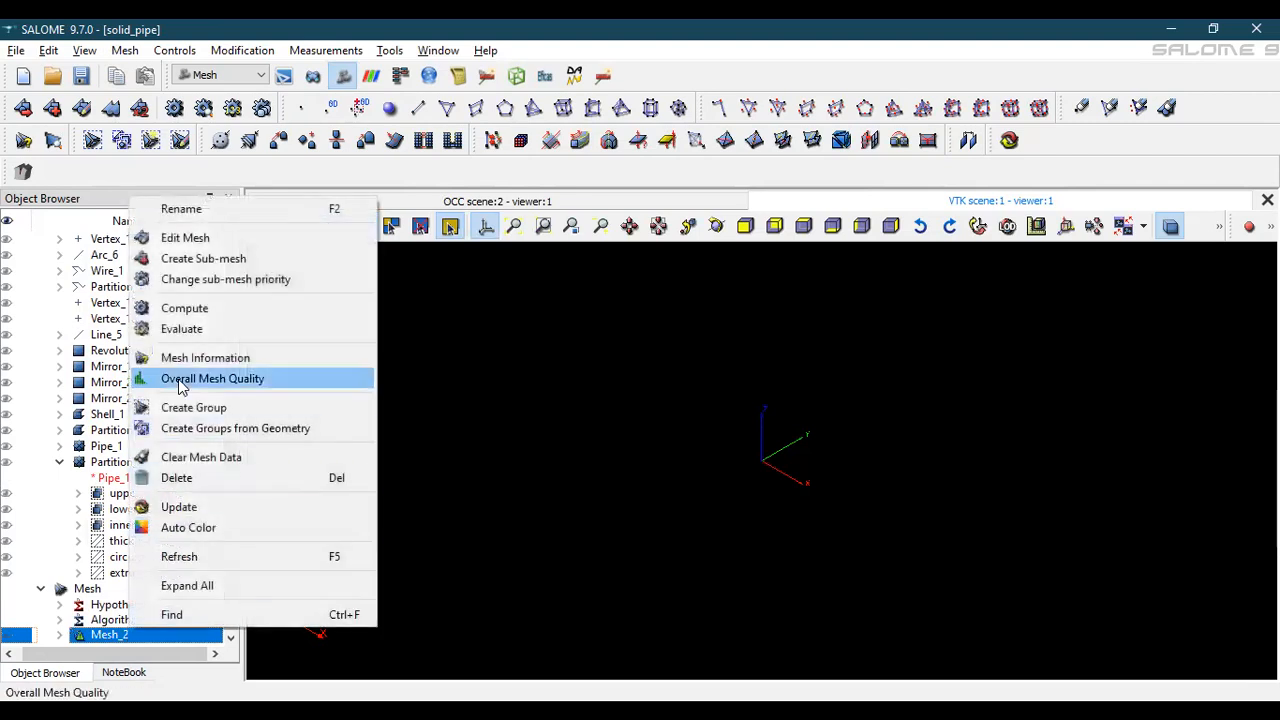
click(64, 637)
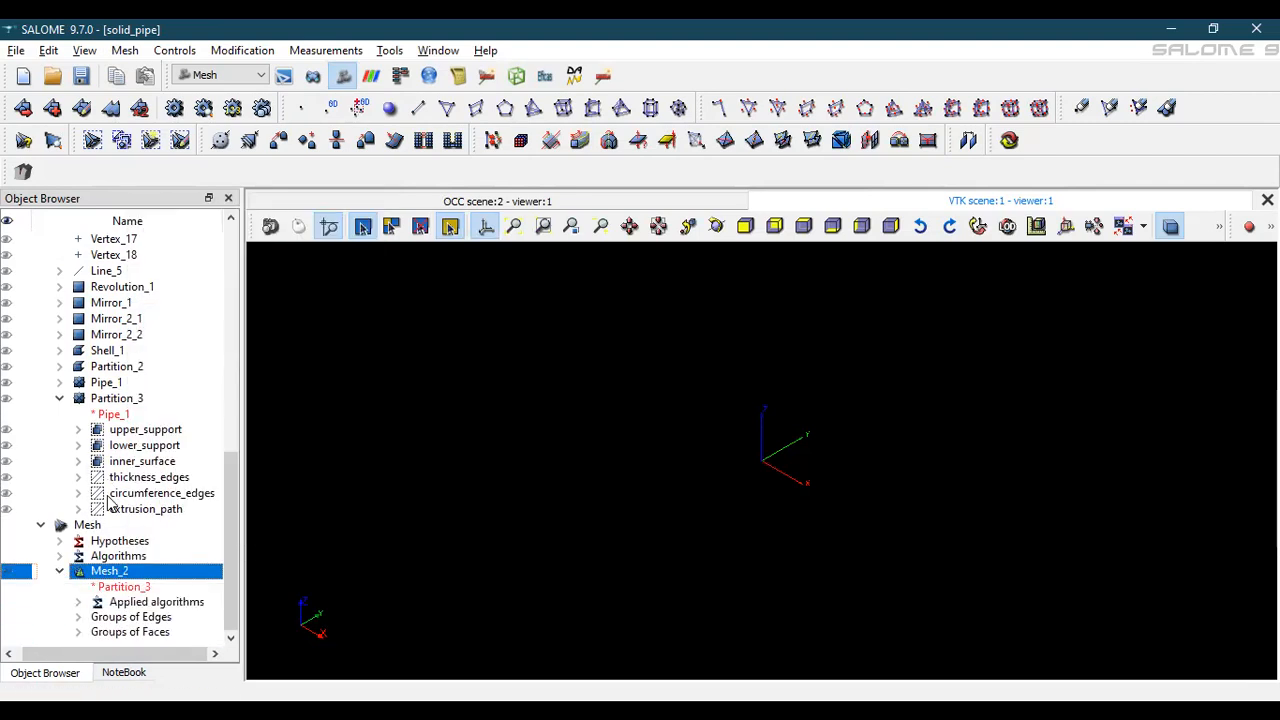
Create a sub-mesh of Mesh_2 on thickness_edges with Wire Discretisation and a Number of Segments hypothesis of 4
right_click(104, 569)
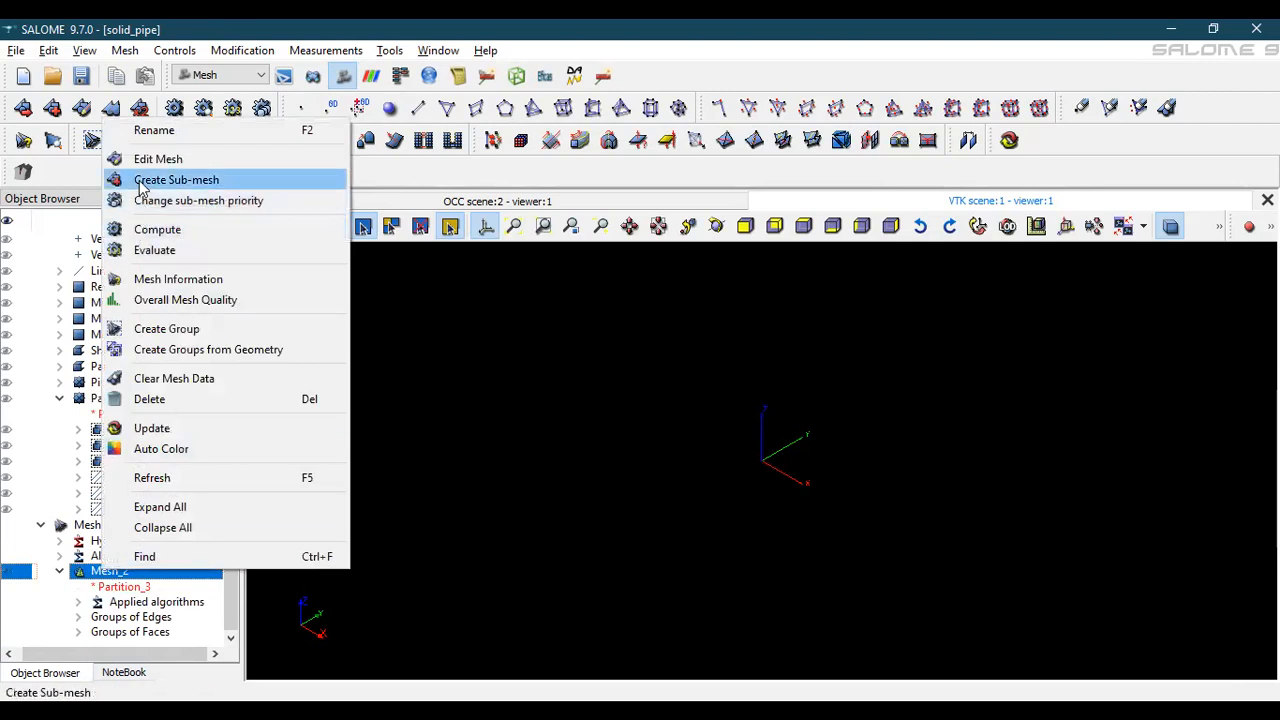
click(176, 180)
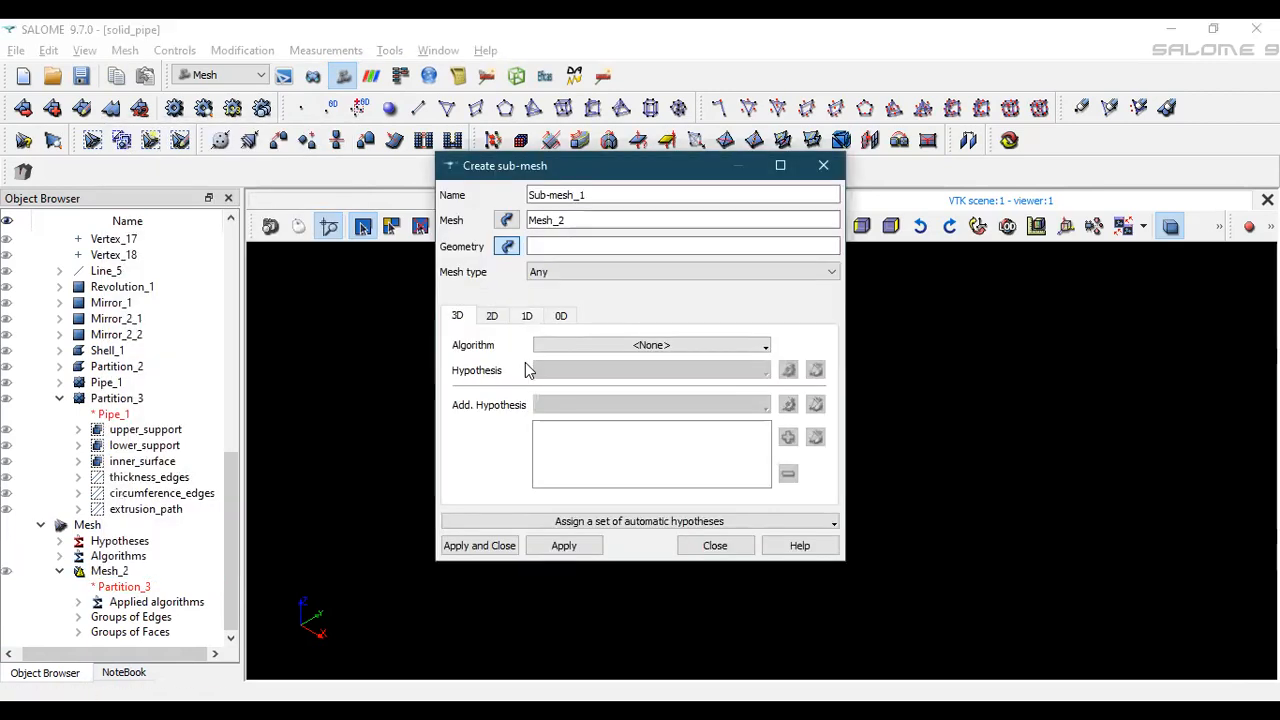
click(135, 480)
click(653, 347)
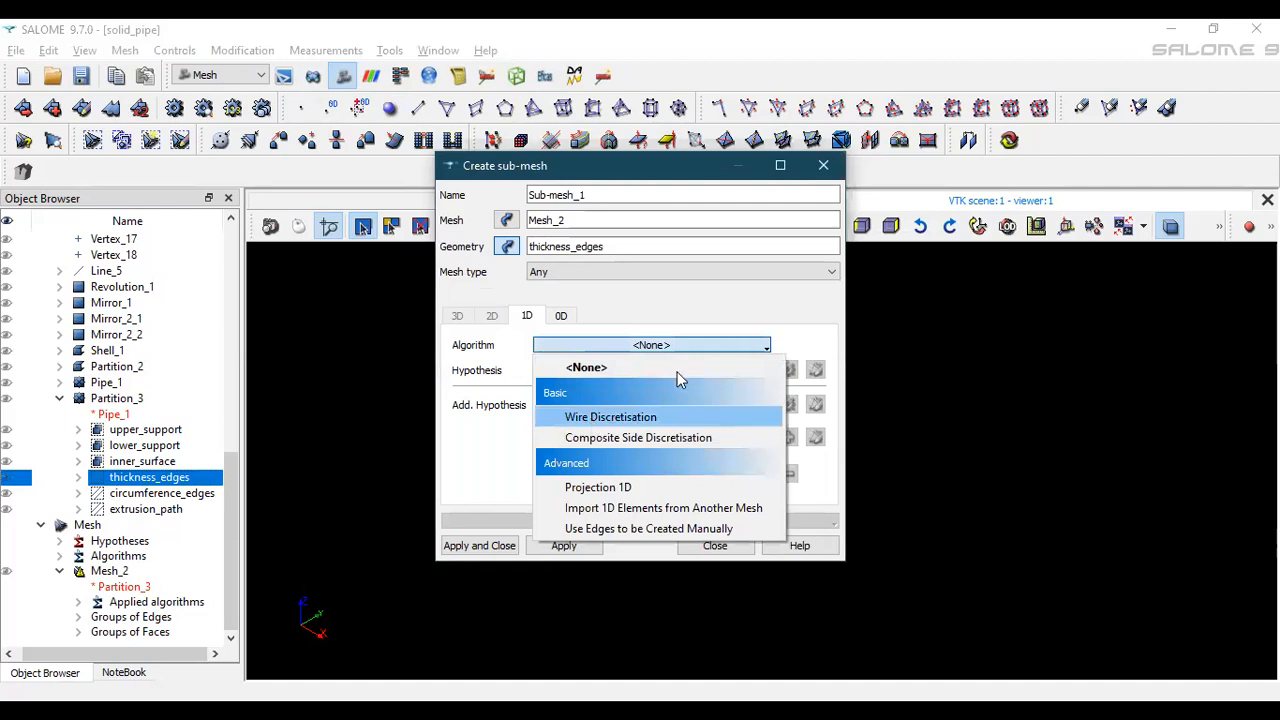
click(640, 414)
click(660, 371)
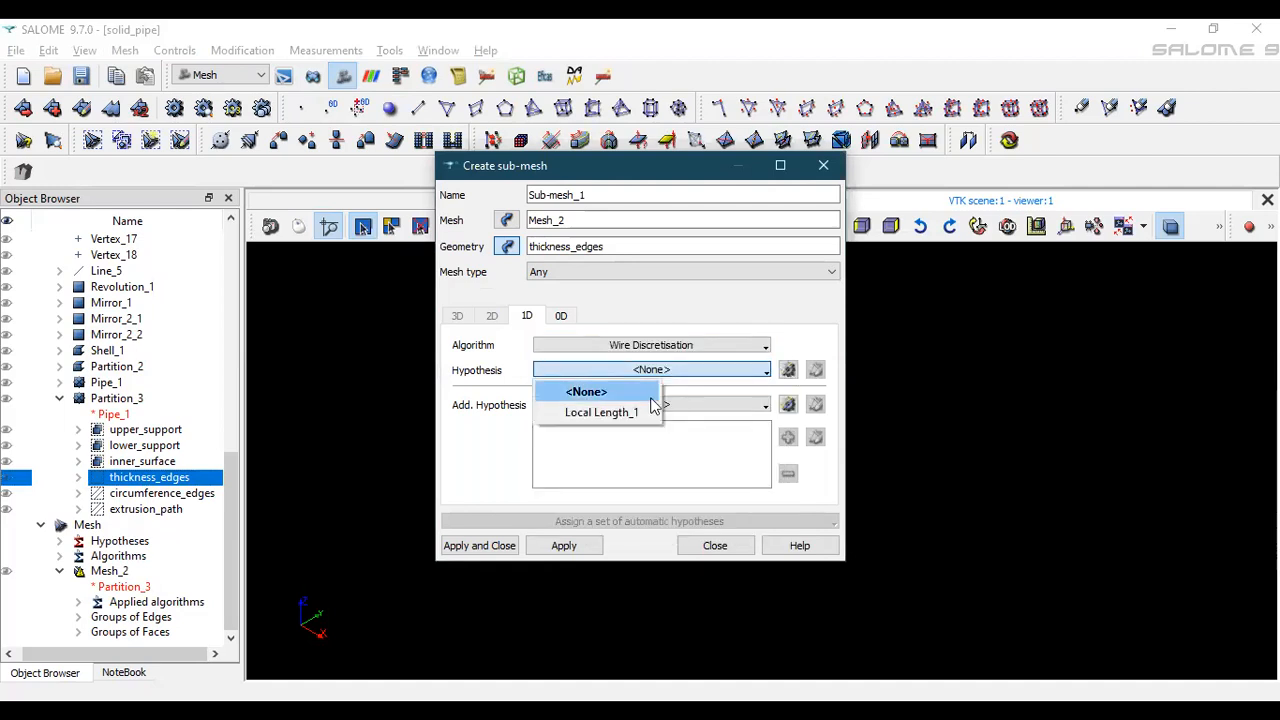
click(789, 372)
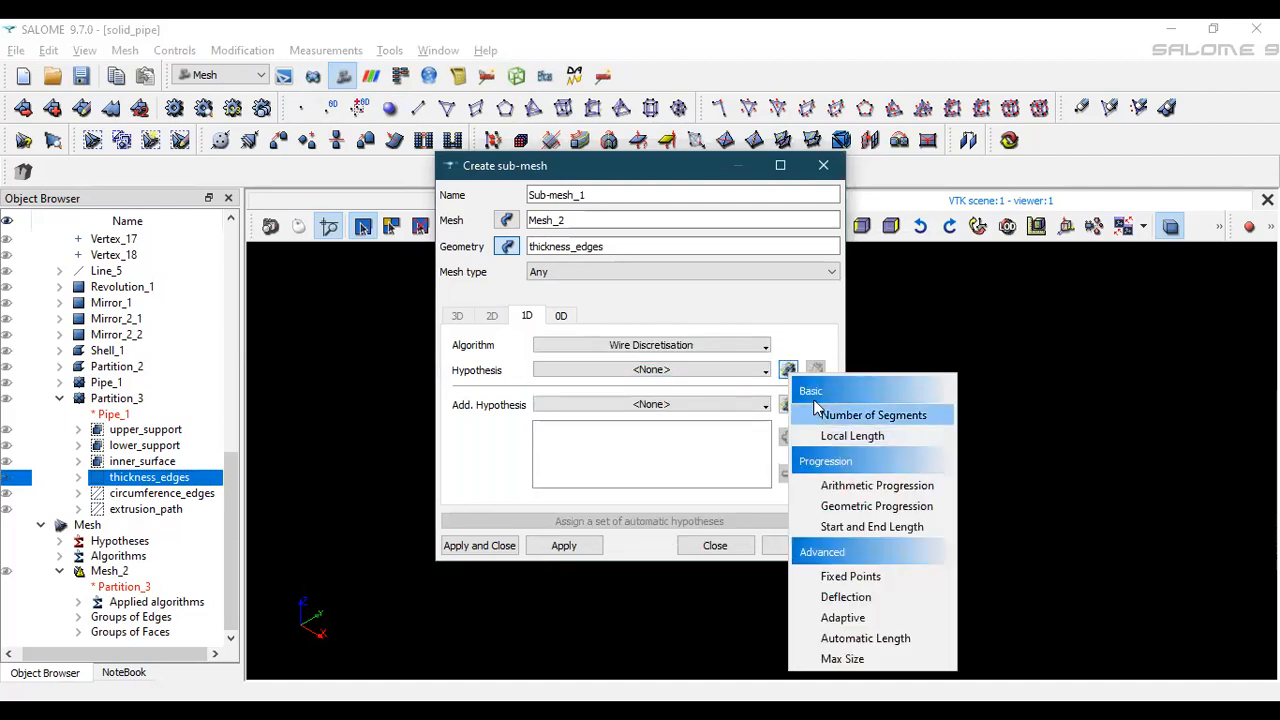
click(823, 414)
text(4)
click(435, 436)
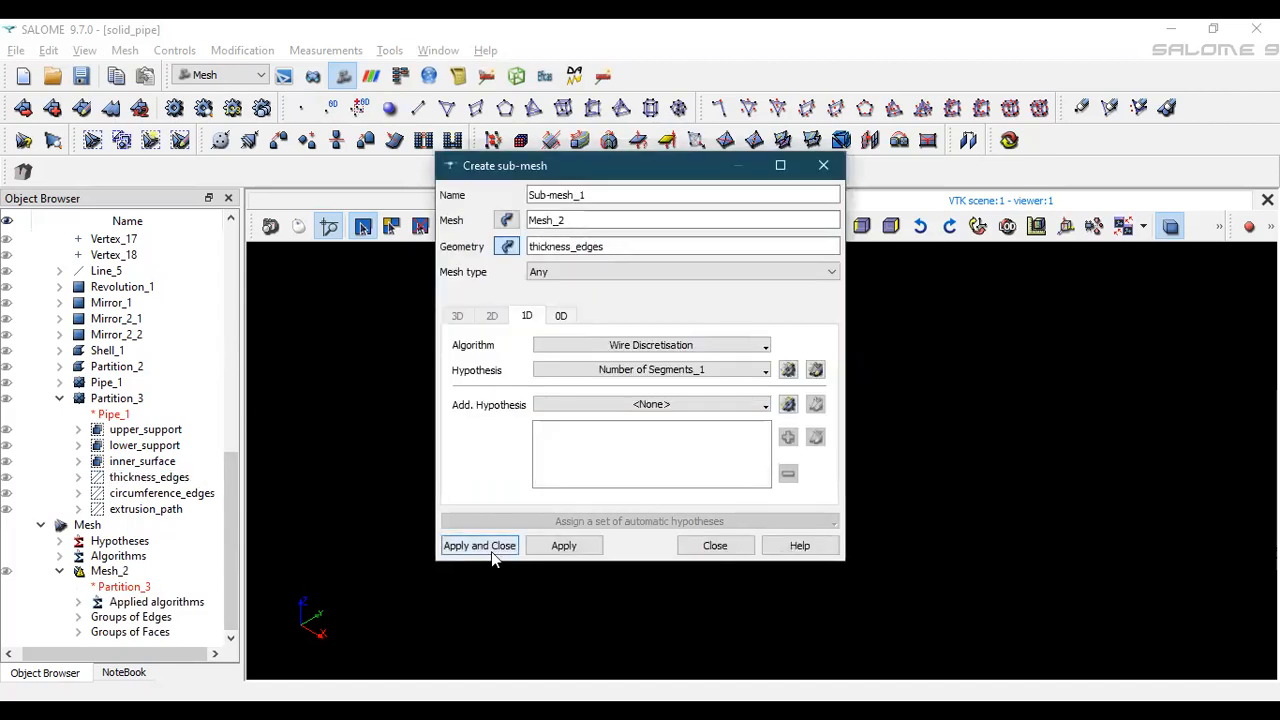
click(478, 543)
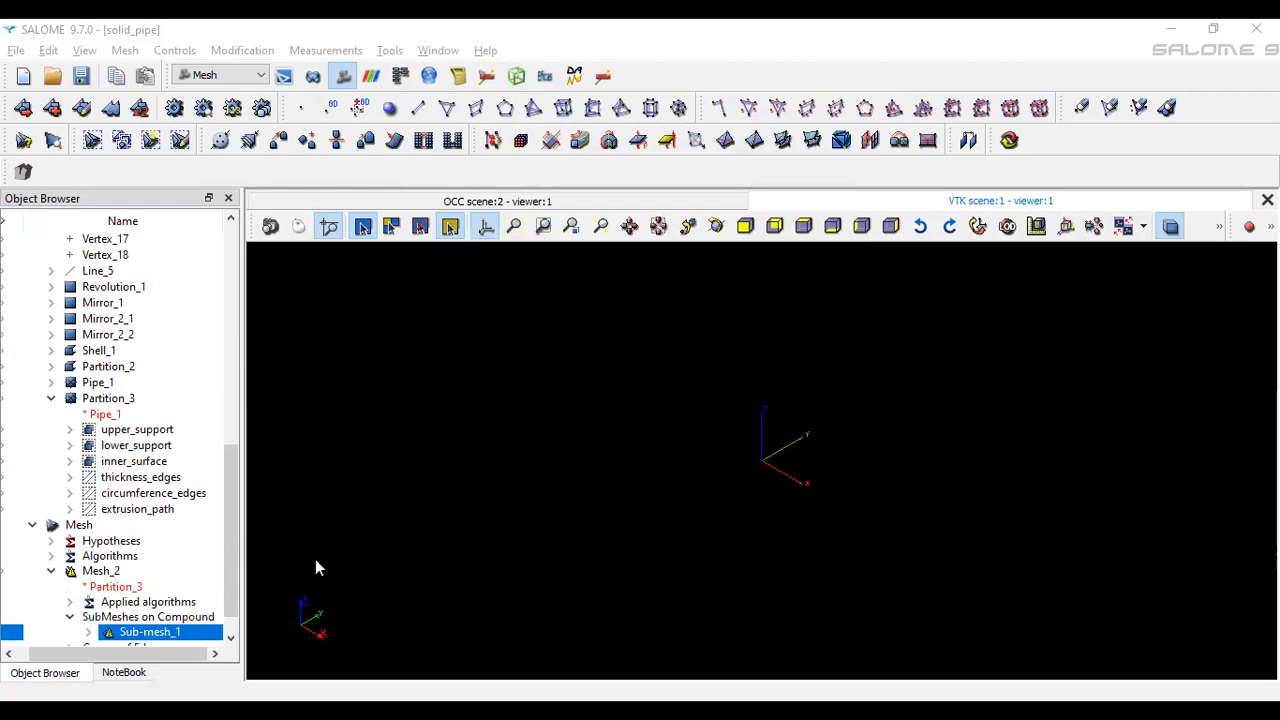
Start a second sub-mesh of Mesh_2 on circumference_edges and assign the Wire Discretisation algorithm to it
scroll(214, 531, down, 1)
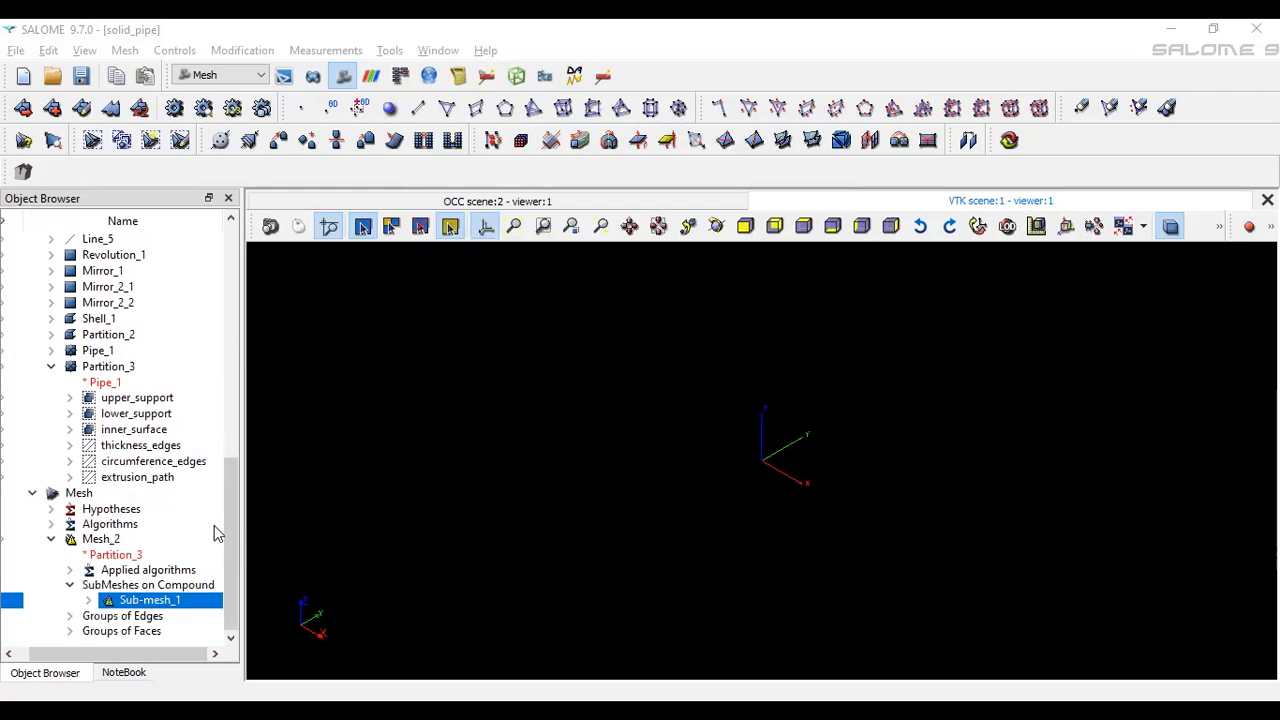
right_click(117, 541)
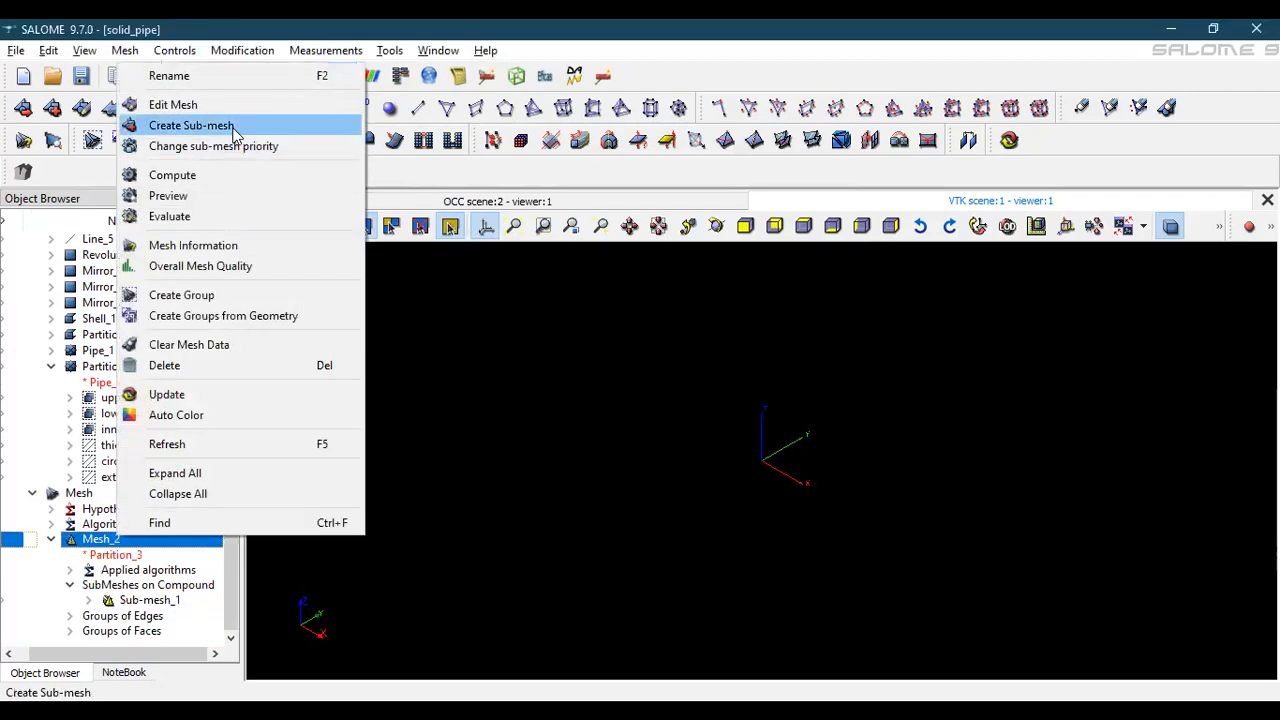
click(191, 125)
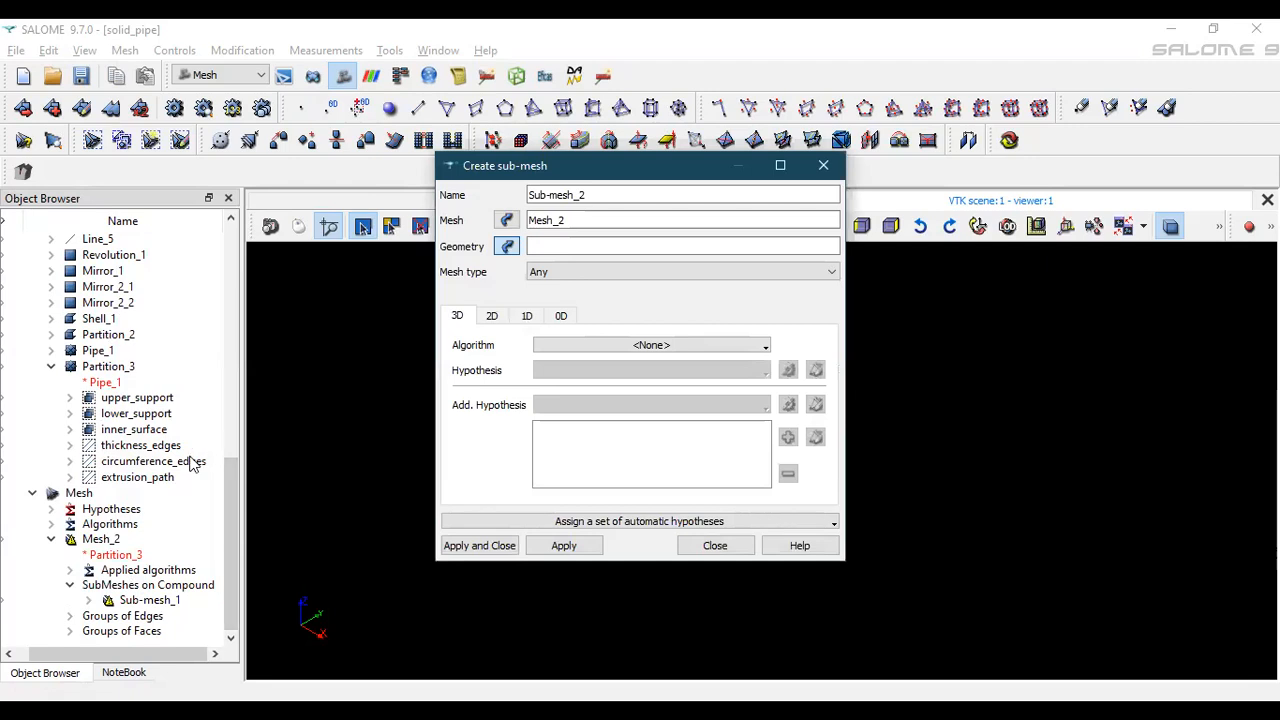
click(153, 461)
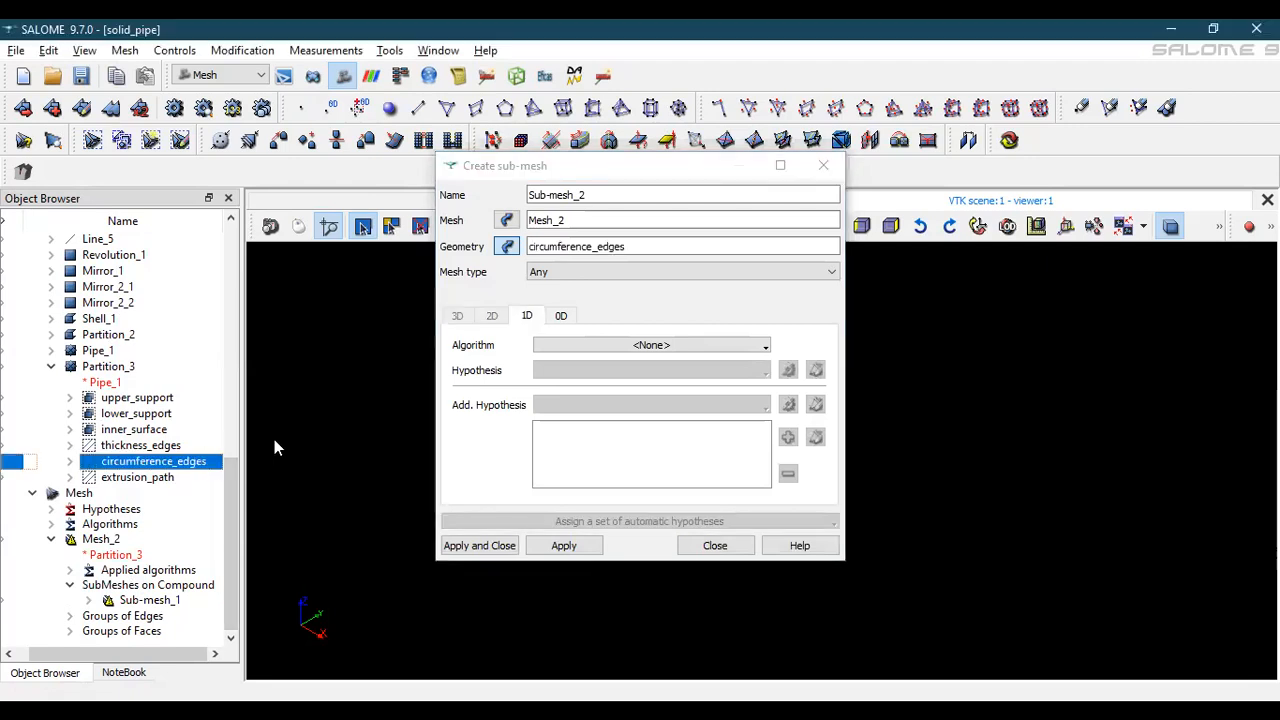
click(640, 346)
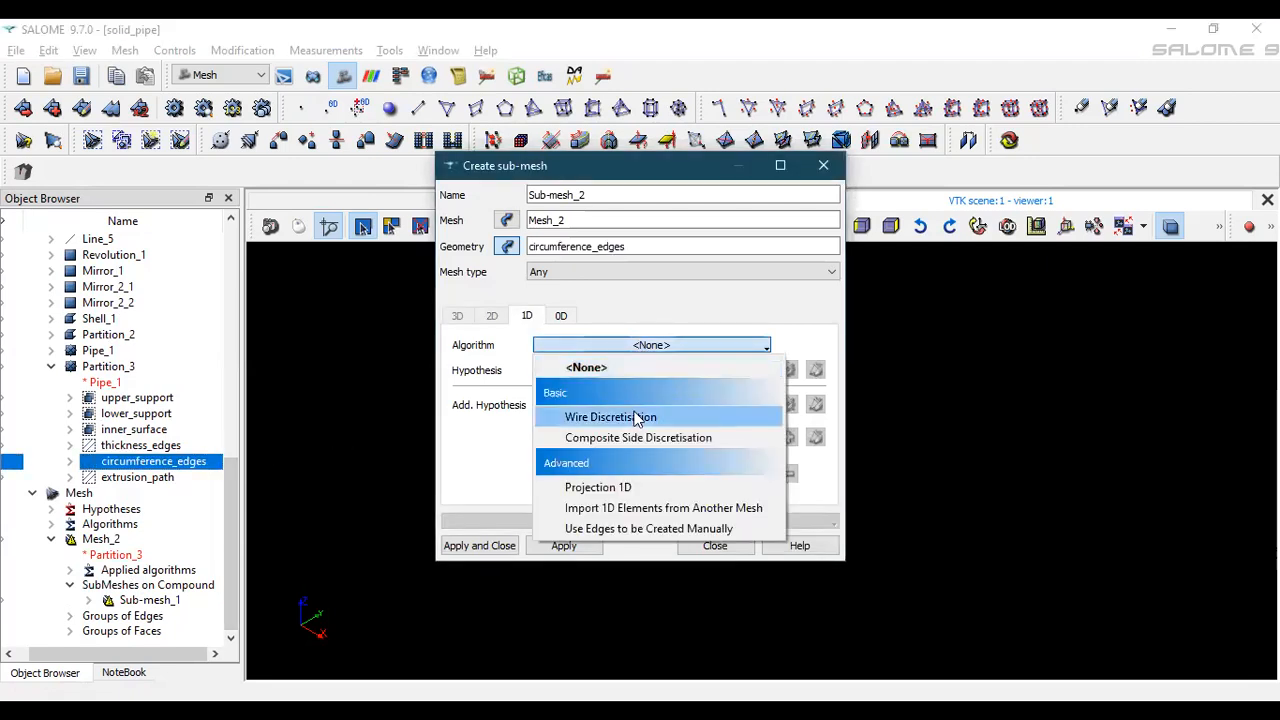
click(637, 418)
click(655, 370)
click(602, 414)
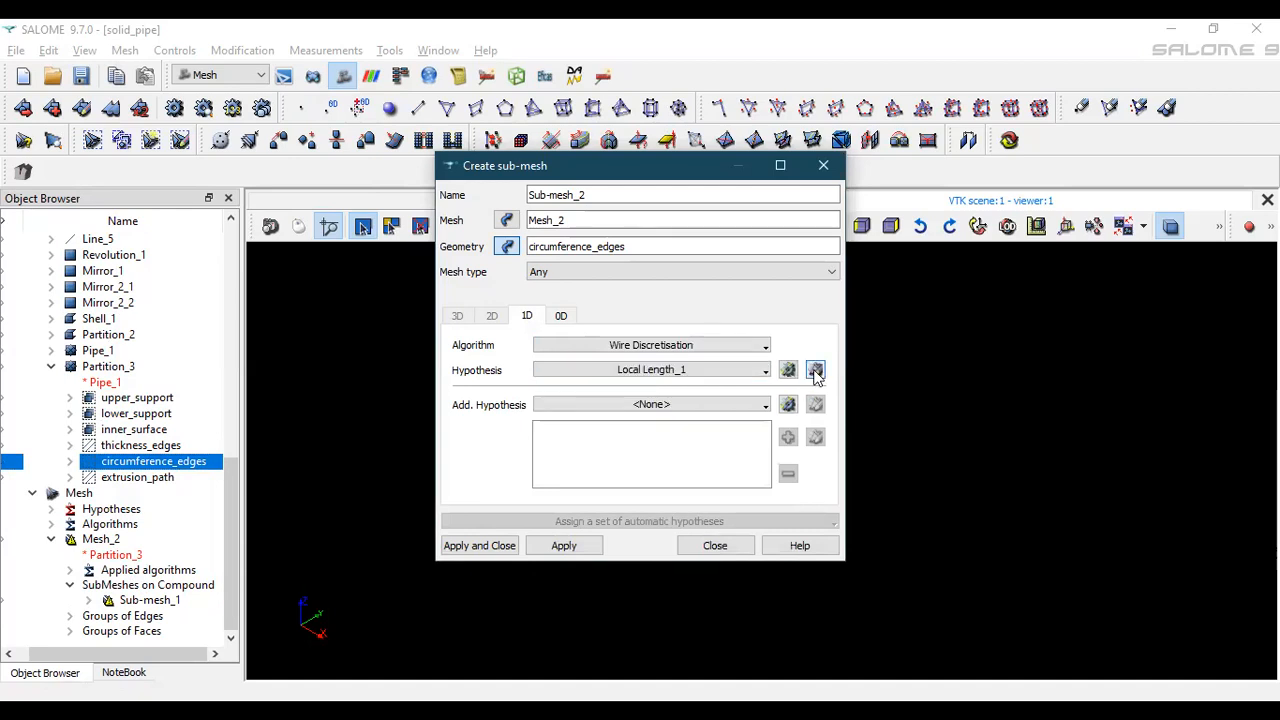
click(816, 370)
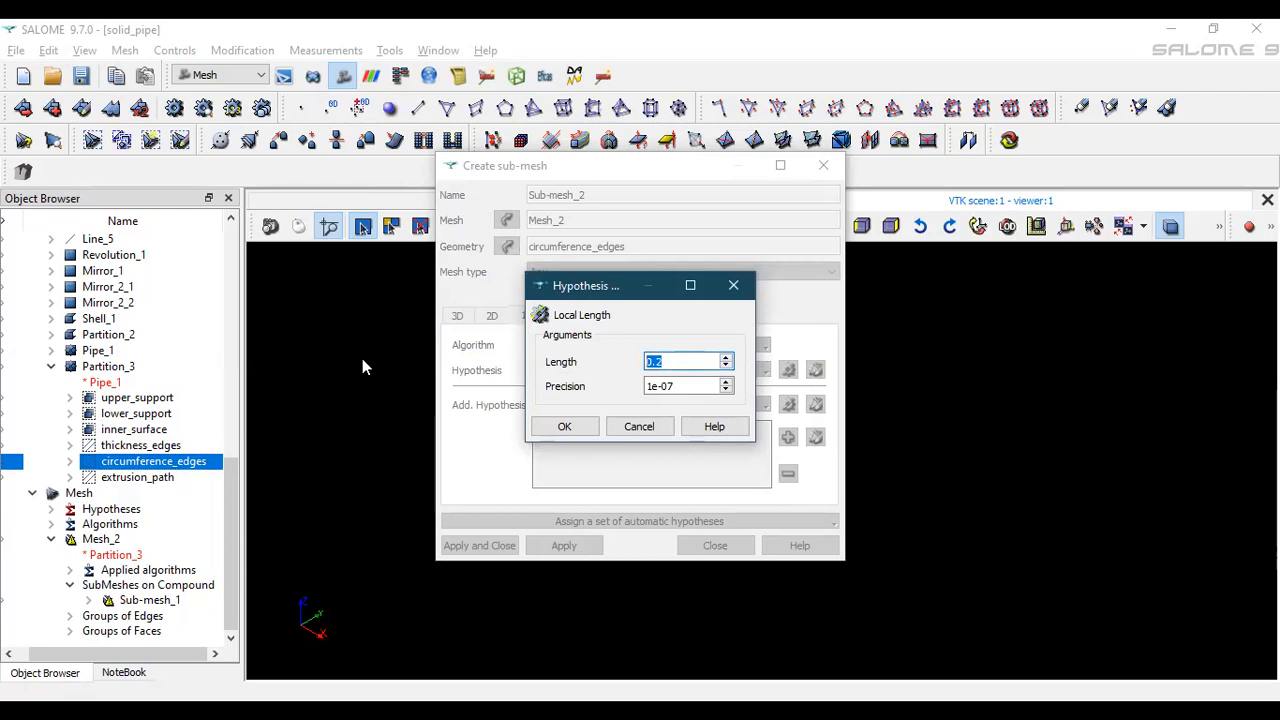
click(639, 427)
Assign a new Number of Segments hypothesis of 8 to the circumference_edges sub-mesh and create the sub-mesh
click(788, 370)
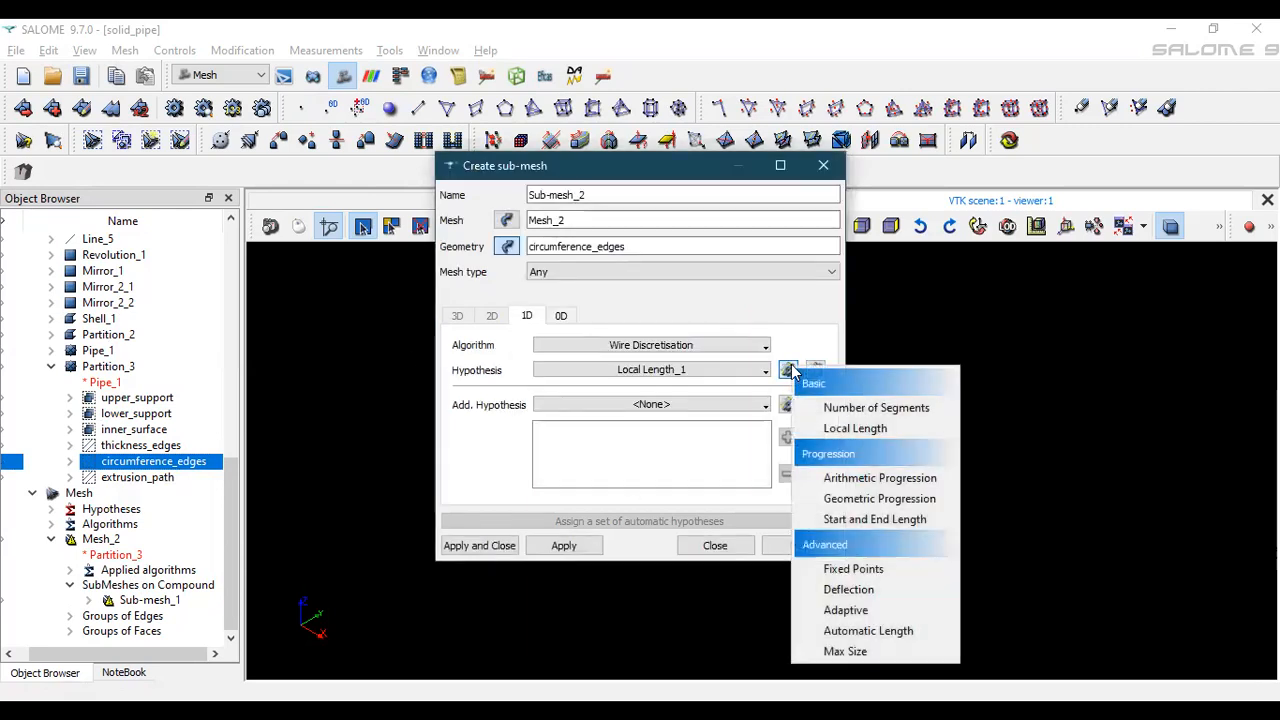
click(852, 410)
text(8)
click(470, 445)
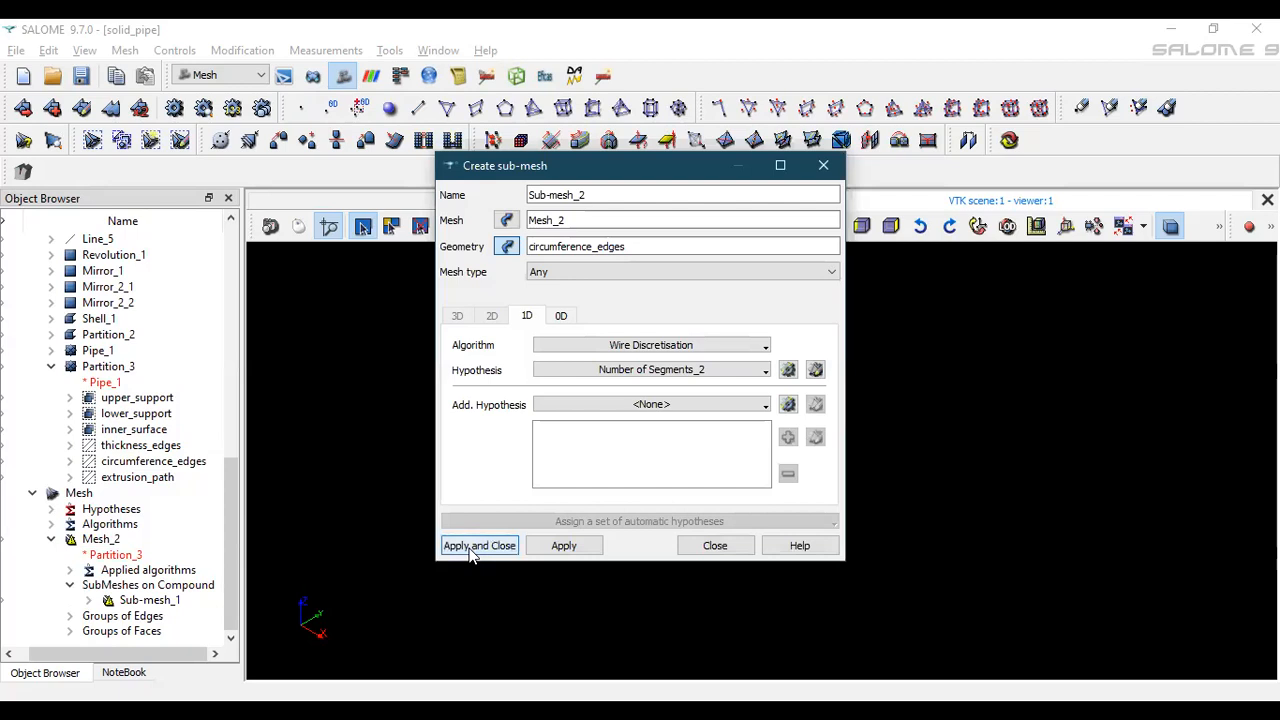
click(472, 546)
right_click(108, 543)
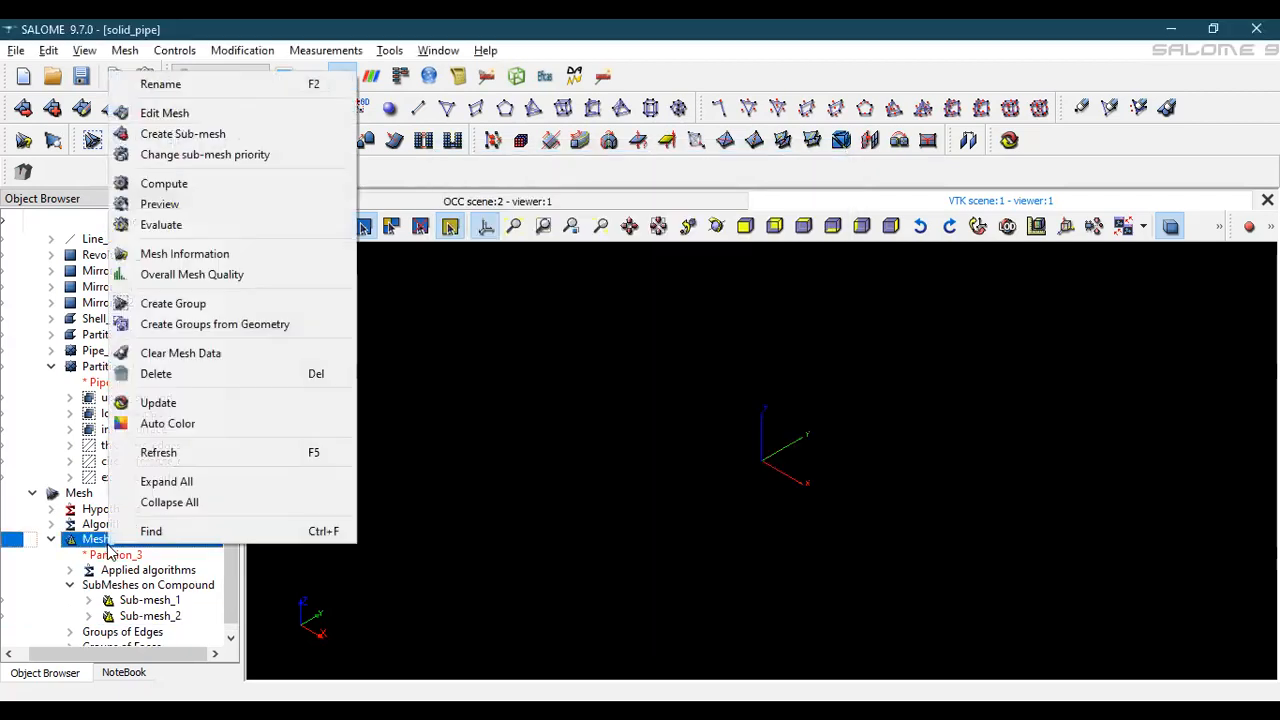
click(219, 115)
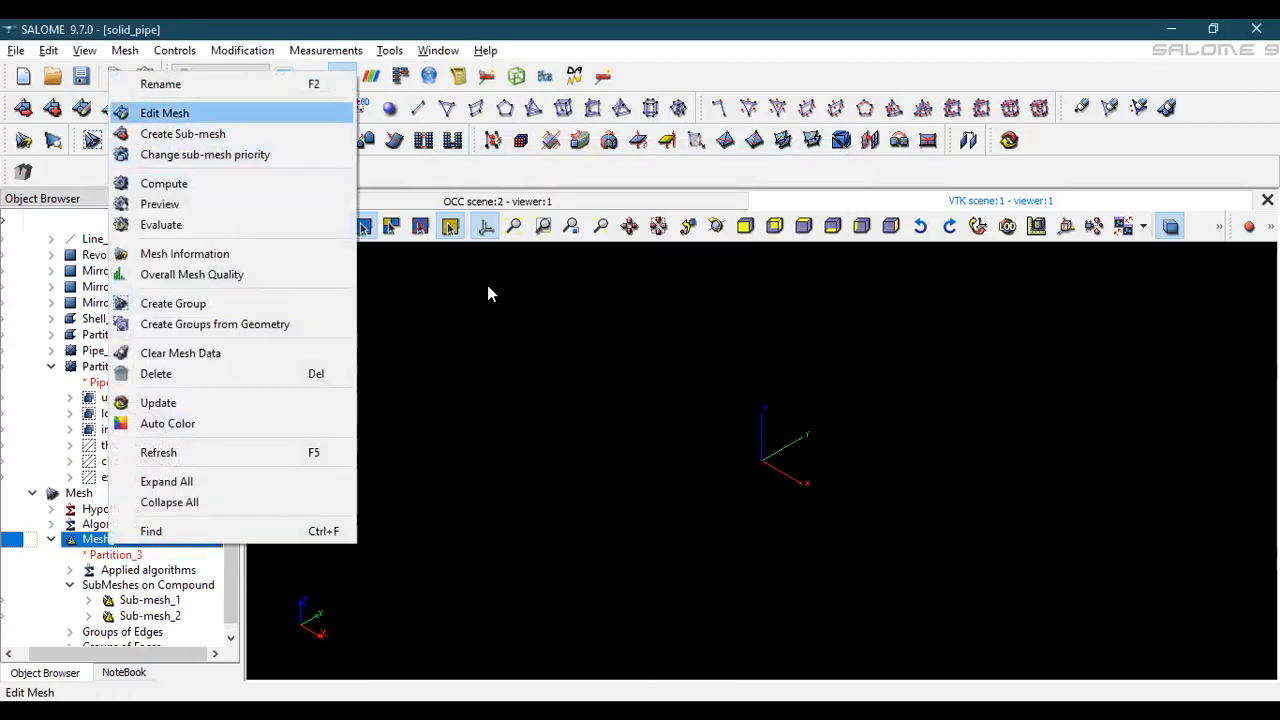
click(525, 303)
click(716, 538)
Create a sub-mesh of Mesh_2 on upper_support with the Quadrangle: Medial Axis Projection 2D algorithm
right_click(122, 540)
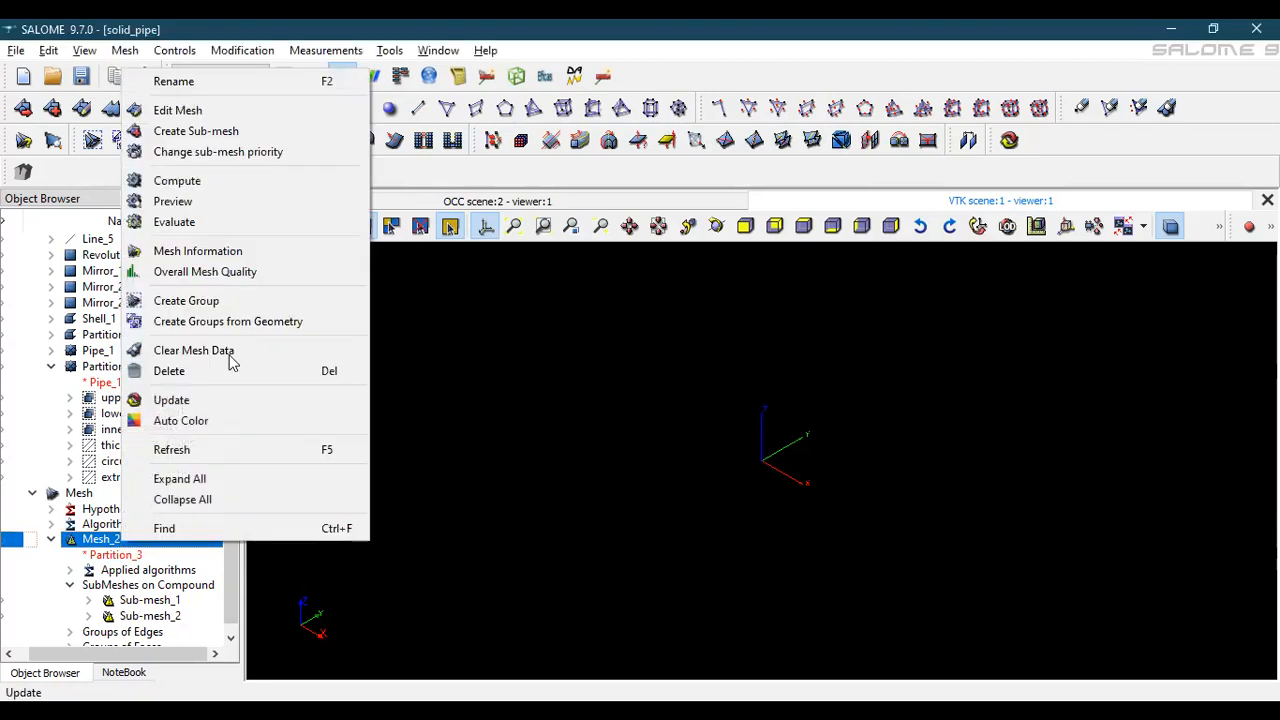
click(237, 137)
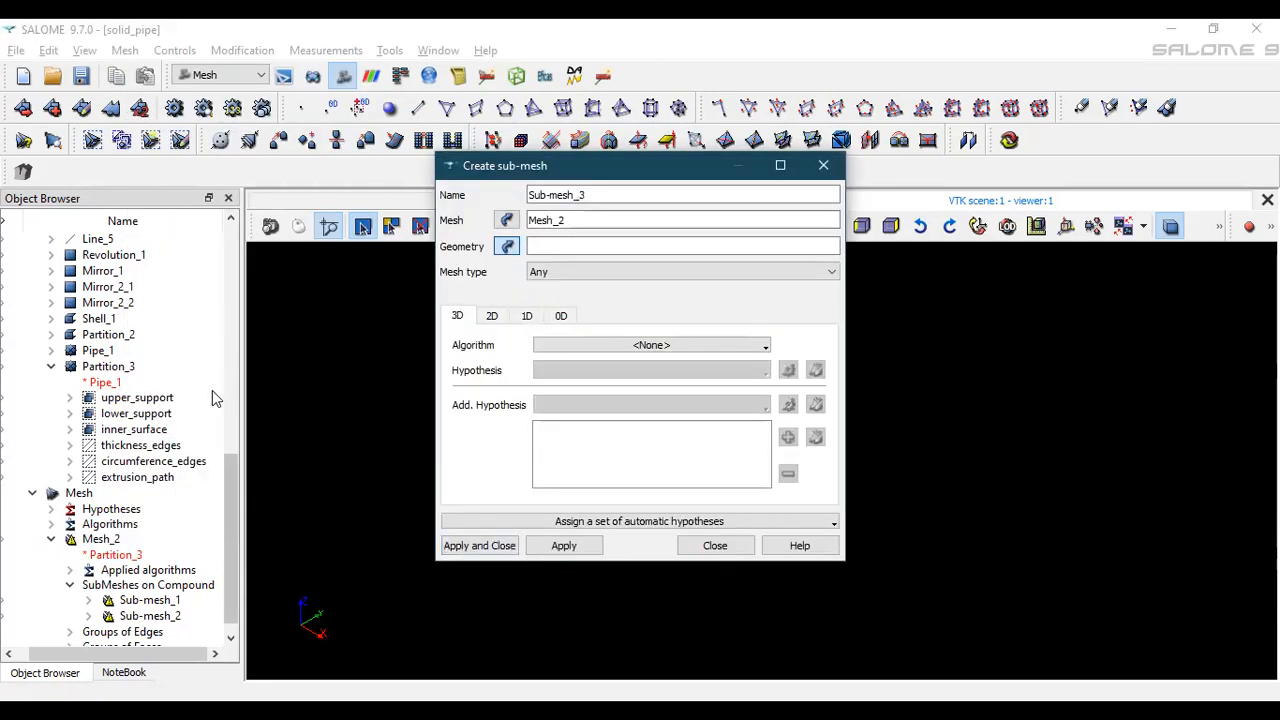
click(158, 399)
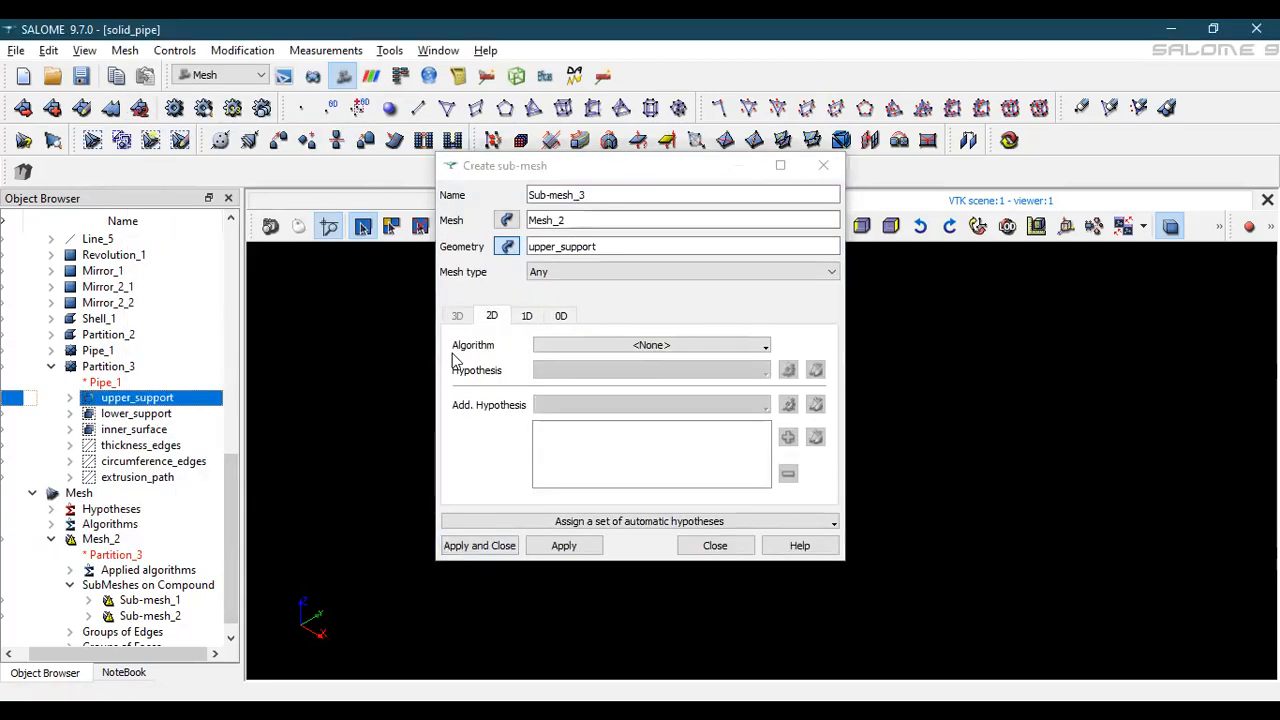
click(561, 347)
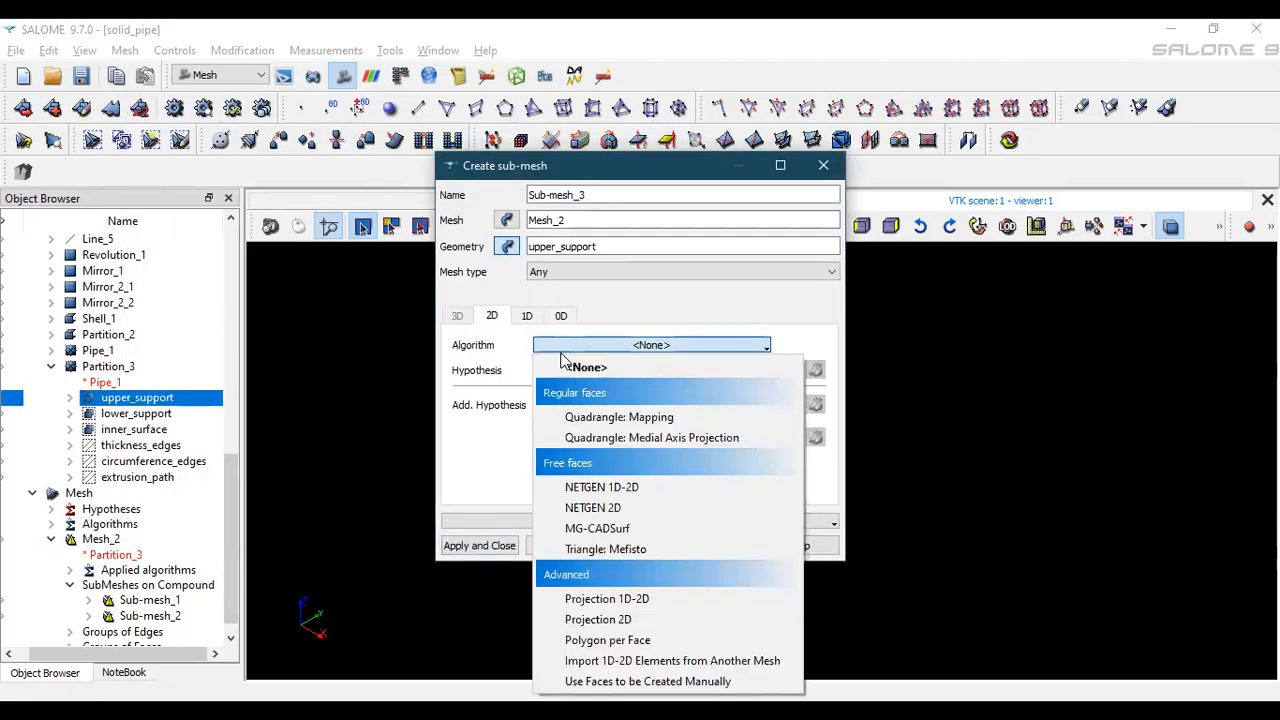
click(603, 440)
click(526, 315)
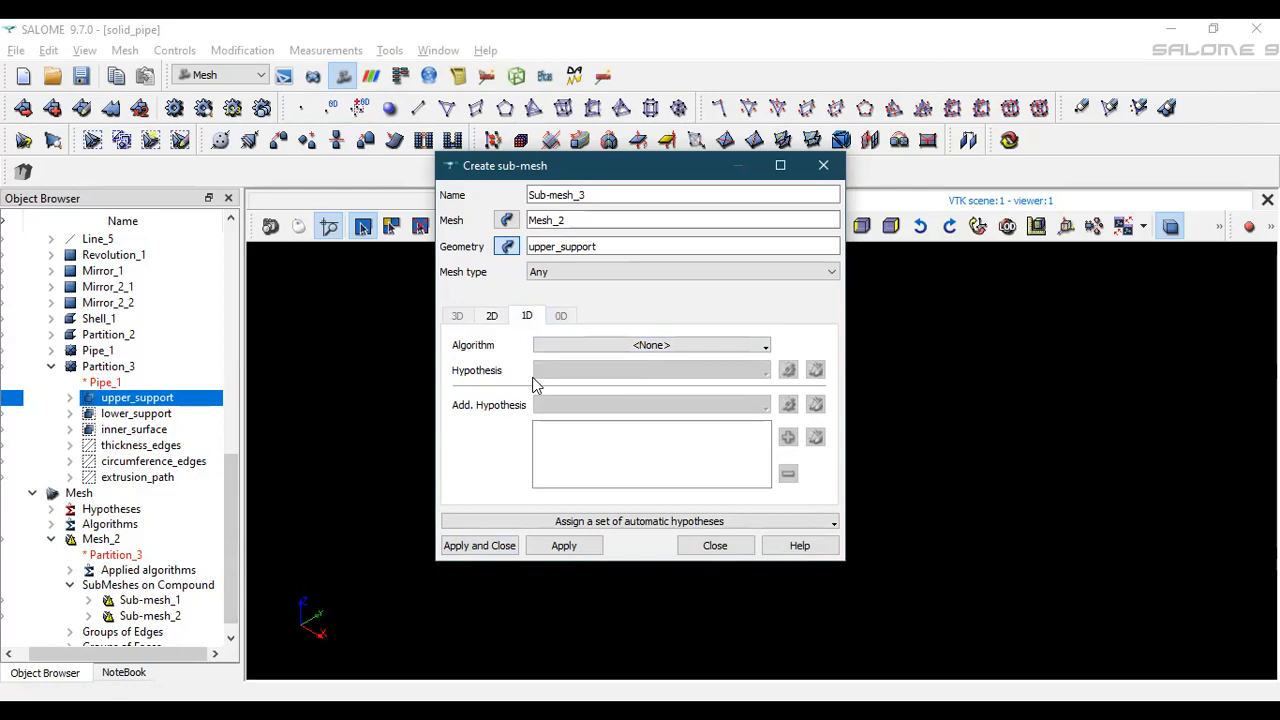
click(503, 545)
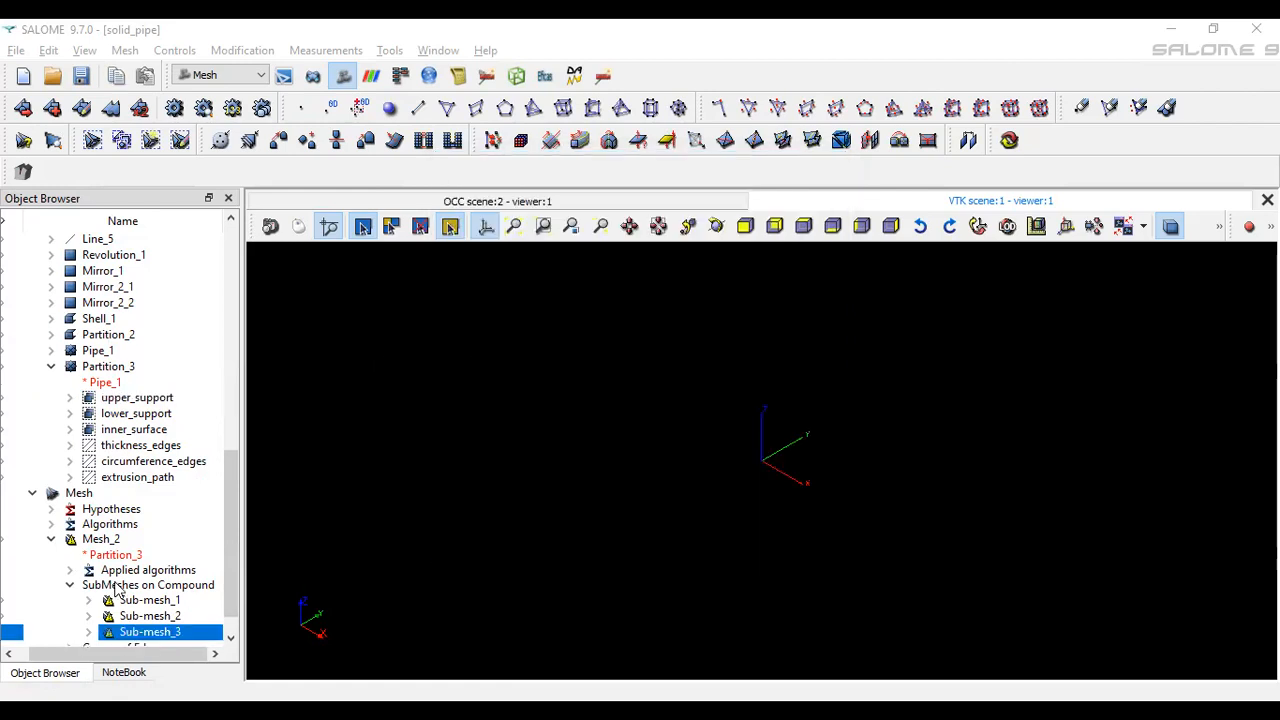
Create a sub-mesh of Mesh_2 on extrusion_path with Wire Discretisation and the Local Length_1 hypothesis using a length of 0.1
right_click(108, 546)
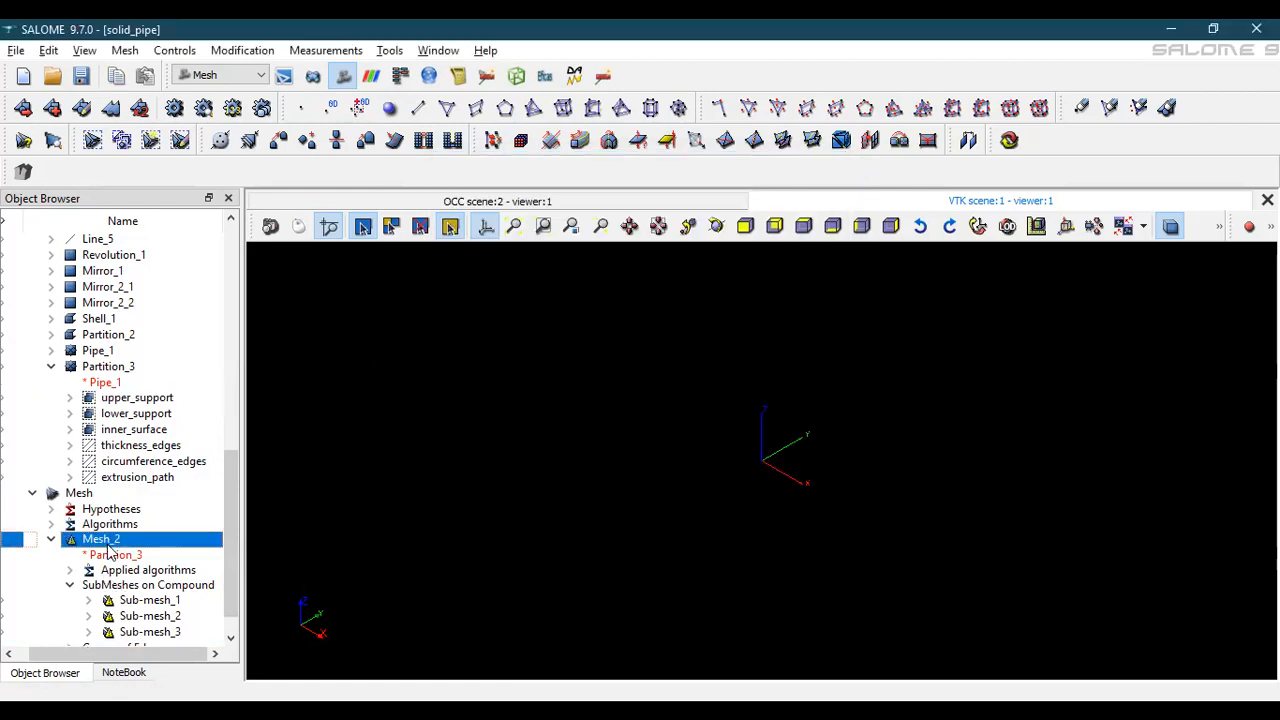
click(210, 143)
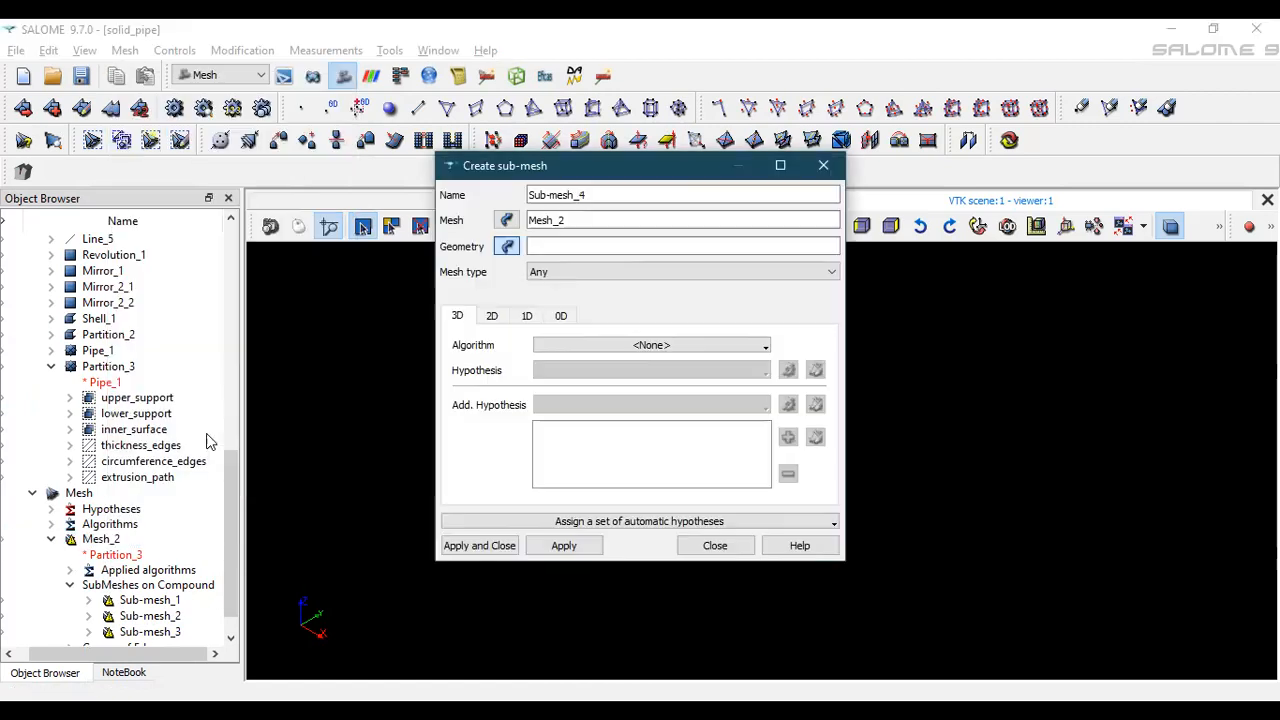
click(140, 478)
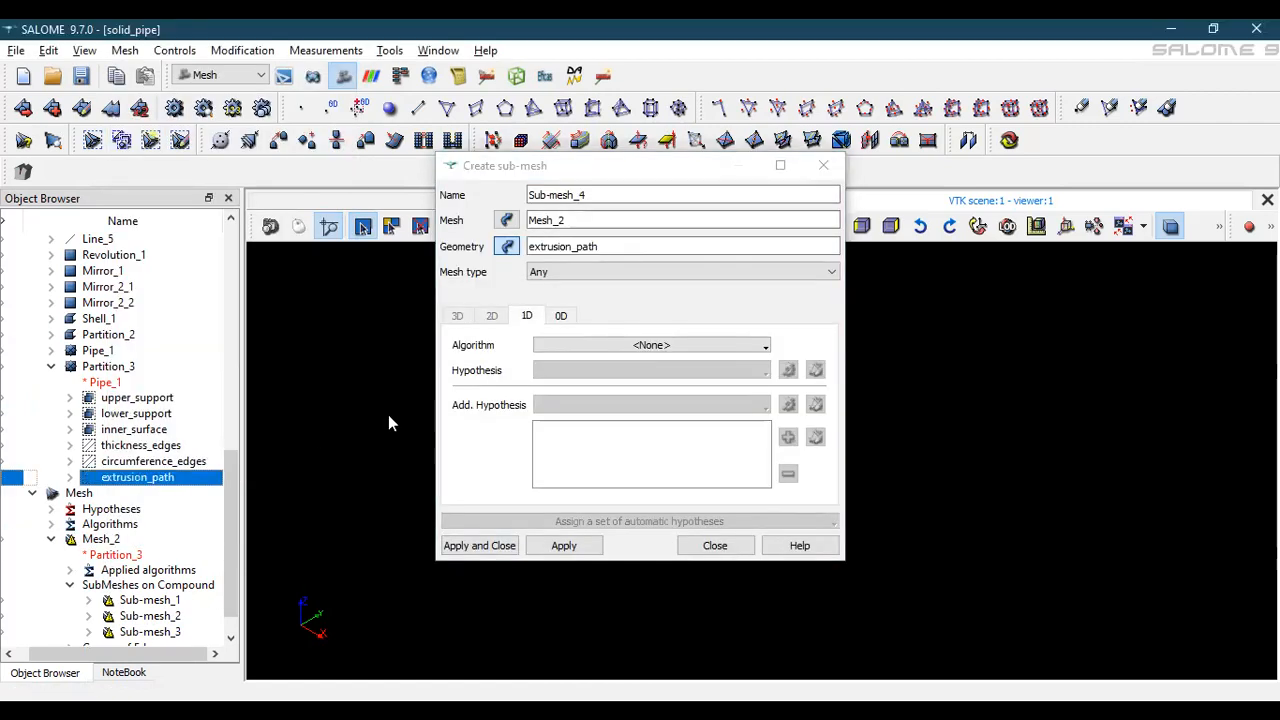
click(605, 347)
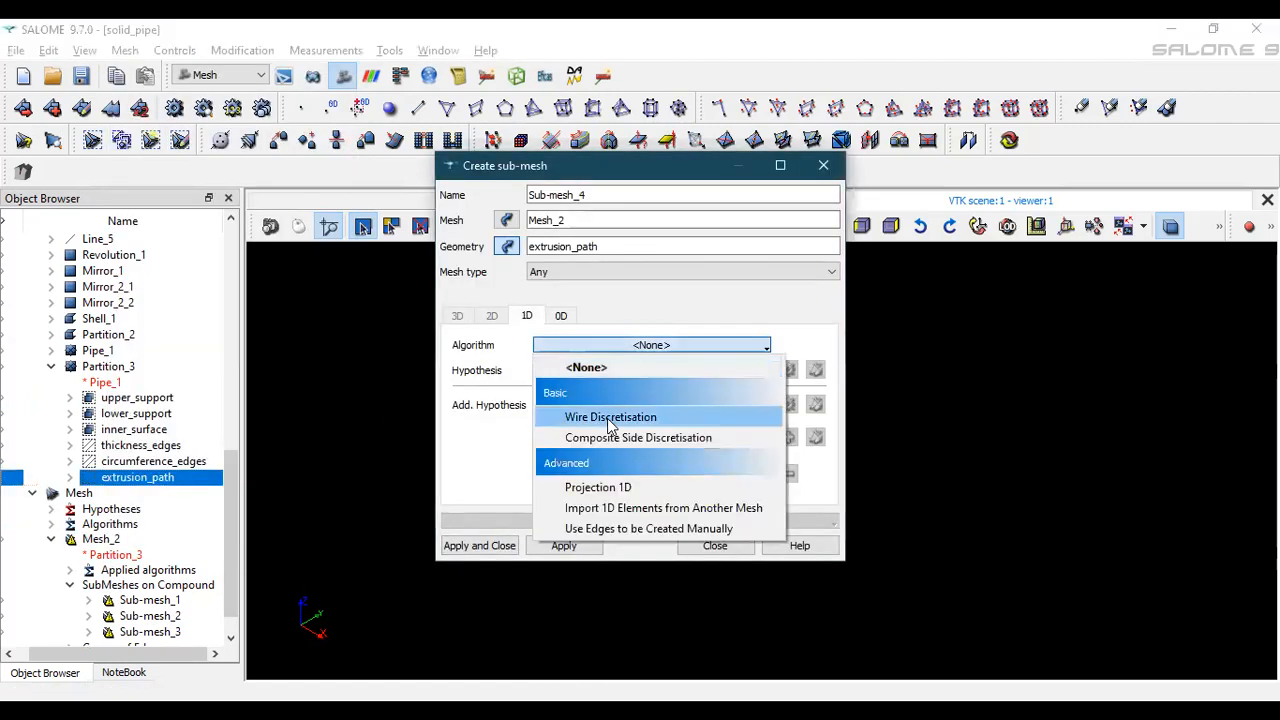
click(610, 425)
click(649, 370)
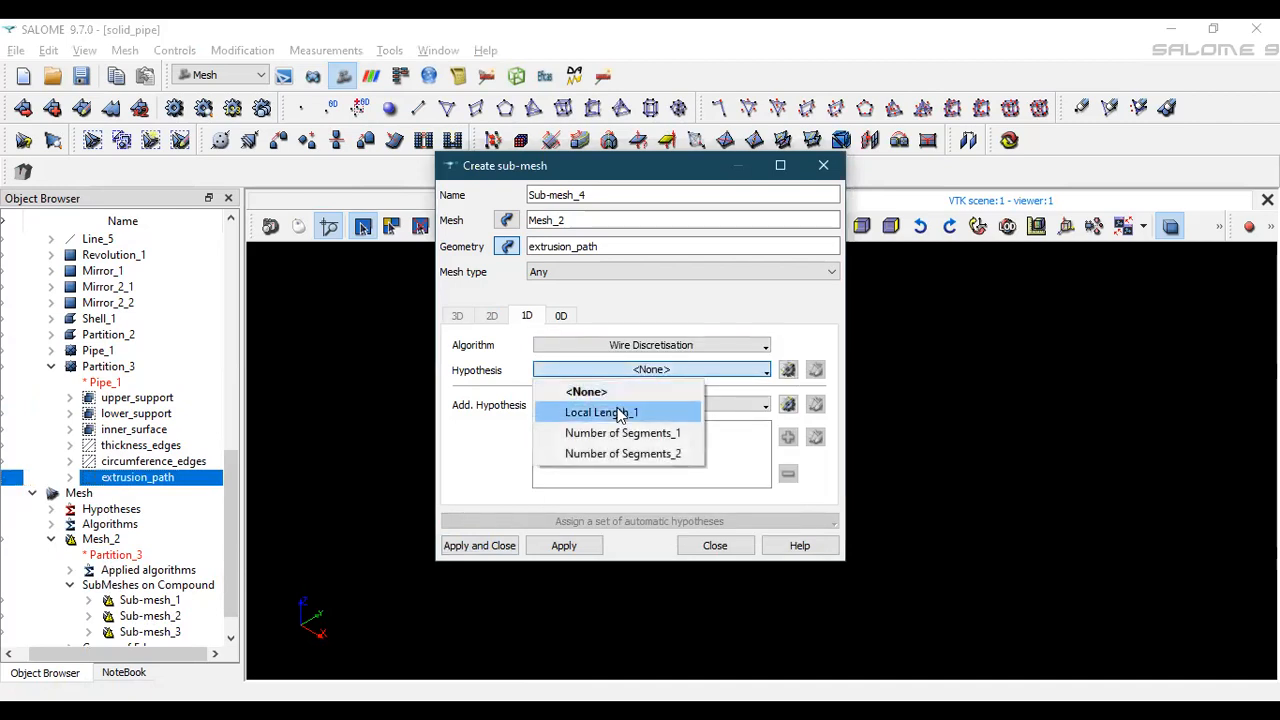
click(620, 413)
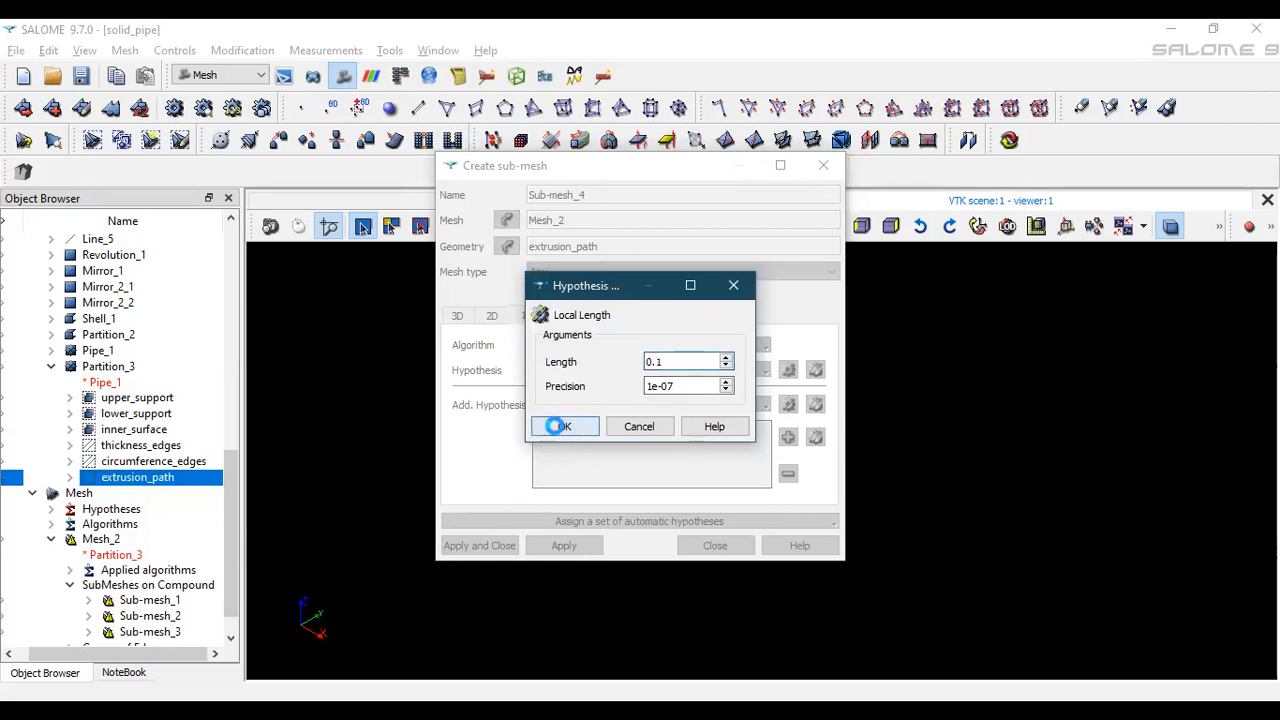
click(560, 425)
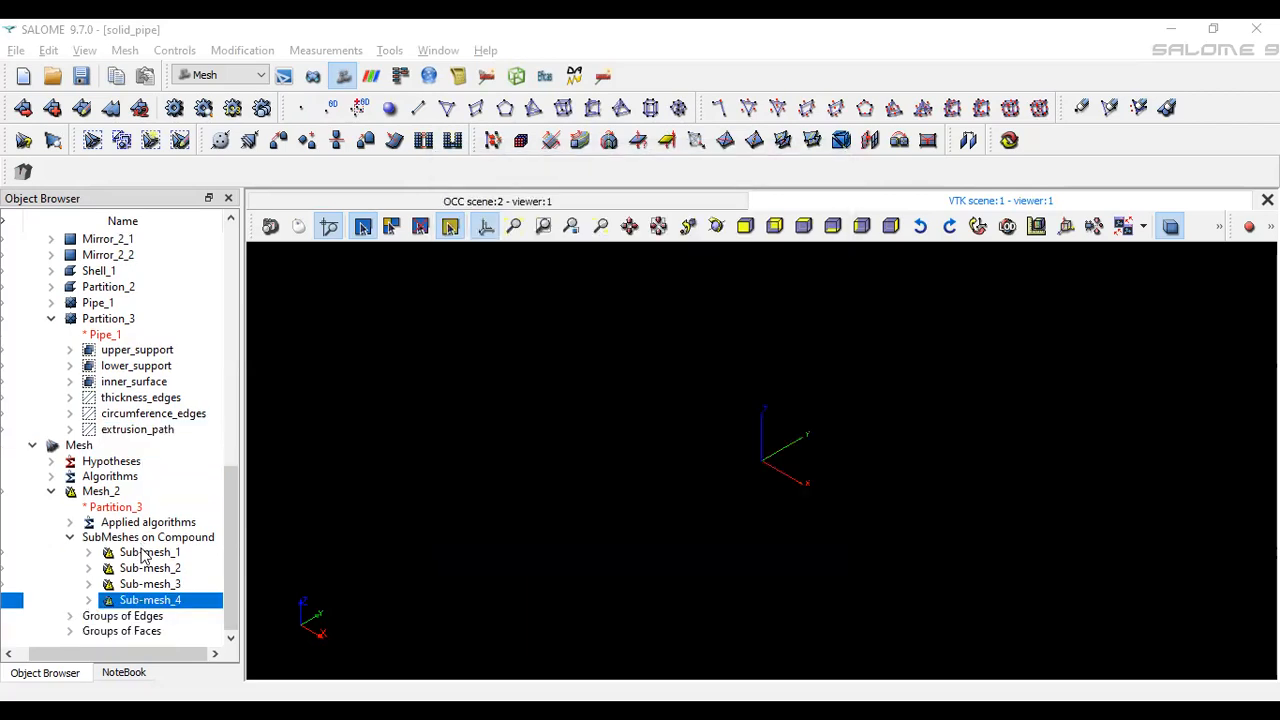
Compute Mesh_2 and close the computation report
click(143, 553)
click(102, 493)
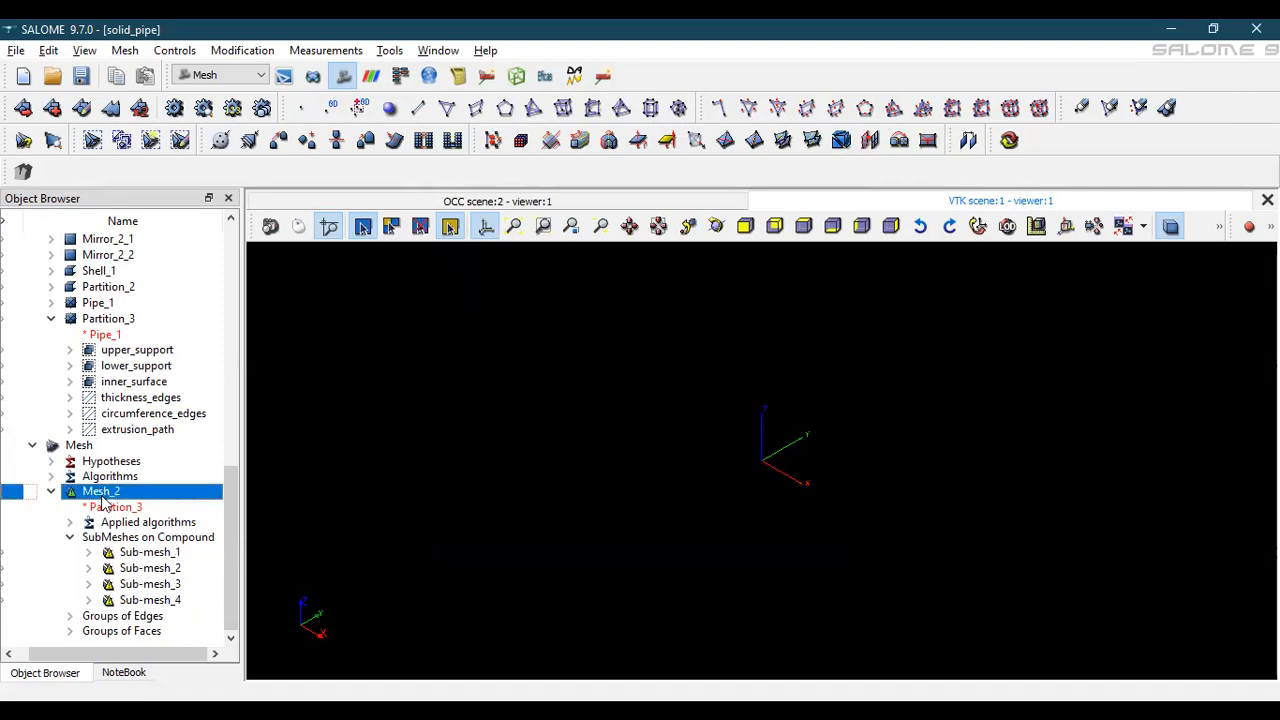
right_click(102, 497)
click(208, 137)
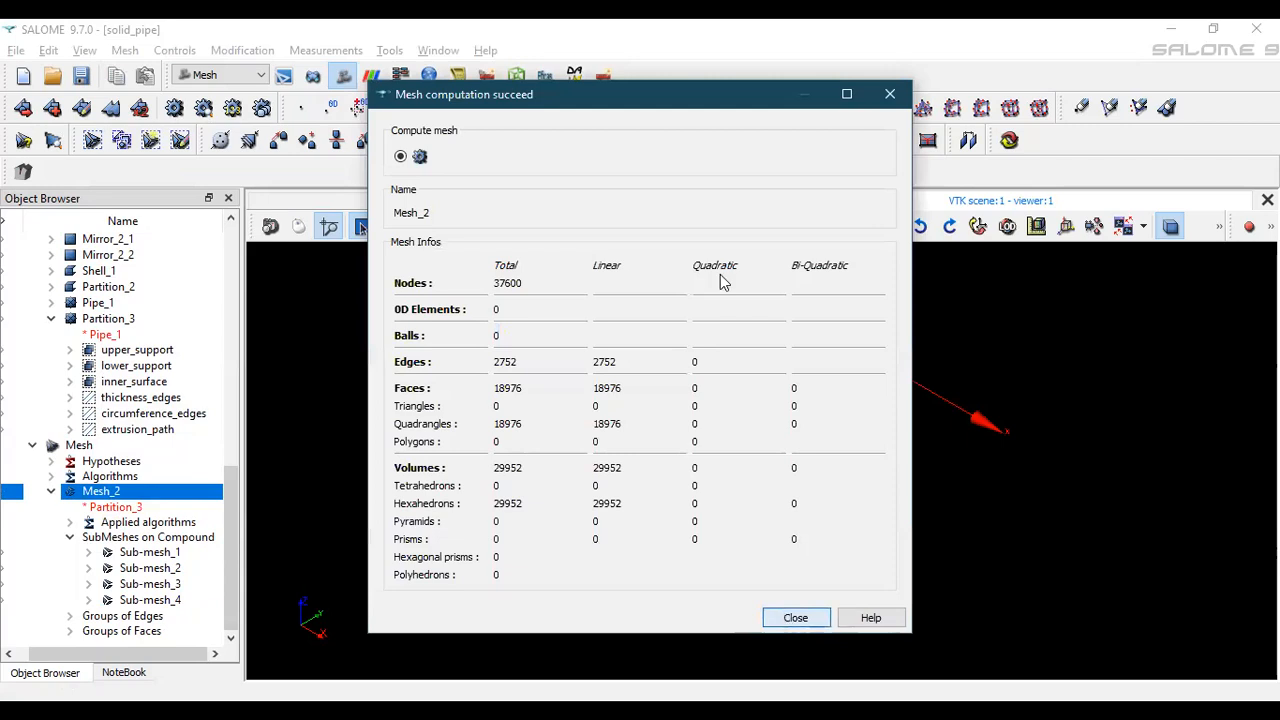
key(Return)
Examine the computed pipe mesh from the side, focusing on its upper bend
click(891, 226)
click(862, 226)
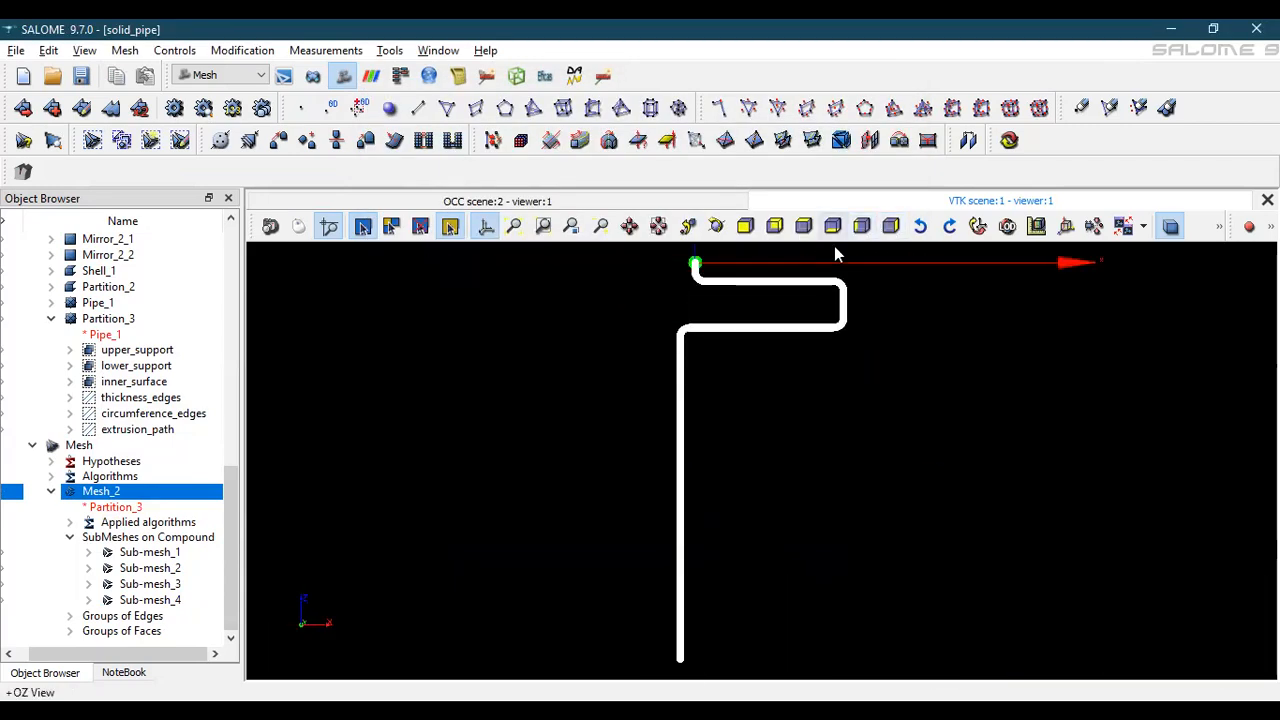
scroll(778, 285, up, 5)
scroll(776, 290, up, 3)
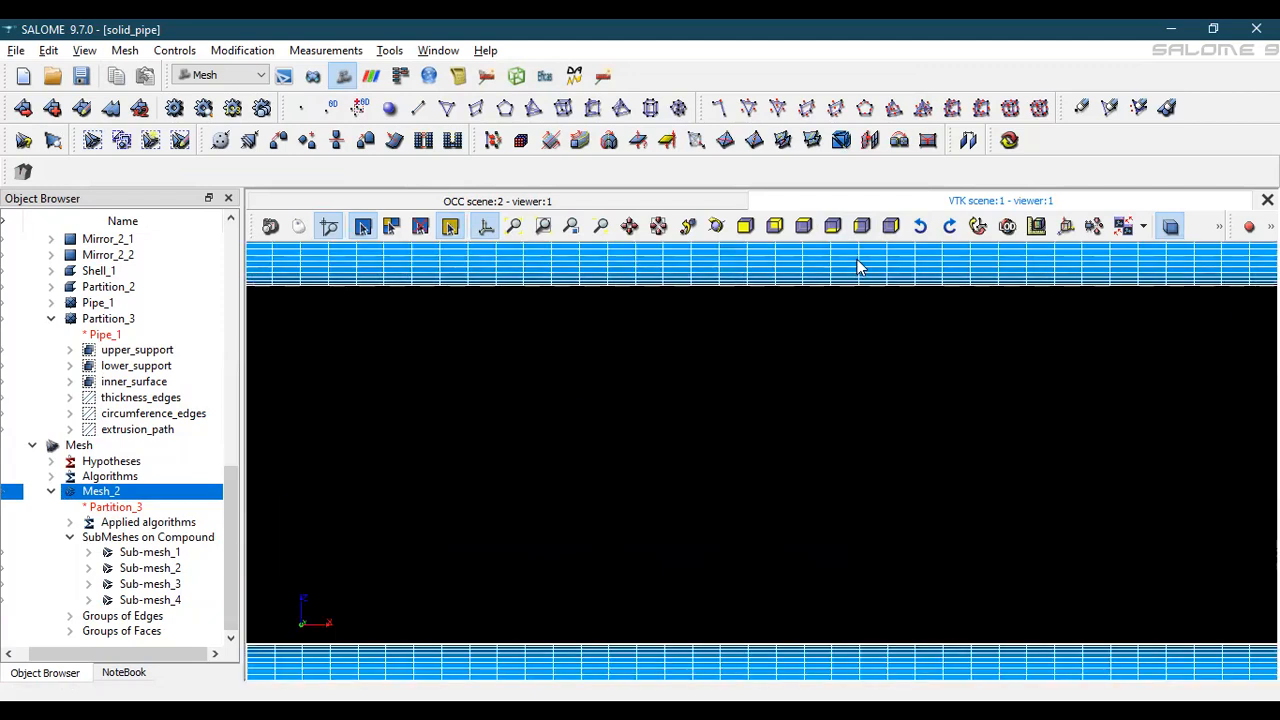
click(635, 233)
drag(594, 327, 1113, 618)
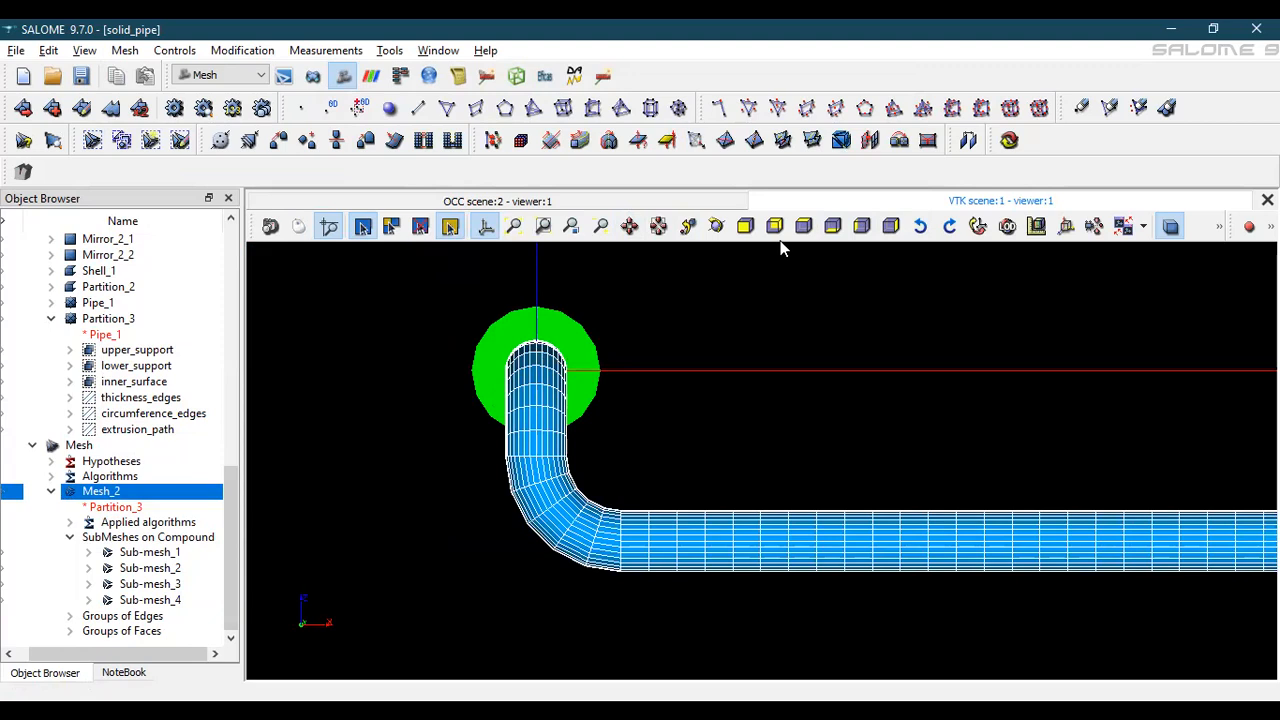
Hide the trihedron and examine the wall mesh at the pipe's upper open end from the opposite side
click(878, 229)
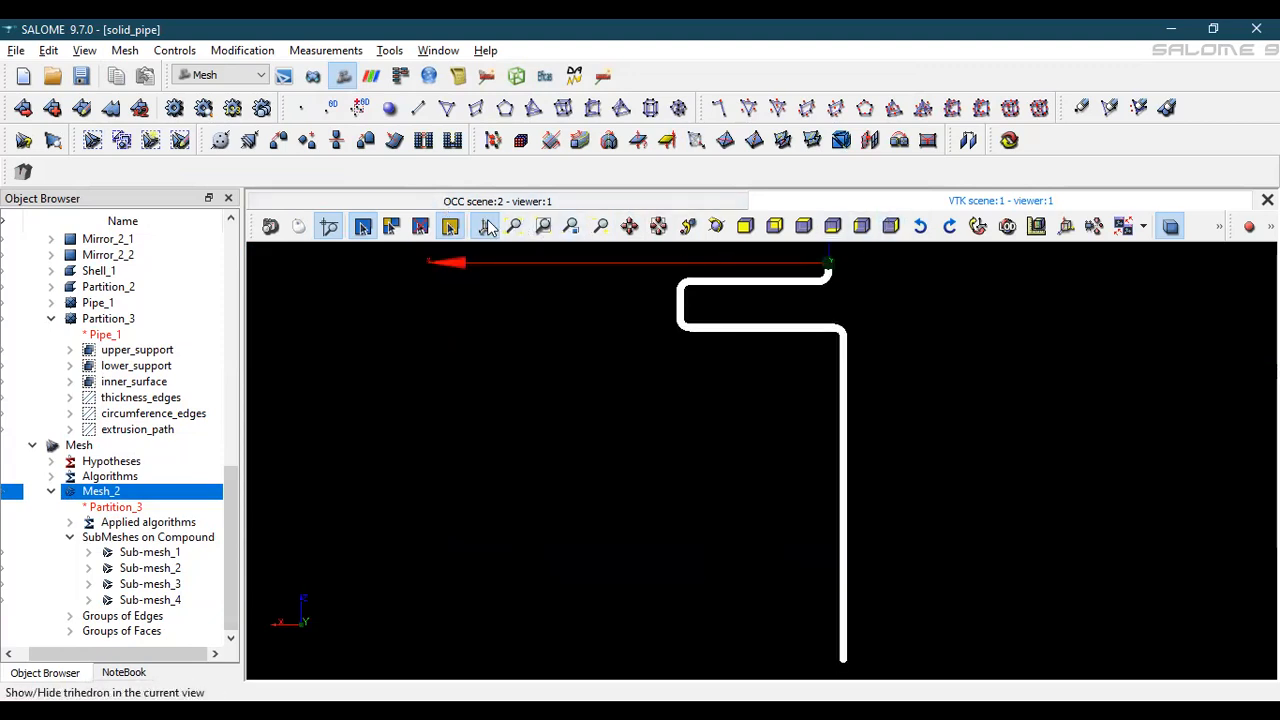
scroll(840, 263, up, 5)
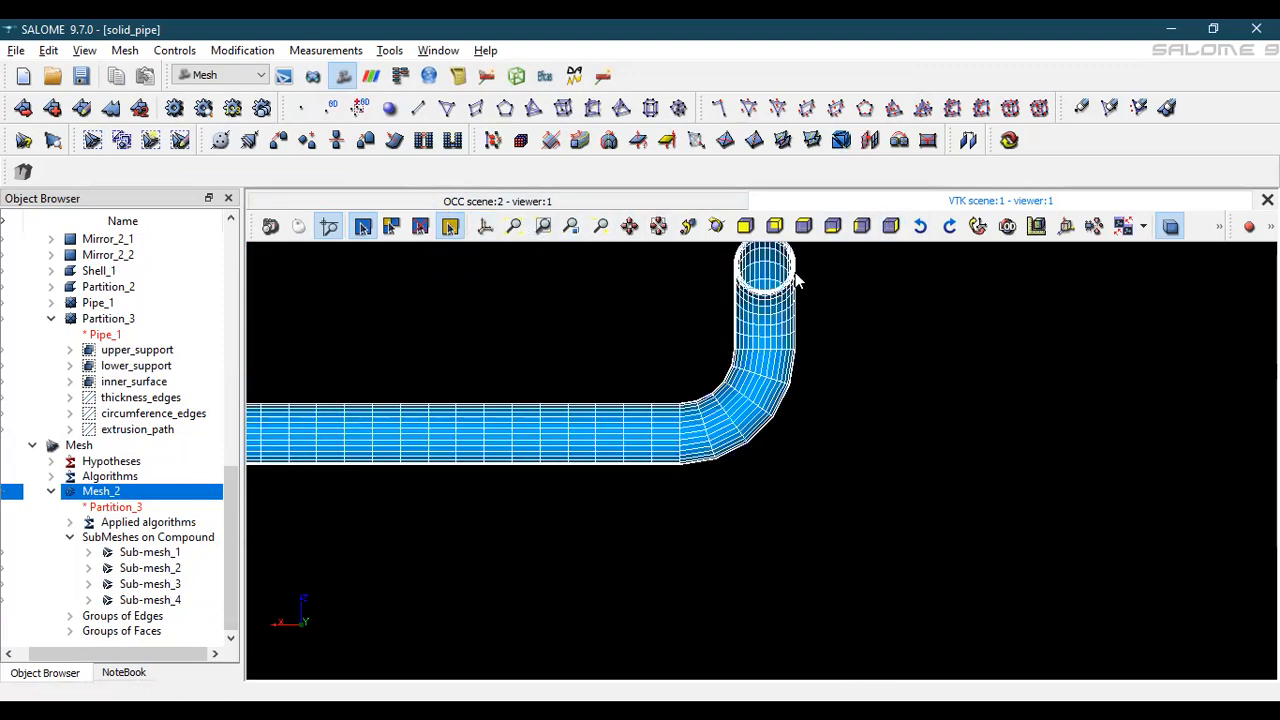
scroll(748, 272, up, 3)
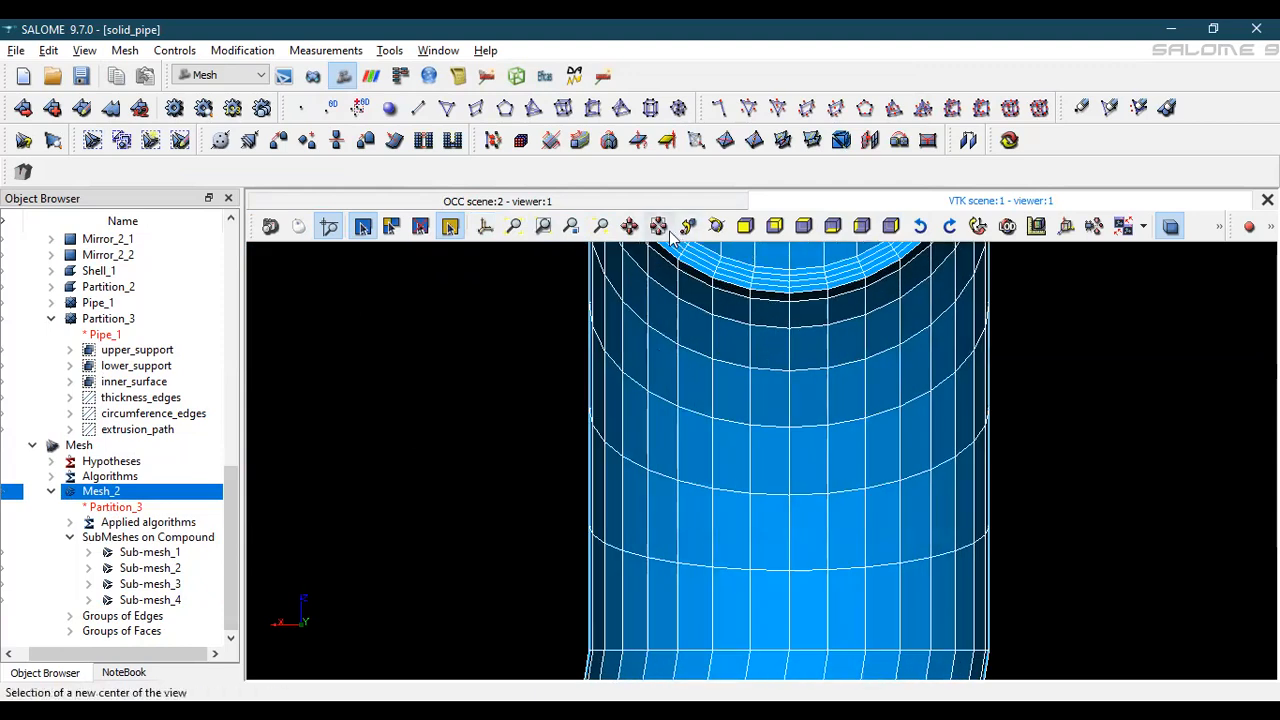
drag(760, 320, 769, 543)
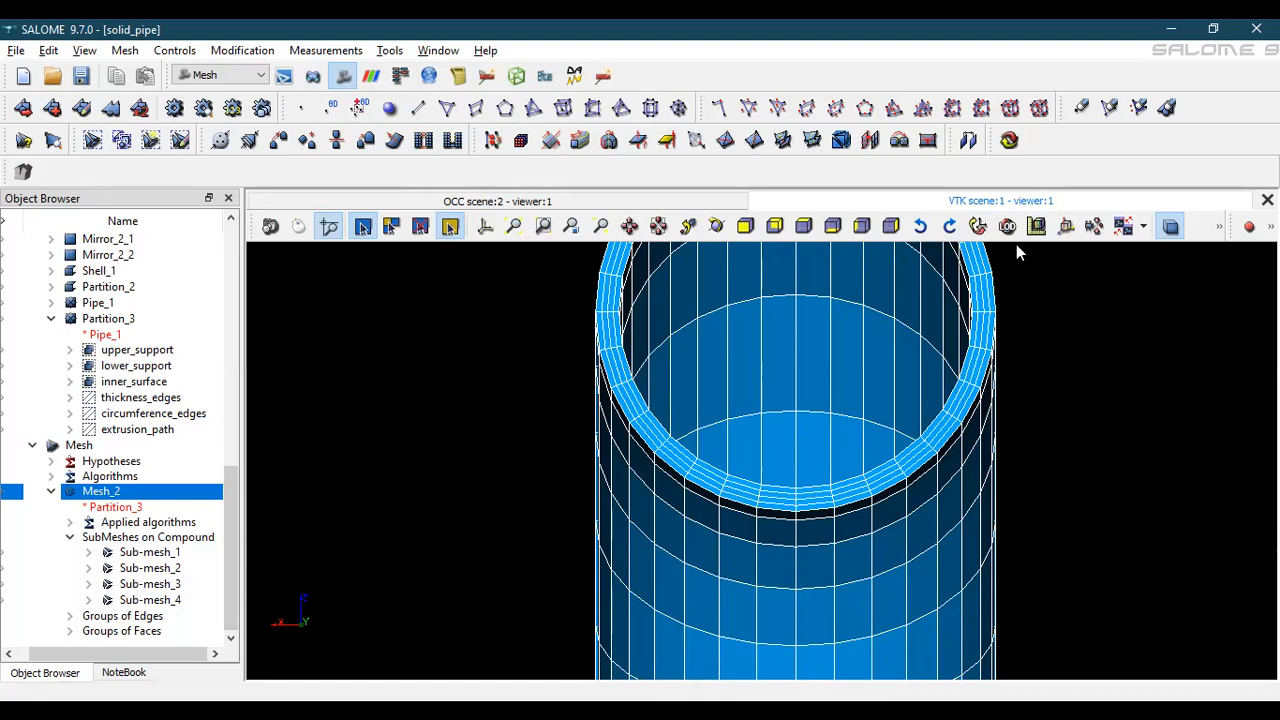
click(978, 226)
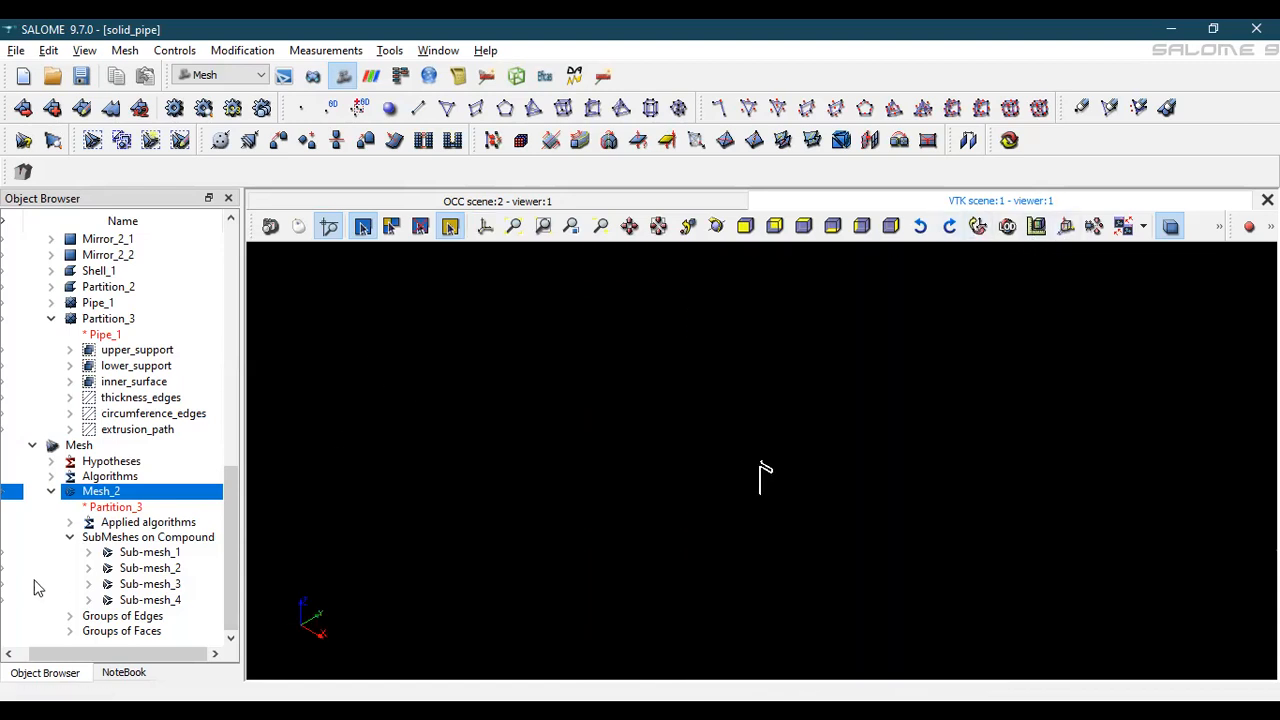
Save the study and delete the upper_support, lower_support and inner_surface face groups from Mesh_2
click(81, 75)
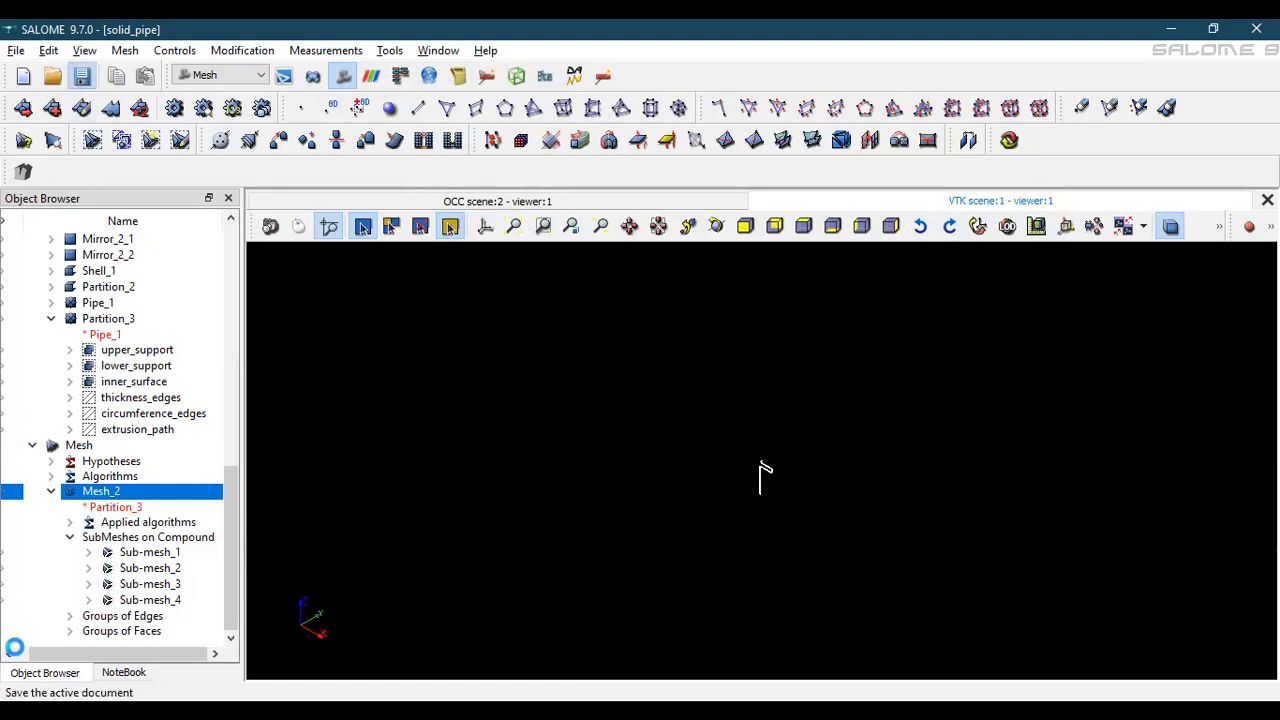
click(69, 631)
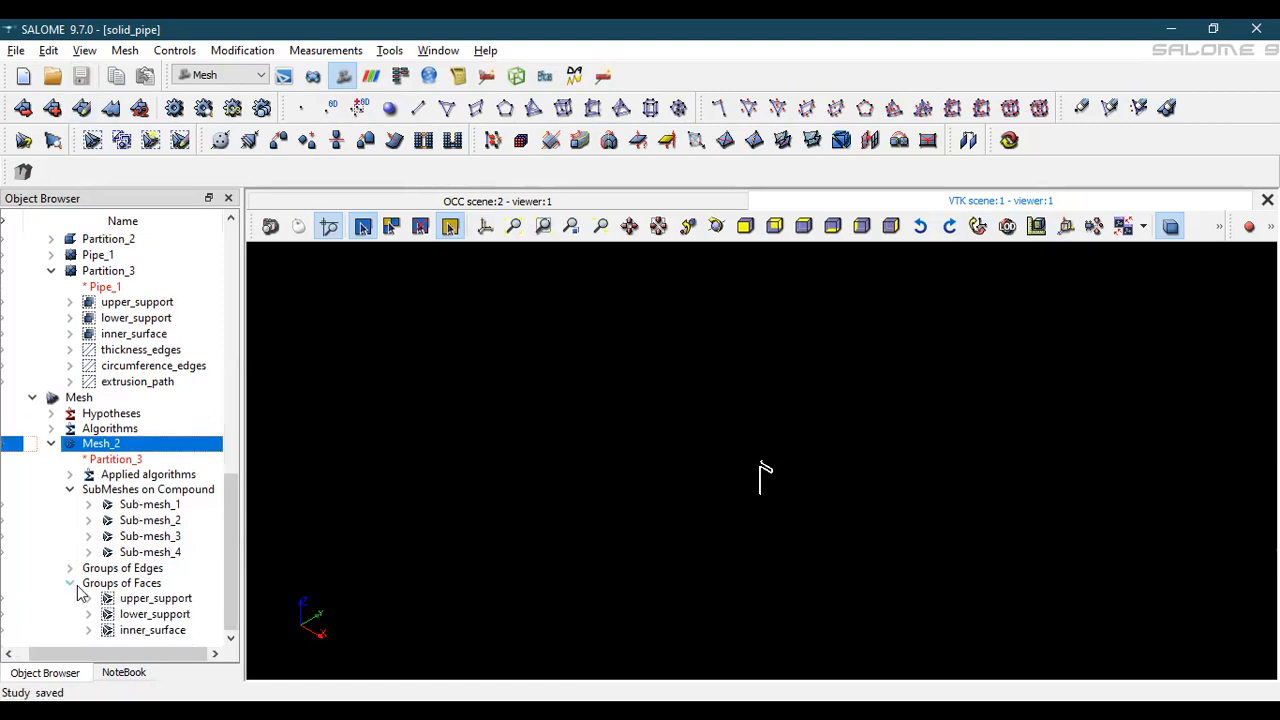
click(163, 630)
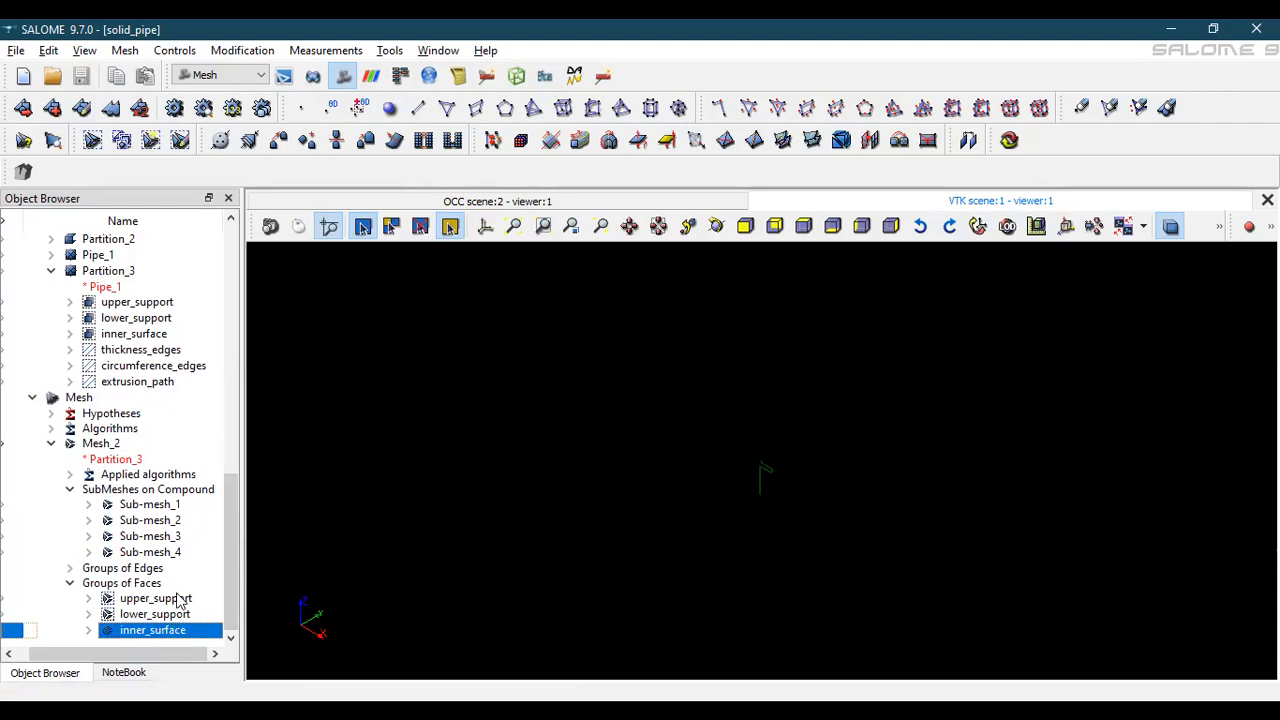
shift+click(180, 598)
right_click(169, 611)
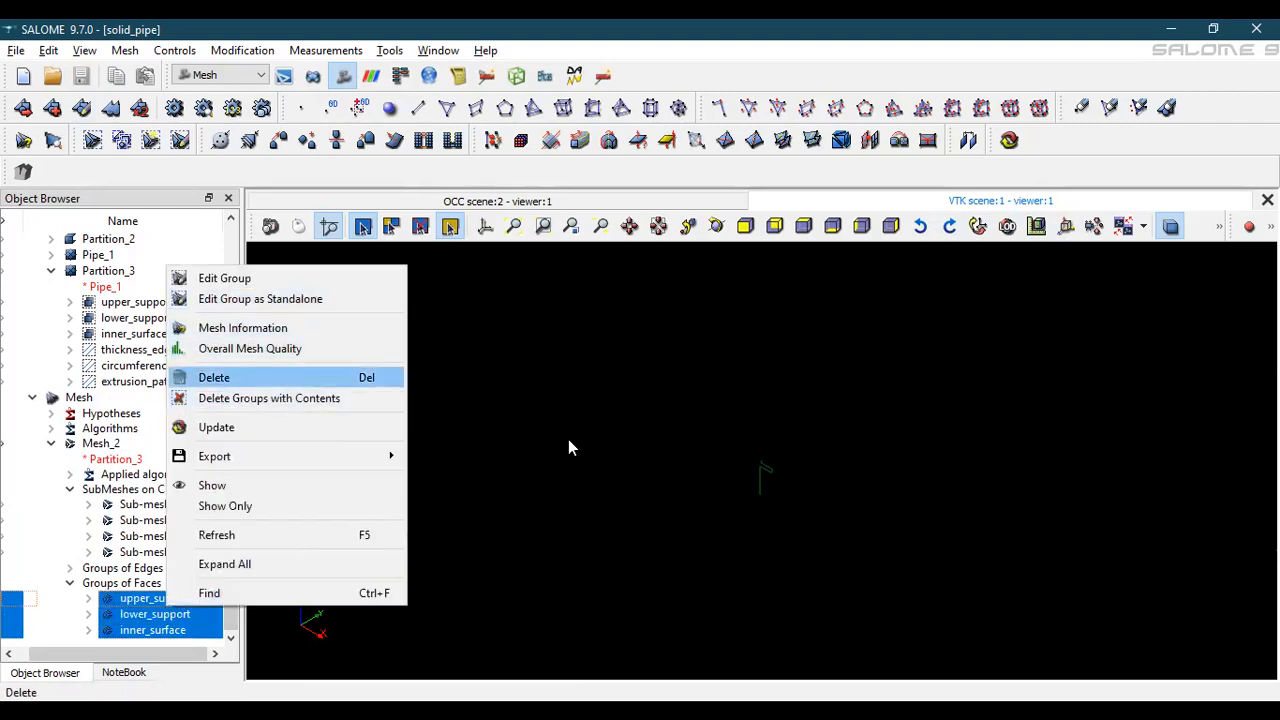
click(289, 378)
key(Return)
Delete the thickness_edges, circumference_edges and extrusion_path edge groups from Mesh_2
click(69, 617)
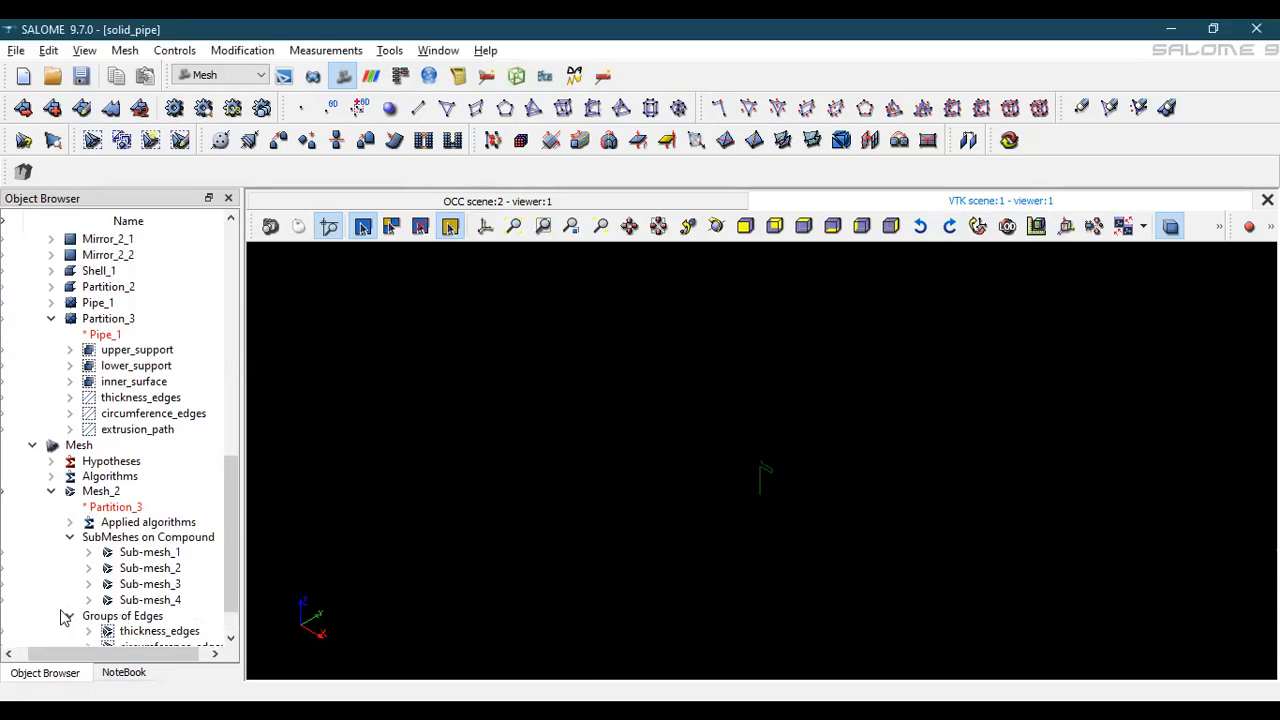
scroll(137, 614, down, 1)
click(153, 613)
shift+click(155, 587)
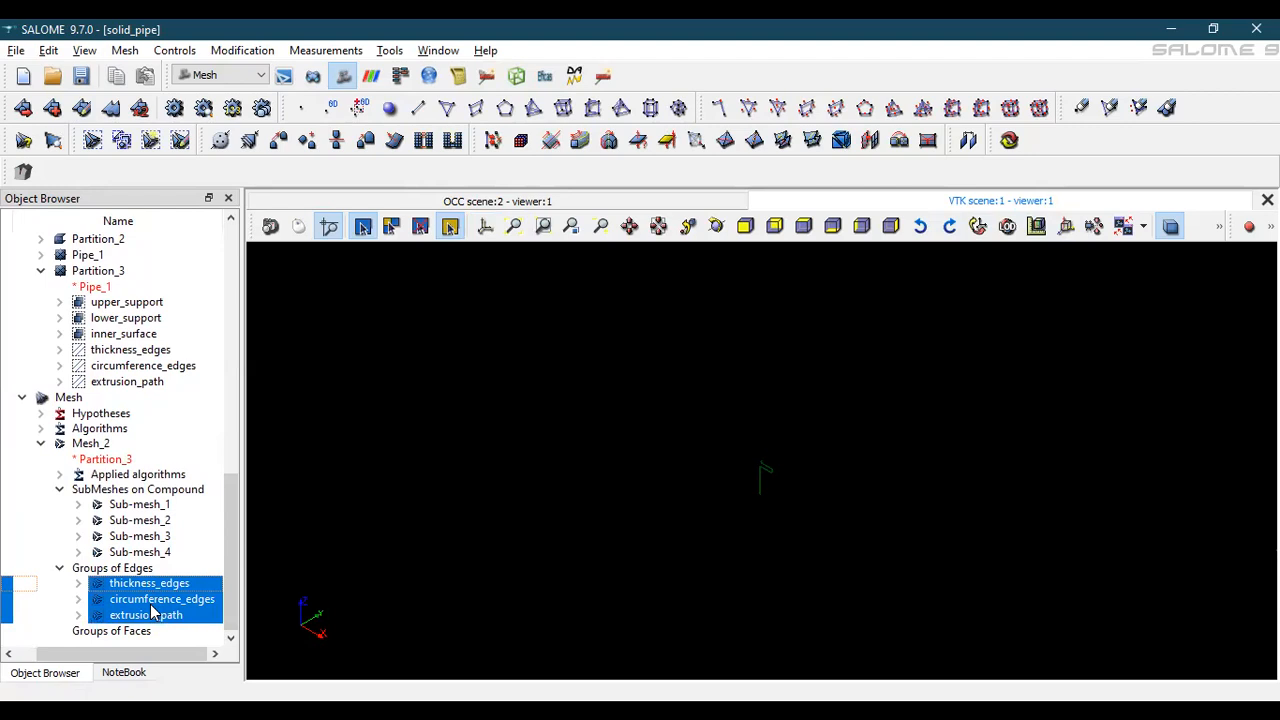
right_click(153, 613)
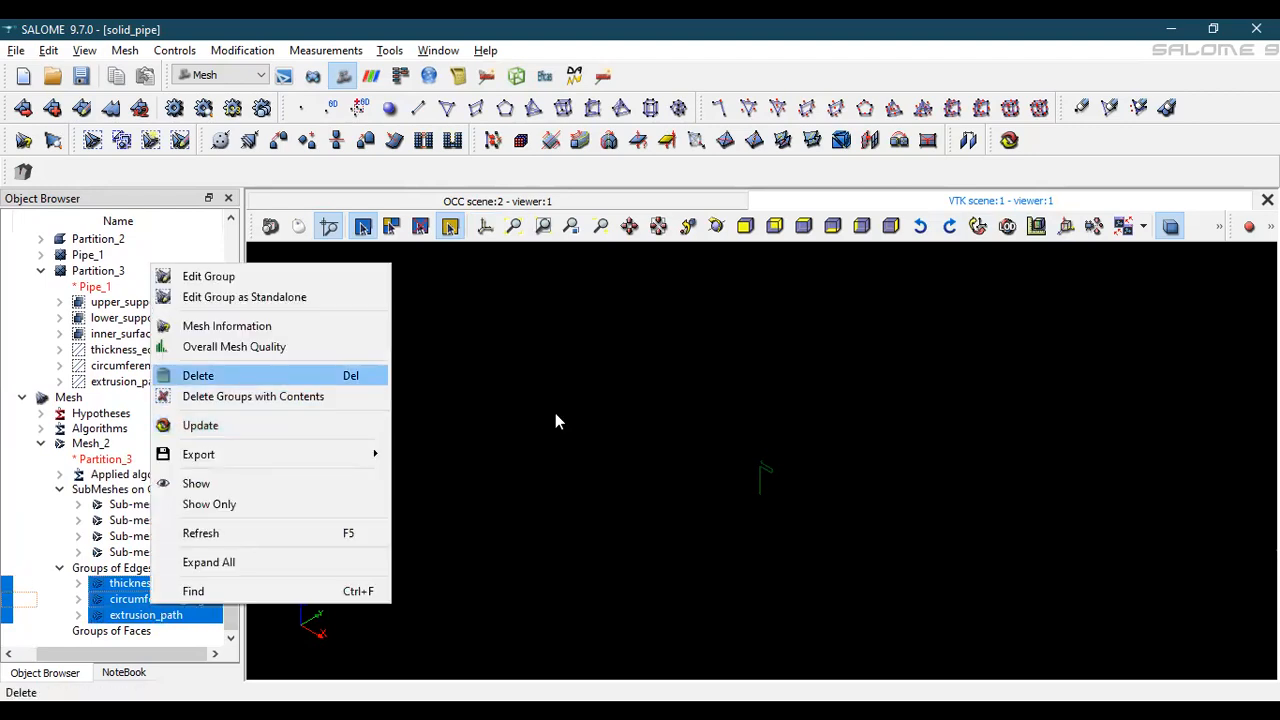
key(Return)
click(648, 409)
Create node groups in Mesh_2 from the upper_support, lower_support and inner_surface geometry groups
click(112, 492)
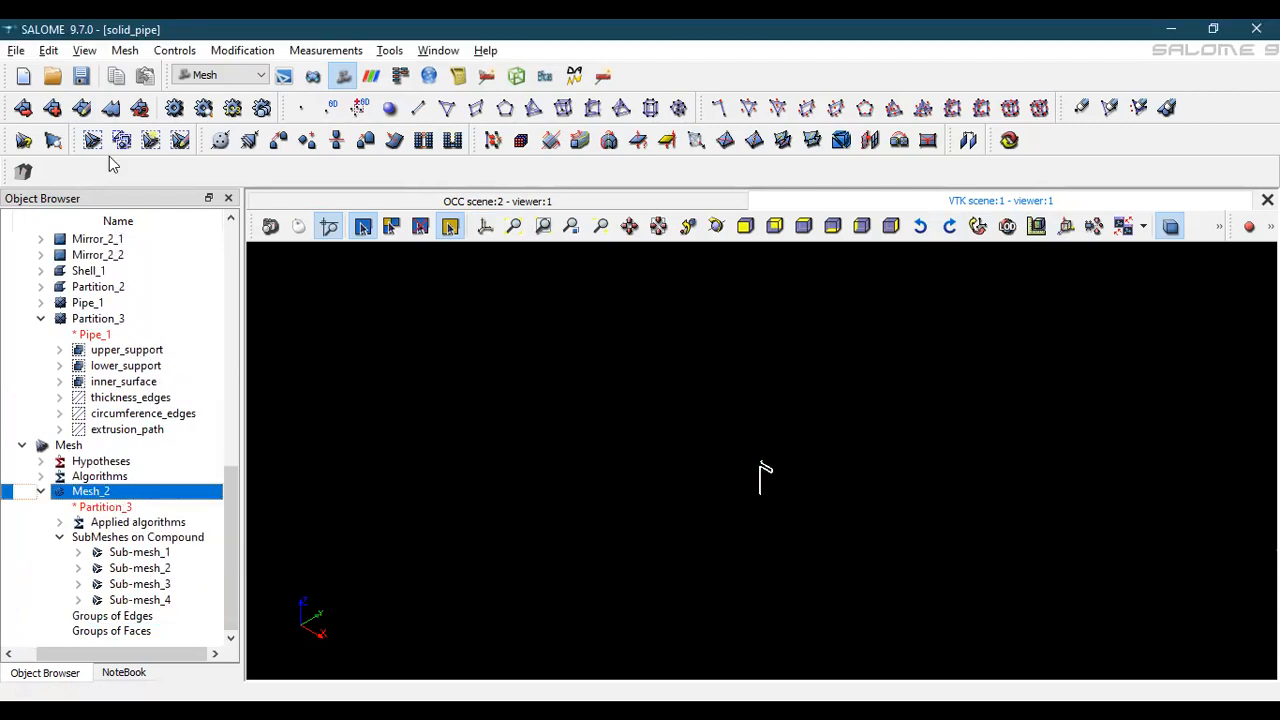
right_click(97, 493)
click(228, 252)
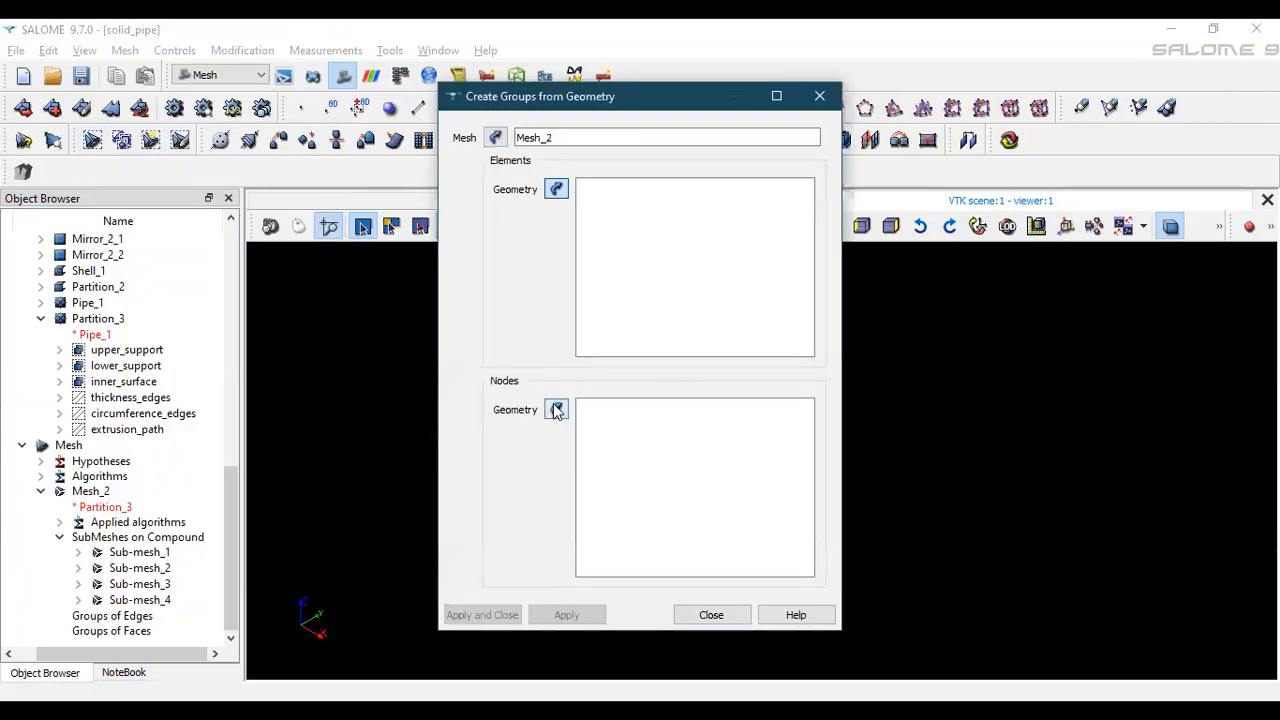
click(556, 410)
click(127, 351)
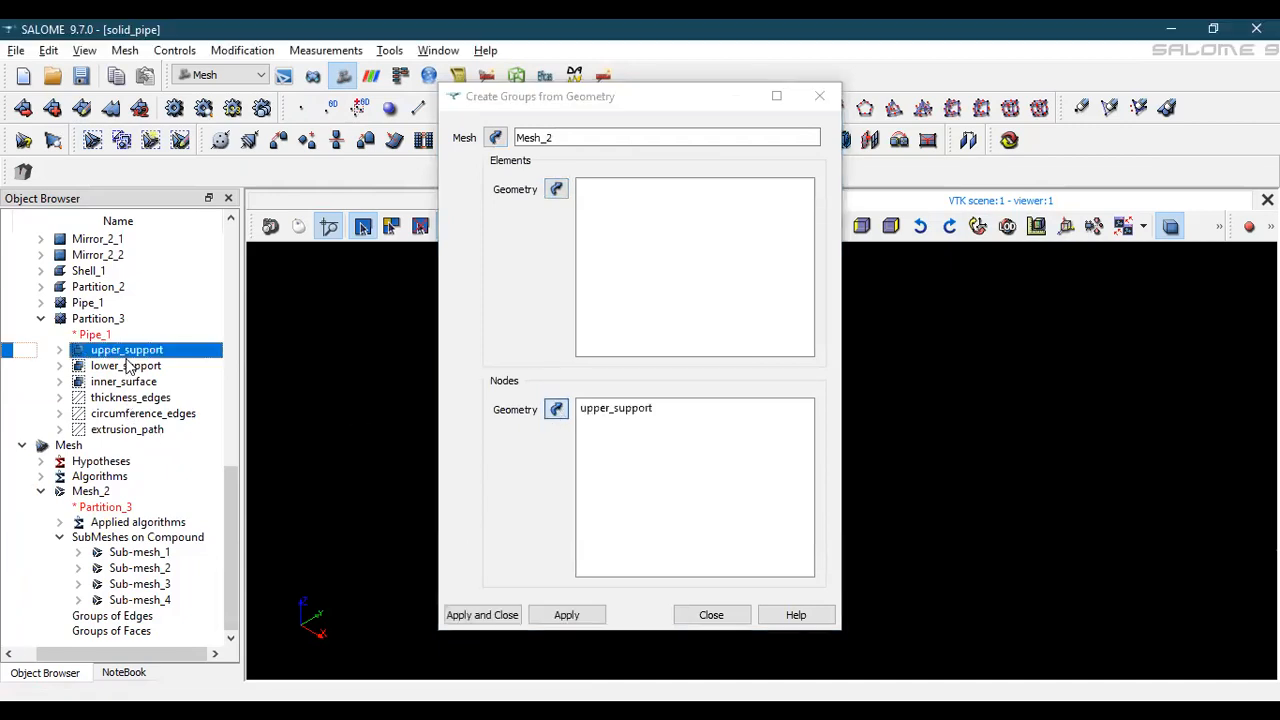
ctrl+click(127, 366)
ctrl+click(127, 382)
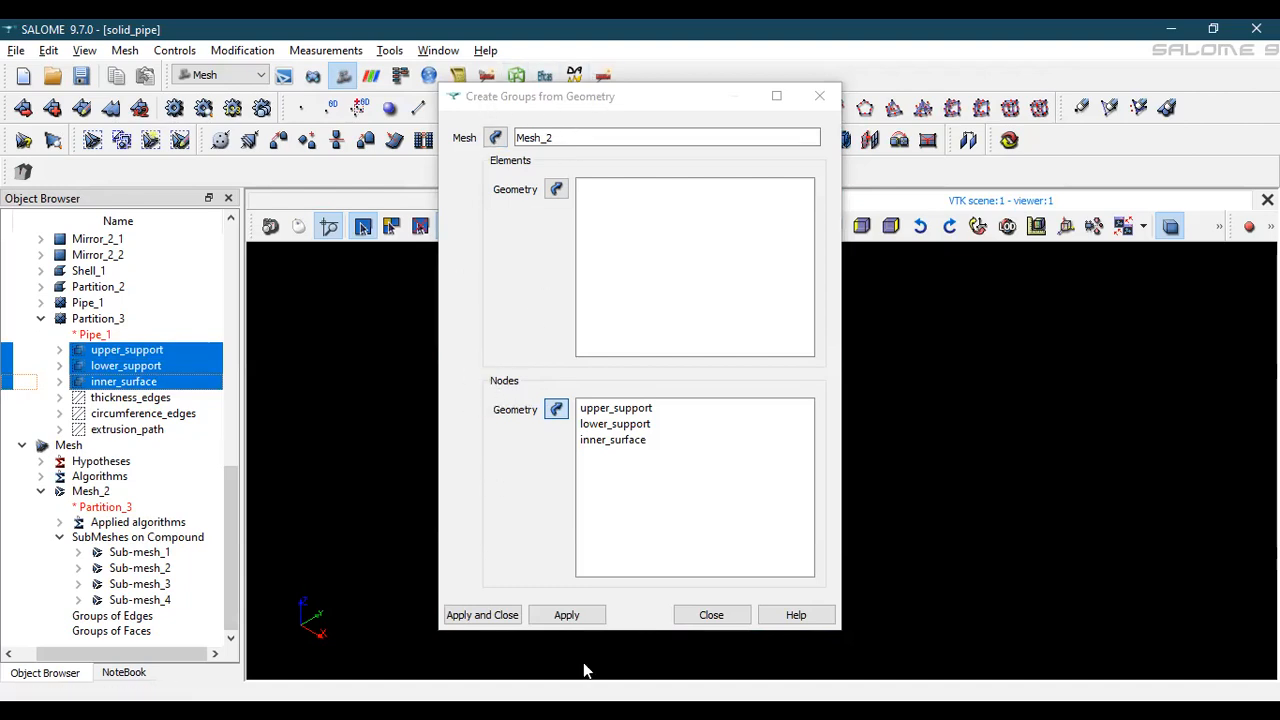
click(483, 615)
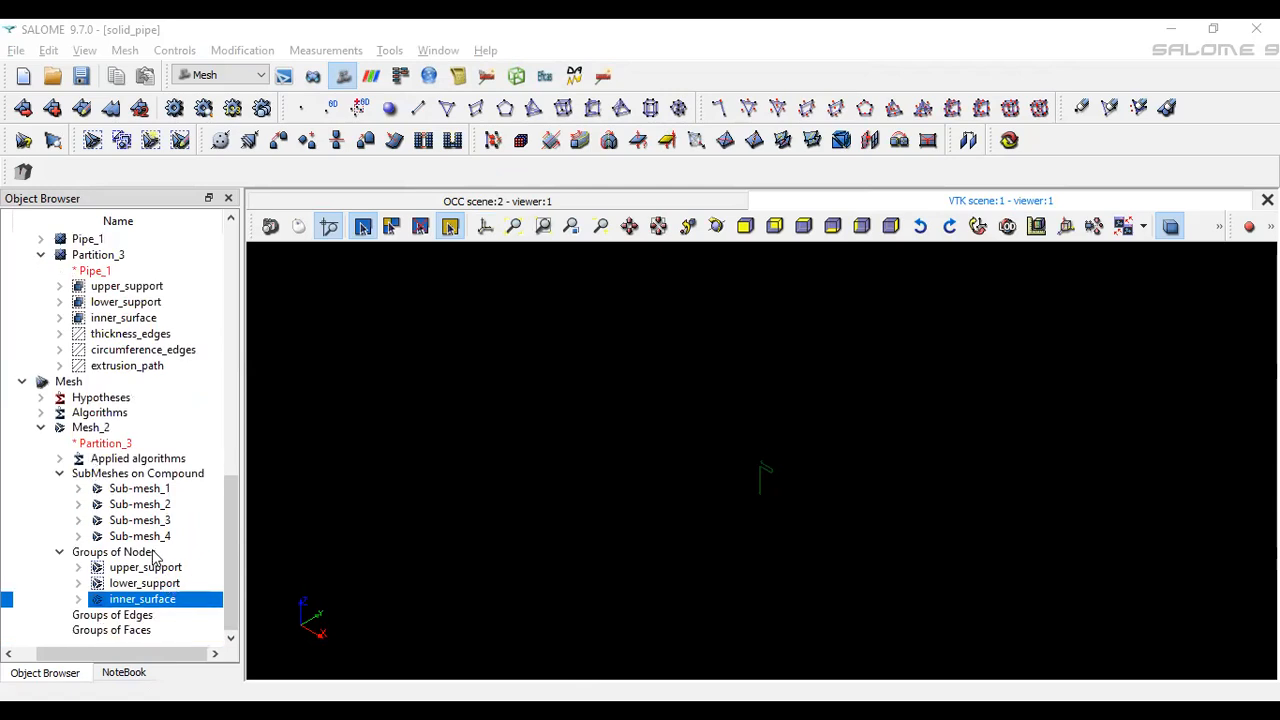
Save the study and export Mesh_2 as a UNV file named solid_pipe_mesh in D:\pipe_solid
click(103, 430)
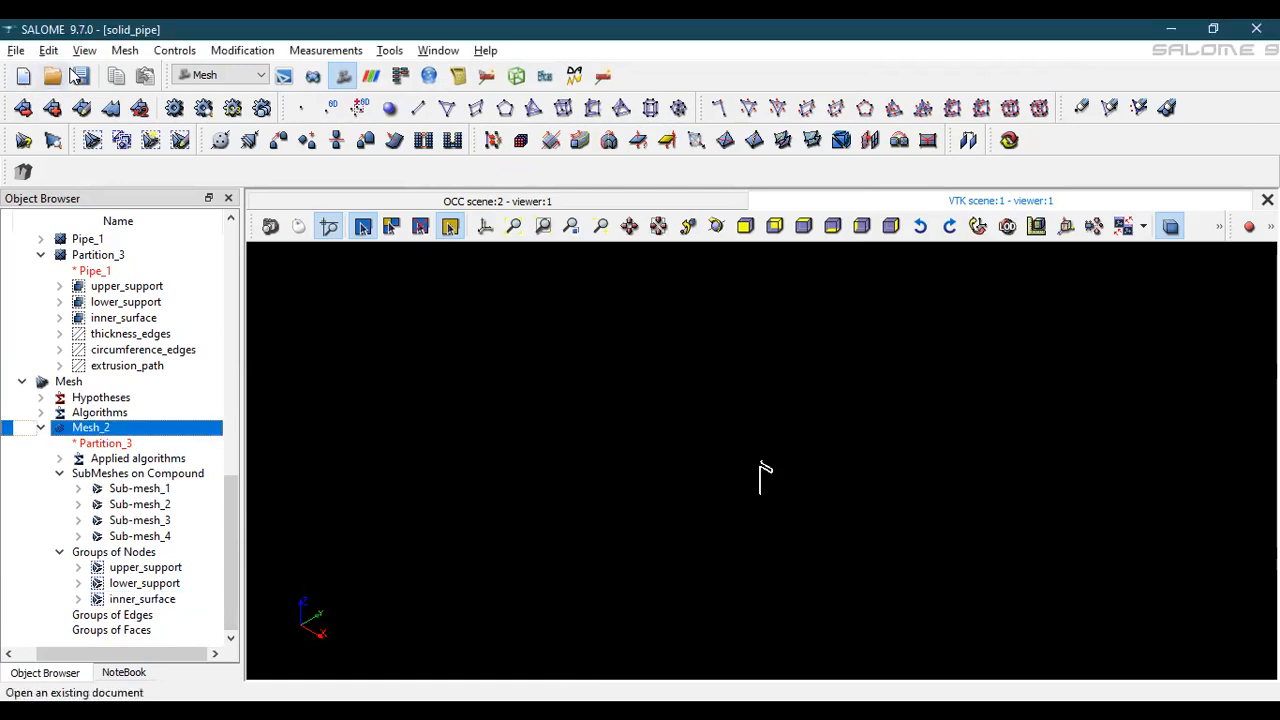
click(81, 76)
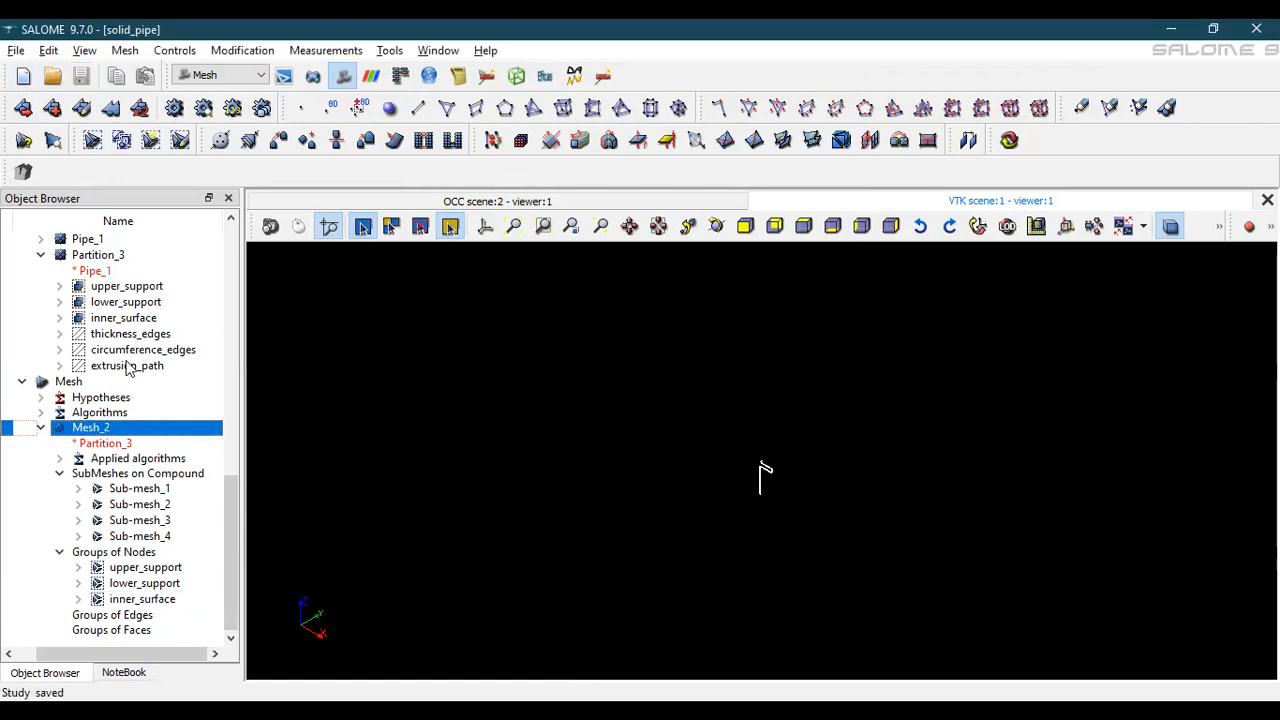
right_click(104, 434)
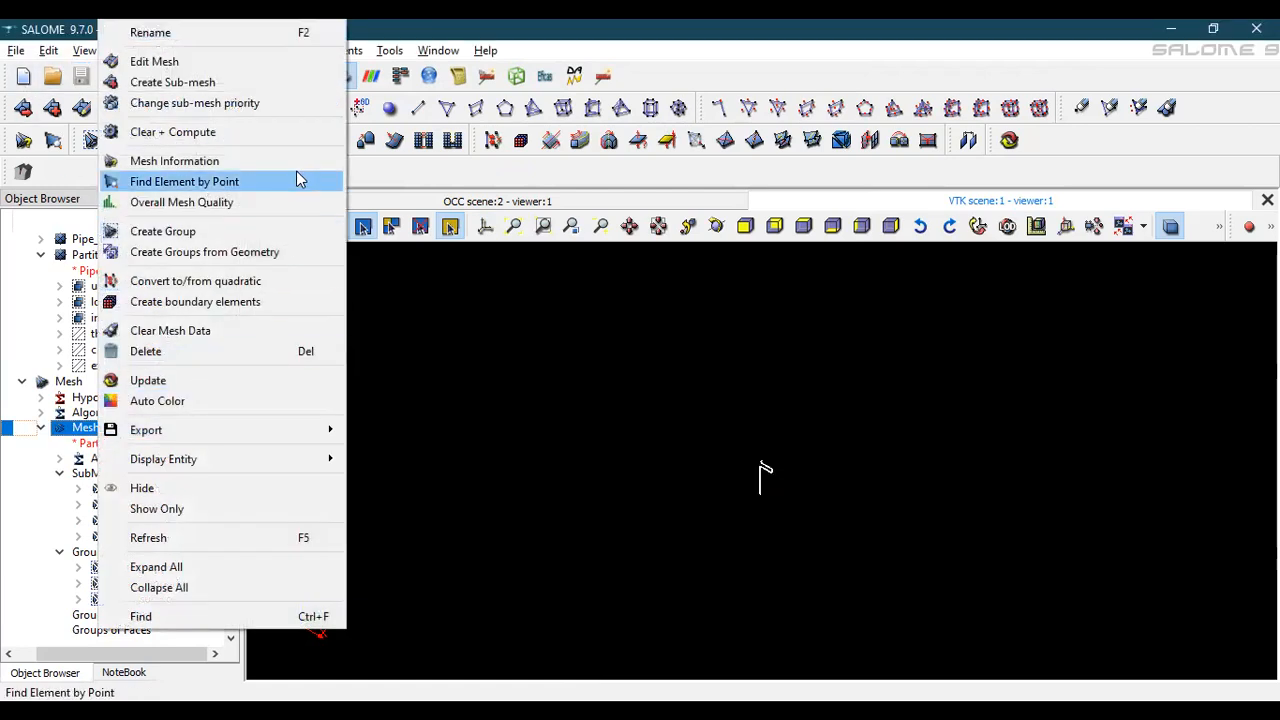
mouse_move(300, 431)
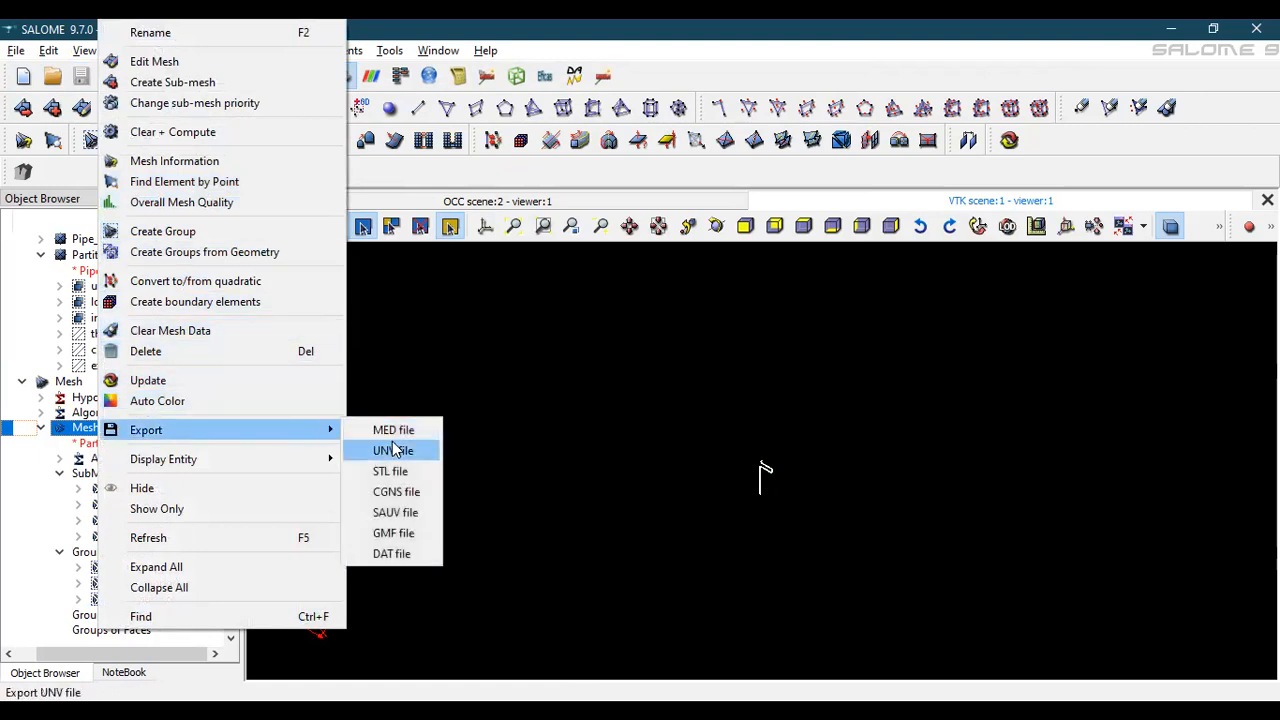
click(393, 450)
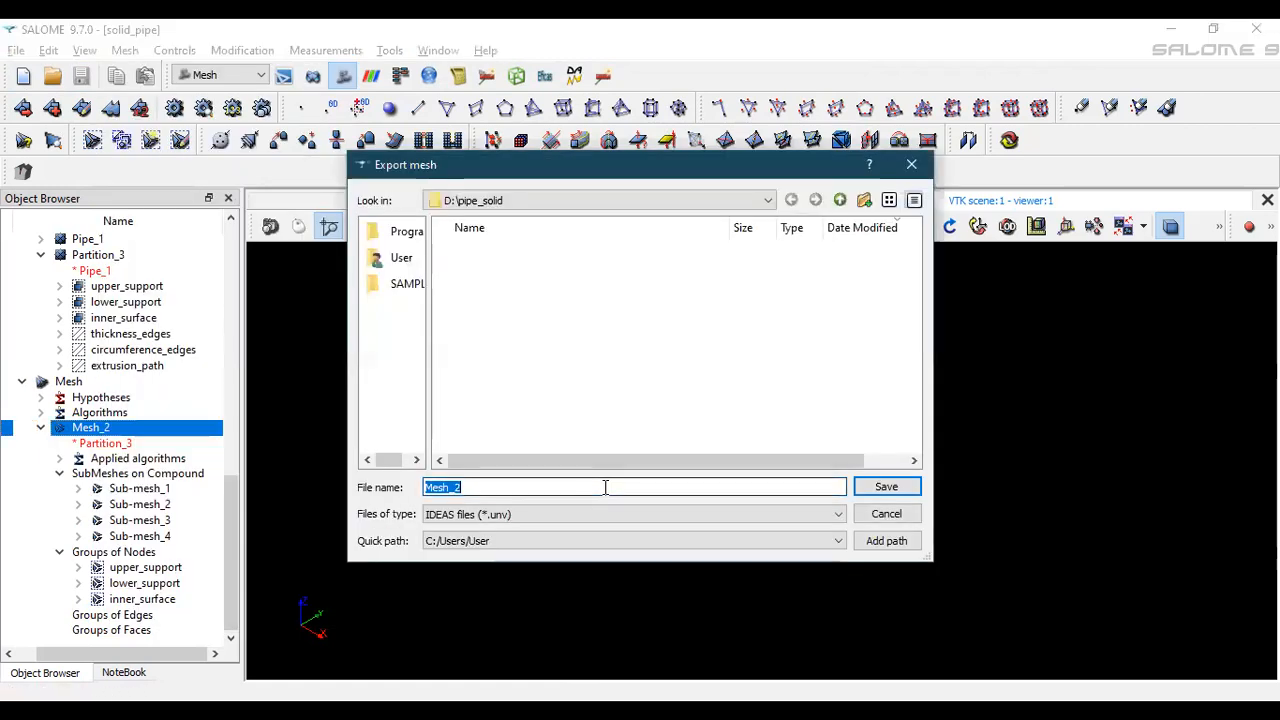
text(so)
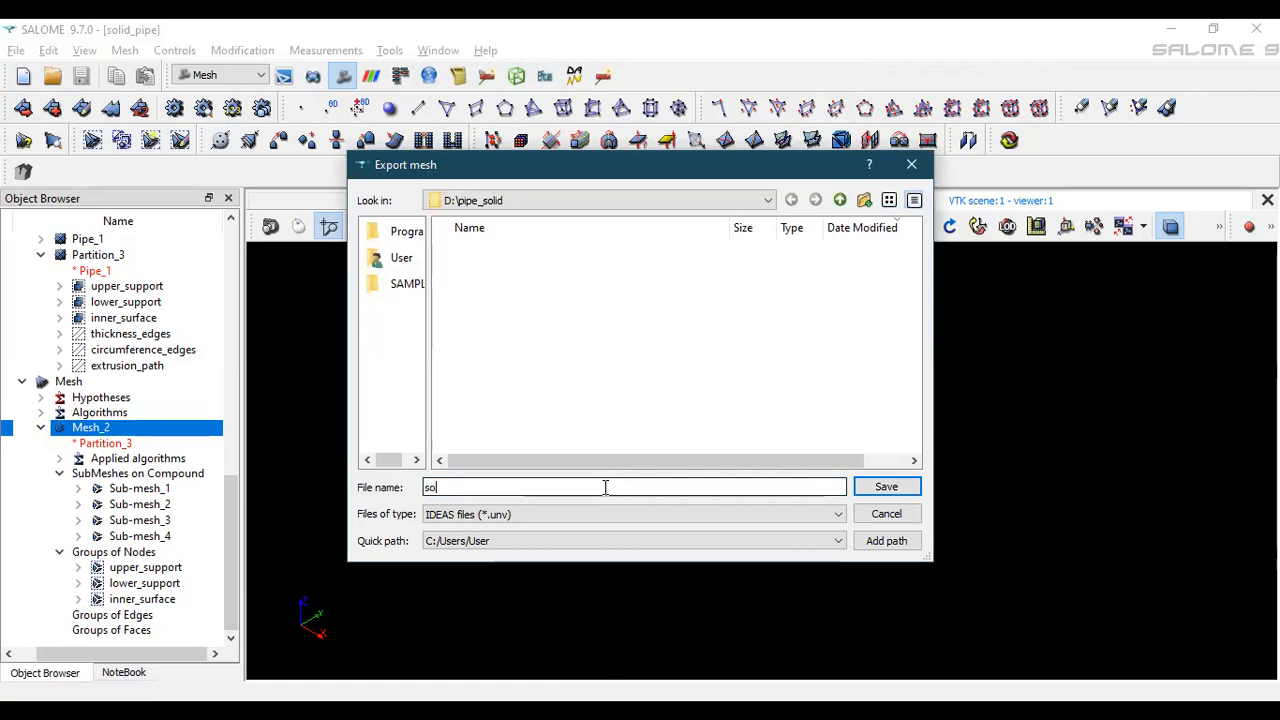
text(lid_pipe_mesh)
click(895, 492)
Switch to the CalculiX Launcher and close its open calculator
scroll(806, 464, up, 3)
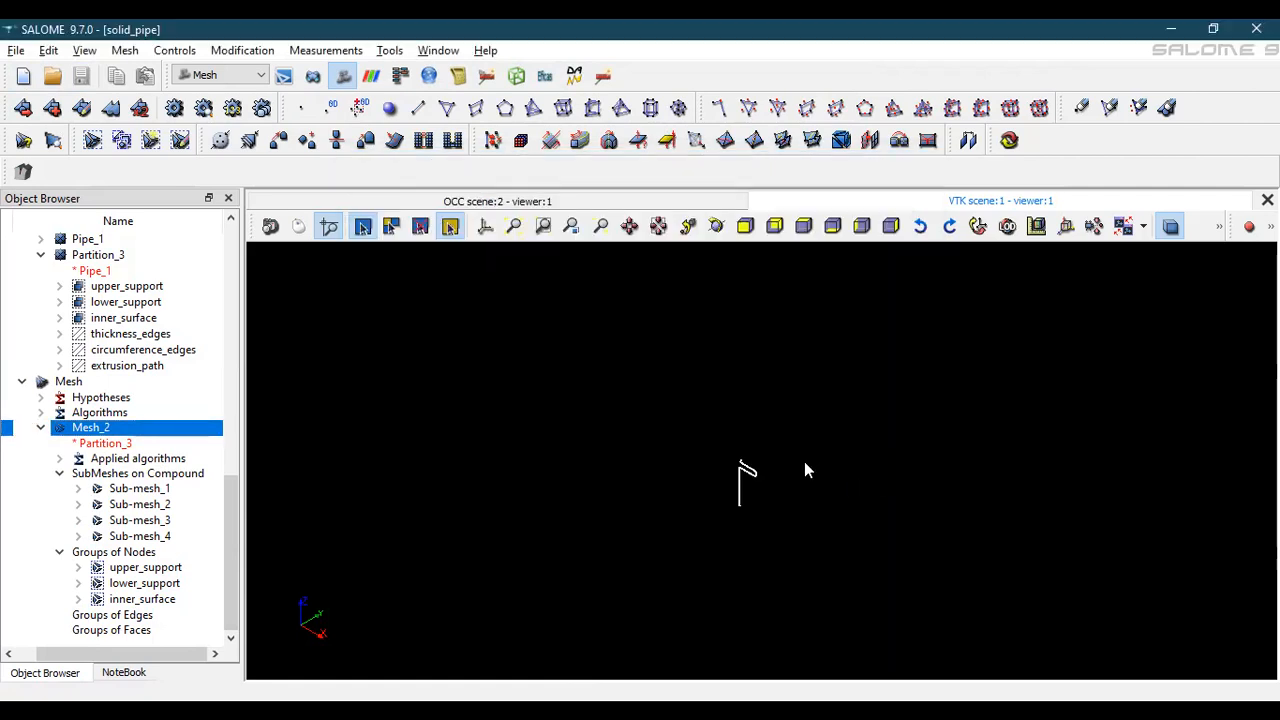
click(658, 226)
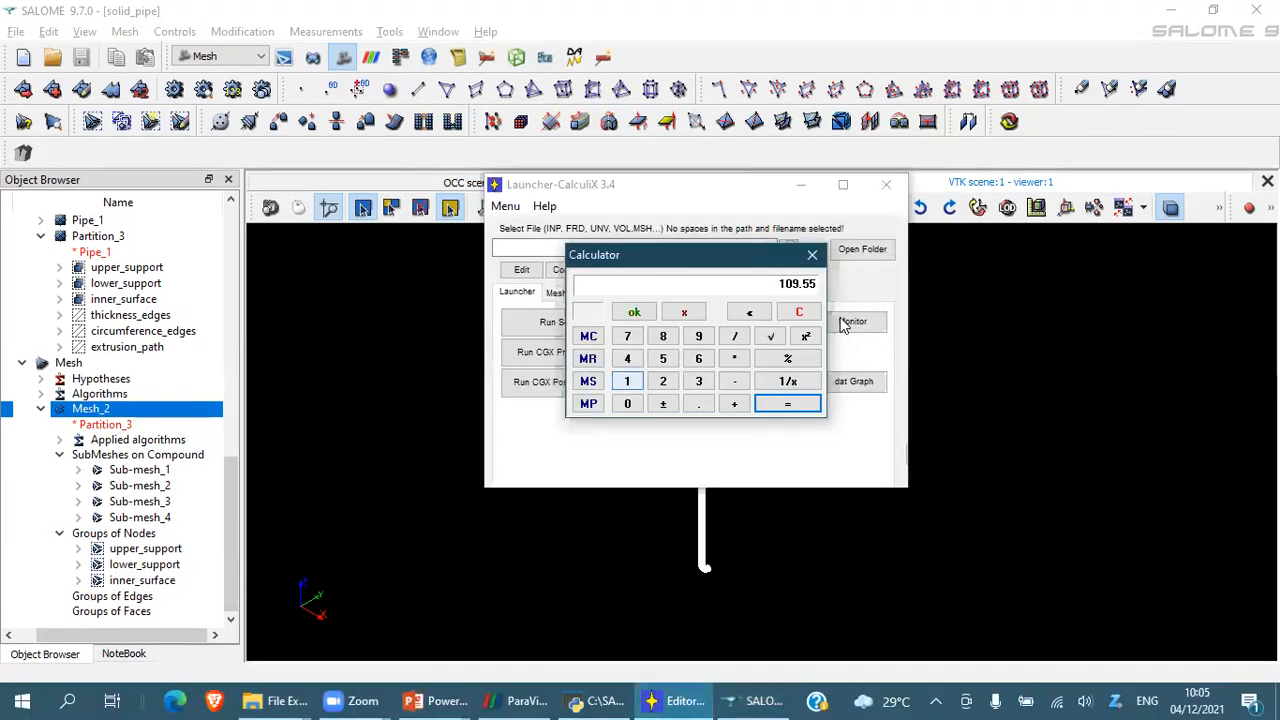
click(812, 254)
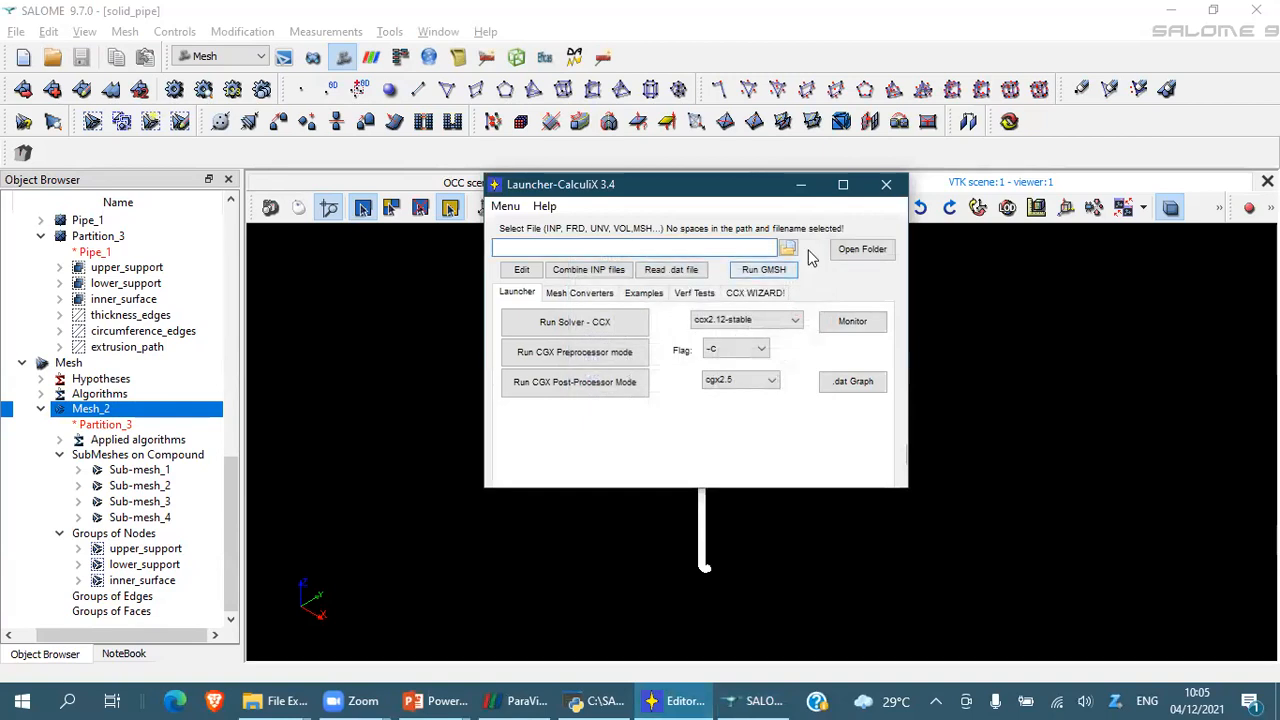
click(738, 63)
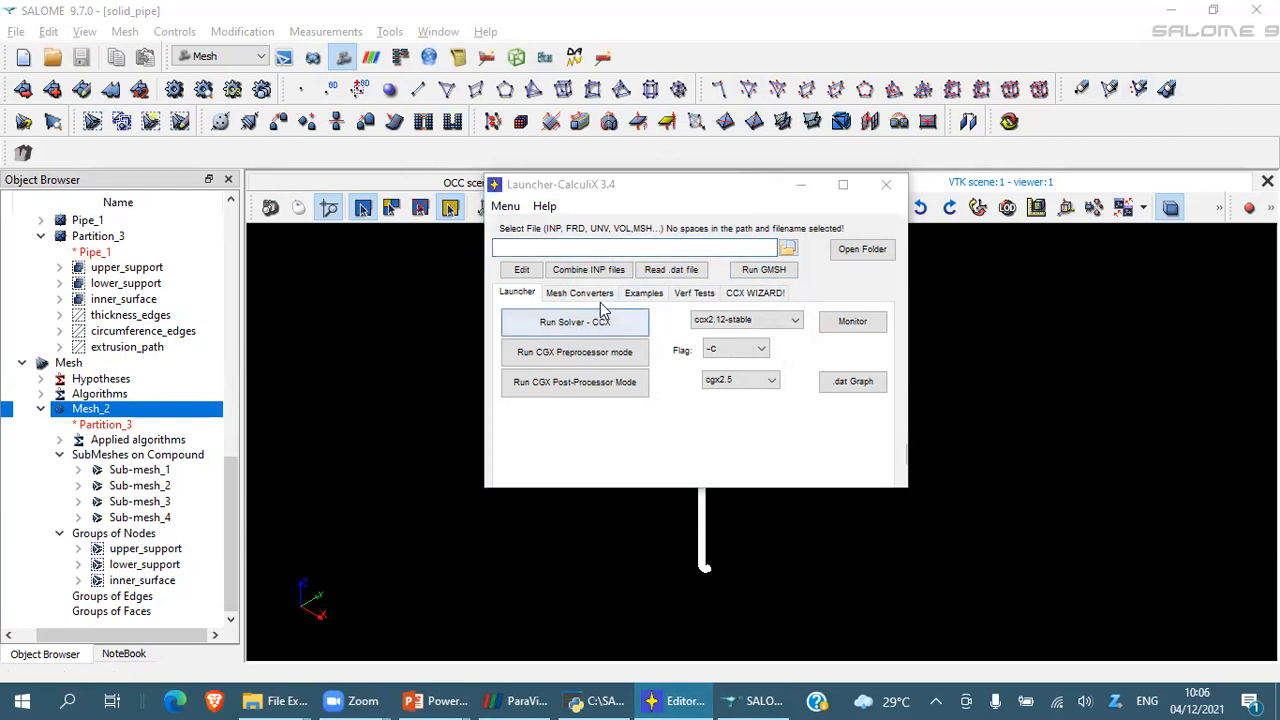
Select solid_pipe_mesh.unv from the pipe_solid folder on drive D as the CalculiX Launcher's input file
click(788, 248)
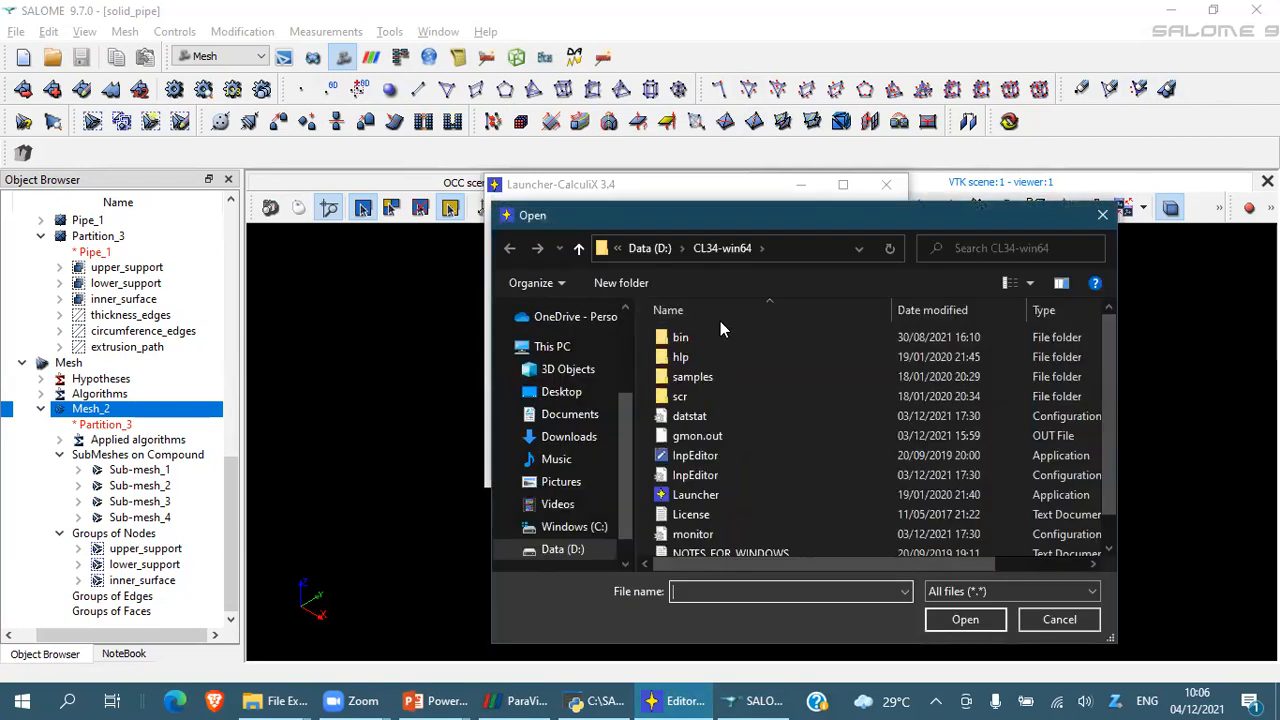
click(562, 549)
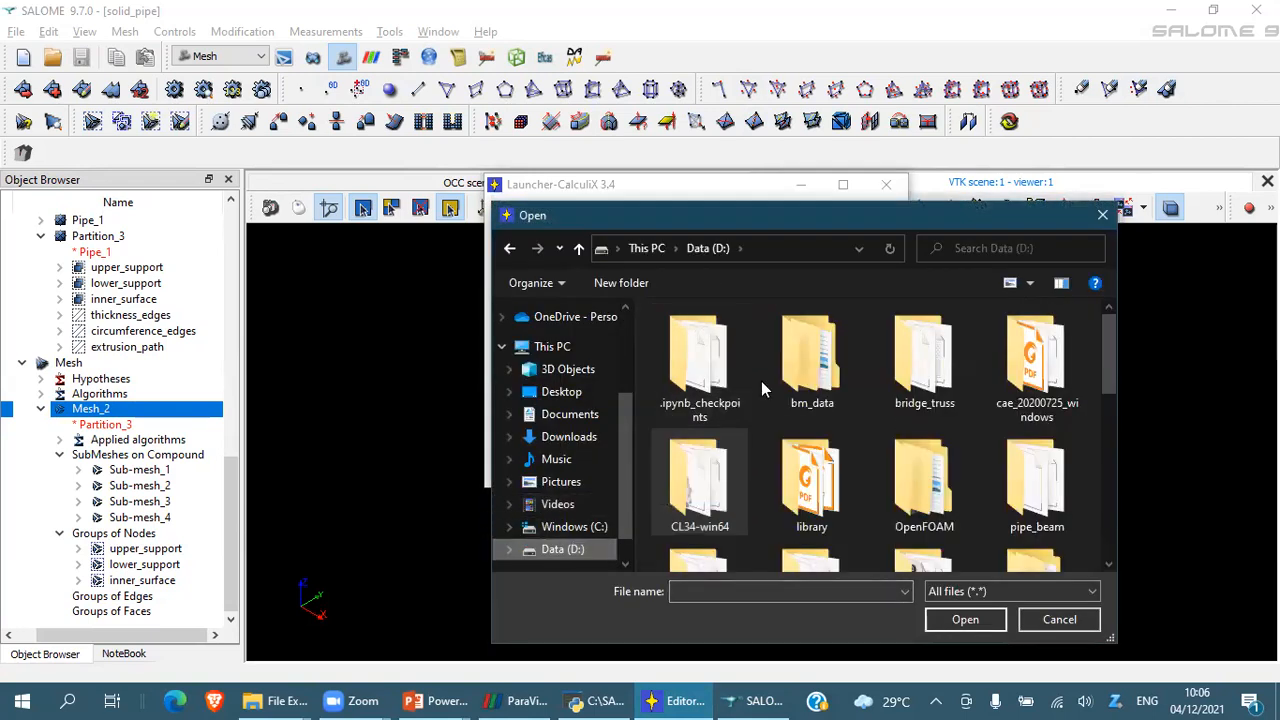
double_click(818, 362)
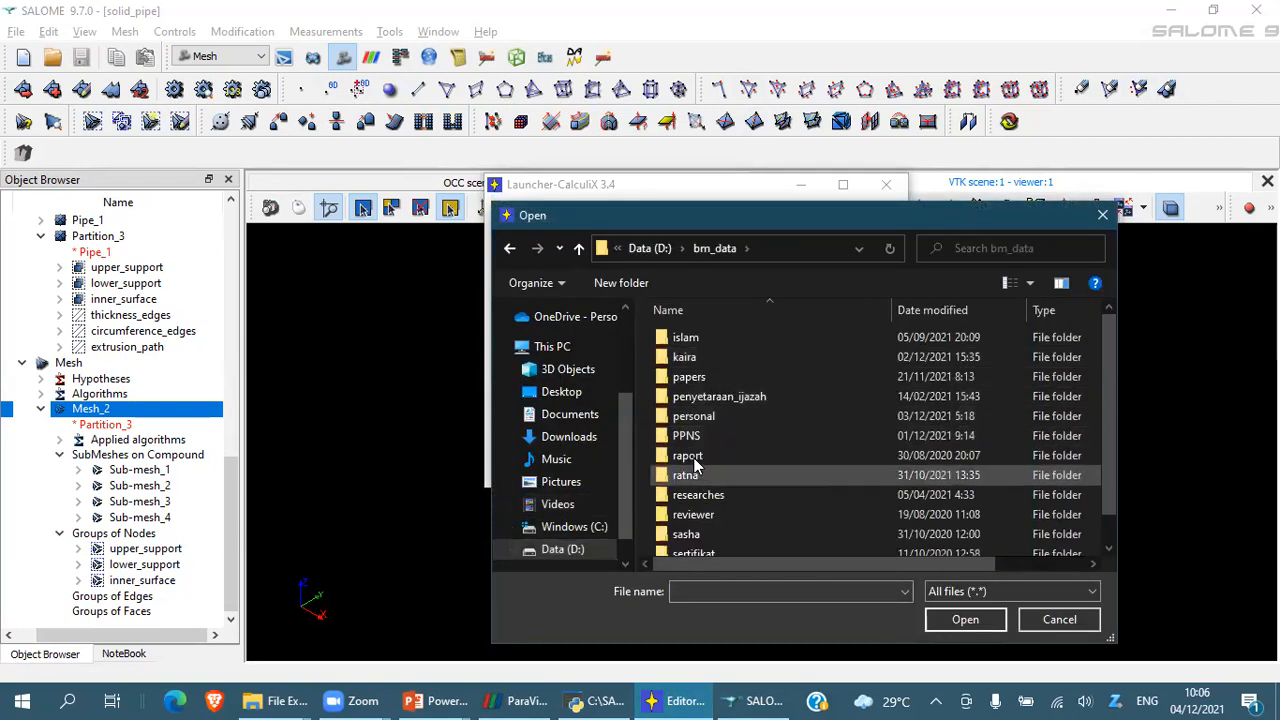
click(650, 248)
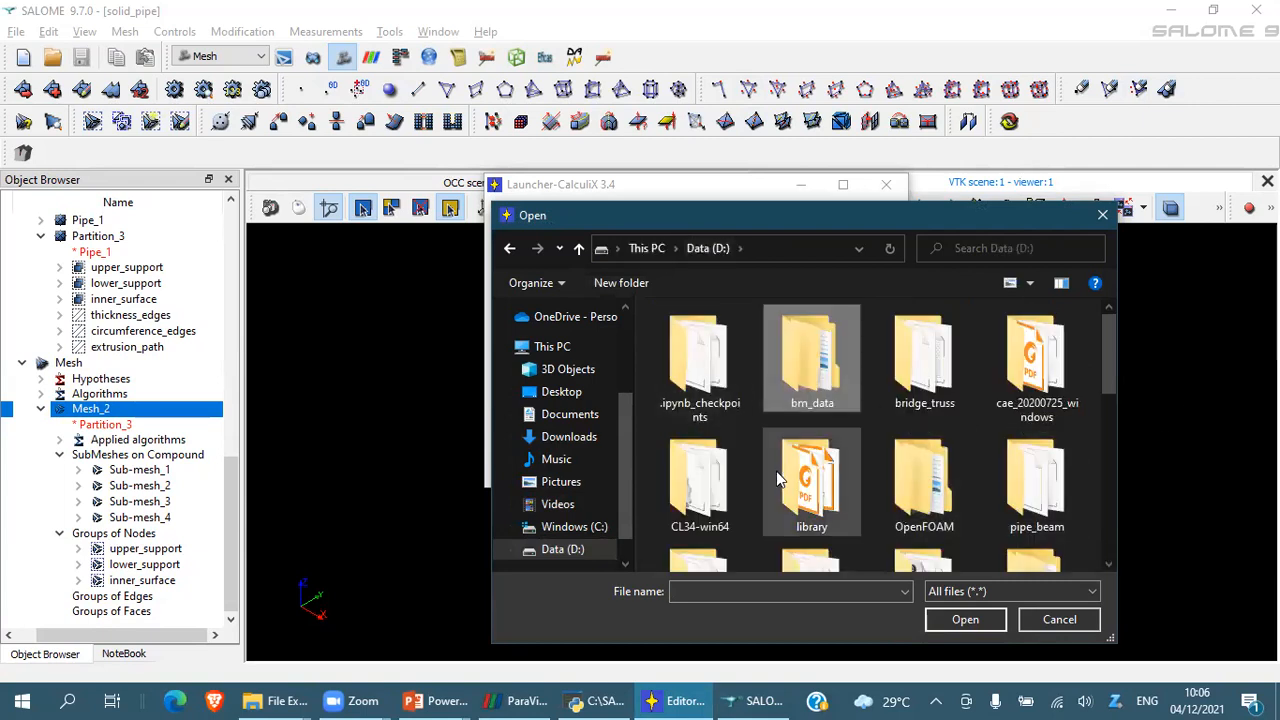
scroll(980, 484, down, 2)
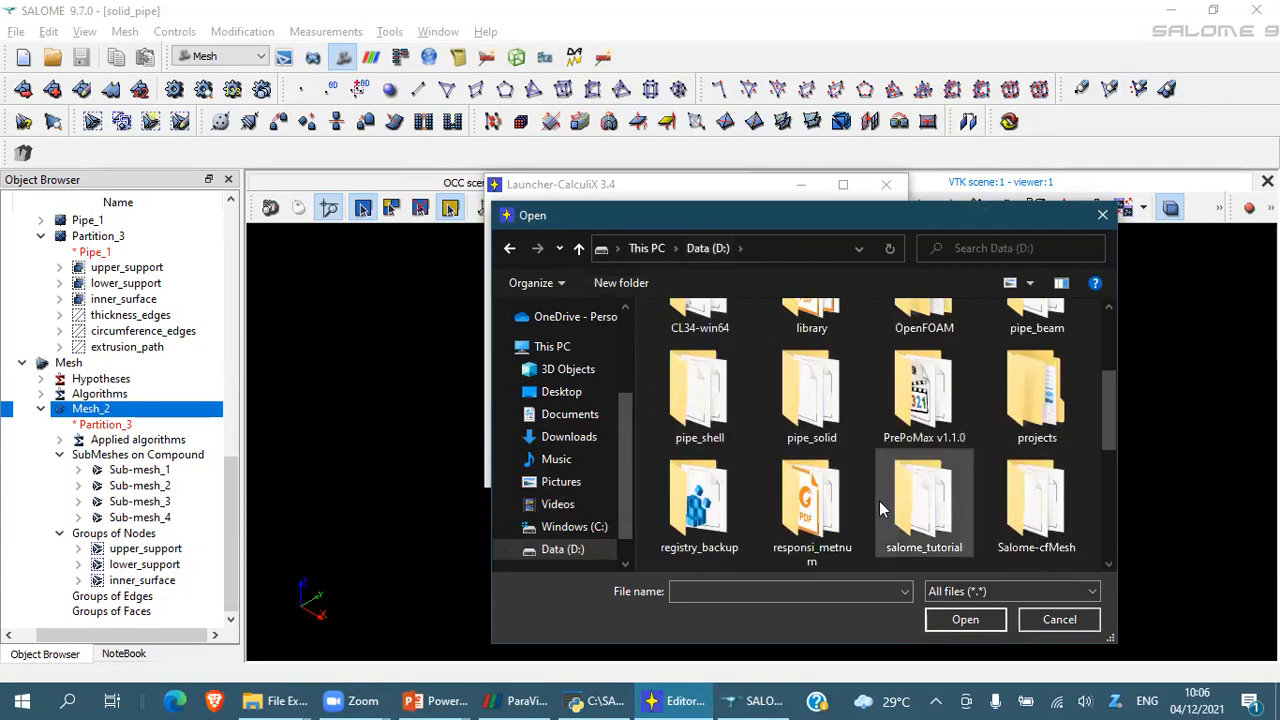
double_click(815, 395)
double_click(744, 376)
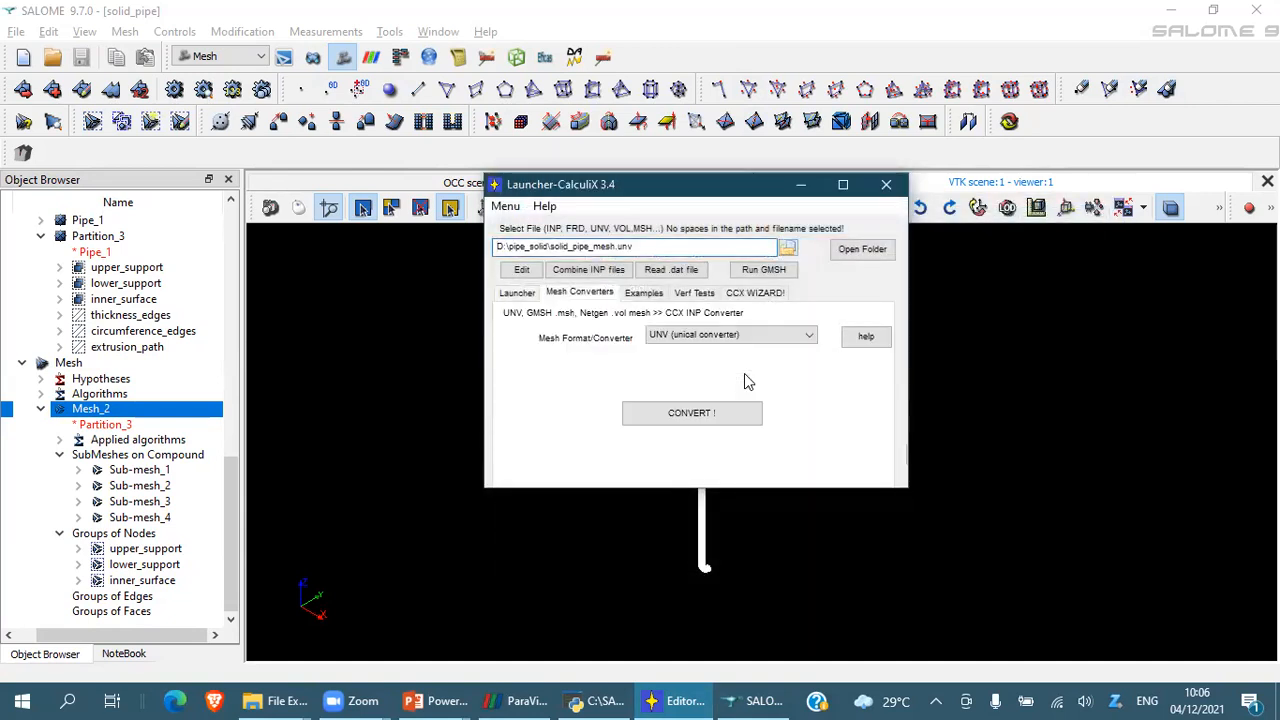
Convert the UNV mesh to INP format with the unical converter and open solid_pipe_mesh_OUT.inp for editing
click(709, 414)
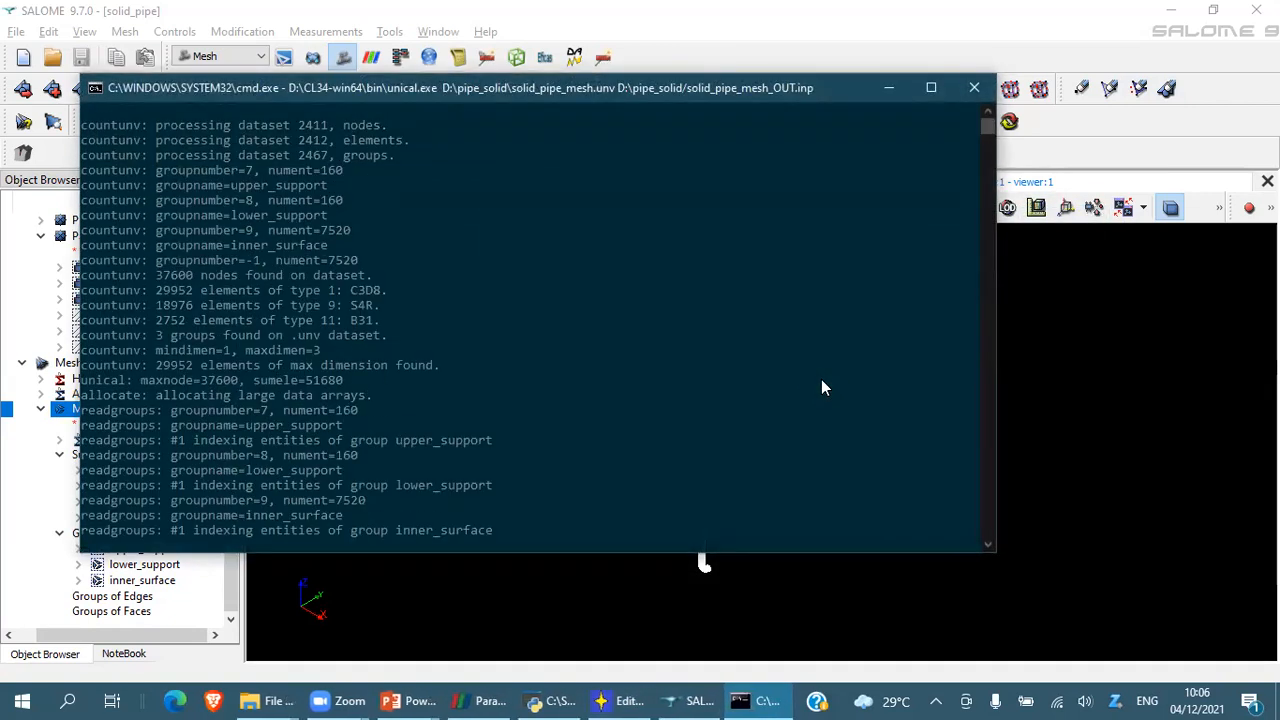
click(973, 94)
click(763, 355)
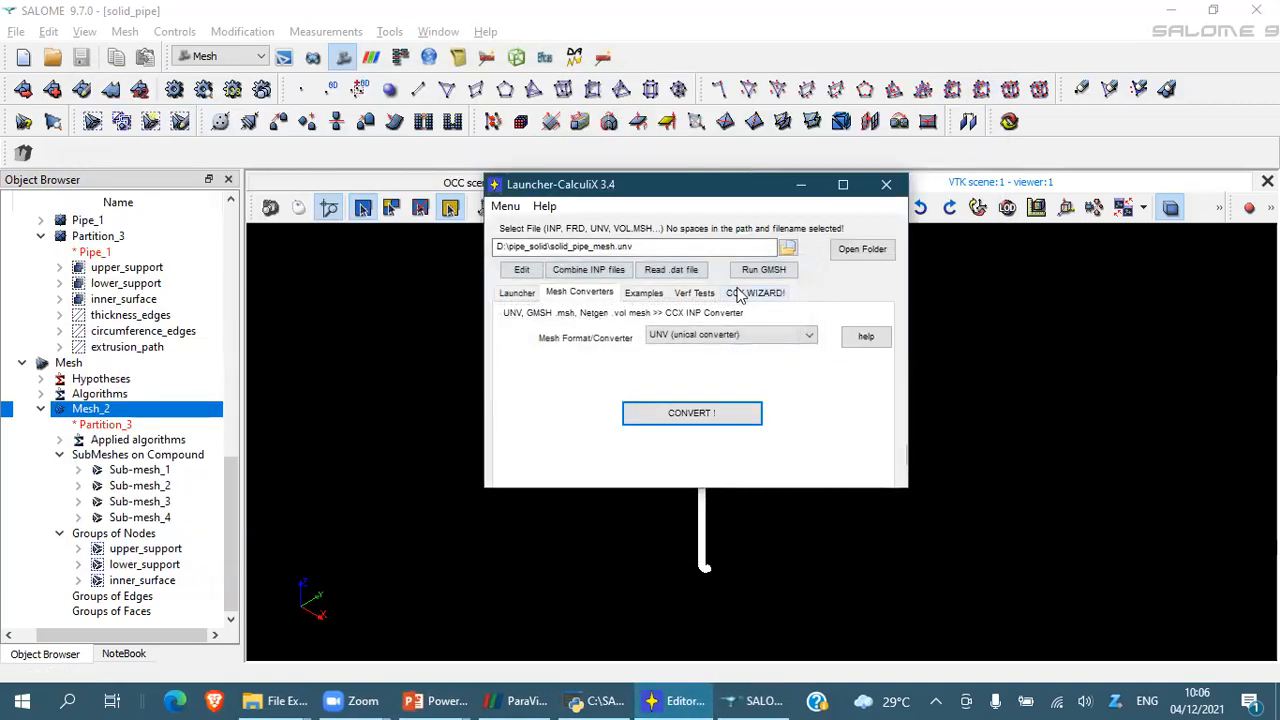
click(789, 251)
double_click(765, 396)
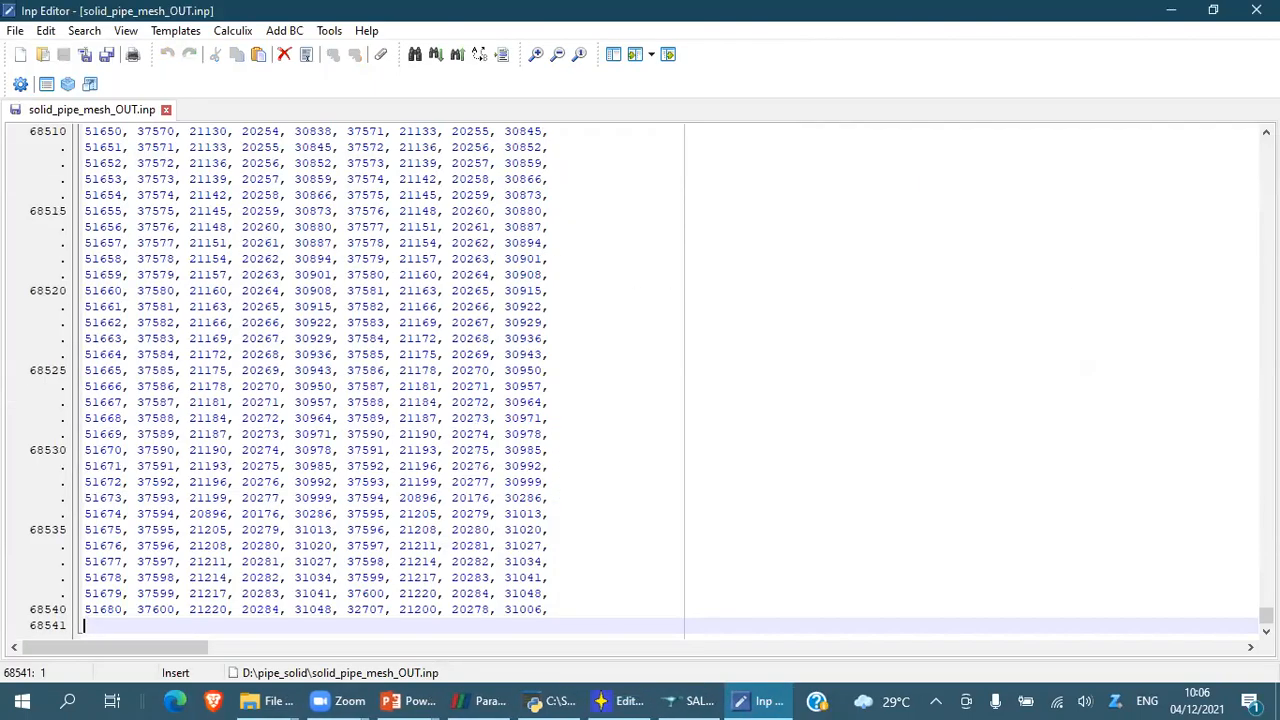
Collapse the node, upper_support, lower_support, inner_surface and element blocks in solid_pipe_mesh_OUT.inp
drag(1266, 614, 1266, 147)
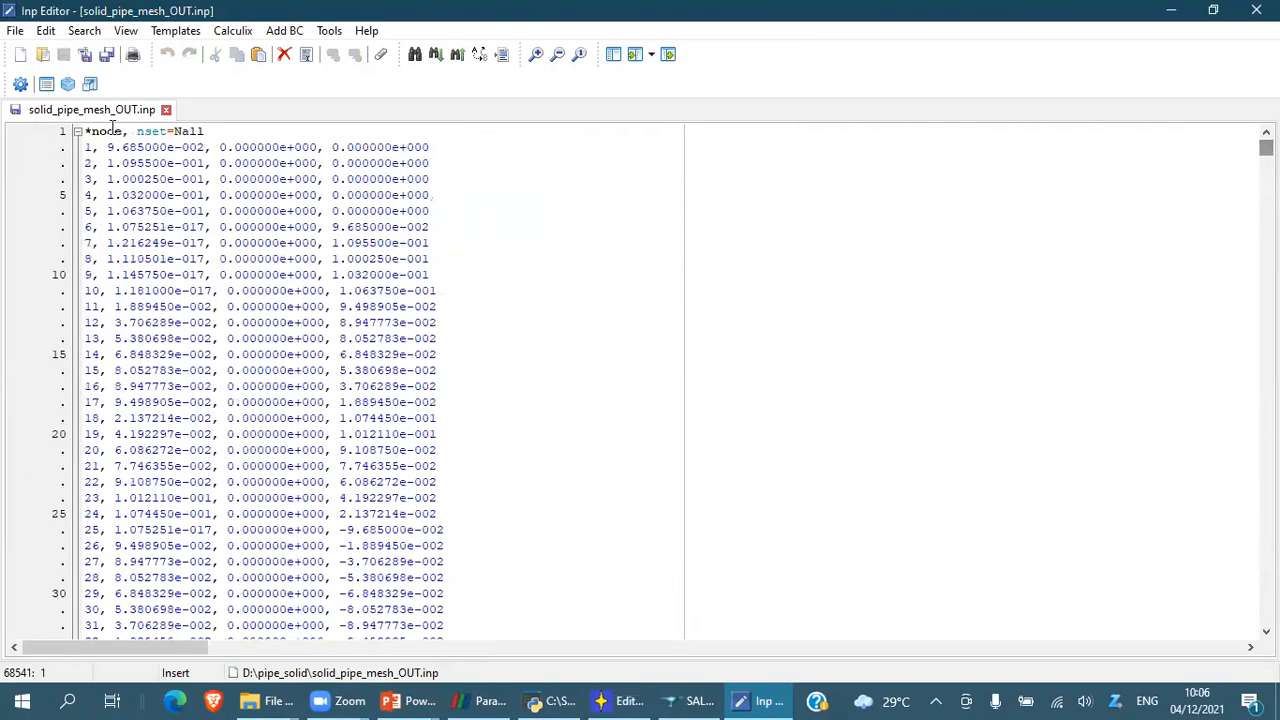
click(77, 132)
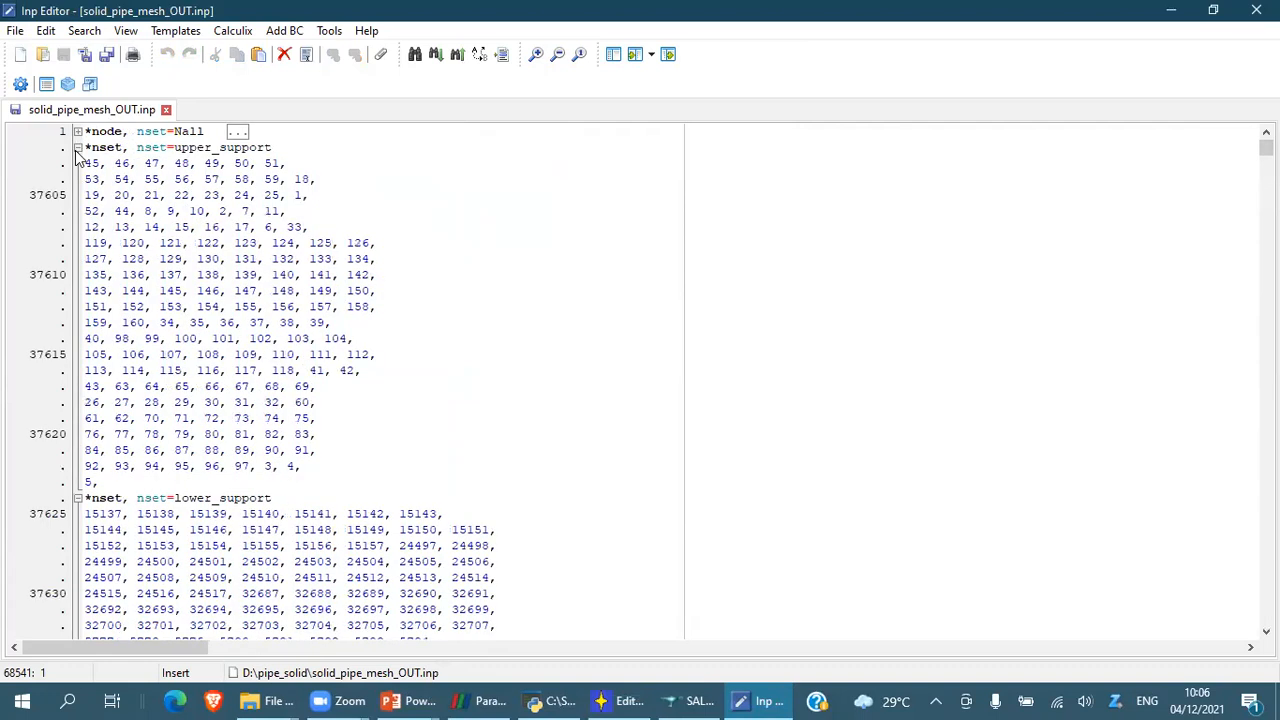
click(77, 148)
click(77, 164)
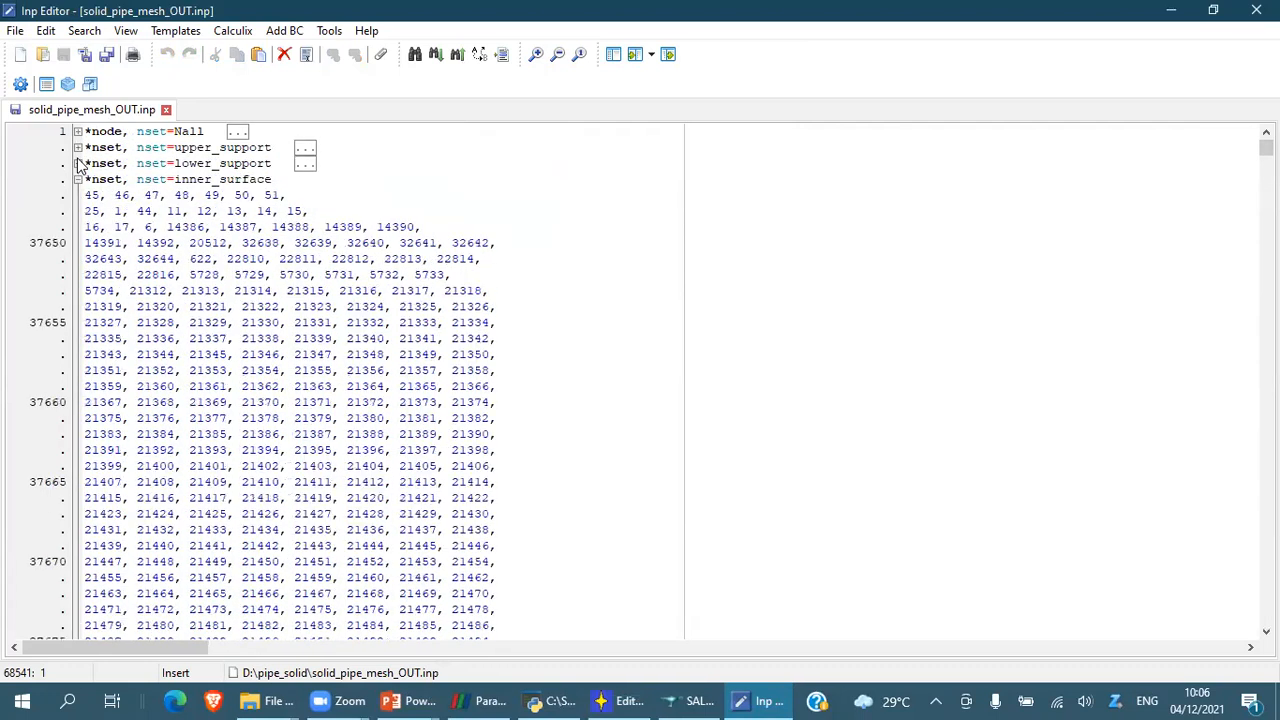
click(77, 180)
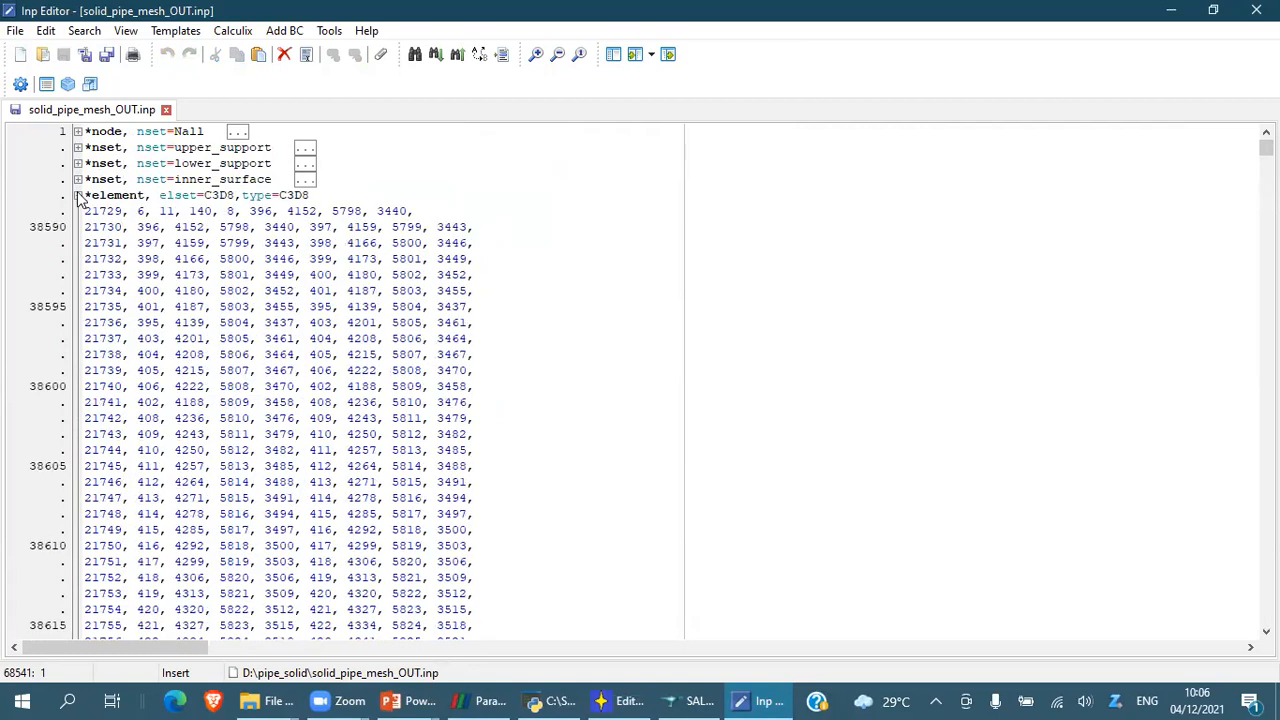
click(77, 196)
Rename the C3D8 element set in the element definition line to Eall and save the INP file
click(237, 196)
key(BackSpace)
key(BackSpace)
key(BackSpace)
key(BackSpace)
text(Eall)
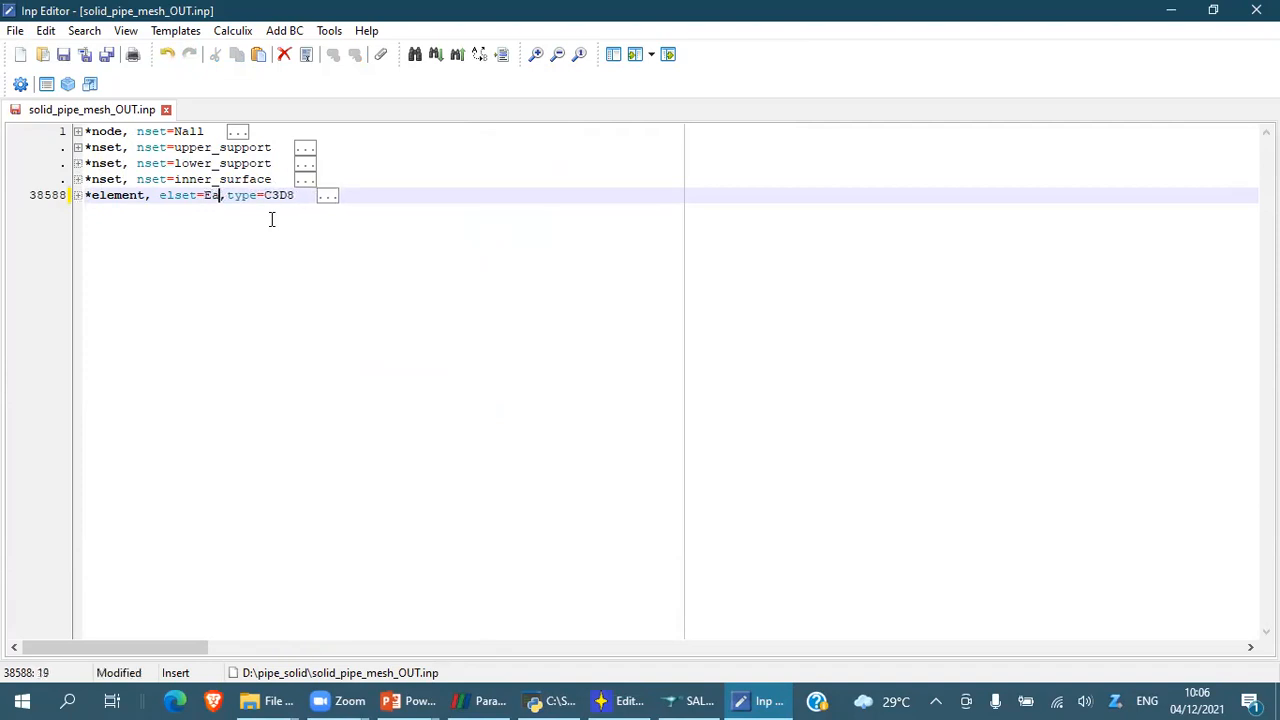
key(ctrl+s)
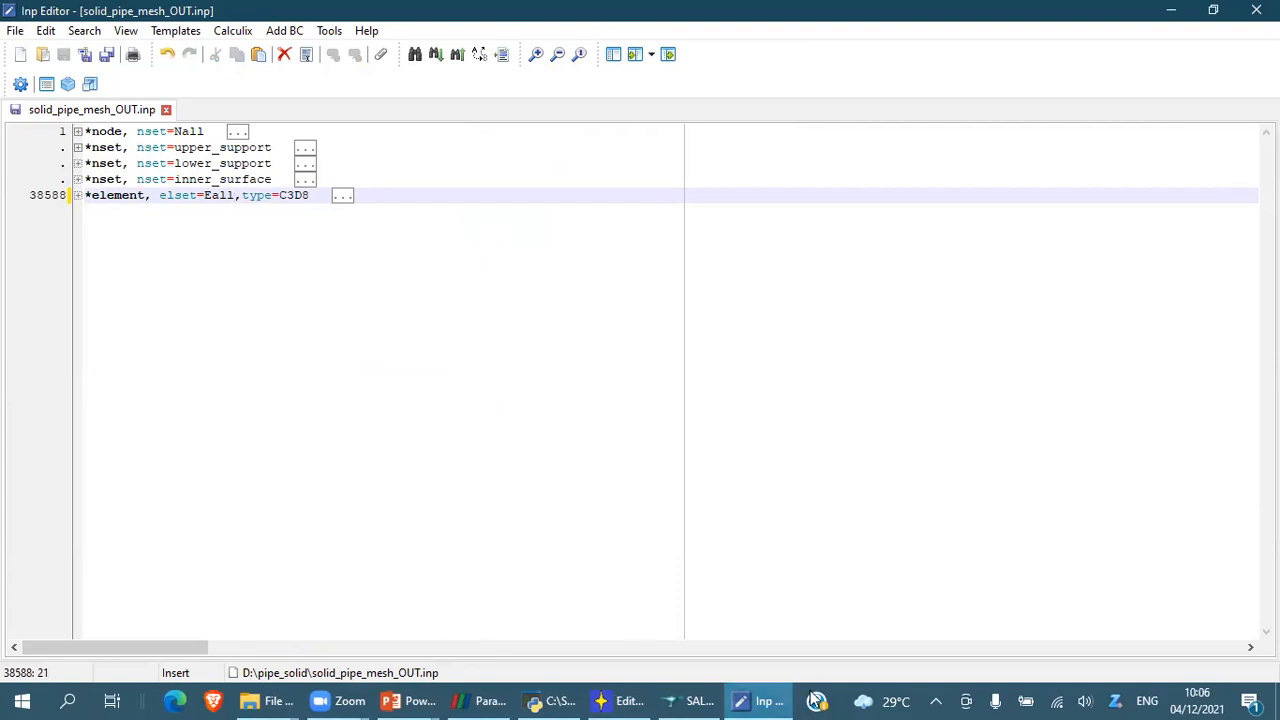
Load solid_pipe_mesh_OUT.inp in the CalculiX Launcher's CGX preprocessor mode and arrange the graphics window and its console side by side
click(635, 698)
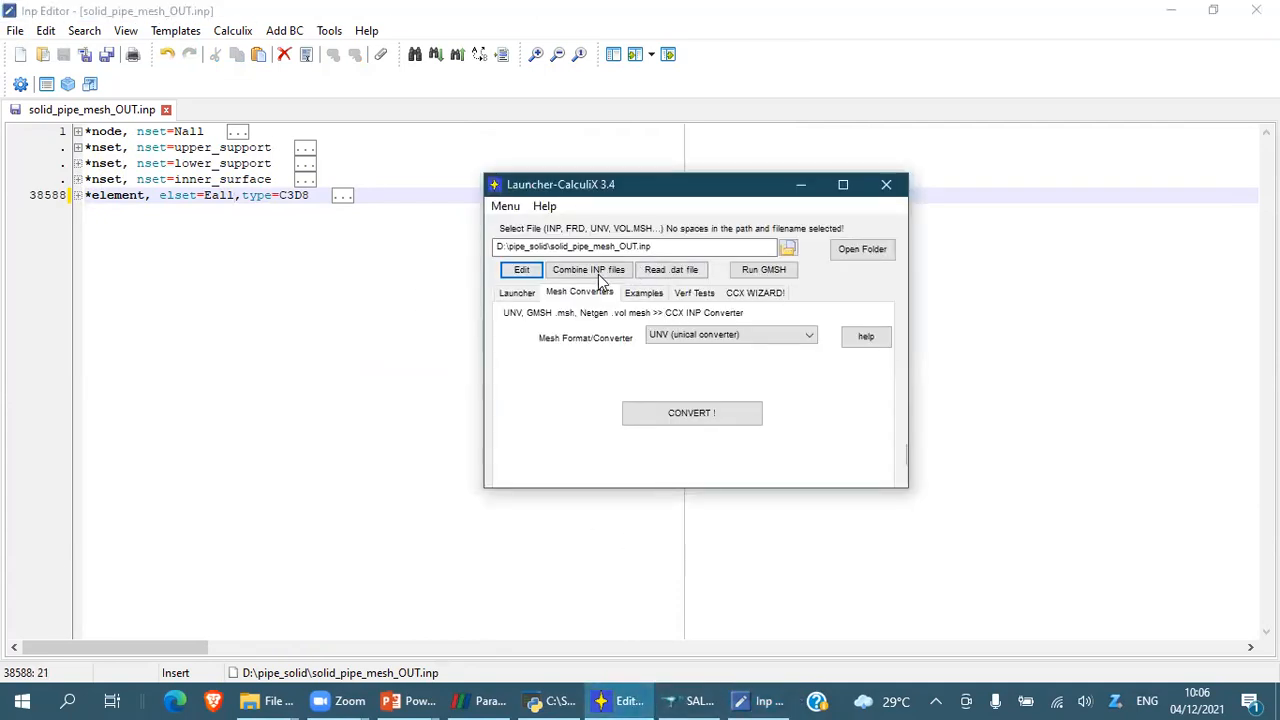
click(516, 292)
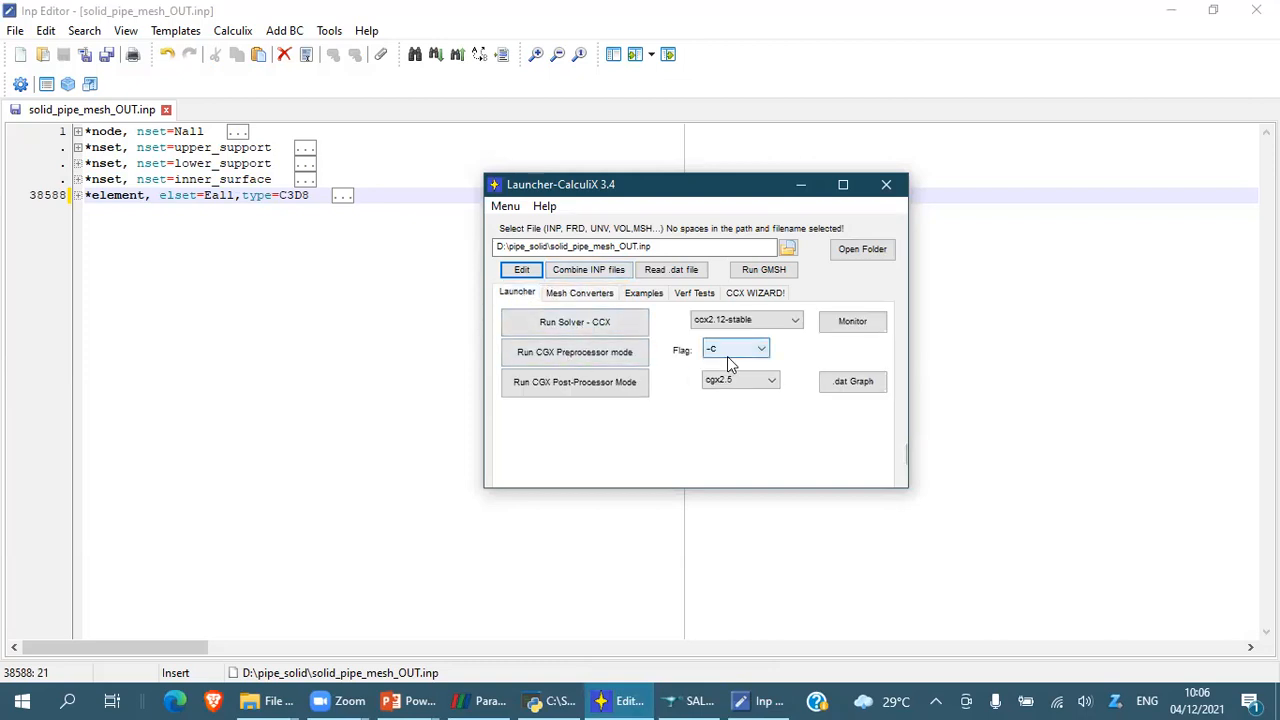
click(640, 358)
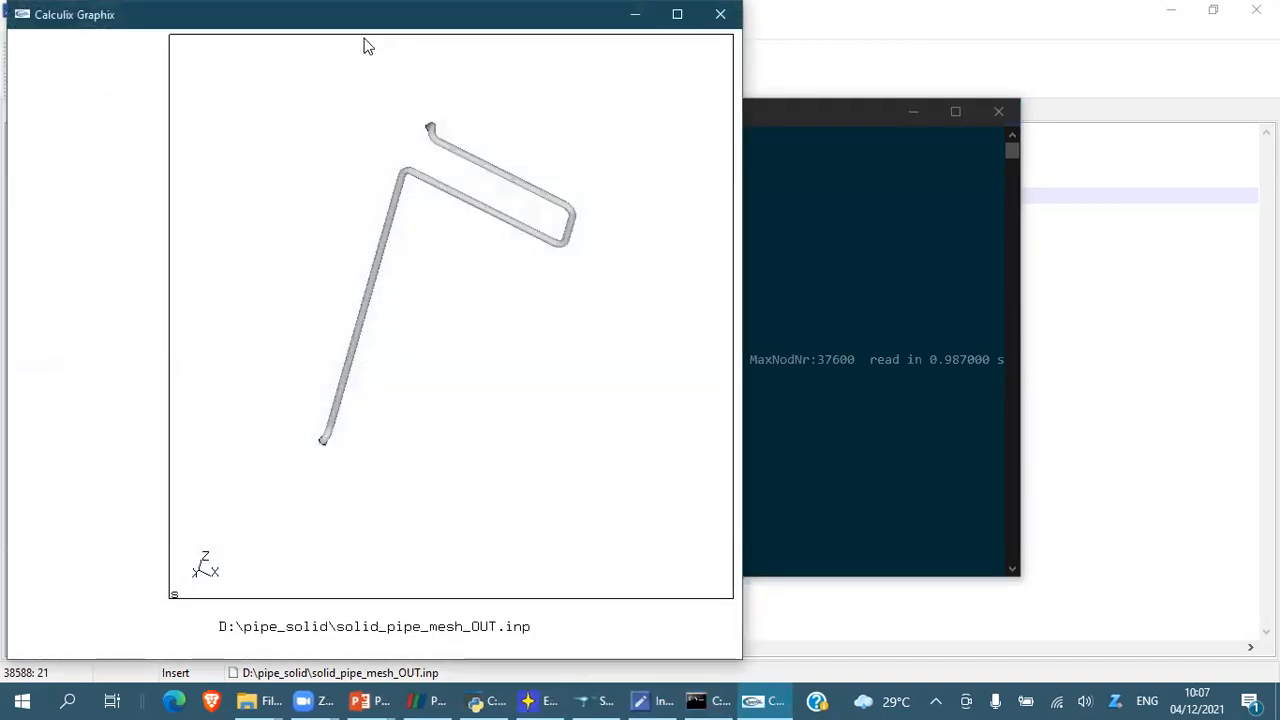
click(677, 14)
click(1213, 10)
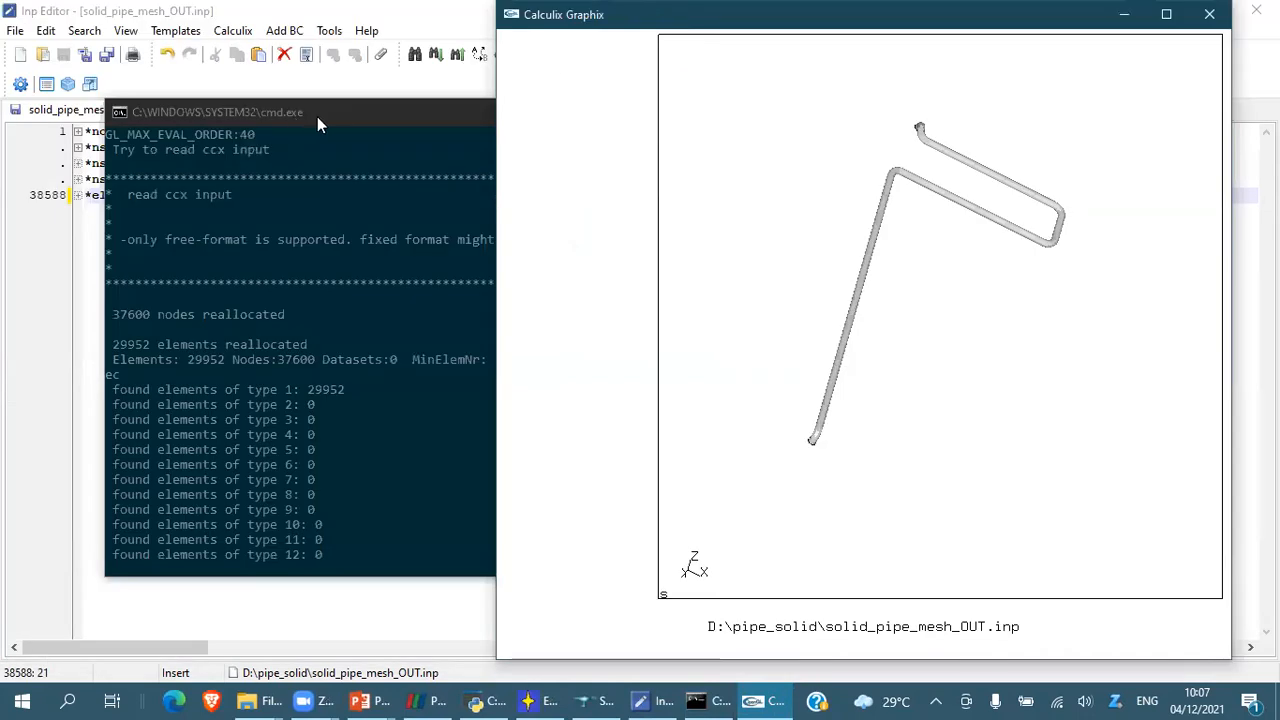
drag(317, 116, 217, 97)
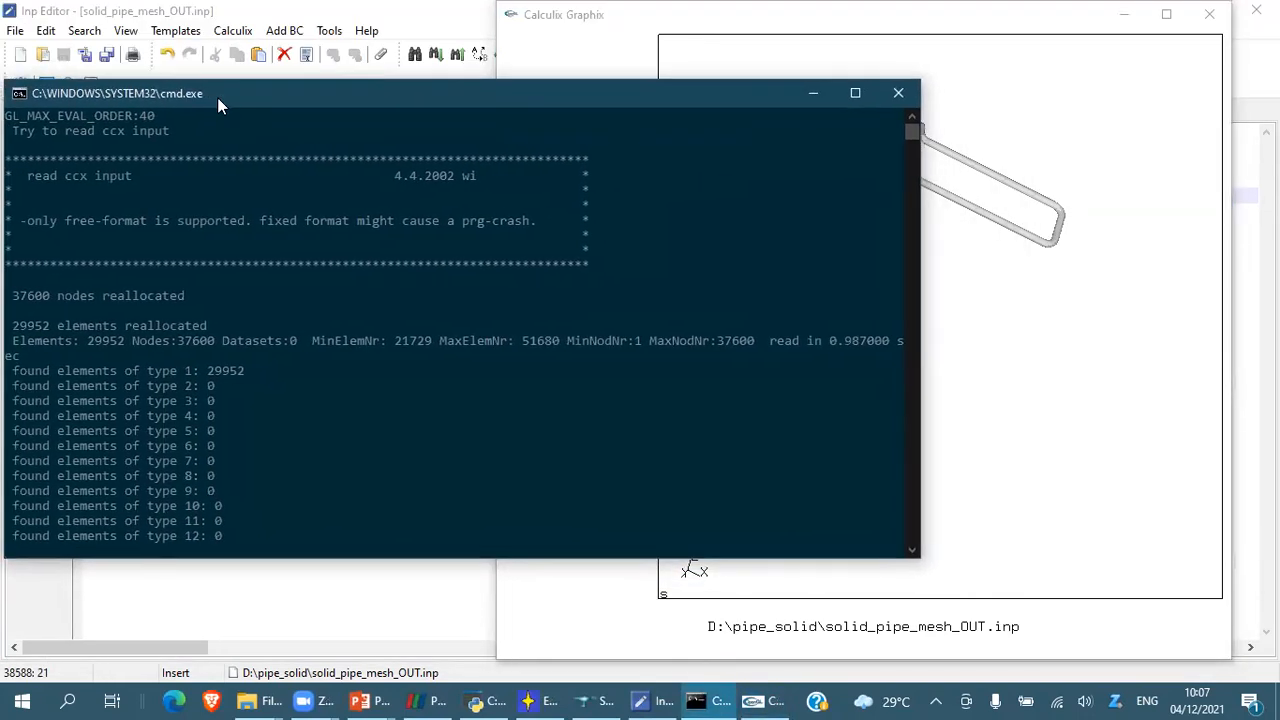
Narrow the CGX console so it sits beside the graphics window without overlap, and keep both windows in front of the editor
drag(918, 277, 495, 254)
click(728, 296)
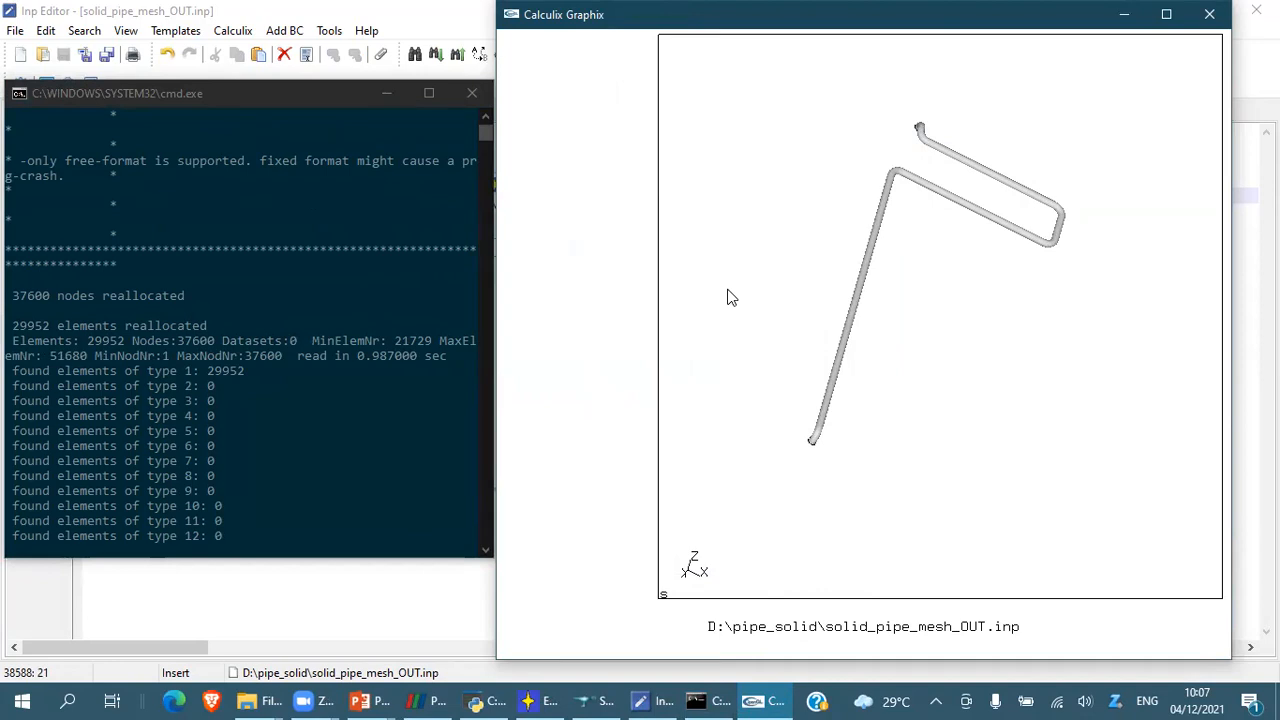
click(414, 44)
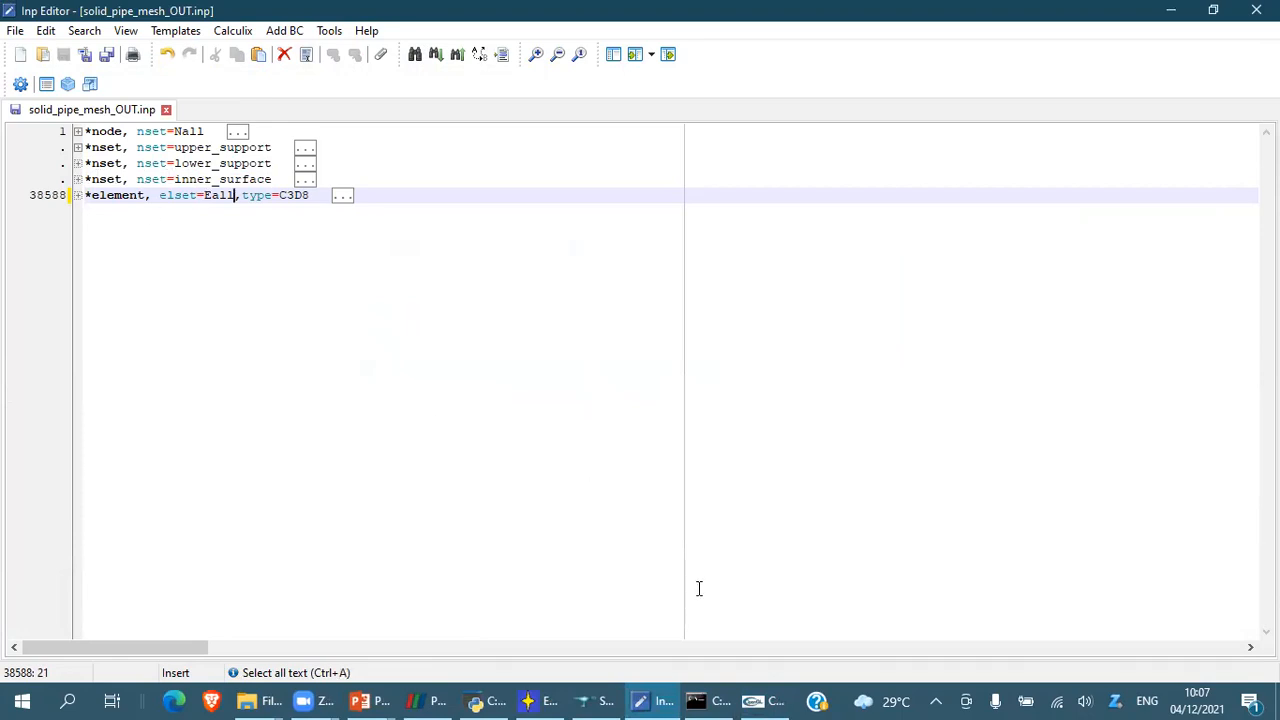
click(765, 697)
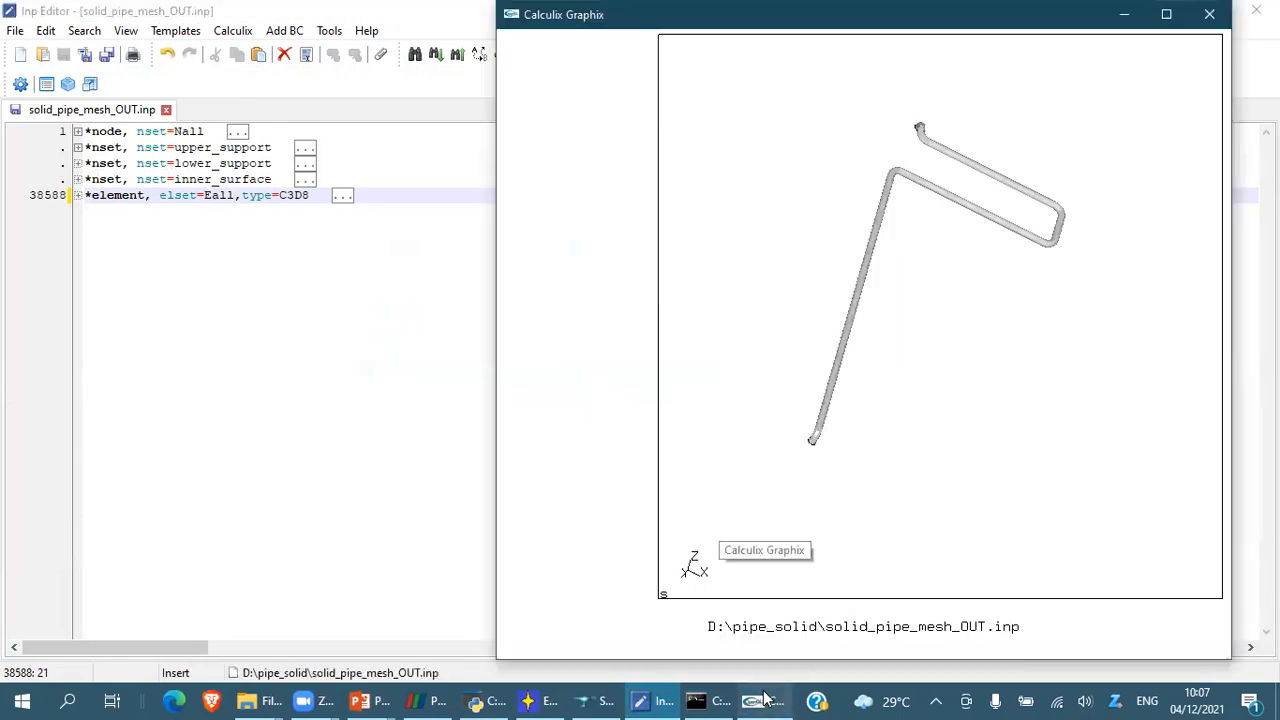
click(713, 698)
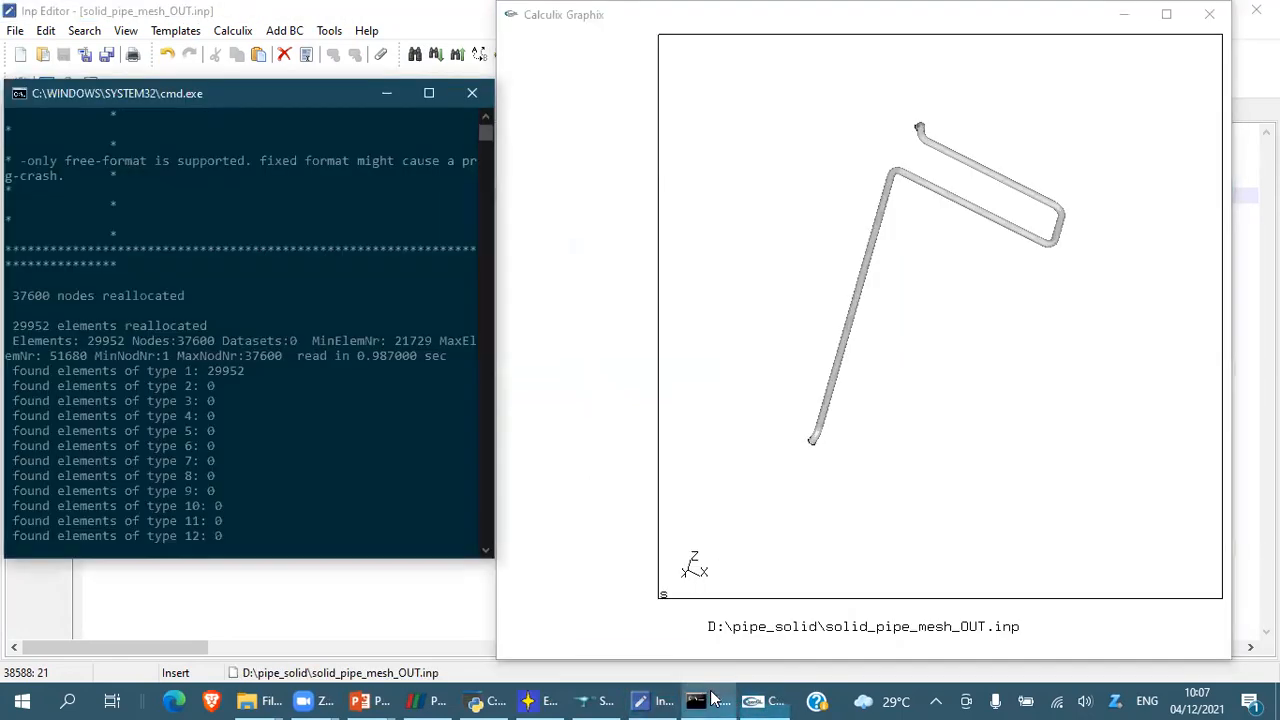
In CGX, run comp inner_surface do, then export the set's pressure load with send inner_surface abq pres 8.15E+6
click(745, 459)
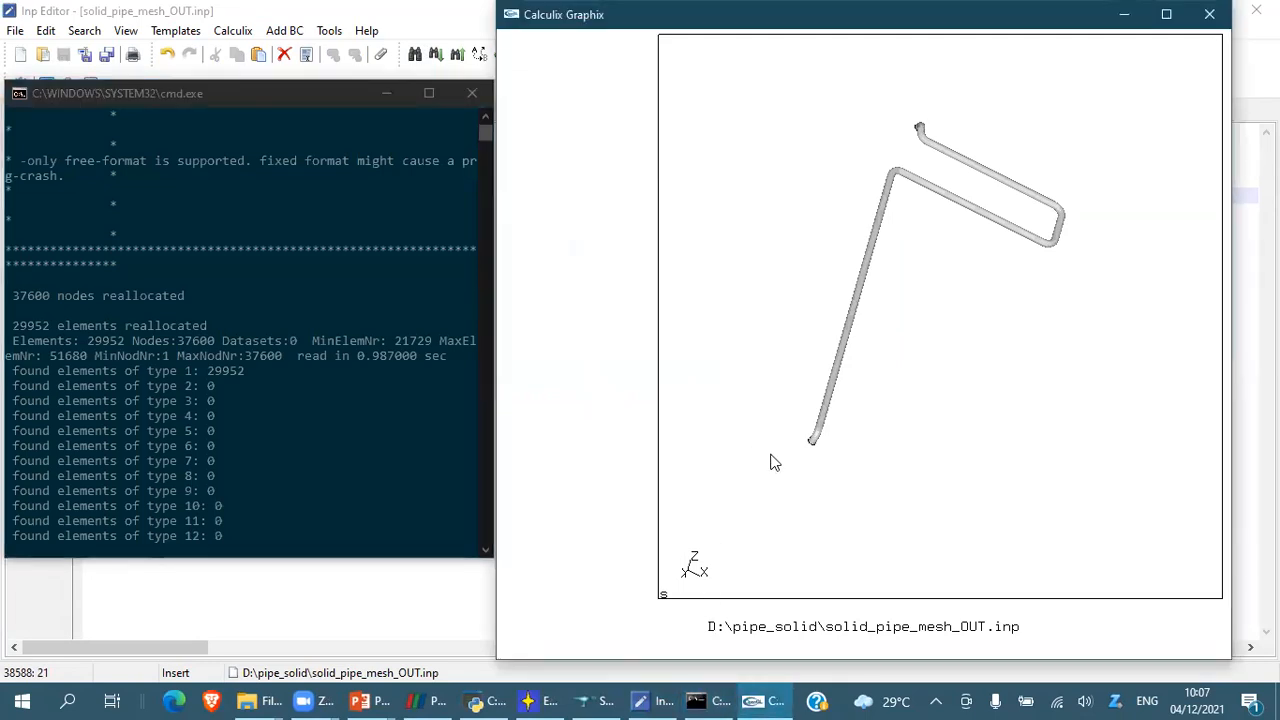
text(comp)
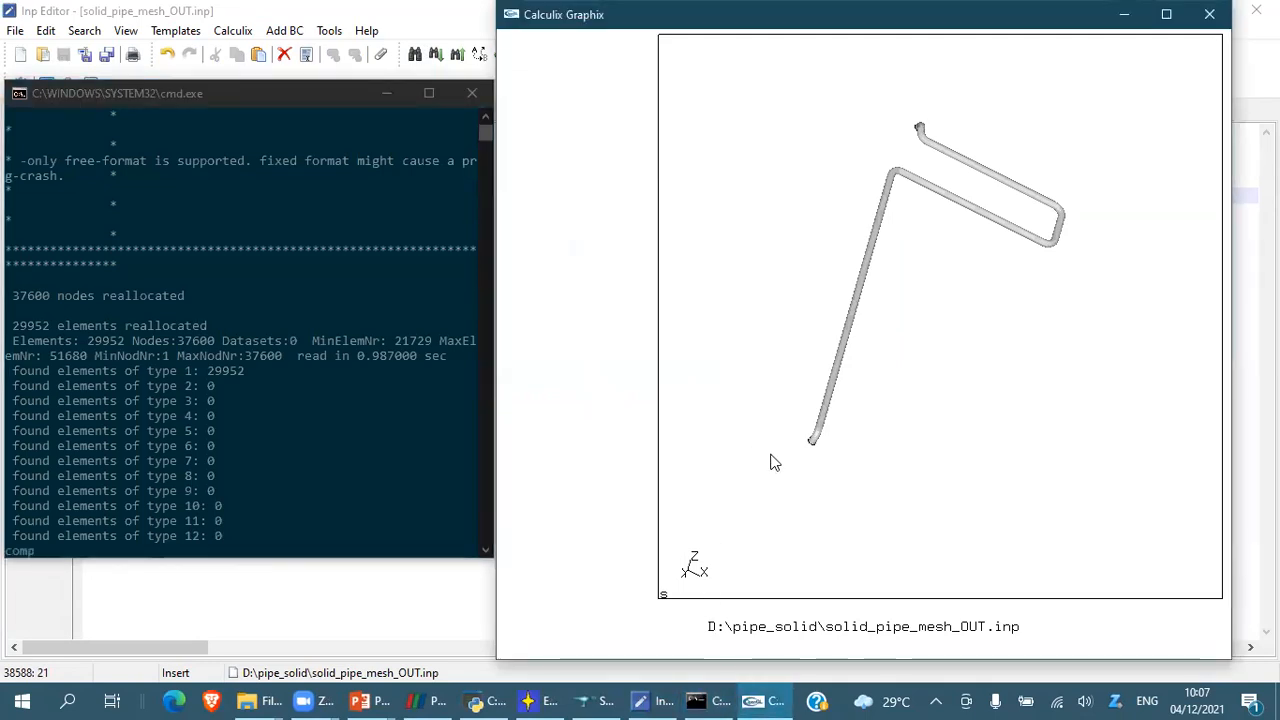
text( inner)
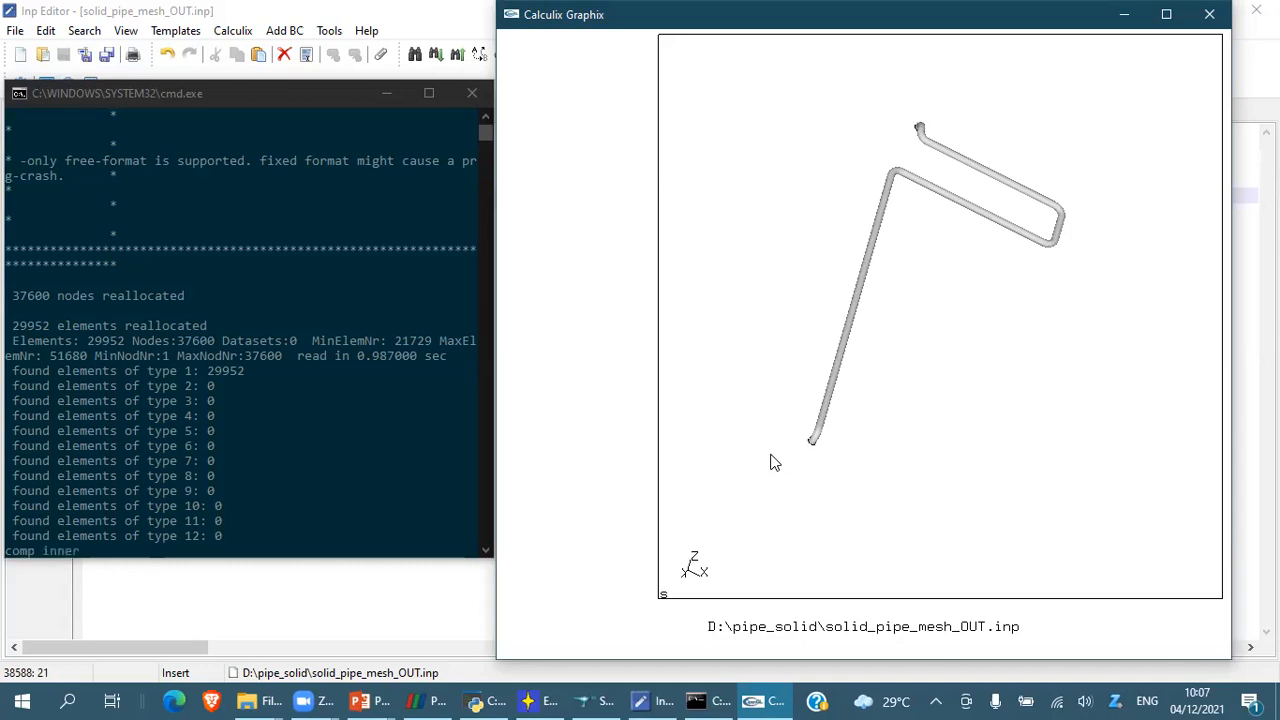
text( sur)
key(Return)
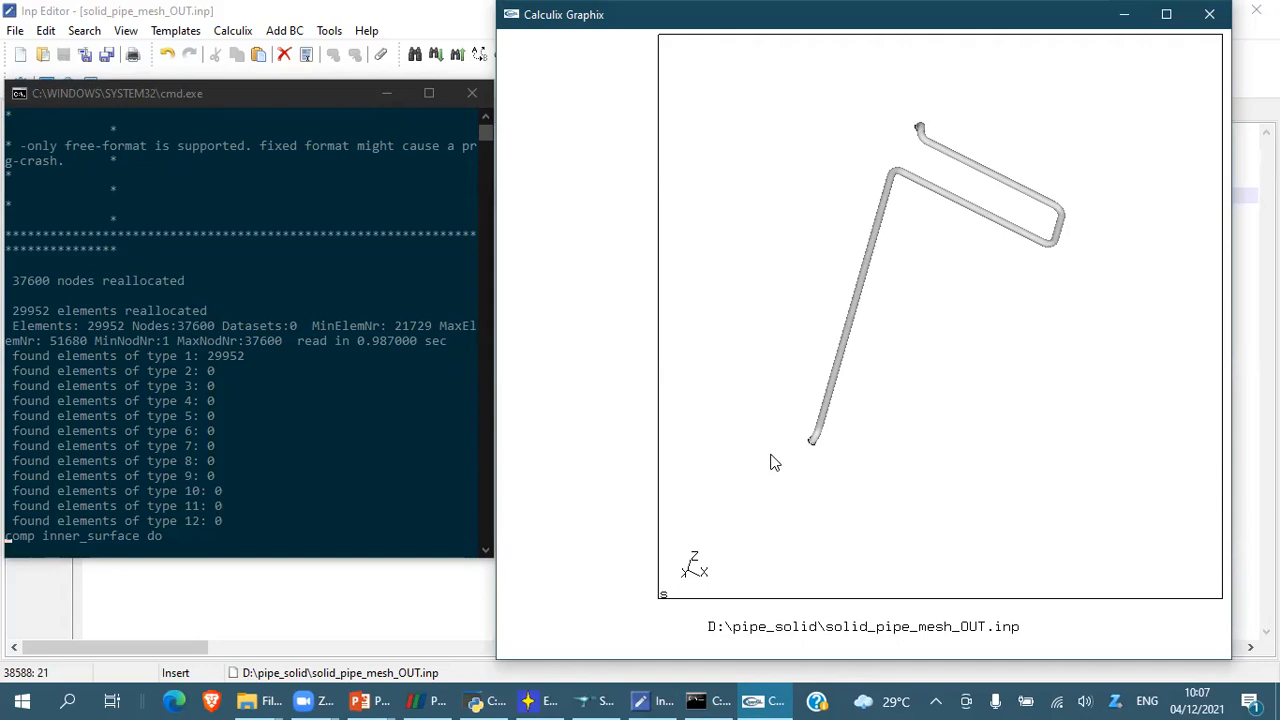
text(send inner_surface abq pres 8.15E+6)
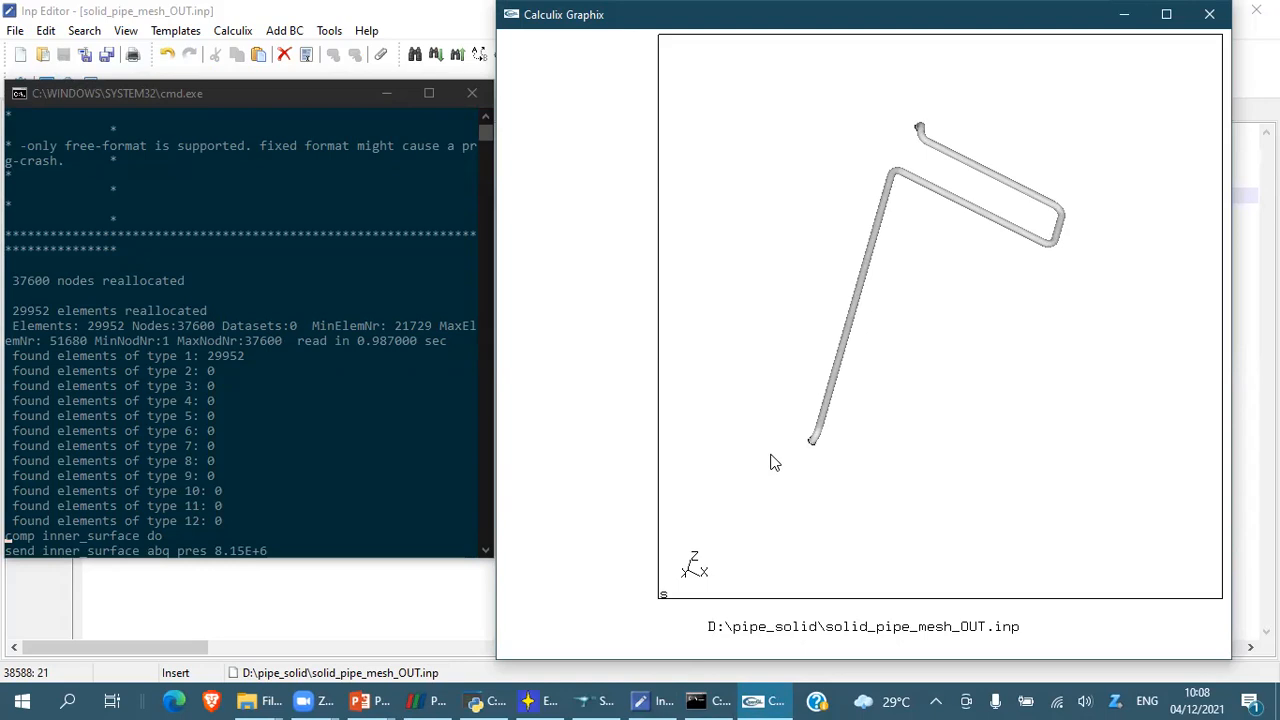
key(Return)
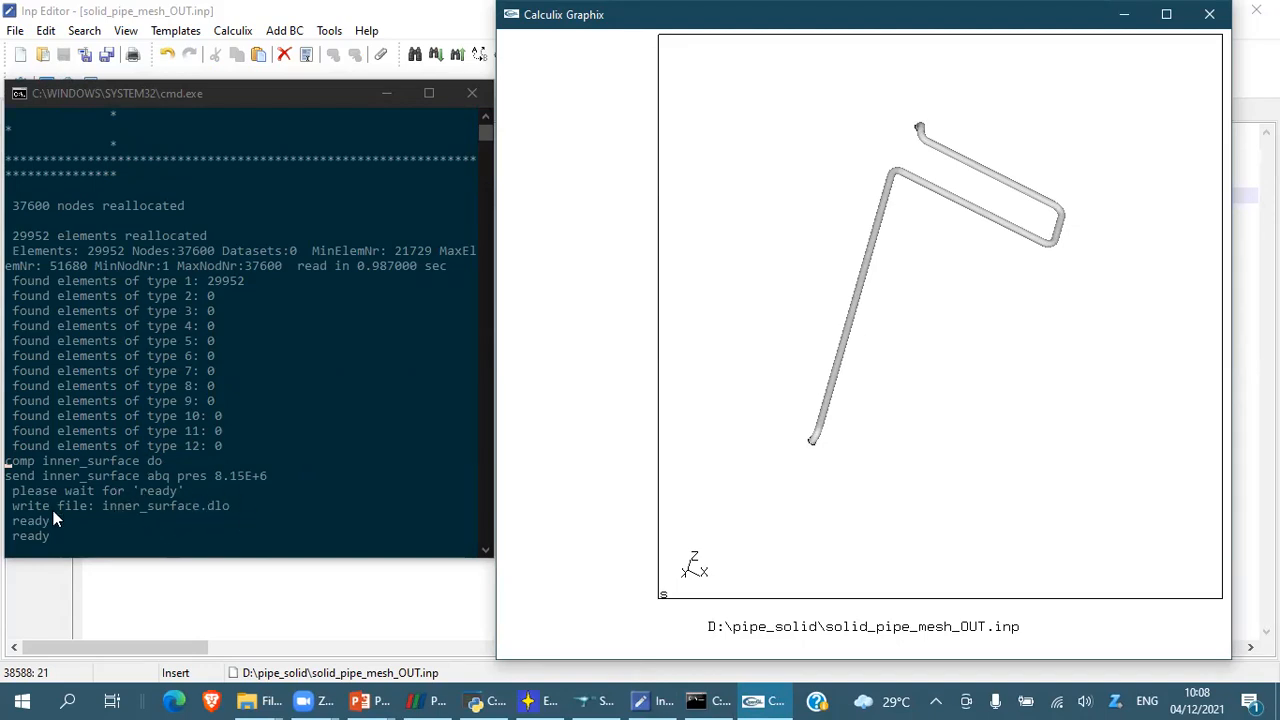
Create a new input file in Inp Editor and save it as solid_pipe in the pipe_solid folder
click(357, 603)
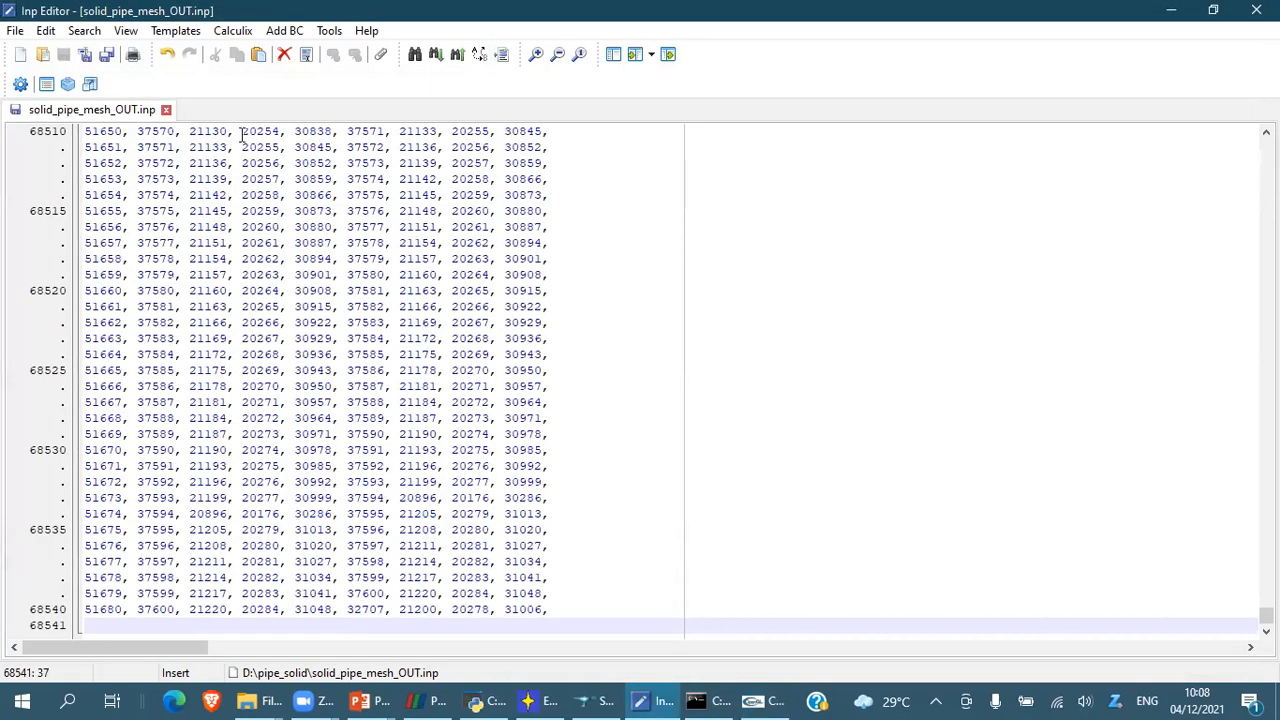
click(15, 30)
mouse_move(46, 30)
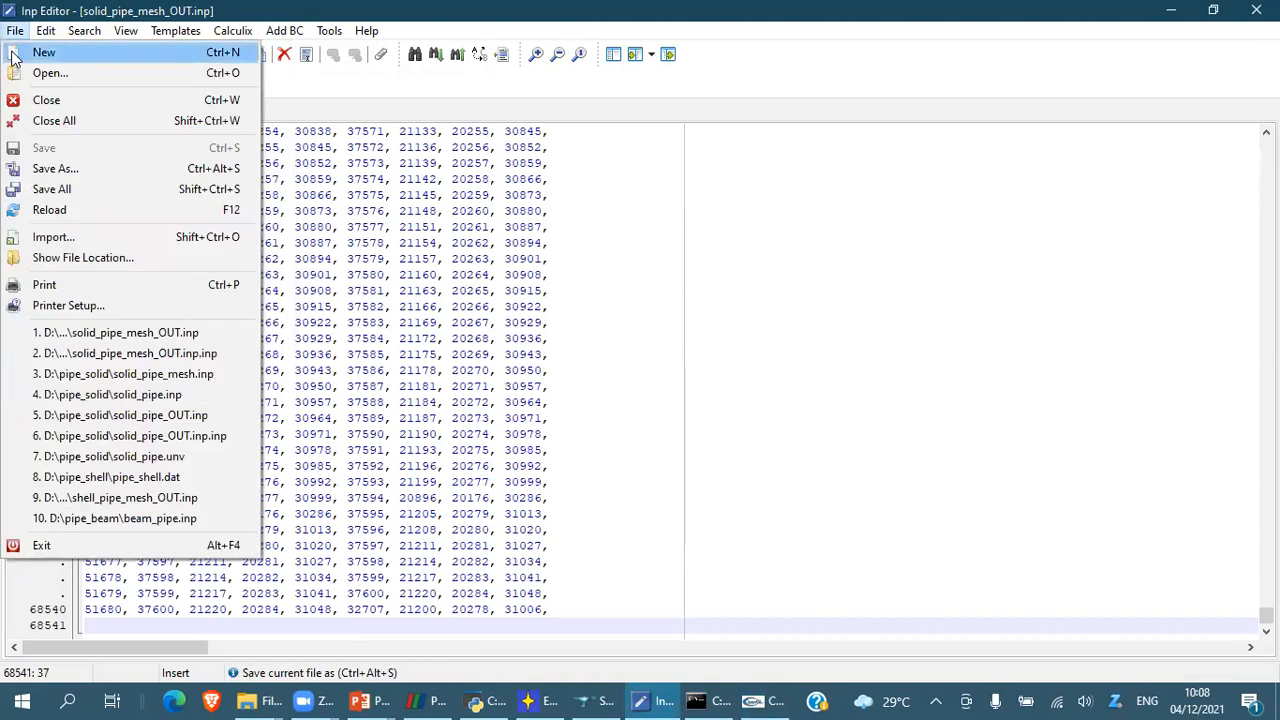
click(22, 52)
click(16, 31)
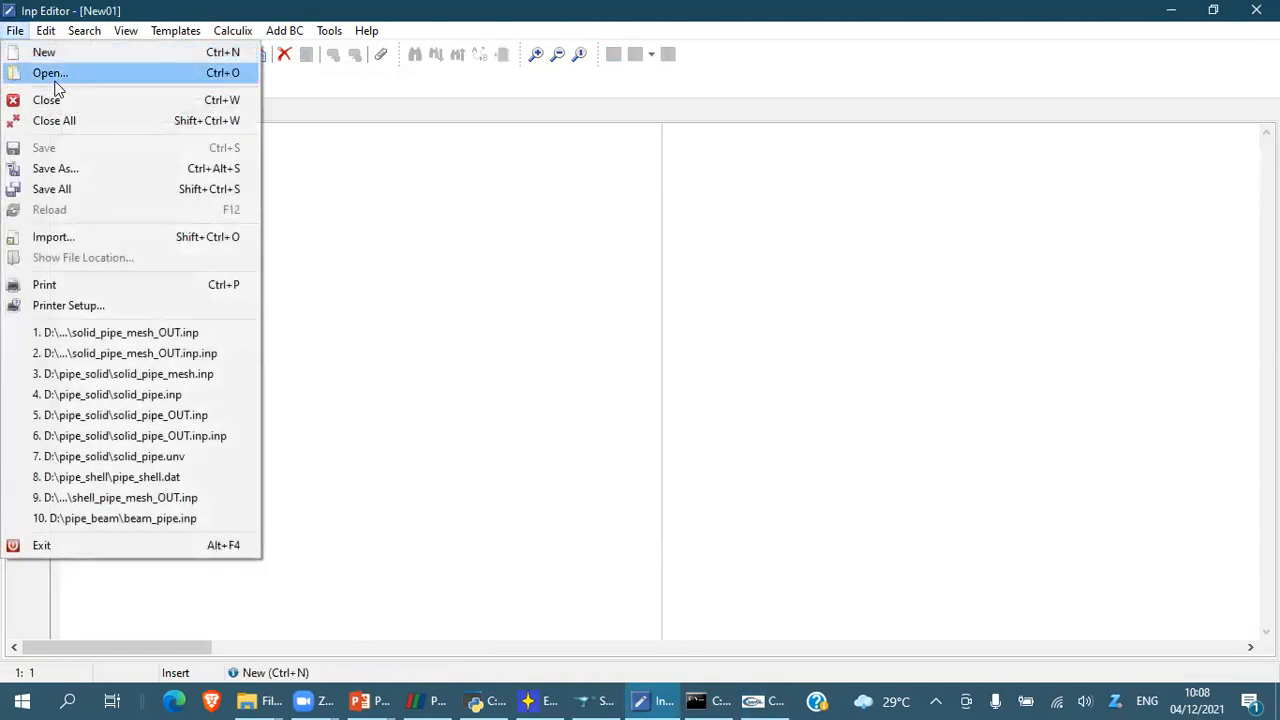
click(75, 166)
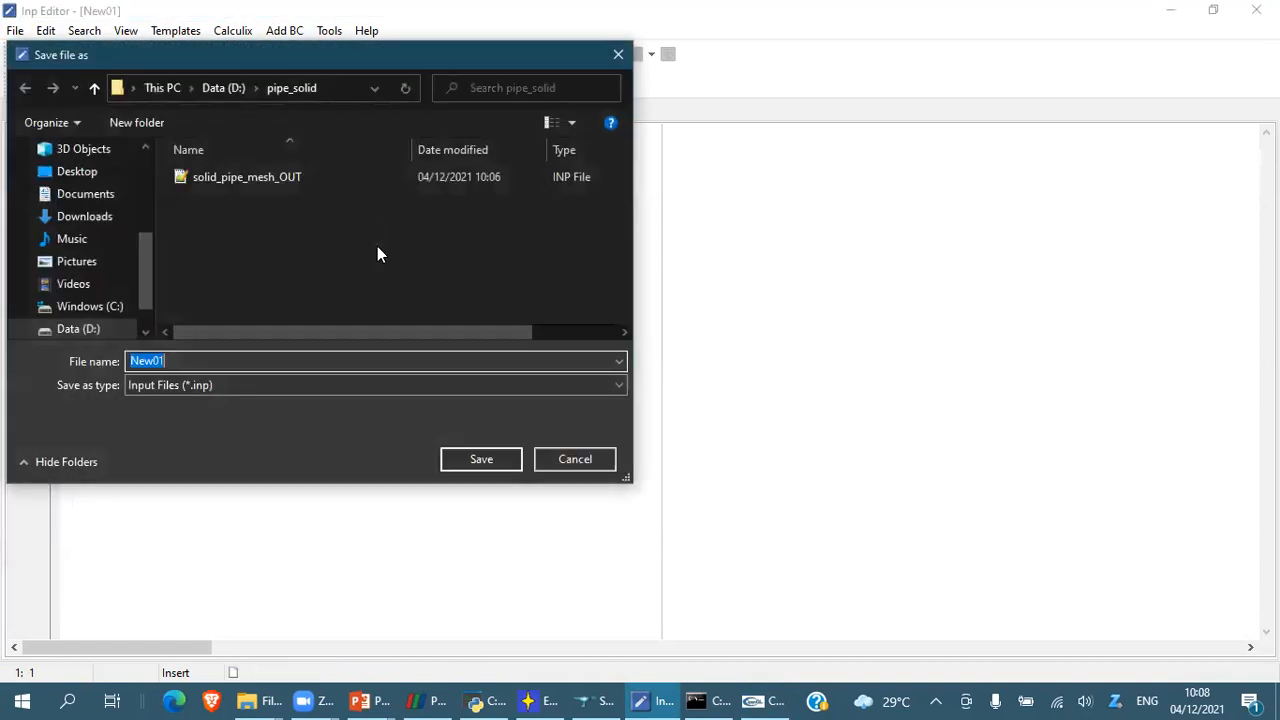
text(solid)
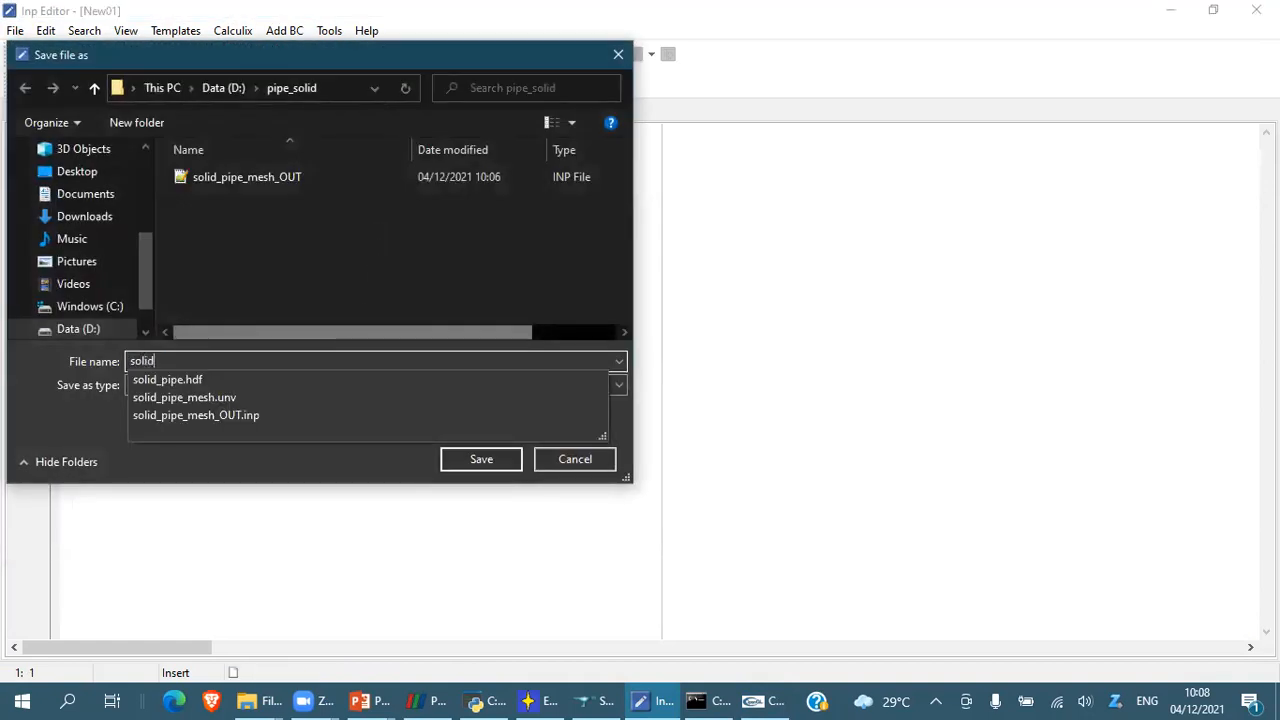
text(_pipe)
key(Return)
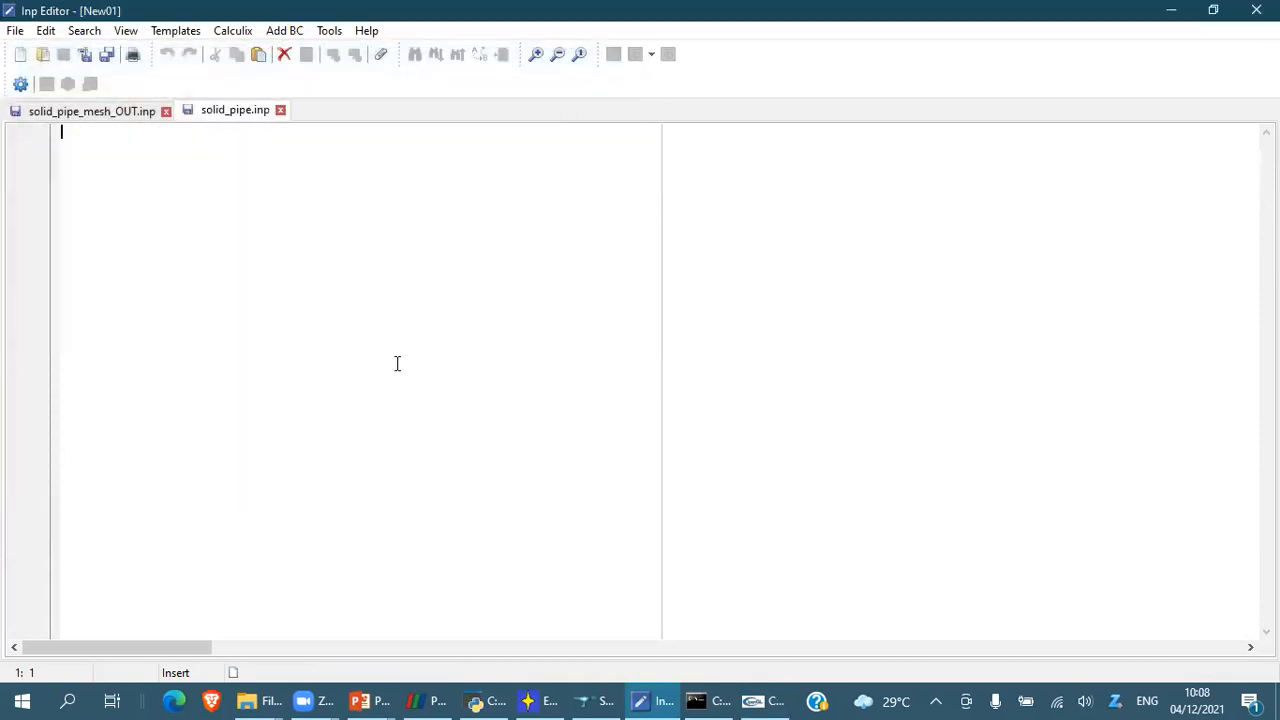
Open the existing pipe_shell.inp from the pipe_shell folder on drive D
click(15, 31)
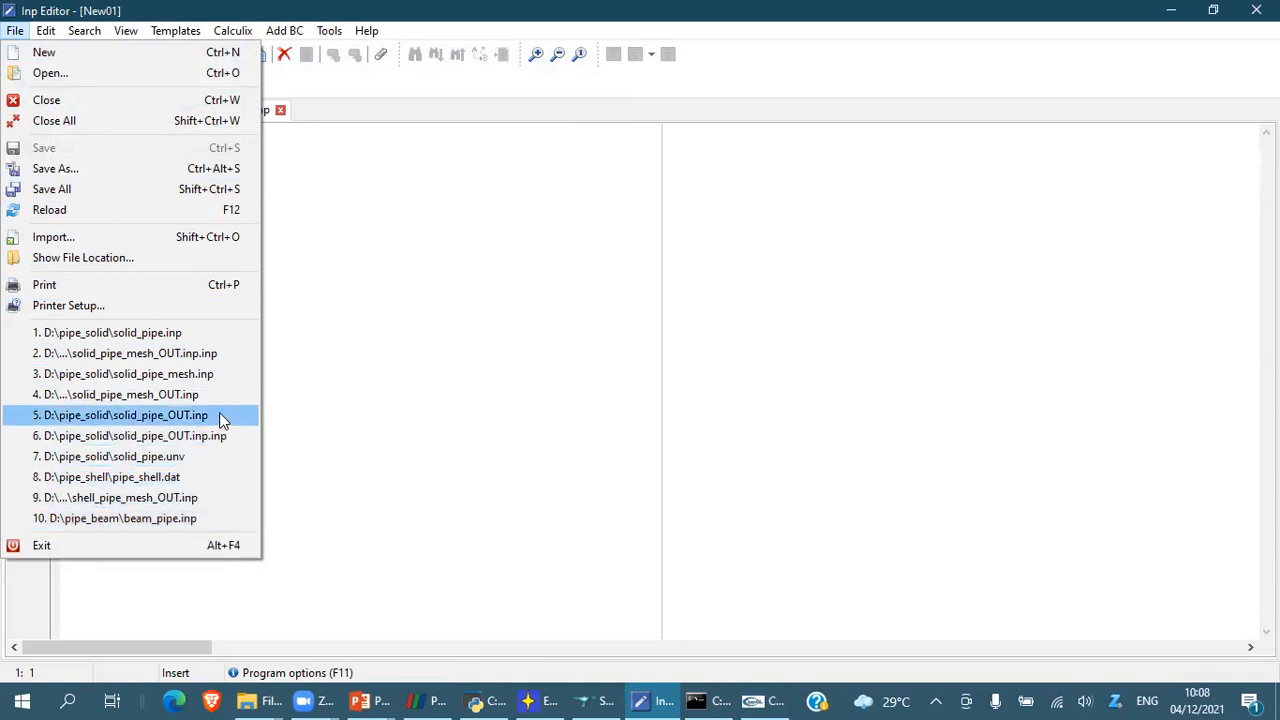
click(340, 228)
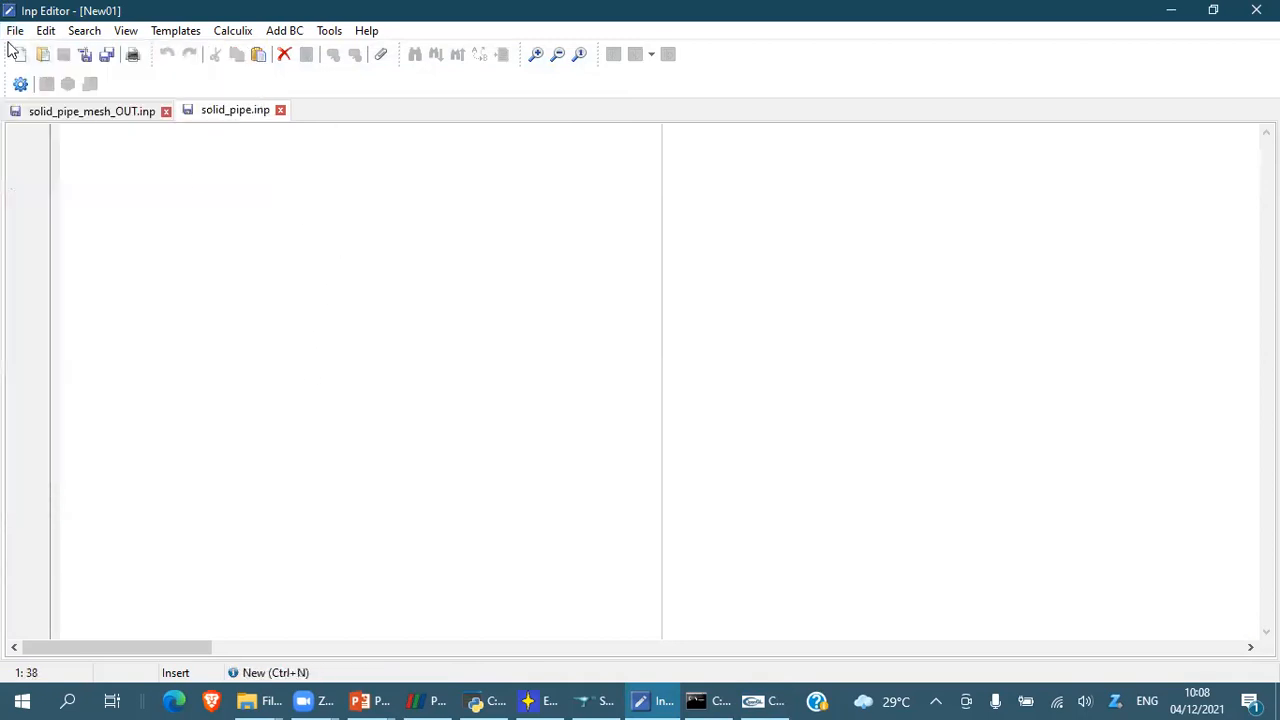
click(15, 30)
click(56, 78)
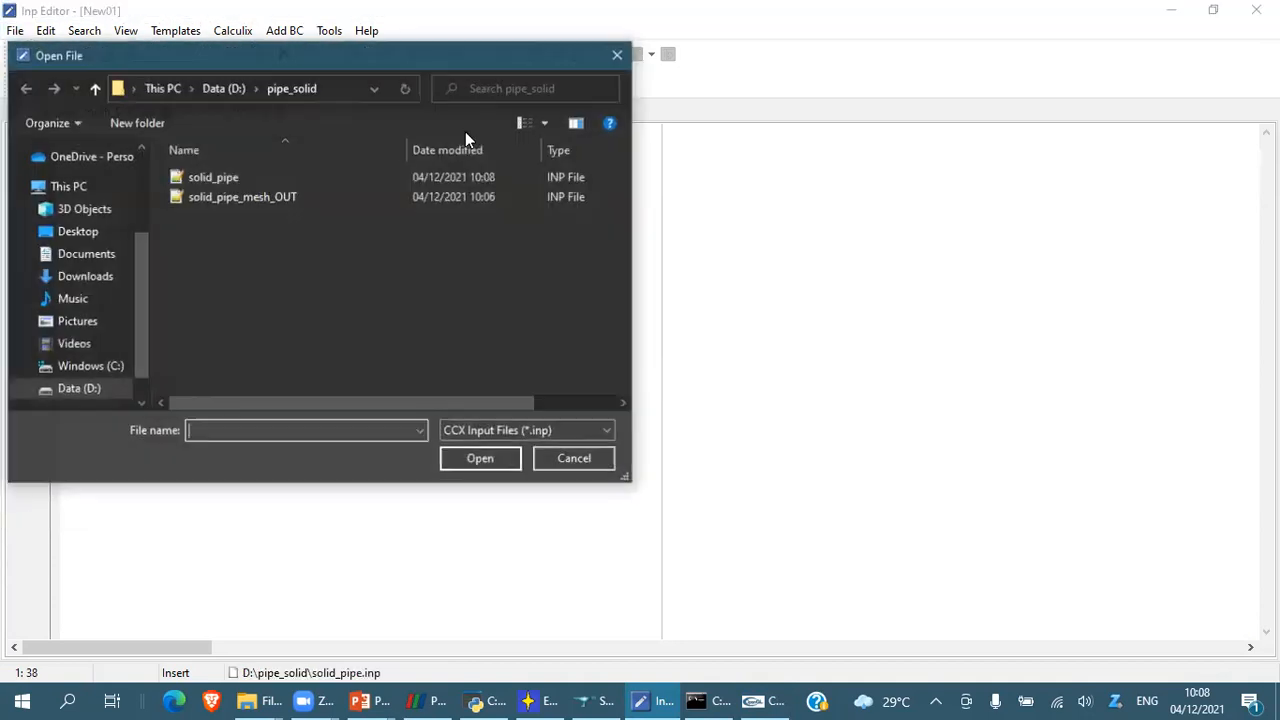
click(218, 87)
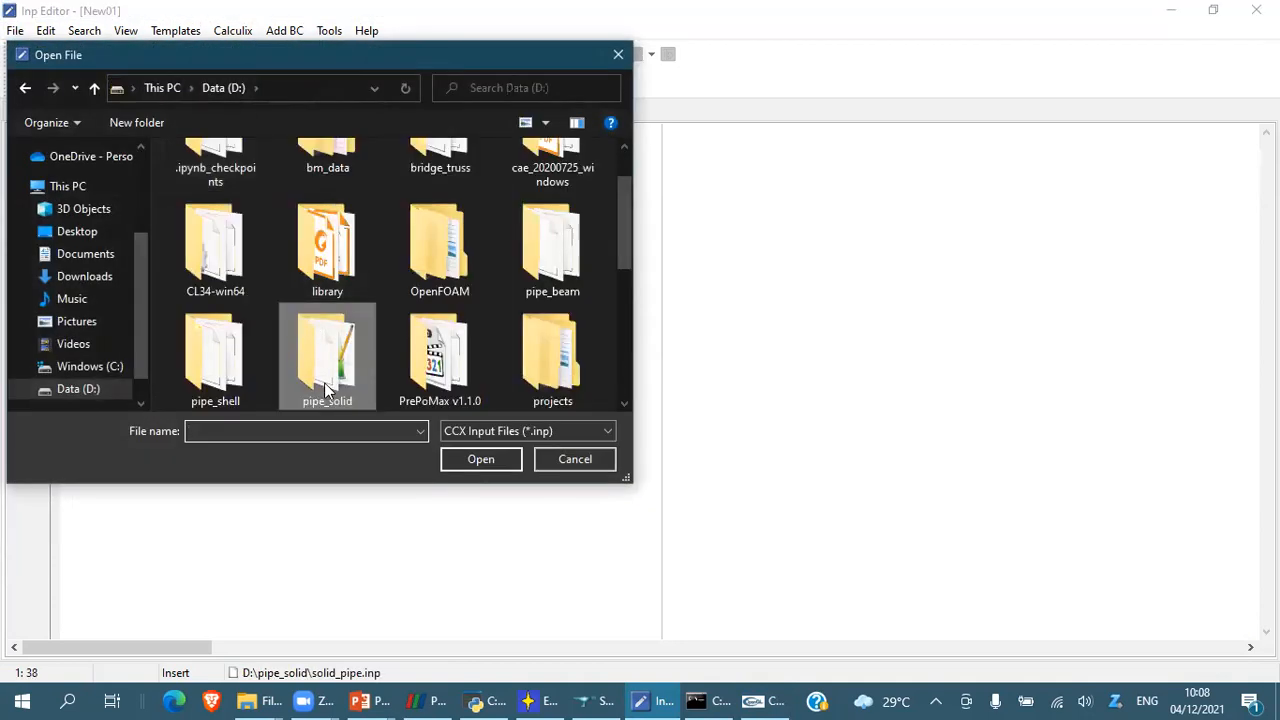
double_click(215, 360)
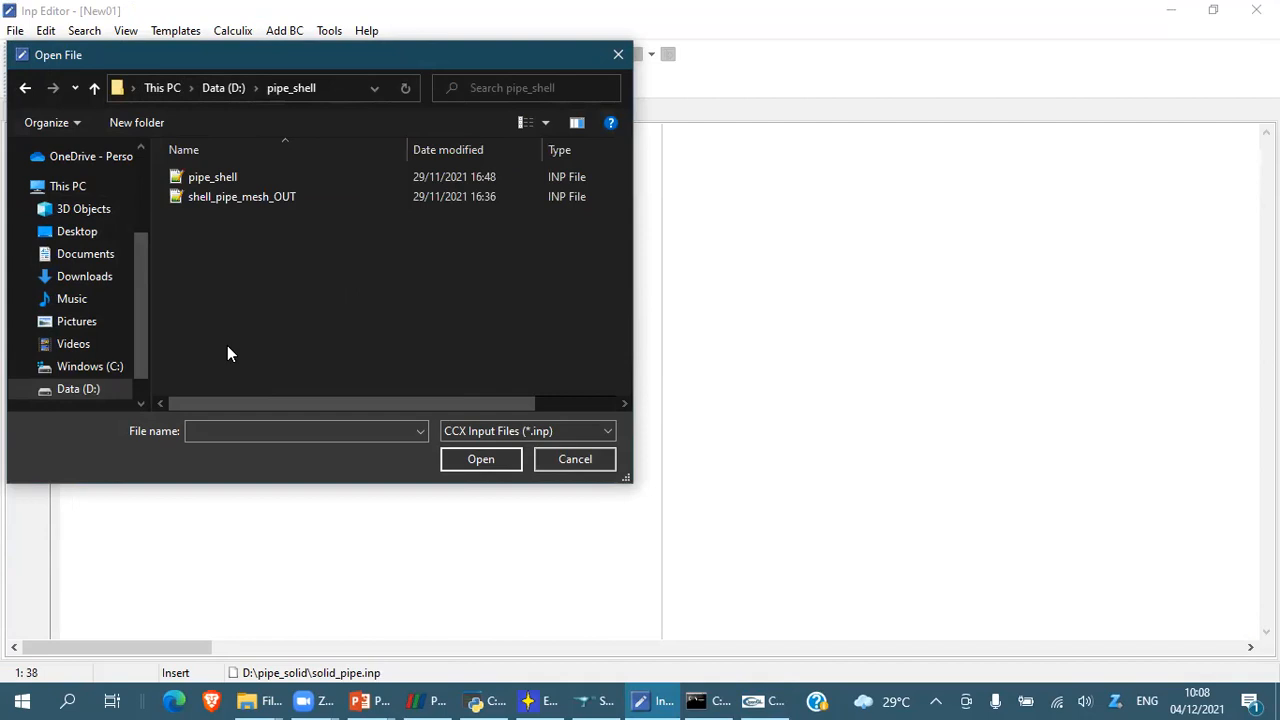
double_click(213, 177)
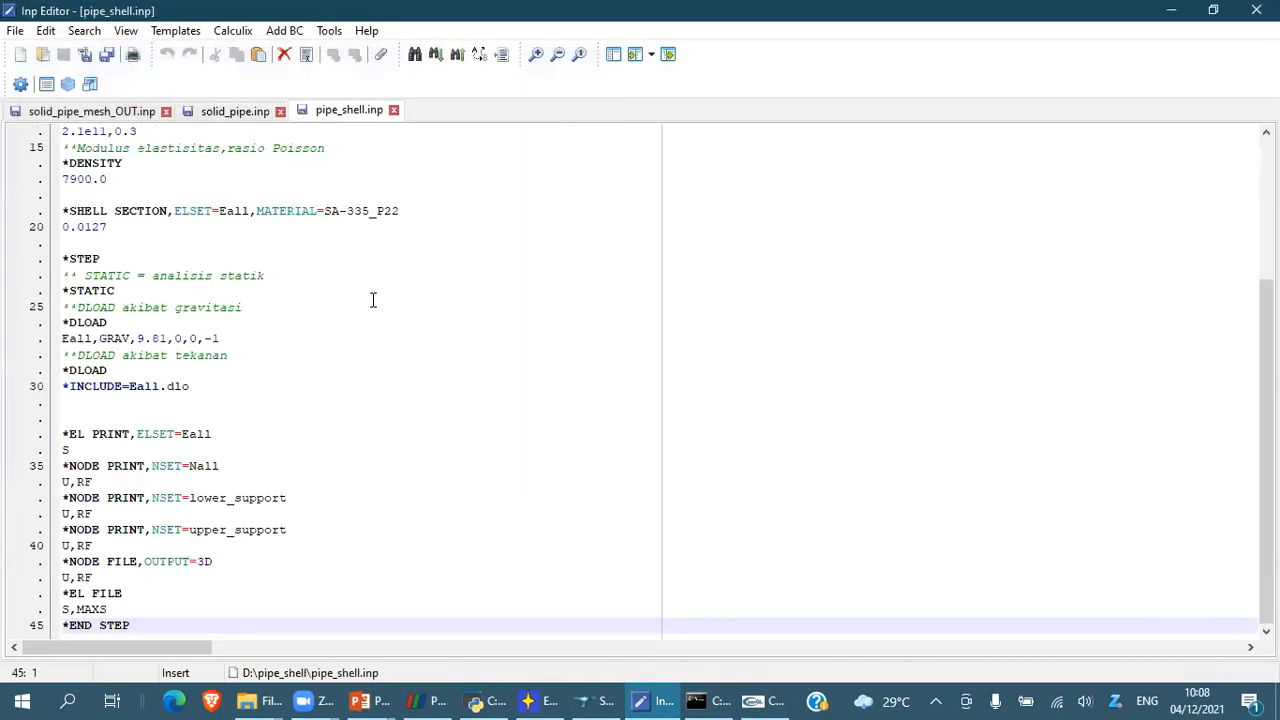
Copy the entire contents of pipe_shell.inp into the empty solid_pipe.inp
scroll(194, 378, up, 4)
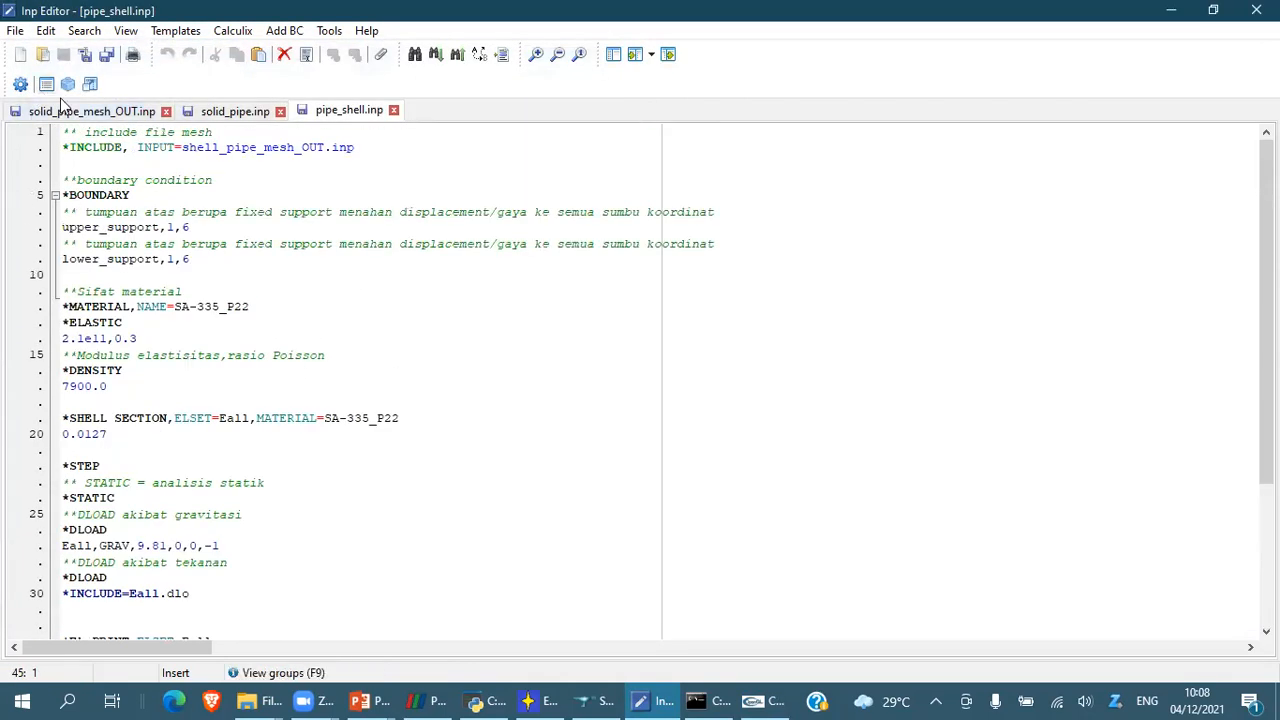
drag(62, 131, 292, 668)
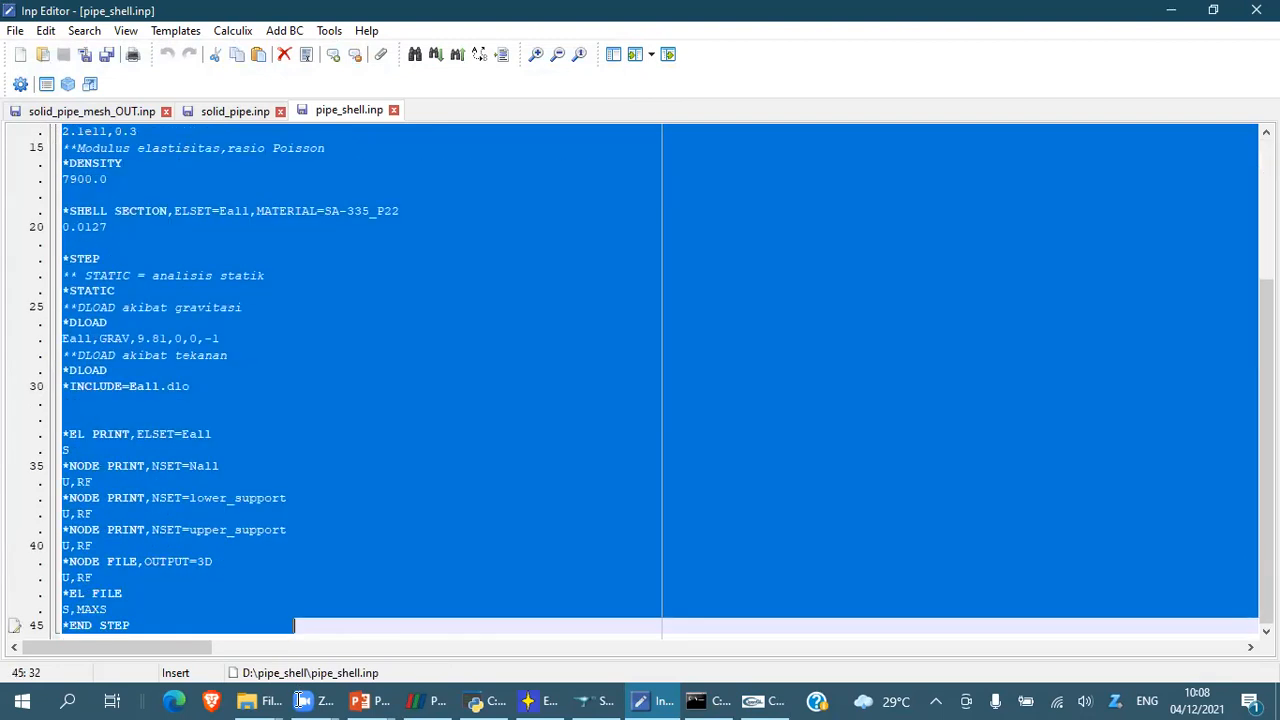
key(Delete)
click(222, 115)
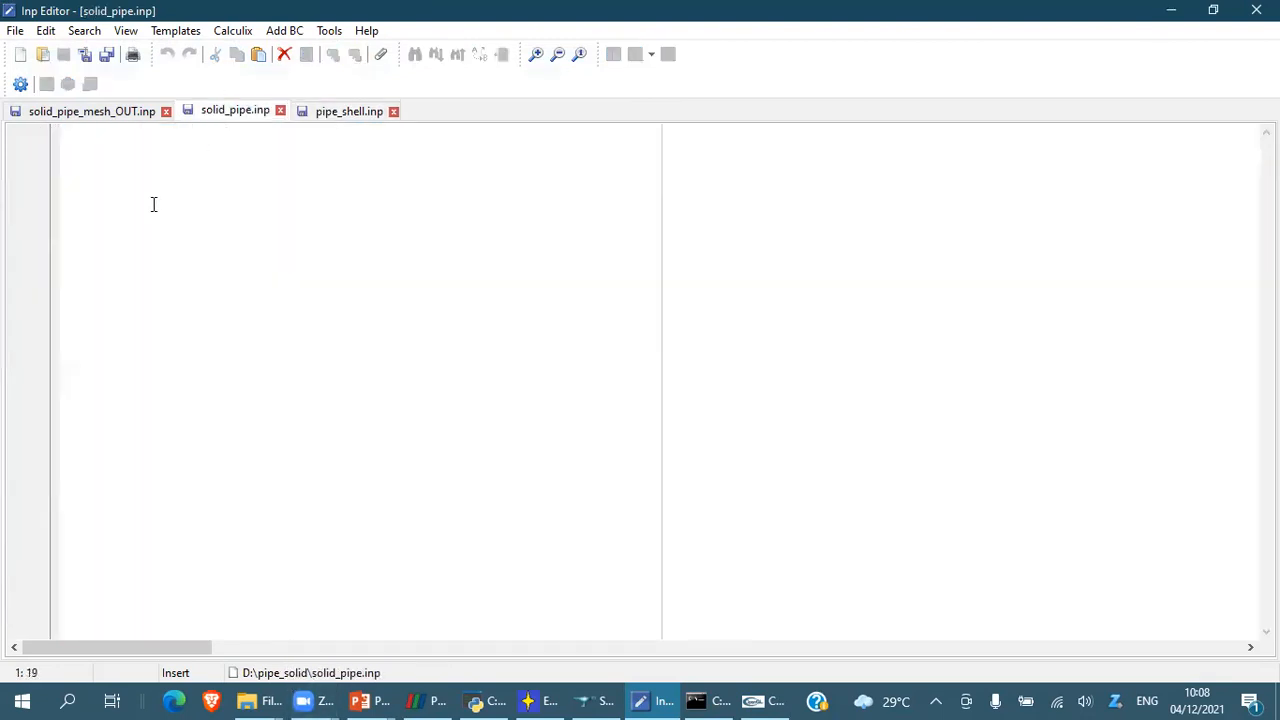
key(Home)
key(ctrl+v)
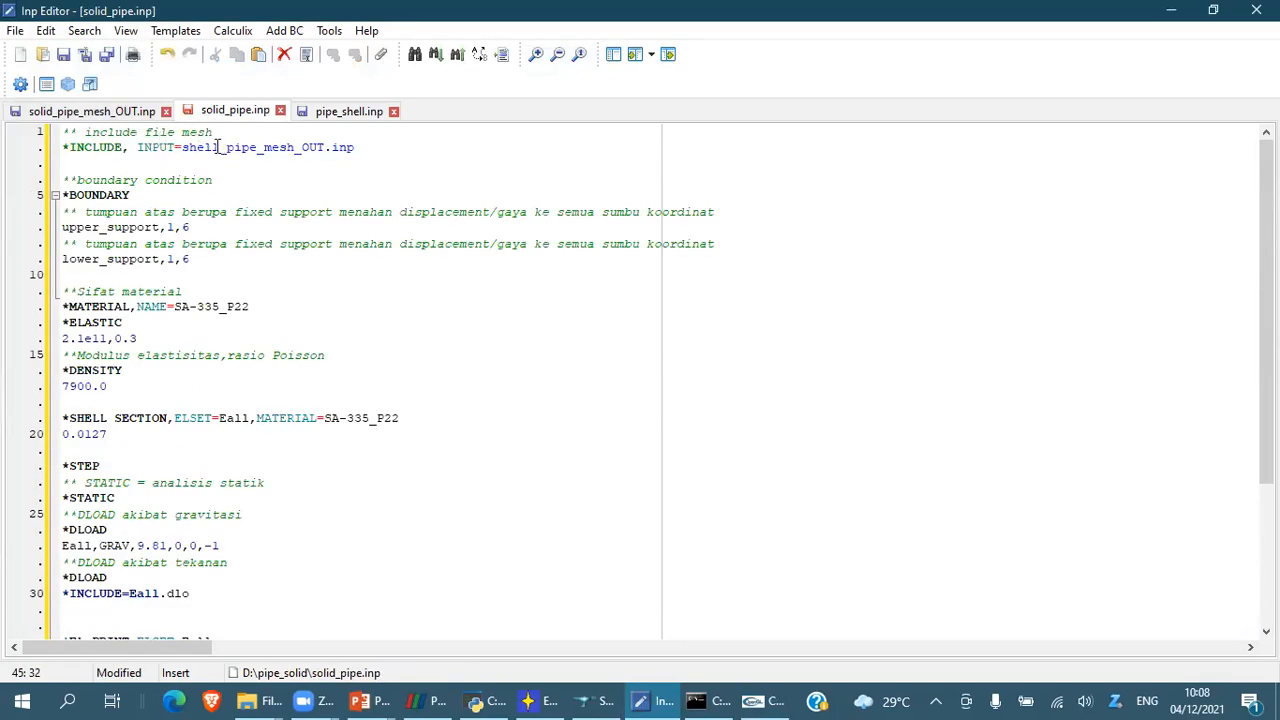
Change the included mesh file name in solid_pipe.inp to solid_pipe_mesh_OUT.inp
click(219, 147)
key(BackSpace)
key(BackSpace)
key(BackSpace)
key(BackSpace)
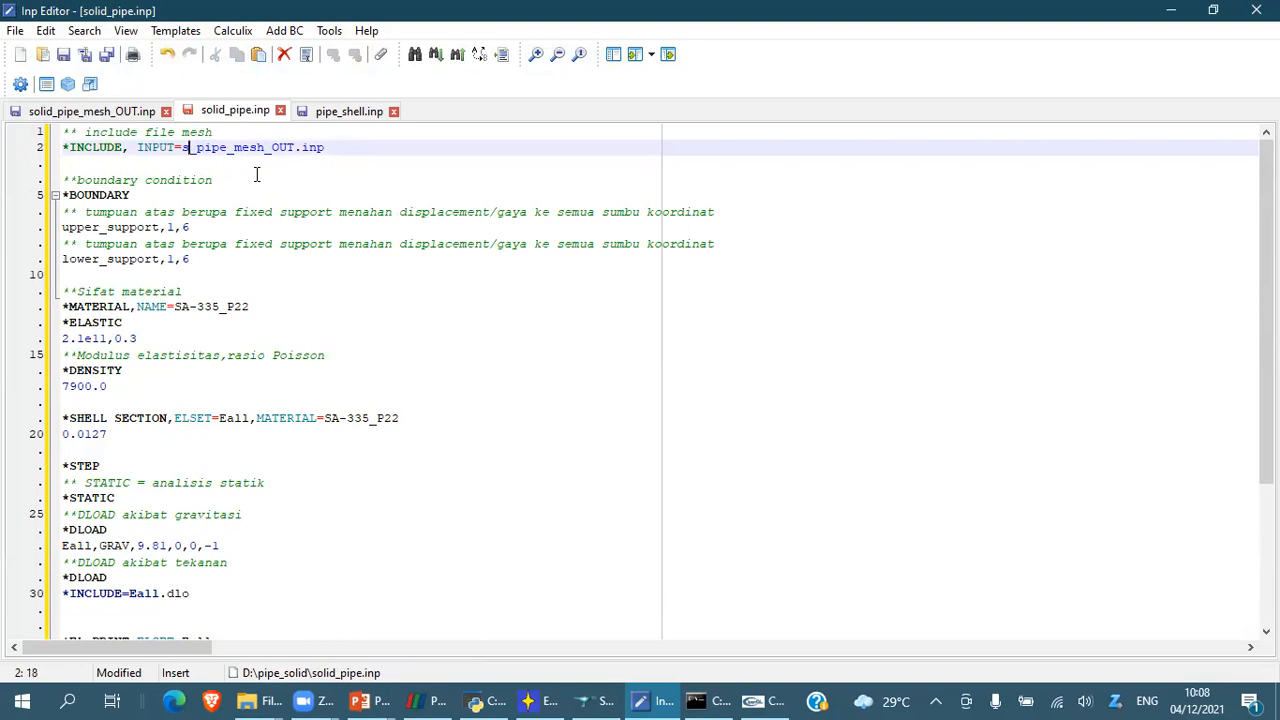
text(olid)
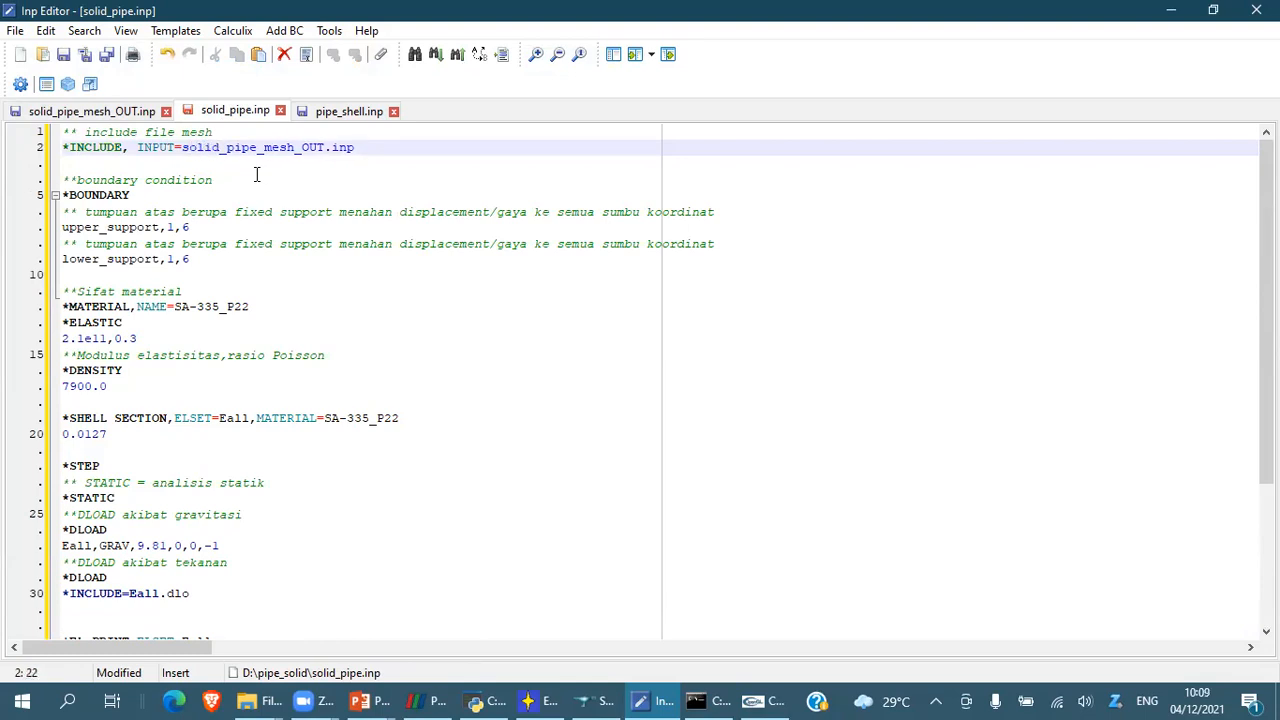
Review the upper_support and lower_support constraint lines in the boundary block
key(Down)
key(Down)
key(Down)
key(Down)
key(Down)
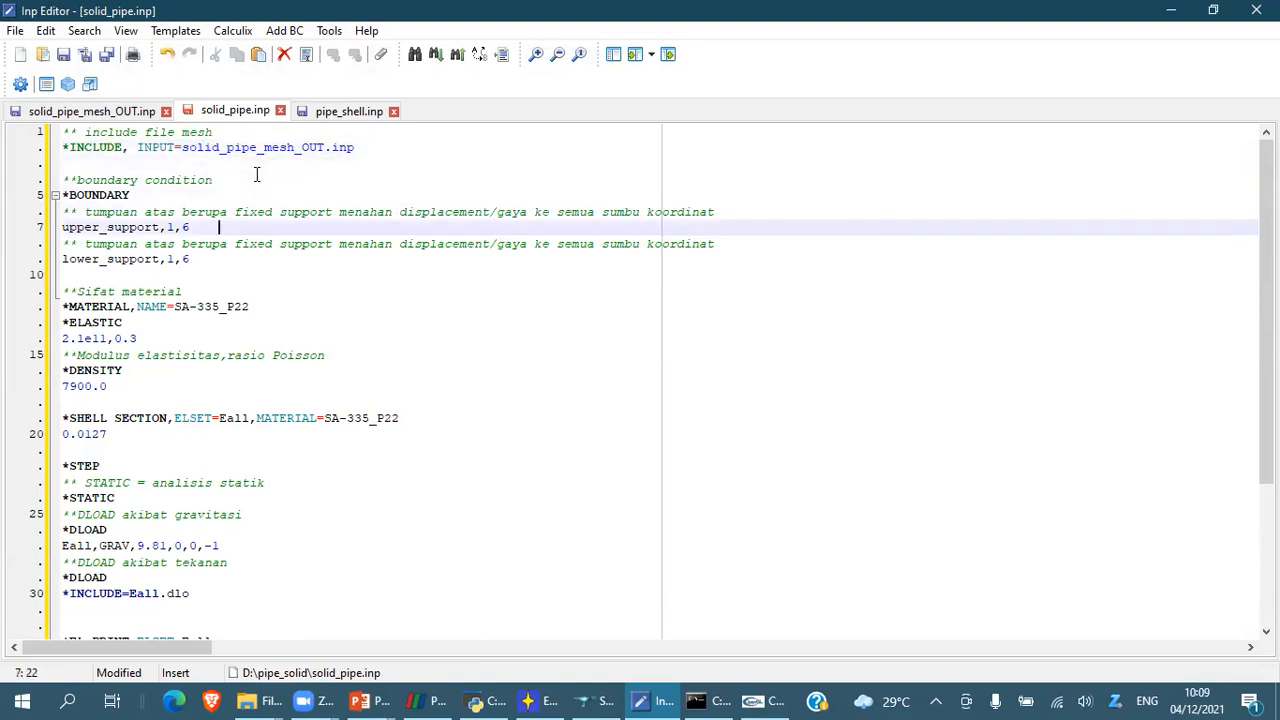
key(Left)
key(Left)
key(Left)
key(Left)
key(Down)
key(Down)
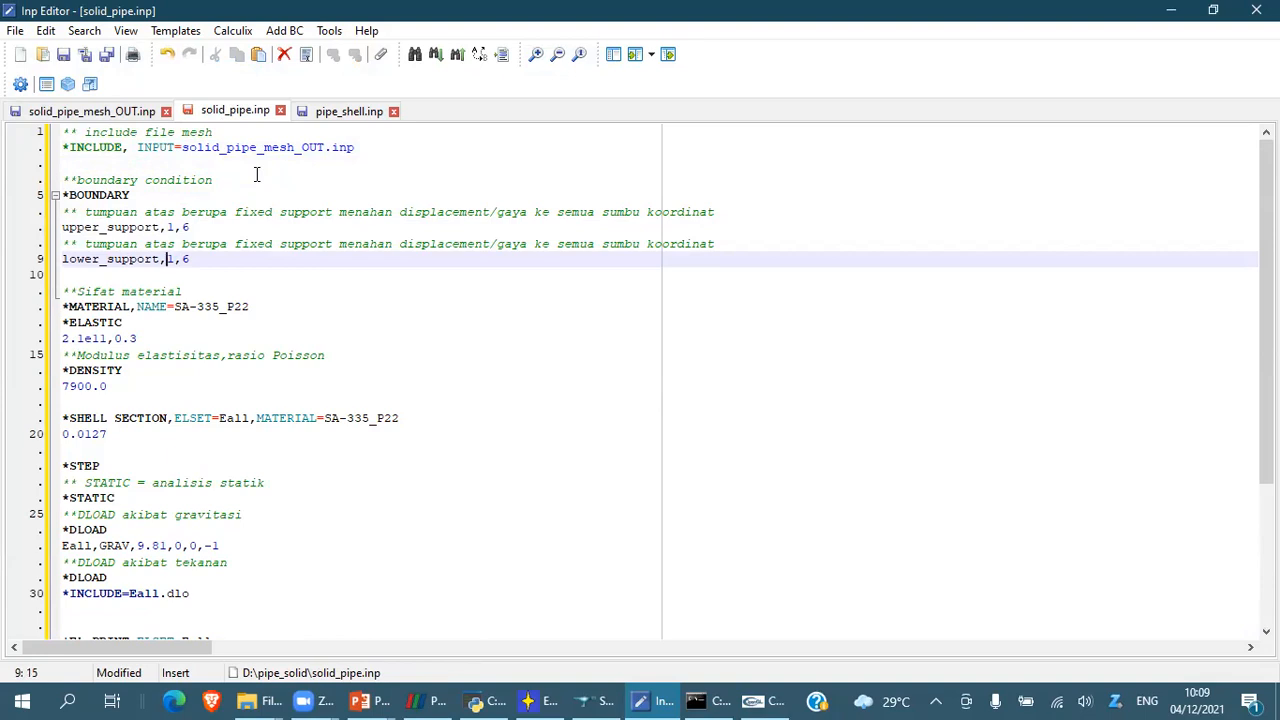
Change the section keyword for Eall from SHELL SECTION to SOLID SECTION
key(Down)
key(Down)
key(Down)
key(Down)
key(Down)
key(Down)
key(Down)
key(Down)
key(Down)
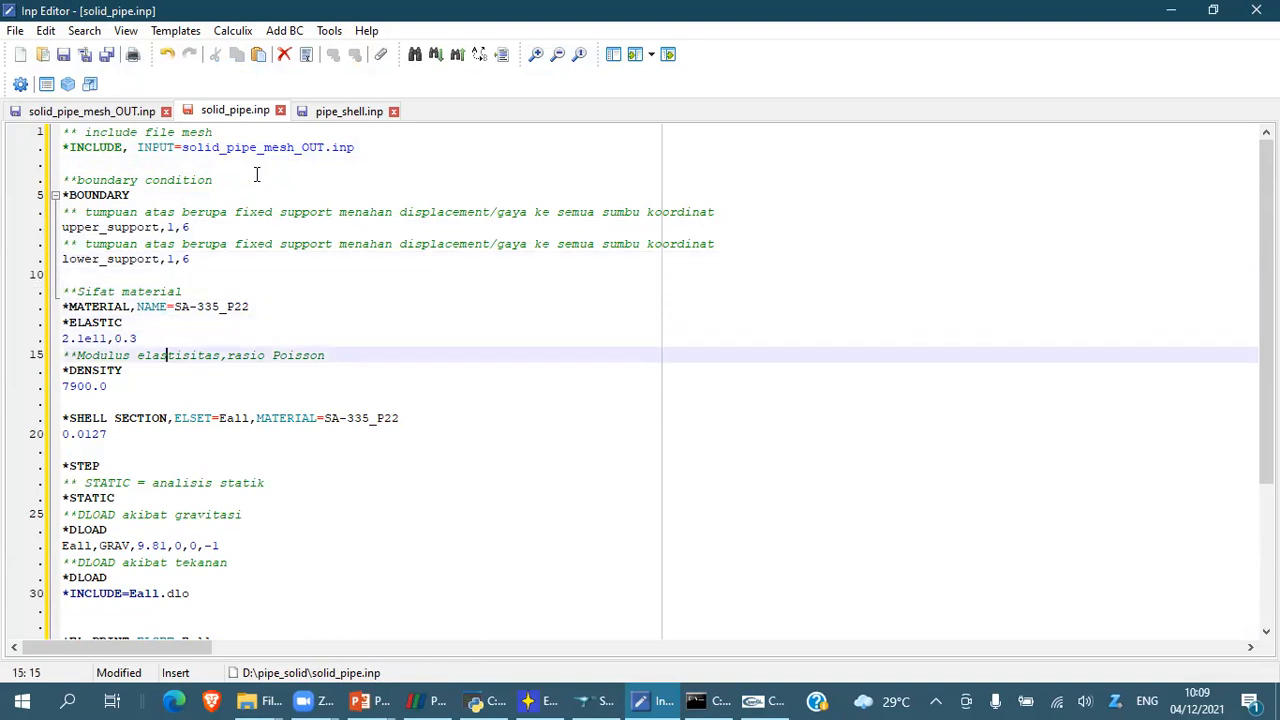
key(Down)
key(Down)
key(Up)
key(Left)
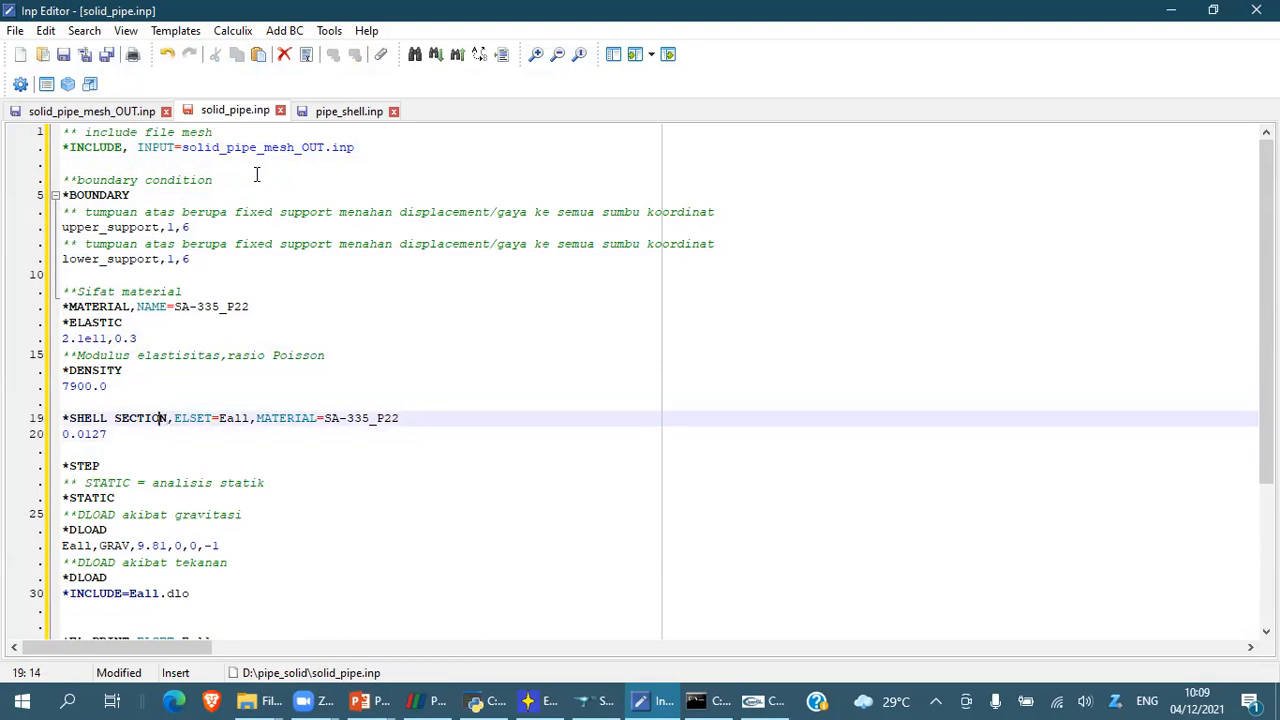
key(BackSpace)
key(BackSpace)
key(BackSpace)
key(BackSpace)
key(BackSpace)
text(SOLID)
key(Down)
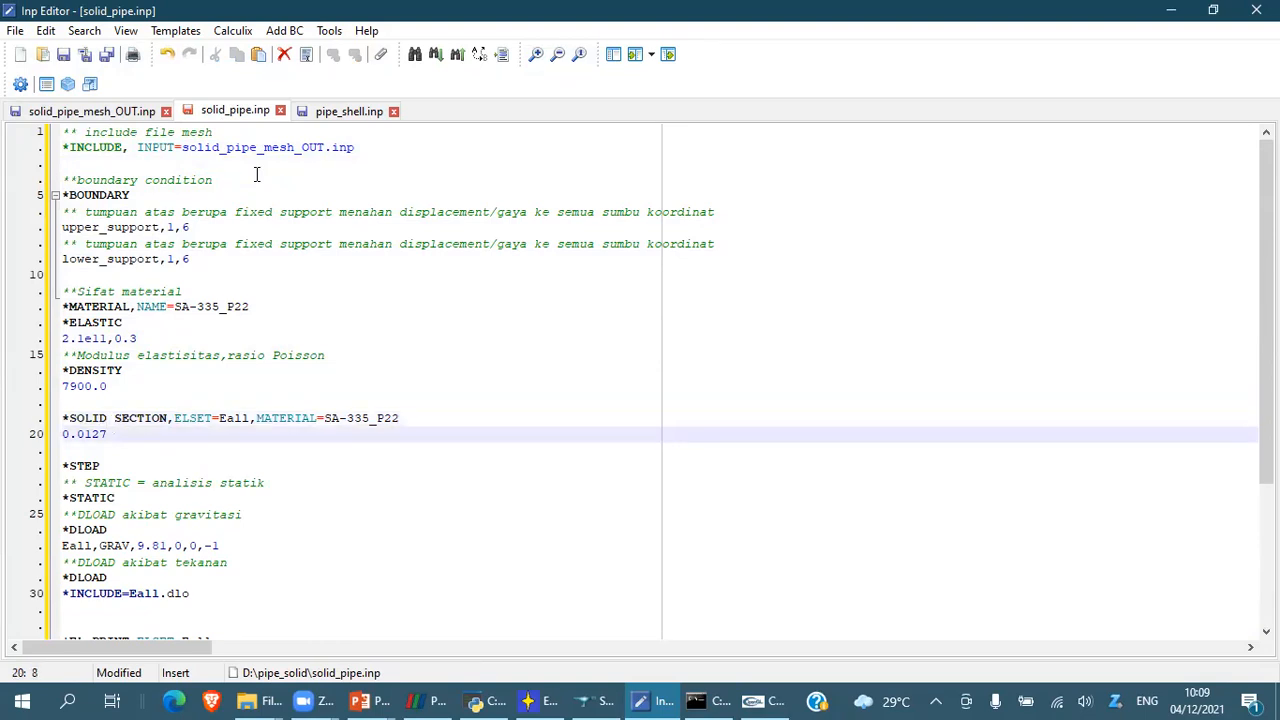
Delete the 0.0127 thickness line beneath the SOLID SECTION definition
key(Up)
key(Right)
key(Right)
key(Right)
key(Right)
key(Right)
key(Right)
key(Right)
key(Right)
key(Right)
key(Right)
key(Right)
key(Right)
key(Right)
key(Right)
key(Right)
key(Right)
key(Right)
key(Down)
key(shift+Home)
key(BackSpace)
key(BackSpace)
Review the gravity DLOAD definition for Eall in the static step
key(Down)
key(Down)
key(Down)
key(Down)
key(Down)
key(Down)
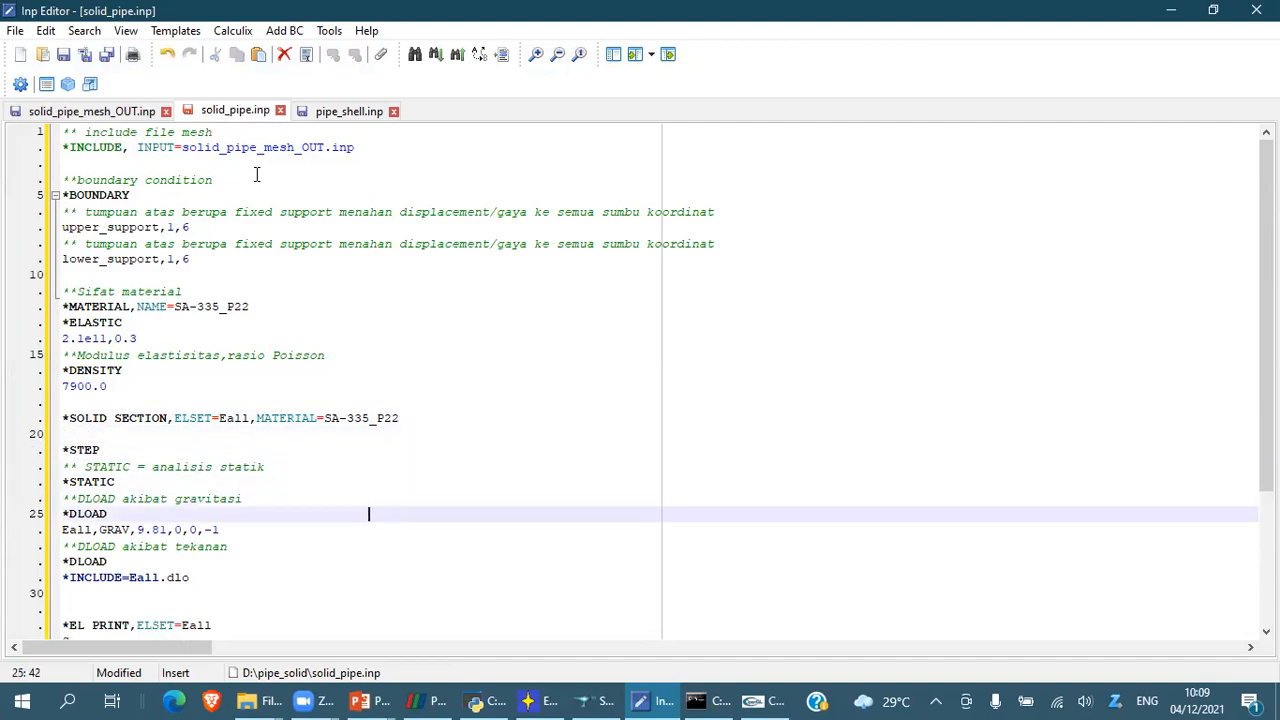
key(Left)
key(Left)
key(Left)
key(Left)
key(Left)
key(Left)
key(Left)
key(Left)
key(Left)
key(Left)
key(Left)
key(Left)
key(Left)
key(Down)
key(Right)
key(Right)
key(Right)
key(Right)
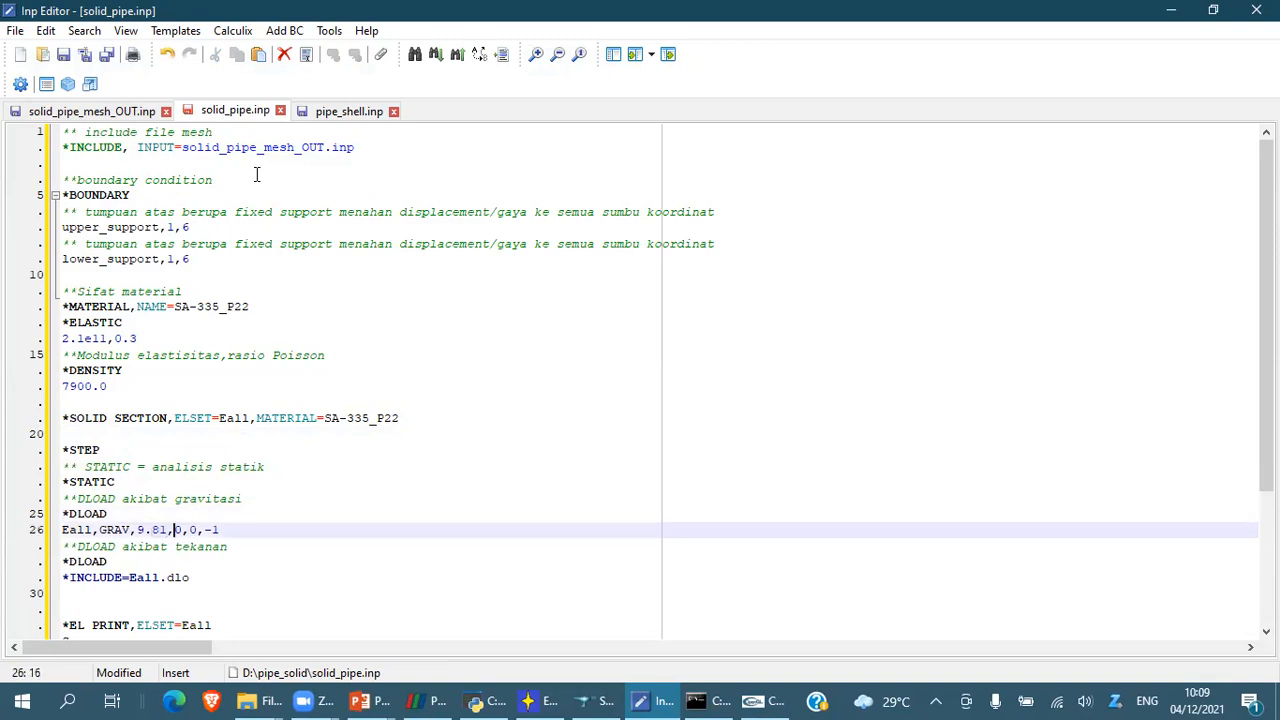
Change the pressure DLOAD include file from Eall.dlo to inner_surface.dlo and save solid_pipe.inp
key(Right)
key(Right)
key(Right)
key(Down)
key(Down)
key(Down)
key(Left)
key(Left)
key(Left)
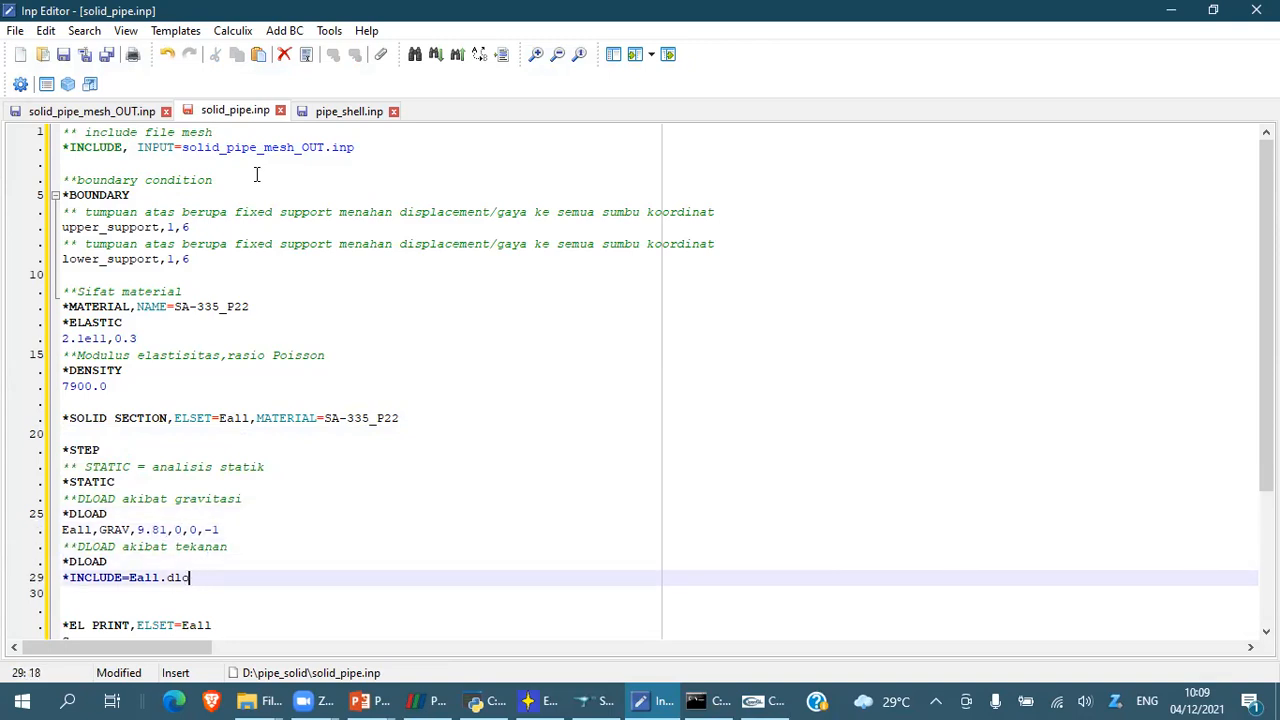
key(BackSpace)
key(BackSpace)
key(BackSpace)
key(BackSpace)
text(inner_surface)
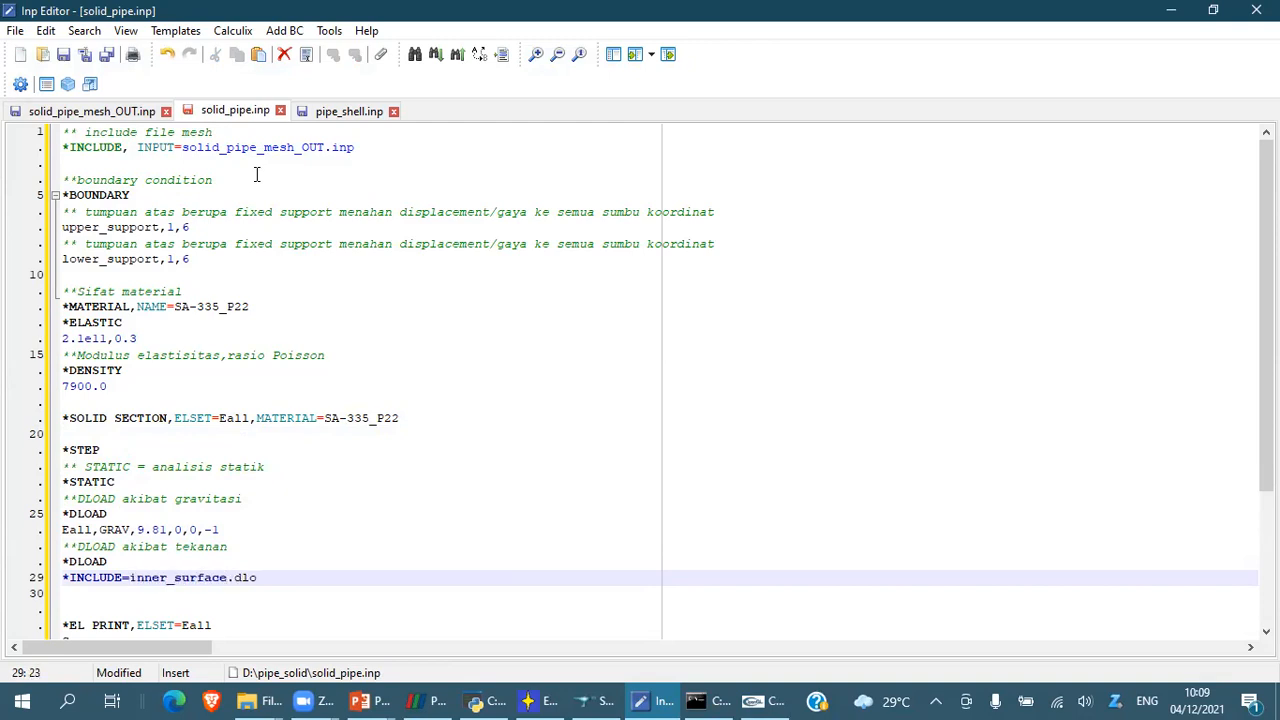
scroll(140, 290, down, 3)
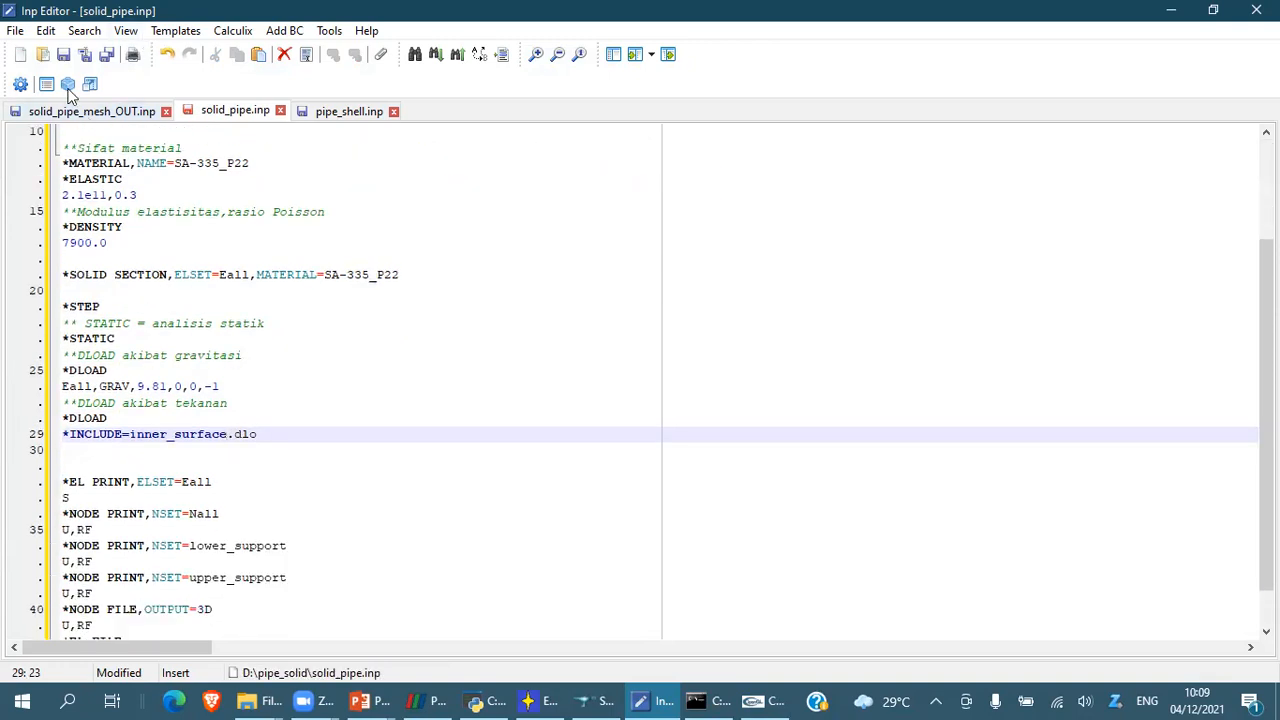
click(63, 54)
scroll(350, 320, down, 1)
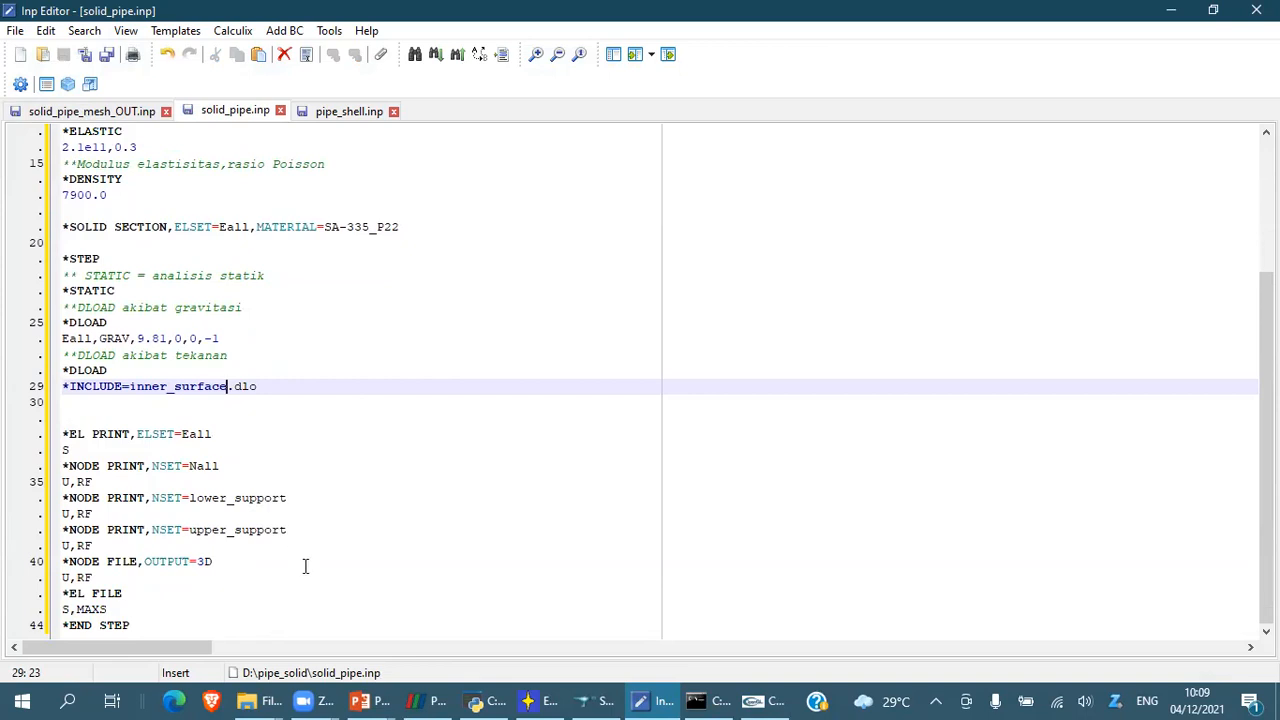
Switch to the CalculiX Launcher and set the selected file to D:\pipe_solid\solid_pipe.inp
click(540, 700)
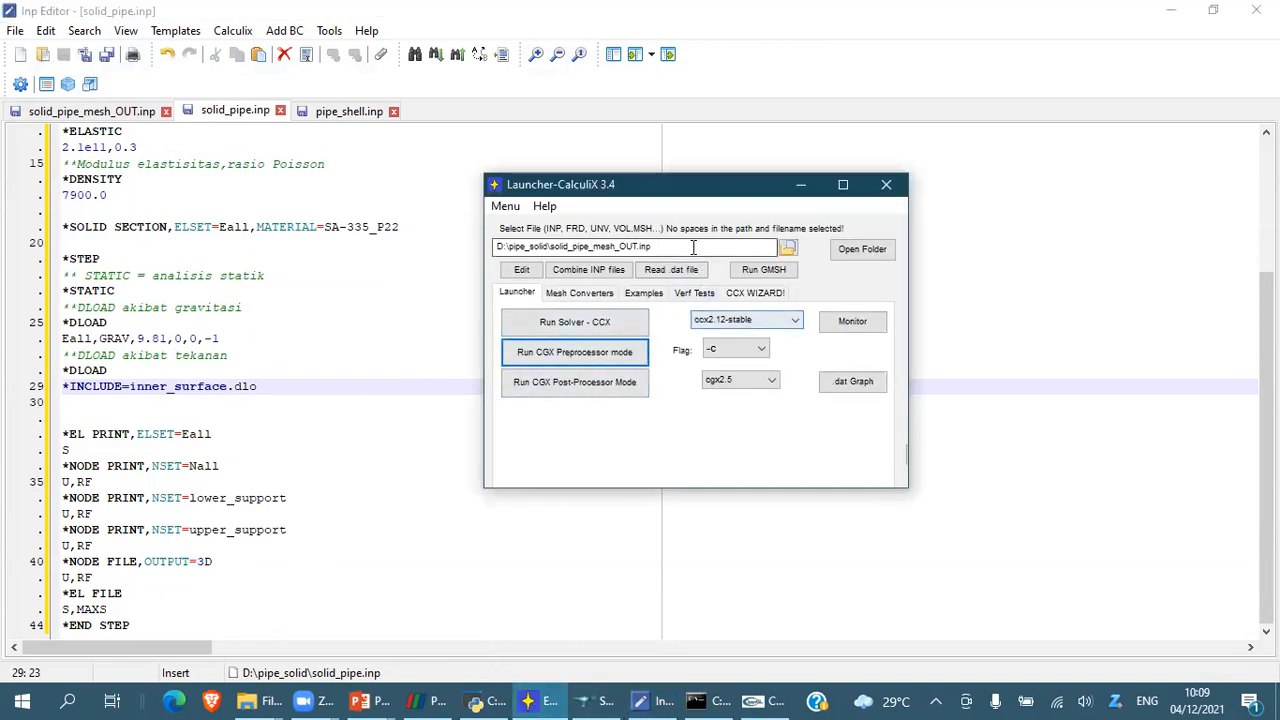
click(639, 246)
key(BackSpace)
key(BackSpace)
key(BackSpace)
key(BackSpace)
key(BackSpace)
key(BackSpace)
key(BackSpace)
key(BackSpace)
key(BackSpace)
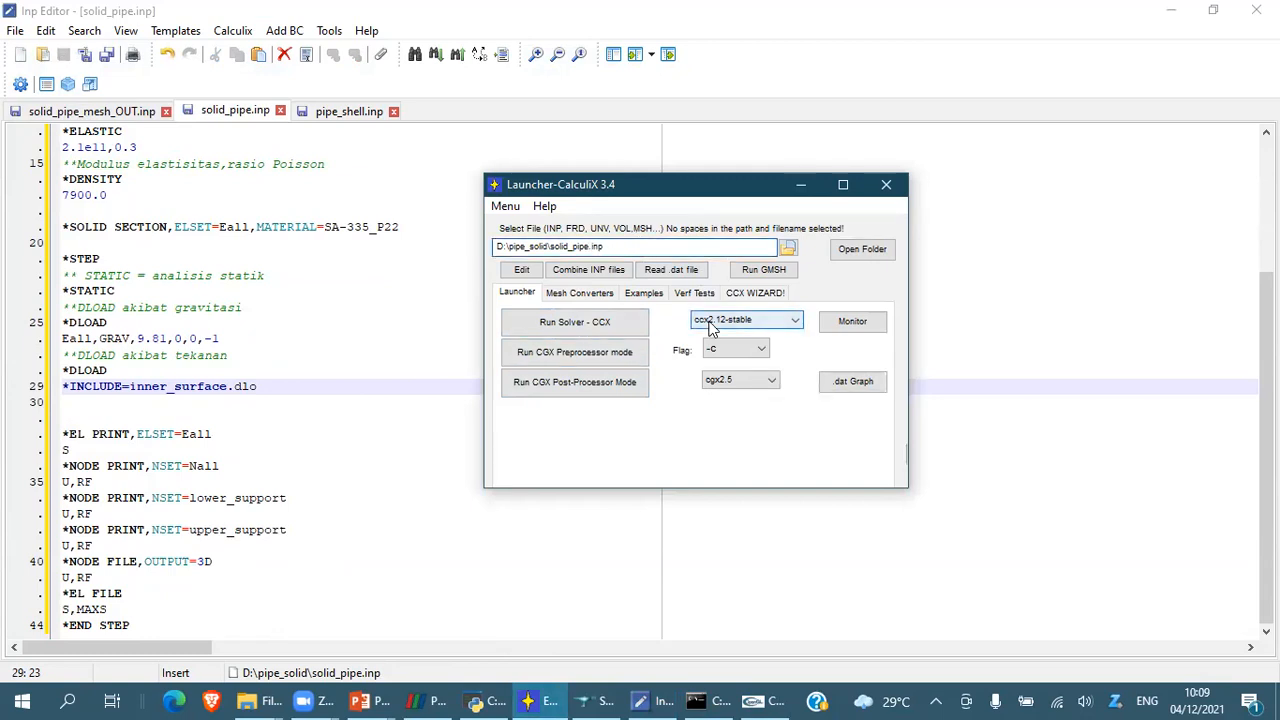
Run the CCX solver on the input file with version ccx2.16 and close the console once the job ends
click(718, 322)
click(722, 347)
click(612, 328)
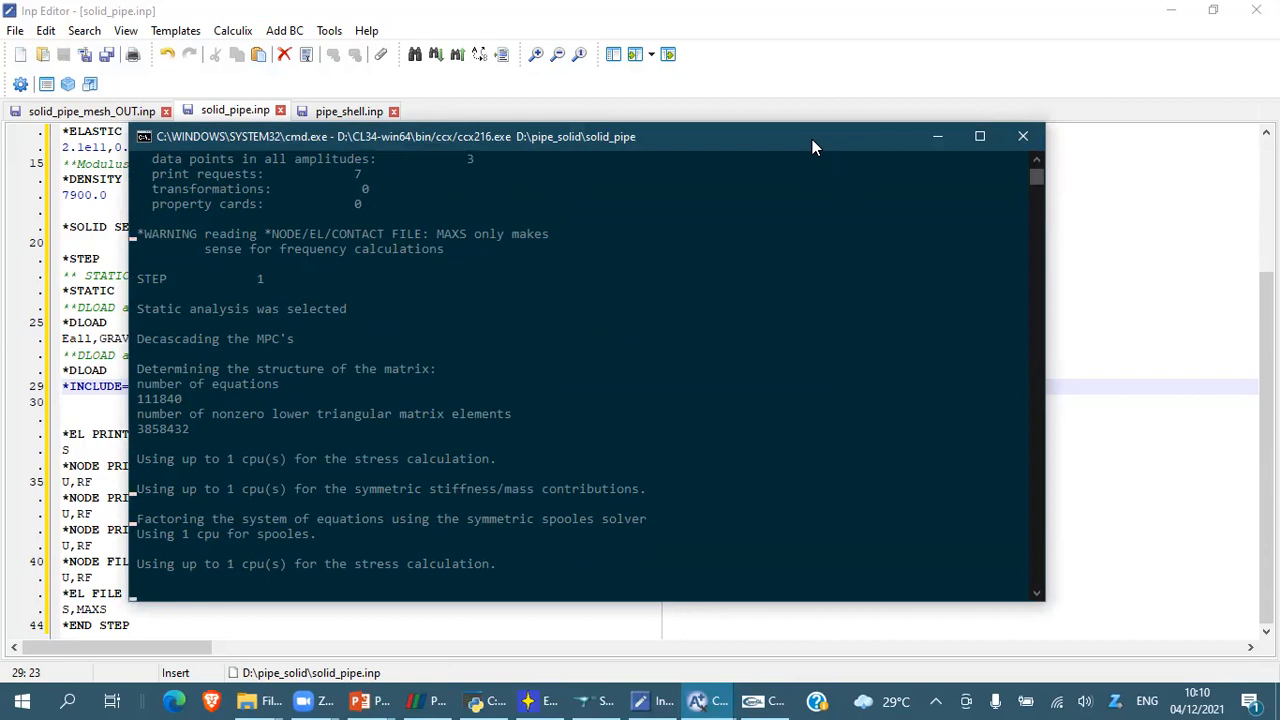
click(1057, 40)
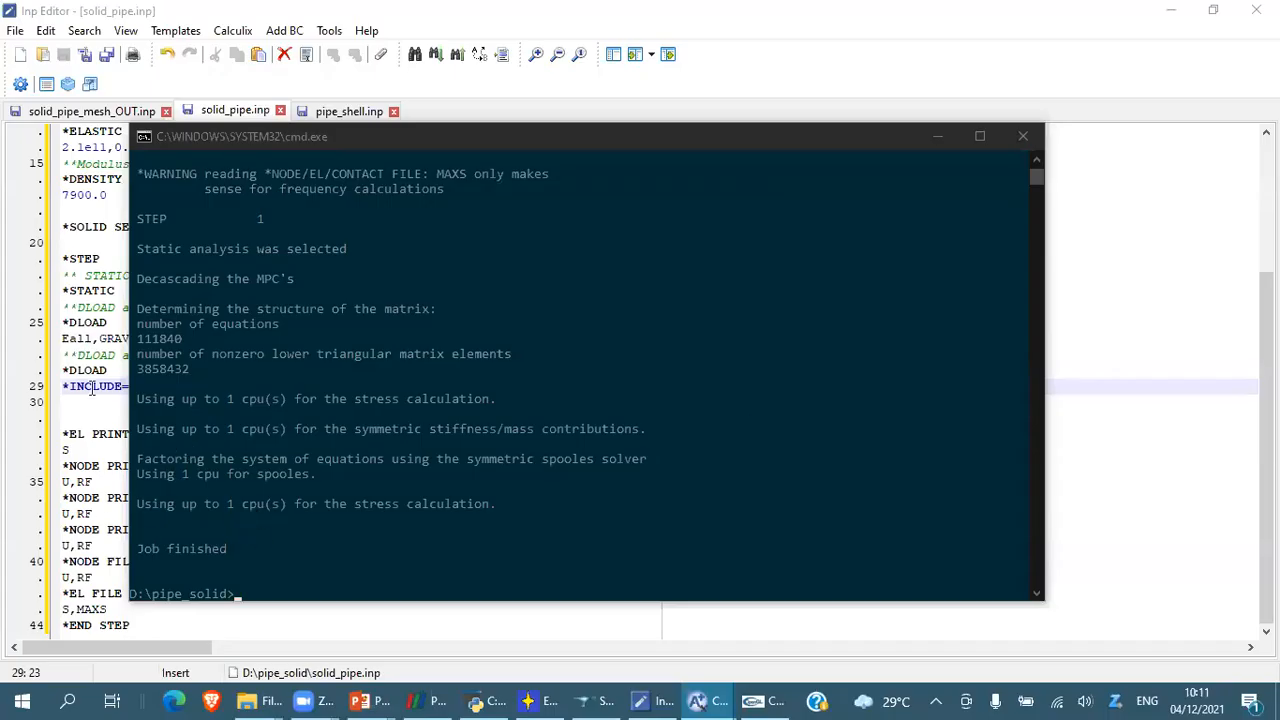
click(1024, 137)
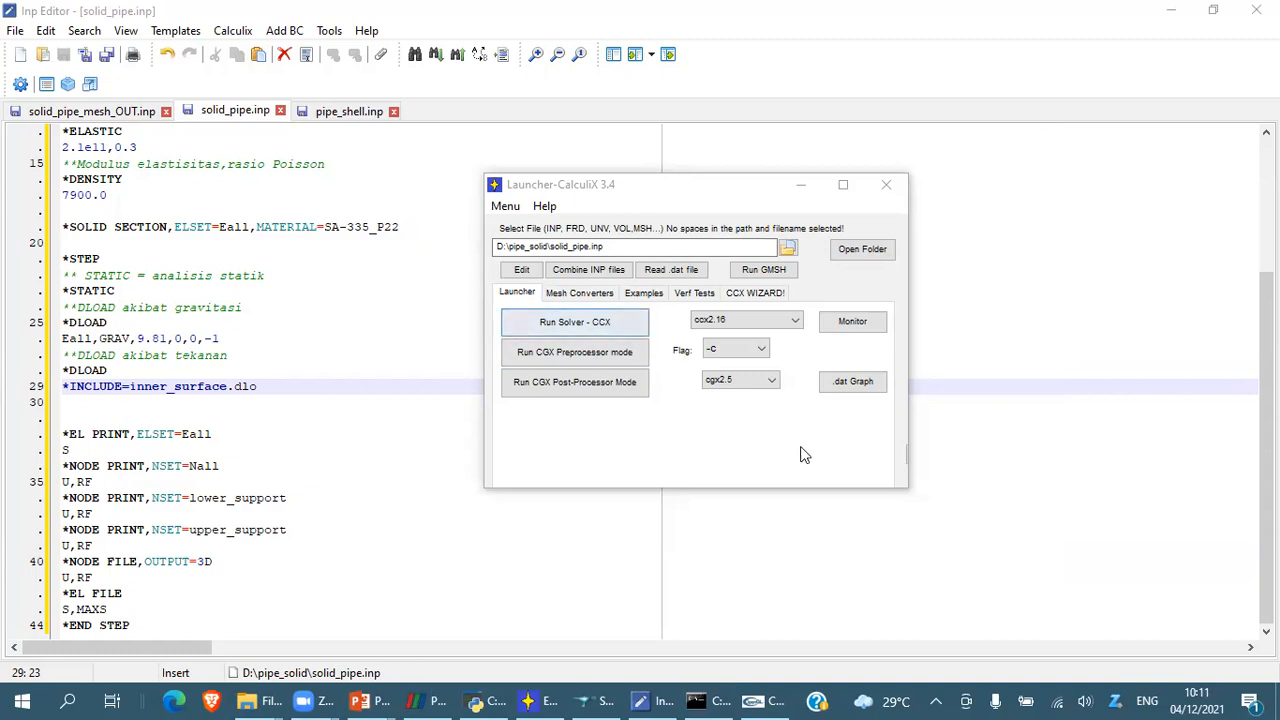
Set the CGX version in the launcher to cgx2.16
click(740, 384)
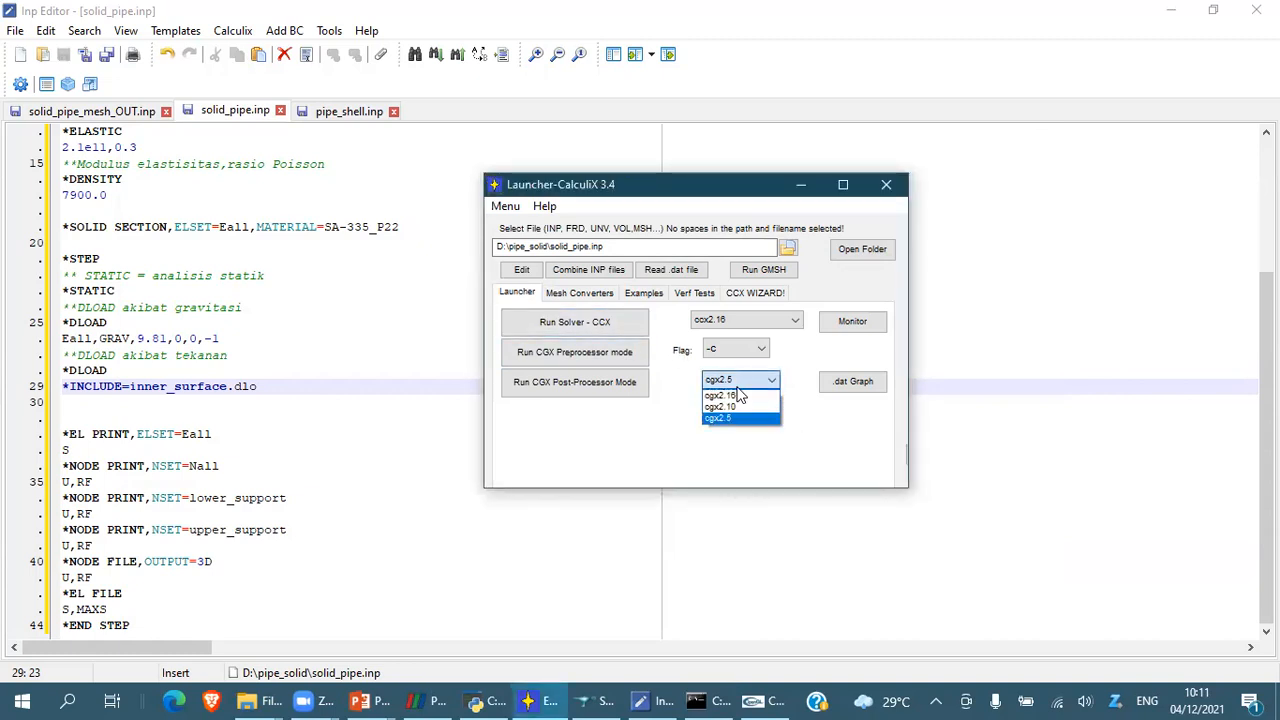
click(735, 395)
click(712, 385)
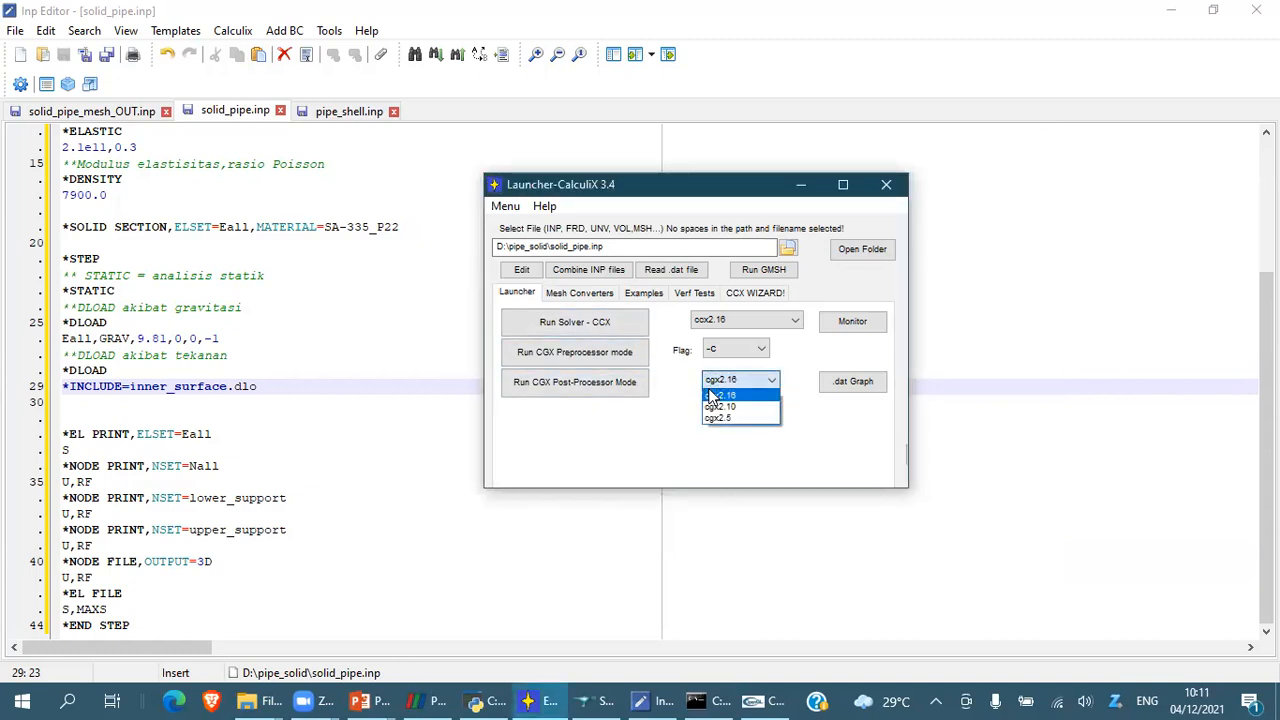
click(733, 393)
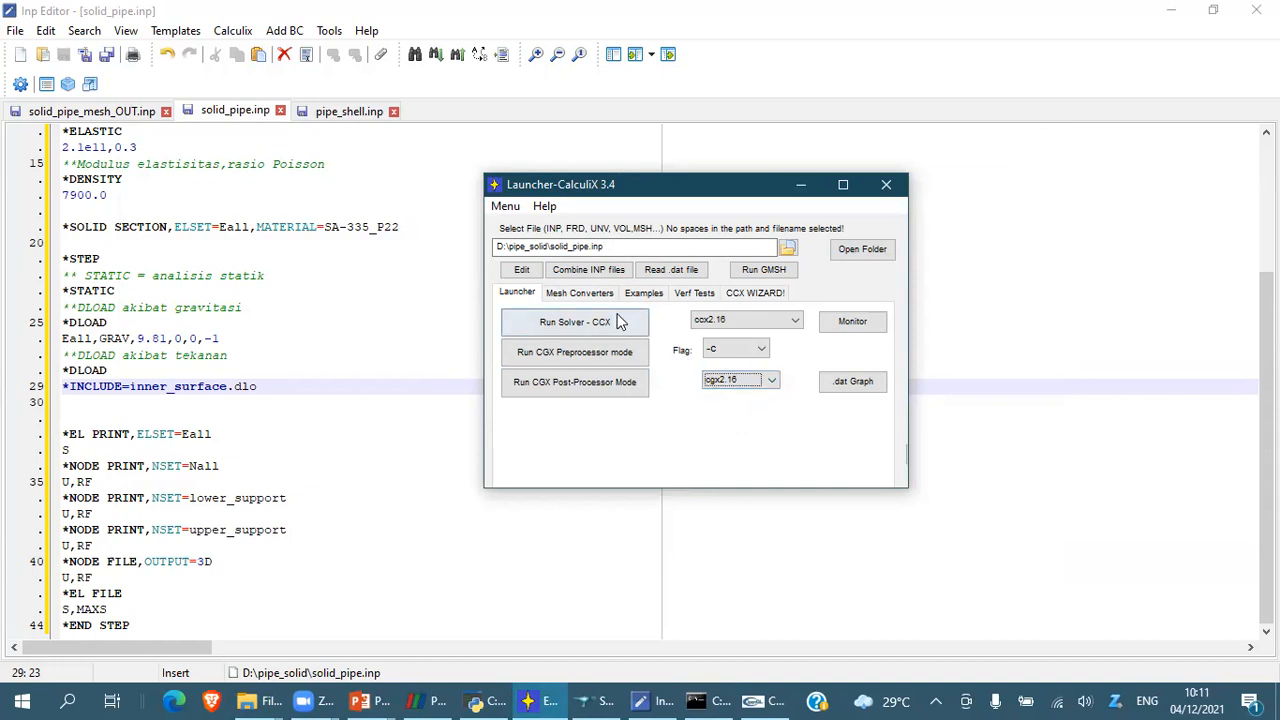
Launch VTKpost from the launcher and load the result file solid_pipe.frd
click(504, 206)
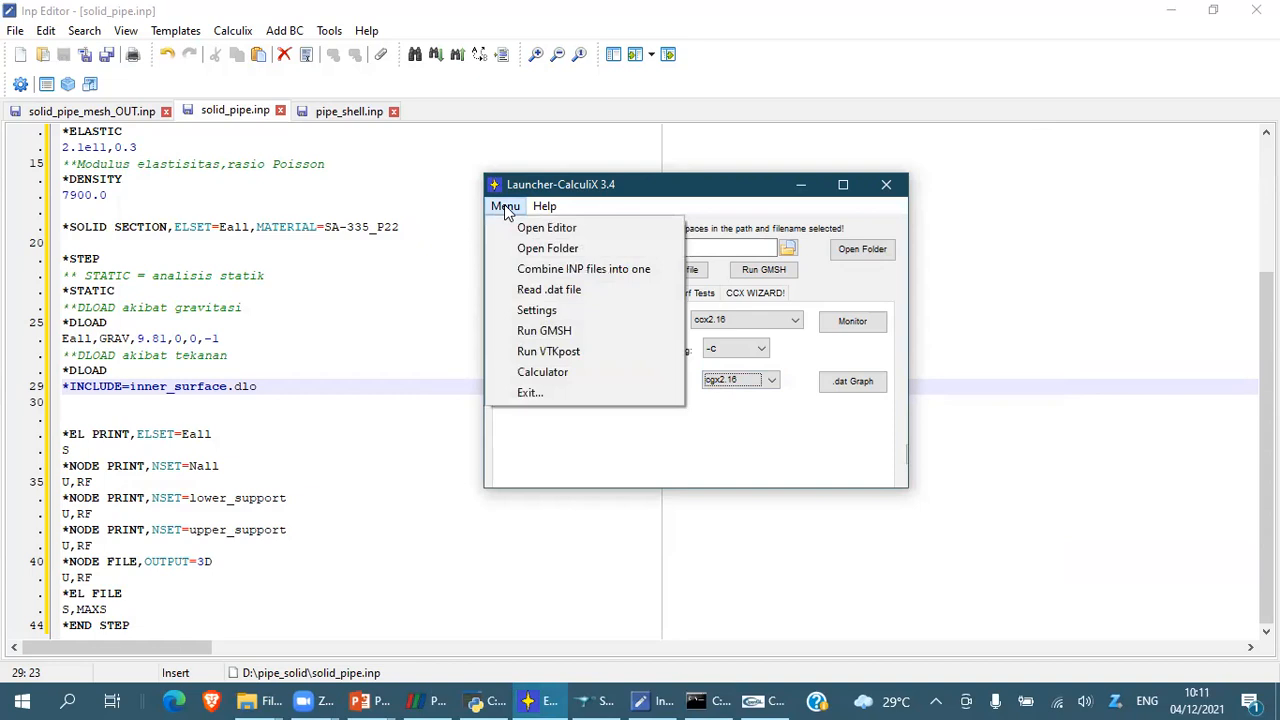
click(566, 352)
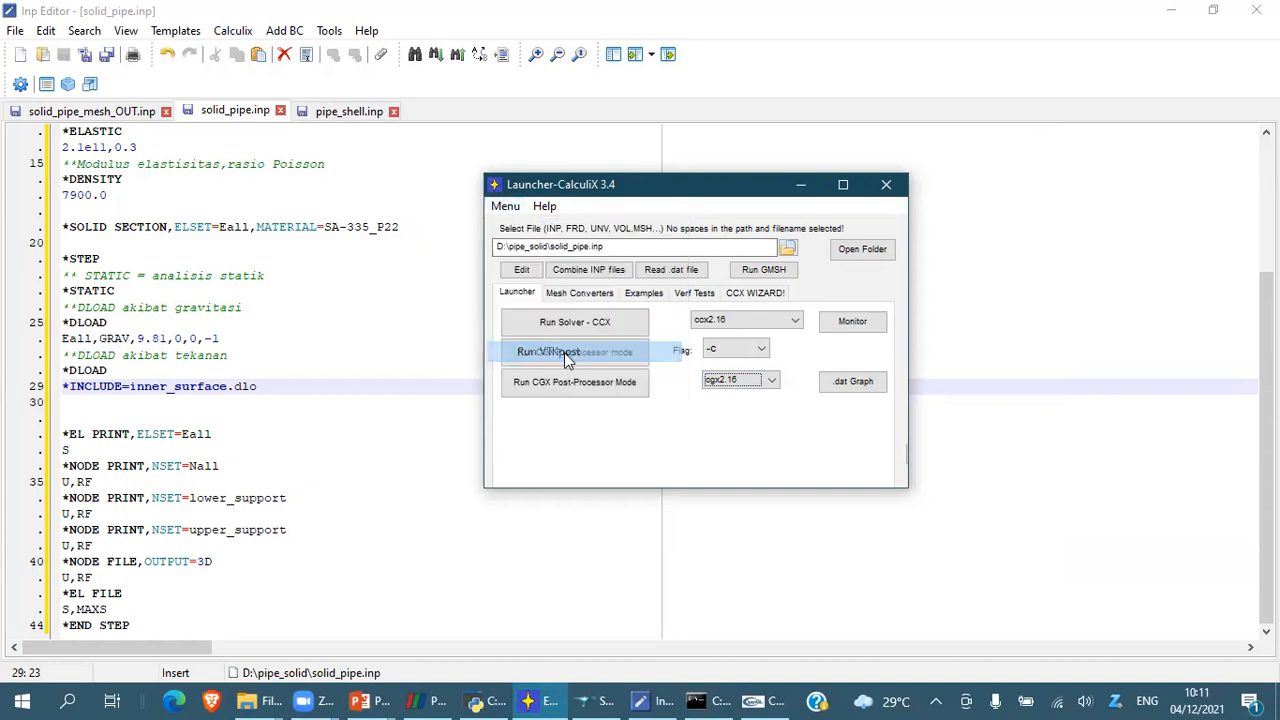
click(980, 227)
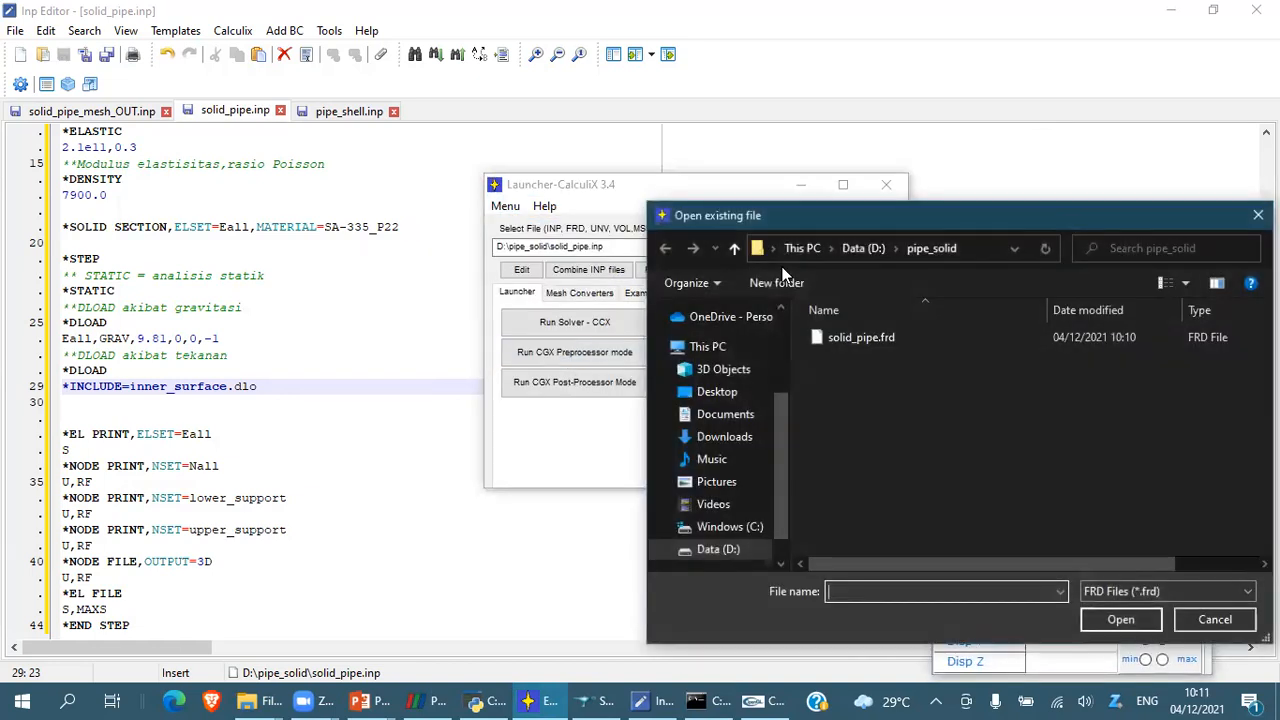
double_click(860, 336)
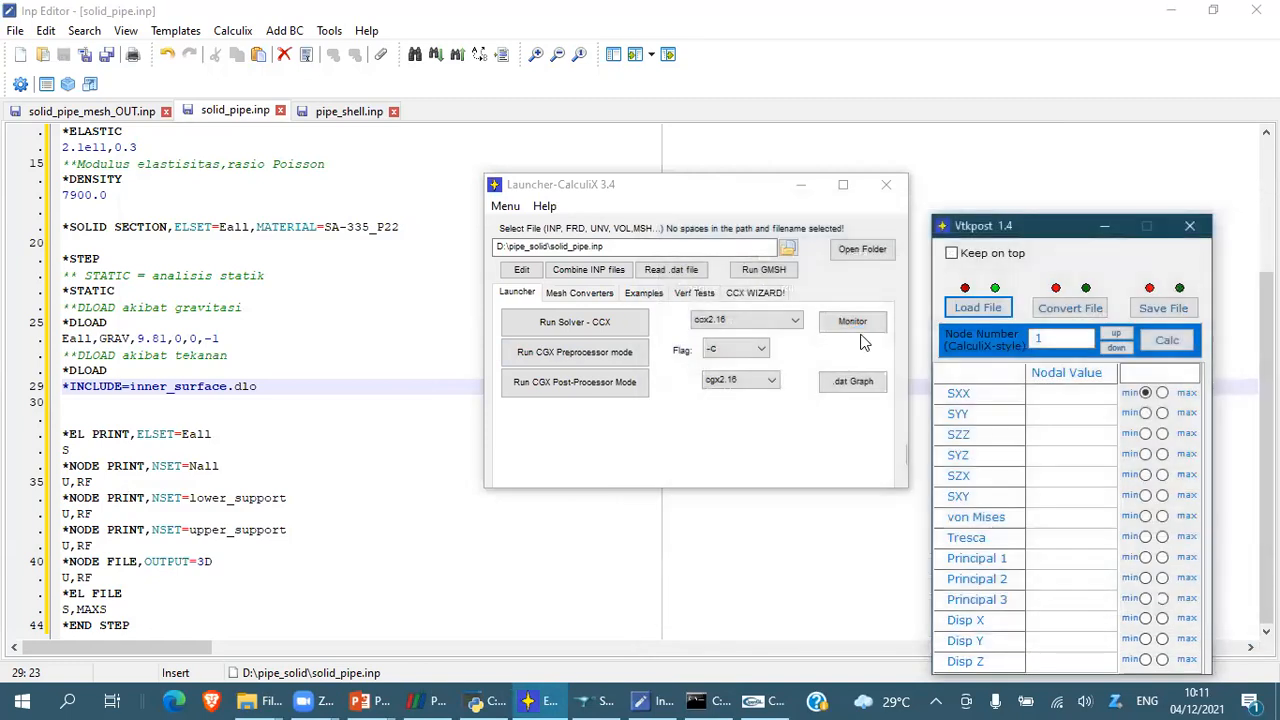
Convert the loaded results and save them as the VTK file solid_pipe in D:\pipe_solid
click(1084, 308)
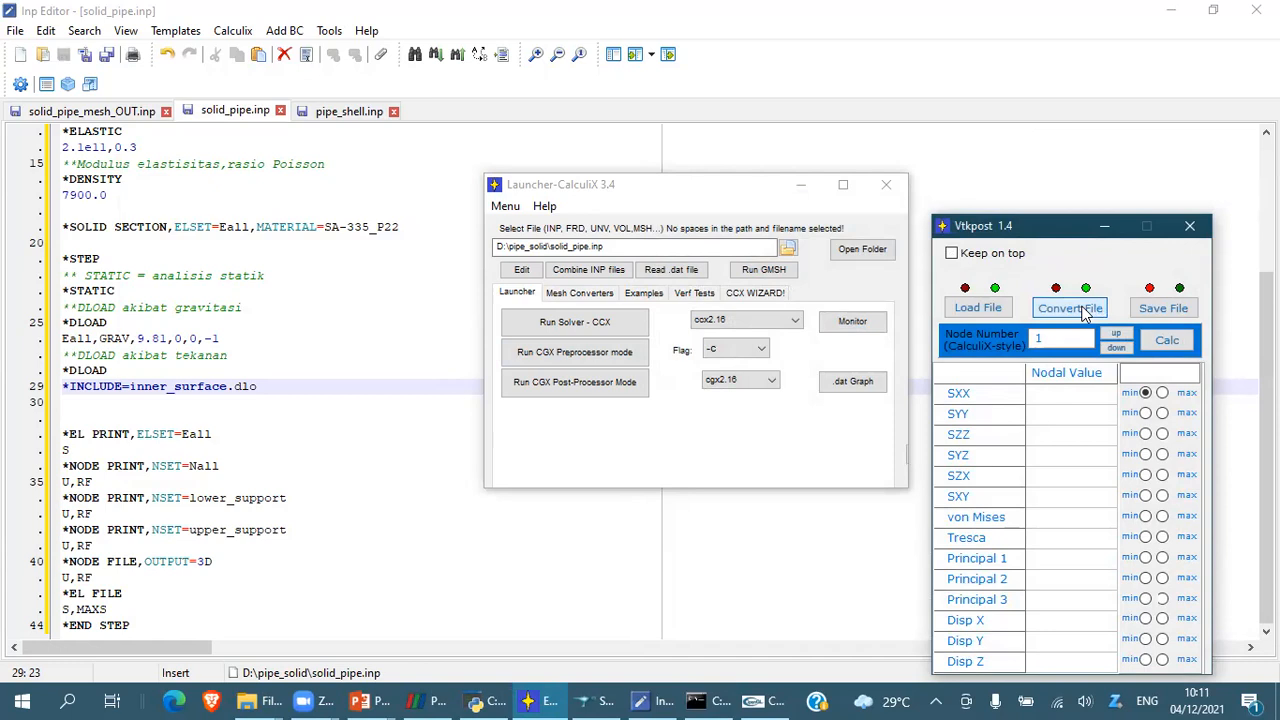
click(1155, 310)
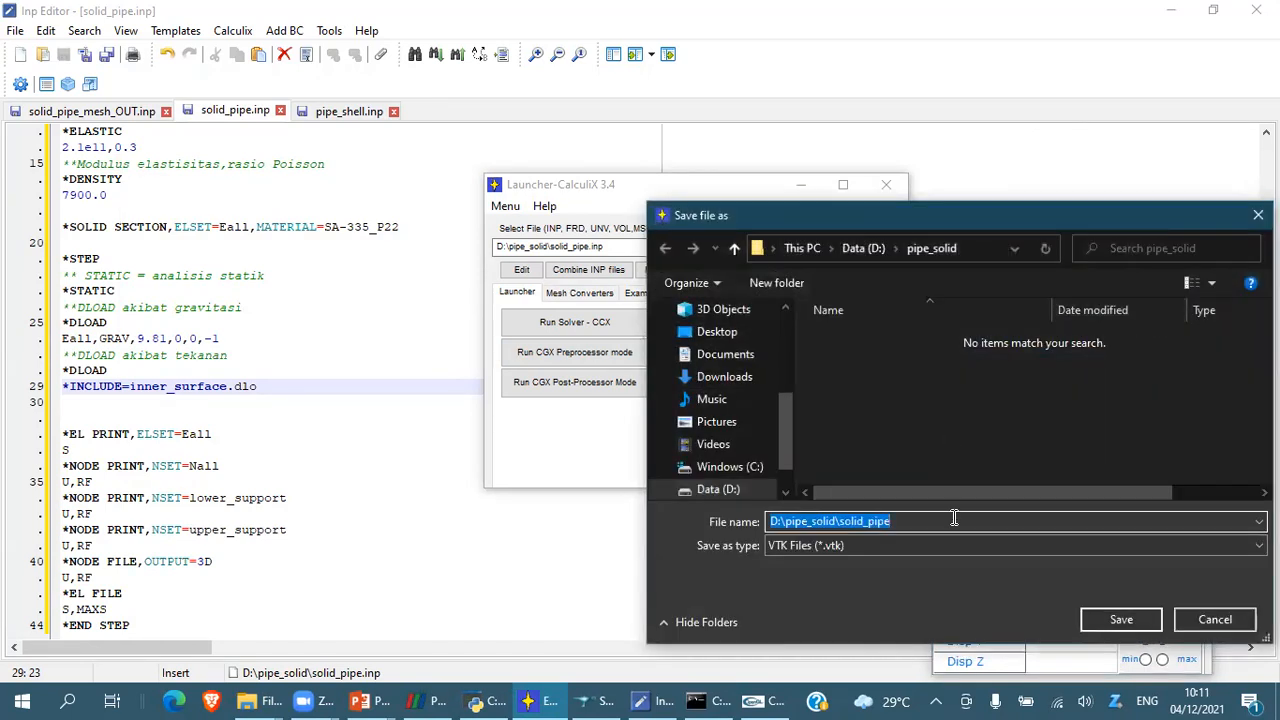
click(1118, 620)
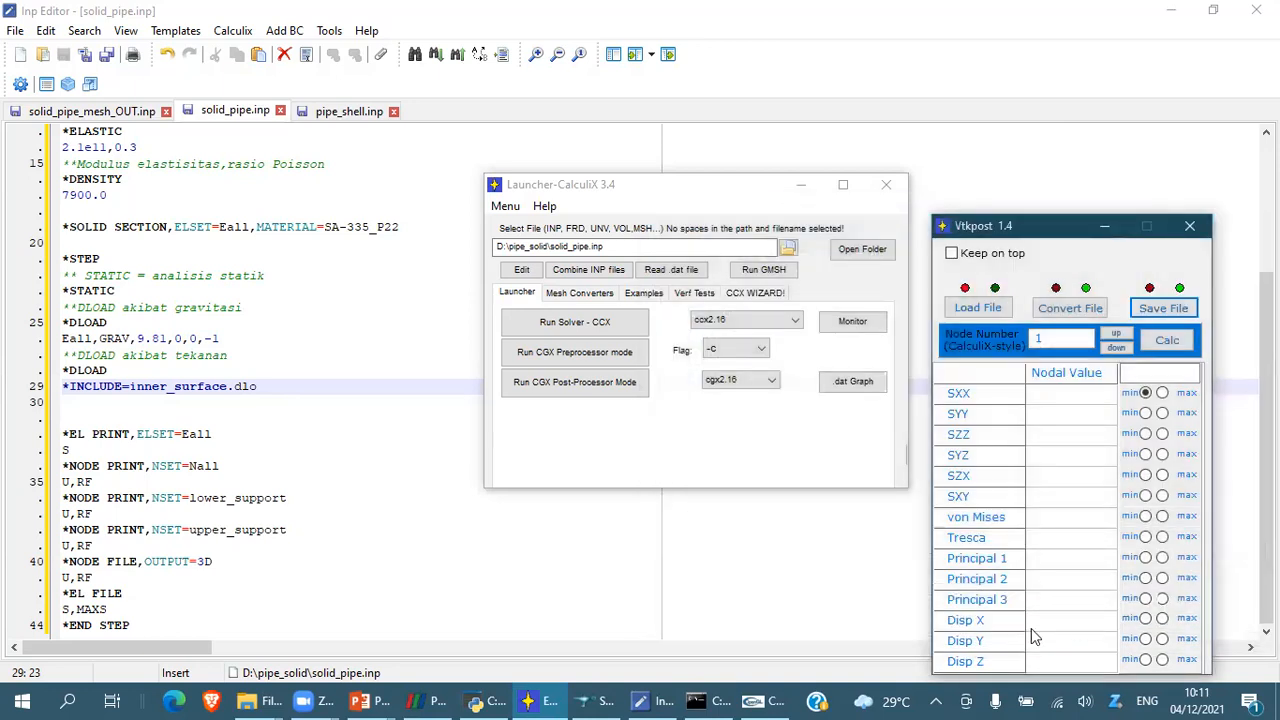
Switch to ParaView, narrow the Pipeline Browser, and open solid_pipe.vtk from D:/pipe_solid
click(425, 700)
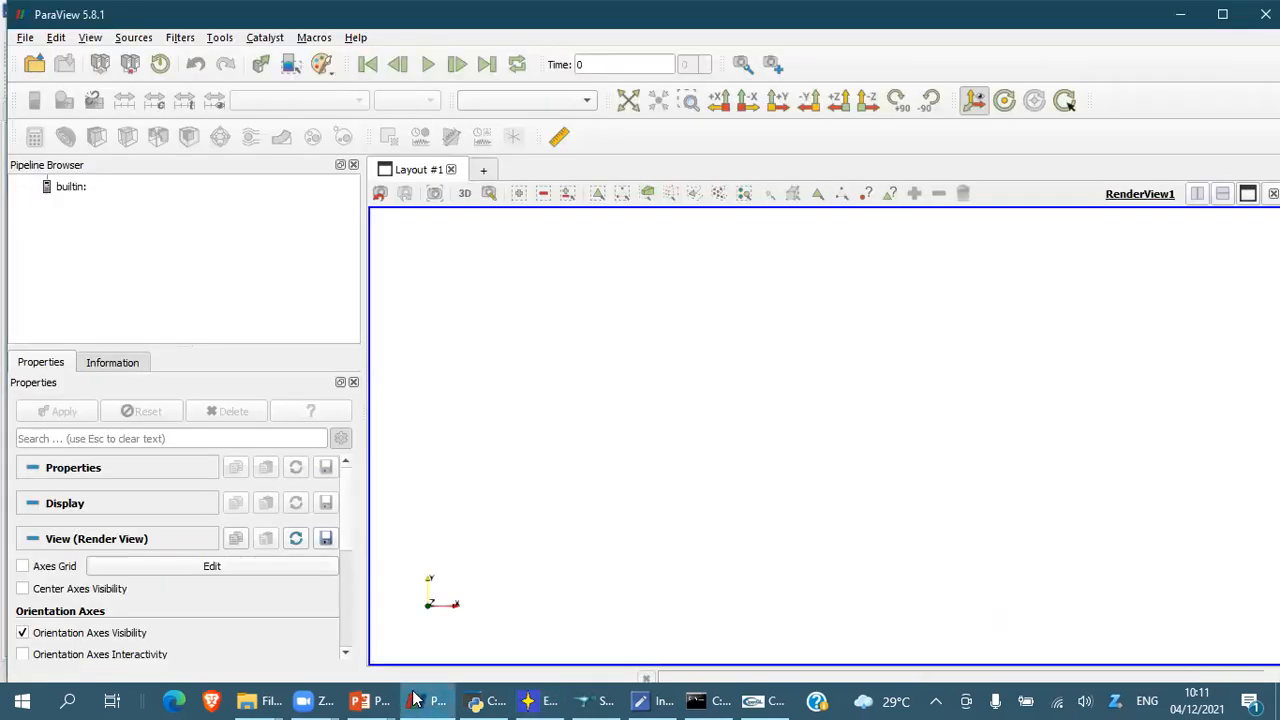
drag(363, 246, 126, 229)
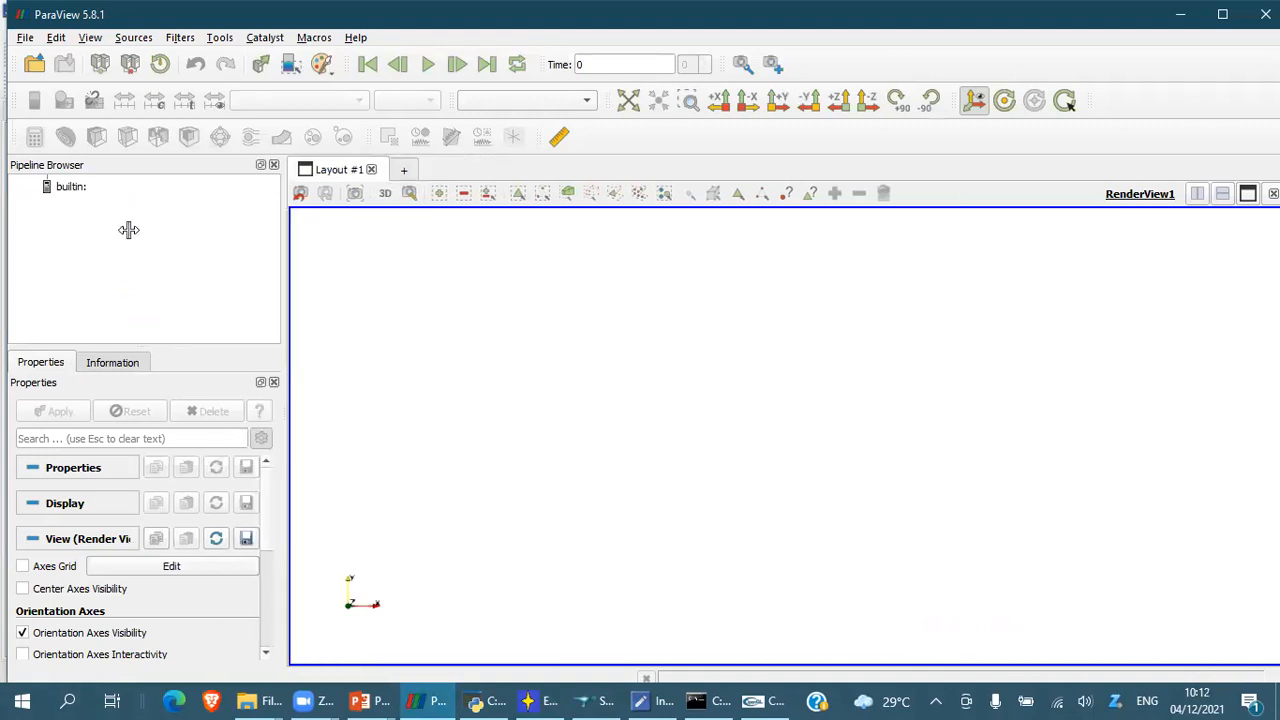
click(22, 40)
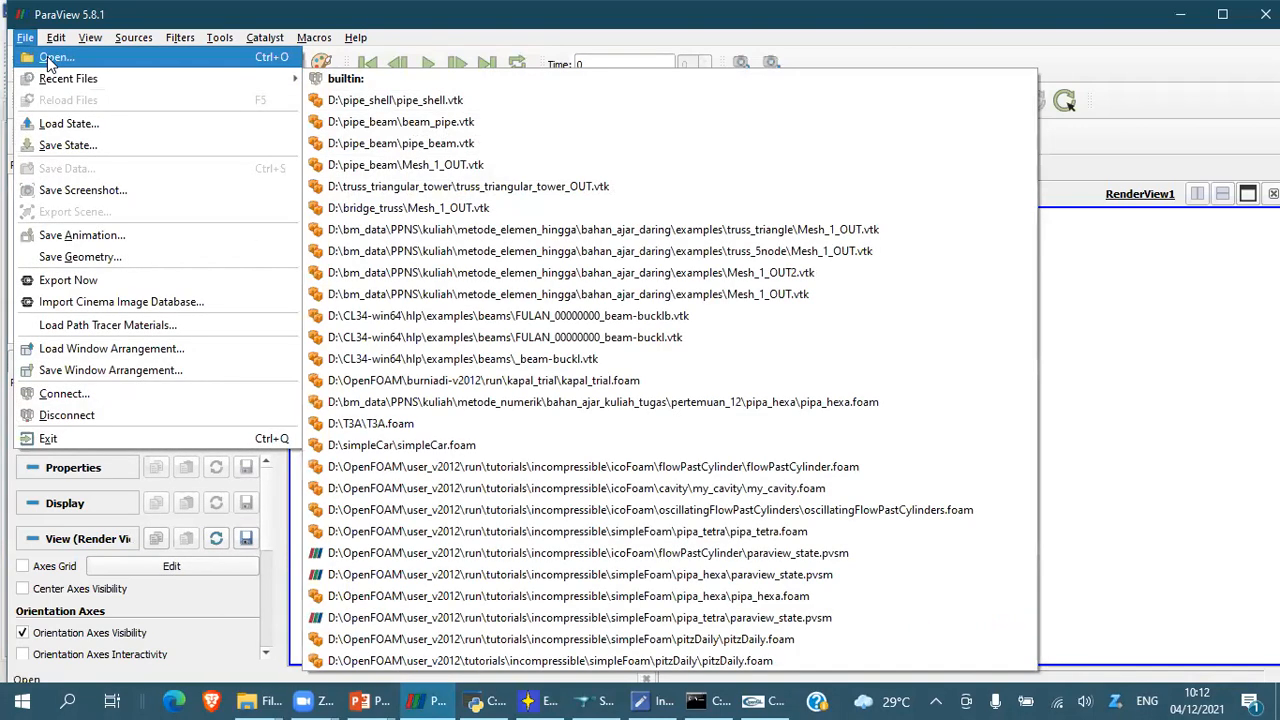
click(50, 58)
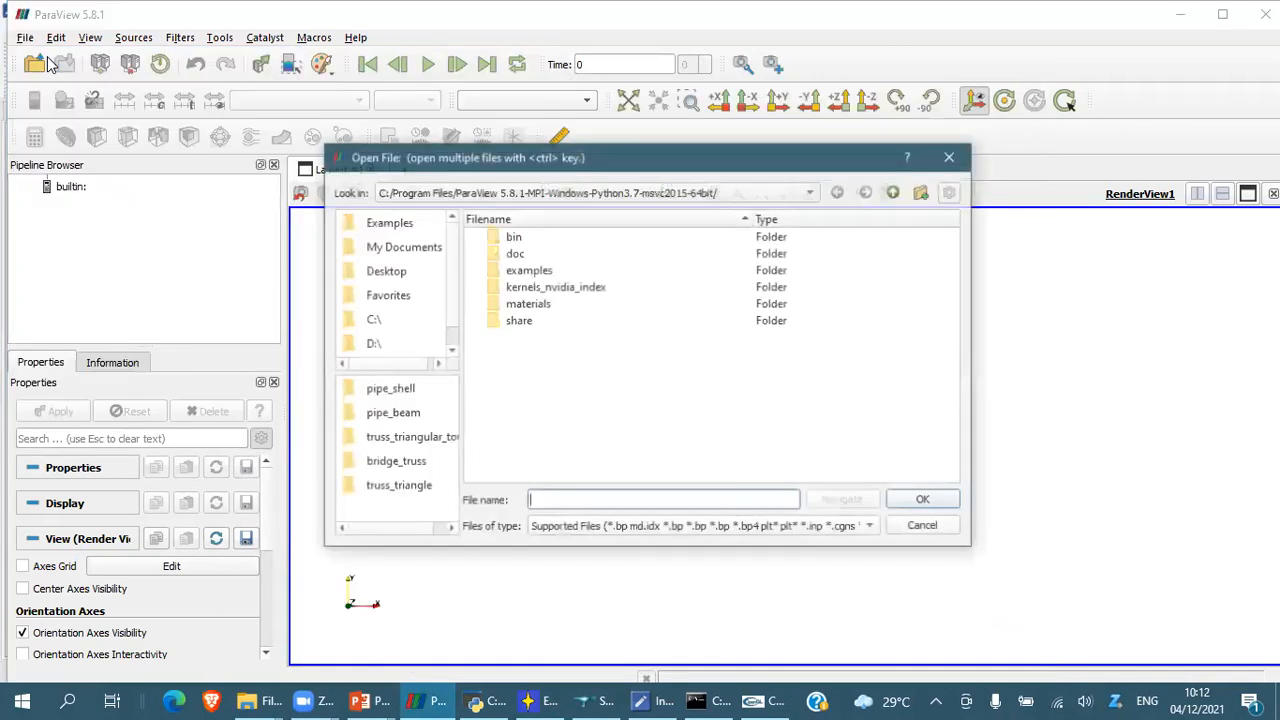
click(370, 345)
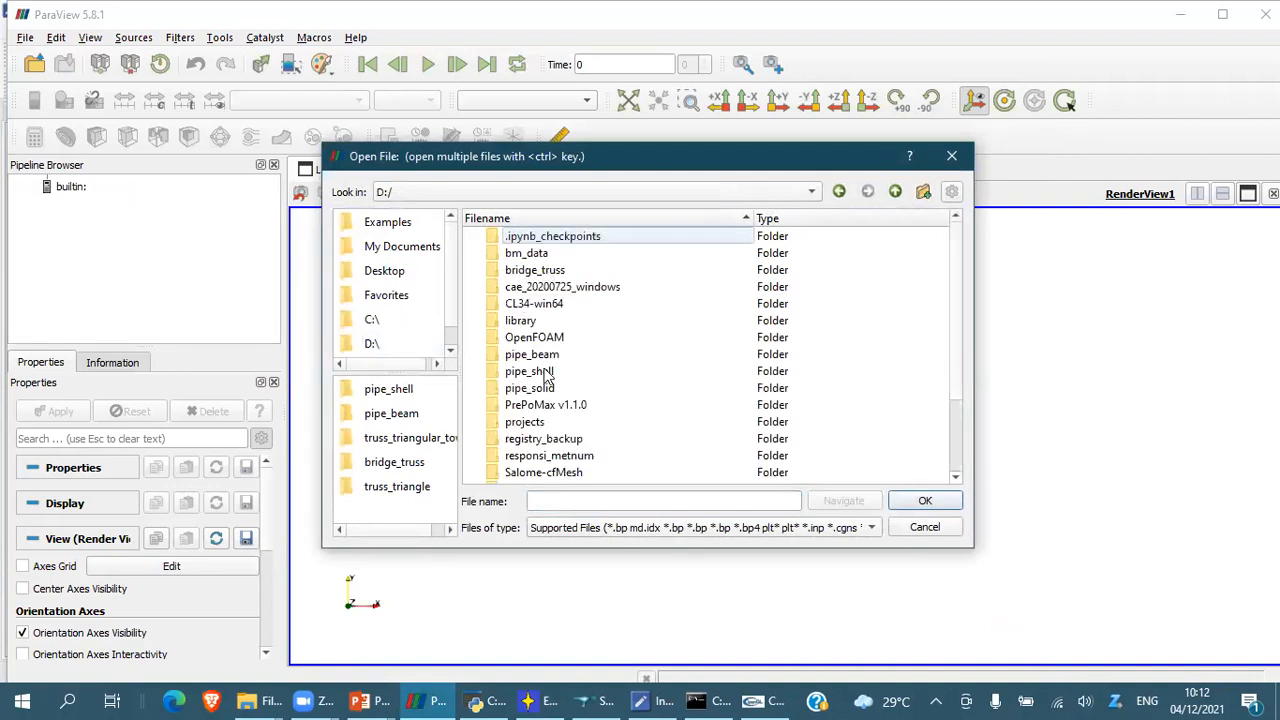
double_click(518, 389)
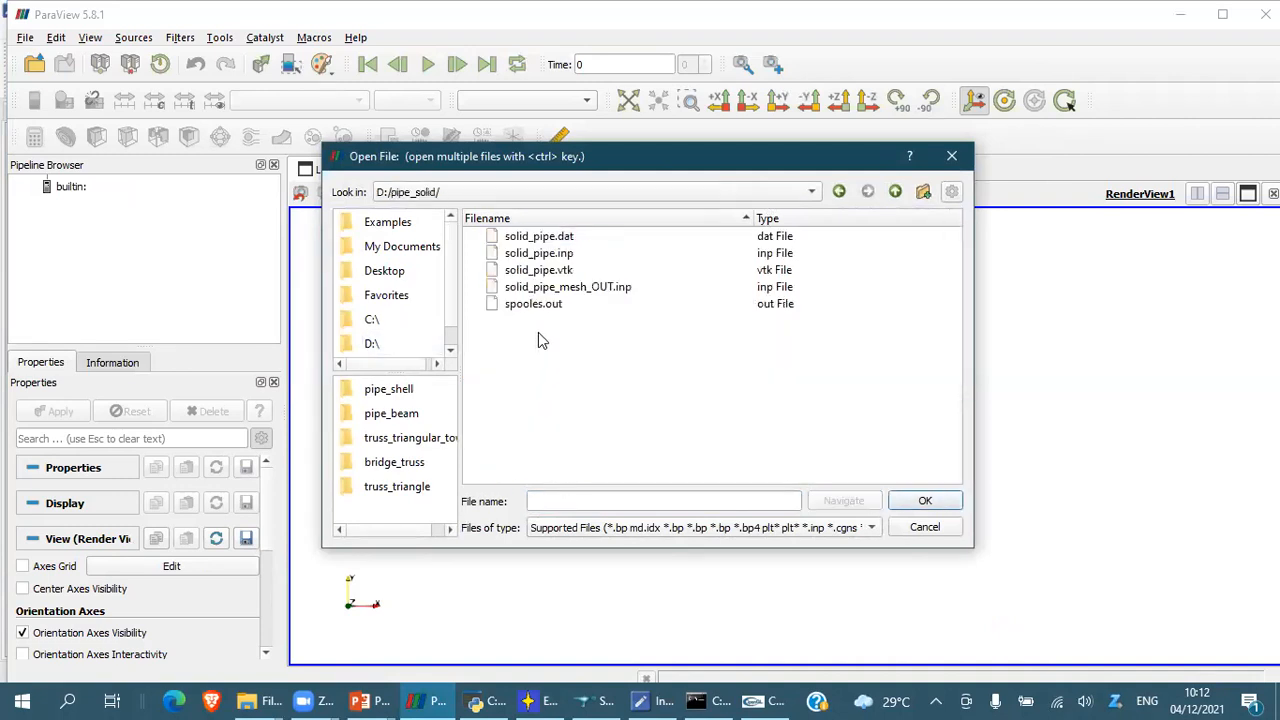
double_click(553, 272)
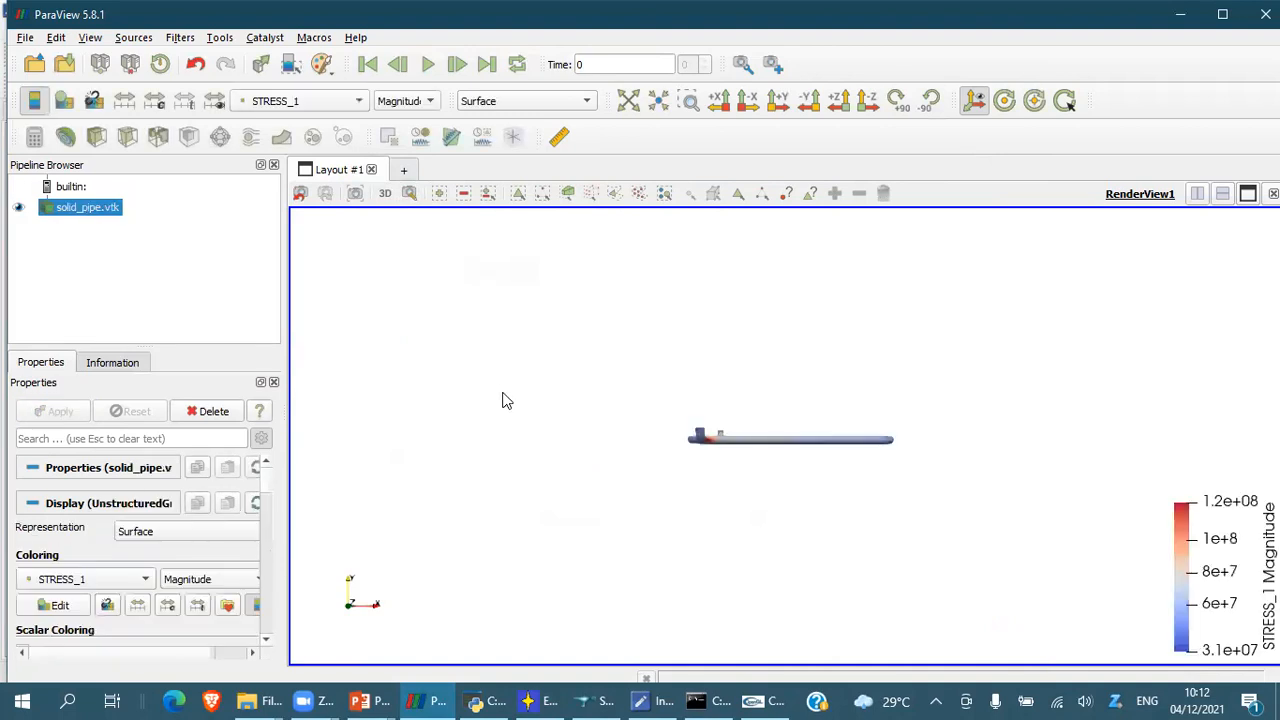
Apply the rainbow color preset to the STRESS_1 coloring of the solid pipe
click(787, 101)
scroll(702, 242, down, 2)
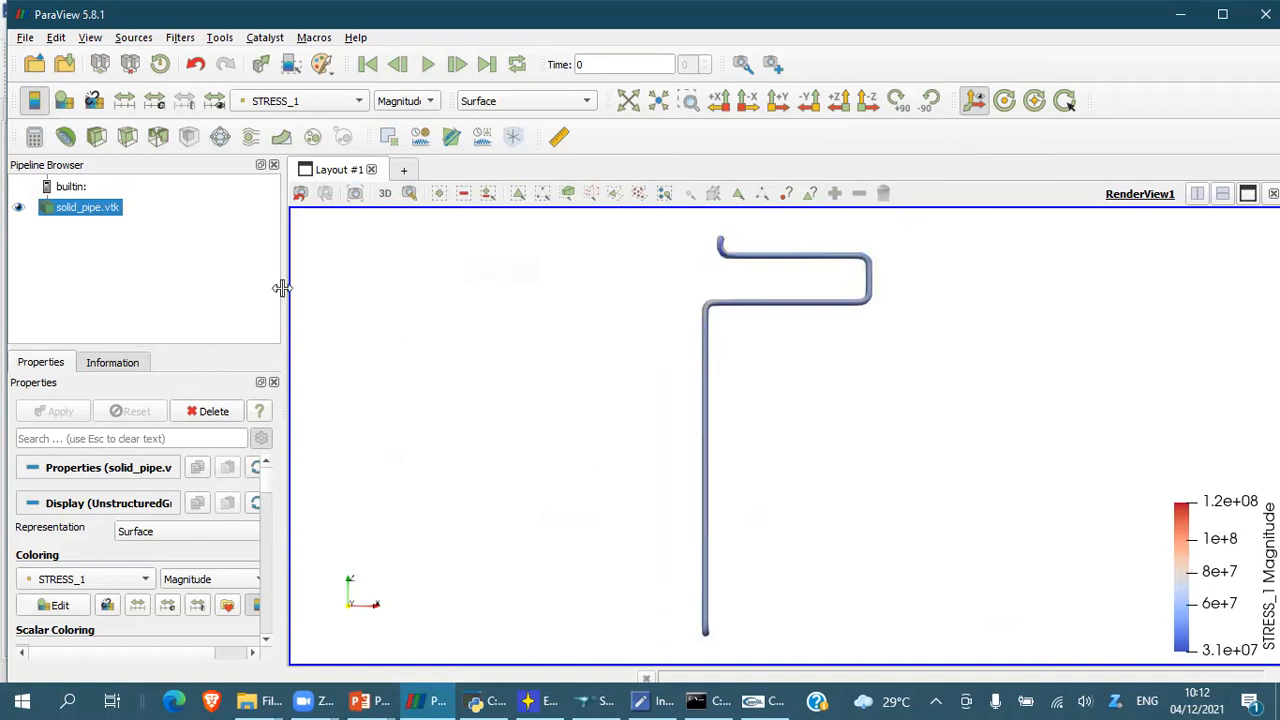
click(63, 101)
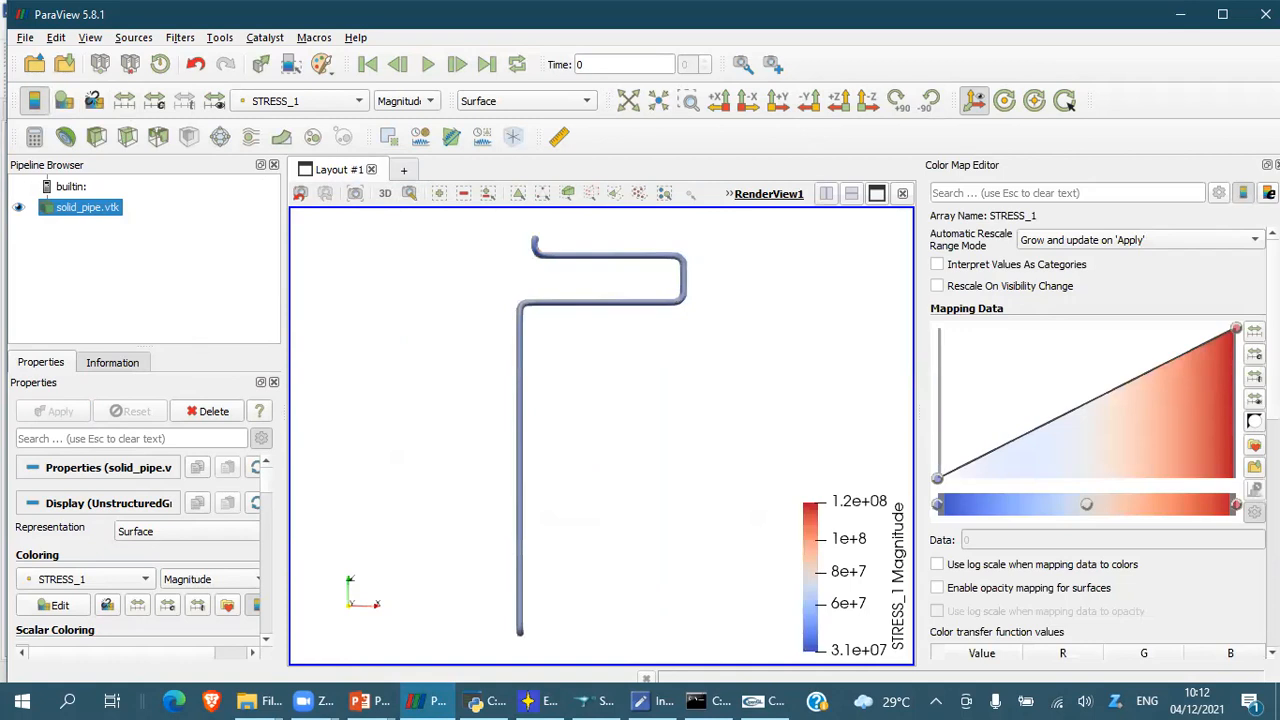
click(1254, 444)
click(376, 513)
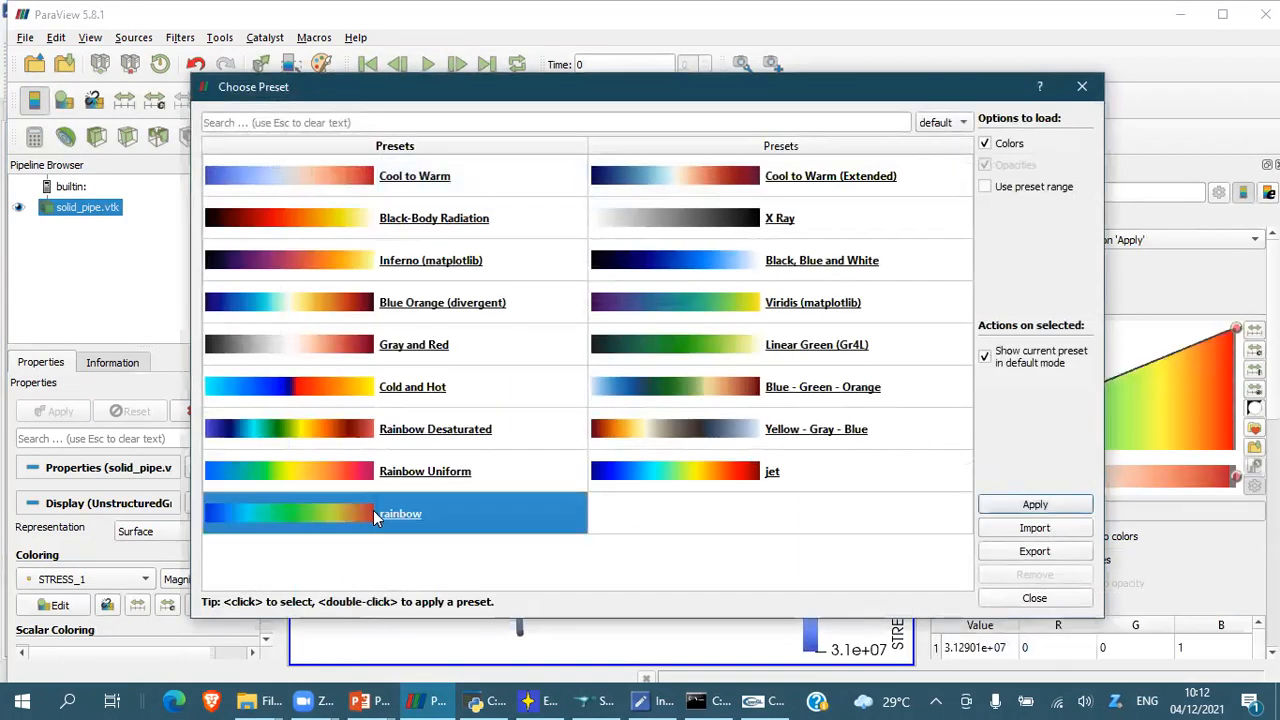
click(1035, 598)
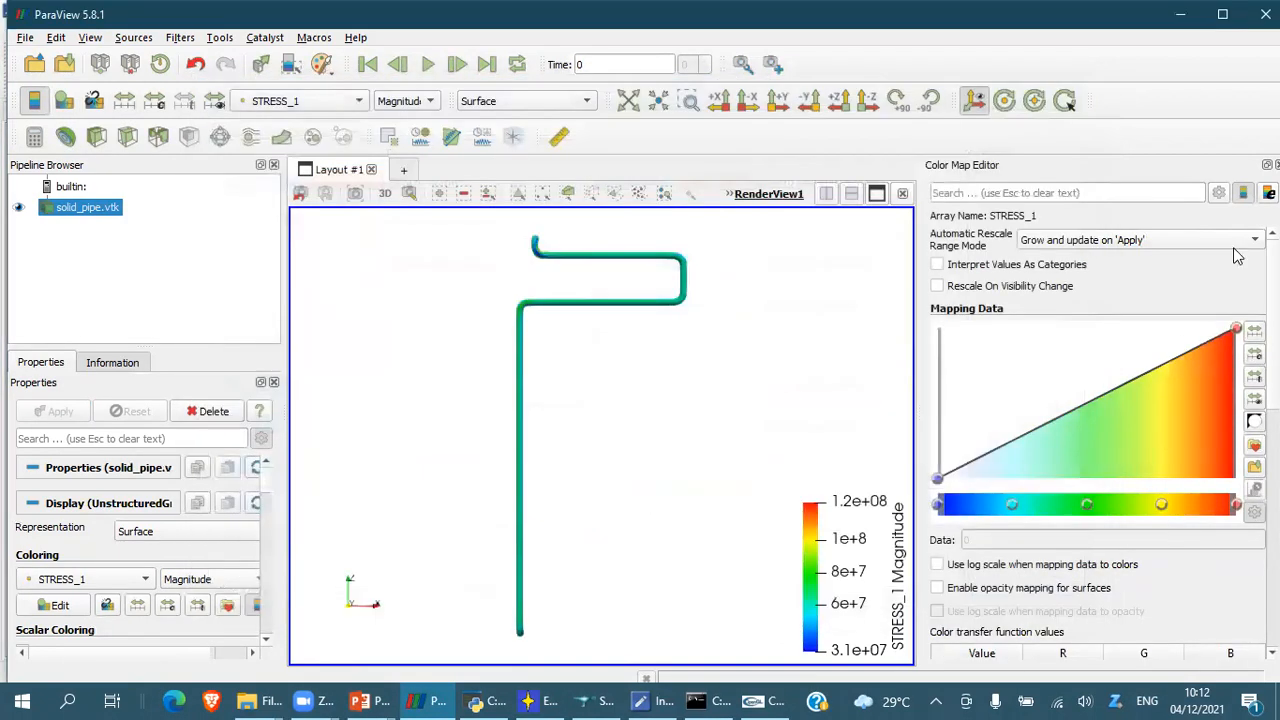
Close the Color Map Editor and examine the STRESS_1 magnitude around the pipe's upper bends
scroll(569, 294, up, 3)
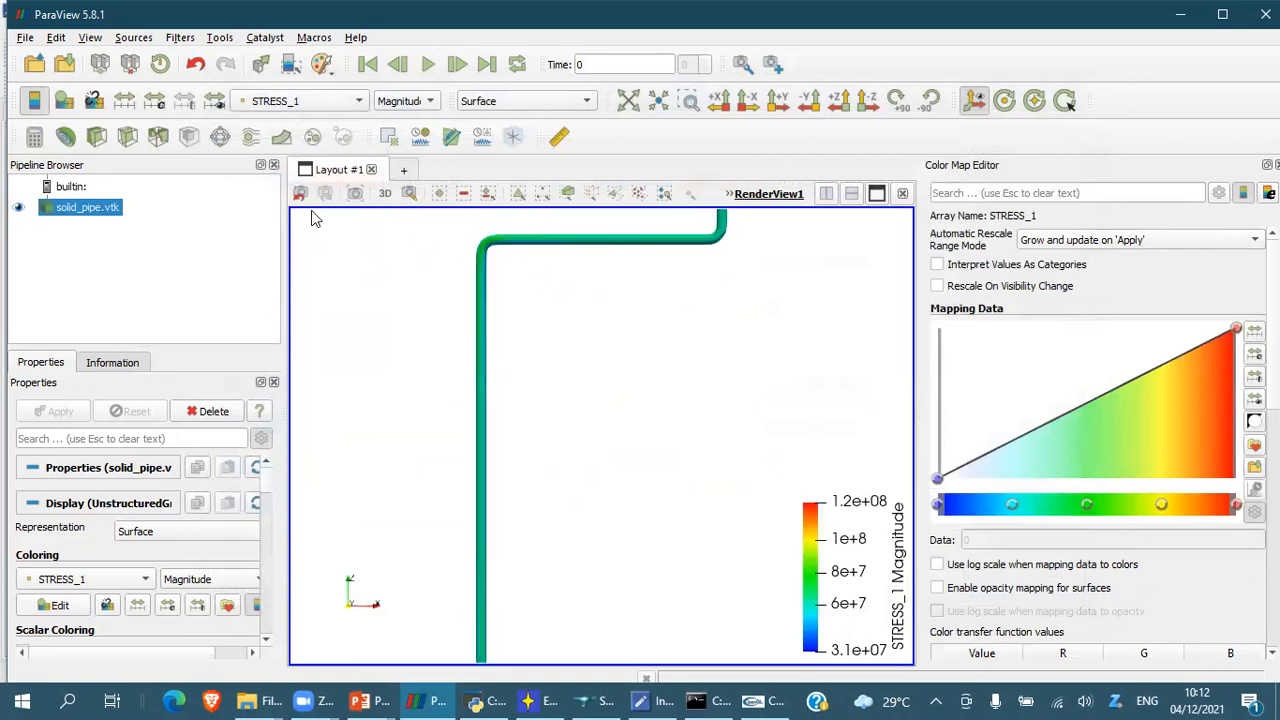
drag(597, 303, 569, 294)
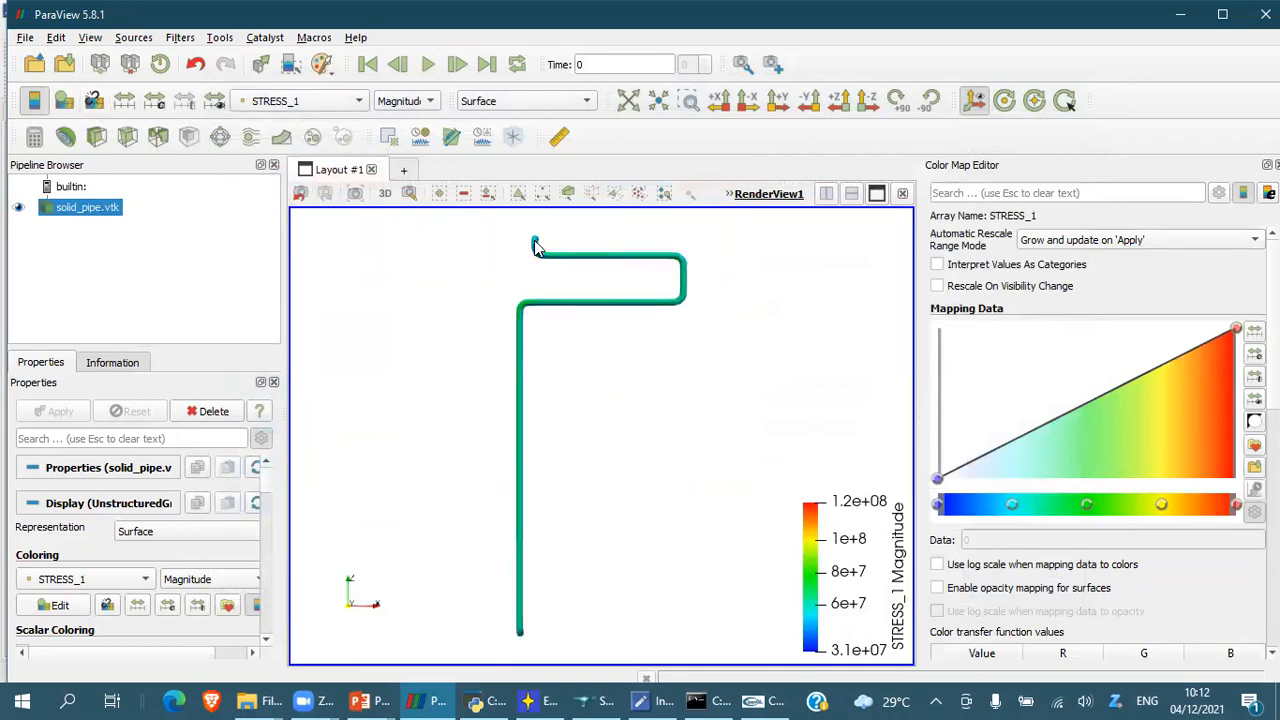
scroll(551, 244, up, 5)
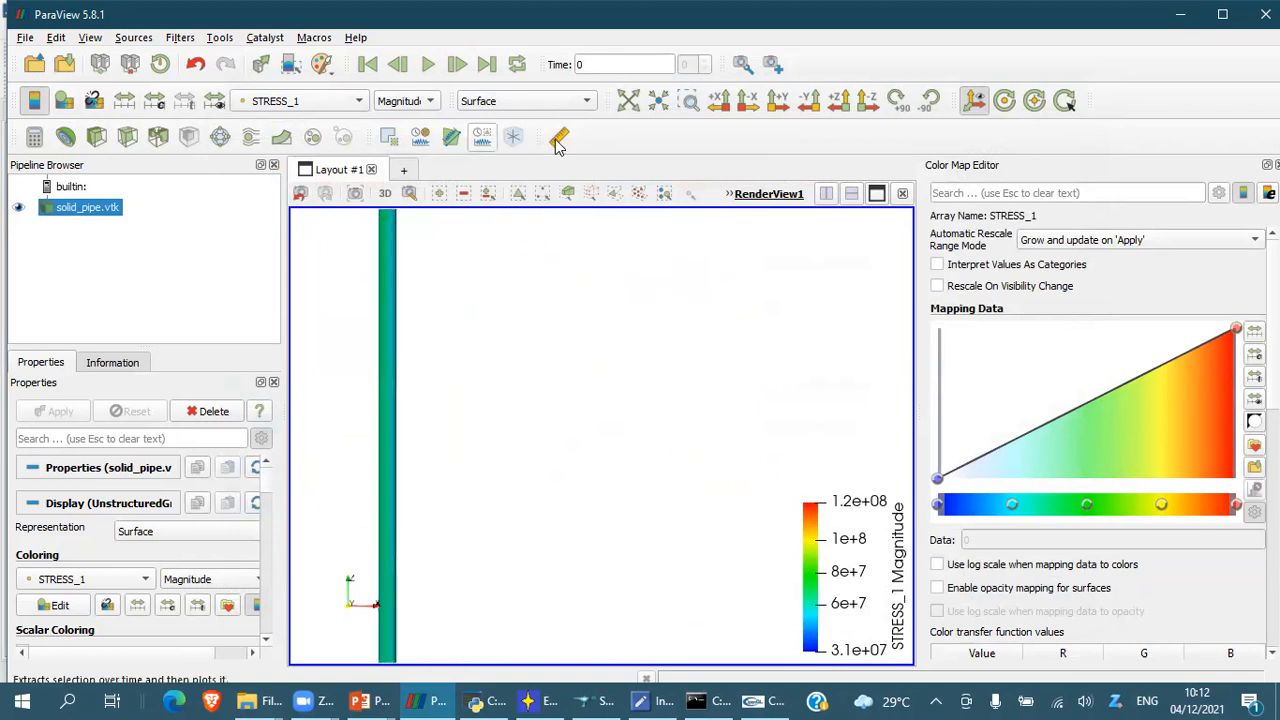
click(634, 101)
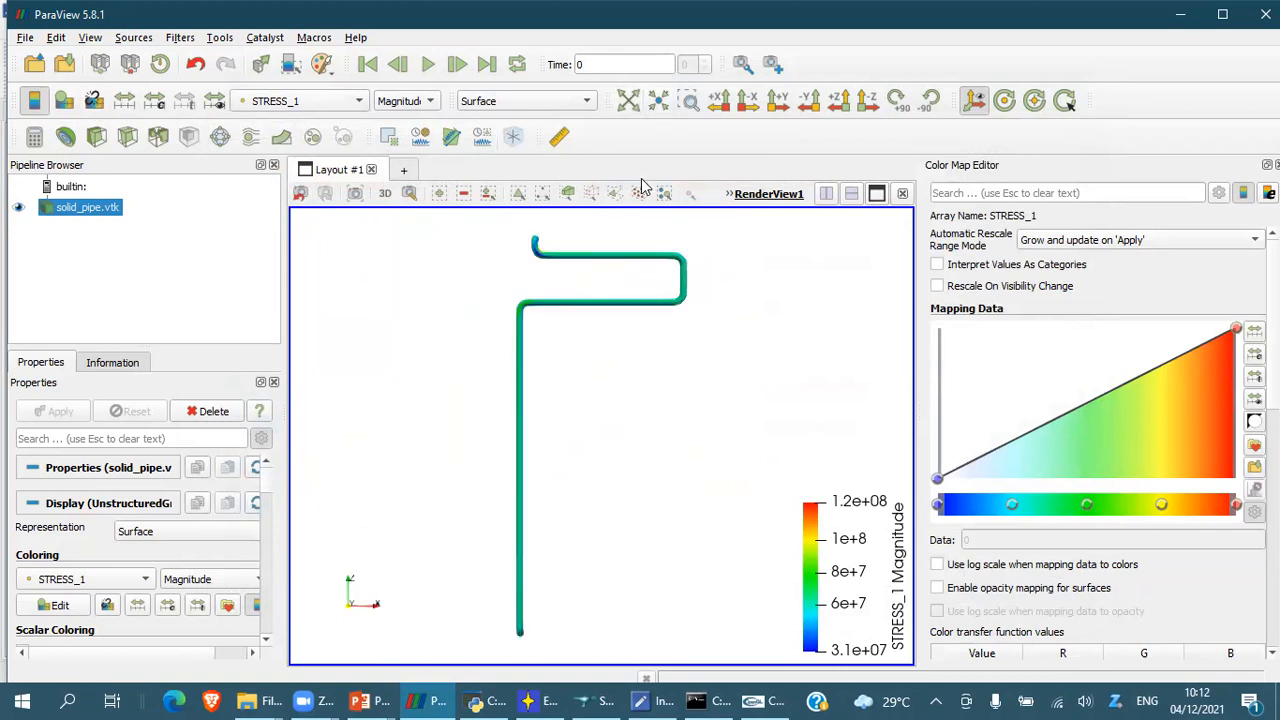
scroll(557, 306, up, 5)
scroll(579, 313, up, 2)
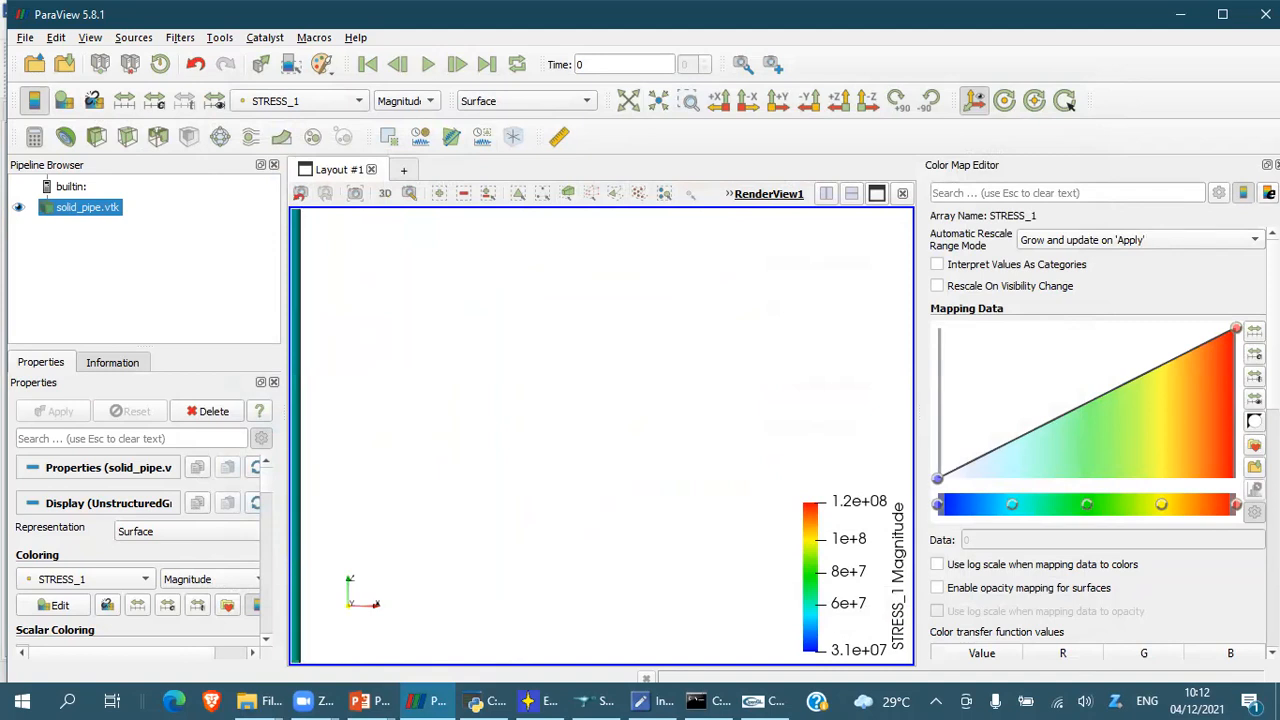
click(1276, 165)
scroll(592, 532, down, 5)
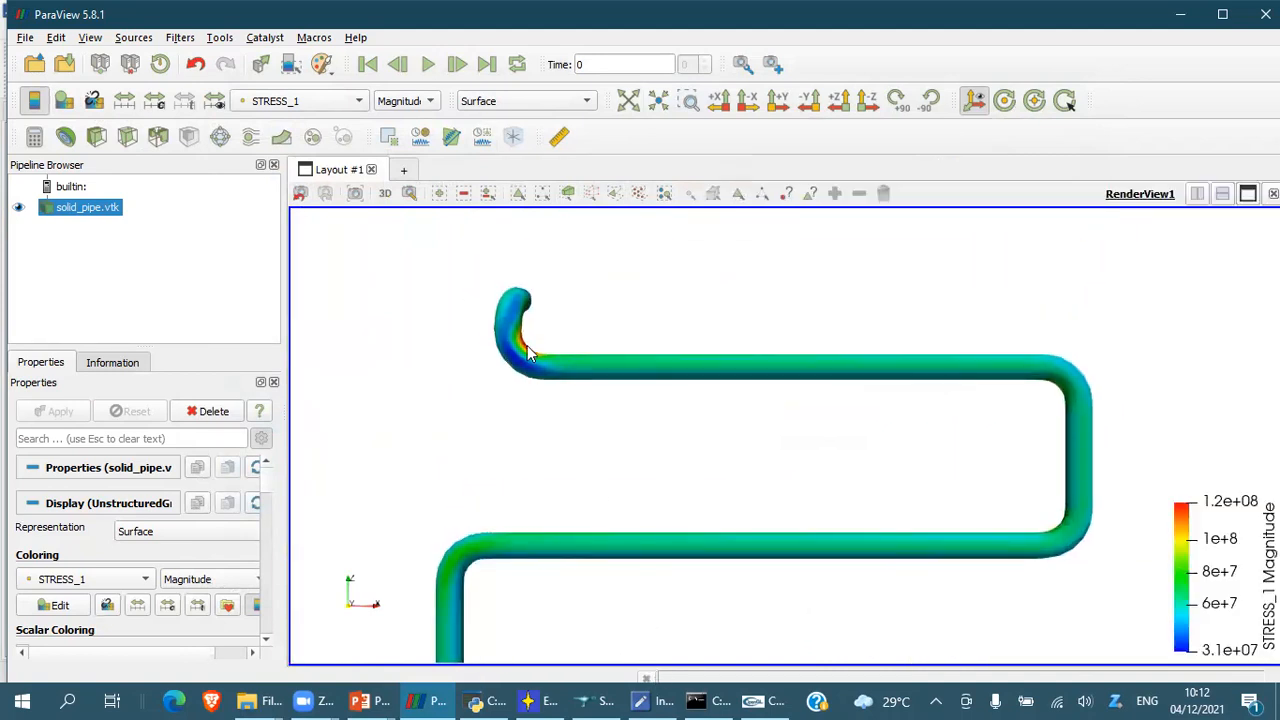
drag(960, 483, 997, 434)
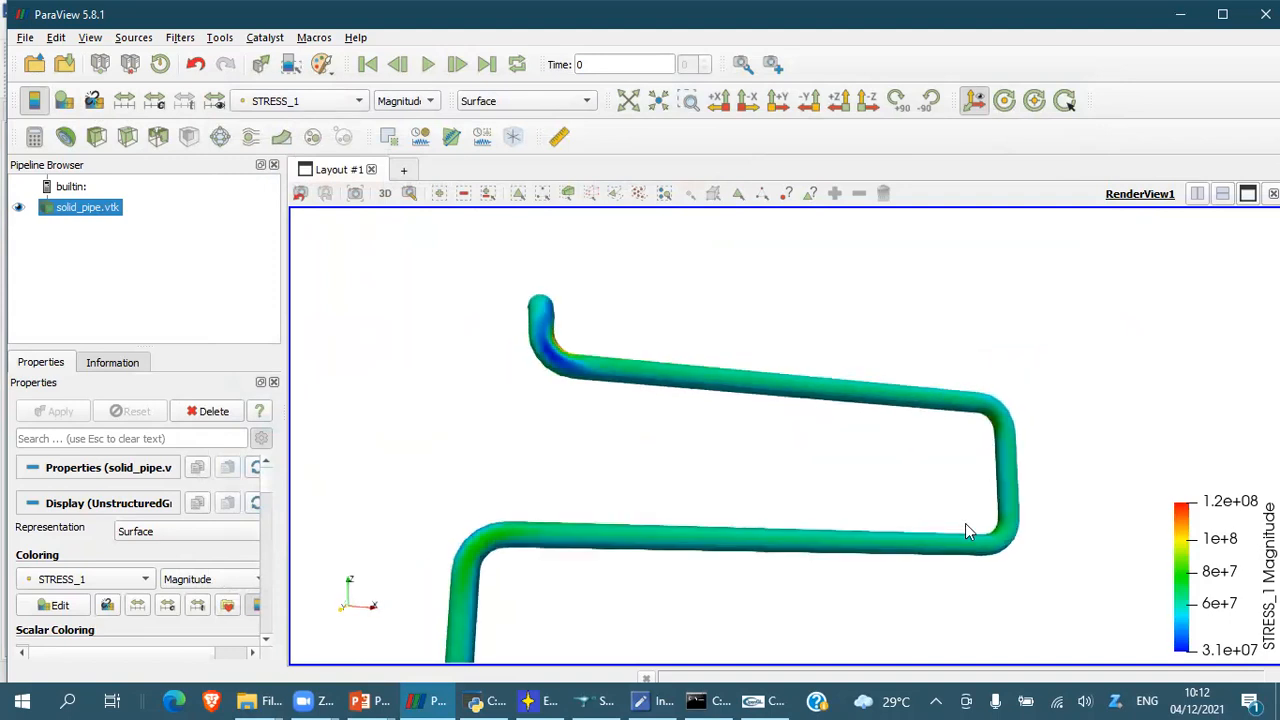
Examine the pipe's STRESS_1 colors from the -Z, -Y and +Y view directions, including the lower end and the upper loop
scroll(711, 524, down, 3)
click(866, 97)
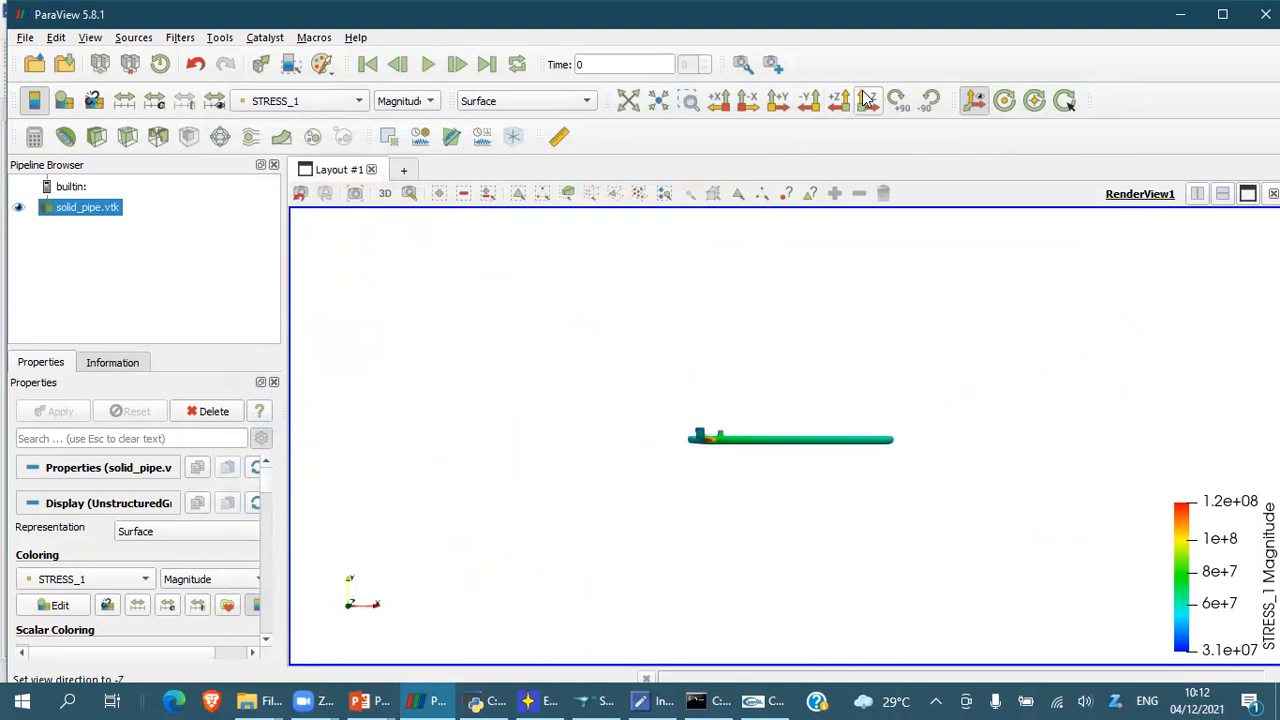
click(802, 104)
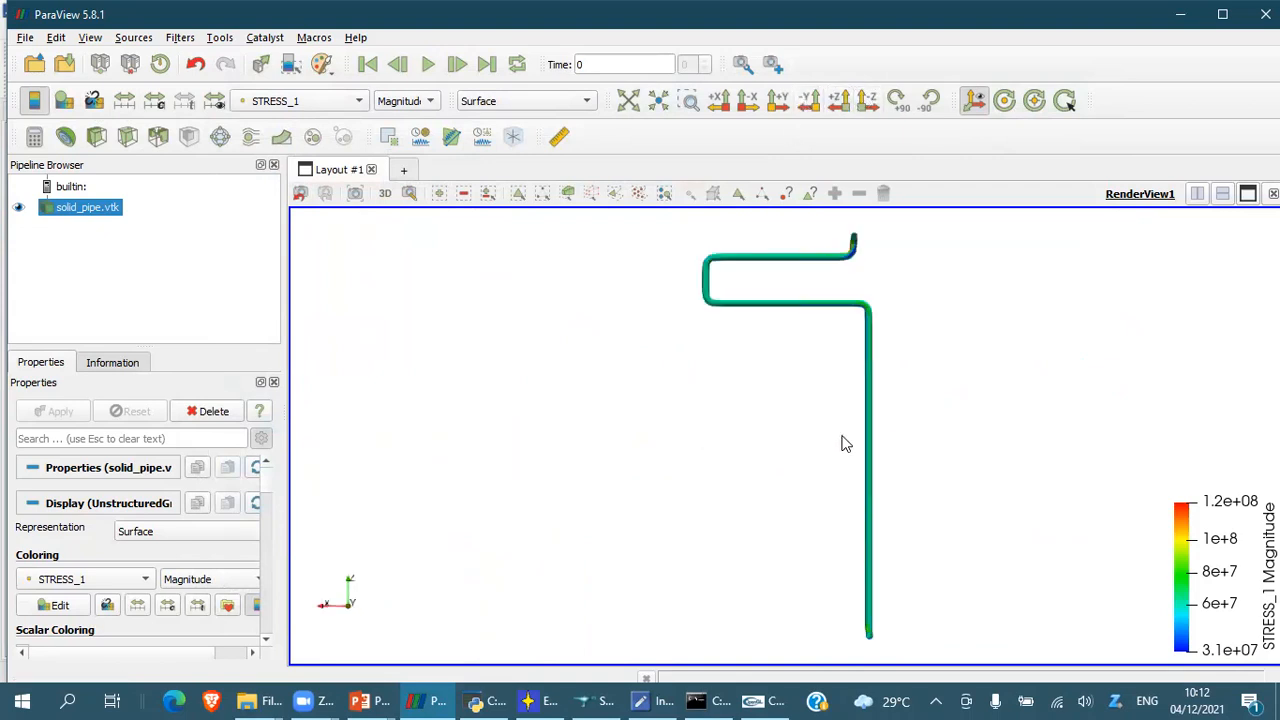
scroll(869, 660, up, 5)
scroll(883, 626, up, 1)
middle_drag(883, 626, 720, 163)
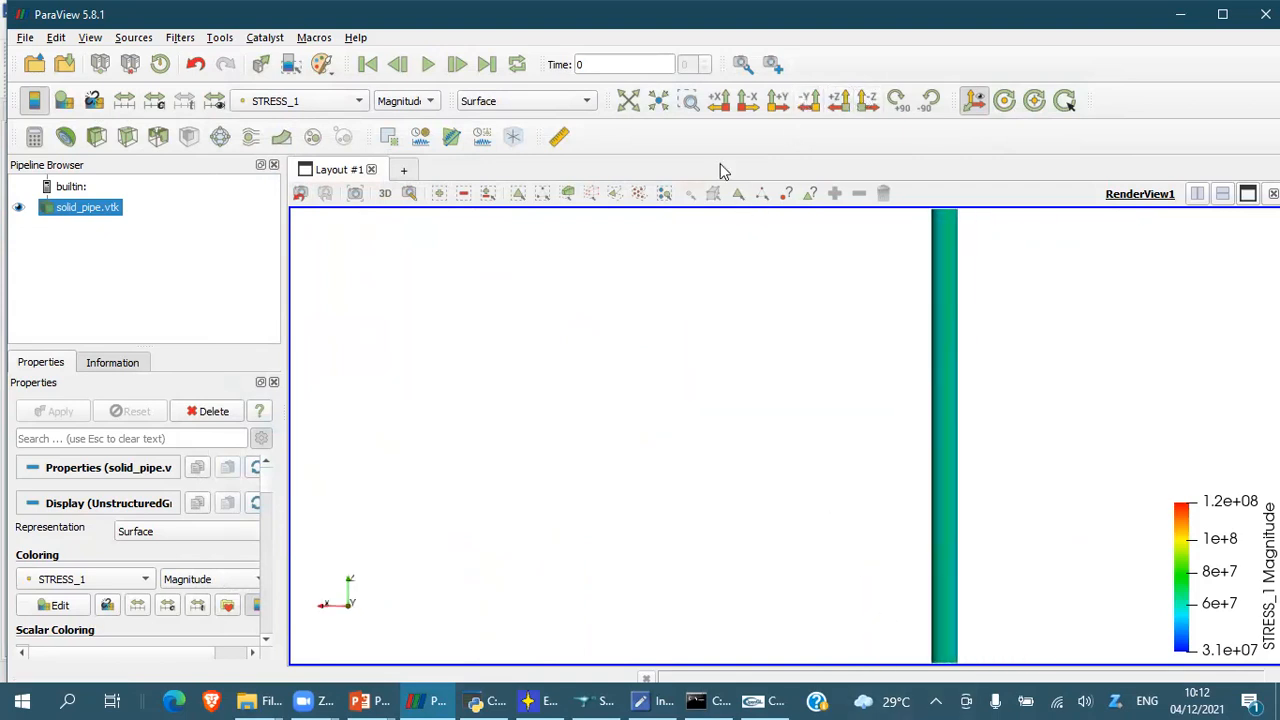
middle_drag(862, 566, 722, 111)
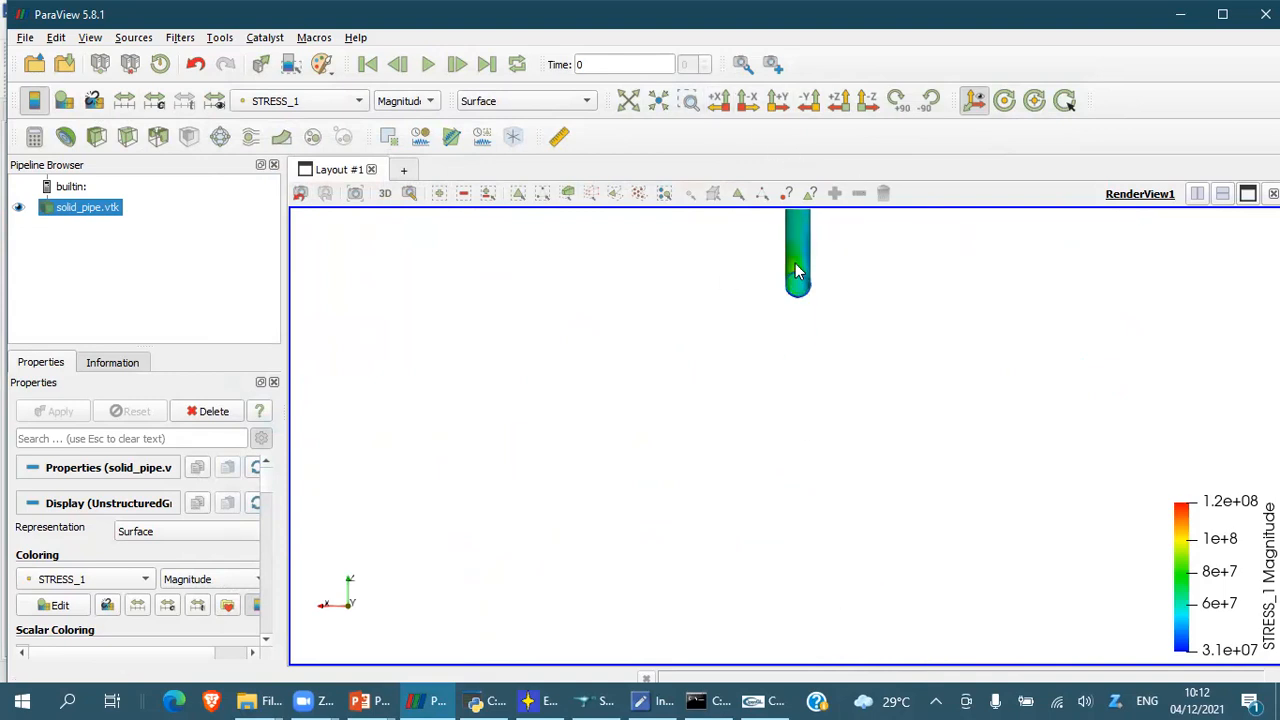
click(781, 104)
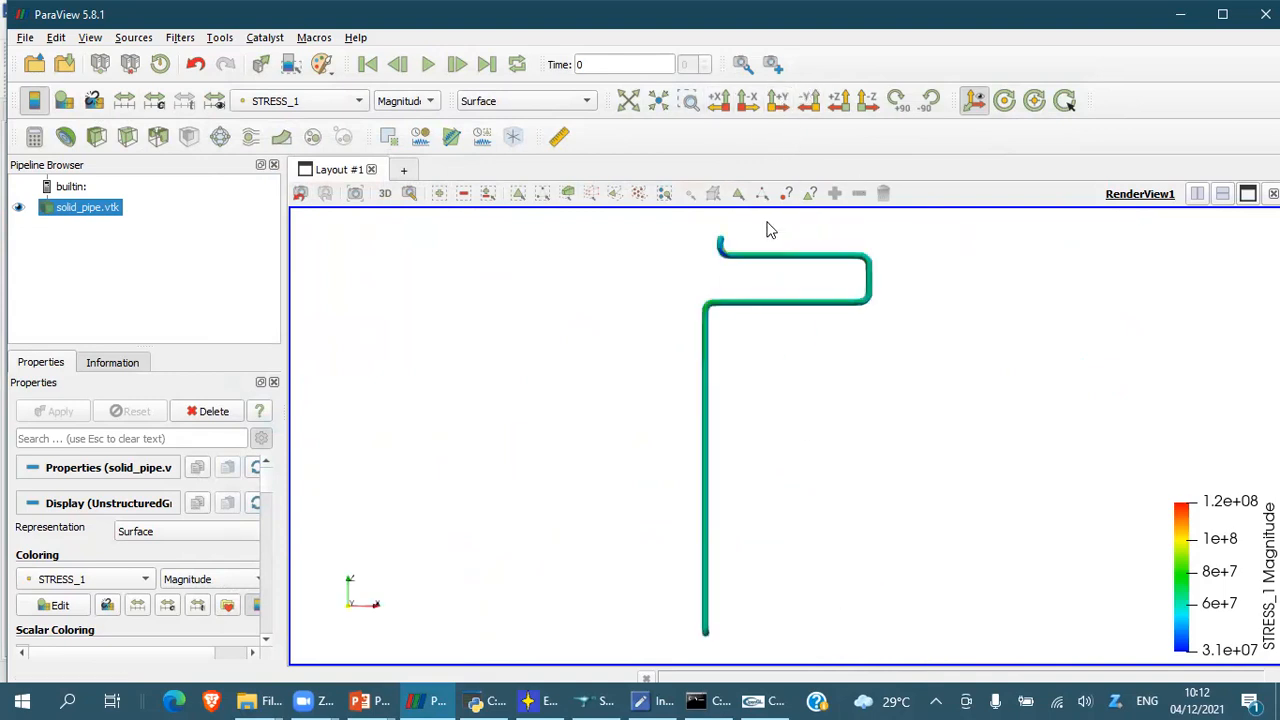
scroll(674, 232, up, 4)
middle_drag(628, 298, 666, 646)
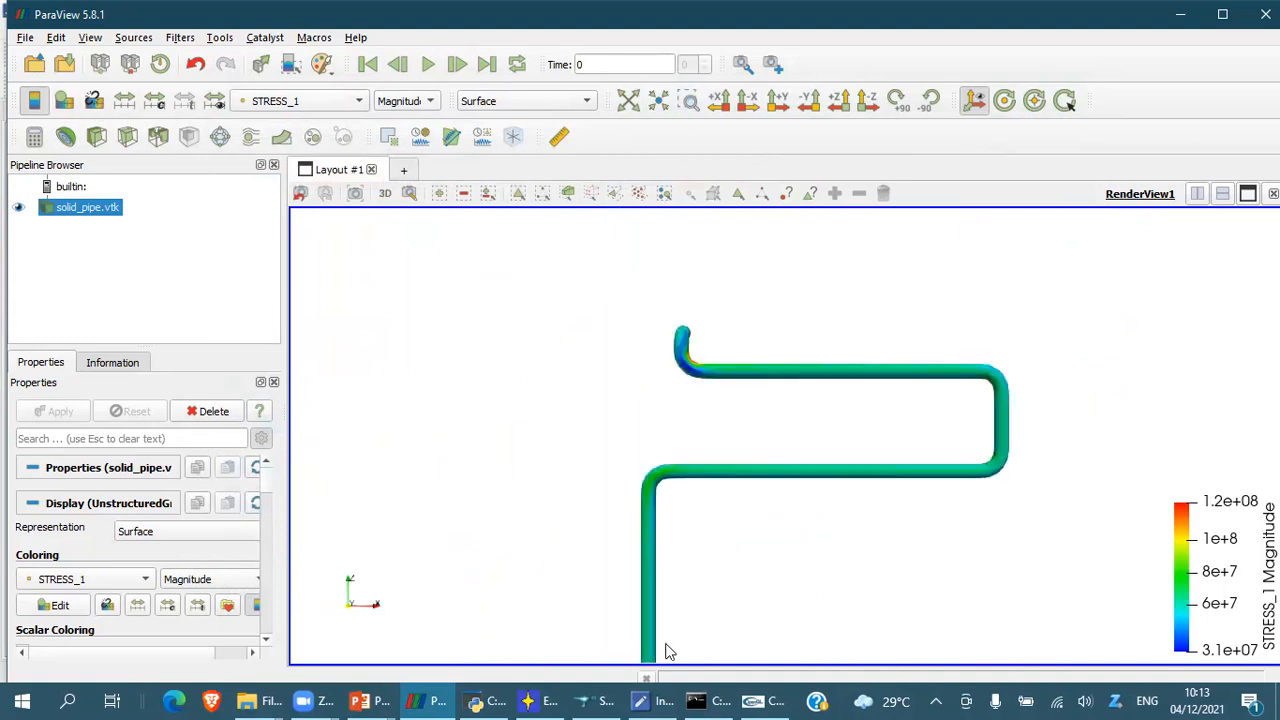
Color the pipe by DISP_1 magnitude with the rainbow preset and close the Color Map Editor
click(323, 101)
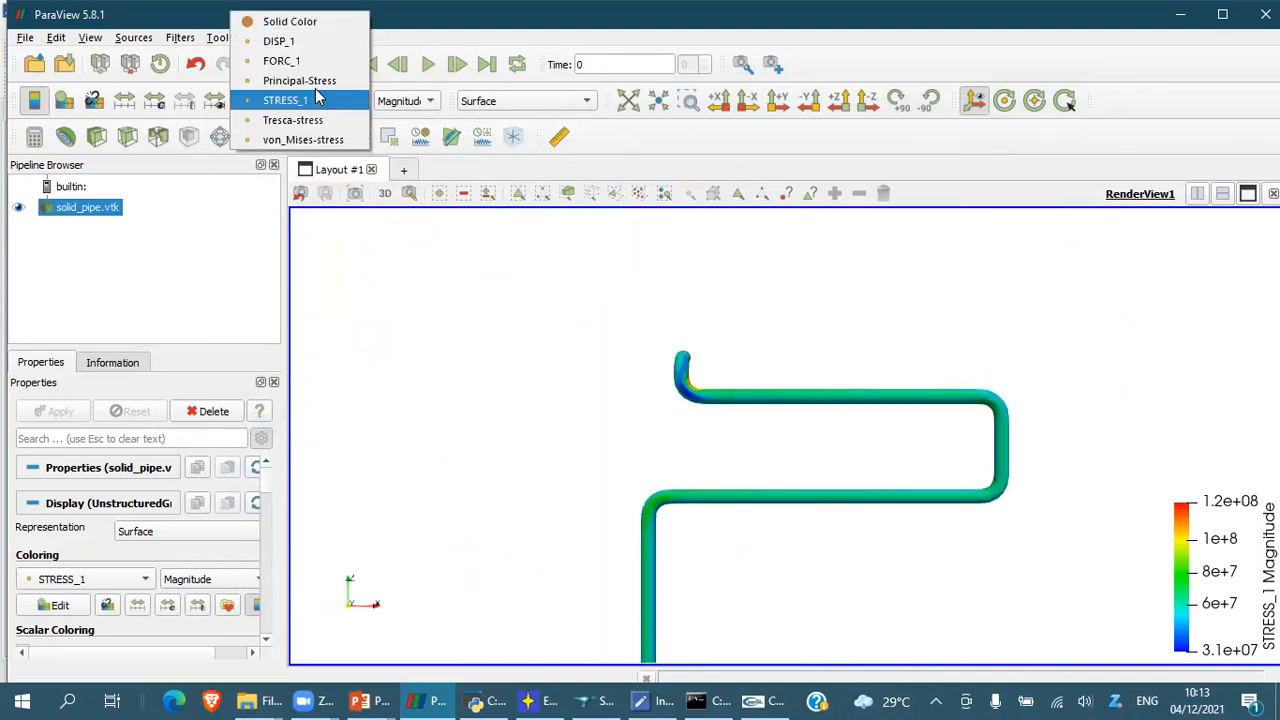
click(290, 41)
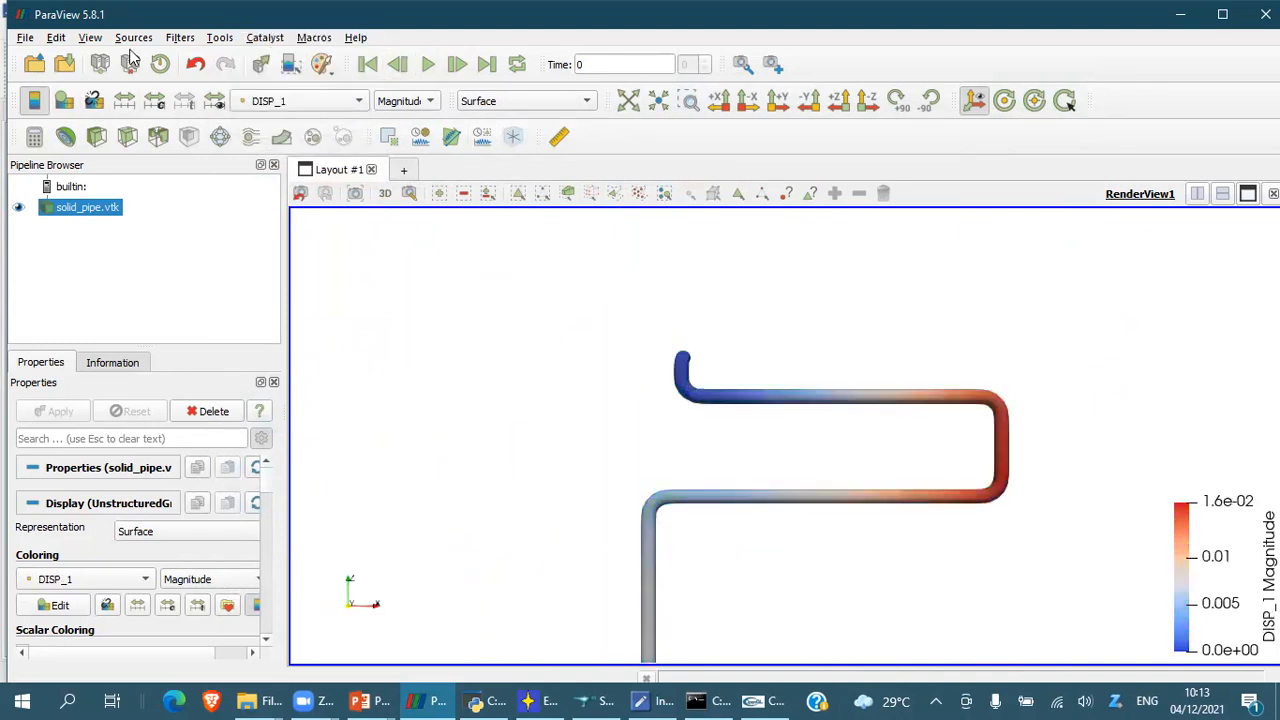
click(64, 100)
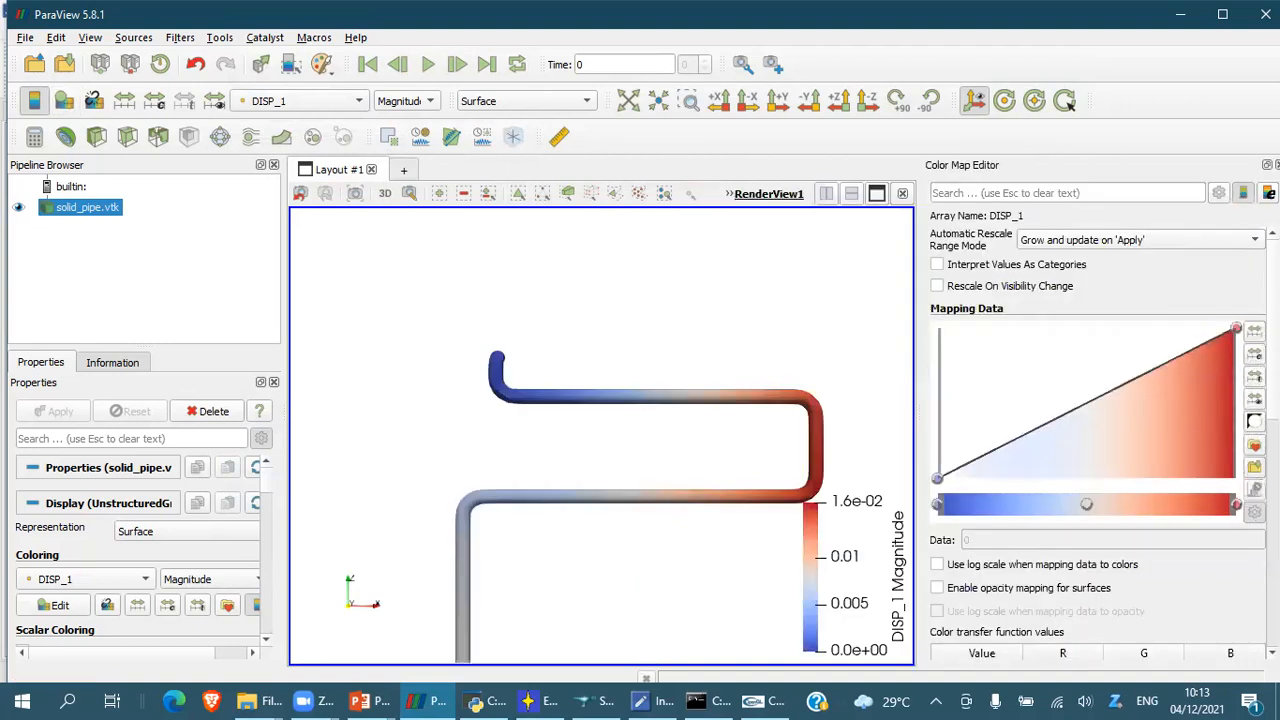
click(1254, 444)
click(414, 514)
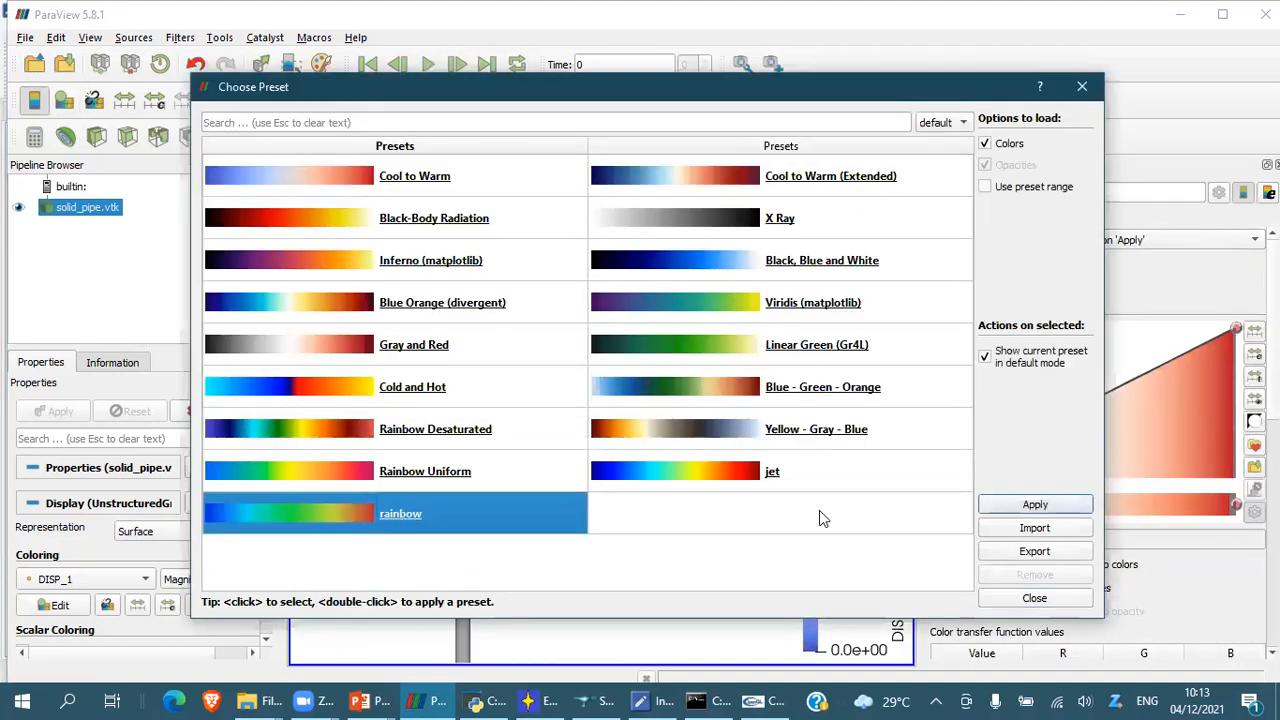
click(1035, 504)
click(1033, 598)
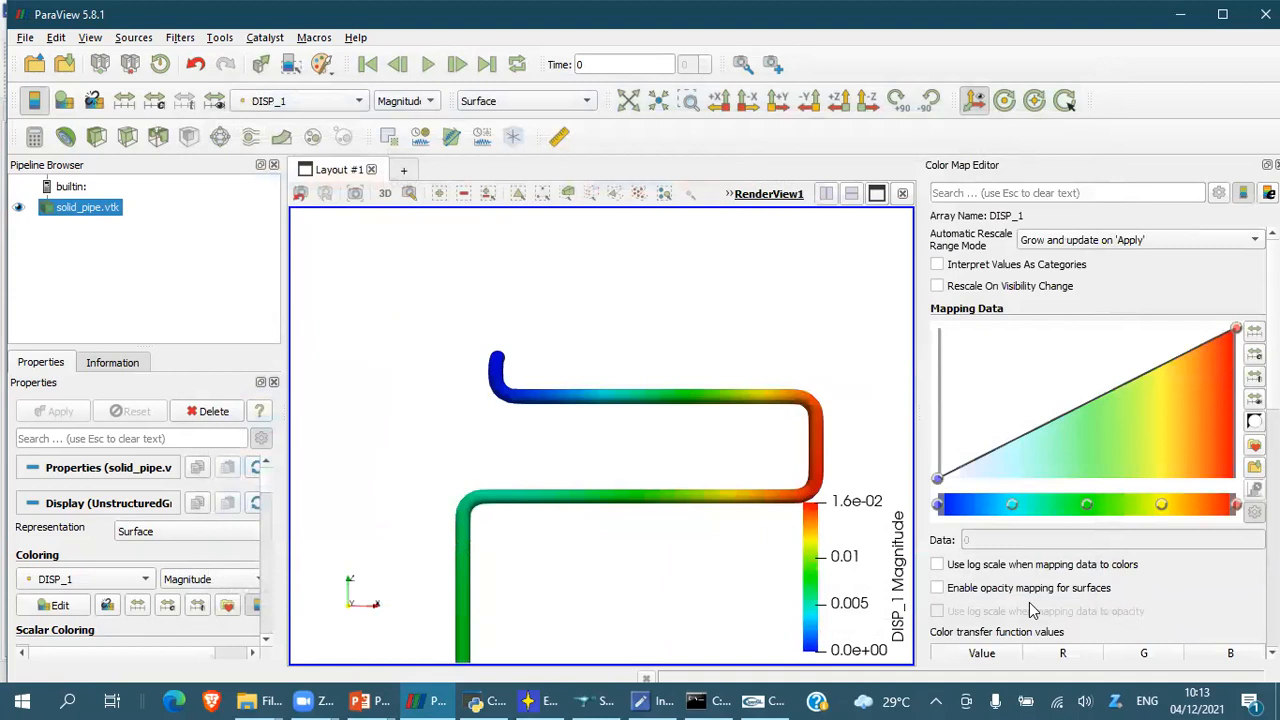
click(1267, 164)
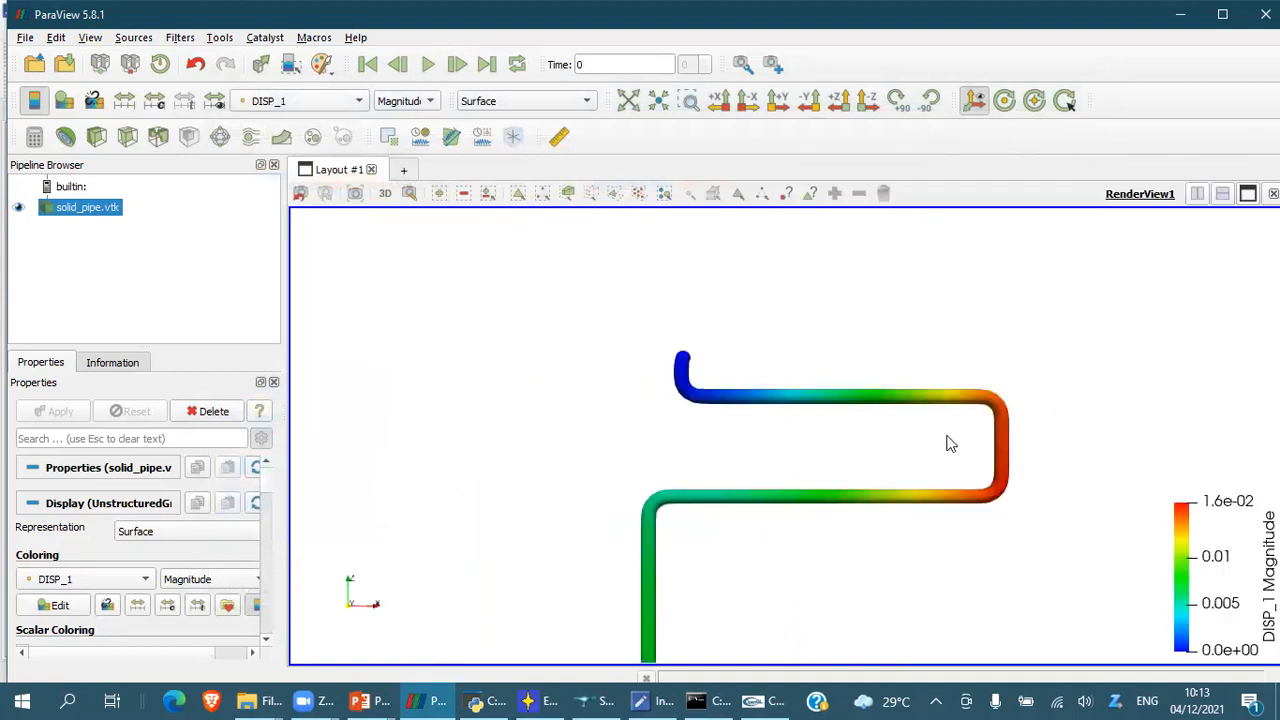
View the Z, Y and X components of DISP_1 in turn, ending on Magnitude
middle_drag(863, 431, 724, 361)
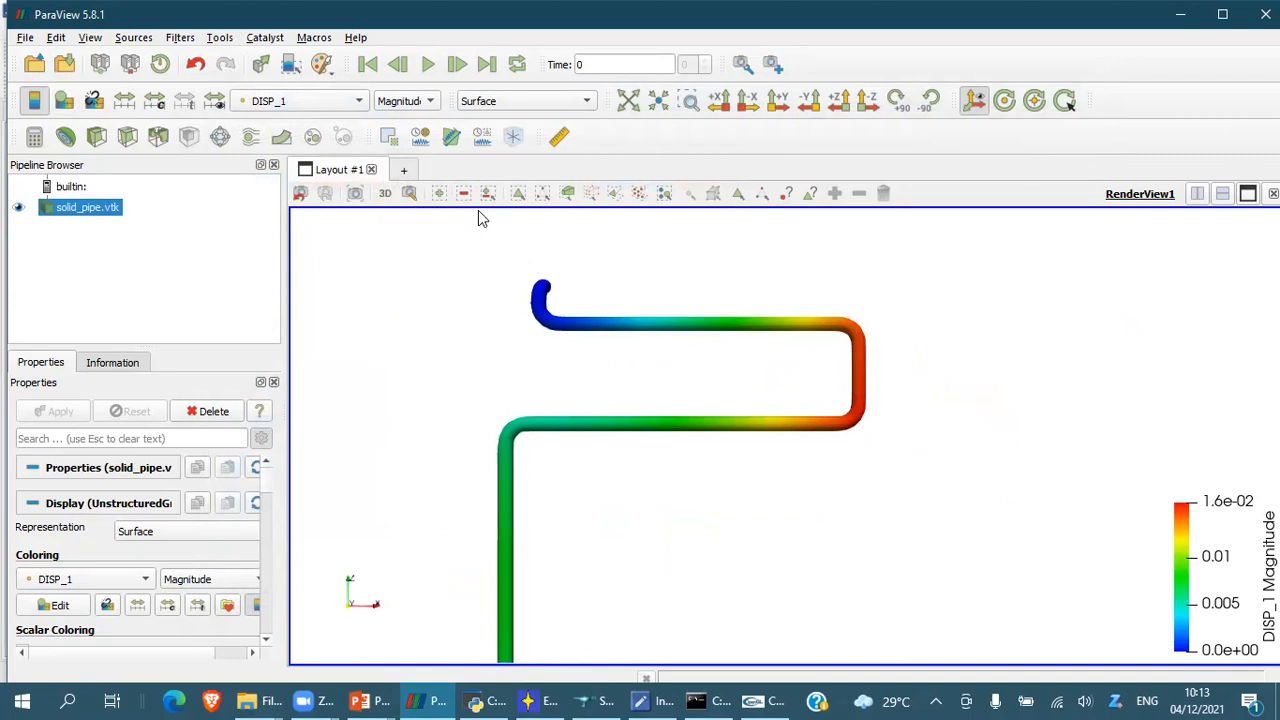
click(422, 101)
click(388, 156)
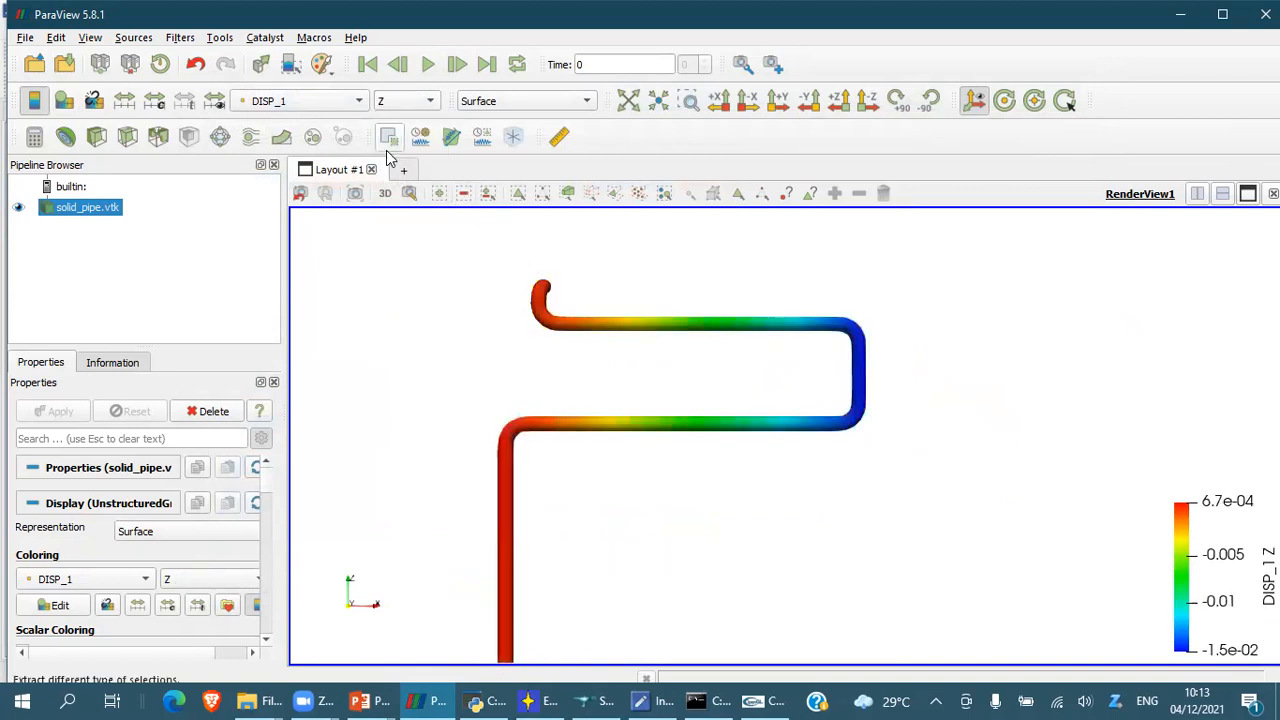
click(401, 103)
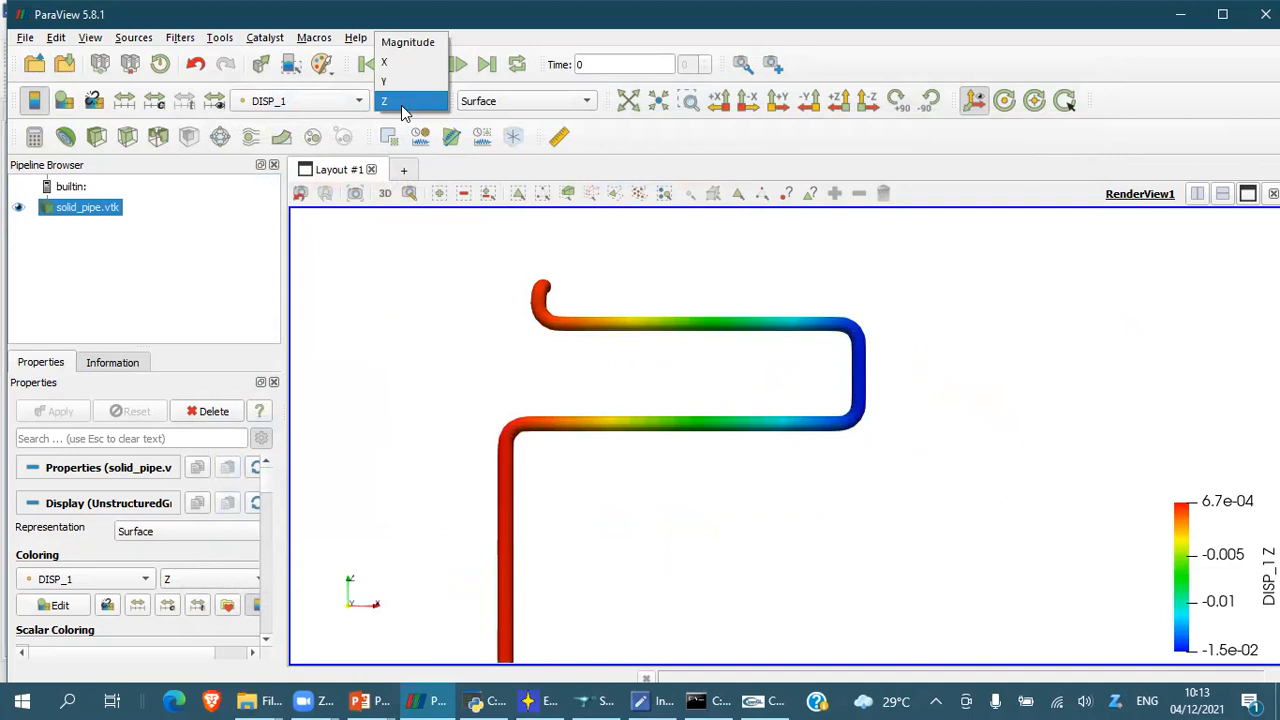
click(404, 81)
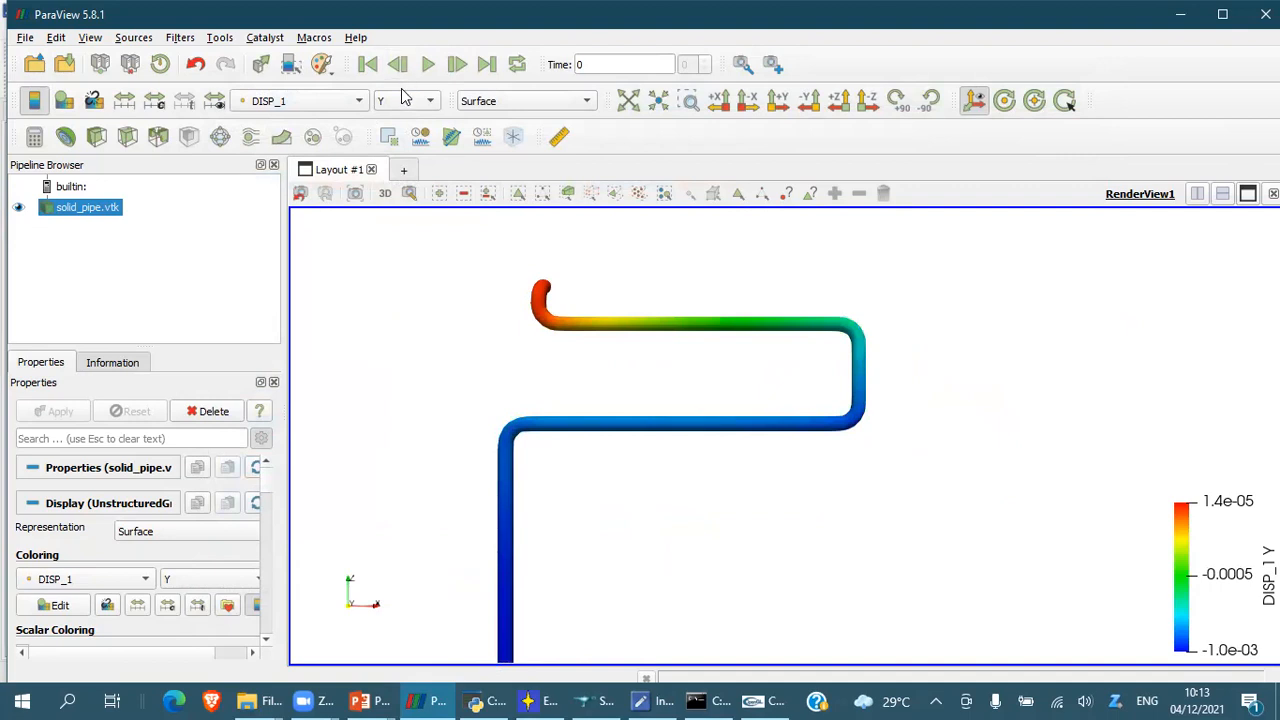
click(404, 102)
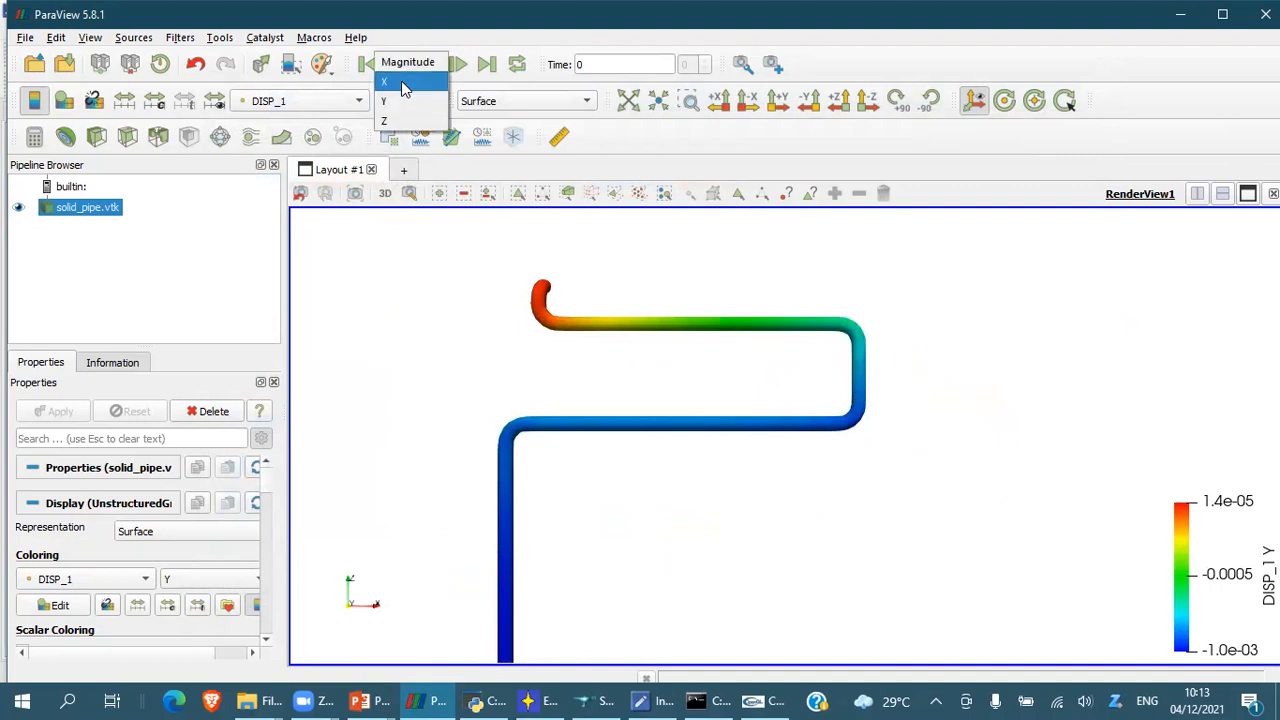
click(404, 85)
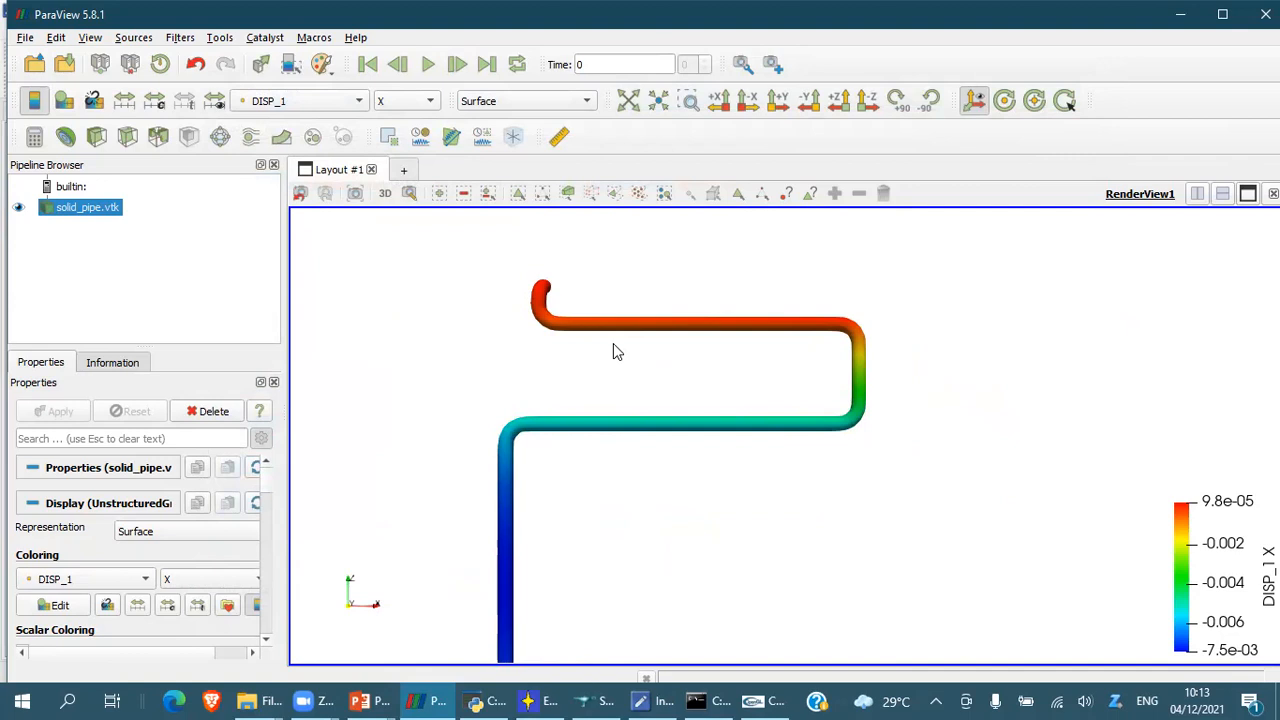
click(400, 101)
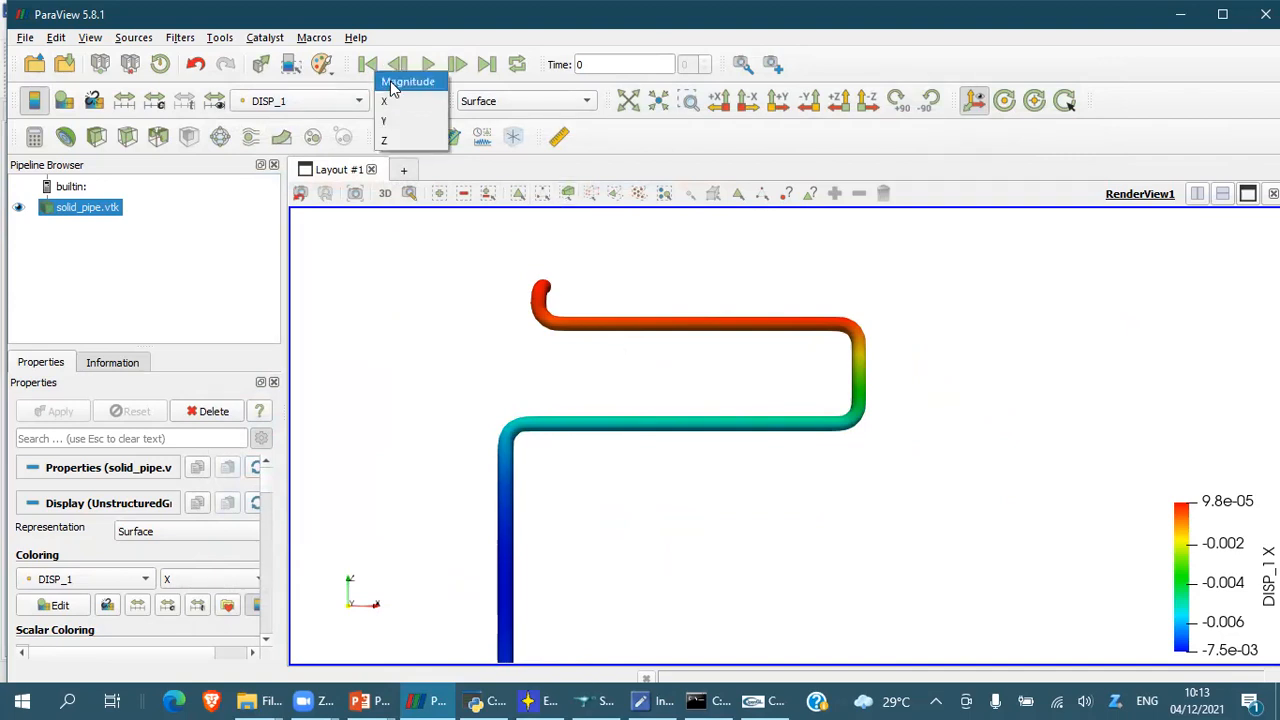
click(400, 83)
mouse_move(625, 528)
middle_down()
mouse_move(625, 105)
mouse_move(634, 549)
middle_up()
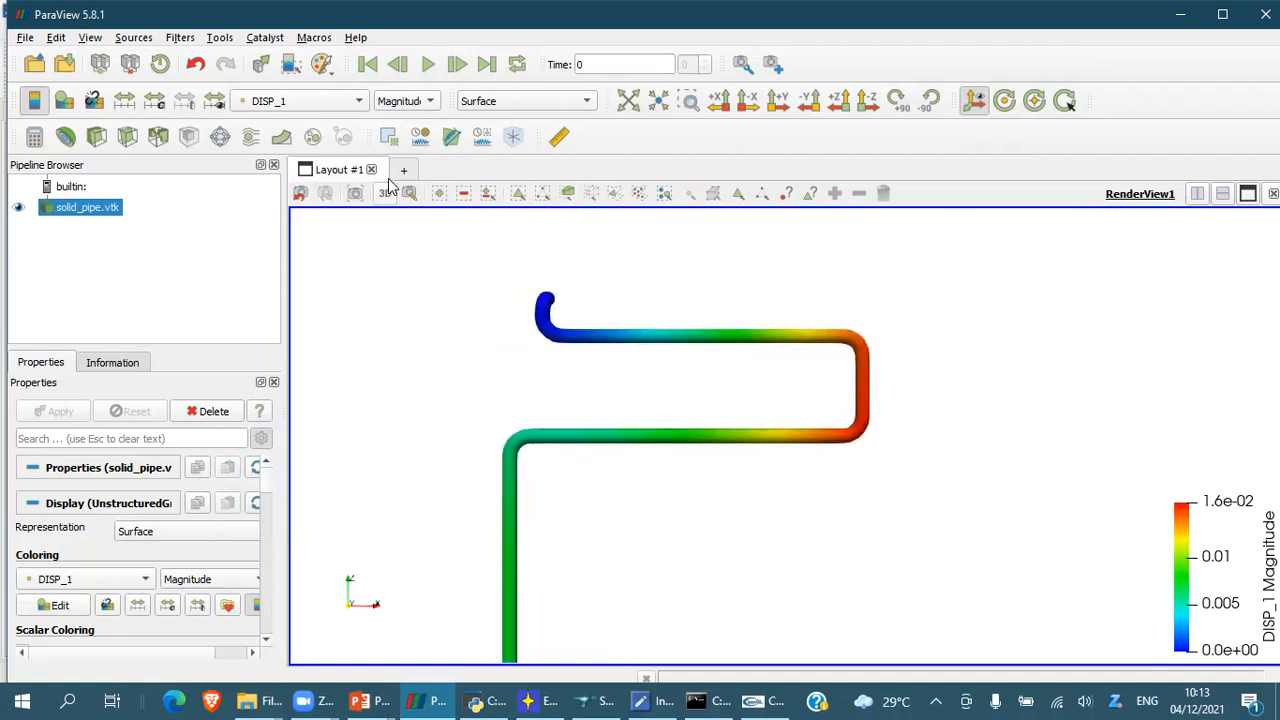
Color the pipe by the Principal-Stress magnitude
click(334, 104)
click(318, 140)
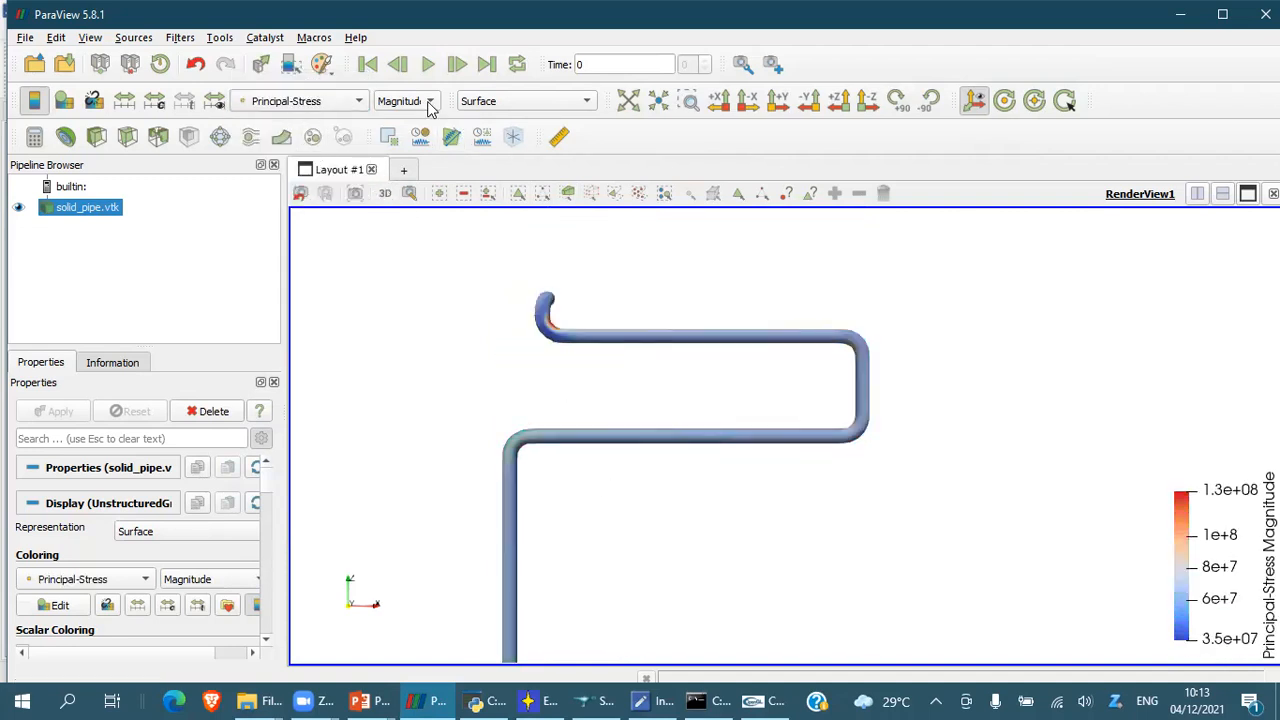
click(502, 101)
click(480, 90)
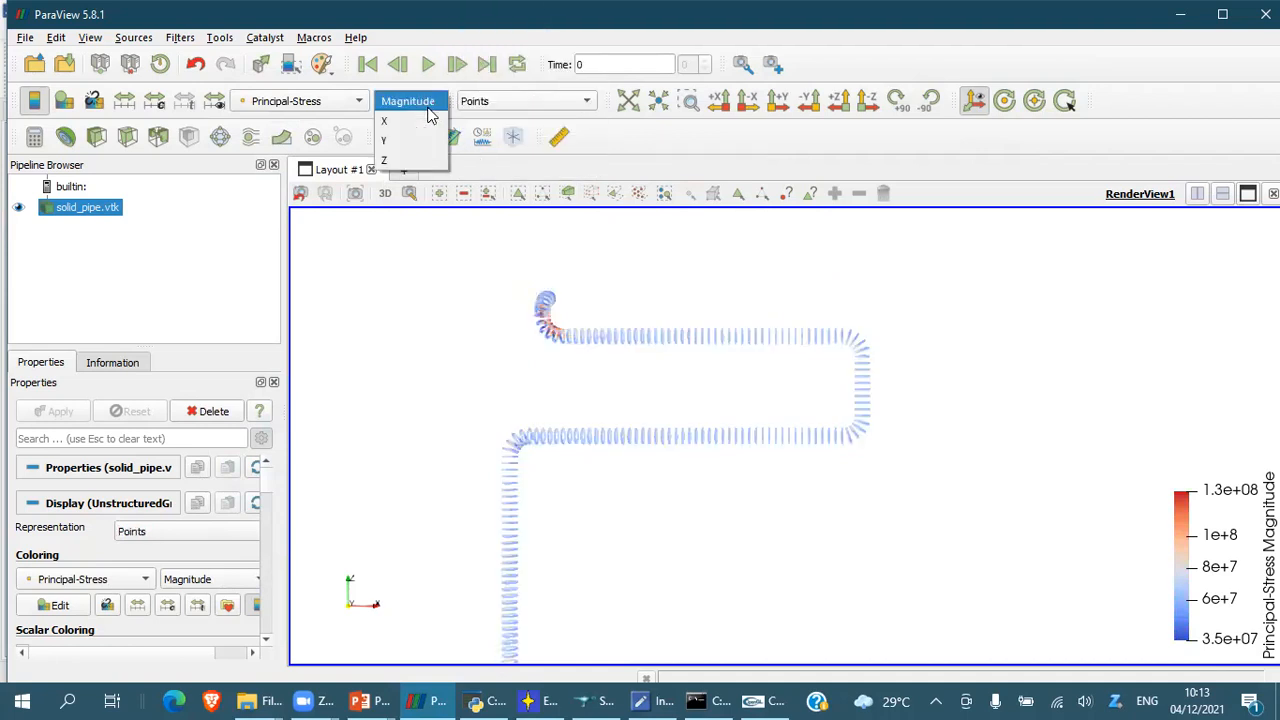
click(500, 106)
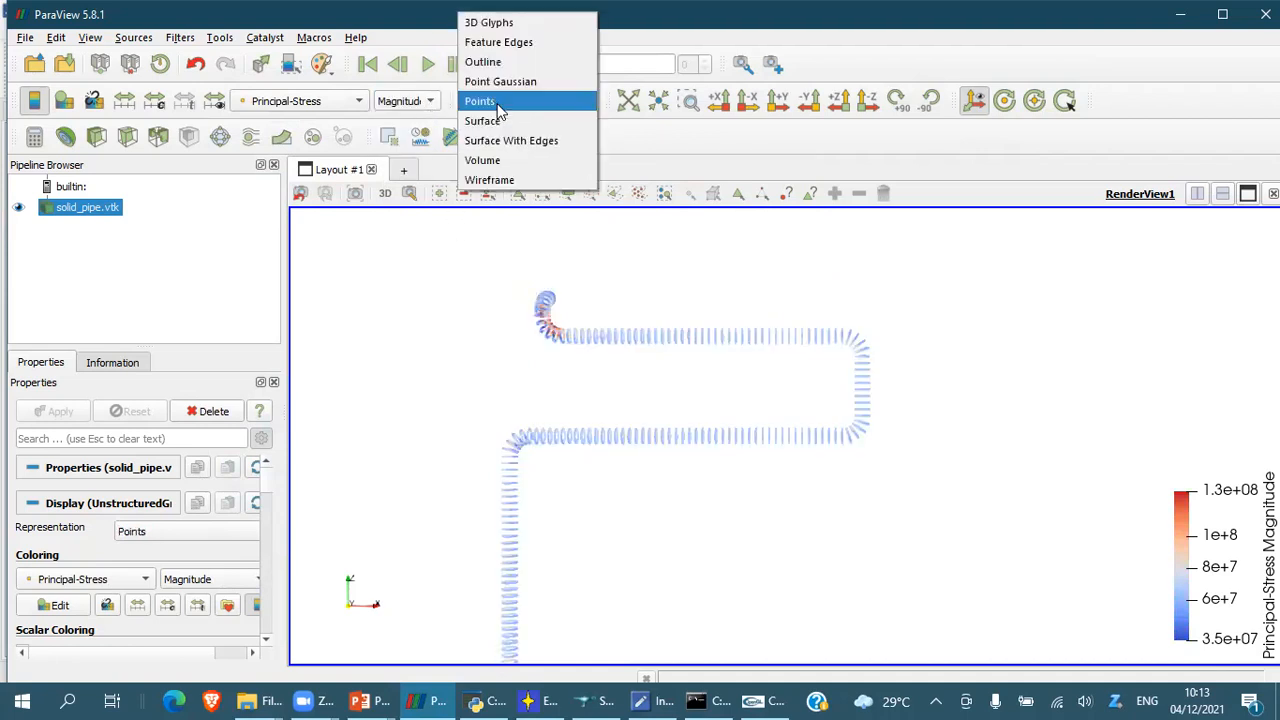
click(490, 121)
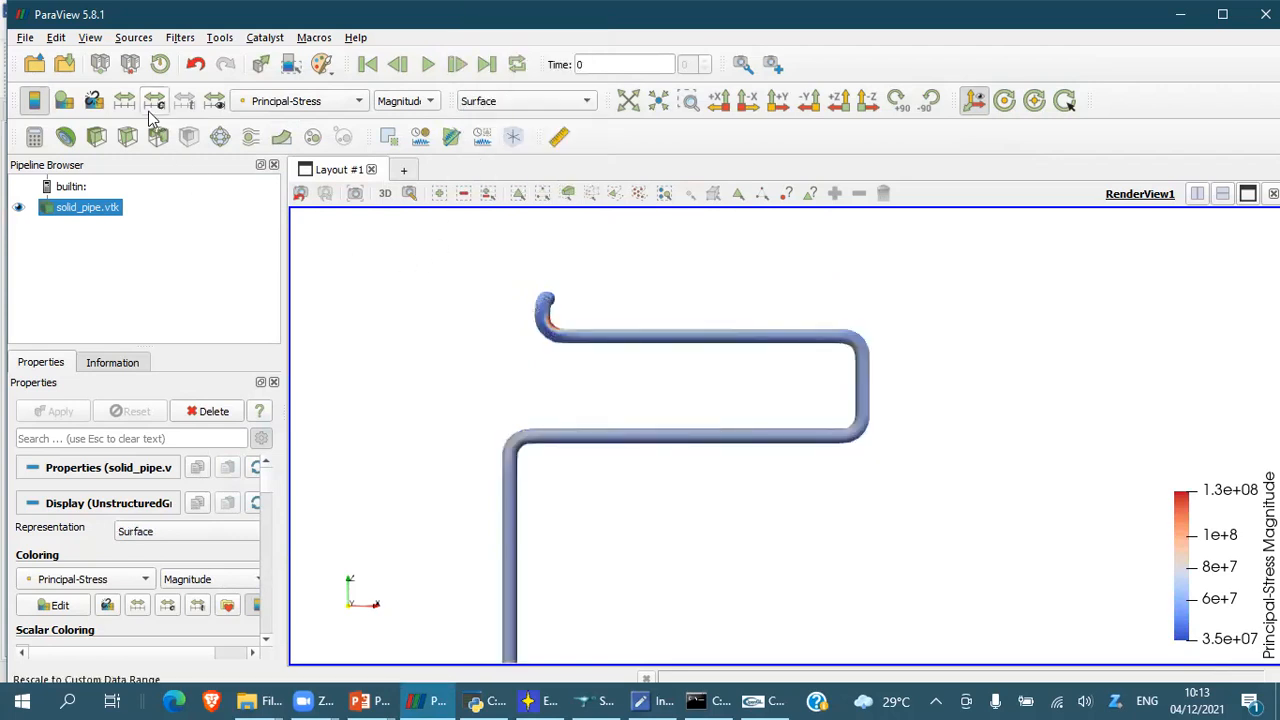
Apply the rainbow color preset to the Principal-Stress coloring and close the Color Map Editor
click(64, 101)
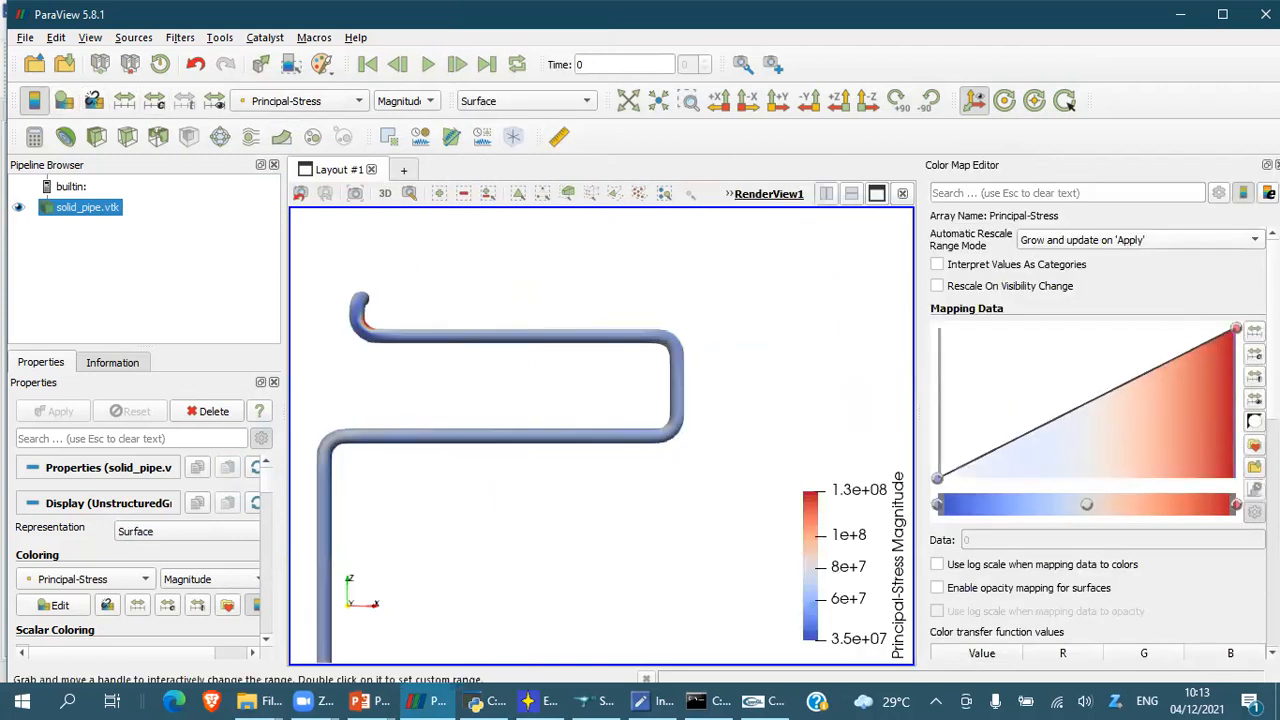
click(1254, 445)
click(386, 517)
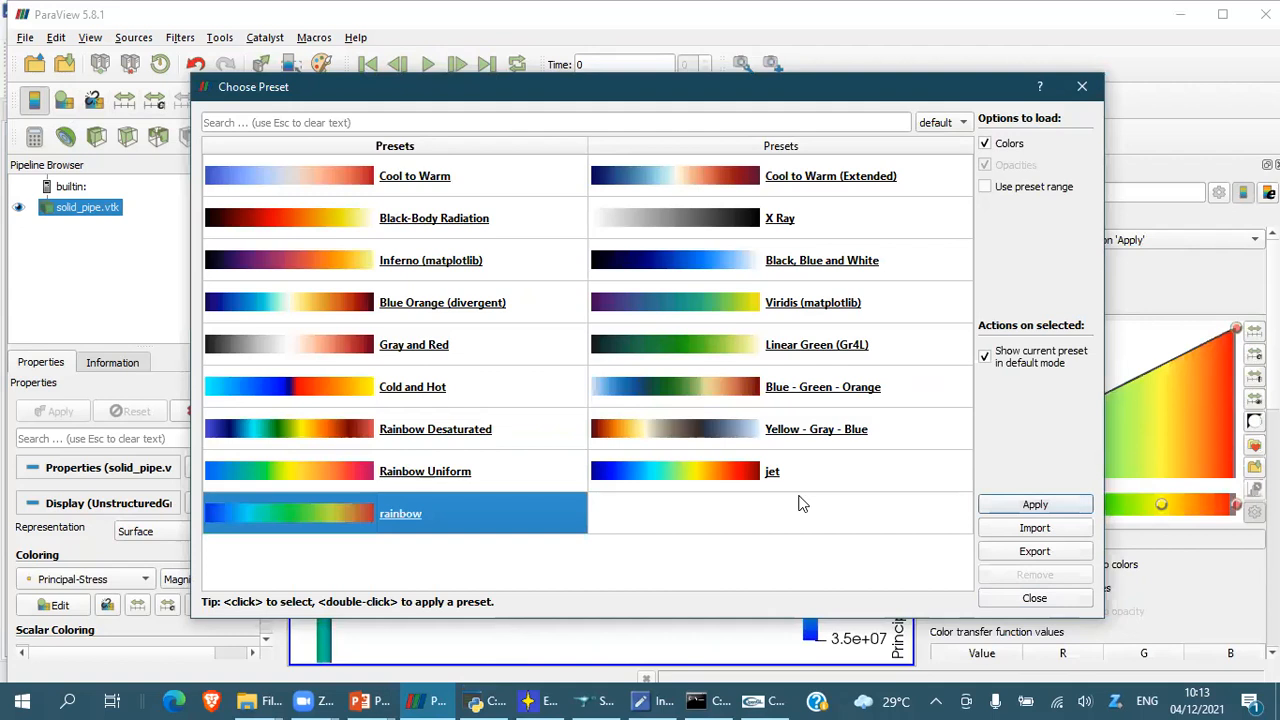
click(1034, 504)
click(1035, 598)
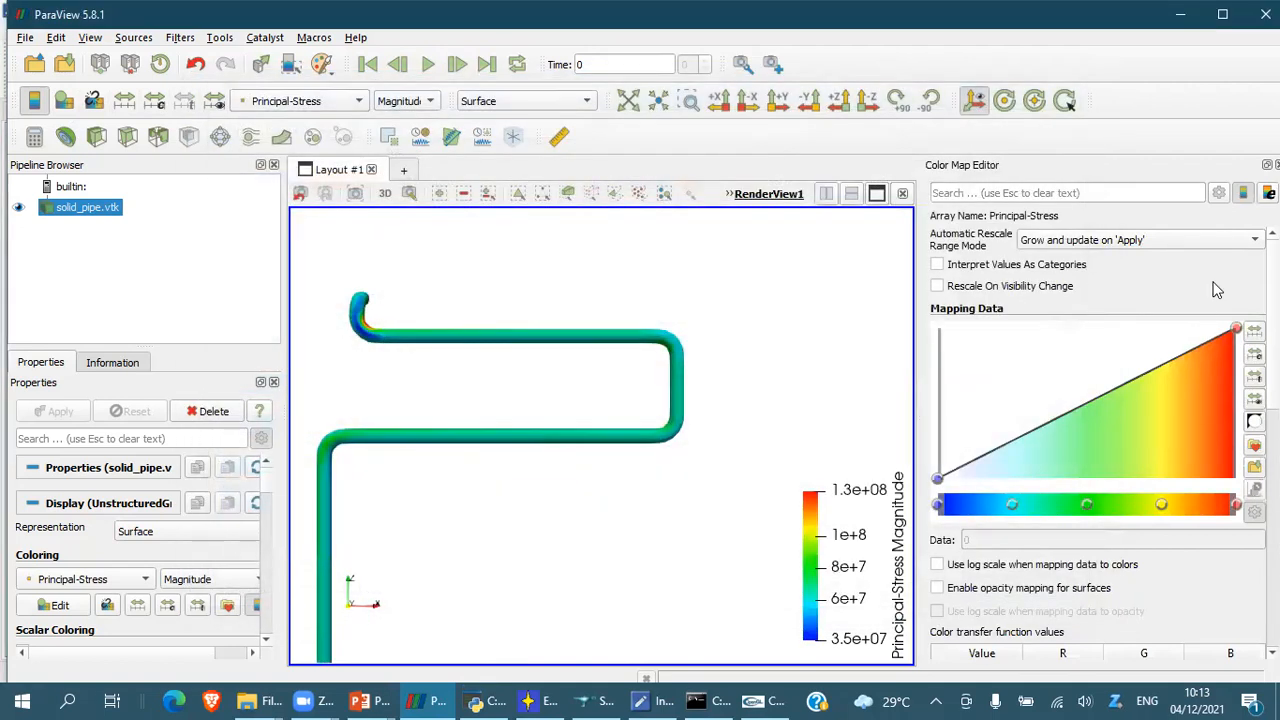
click(1277, 165)
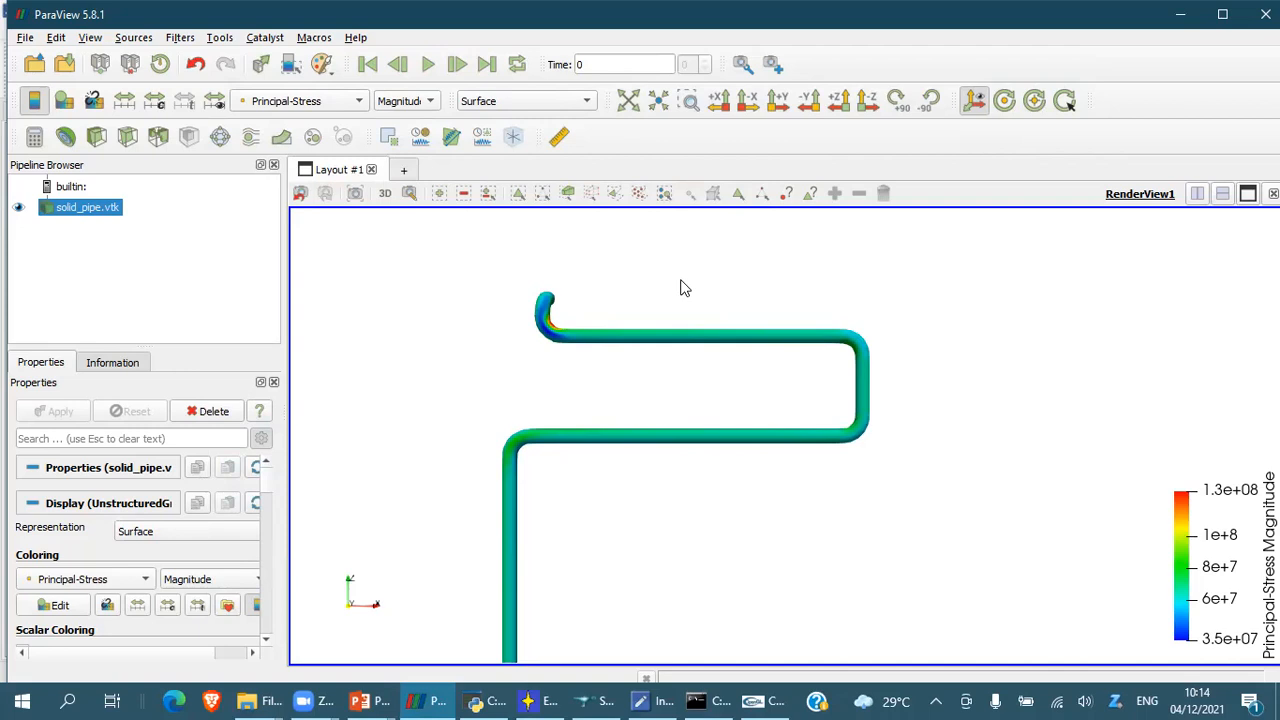
Clip the pipe with a plane whose normal is 0, -1, 0, dismissing the output messages
scroll(519, 320, up, 4)
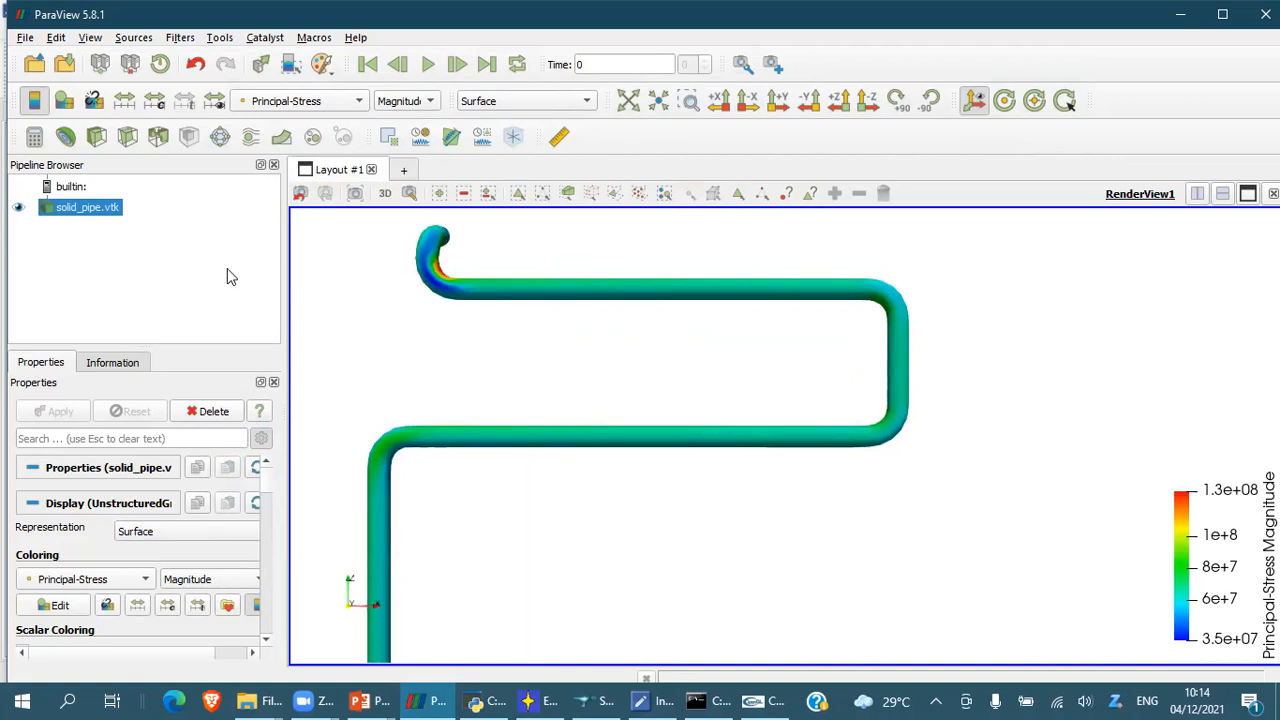
click(97, 140)
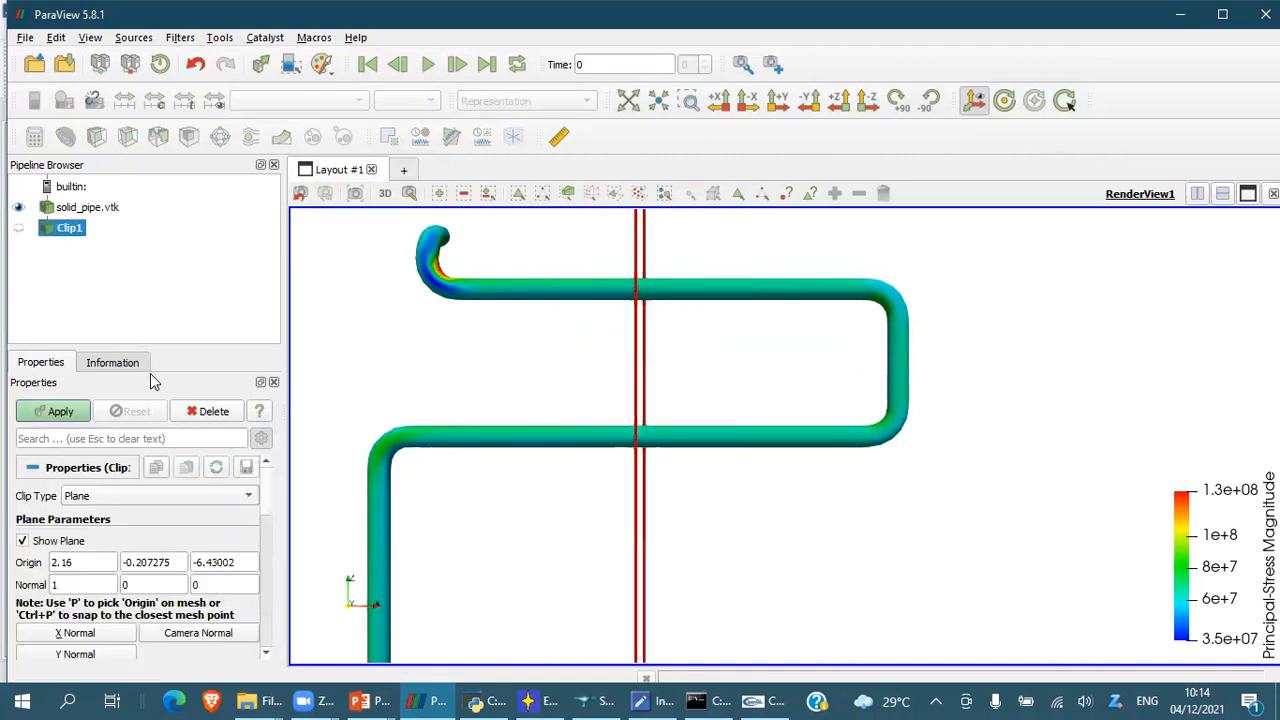
drag(83, 587, 27, 592)
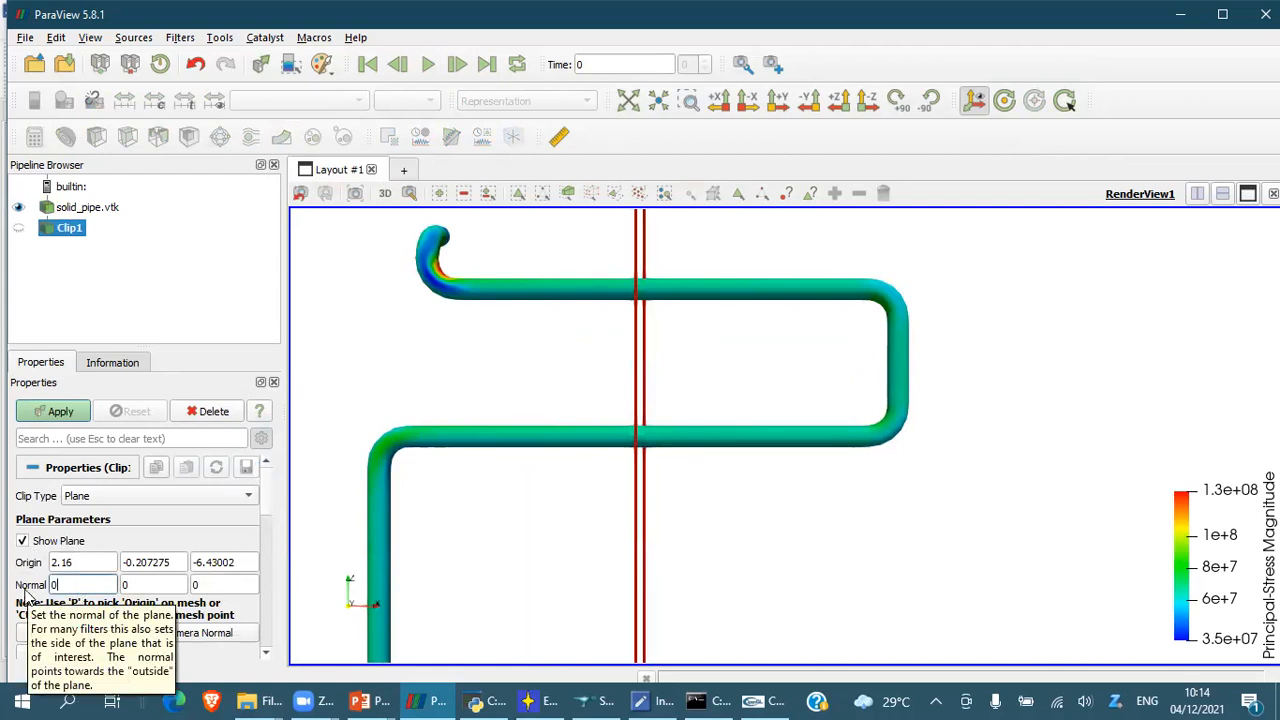
key(Tab)
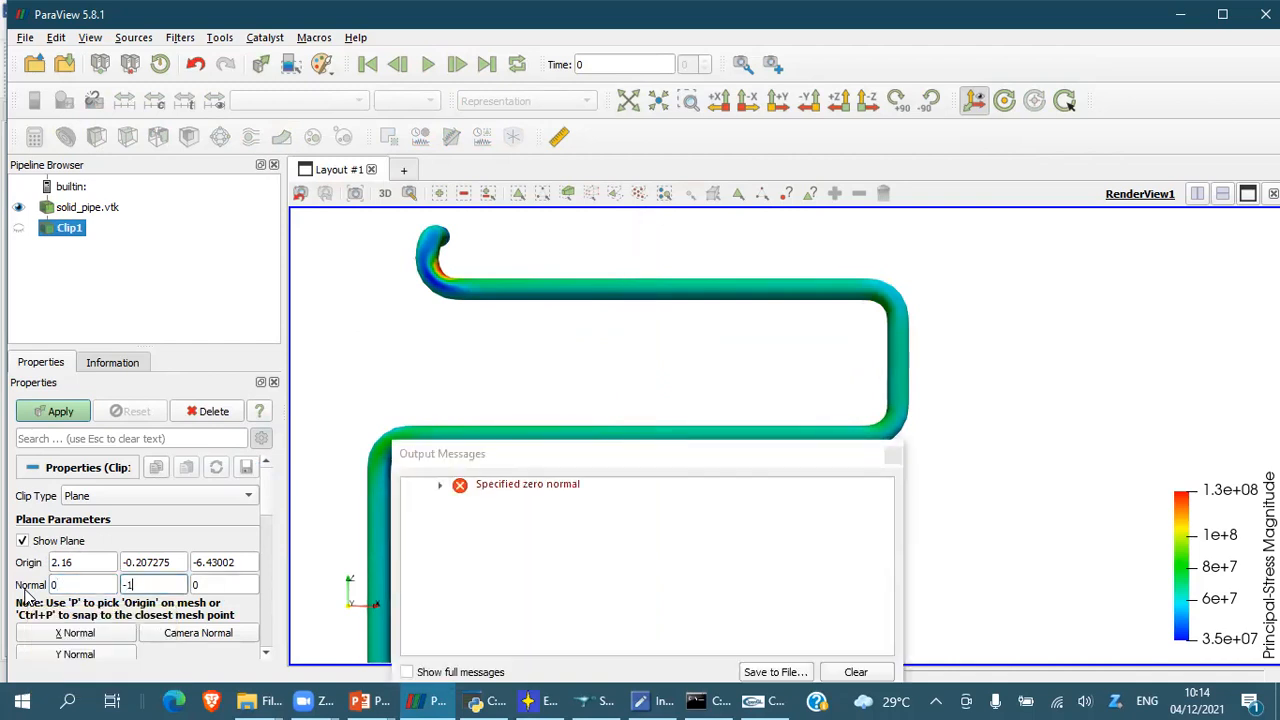
click(892, 455)
double_click(205, 584)
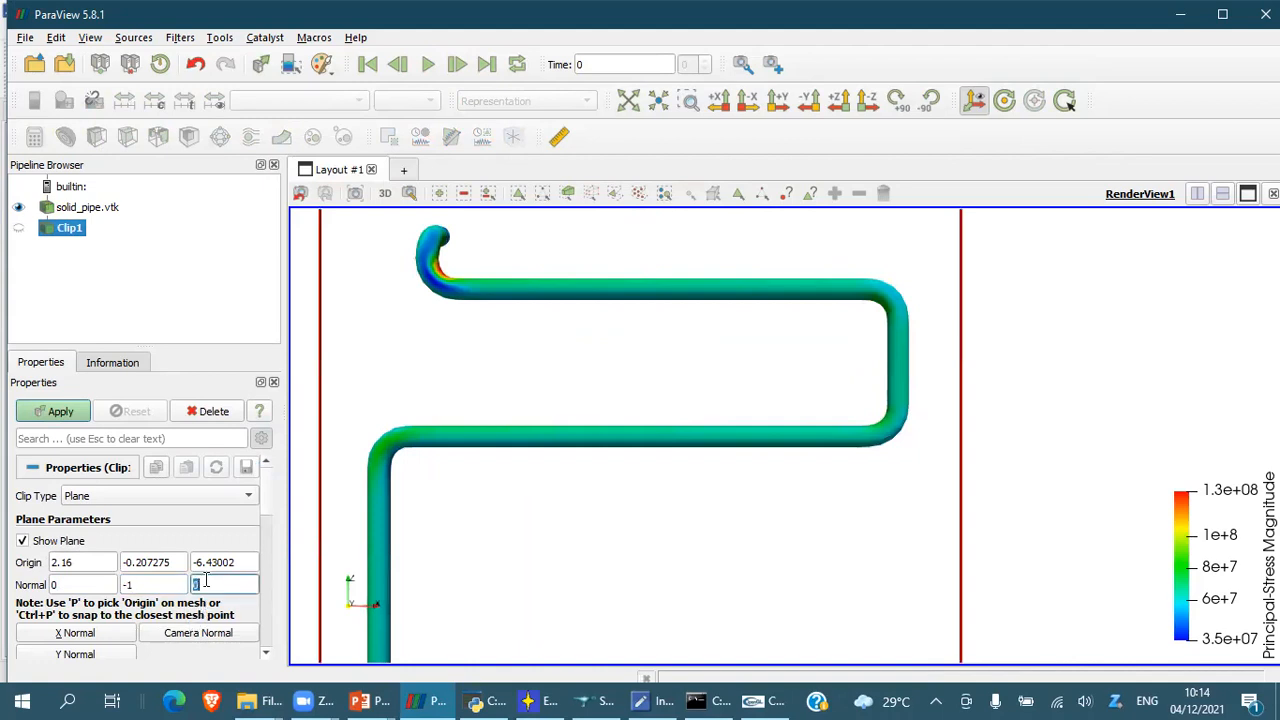
click(53, 418)
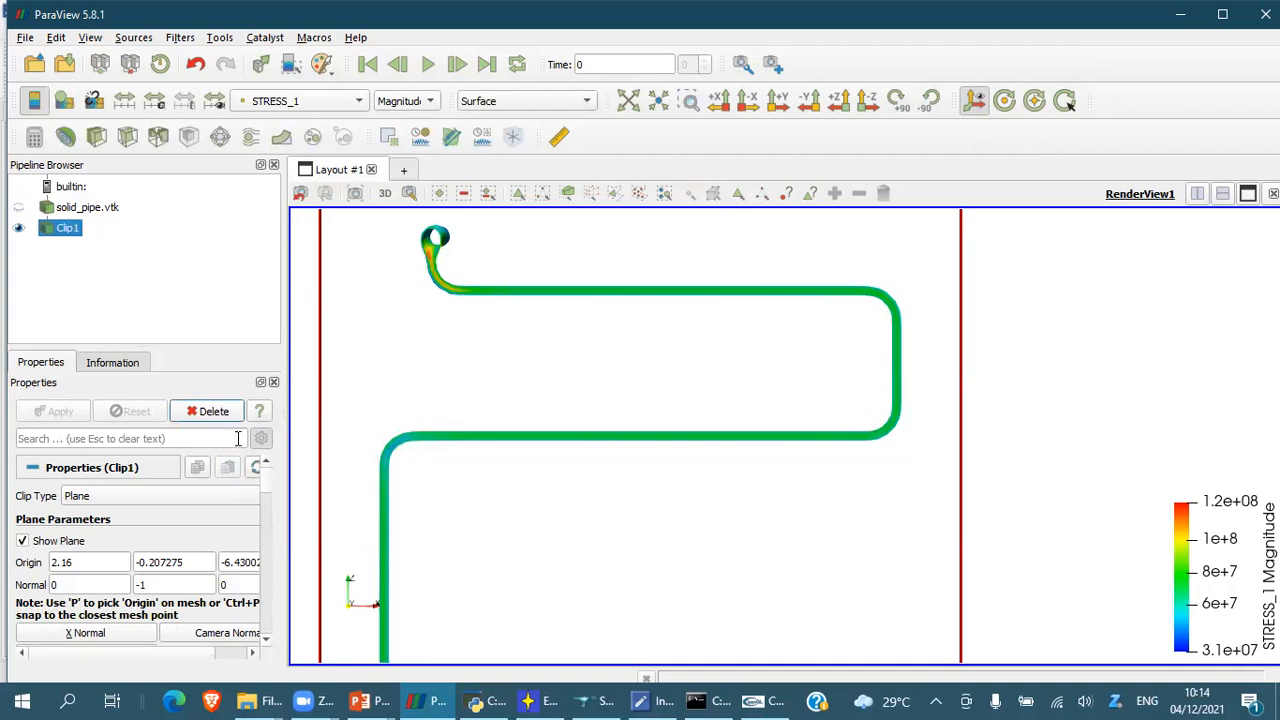
Try moving the clip plane's origin to Y 0 and Z 0 and apply the change
double_click(80, 562)
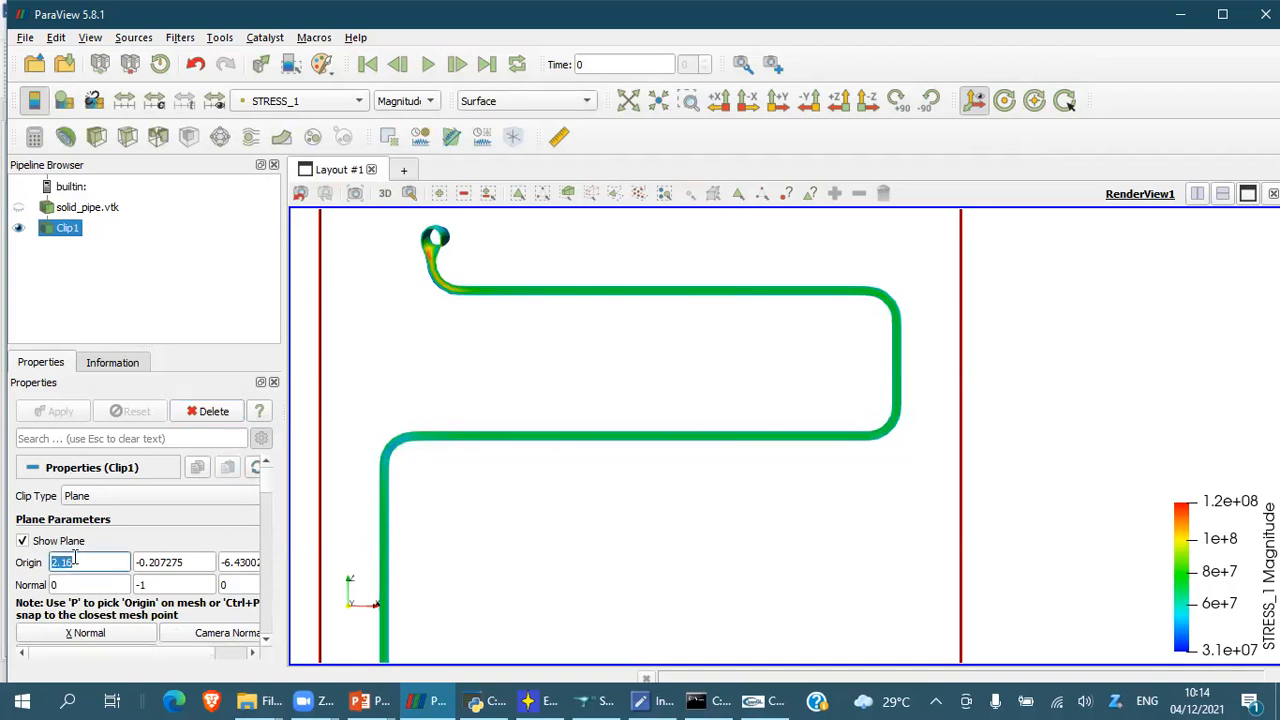
drag(196, 568, 53, 567)
text(0)
drag(222, 562, 282, 563)
text(0.25)
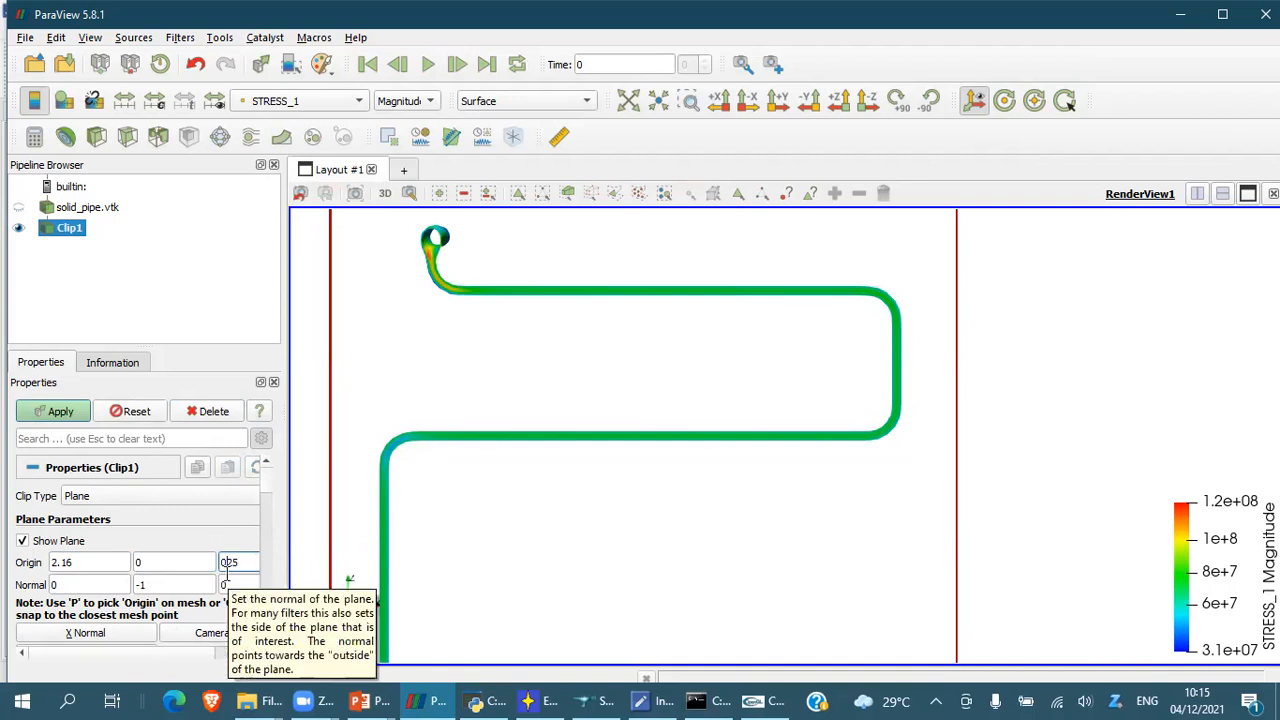
click(44, 421)
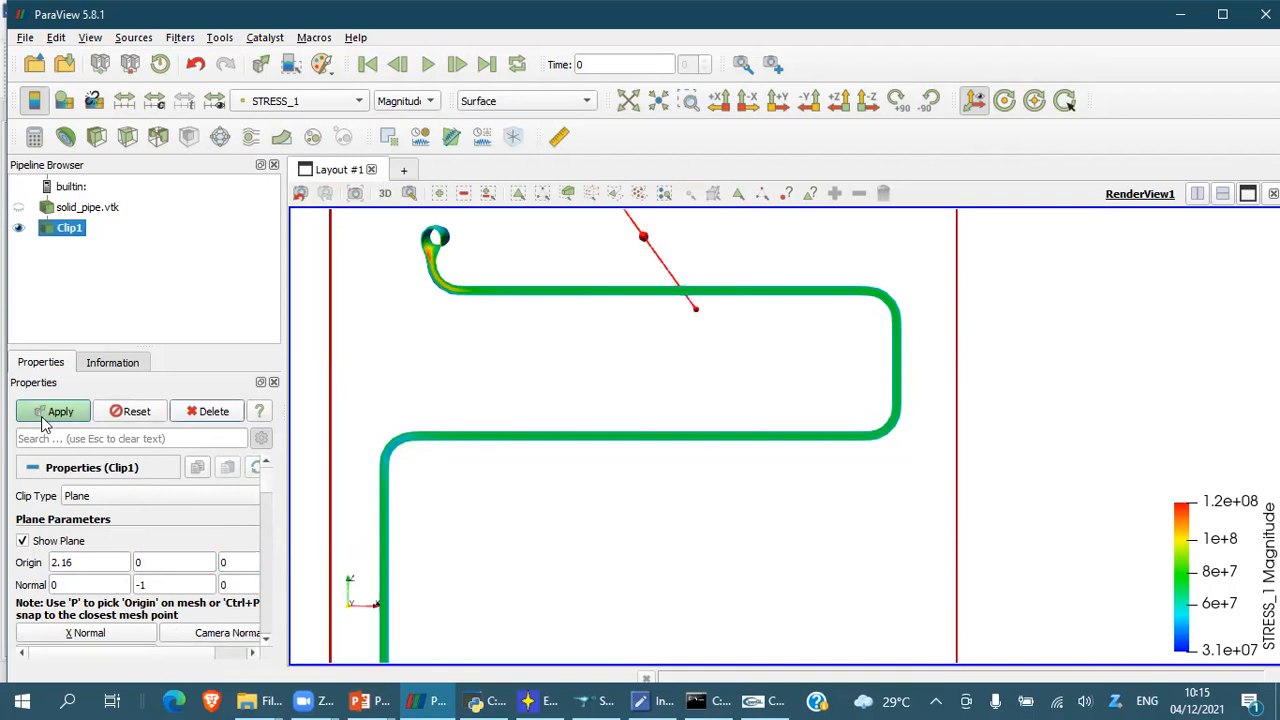
click(44, 418)
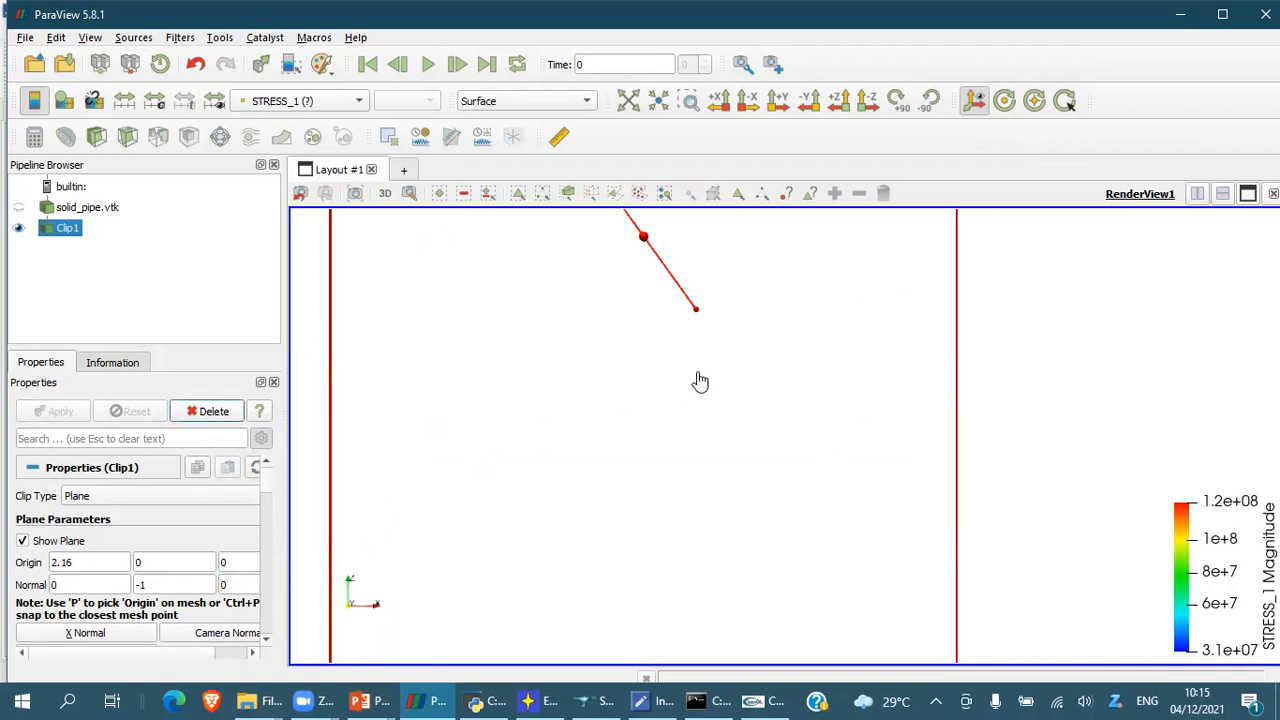
Close the Properties panel, toggle the clip's visibility off and on, and delete the clip from the pipeline
double_click(185, 569)
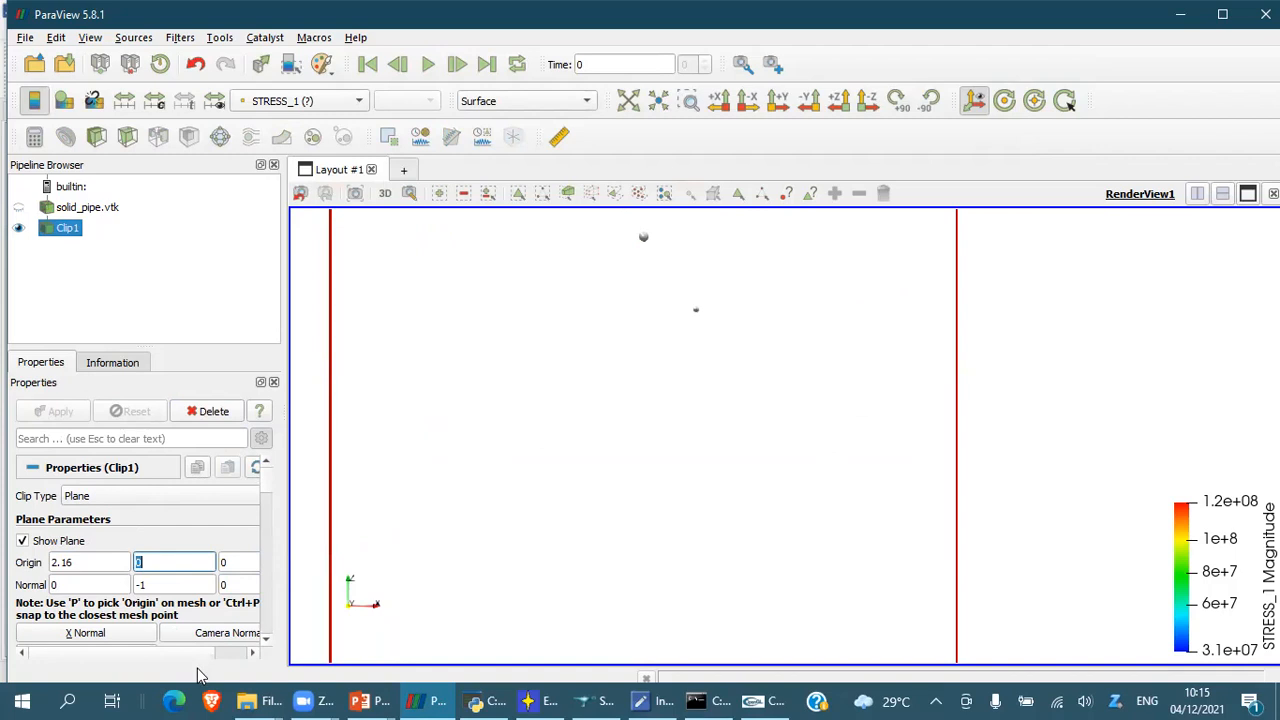
click(101, 304)
click(55, 231)
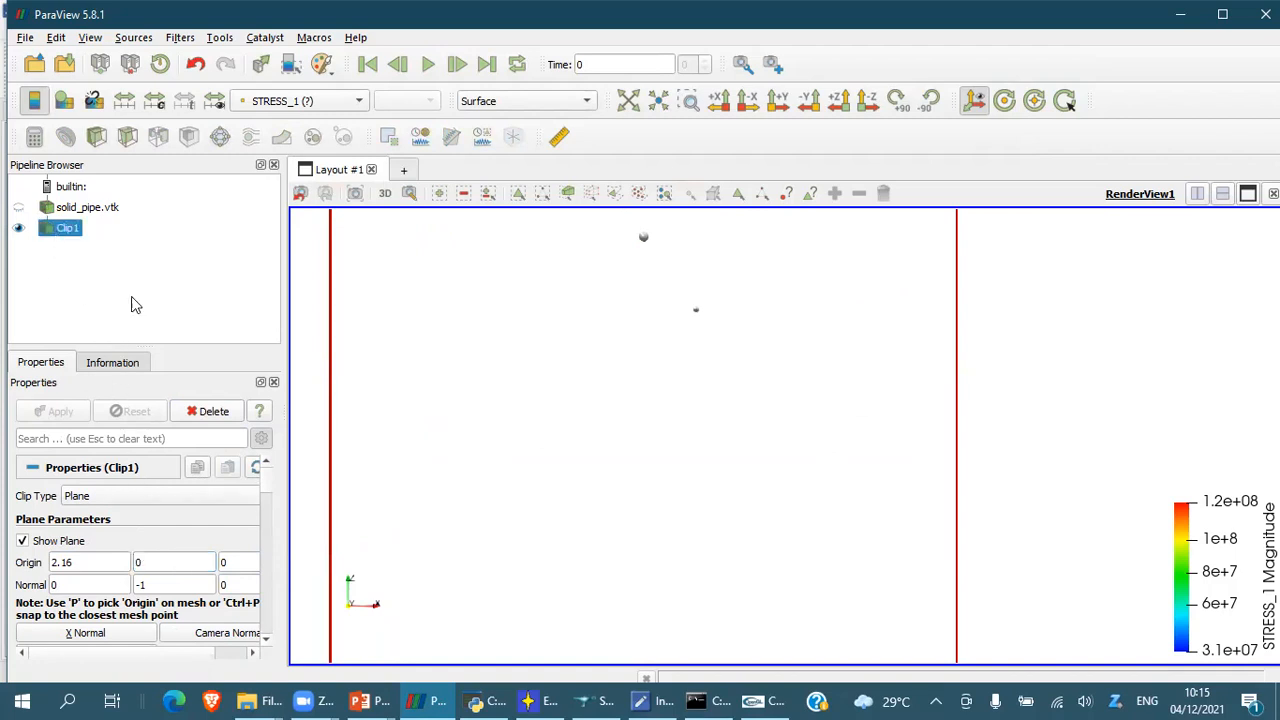
click(274, 382)
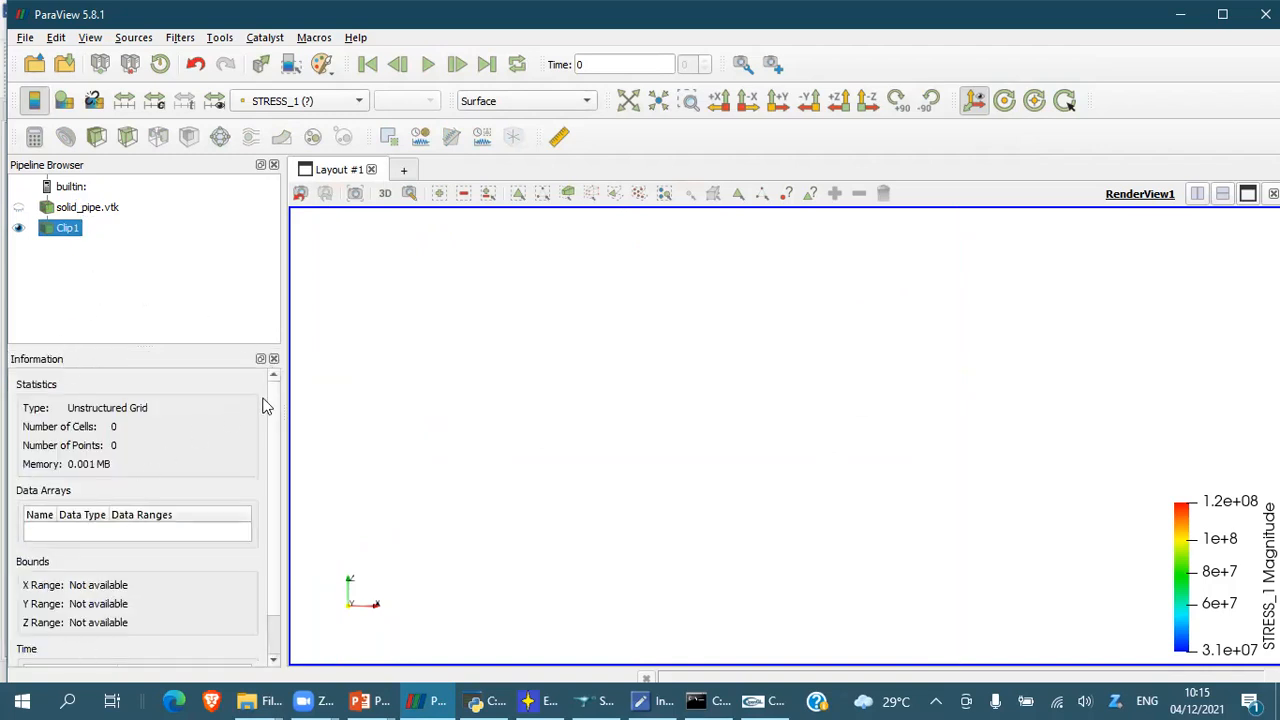
click(19, 228)
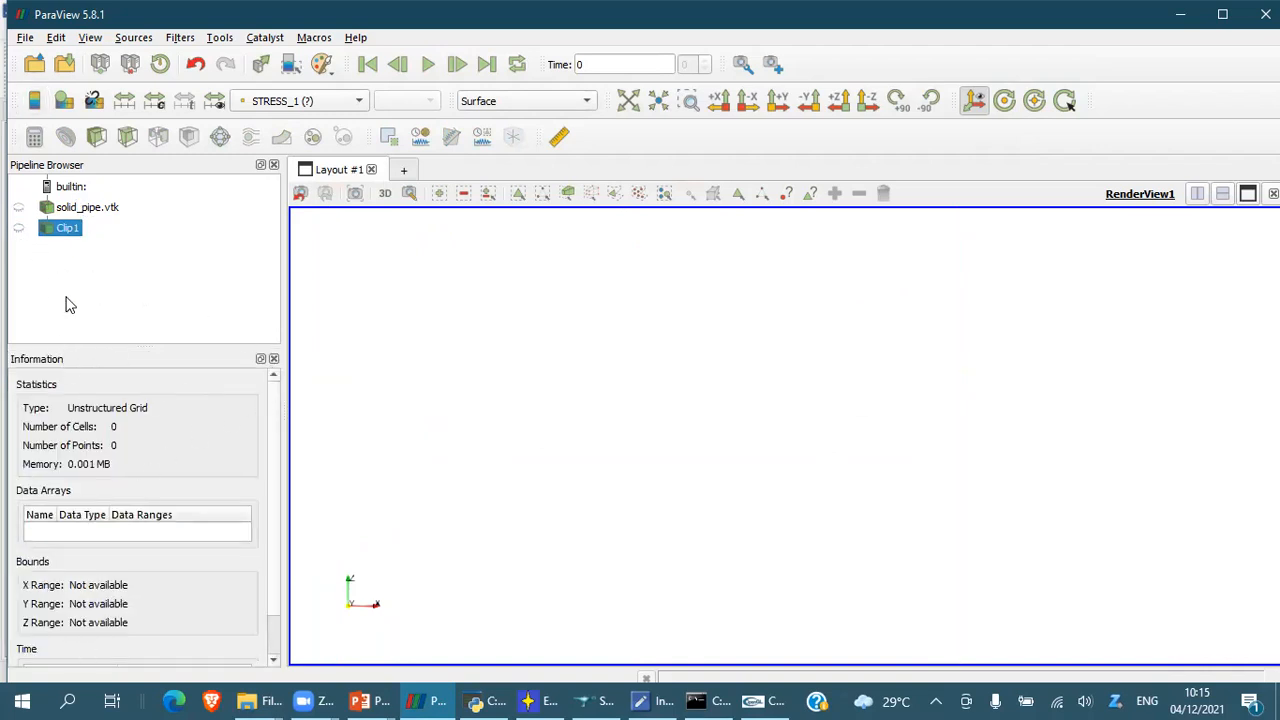
click(19, 228)
right_click(60, 232)
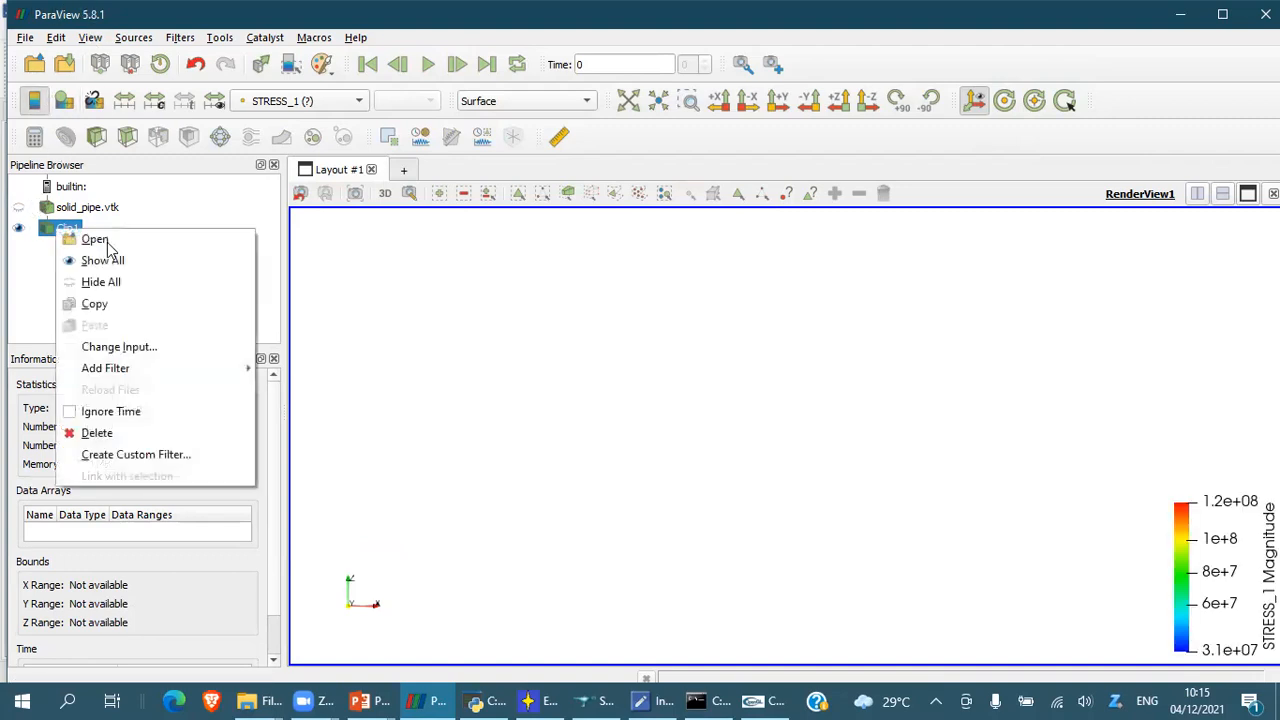
click(131, 426)
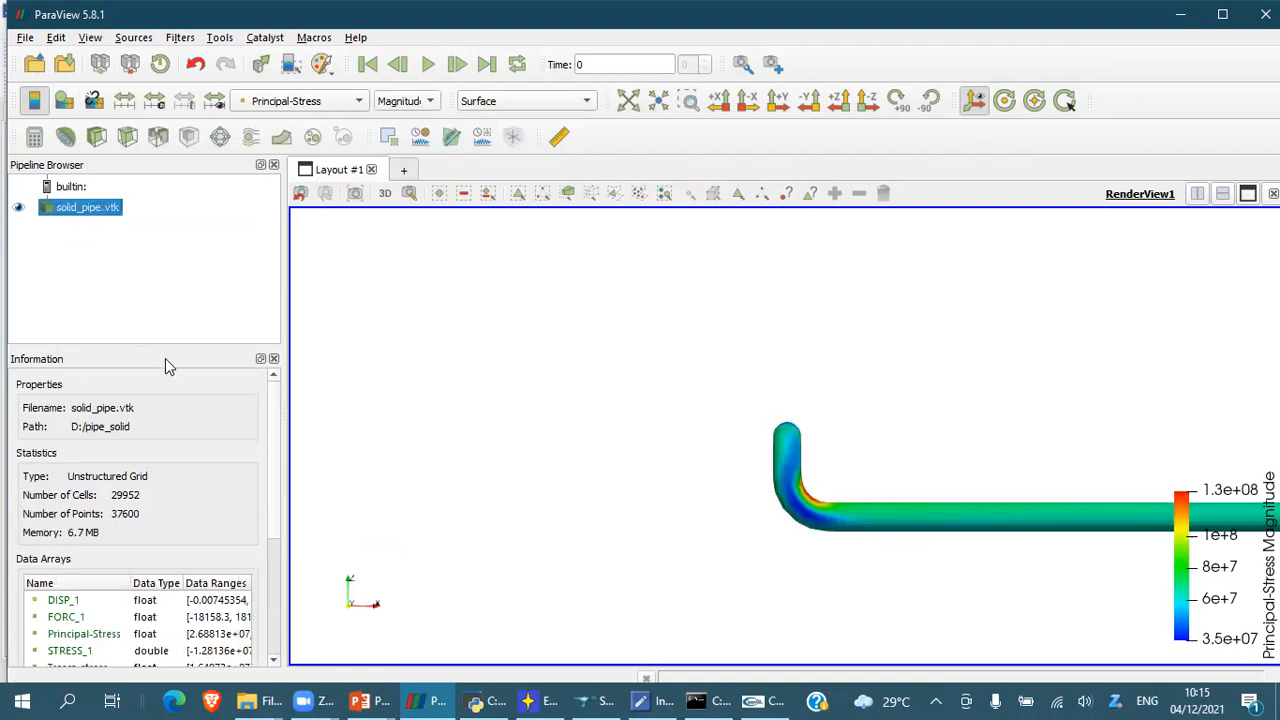
Reopen the Properties panel and display the settings of solid_pipe.vtk
middle_drag(740, 437, 592, 270)
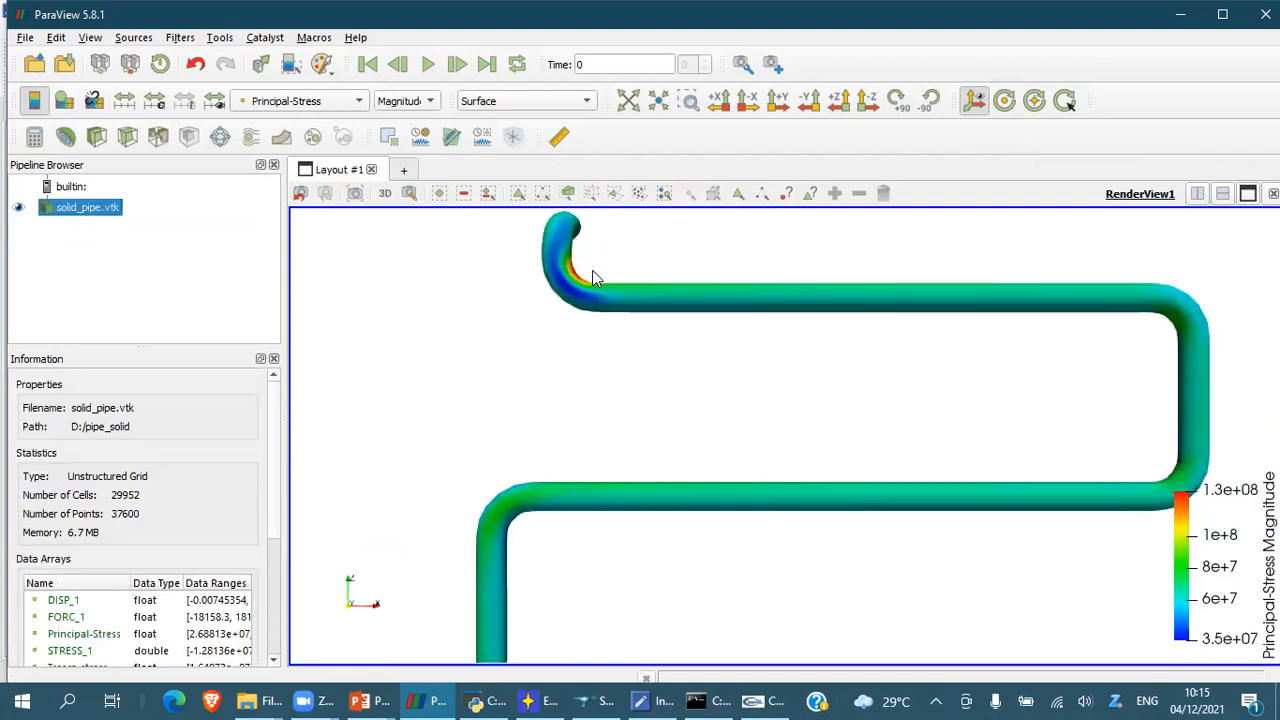
click(90, 37)
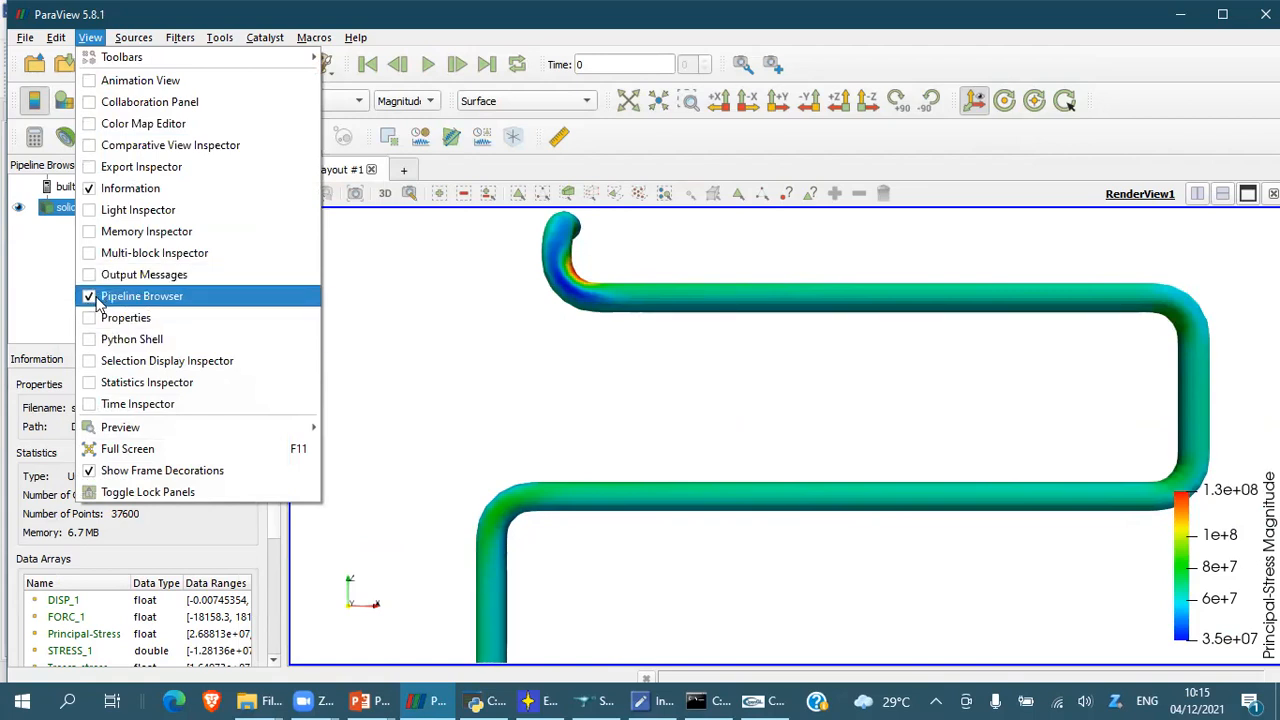
click(88, 318)
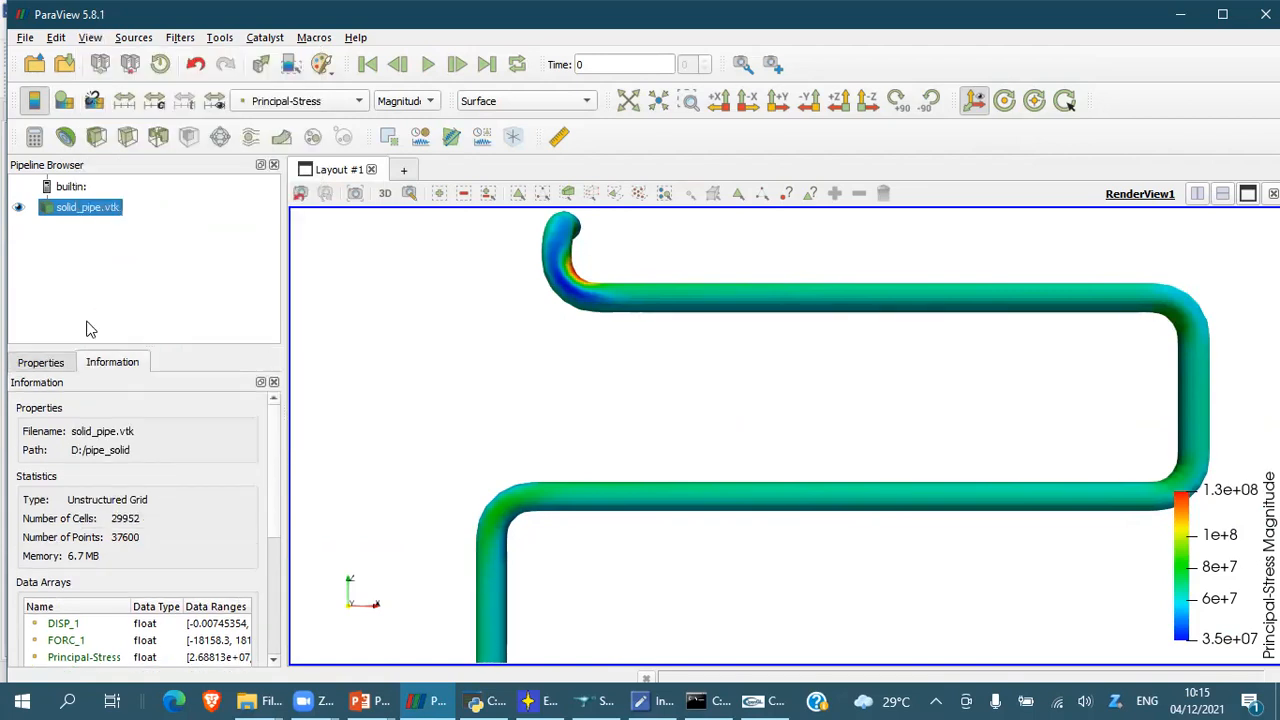
click(55, 362)
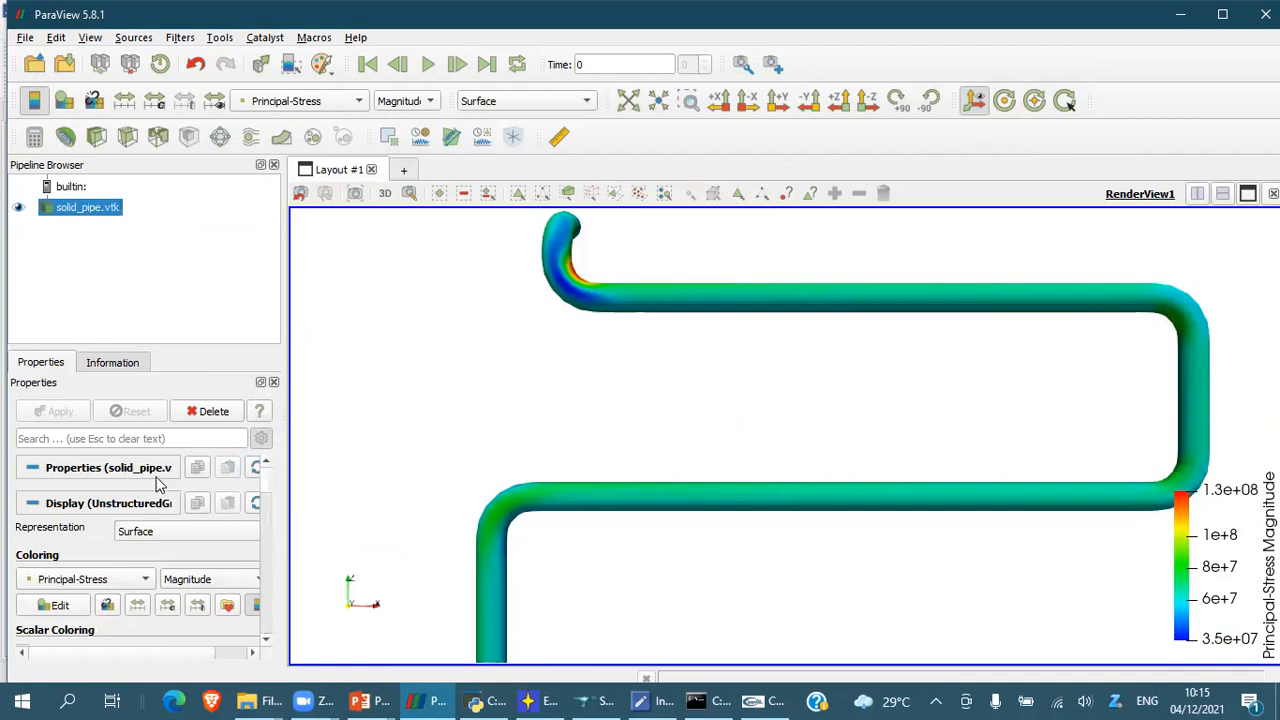
scroll(115, 535, down, 6)
scroll(112, 535, up, 6)
Add a plane Clip to solid_pipe.vtk and check the elbow dimensions in the PowerPoint schematic drawings before returning to ParaView
click(96, 136)
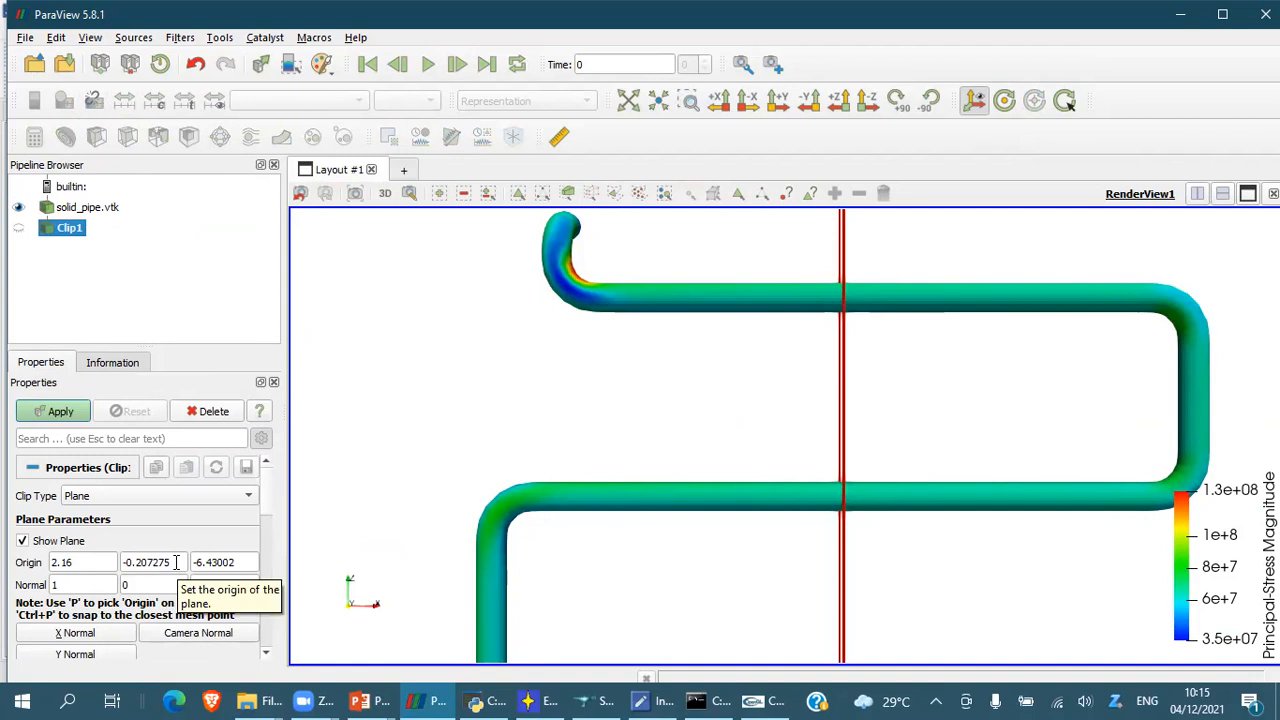
mouse_move(366, 700)
click(432, 656)
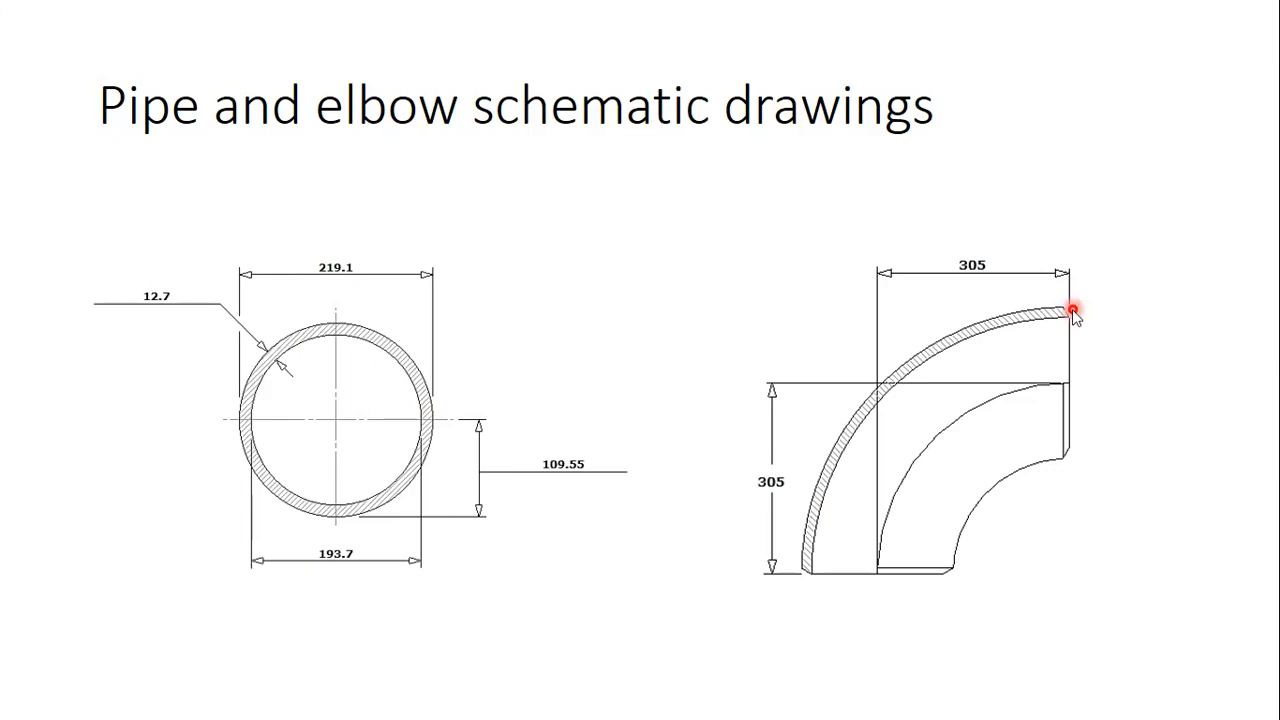
key(alt+Tab)
Set the Y coordinate of the clip plane's origin to -0.305
click(170, 567)
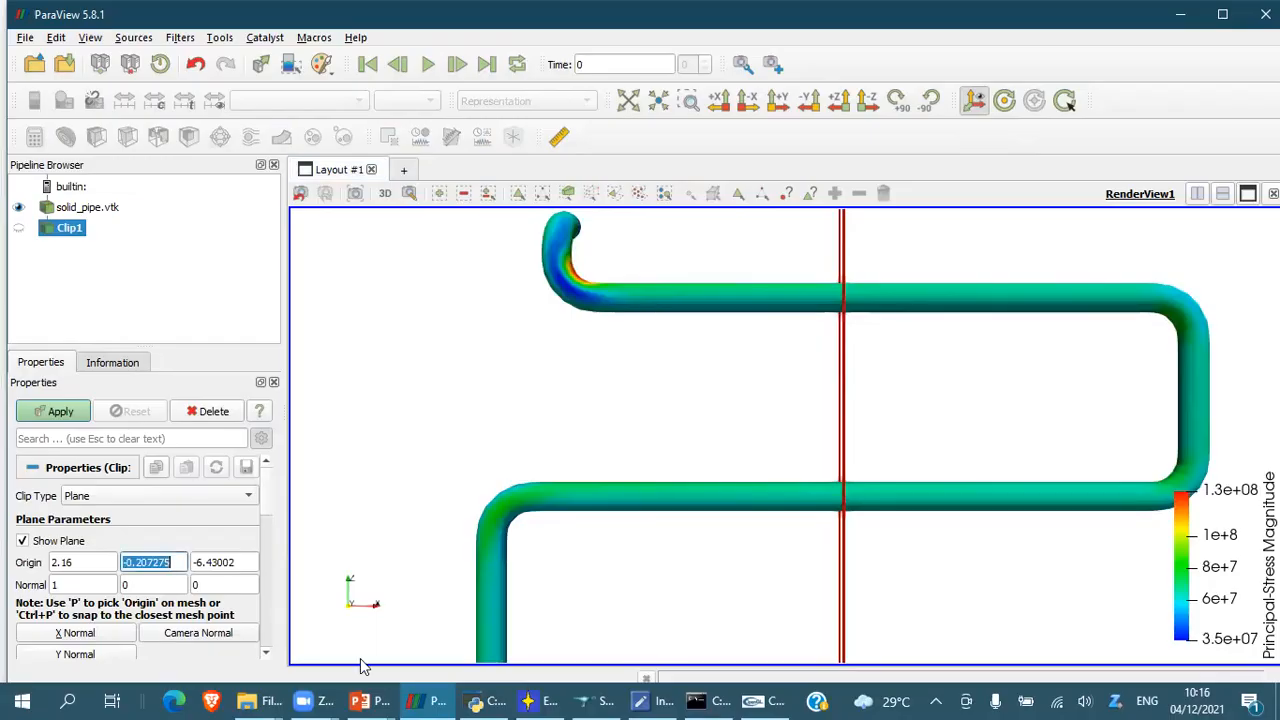
key(End)
key(BackSpace)
key(BackSpace)
key(BackSpace)
key(BackSpace)
key(BackSpace)
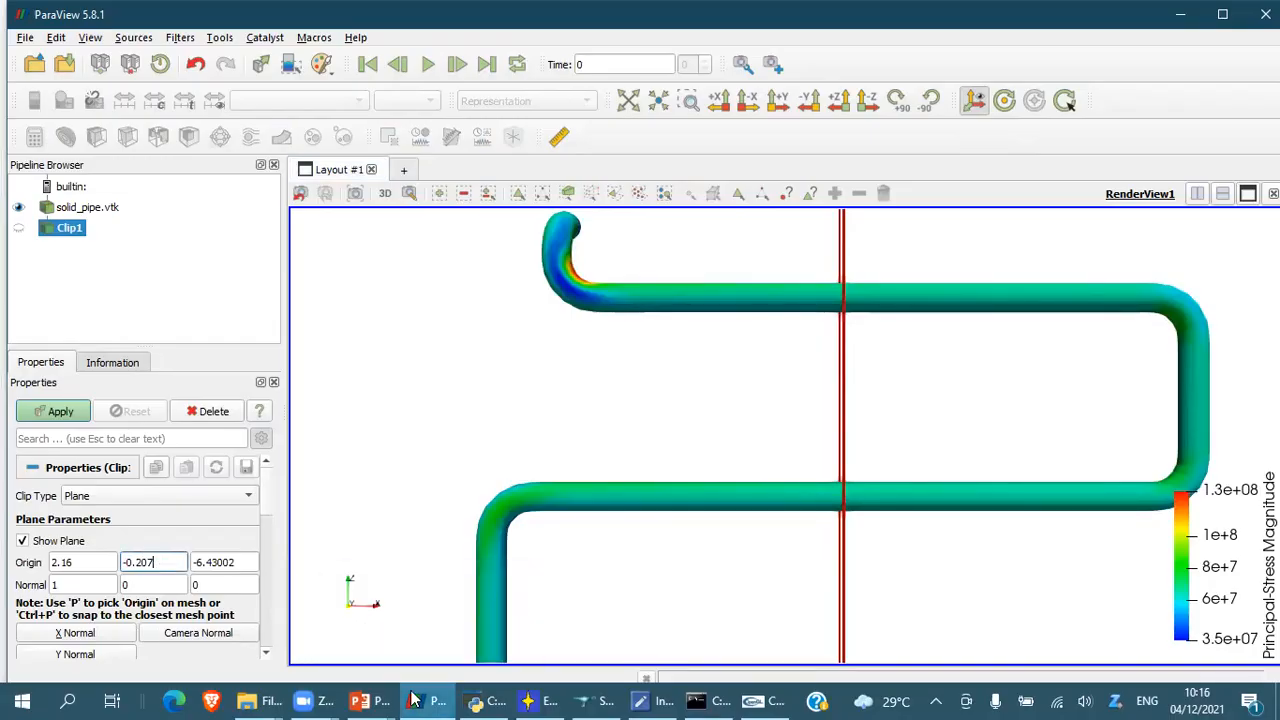
key(BackSpace)
text(305)
Set the clip plane's normal to 0, -1, 0 and close the output messages
click(96, 566)
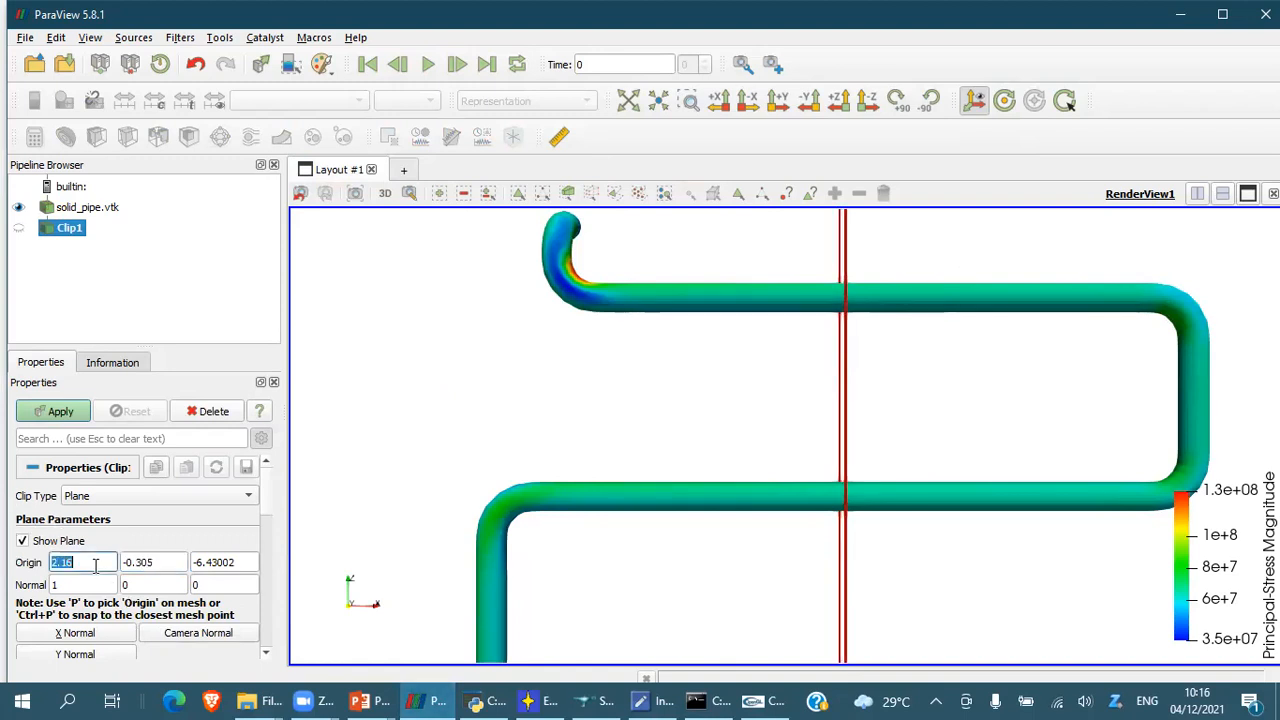
click(77, 584)
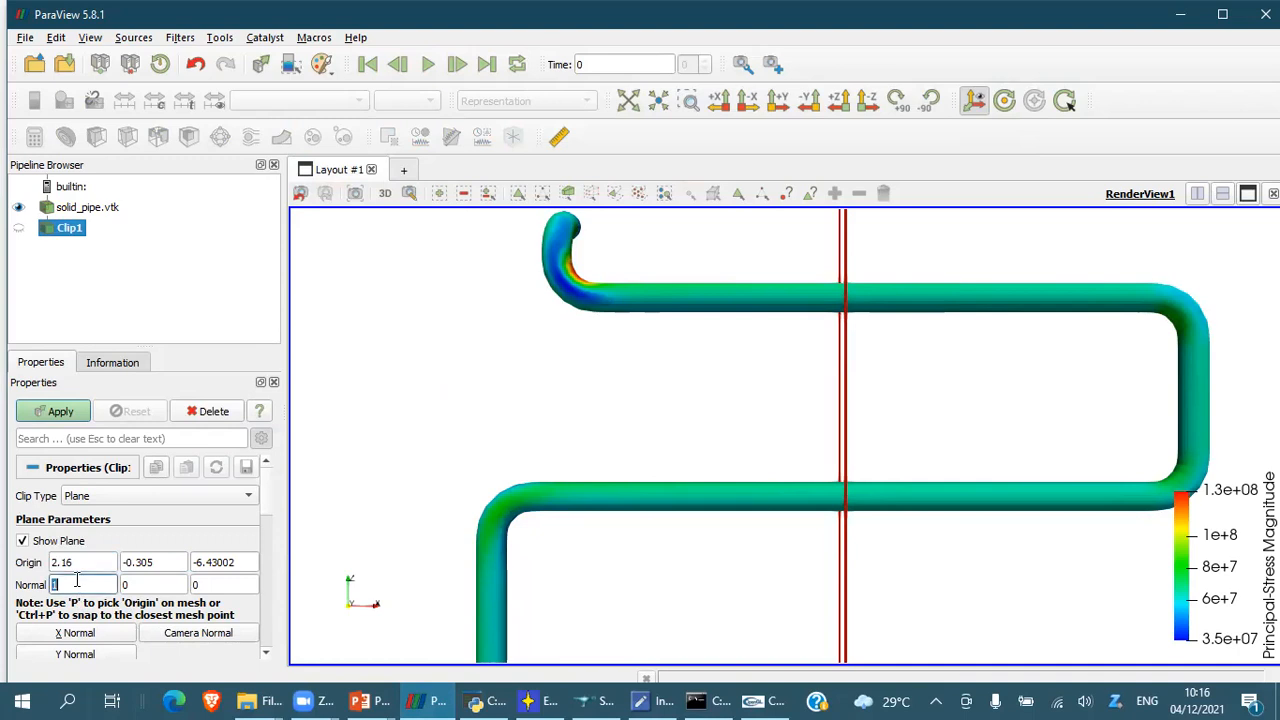
text(0)
key(Tab)
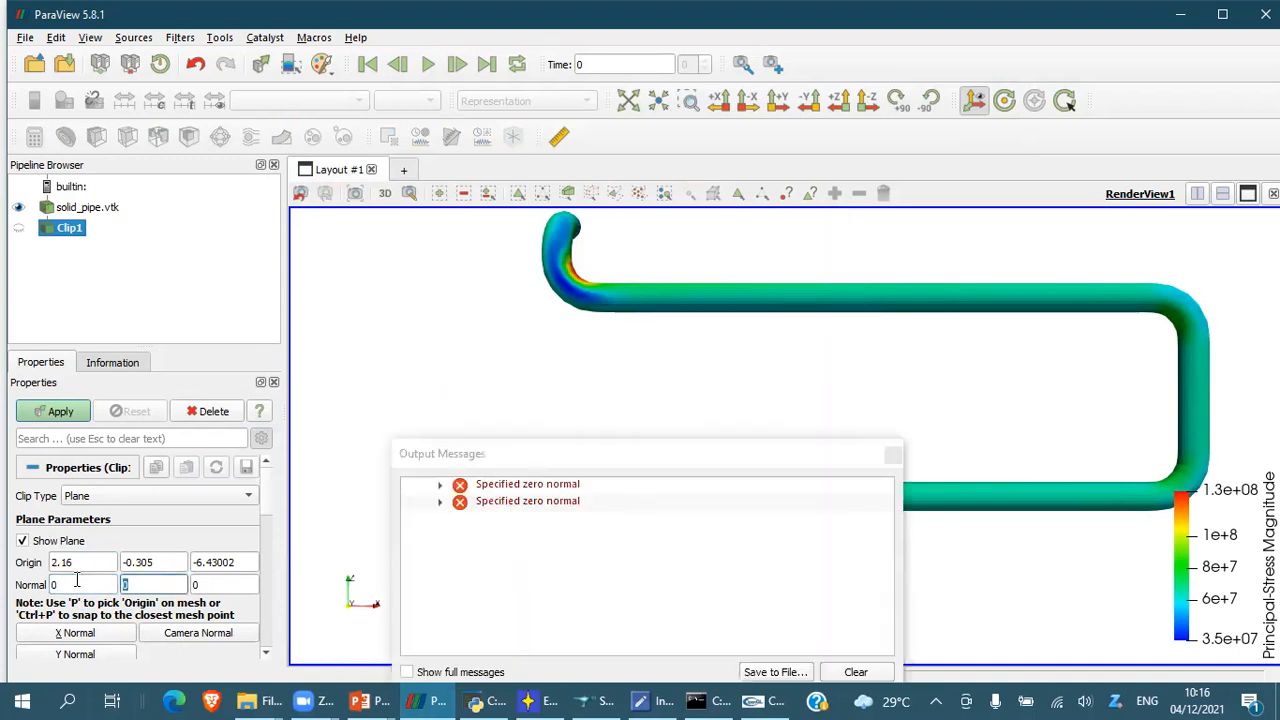
text(-1)
click(893, 455)
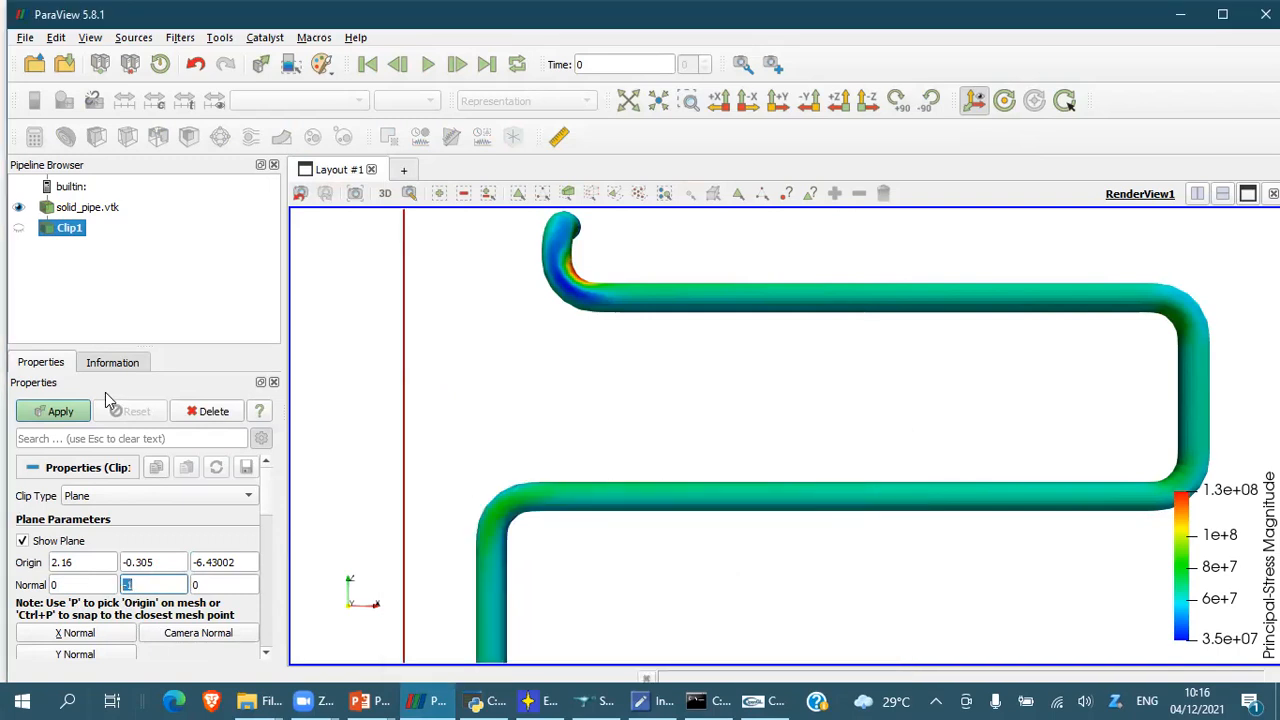